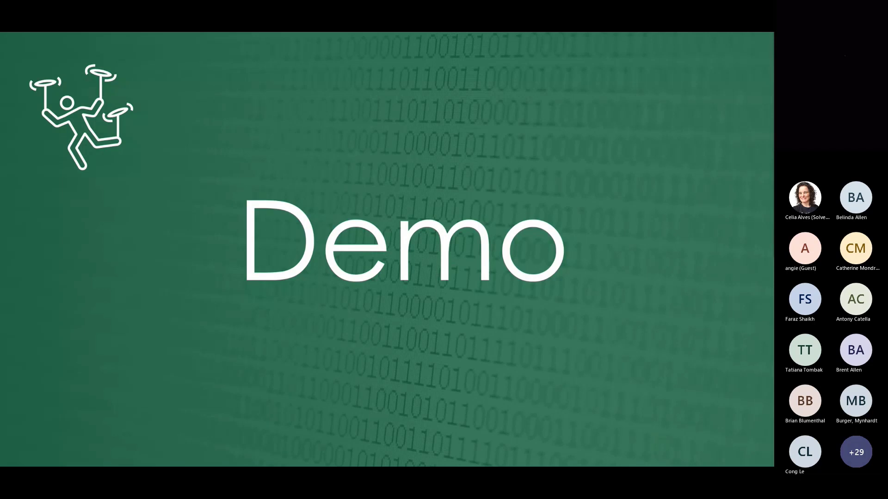
- Switch to the Excel workbook with the Sales and Products tables, clear the meeting window off the sheet and enlarge the worksheet
key(alt+Tab)
drag(595, 143, 773, 171)
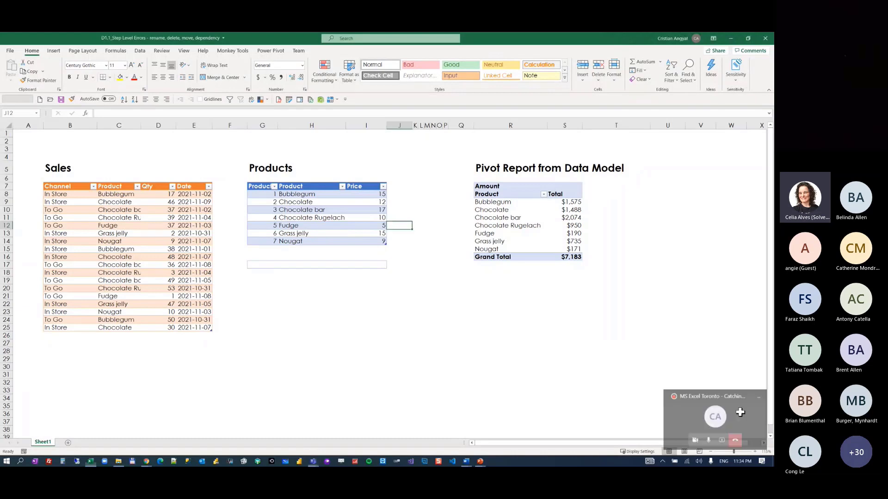
click(740, 412)
drag(554, 120, 0, 123)
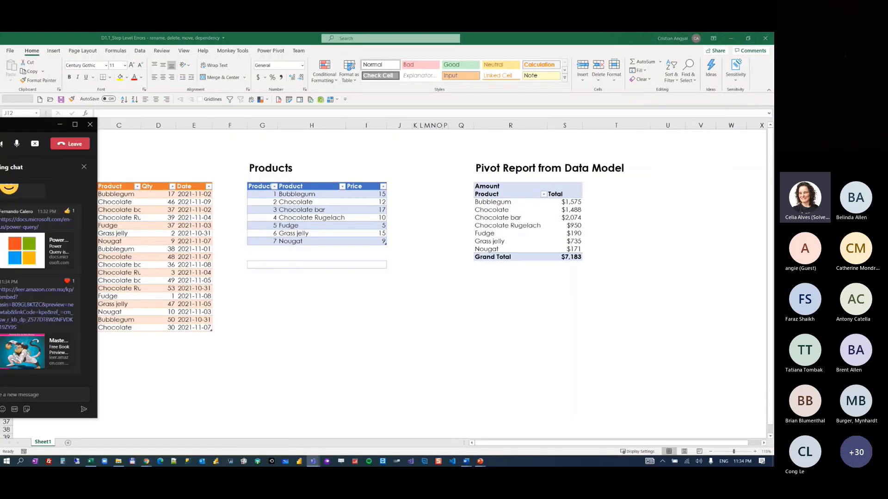
click(333, 262)
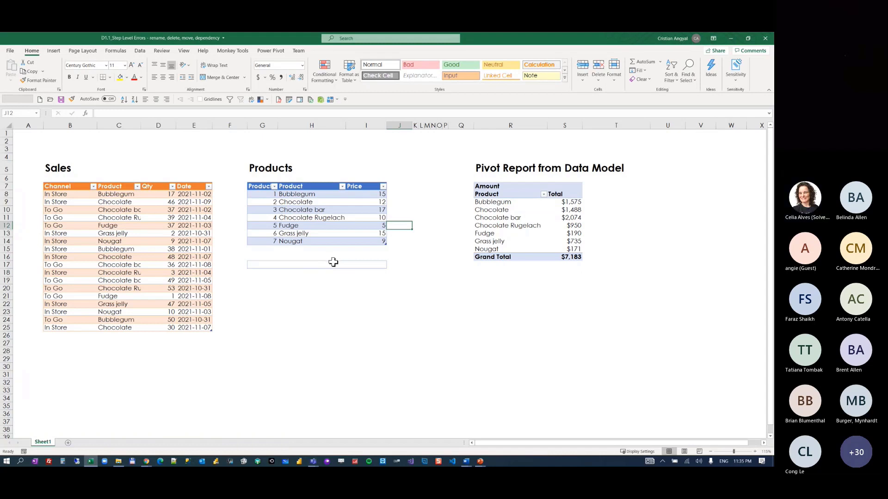
click(288, 302)
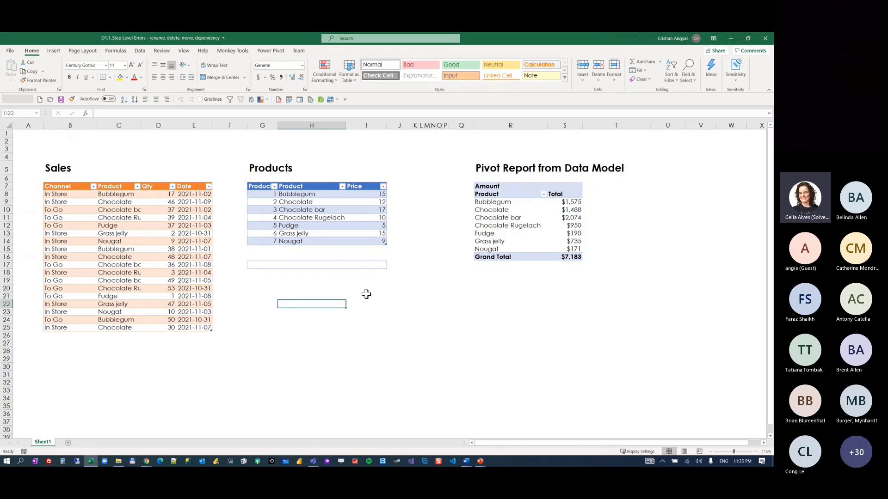
ctrl+scroll(365, 293, up, 1)
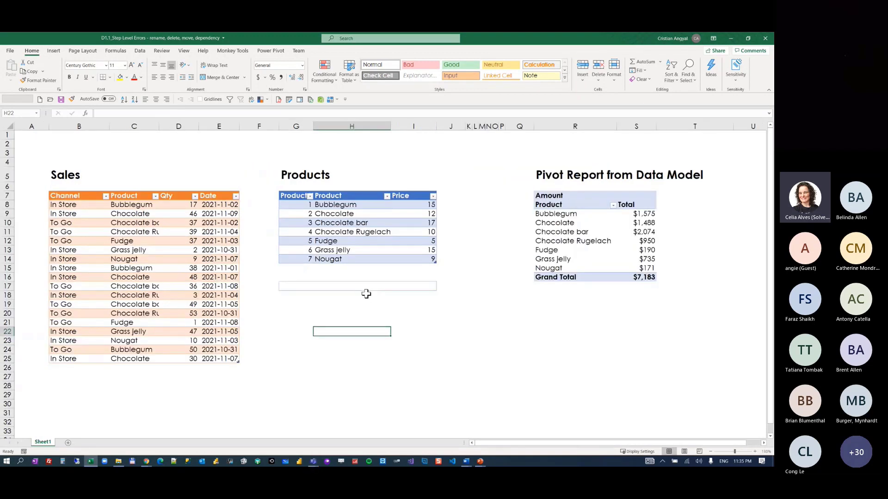
ctrl+scroll(366, 293, up, 1)
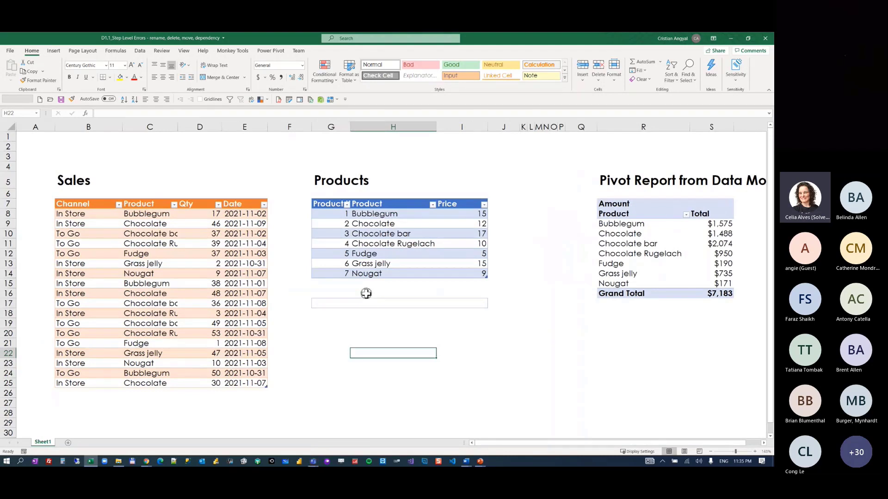
ctrl+scroll(329, 255, down, 1)
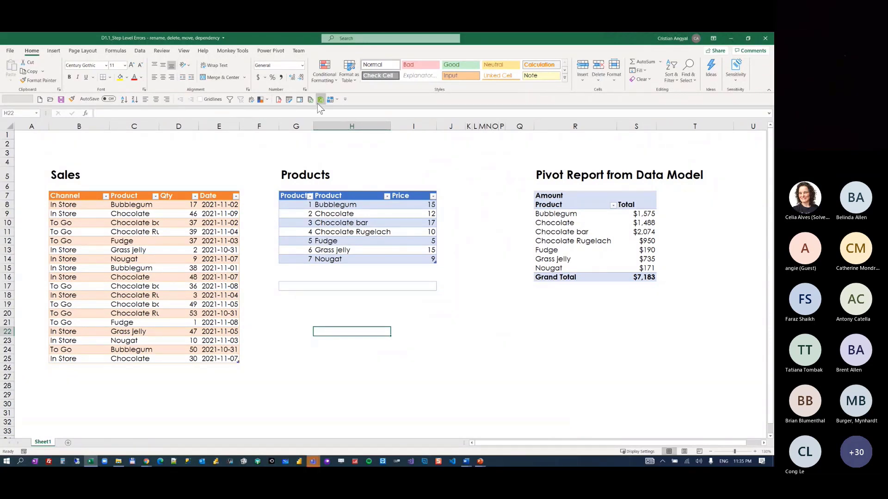
- View the data model's relationship diagram in Power Pivot, reposition the Products and Transactions tables, and return to the worksheet
click(298, 102)
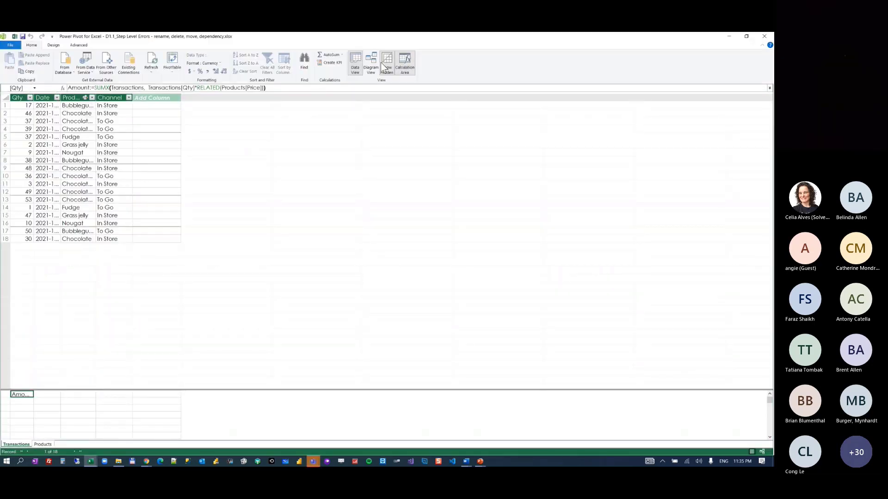
click(376, 62)
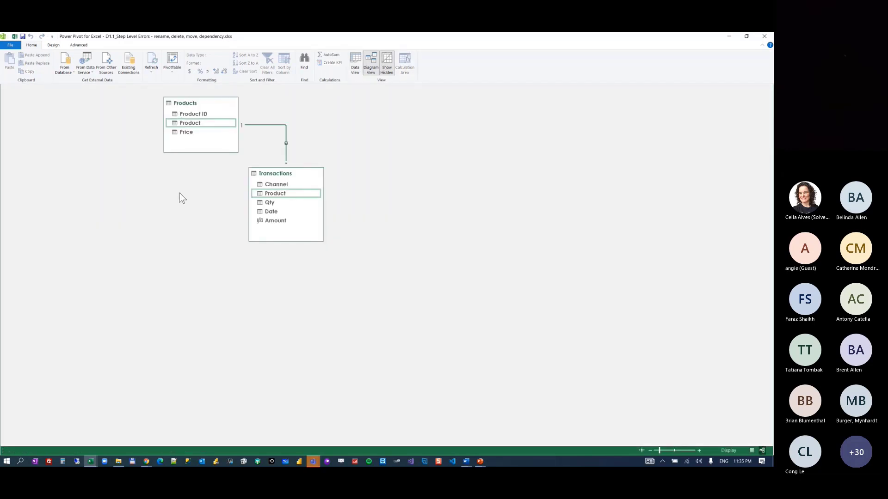
drag(272, 174, 264, 188)
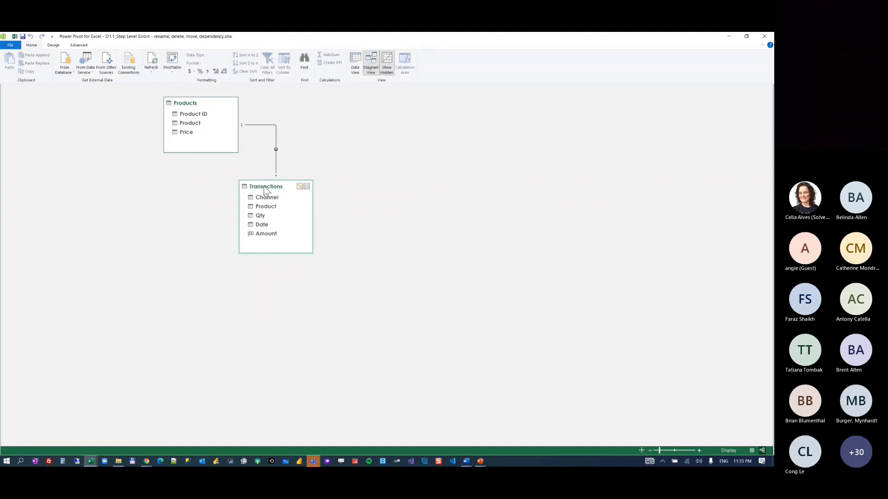
mouse_move(211, 100)
mouse_down()
mouse_move(224, 102)
mouse_move(210, 100)
mouse_up()
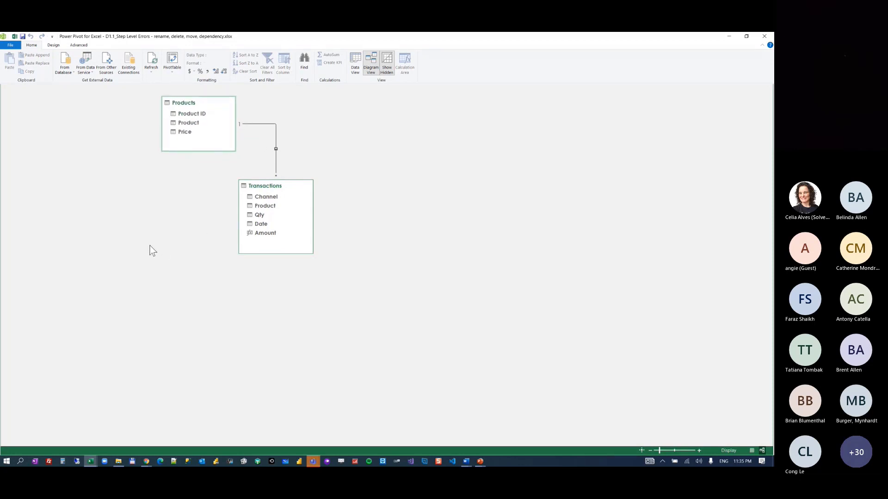
mouse_move(278, 188)
mouse_down()
mouse_move(250, 194)
mouse_move(283, 209)
mouse_move(287, 192)
mouse_up()
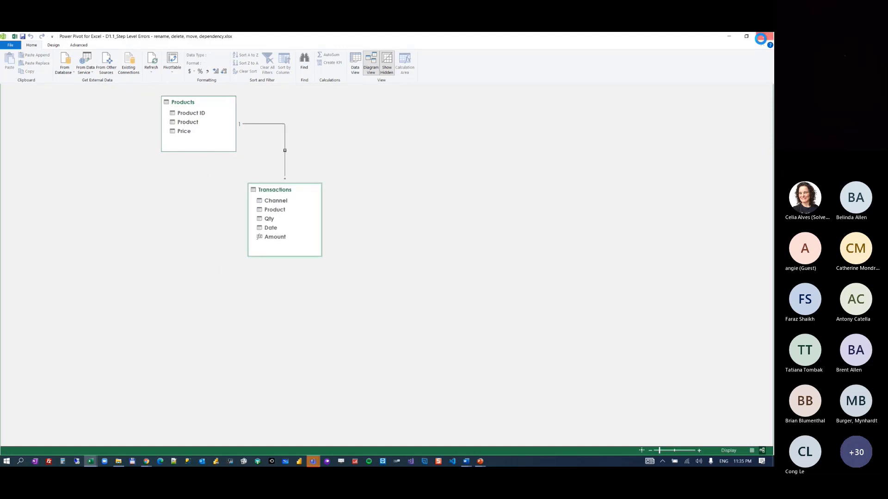
click(765, 37)
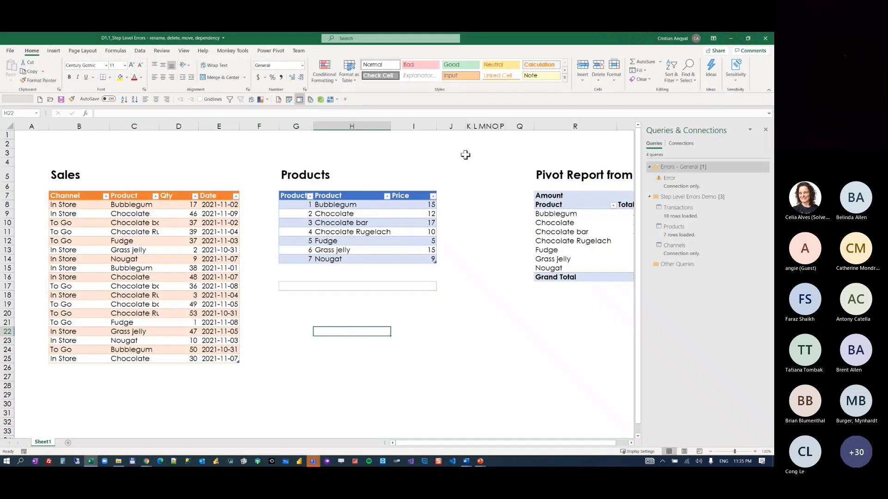
- Open the Transactions query in Power Query Editor, expand the query list, and look at the Products query before returning to Transactions
right_click(155, 222)
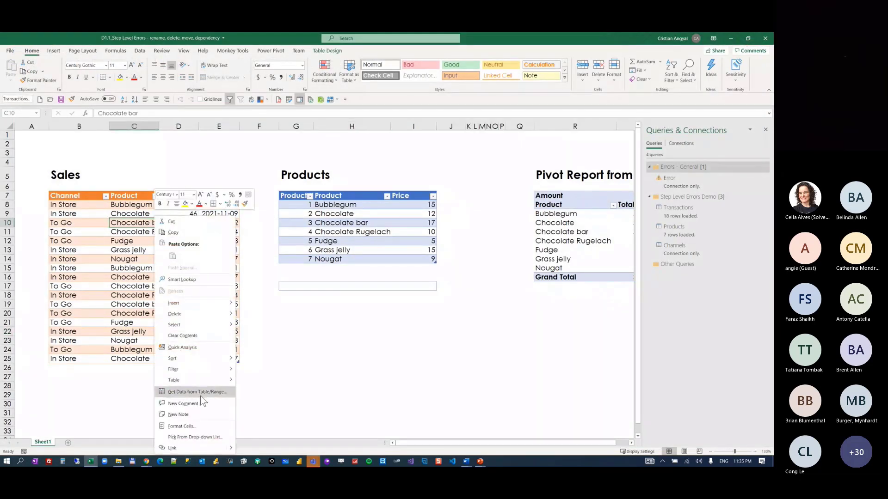
key(Escape)
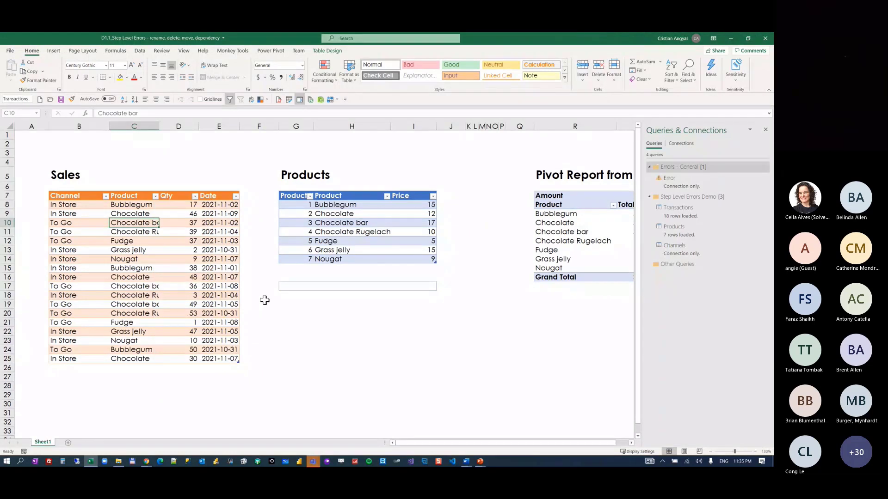
click(141, 52)
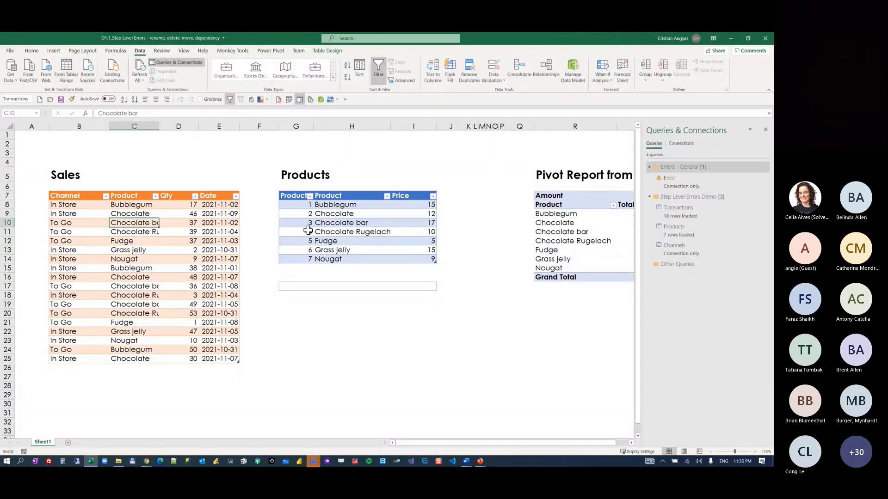
click(682, 211)
double_click(681, 209)
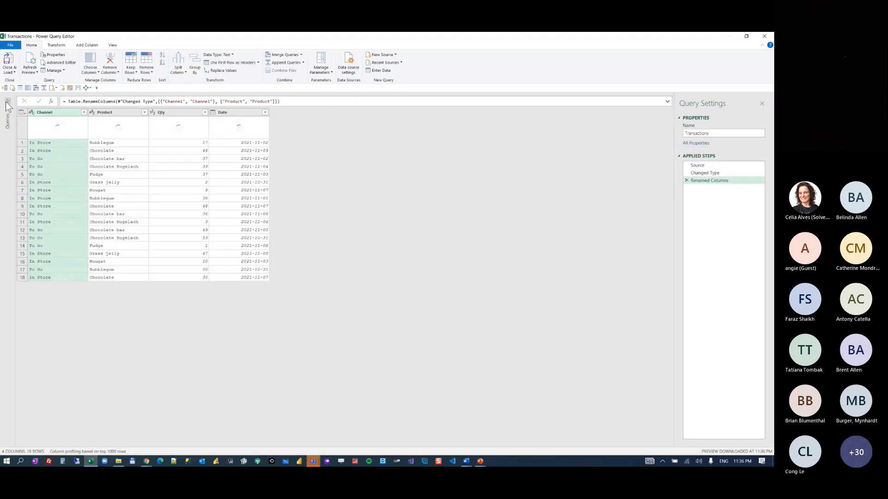
click(7, 100)
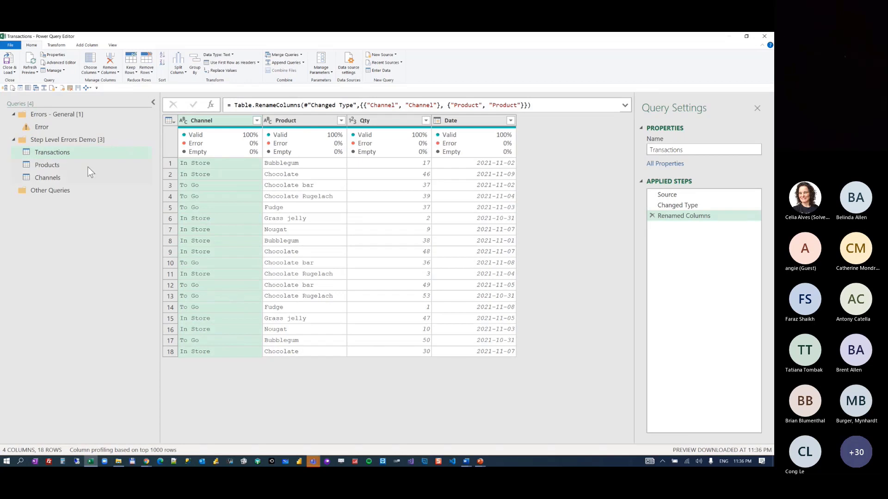
click(78, 164)
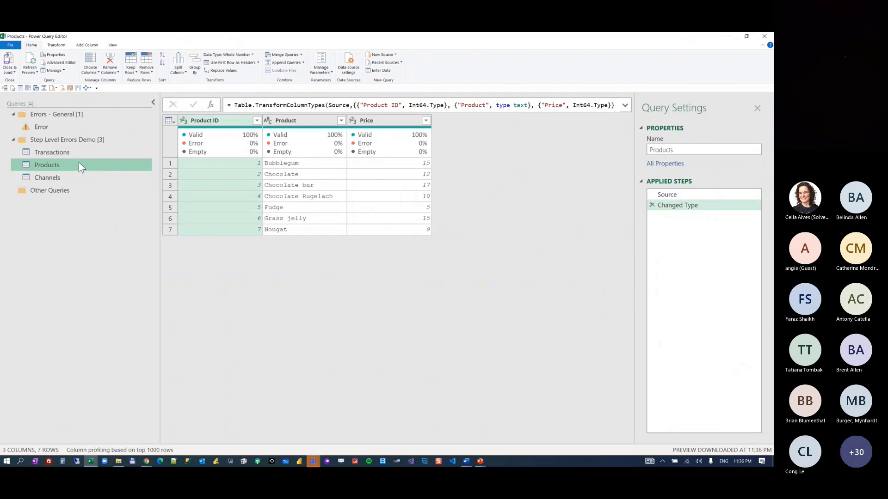
click(82, 152)
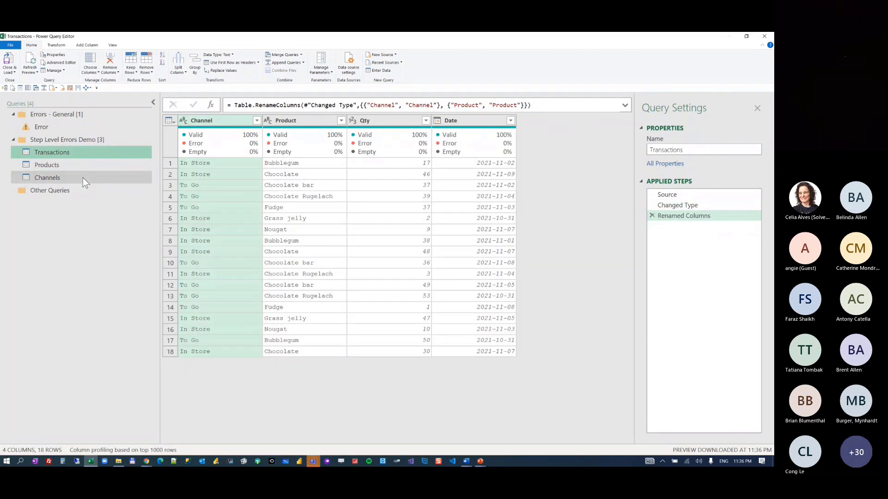
- Rename the Channel column of the Transactions query to "Sales Point"
double_click(221, 120)
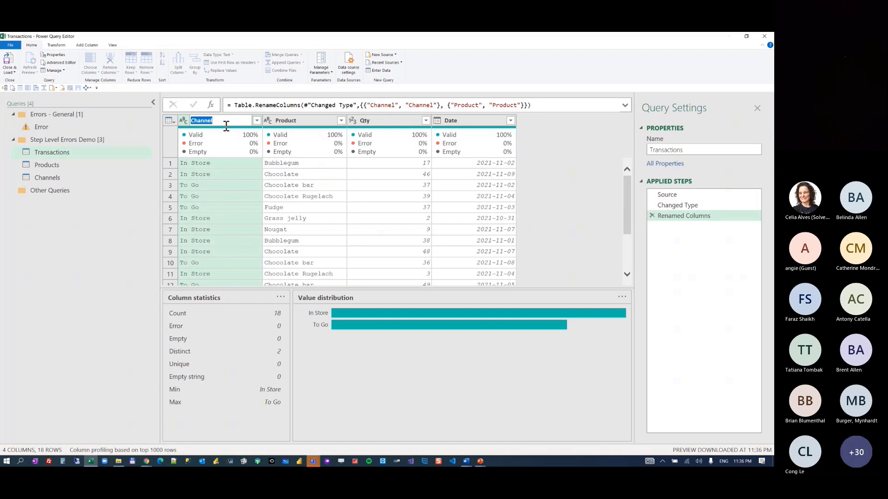
key(BackSpace)
text(Sales Poin)
key(Return)
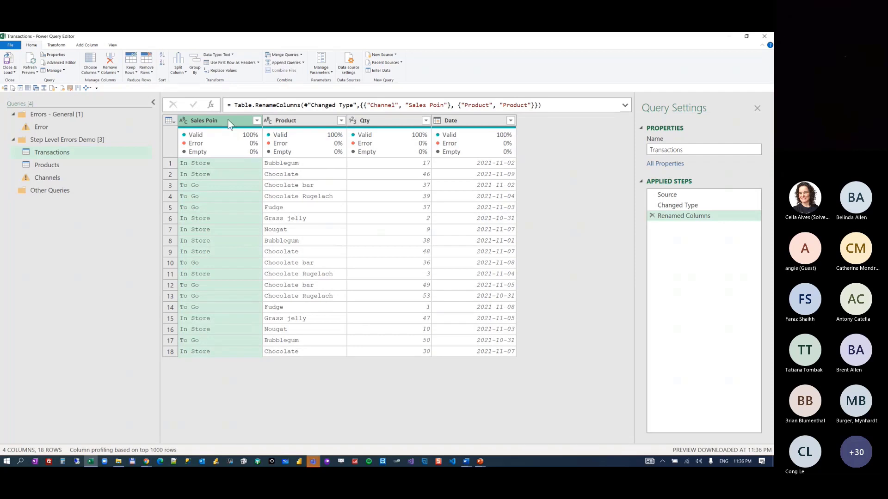
double_click(228, 120)
click(228, 121)
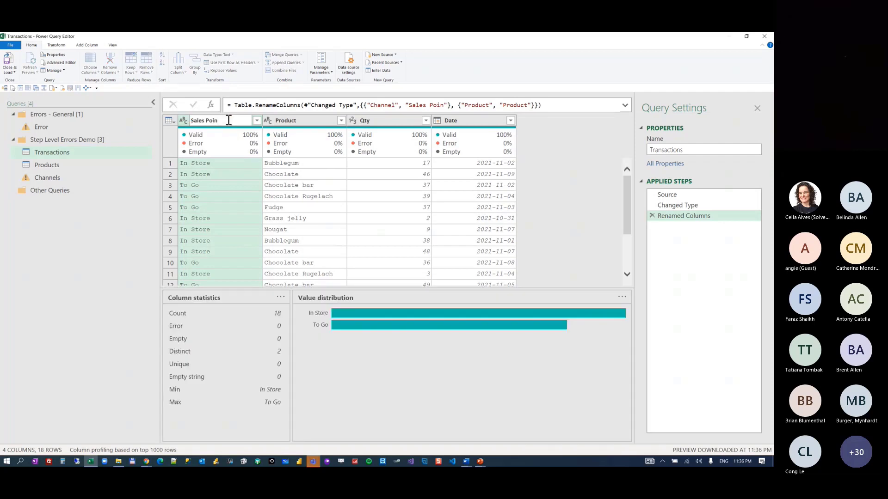
text(t)
key(Return)
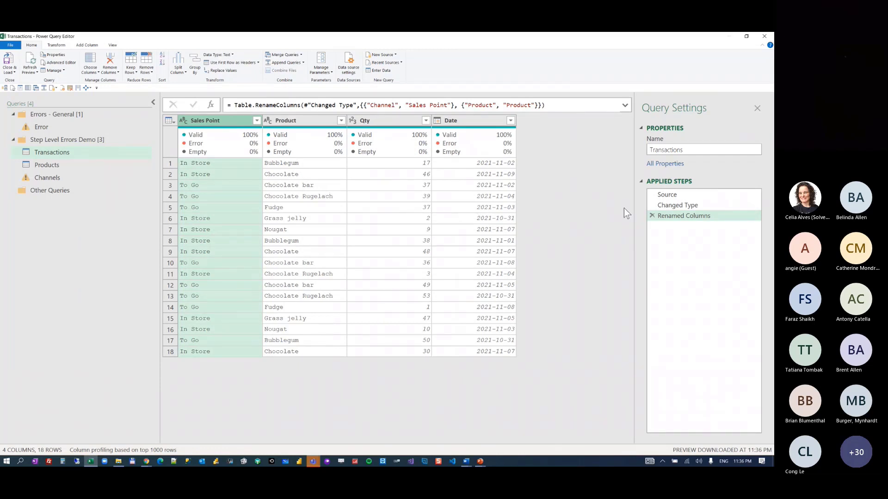
- Move the Renamed Columns step above Changed Type in the Transactions query and select Changed Type to check its output
drag(667, 217, 675, 201)
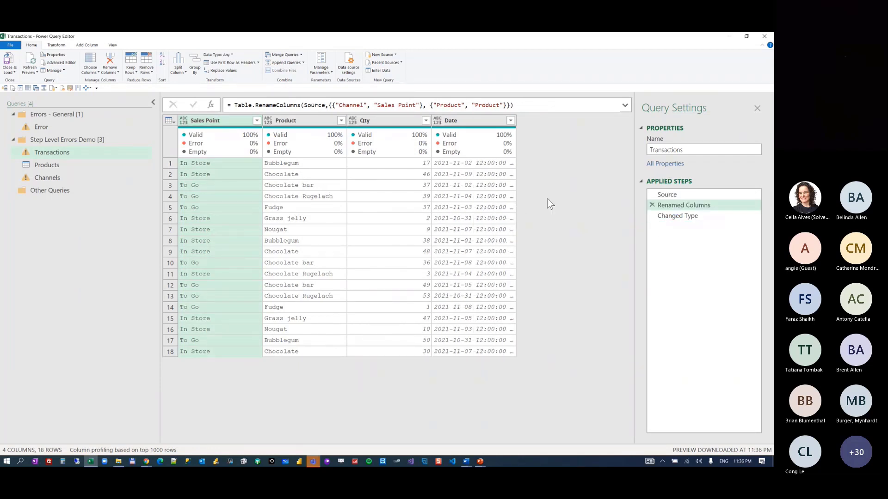
click(674, 215)
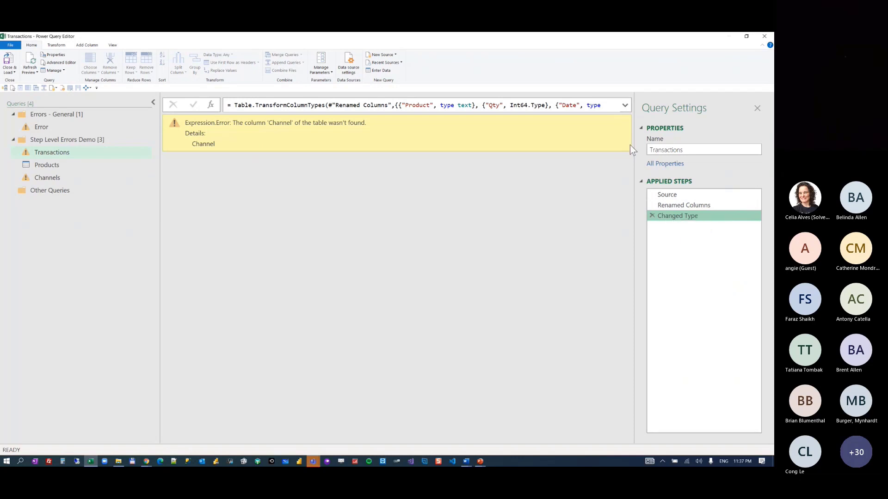
- Expand the Changed Type step's formula, examine its column references, and compare it with the Renamed Columns step
click(625, 106)
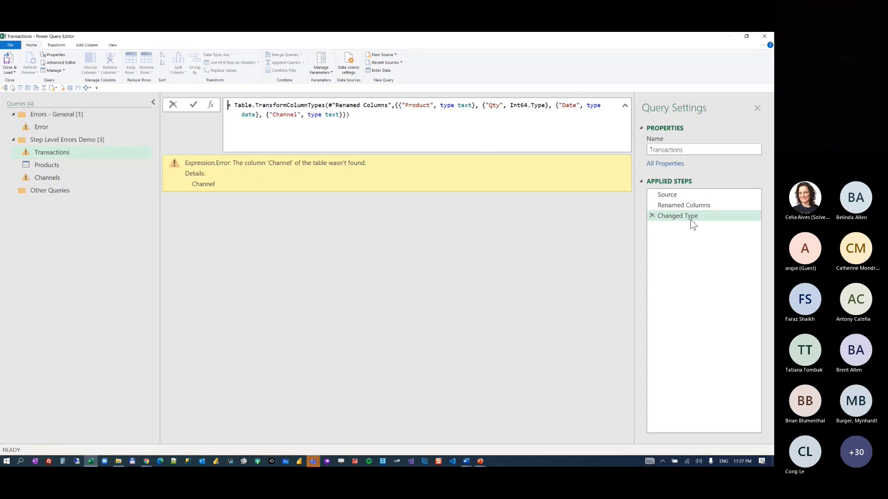
click(408, 106)
click(492, 105)
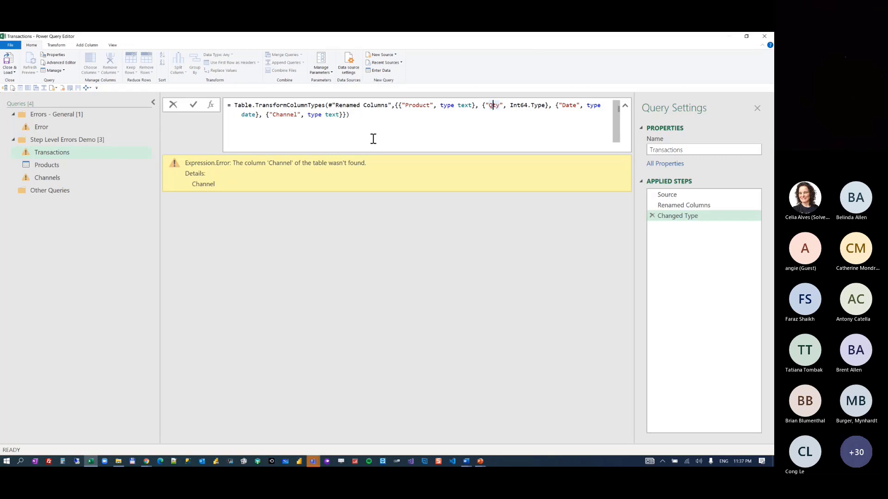
click(678, 219)
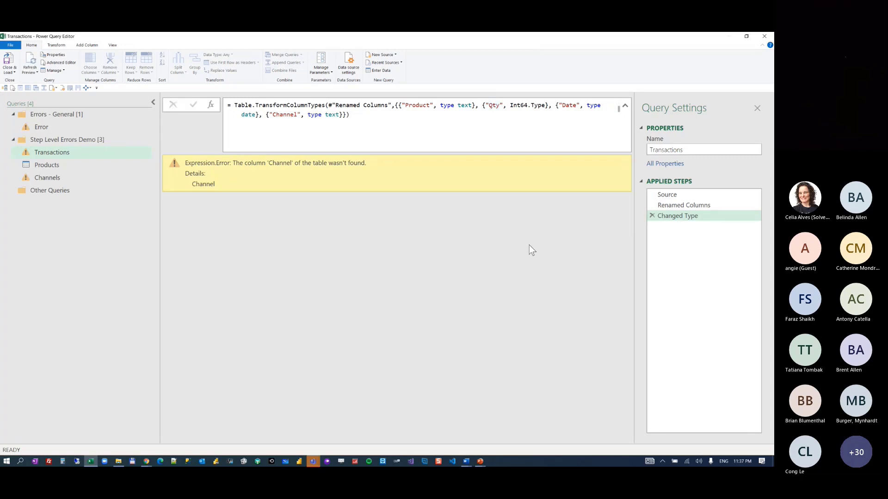
click(683, 206)
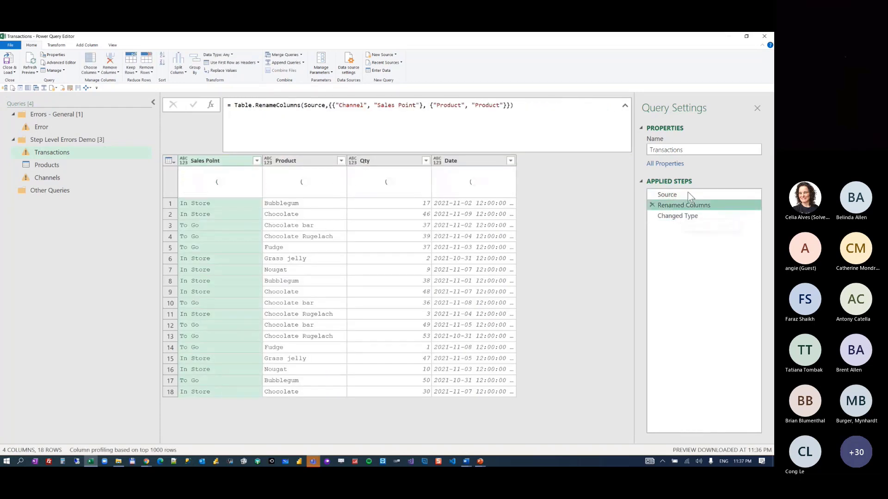
click(678, 217)
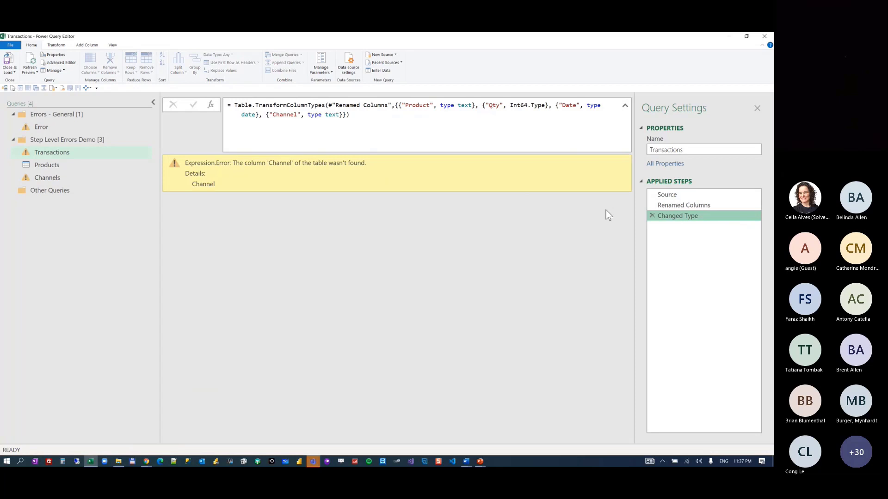
- View the query dependencies diagram to check how Transactions, Products and Channels are linked, and close it
click(113, 46)
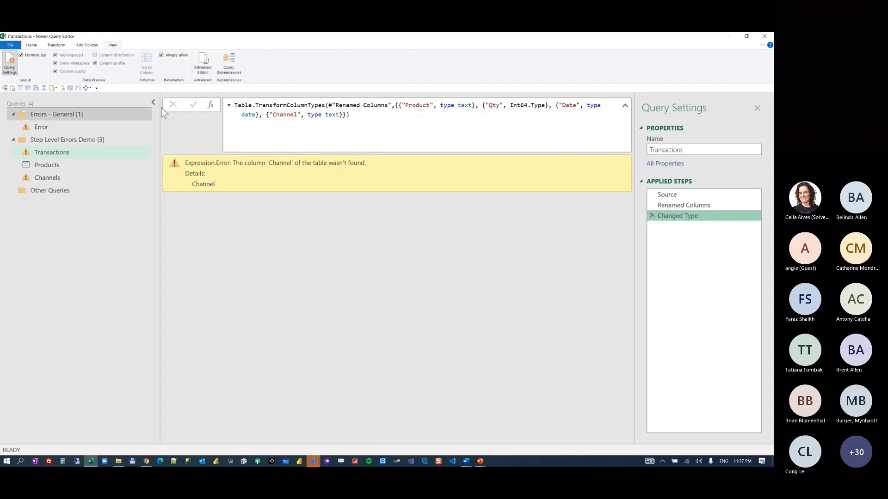
click(229, 63)
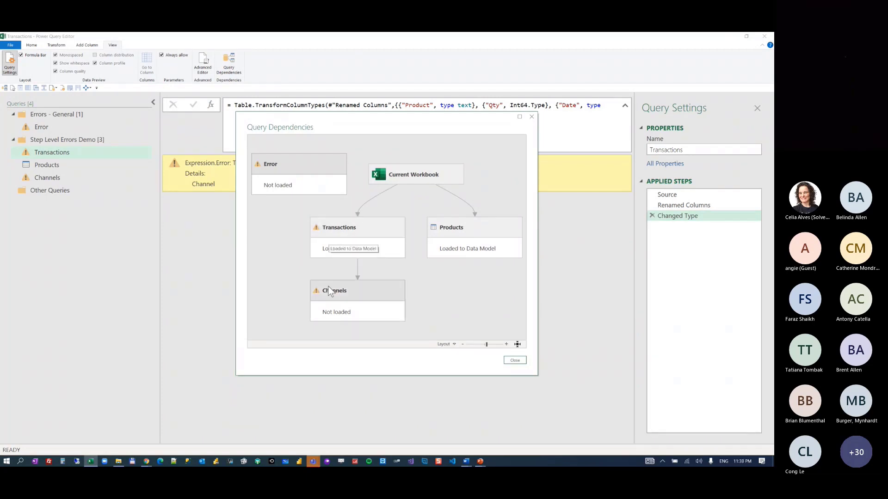
click(514, 360)
- Inspect the Source step of the Channels query to see which query it references
click(47, 177)
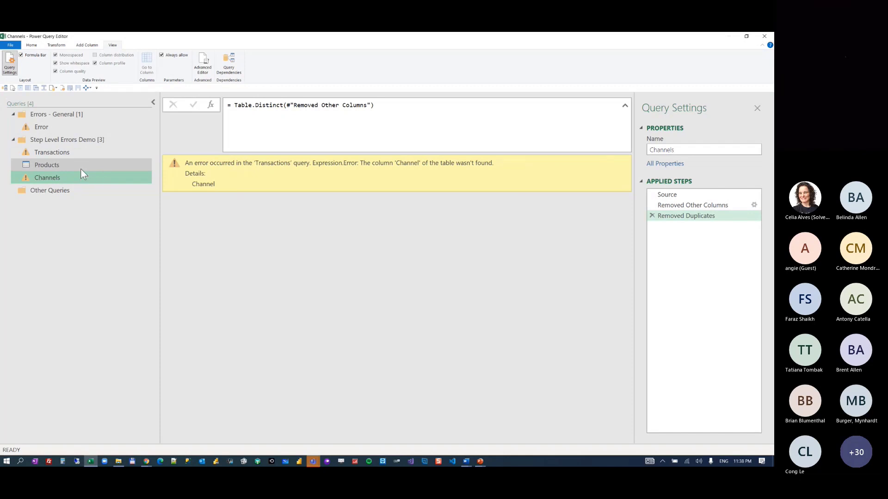
click(665, 195)
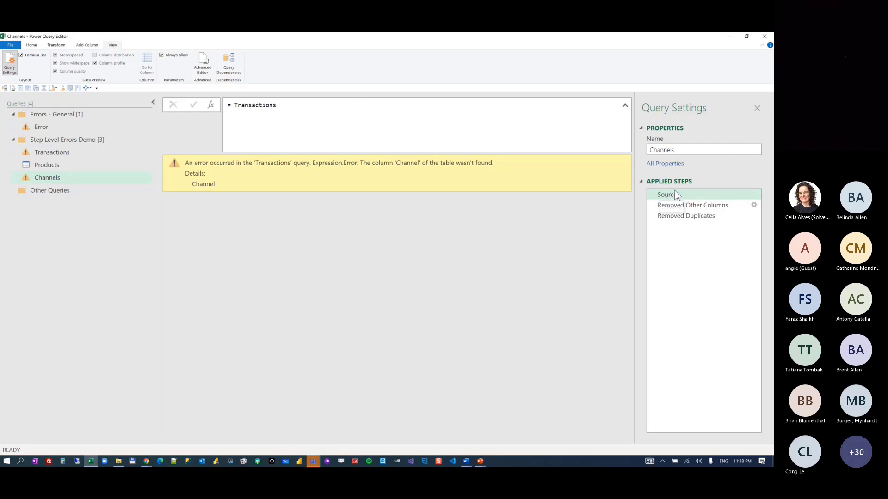
- Trace the Channels query's error message to the Transactions query and check the error reported there
drag(245, 163, 309, 164)
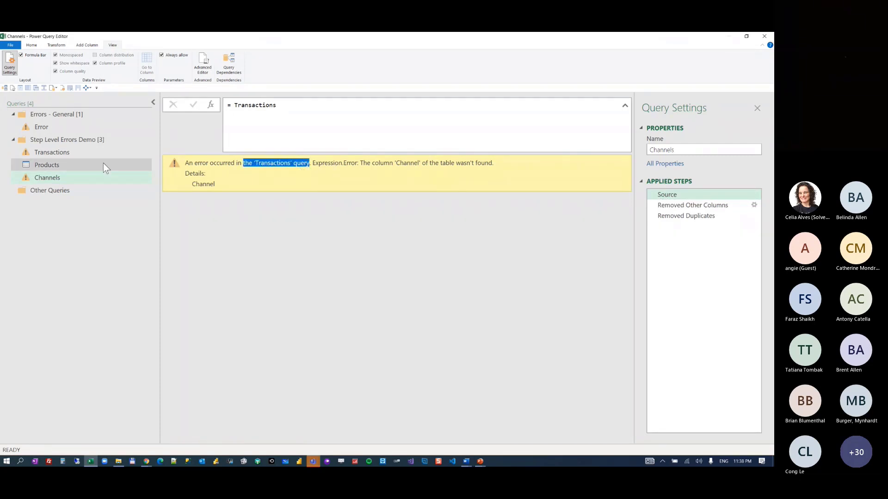
click(54, 152)
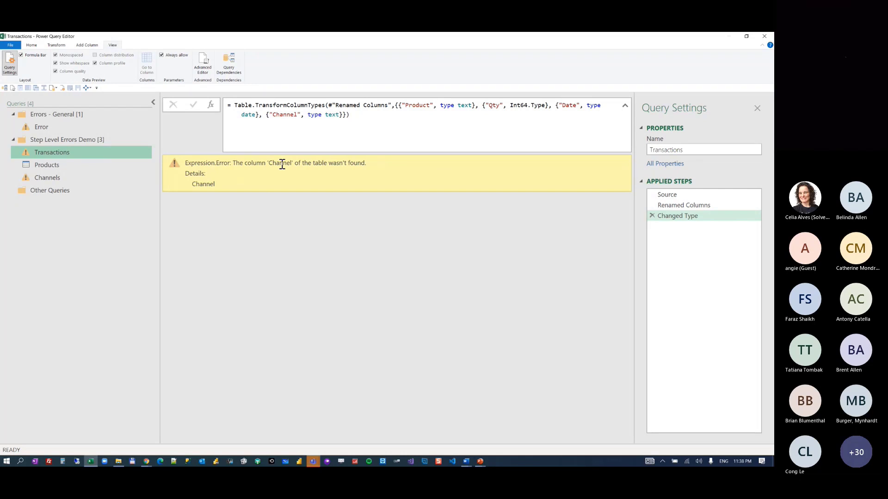
- Open the Error query's code in the Advanced Editor, locate the Data step's error record, and enlarge the text
click(48, 127)
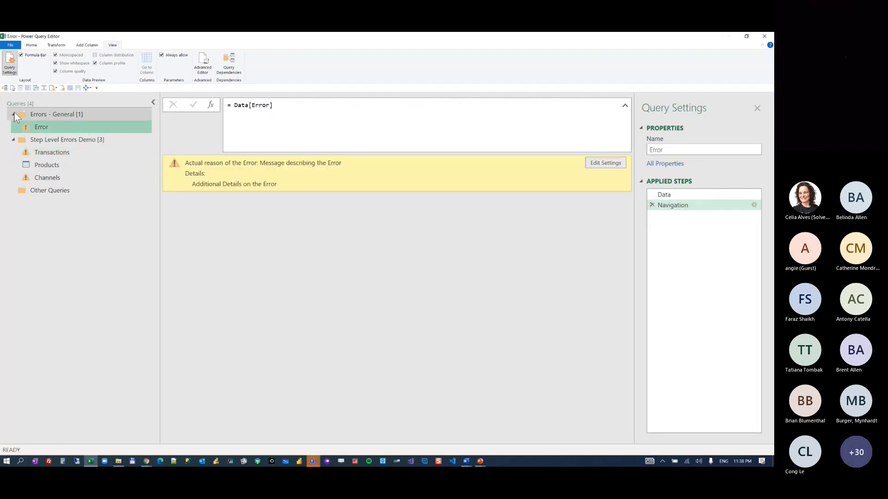
click(202, 61)
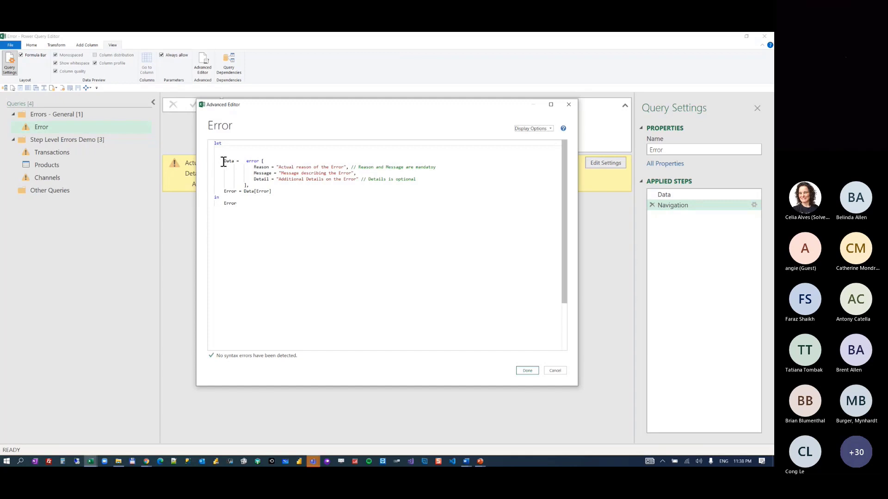
drag(223, 161, 237, 161)
click(276, 173)
click(278, 167)
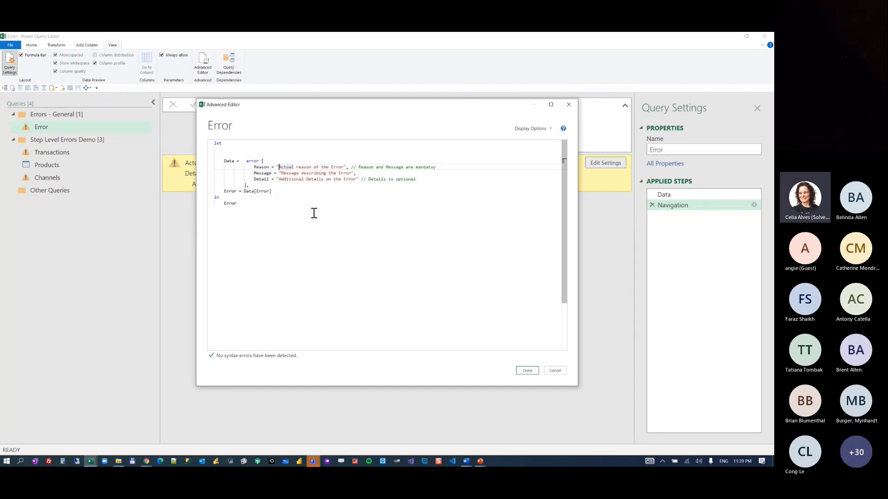
key(ctrl+shift+plus)
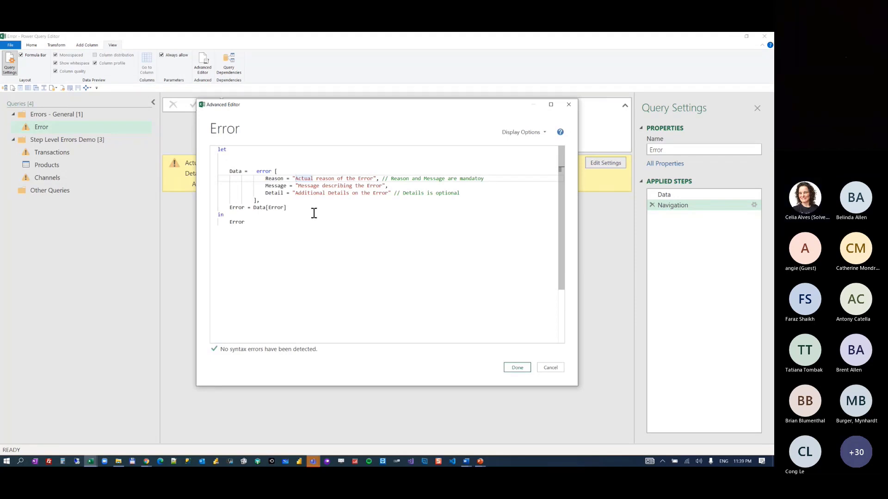
key(ctrl+shift+plus)
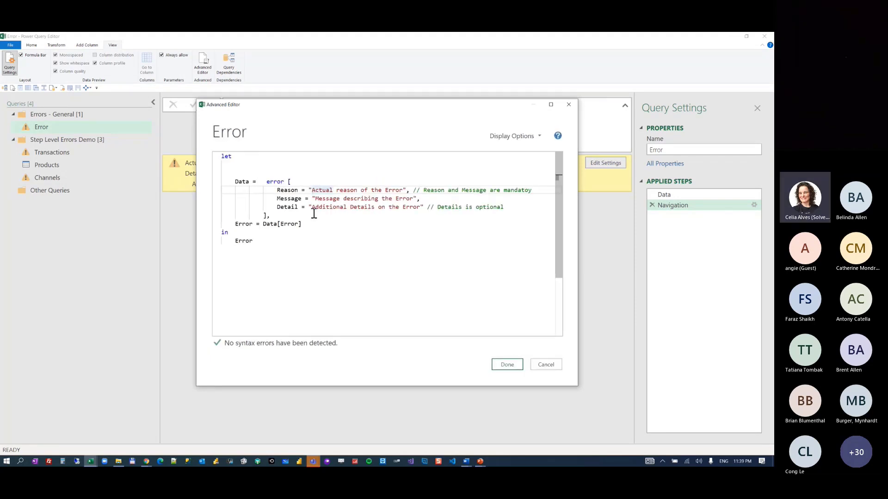
- Examine the Reason, Message and Detail fields of the error record in the Error query's code
click(303, 224)
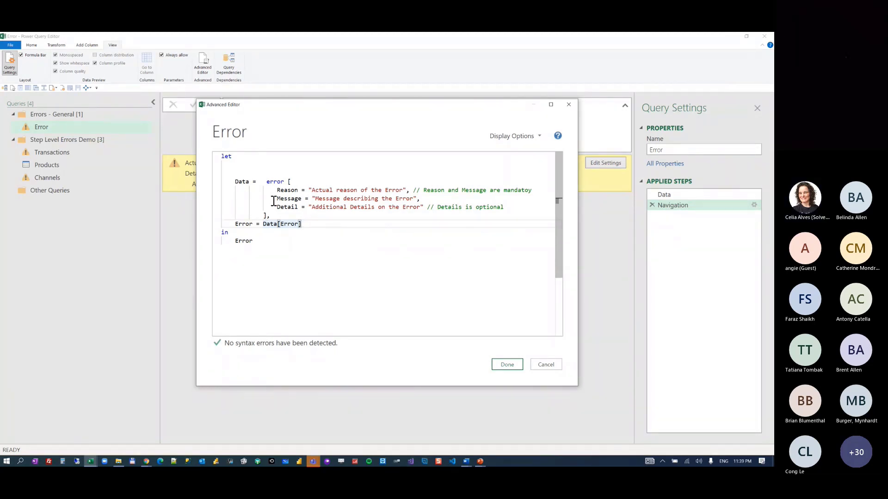
drag(278, 191, 313, 197)
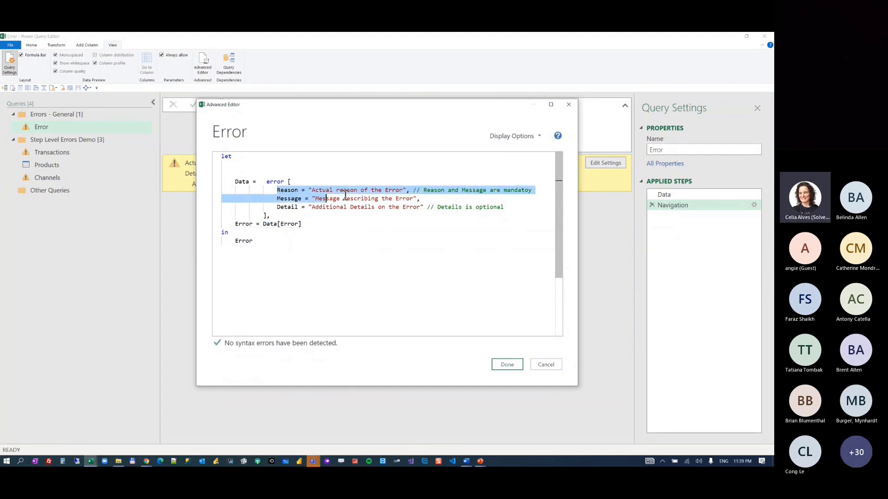
click(535, 191)
click(306, 199)
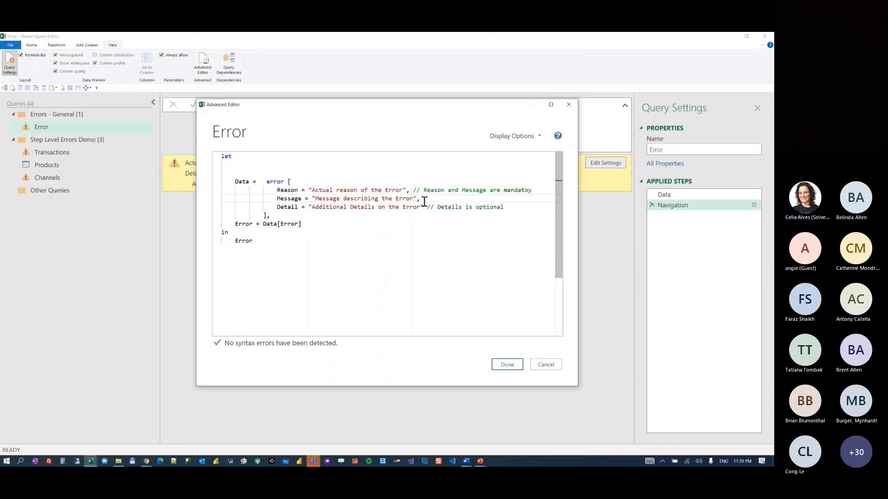
click(289, 207)
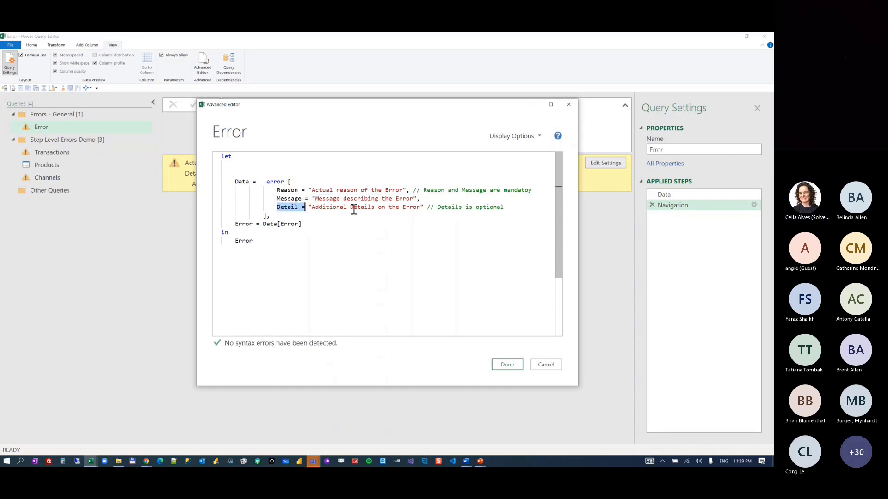
click(439, 212)
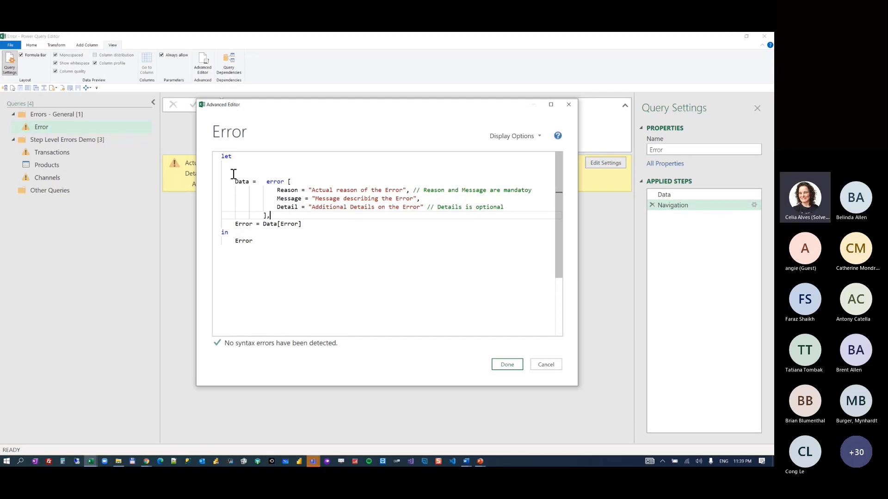
- Insert try before the error expression in the Error query's Data step and apply the code change
click(259, 181)
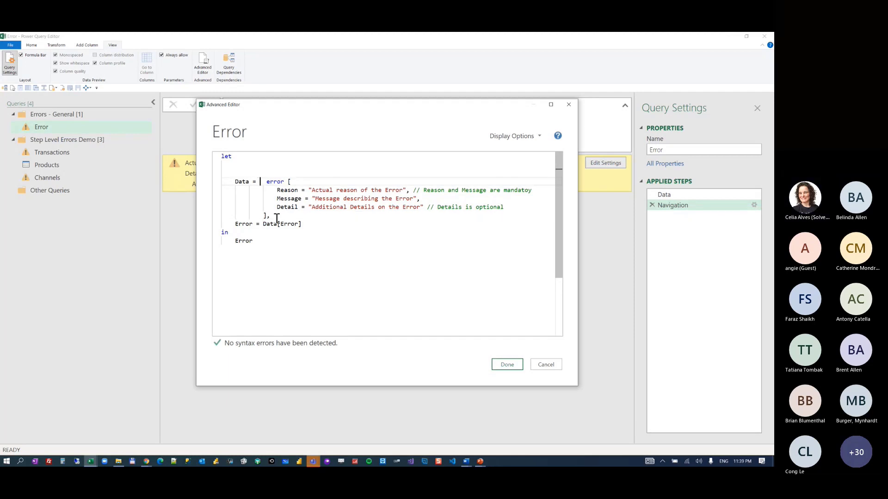
text(try)
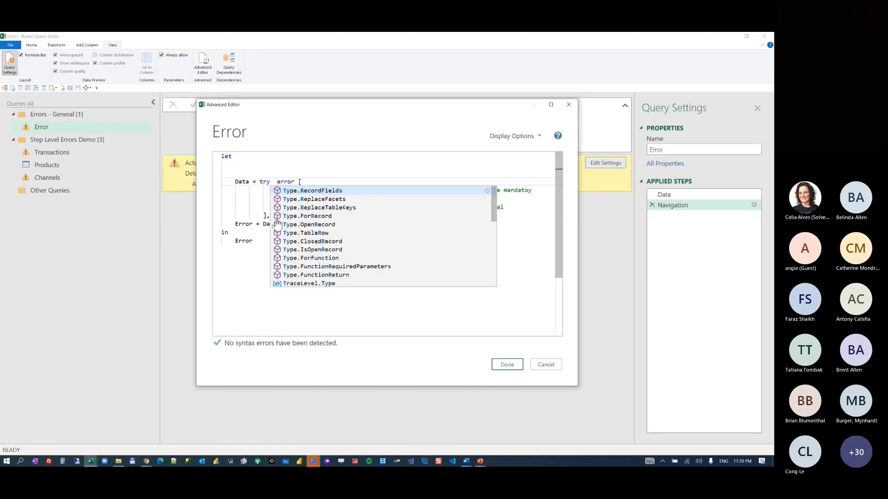
click(261, 176)
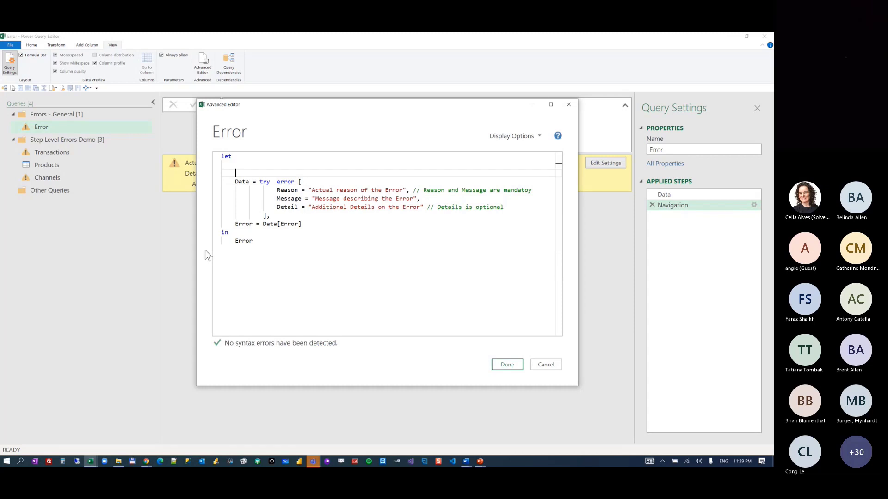
double_click(264, 182)
click(508, 364)
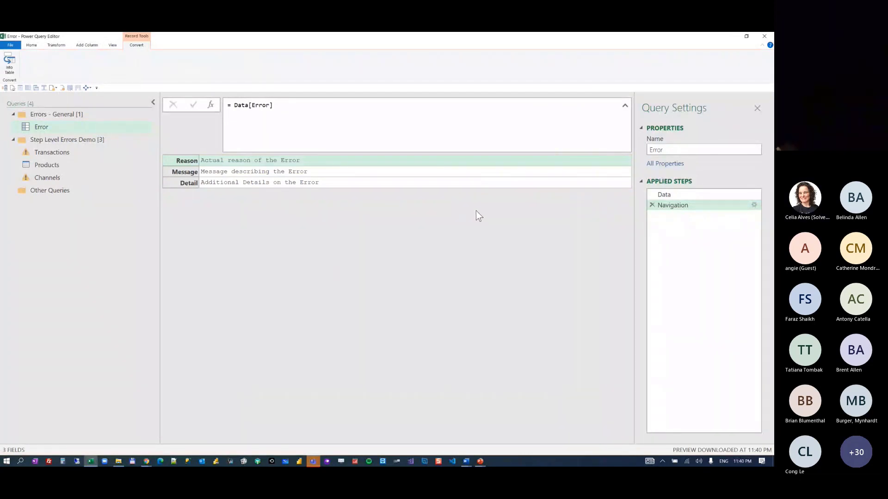
- Select the Error query's Data step and inspect its HasError value and nested Error record in an enlarged preview
click(698, 195)
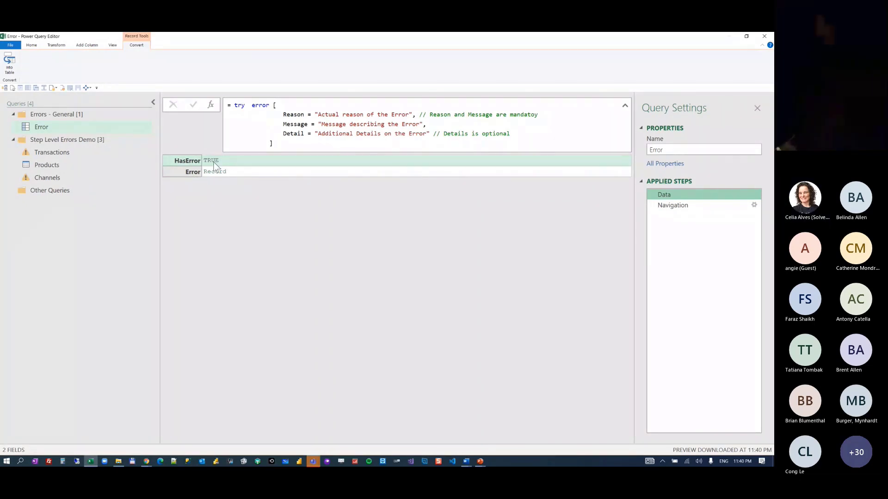
click(225, 158)
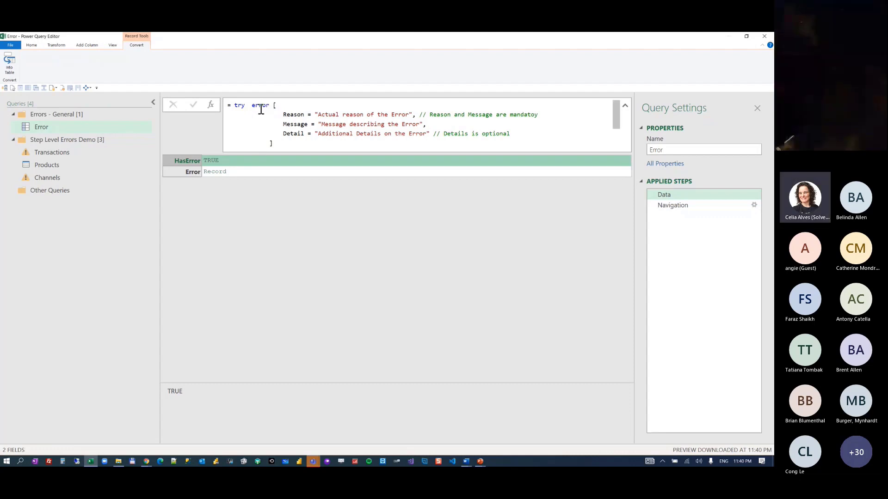
click(234, 172)
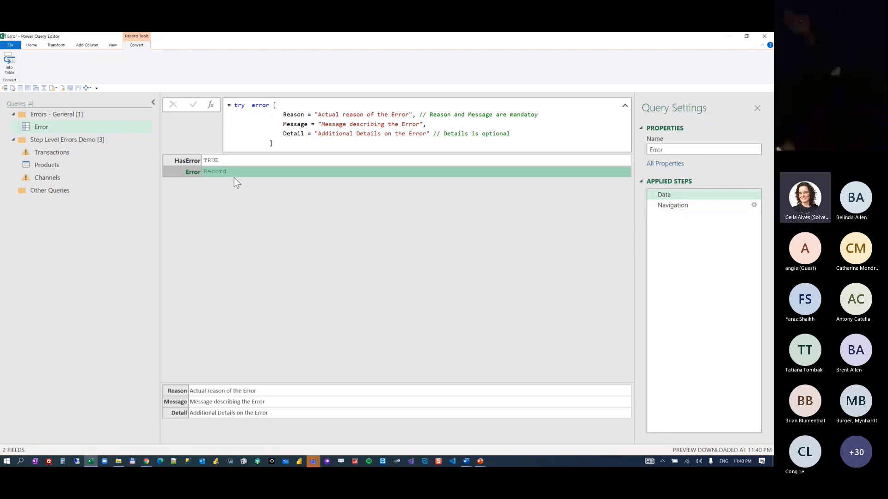
click(194, 163)
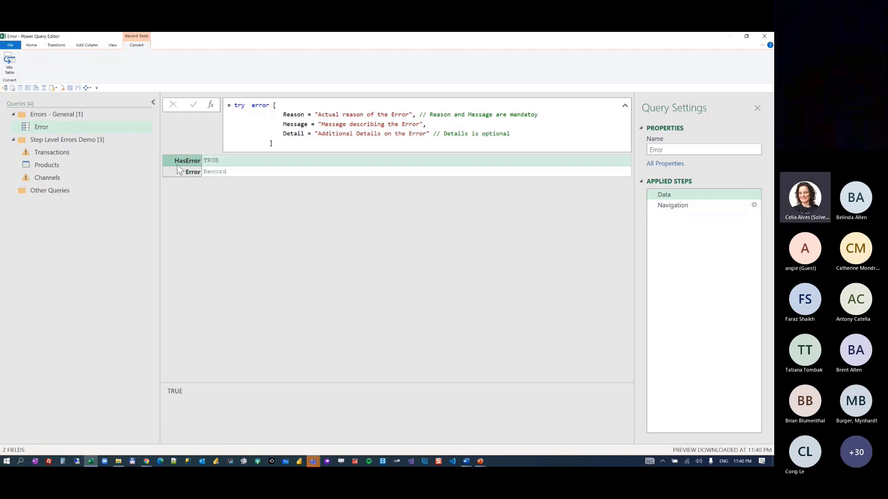
click(230, 173)
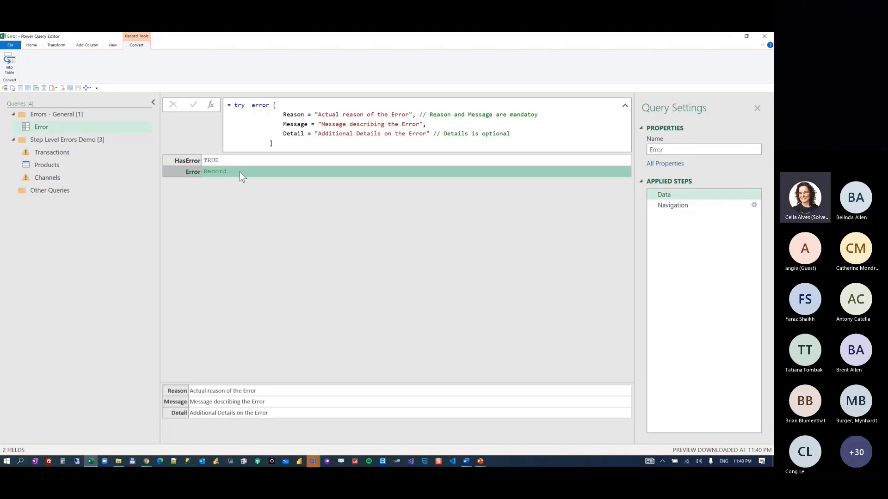
drag(265, 384, 238, 236)
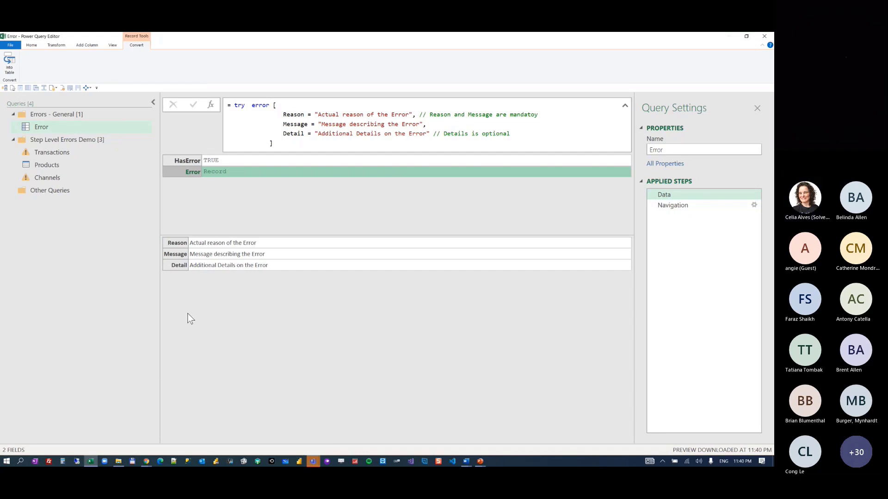
click(223, 160)
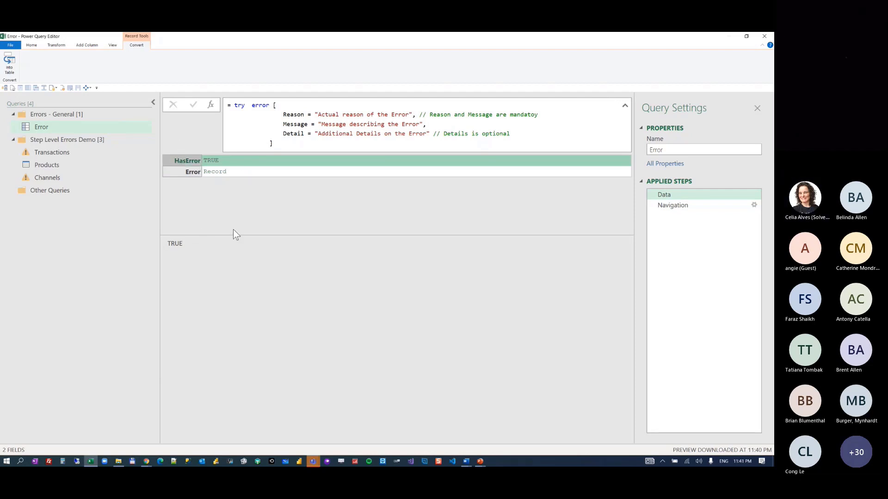
- Close the Power Query Editor and discard the query changes
click(758, 36)
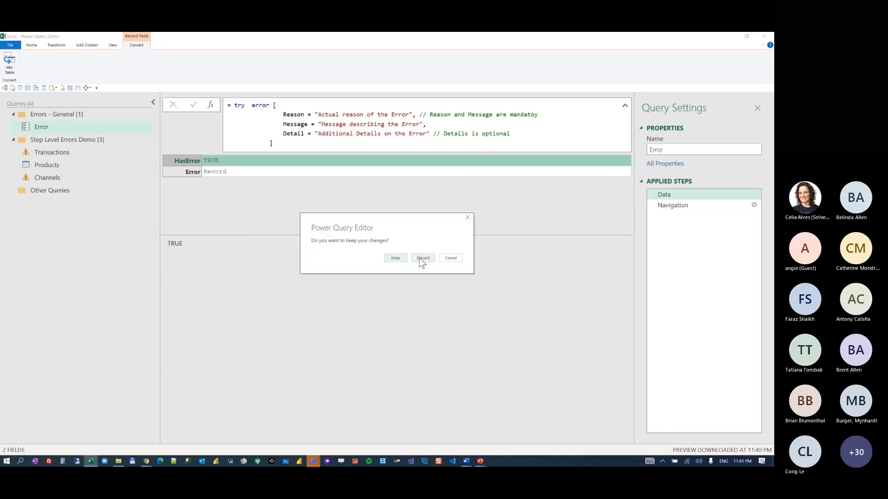
click(420, 258)
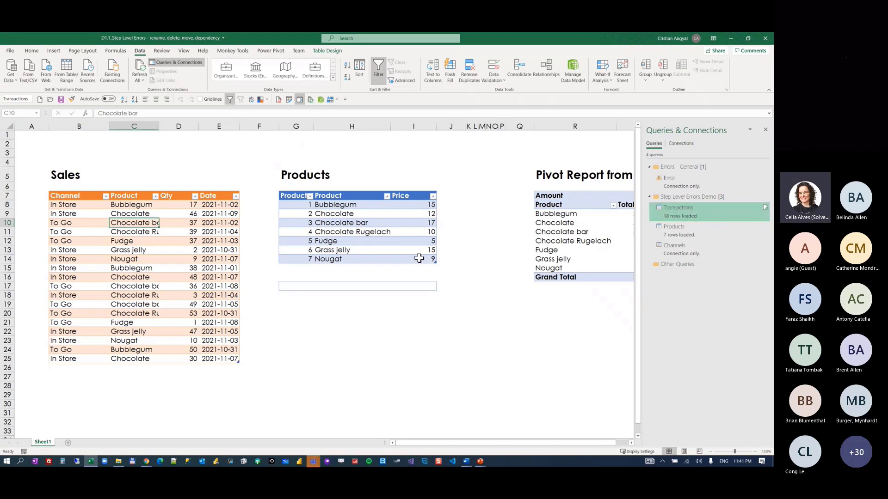
click(502, 240)
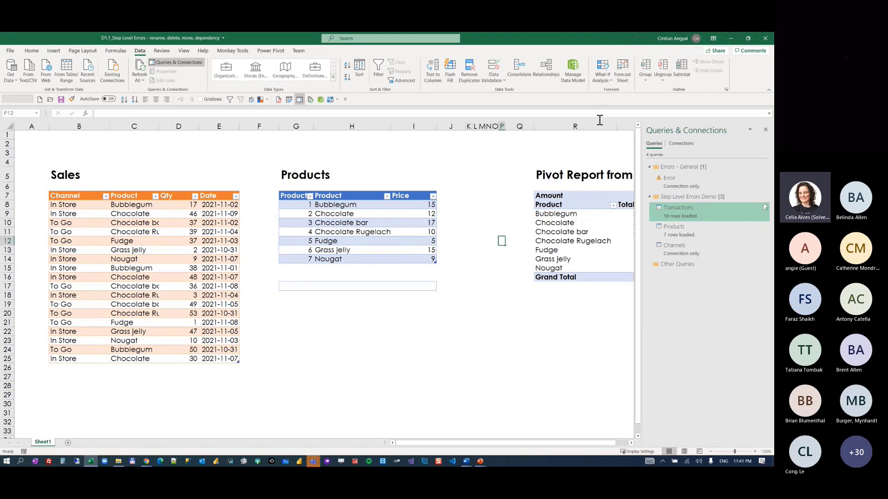
- Open the workbook D1.2_Step Level Errors - handling errors from the Toronto PQ Demos folder
click(122, 463)
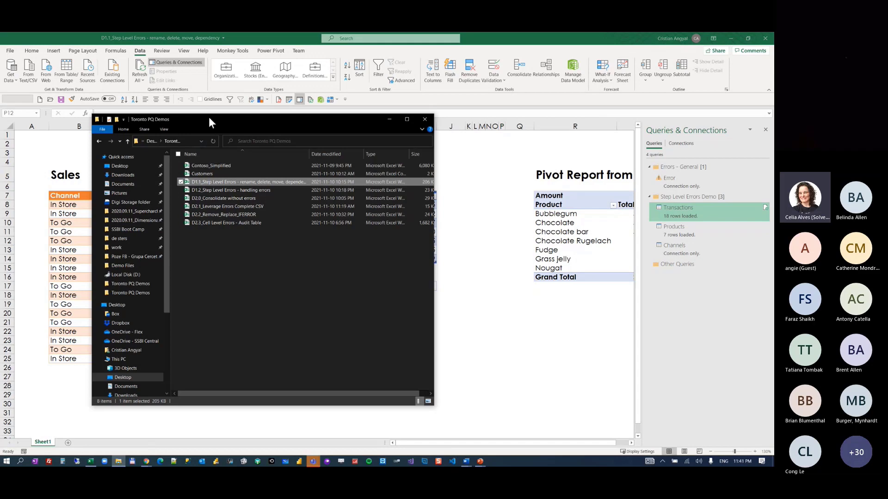
drag(211, 124, 1, 124)
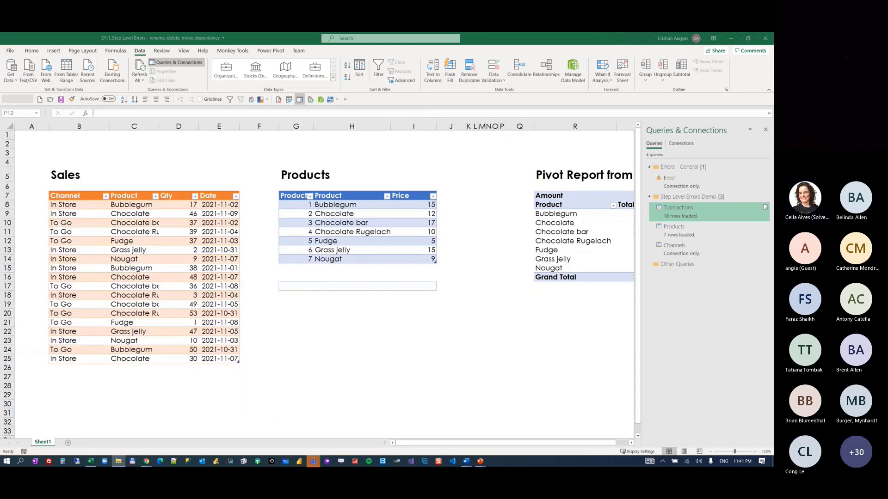
click(501, 241)
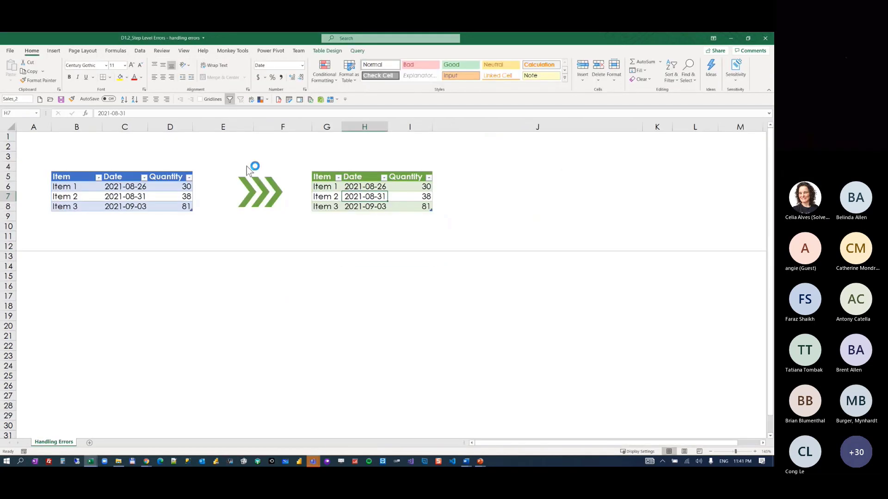
click(214, 144)
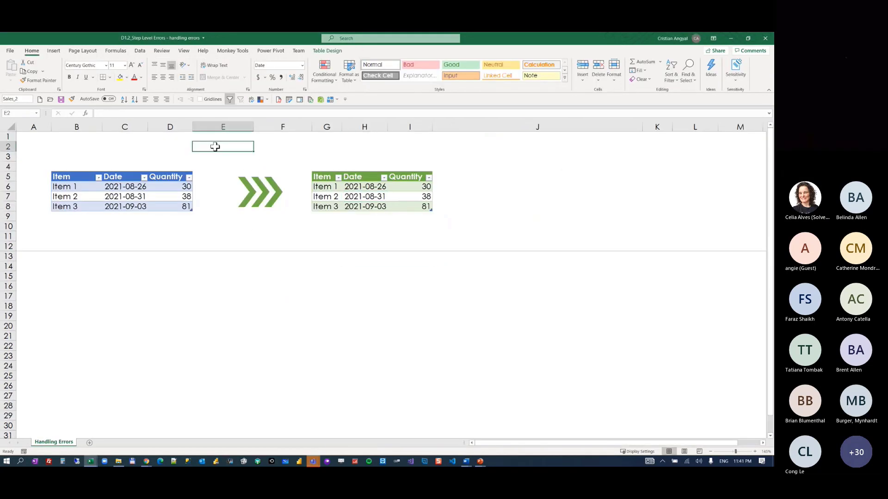
- Display the workbook's list of queries and open the Sales query in the Power Query Editor
click(211, 195)
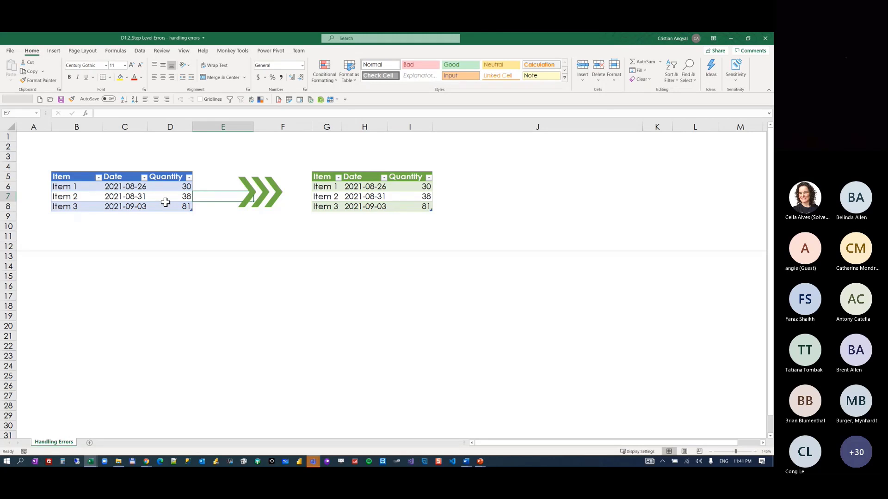
click(138, 186)
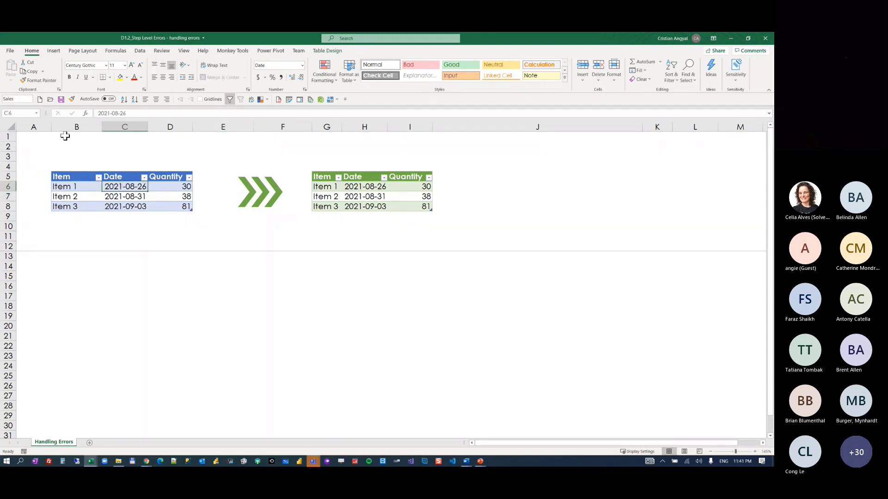
drag(44, 137, 220, 244)
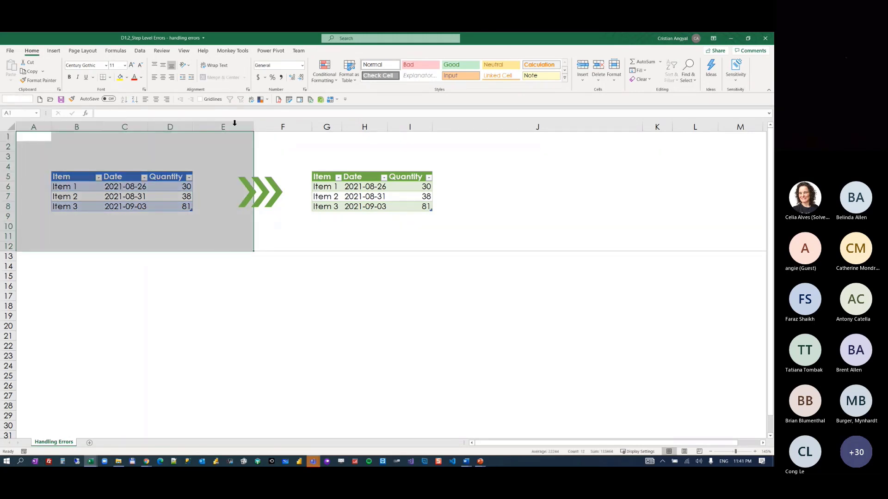
click(299, 99)
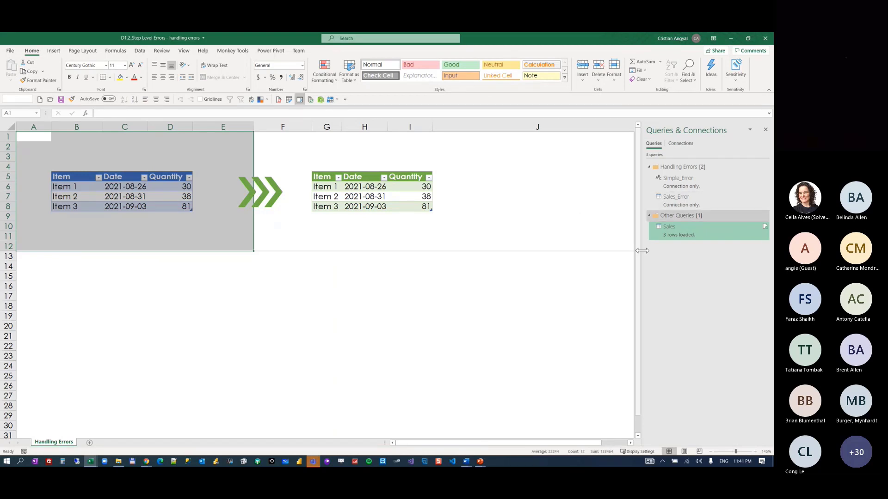
double_click(678, 232)
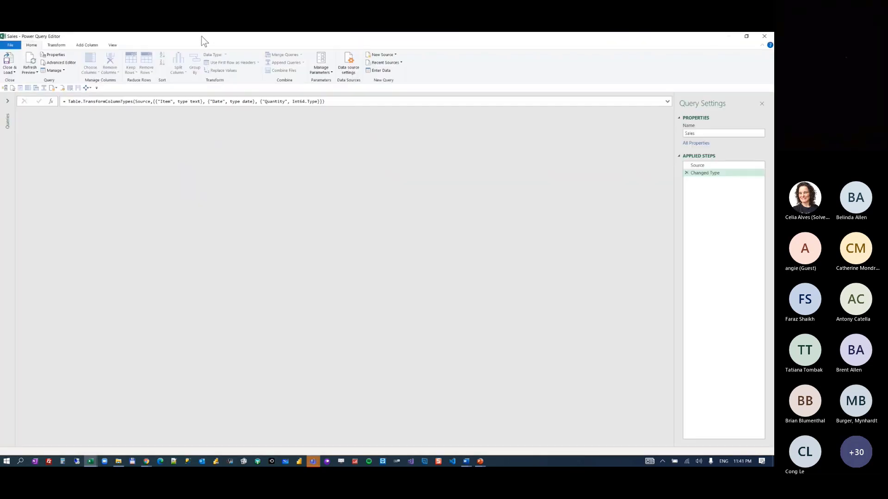
- Compare the worksheet's source and output tables with the Sales query preview, then restore the editor to full size
drag(177, 39, 236, 232)
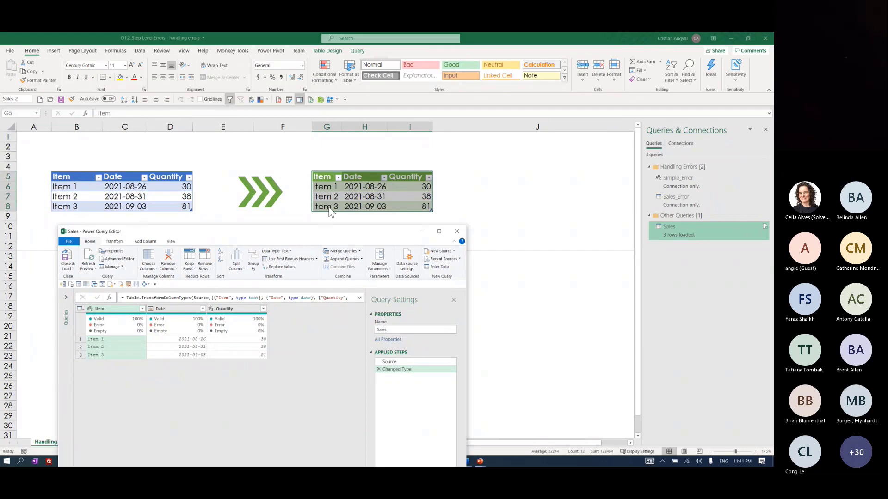
drag(299, 231, 382, 76)
double_click(382, 76)
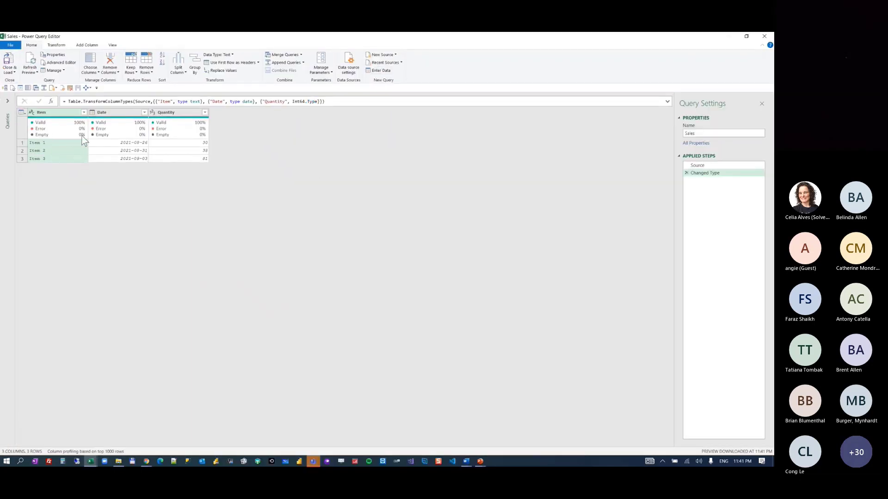
- Show the list of queries in the editor, collapse the Handling Errors group and display the Sales query in an enlarged preview
click(7, 101)
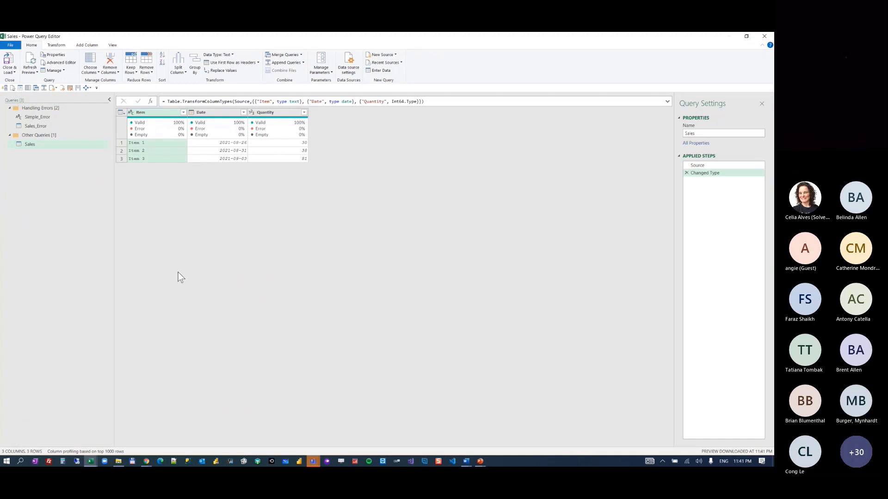
key(ctrl+plus)
key(ctrl+plus)
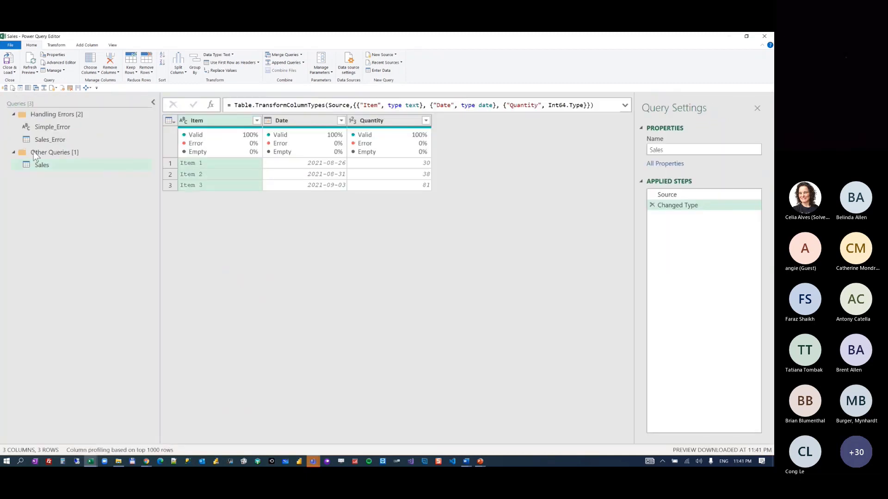
click(16, 115)
click(13, 115)
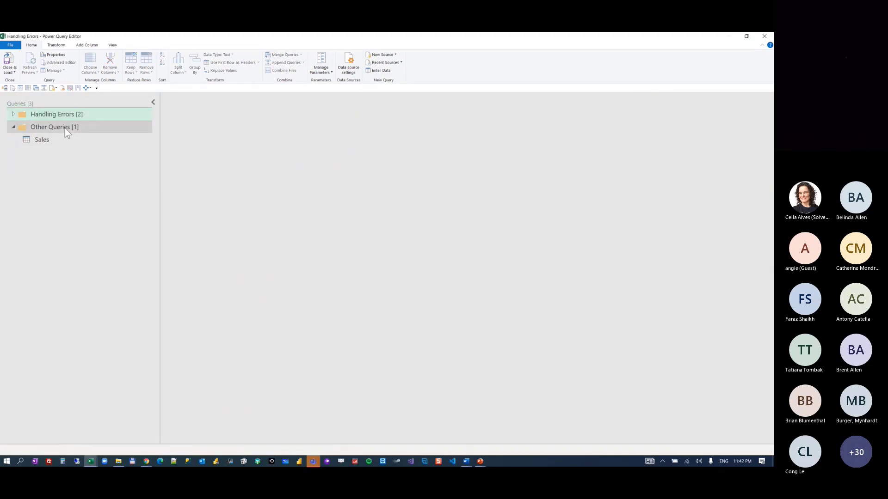
click(51, 140)
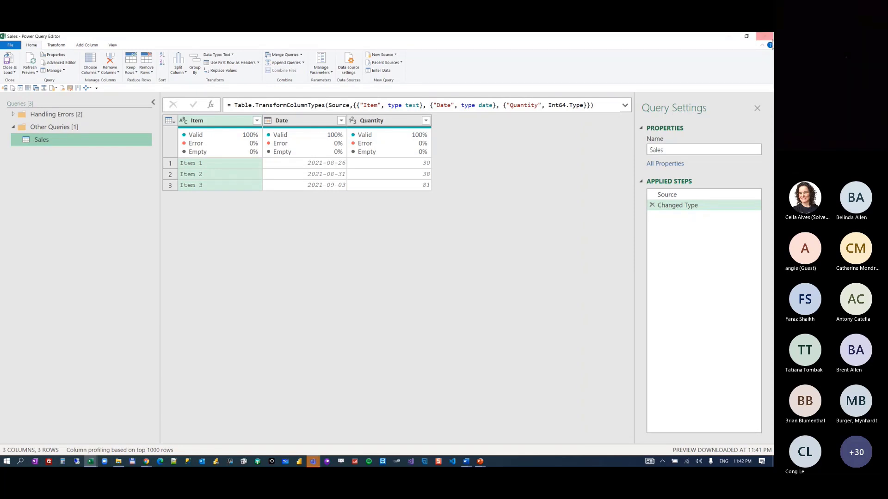
- Close the Power Query Editor and rename the source table's Quantity header in D5 to Quantity1
click(765, 36)
click(171, 178)
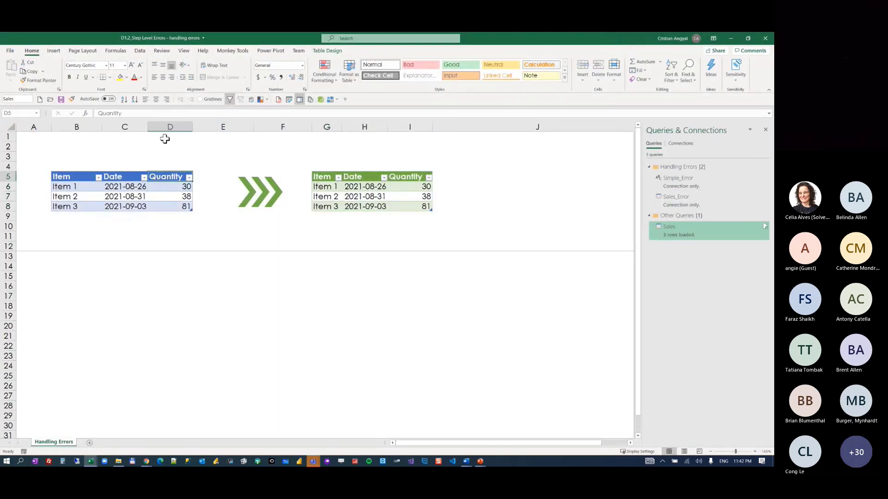
click(151, 115)
text(1)
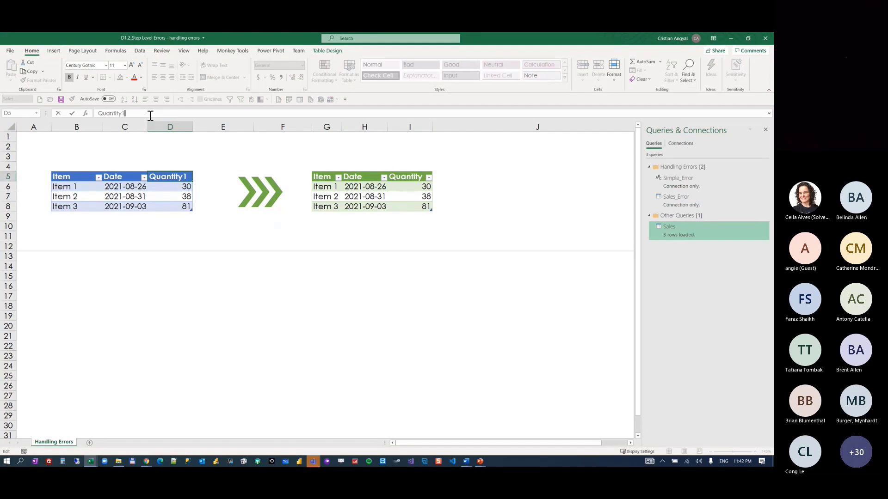
key(Return)
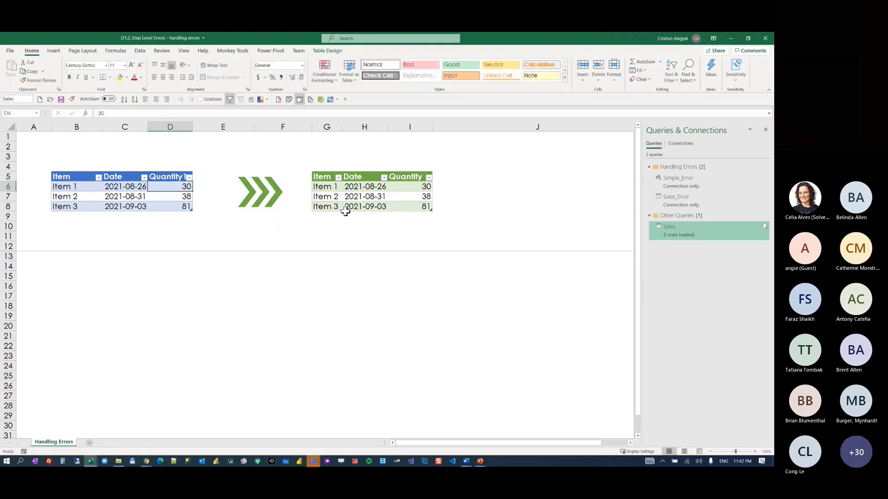
- Refresh the green output table, read the resulting message and dismiss it
right_click(355, 196)
click(377, 271)
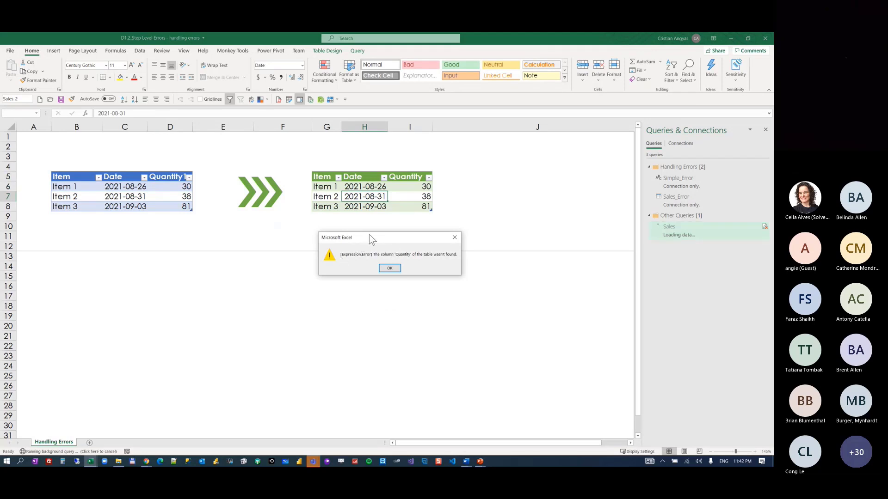
drag(370, 235, 349, 205)
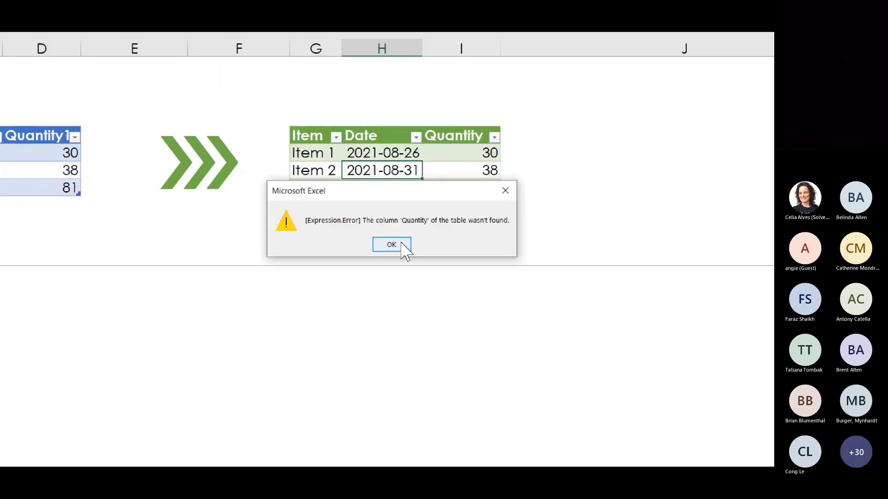
click(392, 245)
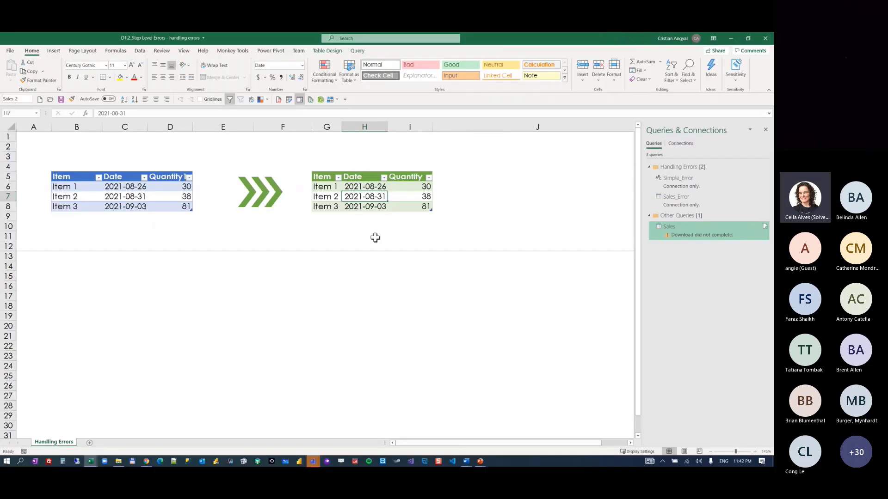
- Reopen the Sales query in the editor, collapse the Handling Errors group and compare its Source and Changed Type steps
double_click(675, 233)
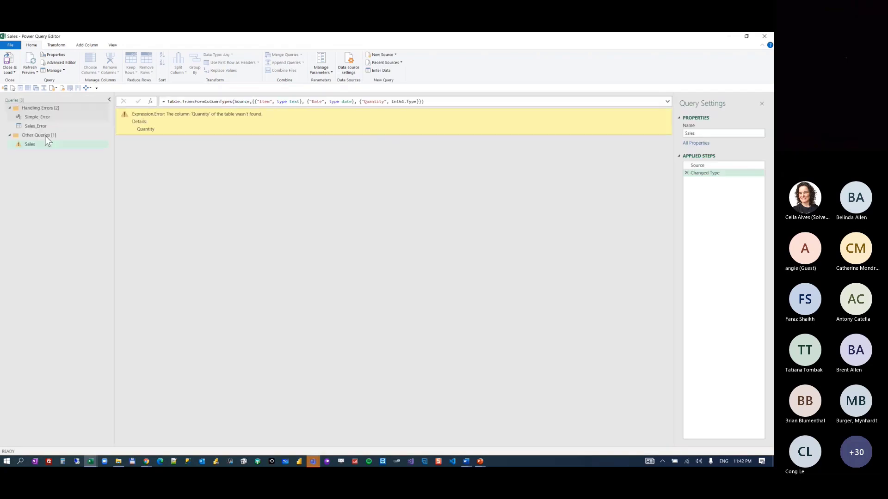
click(10, 107)
click(21, 127)
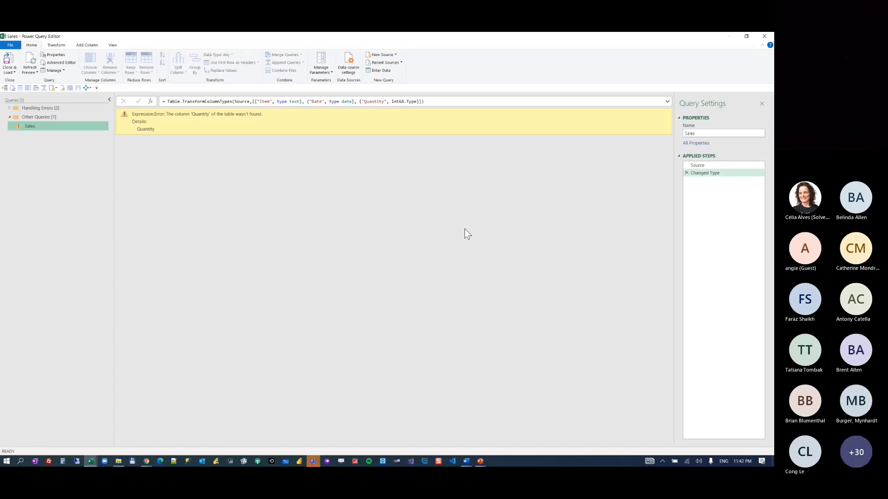
key(ctrl+plus)
key(ctrl+plus)
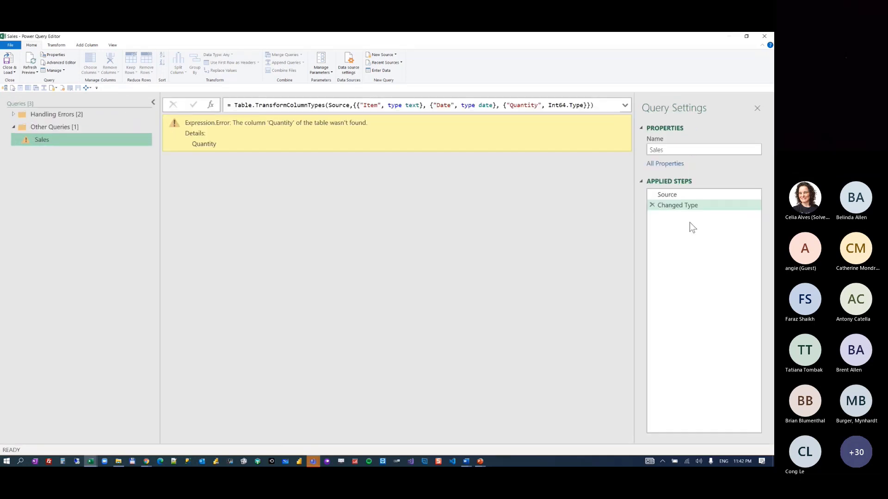
click(679, 192)
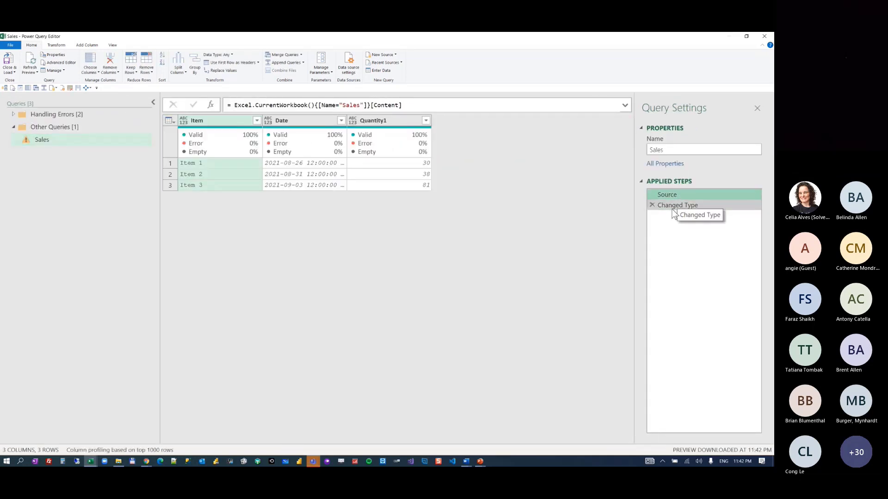
click(675, 207)
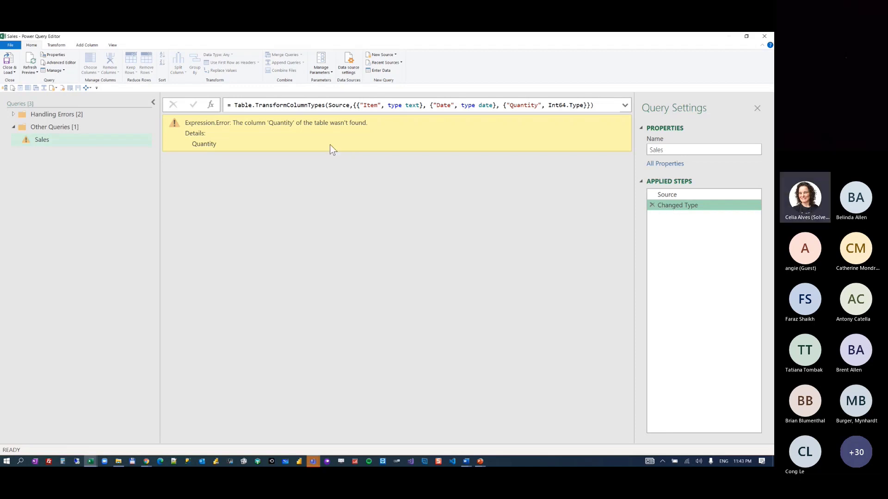
- Add a custom step after Changed Type in the Sales query and put try before its #"Changed Type" reference
click(211, 105)
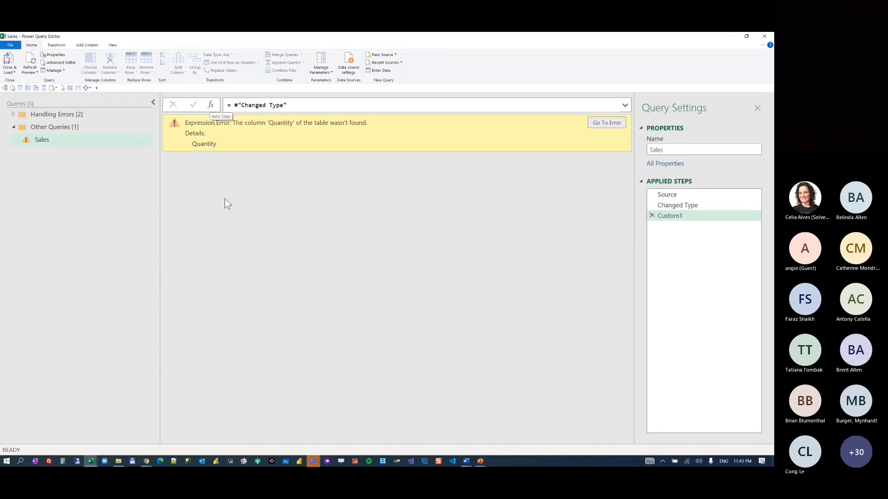
click(236, 106)
text(try)
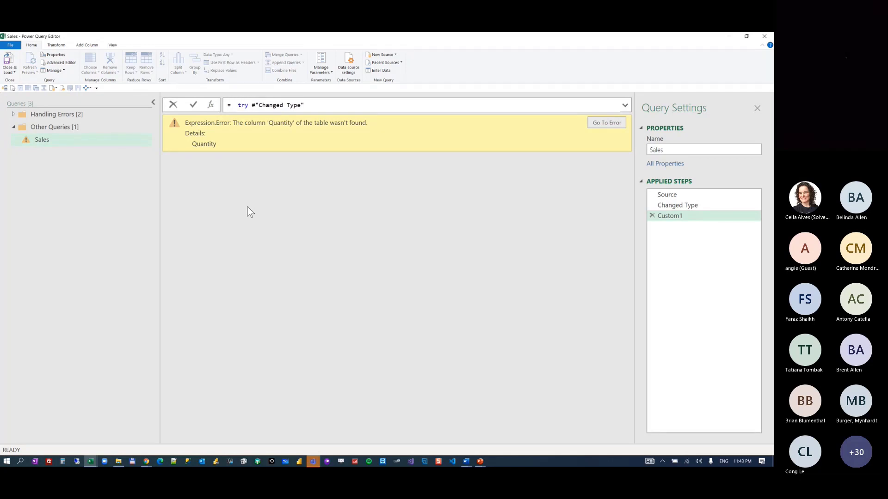
click(329, 107)
text(ot)
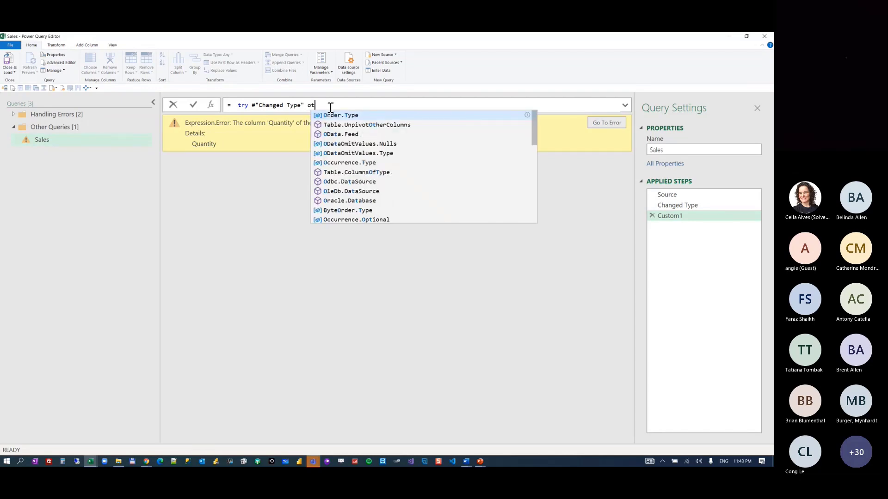
text(her)
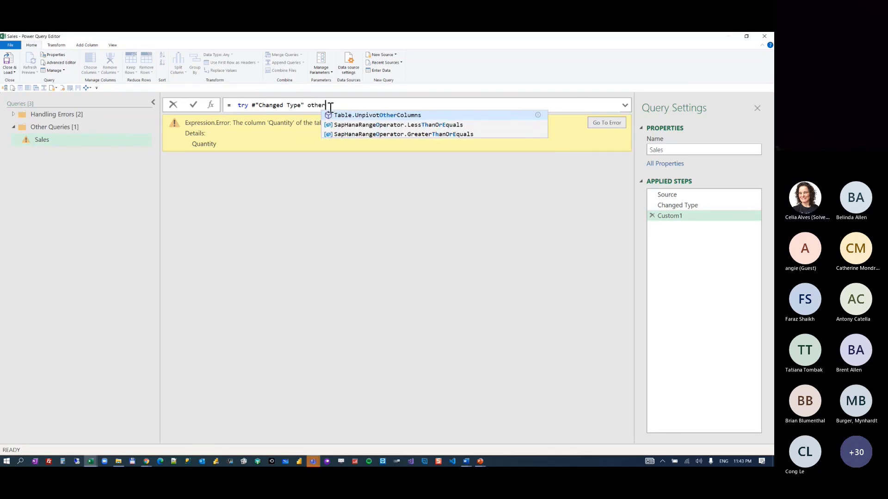
text(wise)
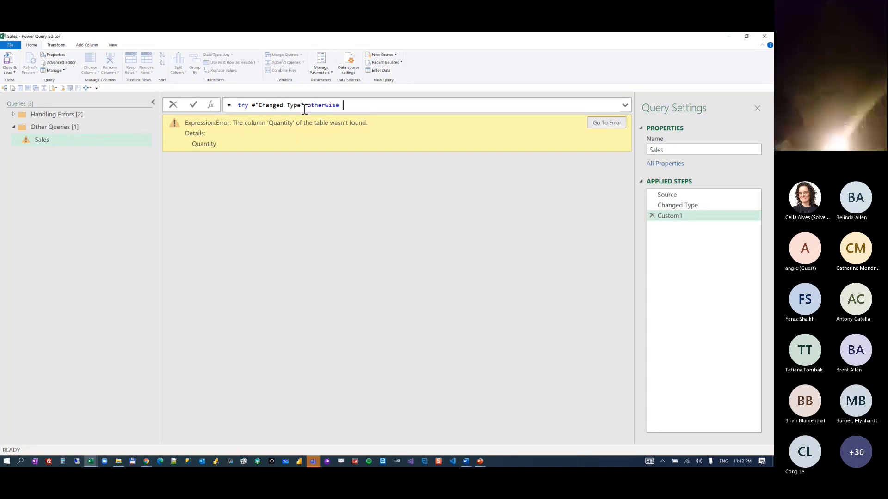
double_click(308, 106)
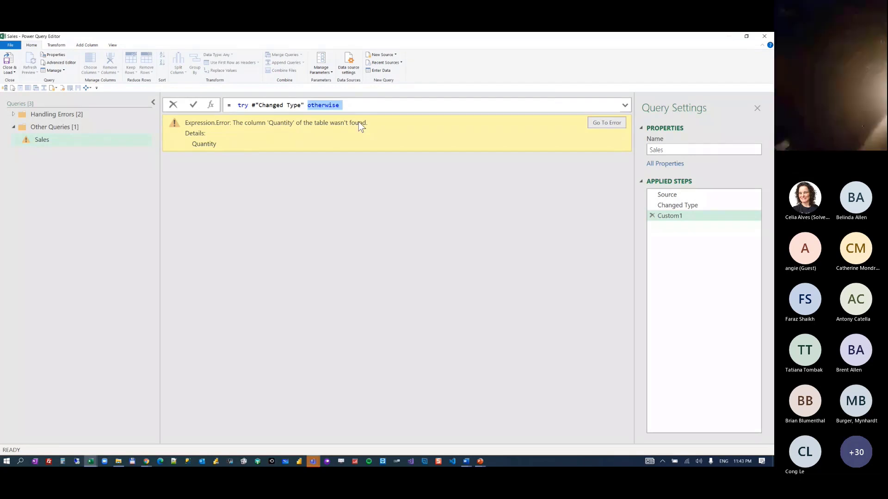
key(BackSpace)
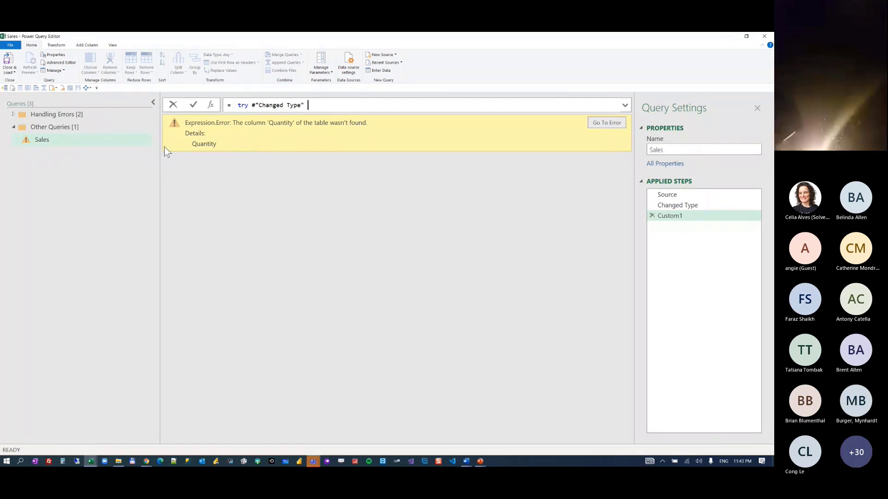
- Apply the formula = try #"Changed Type" and inspect its HasError value and nested Error record
key(Return)
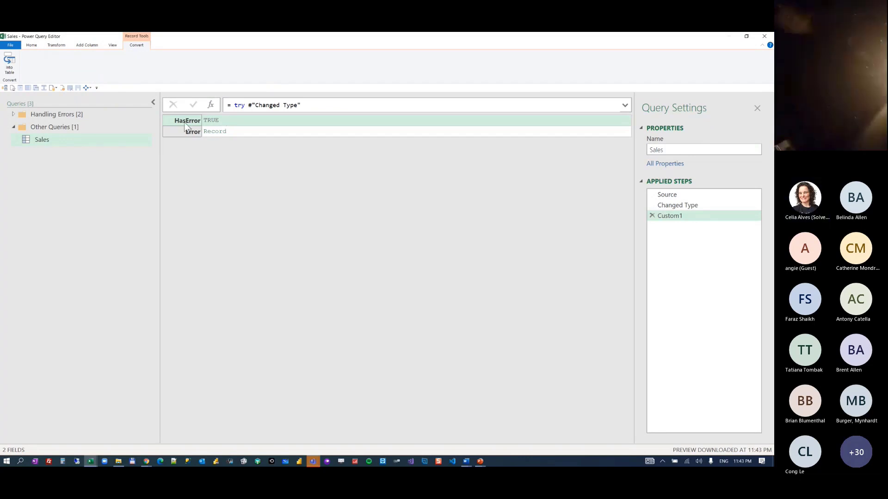
click(216, 120)
click(245, 132)
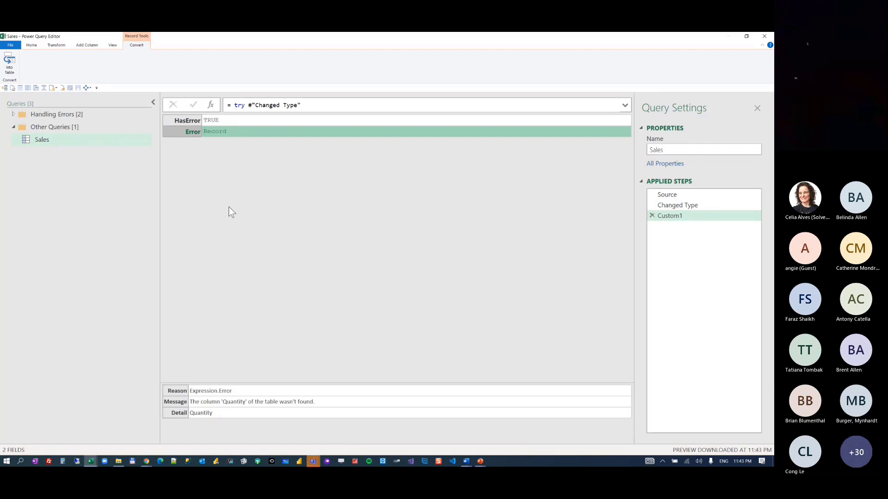
- Shrink the editor window, expand the Handling Errors group and examine the Simple_Error query's message and code in the Advanced Editor
double_click(265, 36)
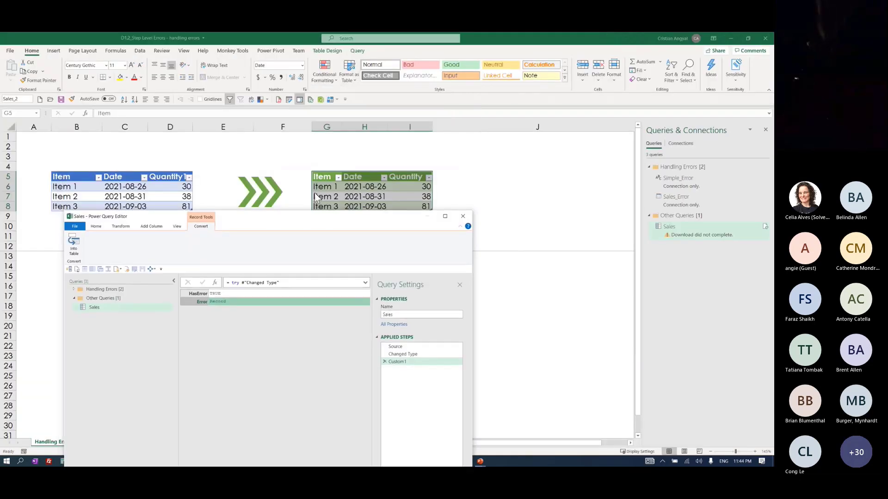
drag(298, 215, 340, 143)
click(117, 218)
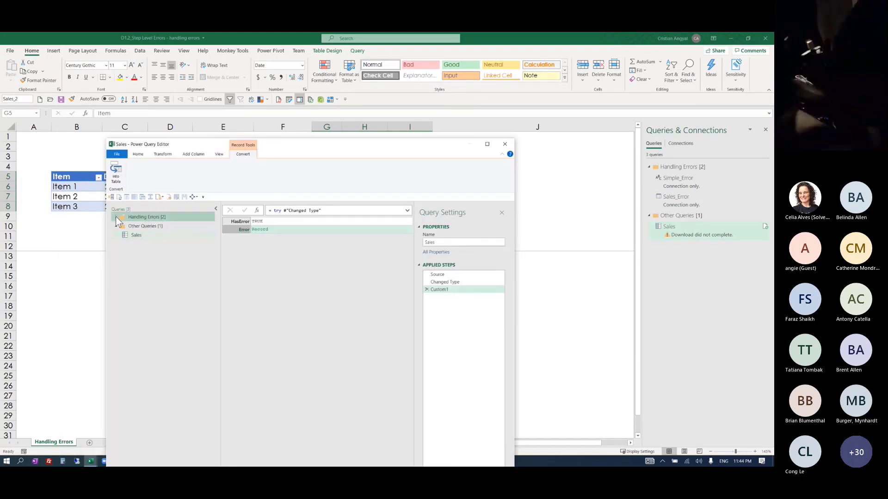
click(138, 227)
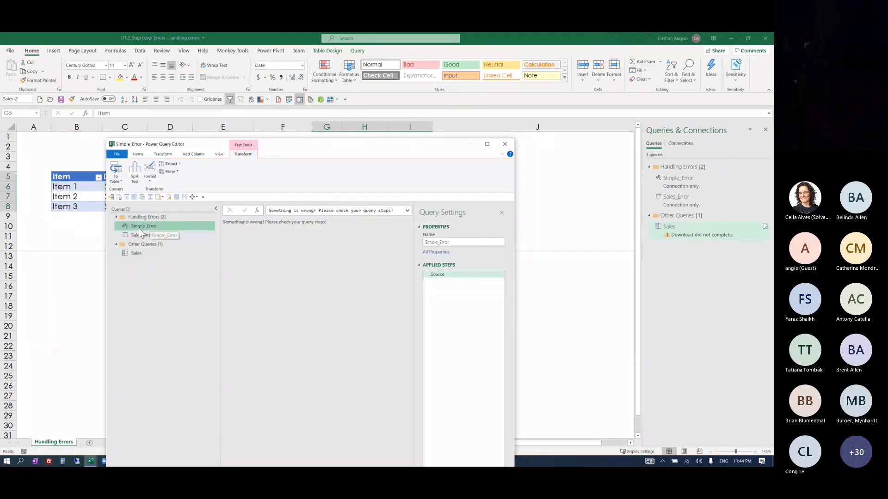
drag(224, 222, 291, 222)
click(244, 226)
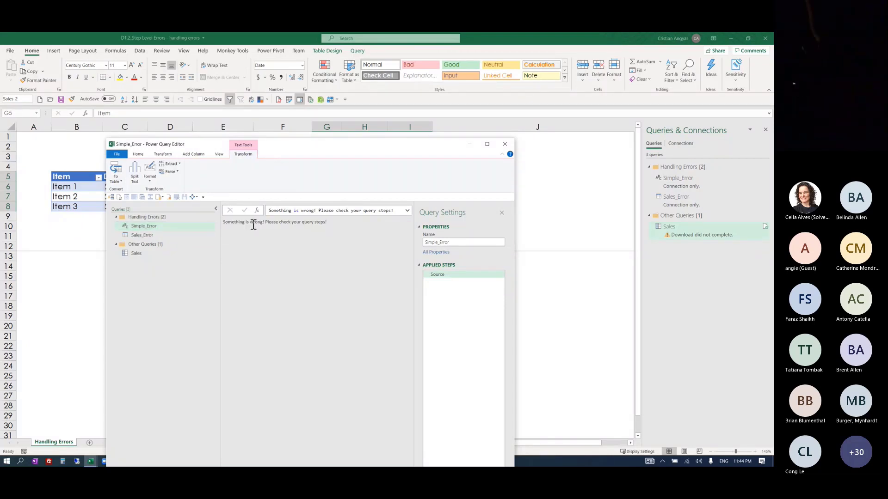
click(219, 154)
click(309, 168)
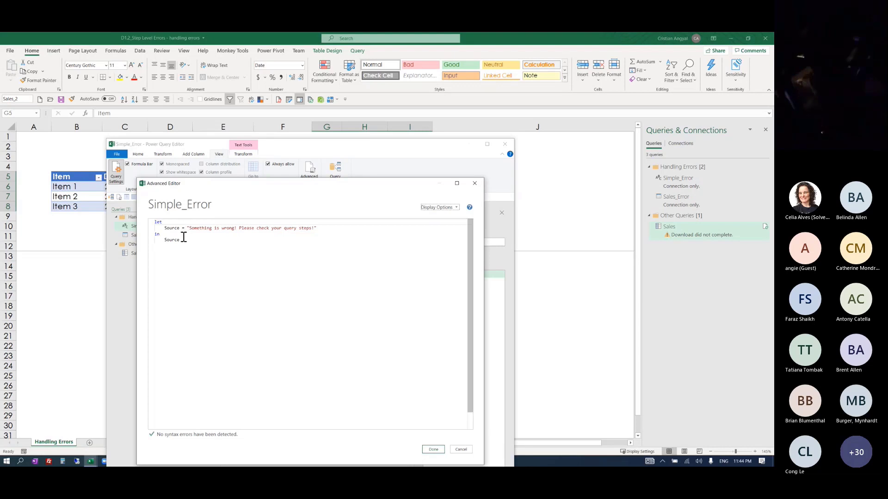
click(460, 449)
- Return to the Sales query in a maximized editor and extend the custom step's formula to = try #"Changed Type" otherwise Simple_Error
click(147, 253)
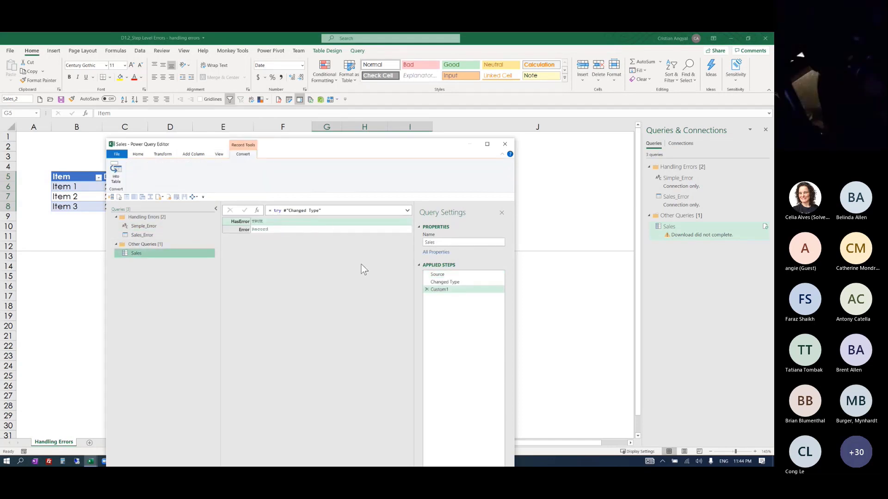
key(ctrl+shift+plus)
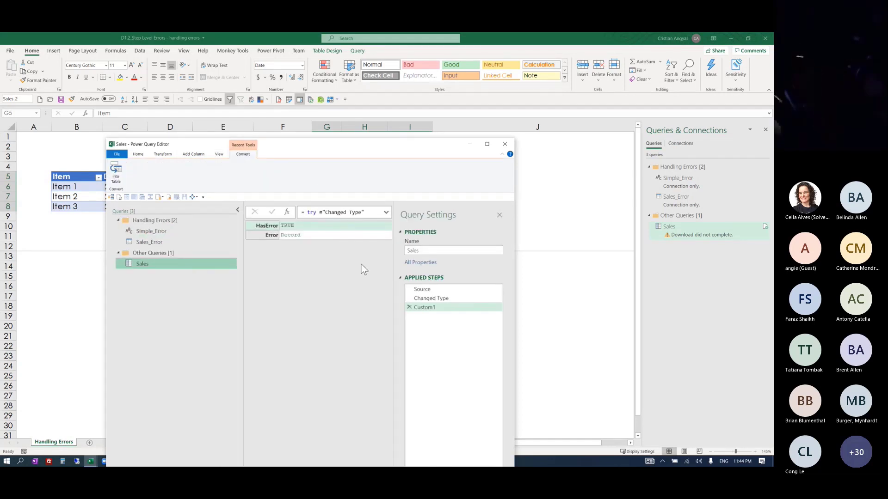
click(485, 145)
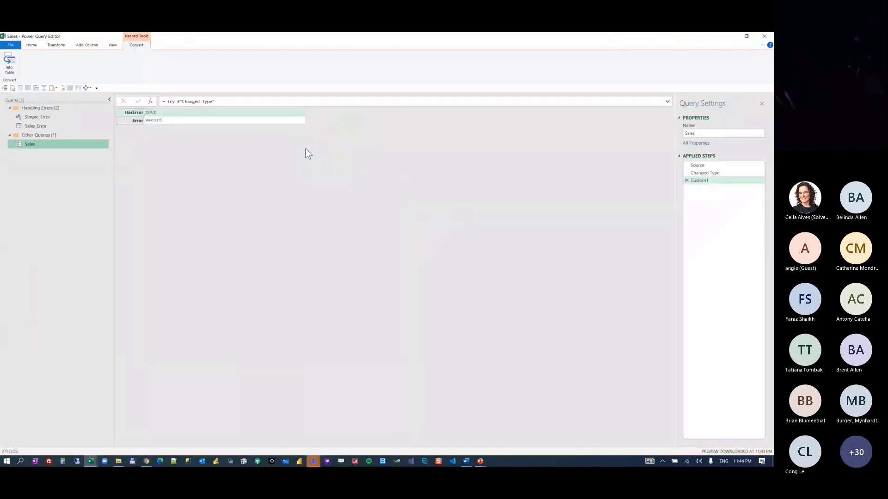
key(ctrl+shift+plus)
click(316, 106)
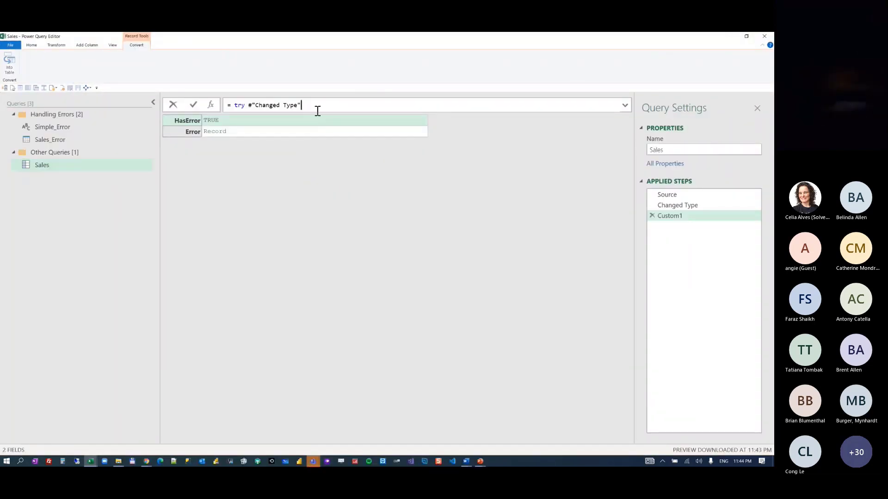
text(o)
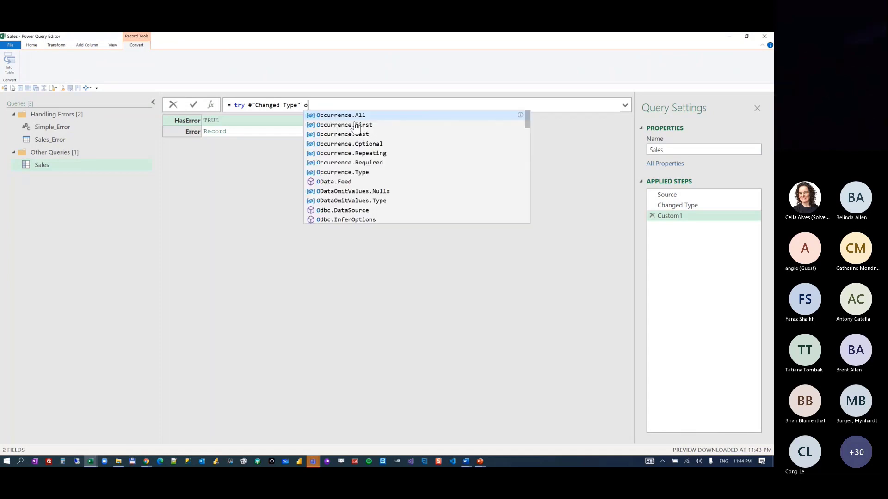
text(therwise)
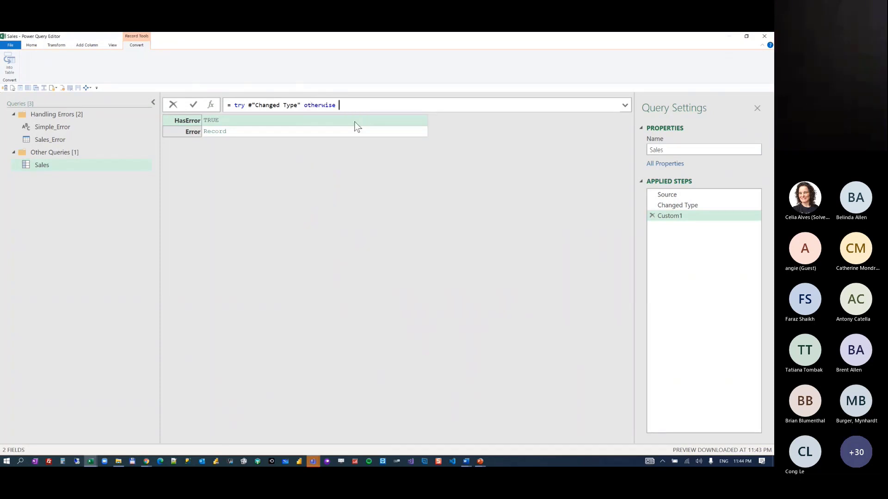
text( Simple_Error)
key(Return)
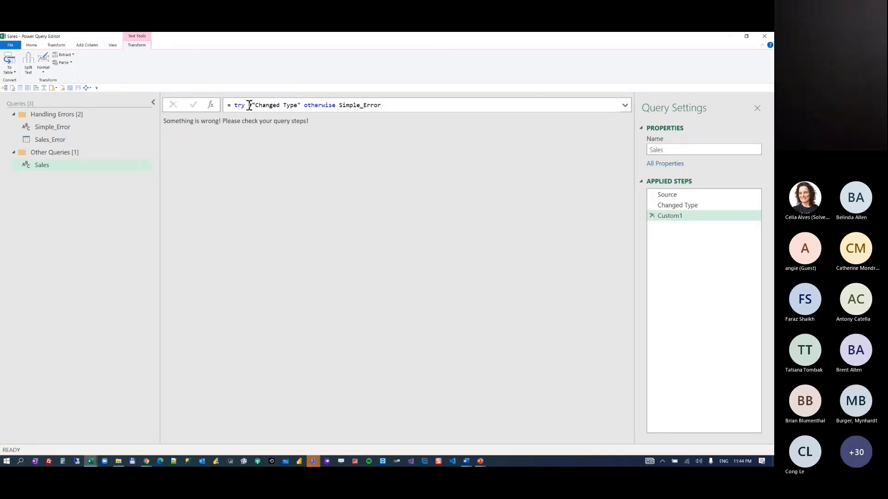
- Highlight the #"Changed Type" and Simple_Error references in the Sales formula, and close and load the queries to the worksheet
mouse_move(249, 106)
mouse_down()
mouse_move(297, 106)
mouse_move(248, 108)
mouse_up()
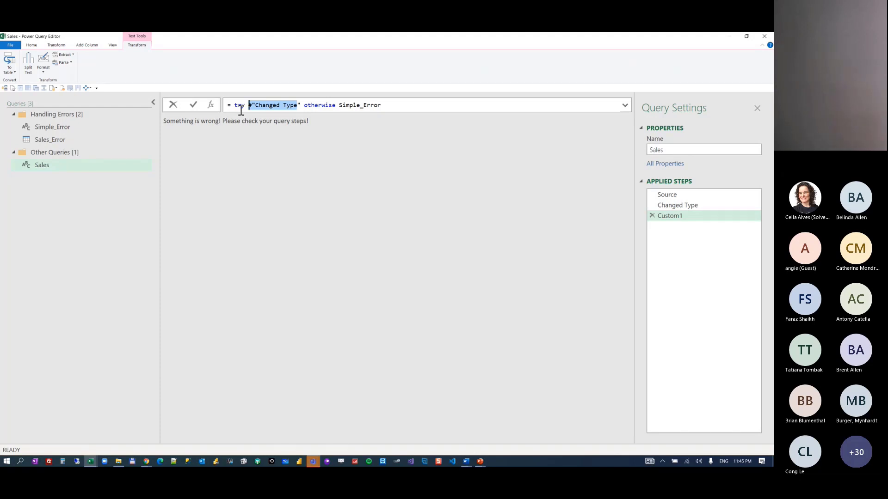
click(248, 106)
drag(246, 106, 301, 105)
drag(339, 106, 382, 106)
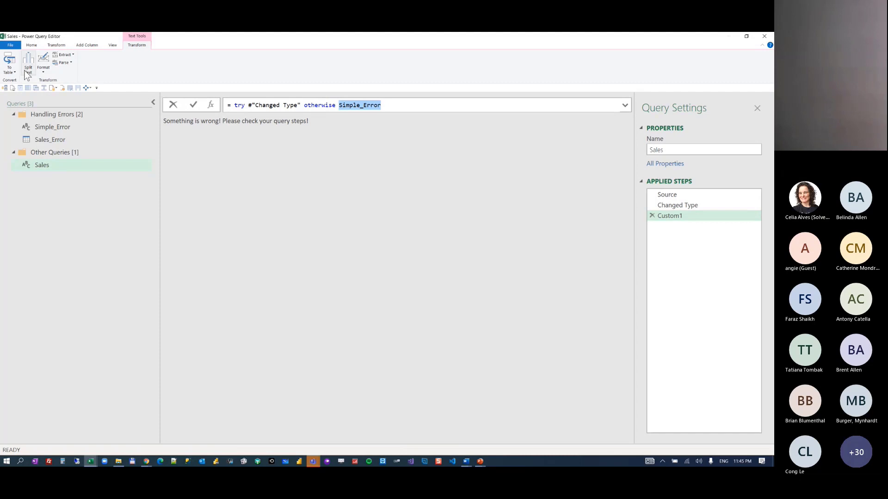
click(34, 45)
click(8, 61)
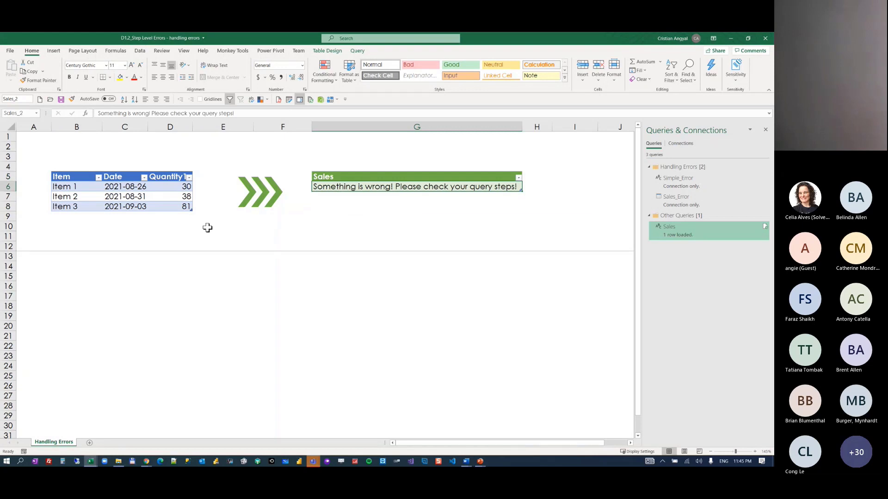
- Rename the source table's third column header to Quantity, refresh the green Sales output table and check its contents
right_click(168, 206)
key(Escape)
click(154, 180)
click(153, 114)
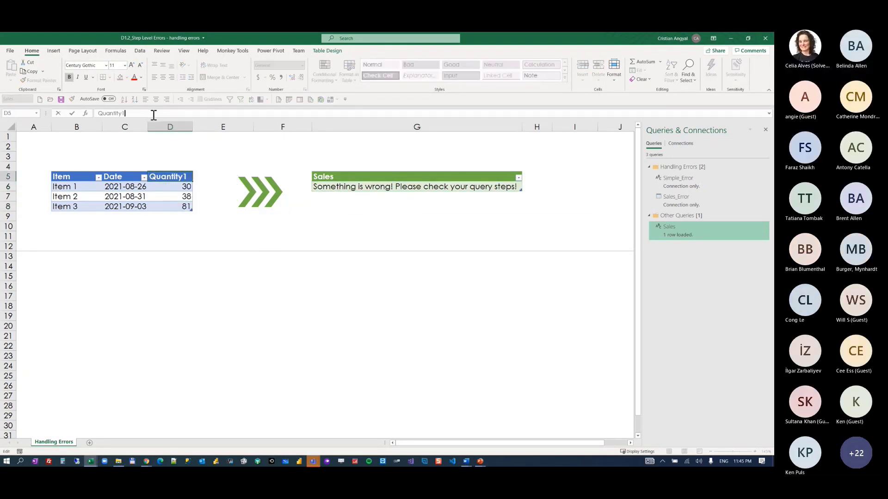
key(BackSpace)
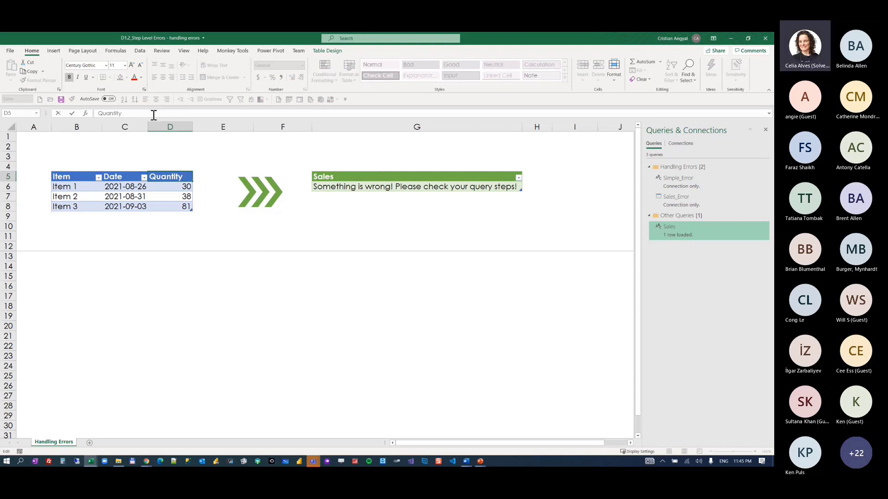
right_click(348, 182)
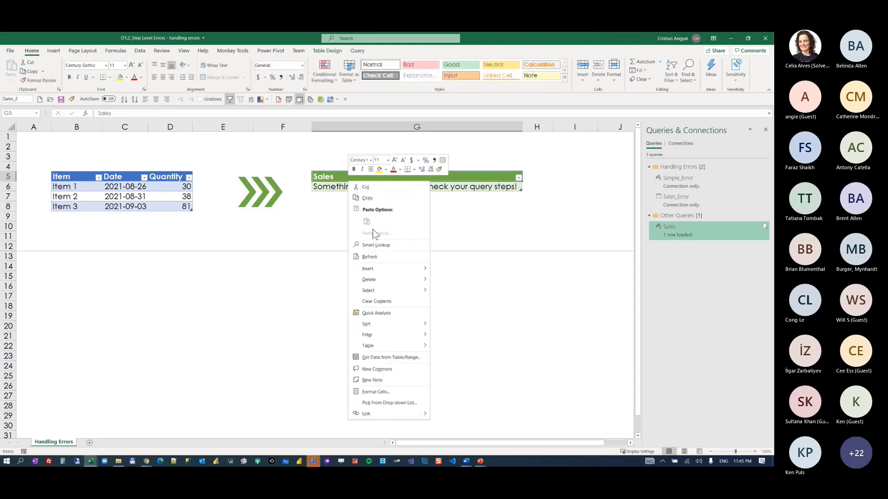
click(380, 253)
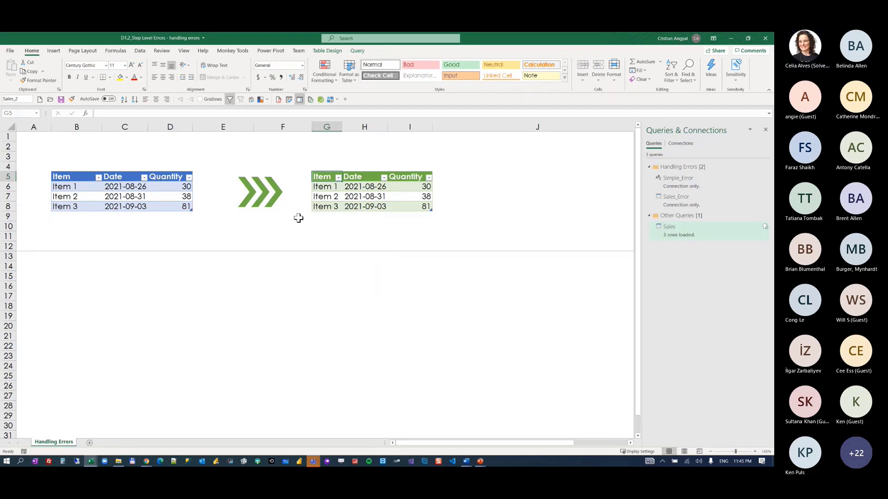
click(319, 187)
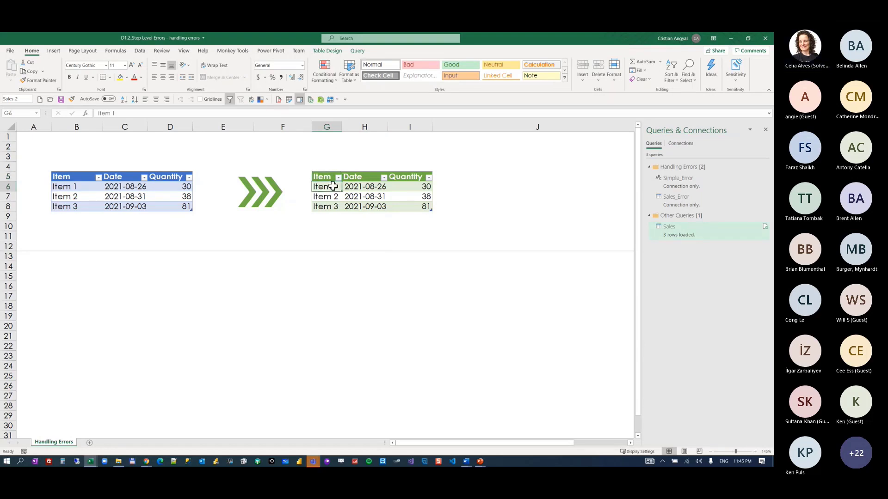
drag(321, 177, 408, 204)
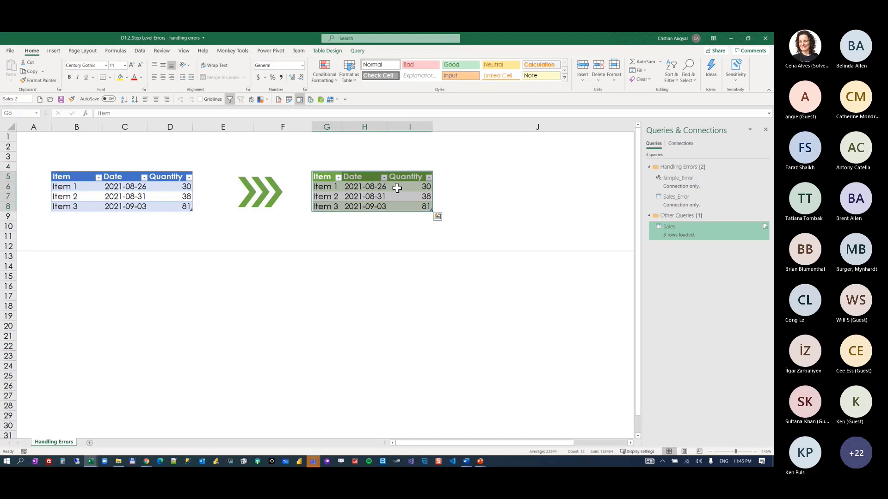
- Change the source table's Quantity header to Quantity1 and refresh the output table to test the Simple_Error fallback
double_click(166, 177)
click(187, 174)
text(1)
key(Return)
right_click(345, 186)
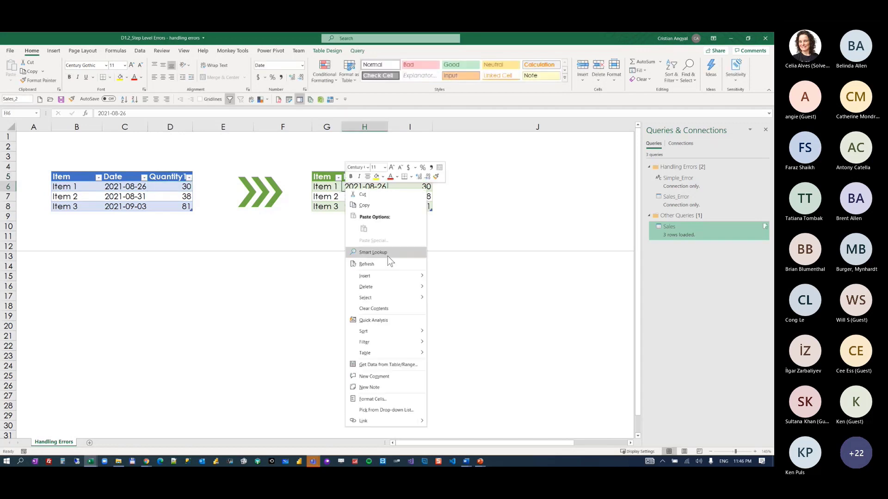
click(381, 266)
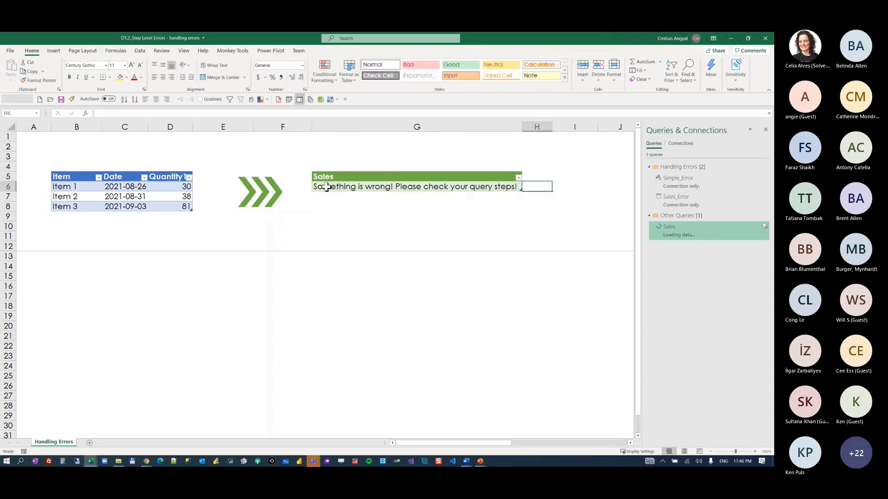
click(329, 187)
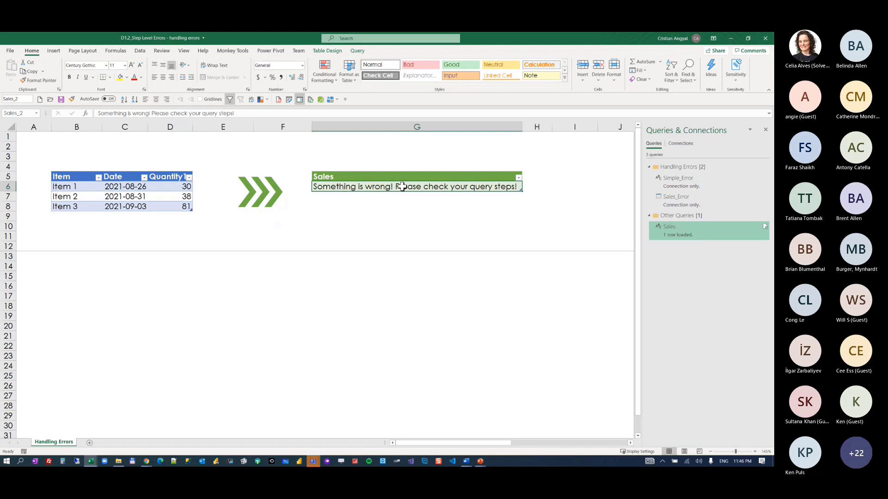
- Restore the source table's third header to Quantity and refresh the Sales output table again
mouse_move(666, 236)
click(179, 178)
double_click(179, 177)
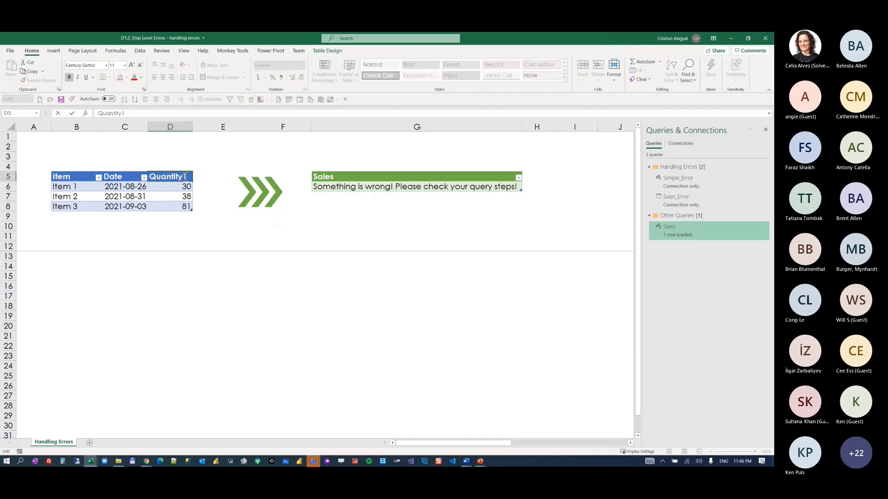
key(BackSpace)
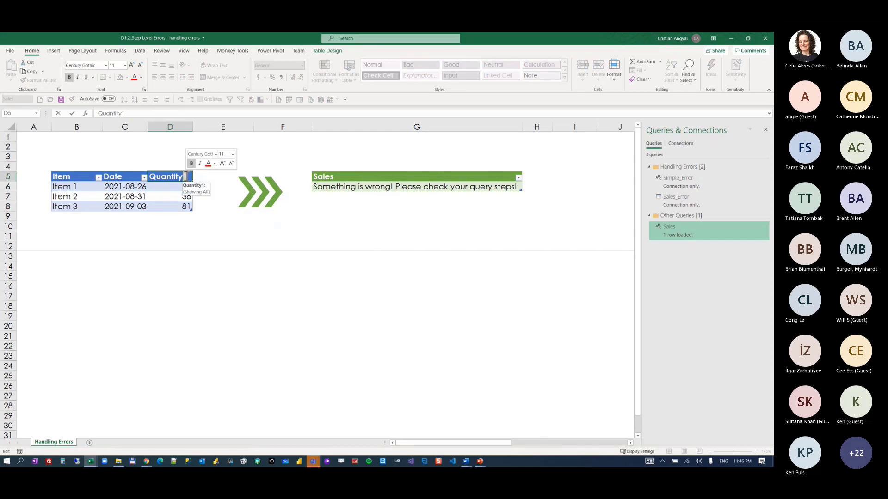
key(Return)
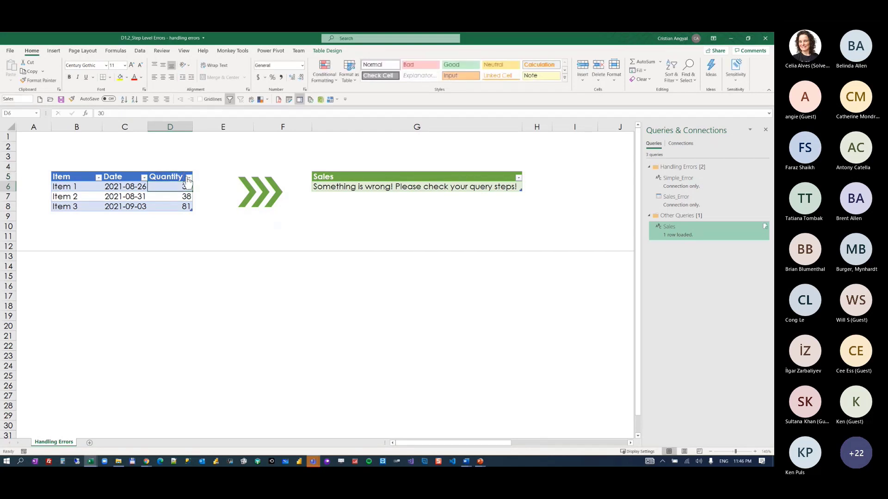
right_click(330, 178)
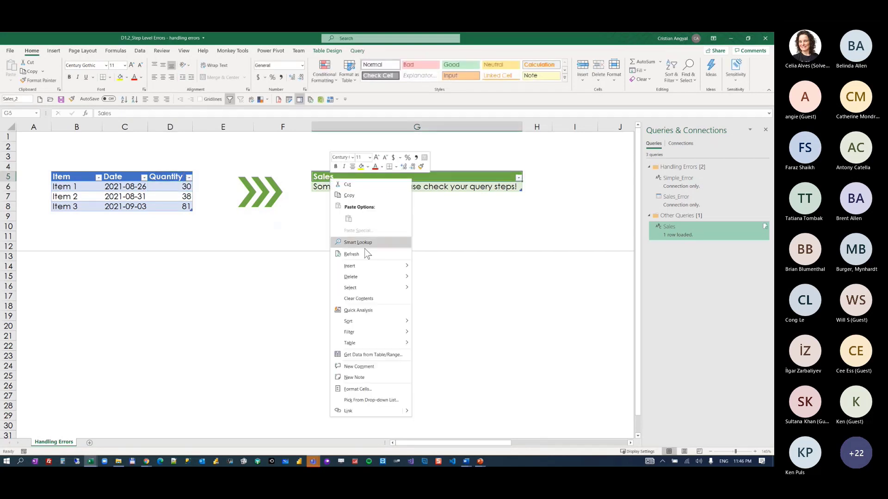
click(364, 243)
click(343, 199)
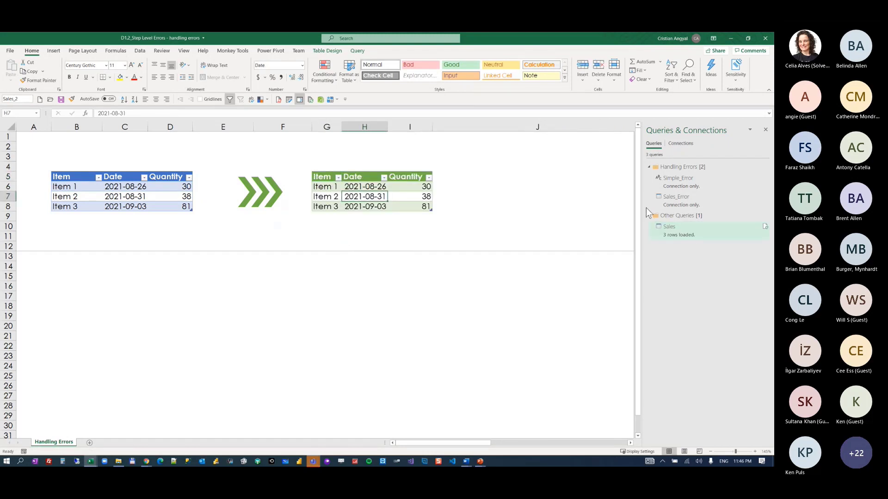
- Open the Sales_Error query in the editor and examine the full Table.FromRecords formula of its Source step
double_click(673, 206)
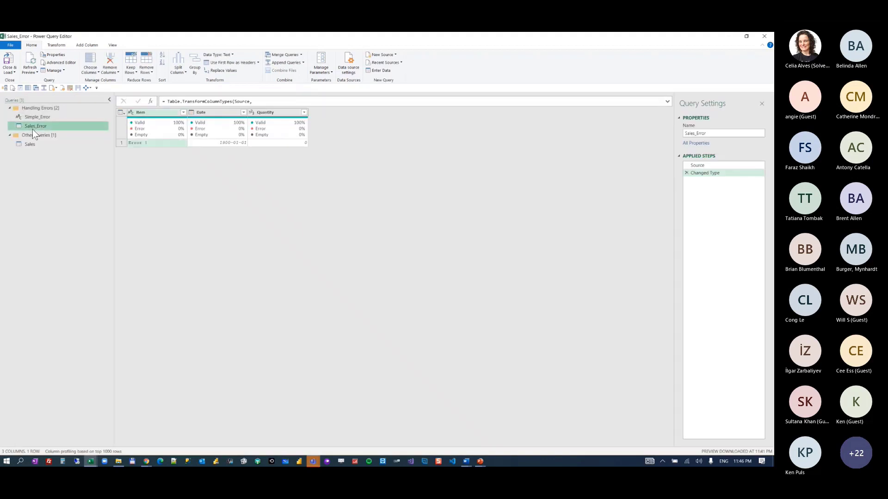
click(703, 165)
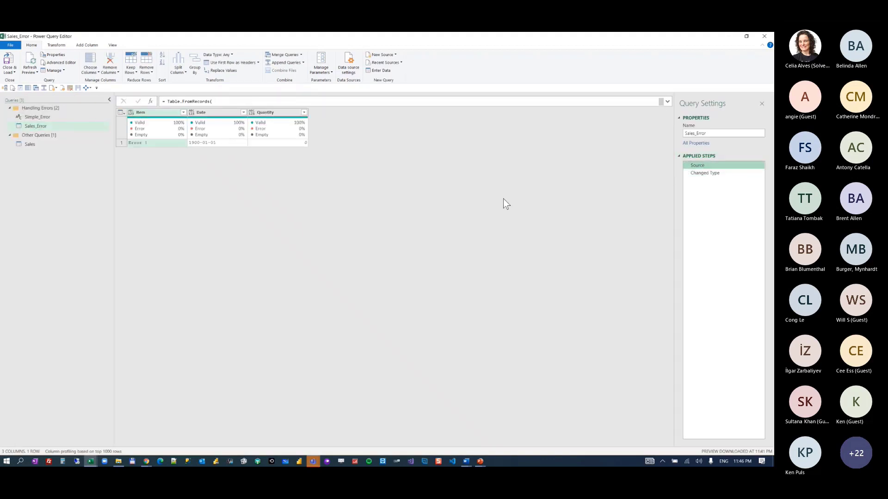
key(ctrl+shift+plus)
key(ctrl+shift+plus)
key(ctrl+shift+plus)
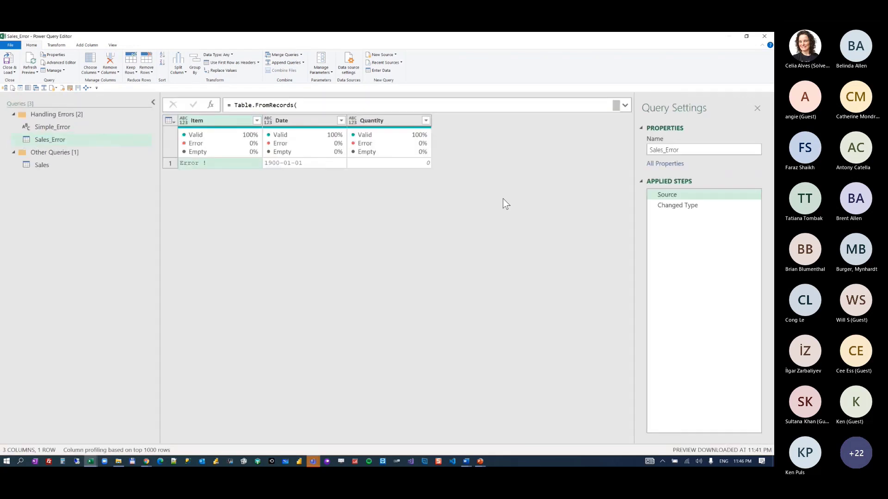
click(603, 108)
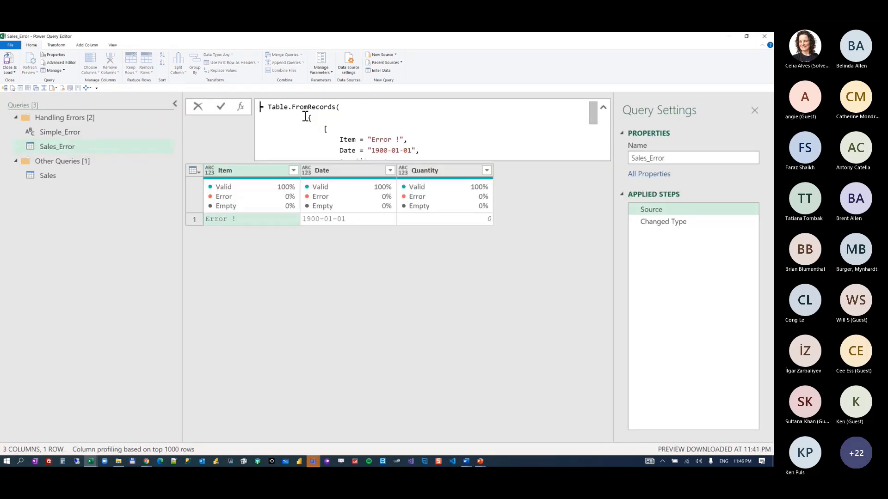
scroll(295, 124, down, 1)
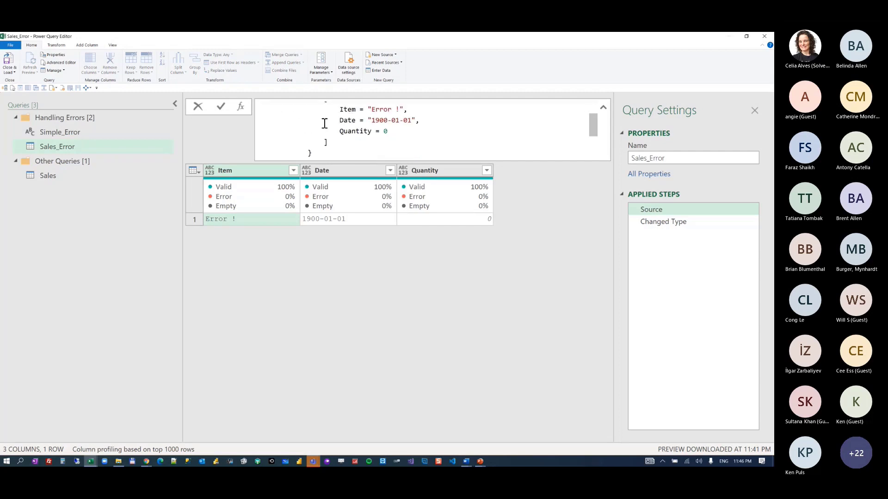
scroll(336, 132, up, 1)
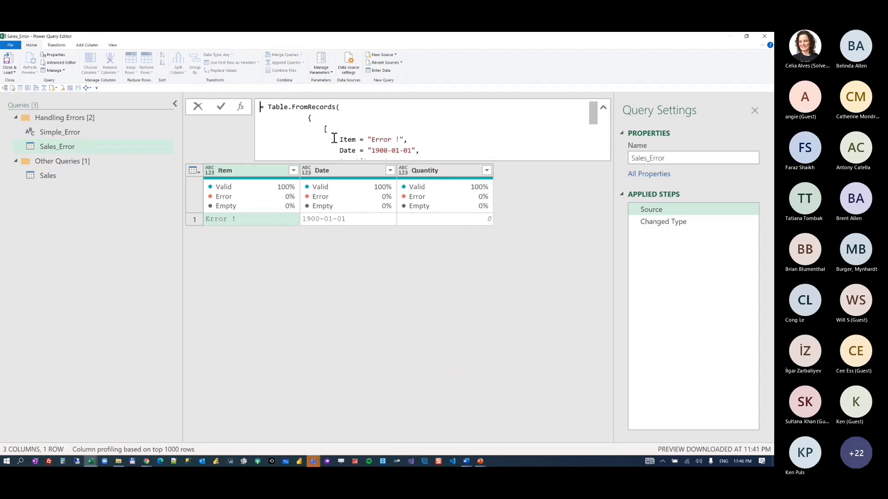
scroll(347, 141, down, 1)
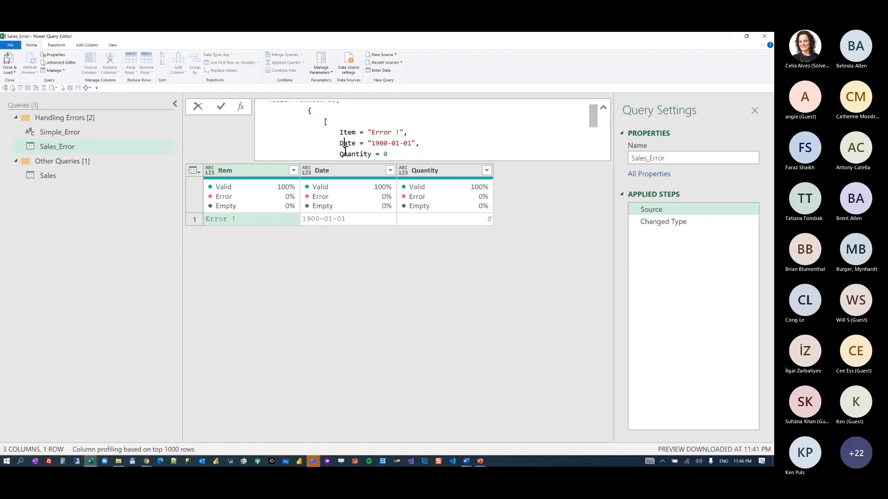
- Review the Item, Date and Quantity fields of the Sales_Error record and inspect the column types in the Changed Type step
drag(346, 146, 344, 139)
click(347, 134)
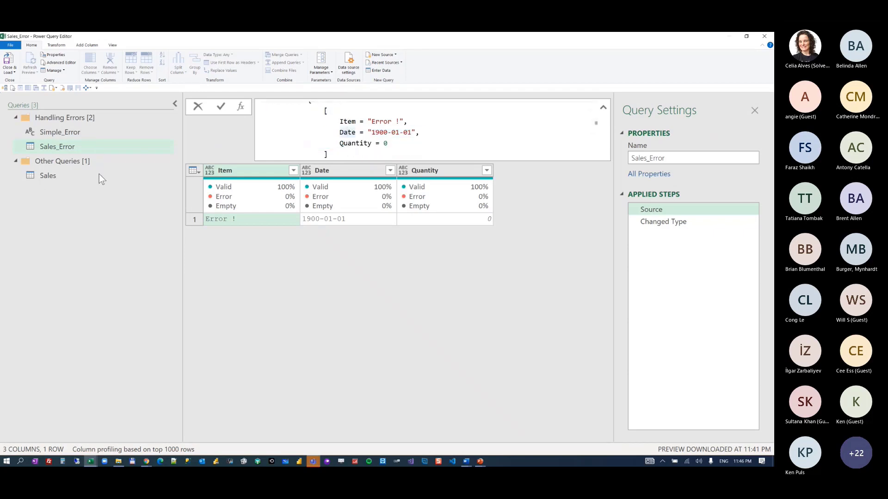
click(344, 122)
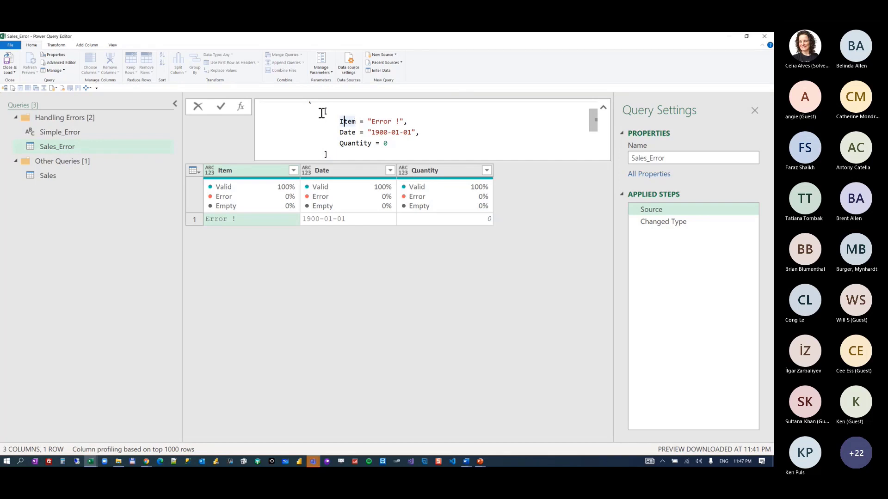
double_click(337, 121)
drag(372, 143, 328, 121)
double_click(354, 133)
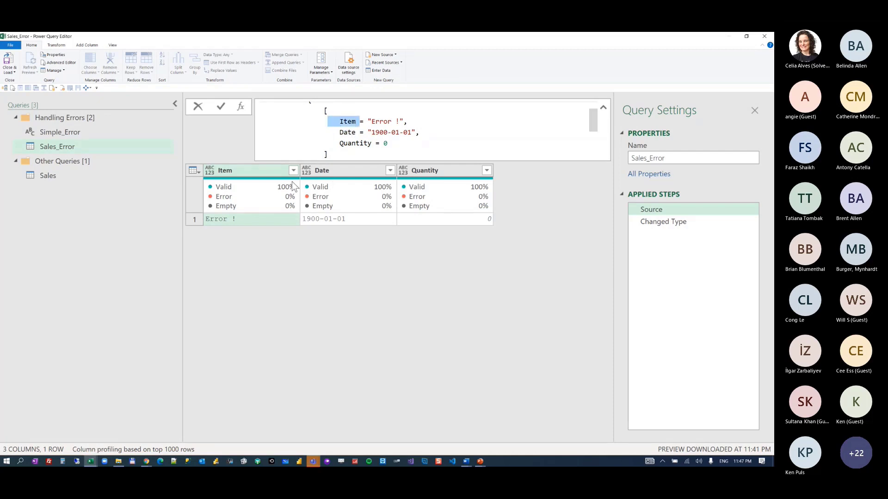
click(675, 223)
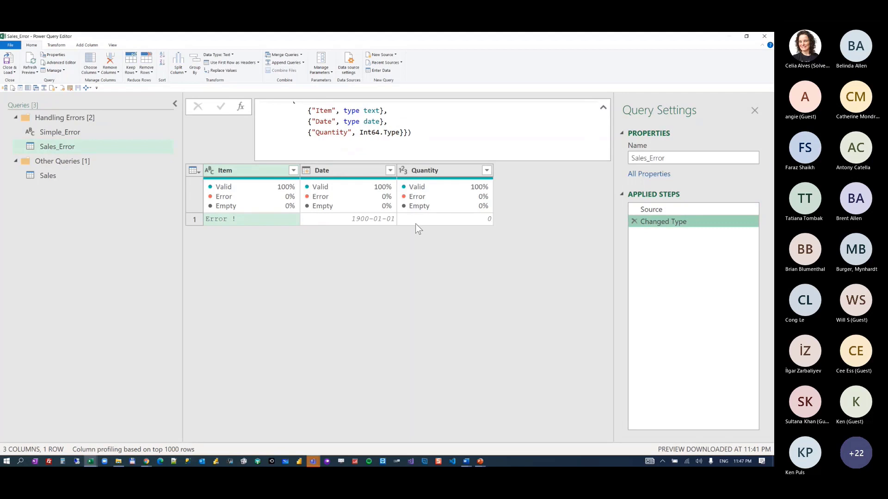
- Change the otherwise fallback in the Sales query's Custom1 formula to Sales_Error
click(70, 171)
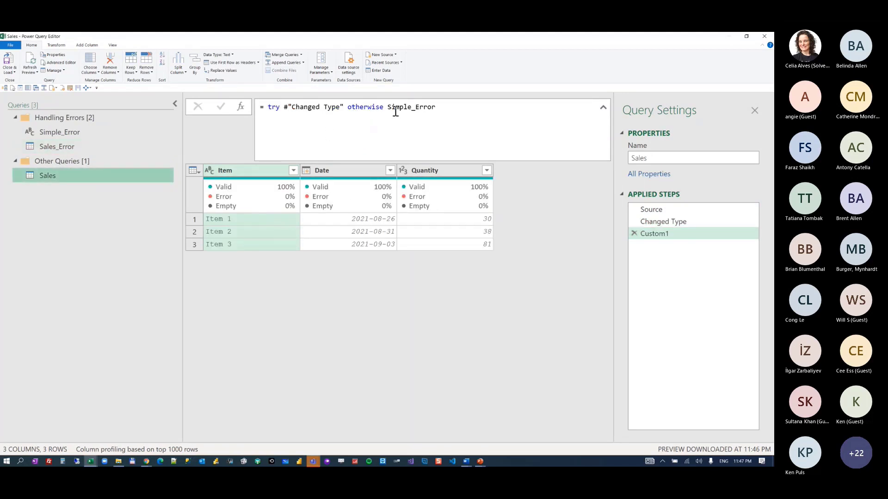
drag(390, 107, 450, 117)
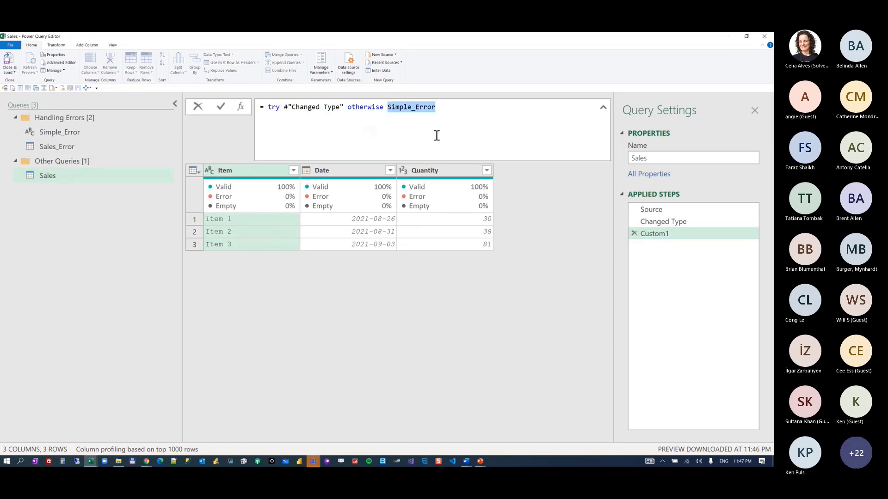
key(shift+Left)
key(shift+Left)
key(shift+Left)
key(shift+Left)
key(shift+Left)
key(shift+Left)
text(Sale)
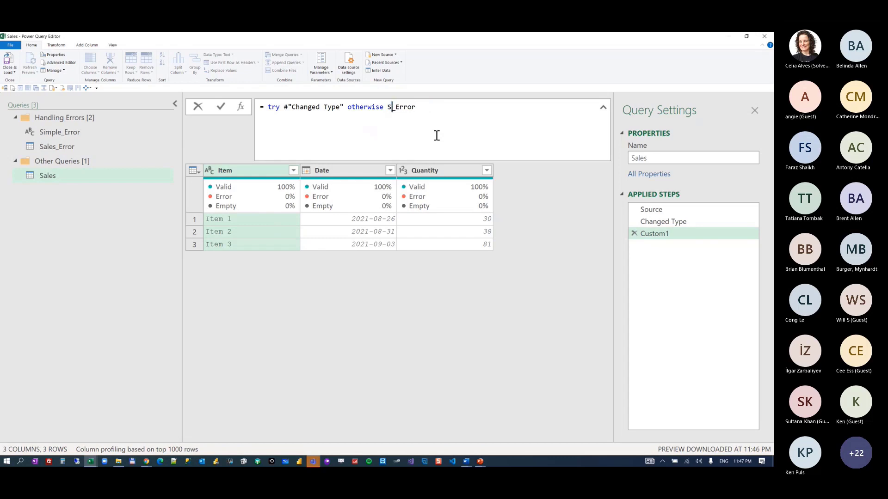
text(s)
key(Return)
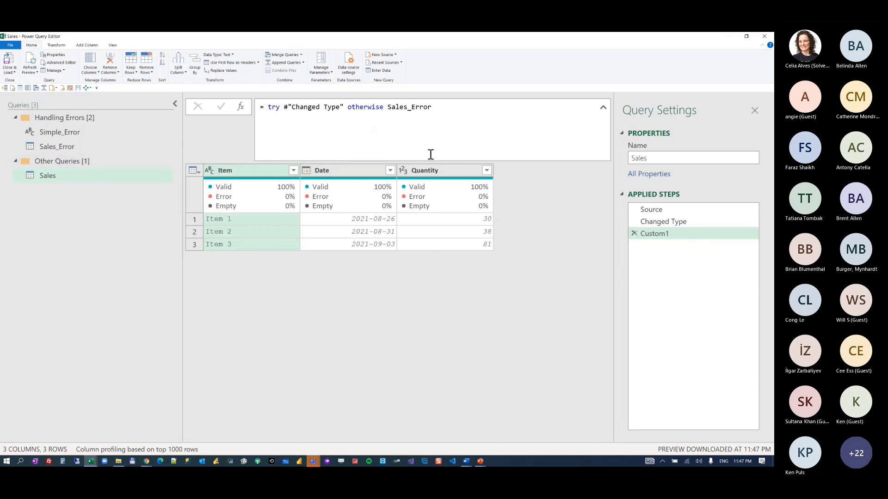
- Close the query editor, loading the changes to the workbook, and refresh the Sales output table
click(8, 60)
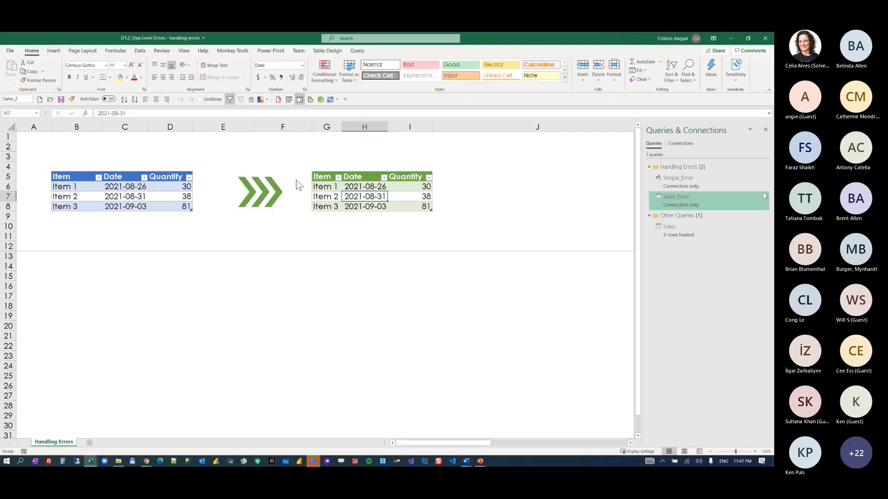
right_click(368, 186)
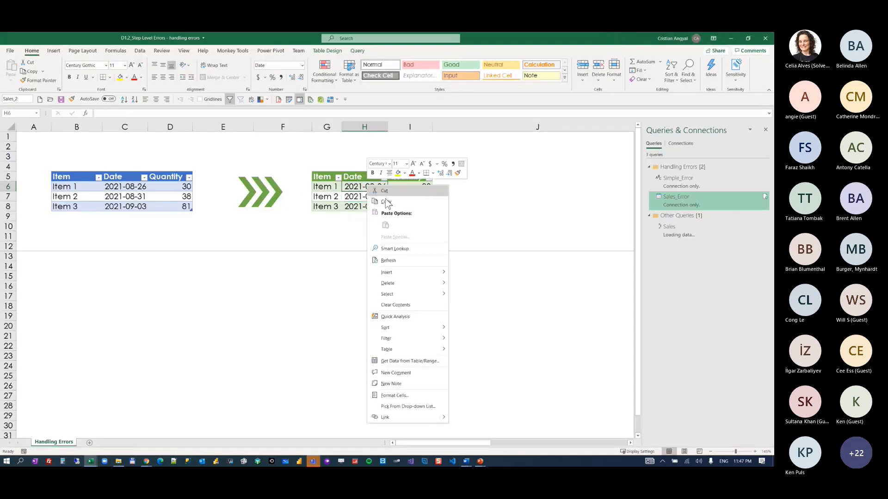
click(403, 262)
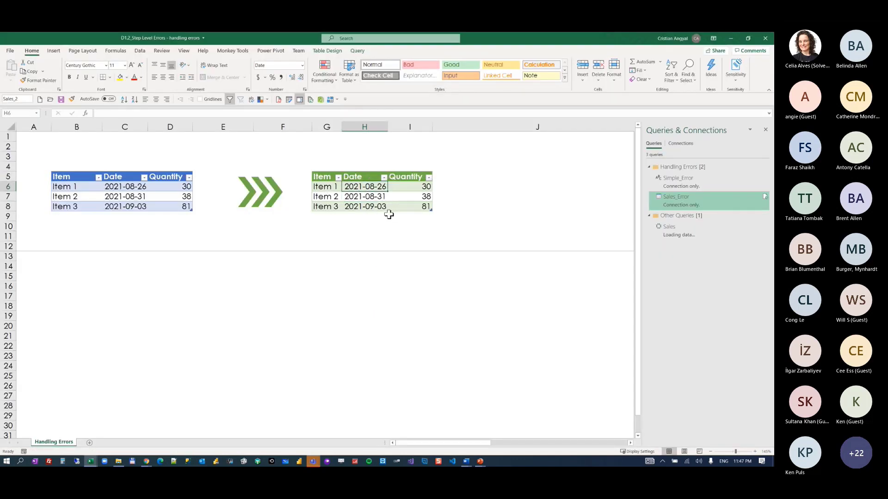
- Rename the source table's Date header to Dates and refresh the output table to test the Sales_Error fallback
double_click(135, 178)
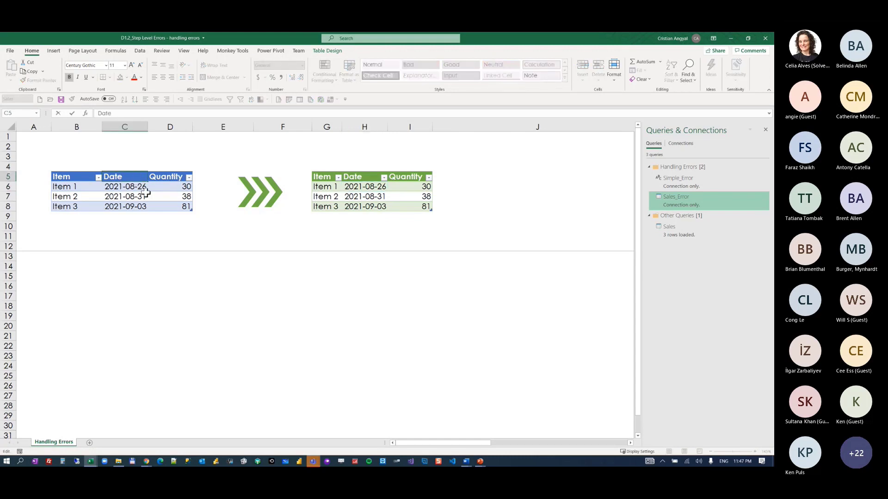
text(s)
key(Return)
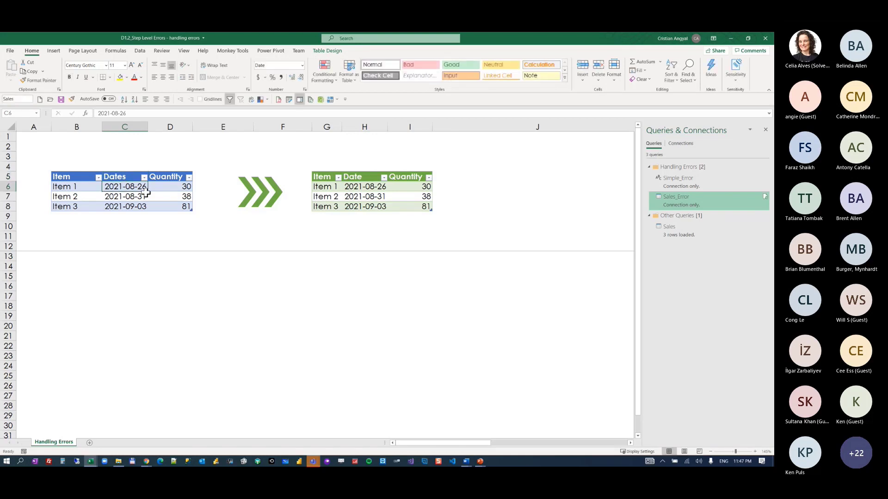
right_click(345, 188)
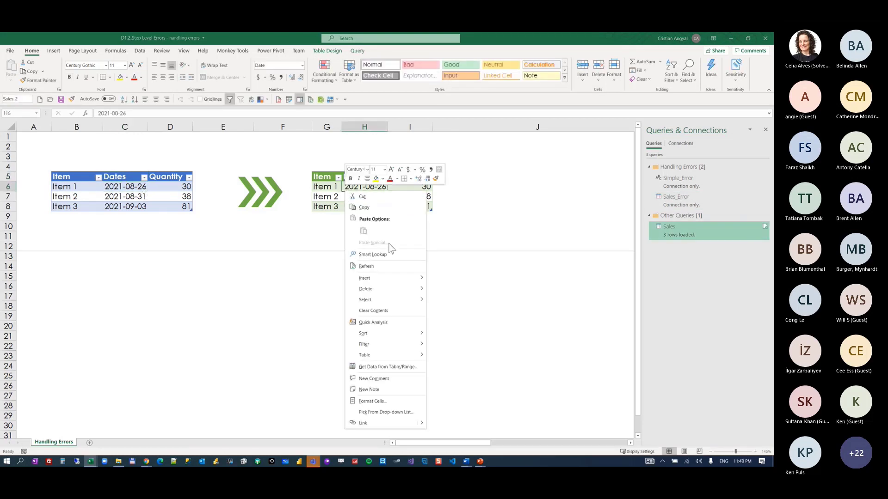
click(393, 259)
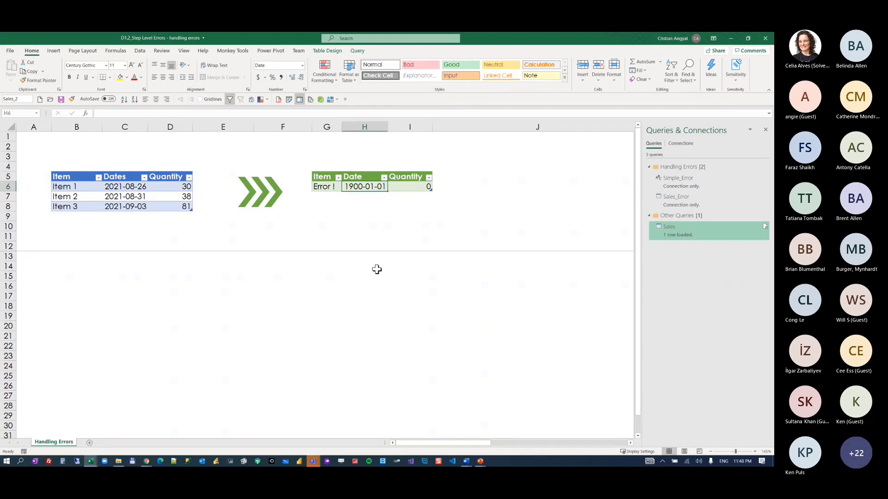
click(322, 236)
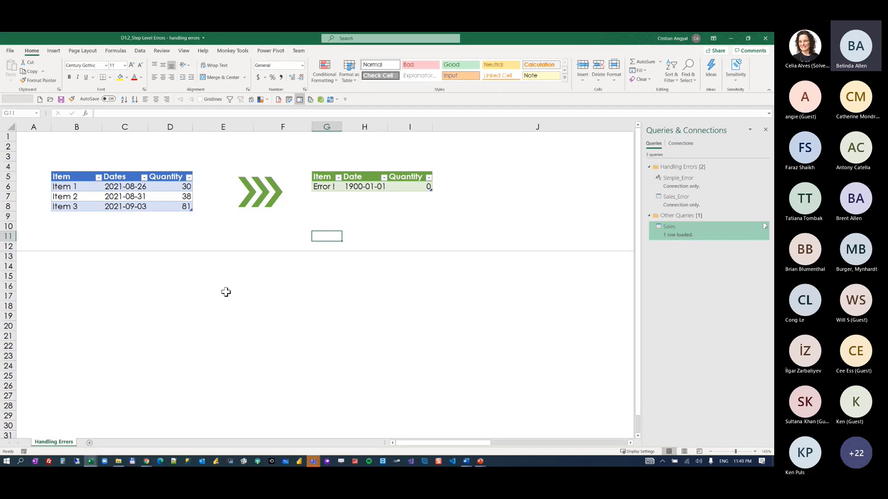
- Switch to the D2.0_Consolidate without errors workbook and review the Title, Author, Date Sold and Price columns on the Jan, Feb and March sheets
key(alt+Tab)
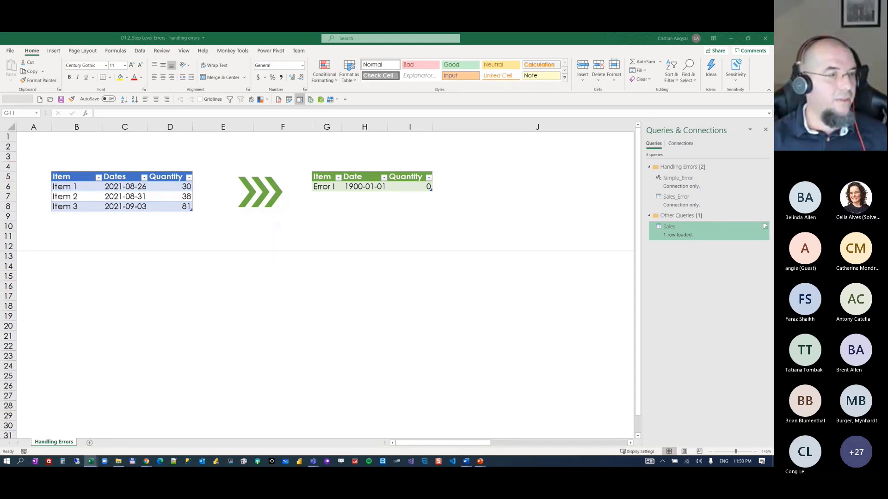
key(alt+Tab)
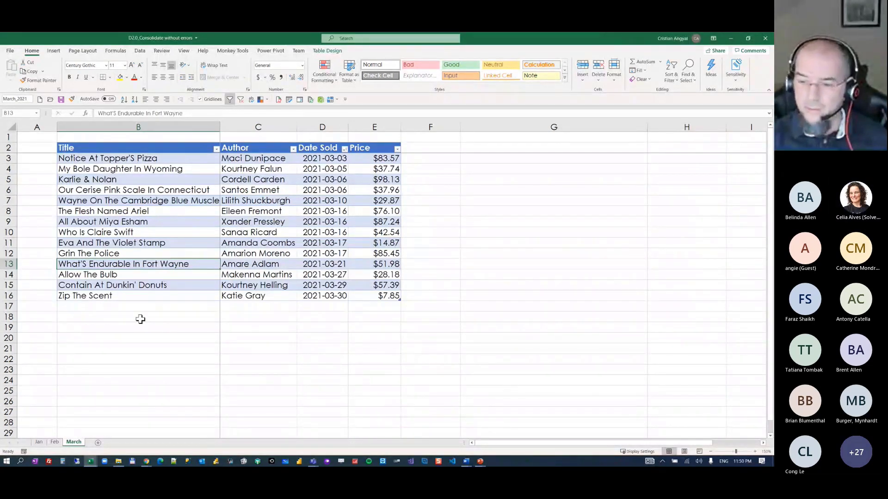
click(41, 443)
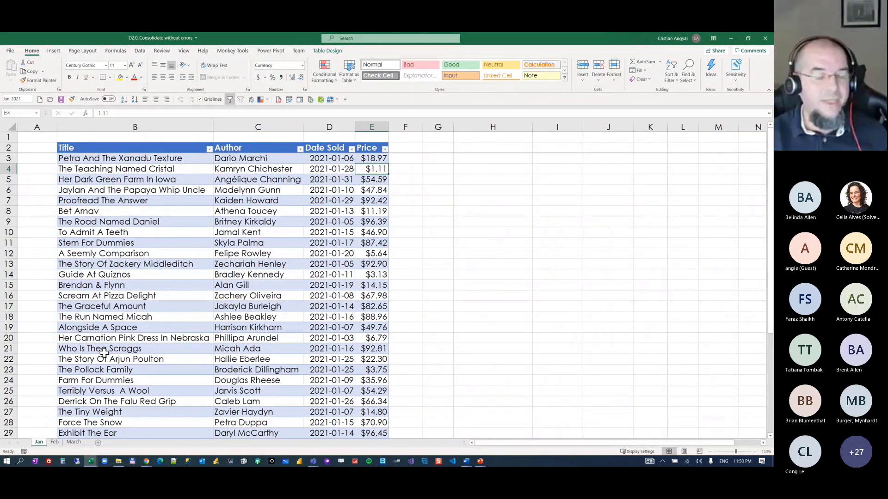
click(160, 189)
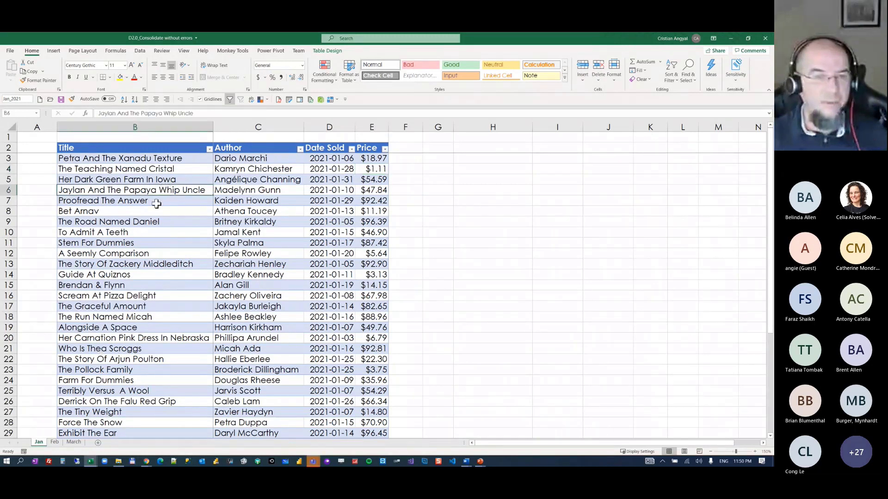
click(54, 442)
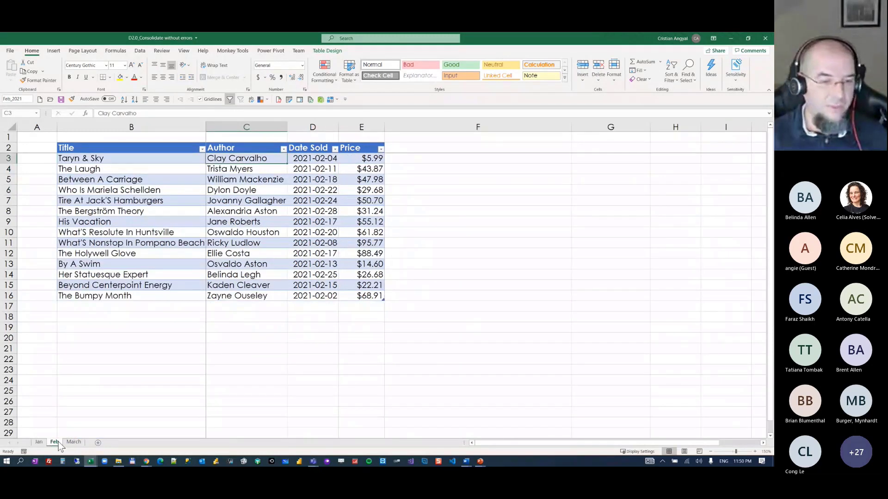
click(73, 443)
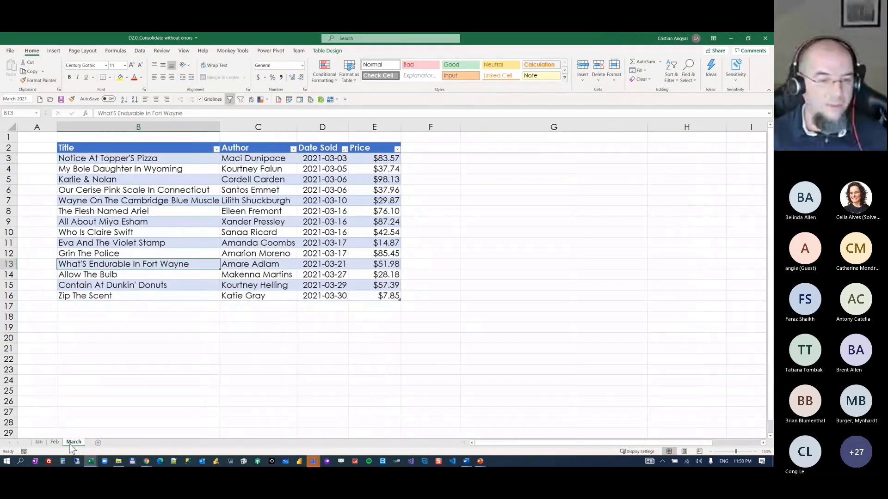
click(39, 442)
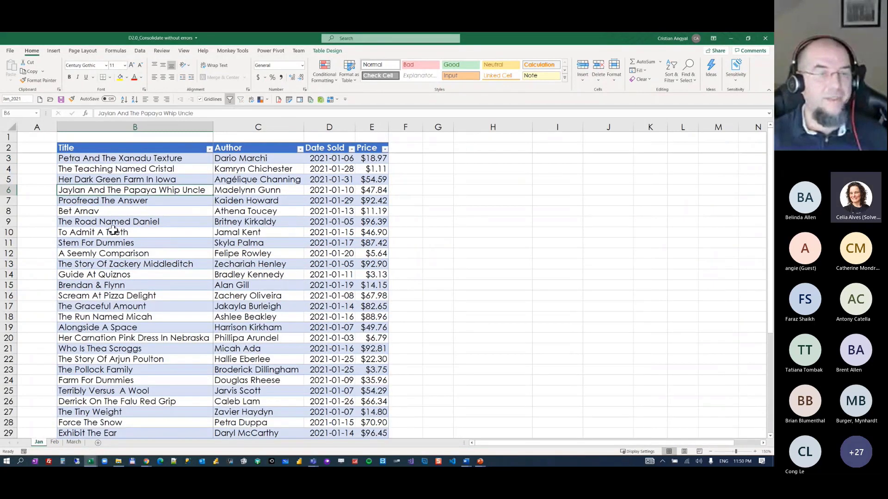
click(122, 158)
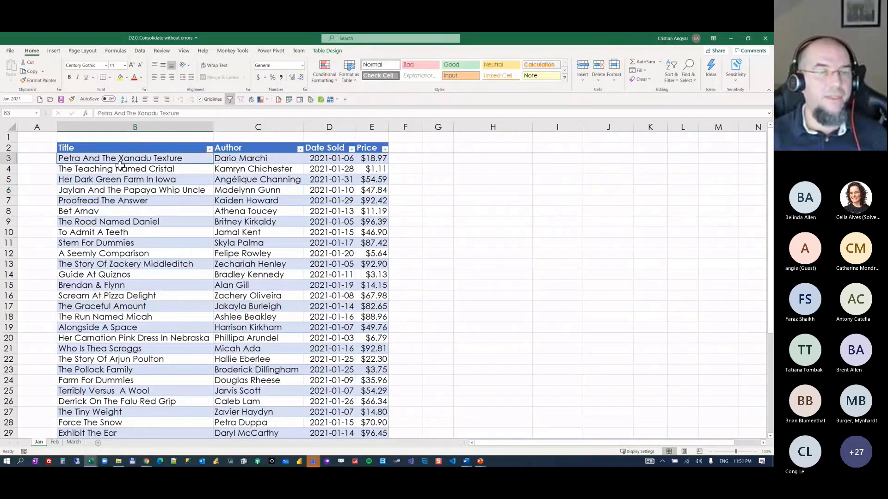
click(329, 180)
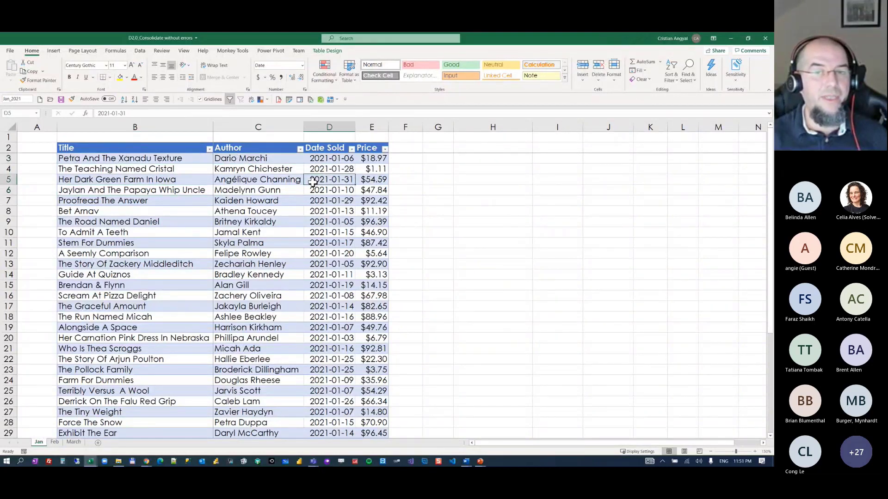
click(373, 166)
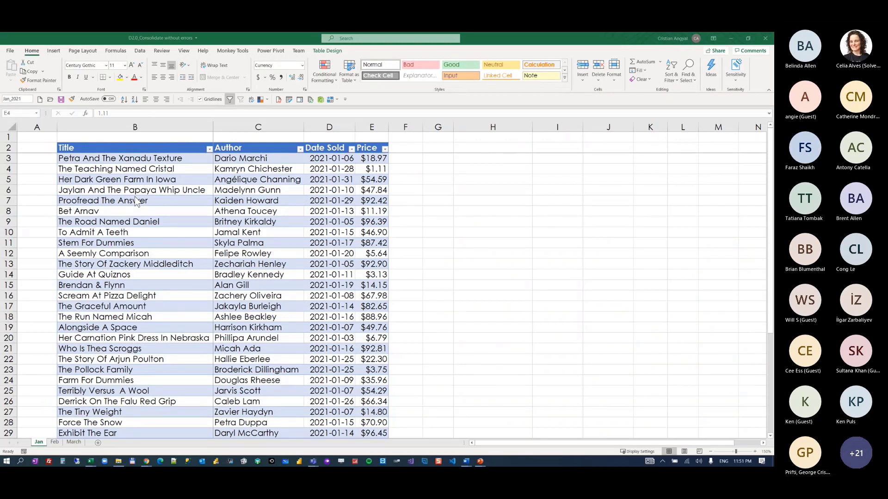
- Check the name of the table on the Jan sheet
click(130, 168)
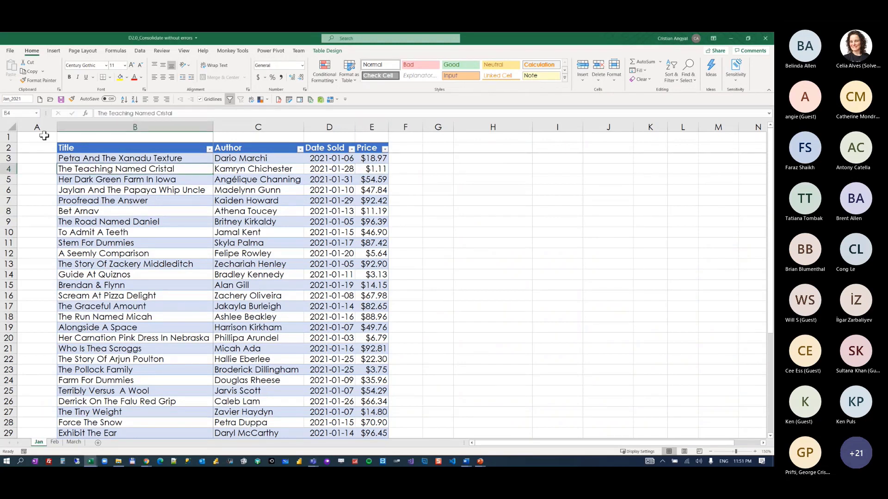
click(18, 99)
click(167, 199)
click(176, 190)
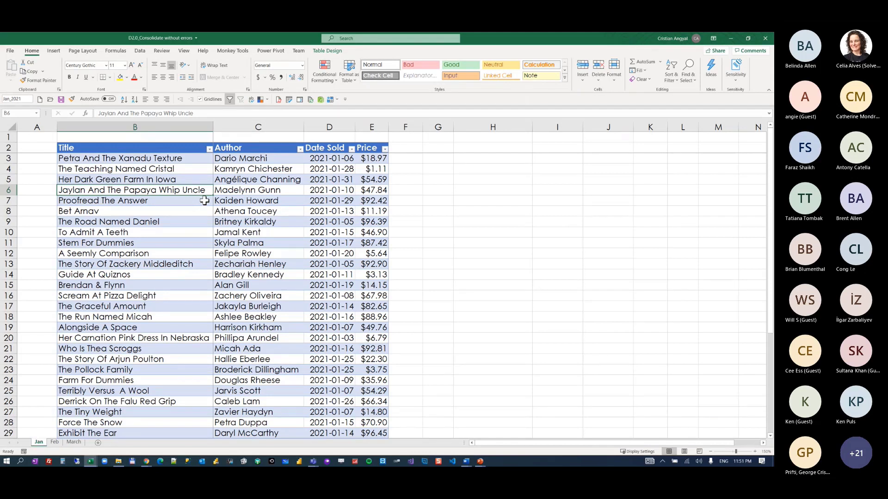
click(293, 180)
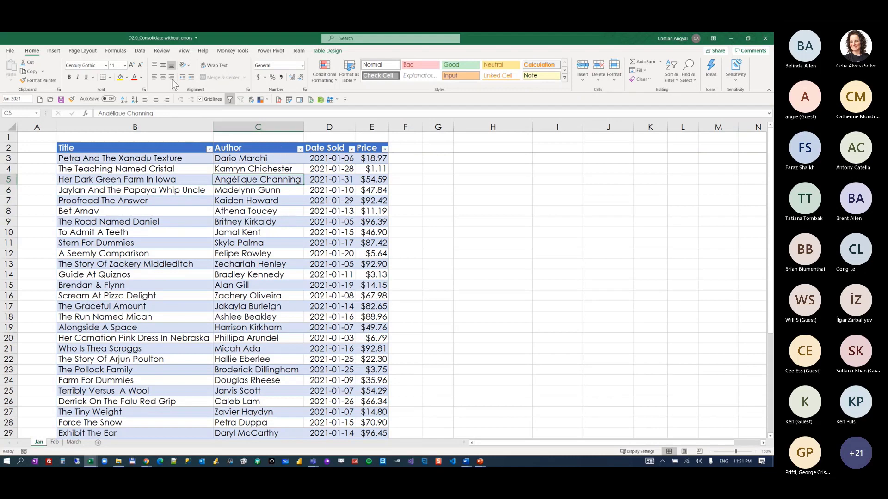
- Launch the Power Query Editor for this workbook and create a new blank query
click(139, 51)
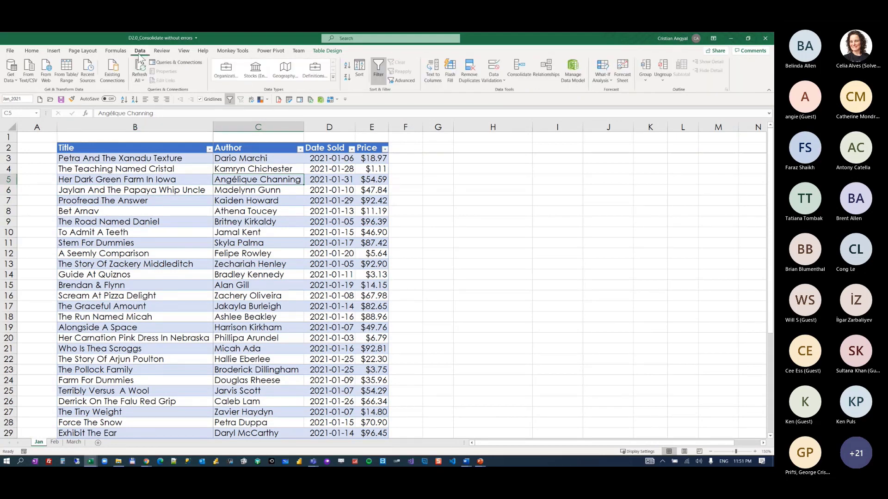
click(16, 81)
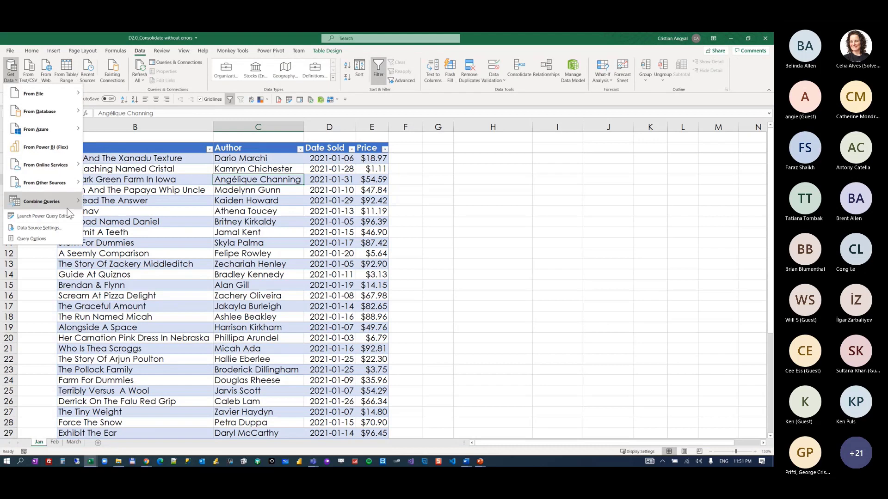
click(50, 217)
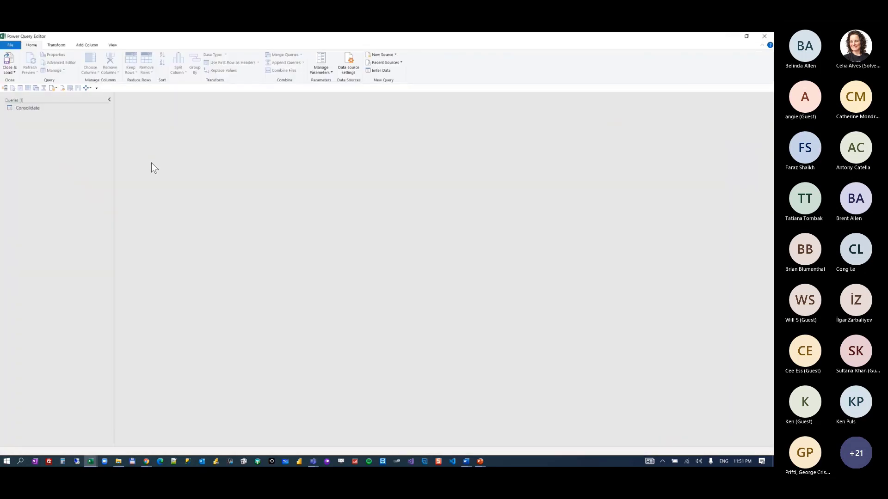
right_click(41, 145)
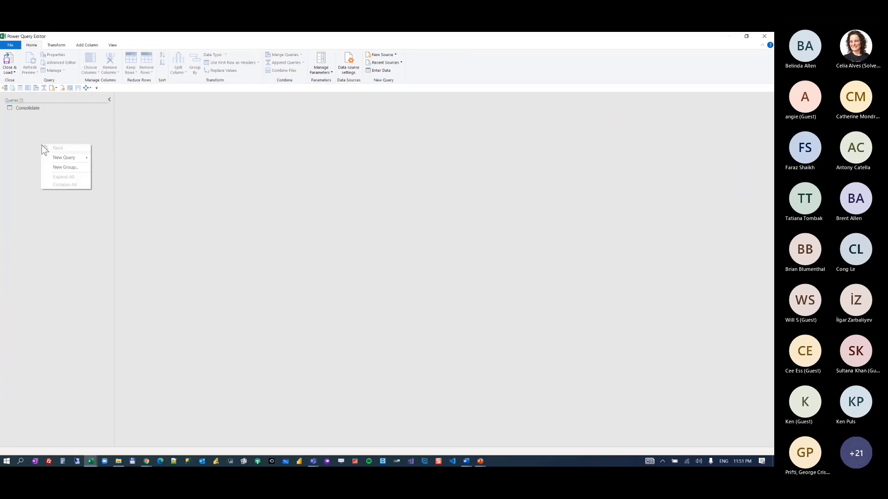
mouse_move(75, 161)
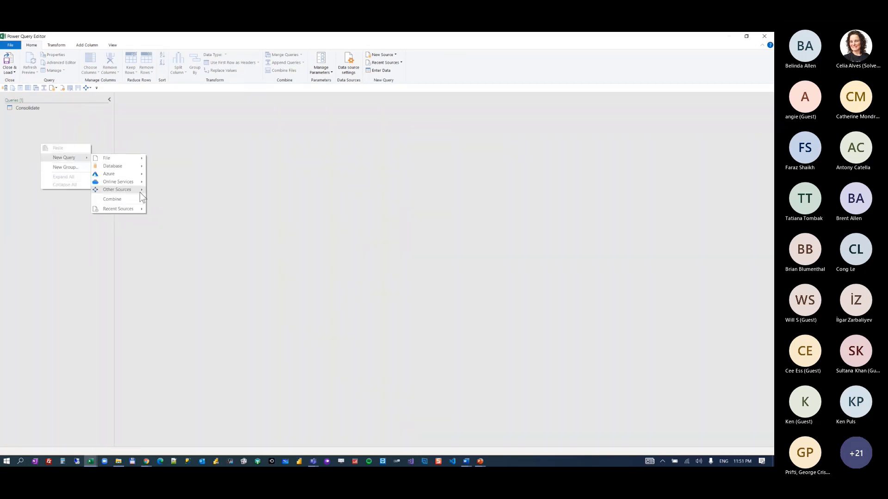
mouse_move(132, 189)
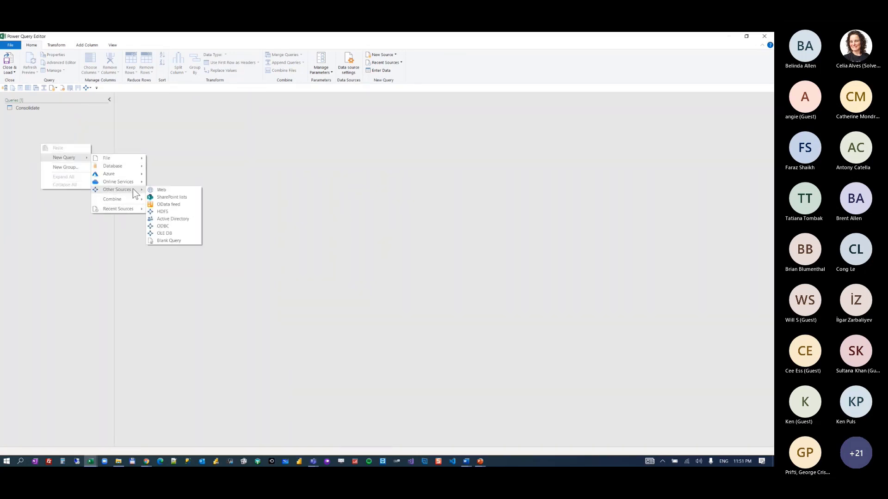
click(185, 240)
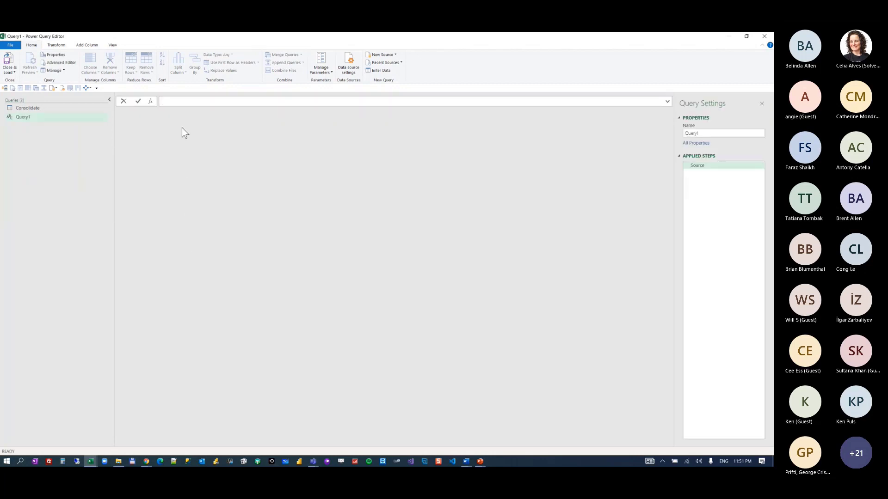
- Enter =Excel.CurrentWorkbook() as the blank query's source to list the workbook's tables
key(ctrl+shift+equal)
key(ctrl+shift+equal)
key(ctrl+shift+equal)
text(=)
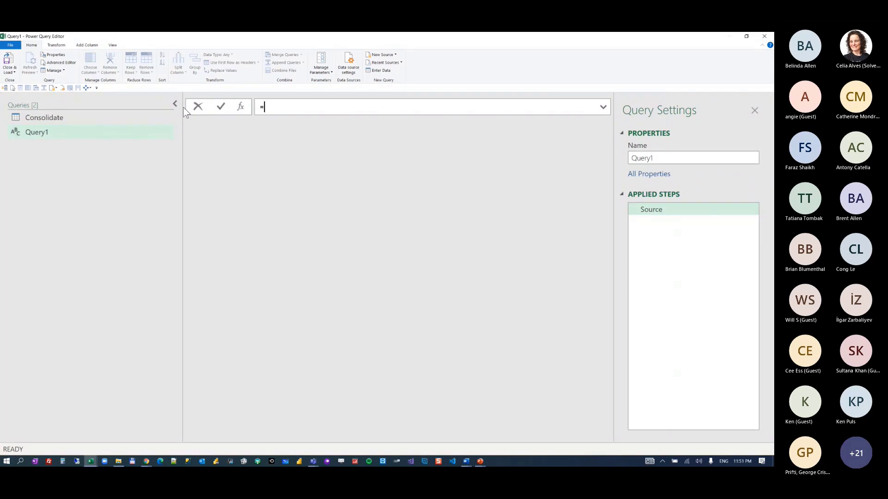
text(Exce)
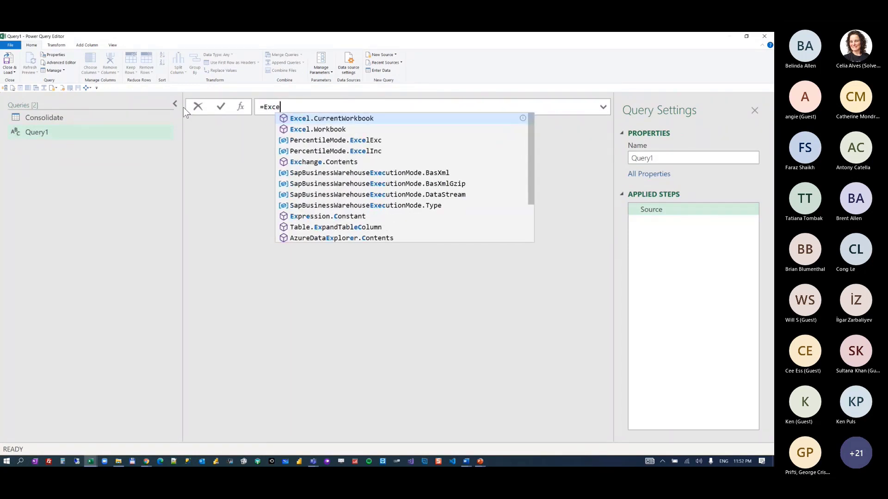
text(l.Curre)
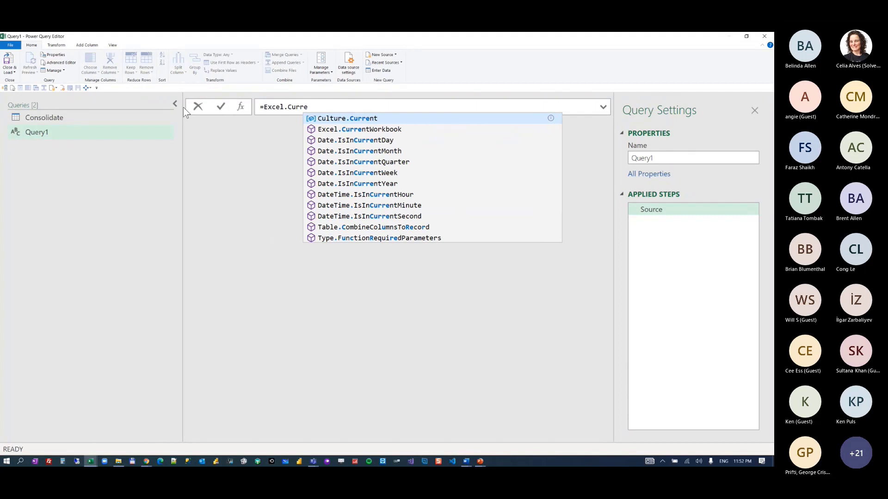
key(Down)
key(Tab)
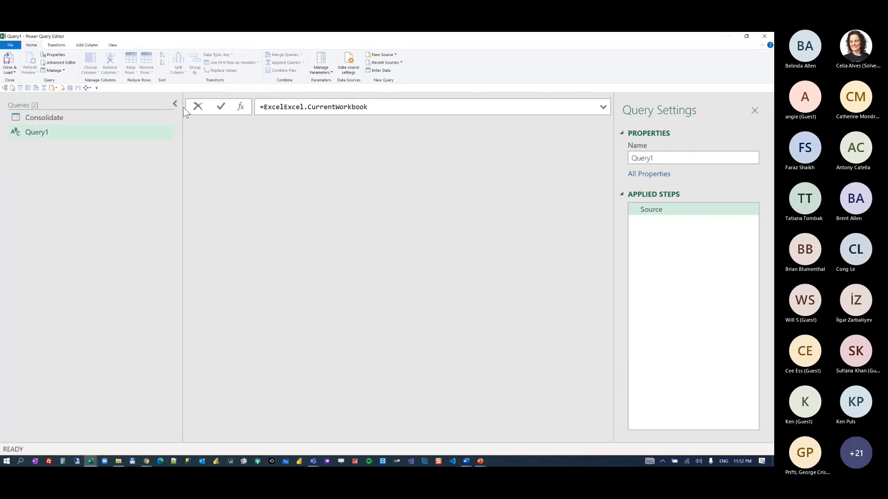
click(284, 107)
key(BackSpace)
key(BackSpace)
key(BackSpace)
key(BackSpace)
key(BackSpace)
click(367, 111)
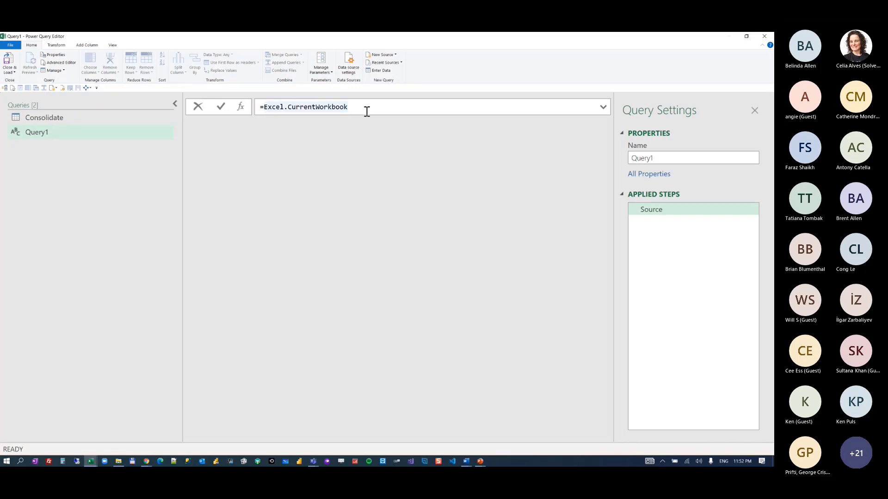
text(())
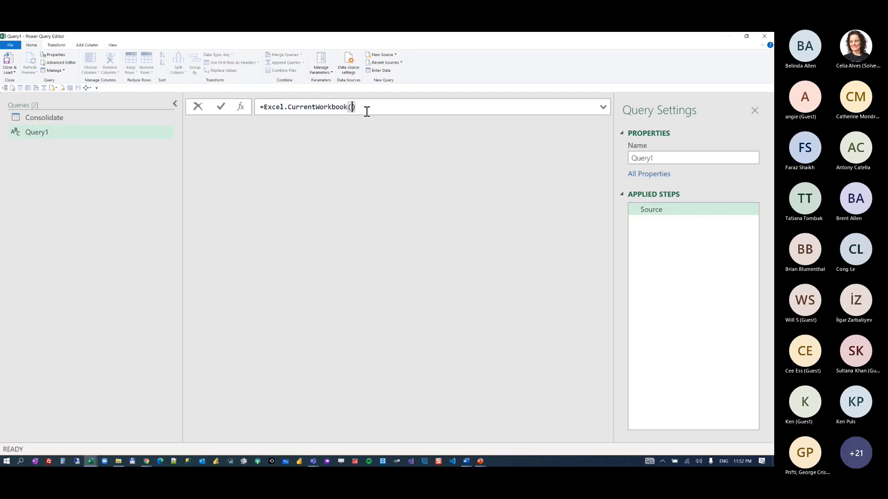
key(Return)
mouse_move(277, 159)
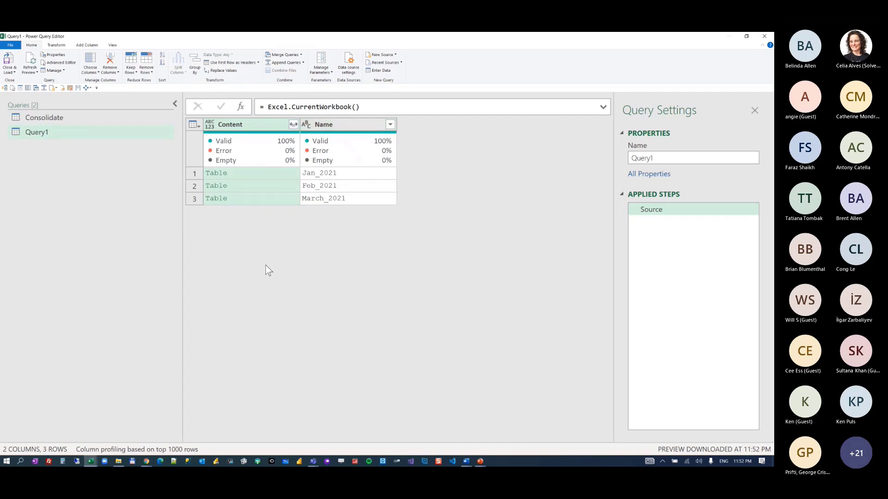
- Delete the trial query Query1
right_click(45, 137)
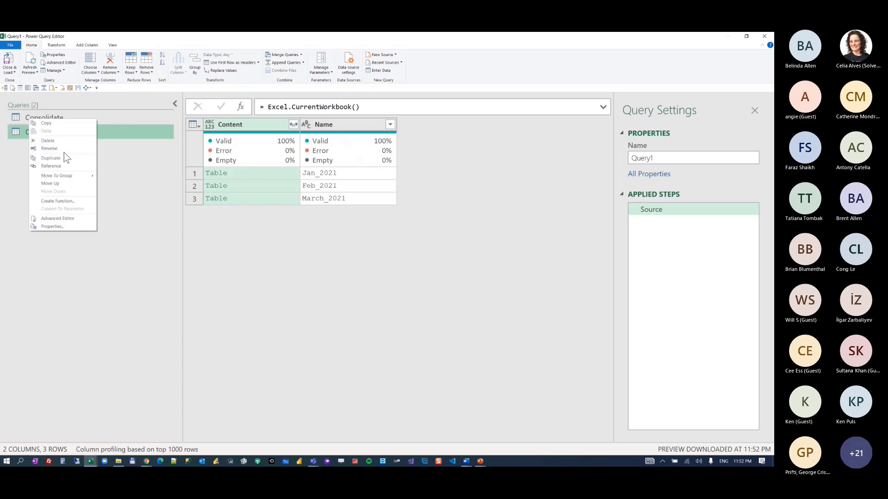
click(61, 140)
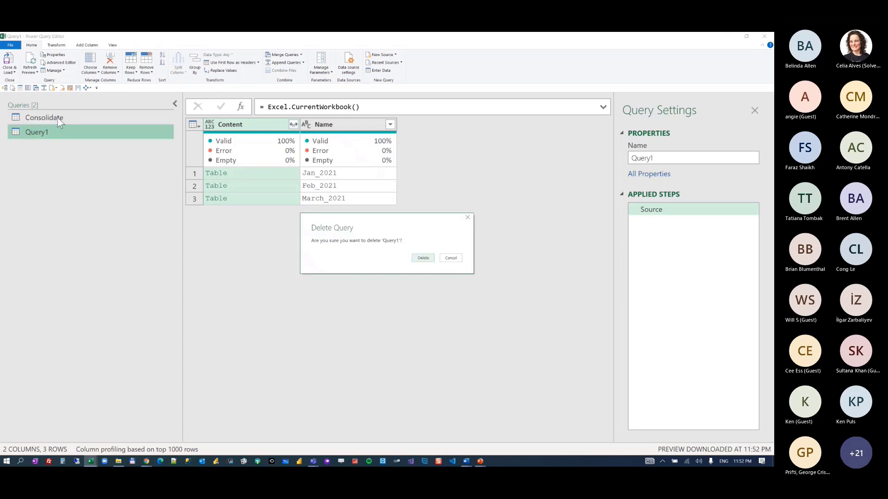
click(412, 257)
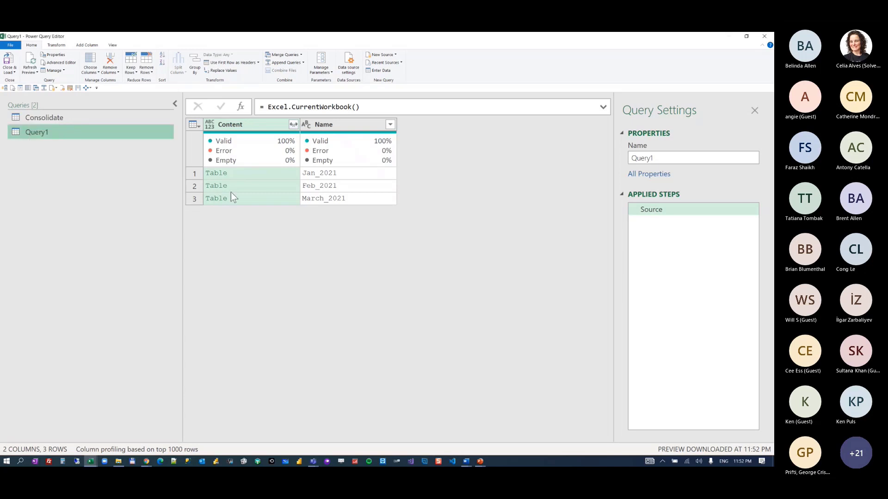
- Examine the Consolidate query's Source, Expanded Content and Replaced Value steps, including the distribution of values in the Name column
click(68, 119)
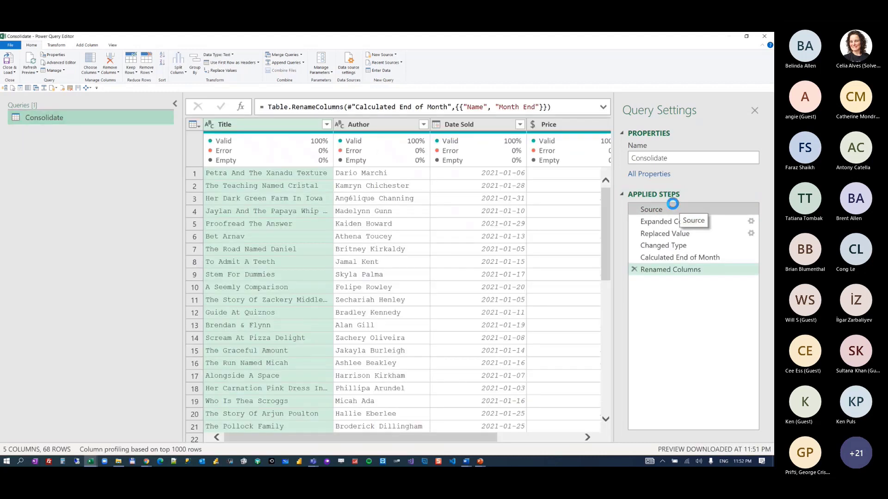
click(672, 205)
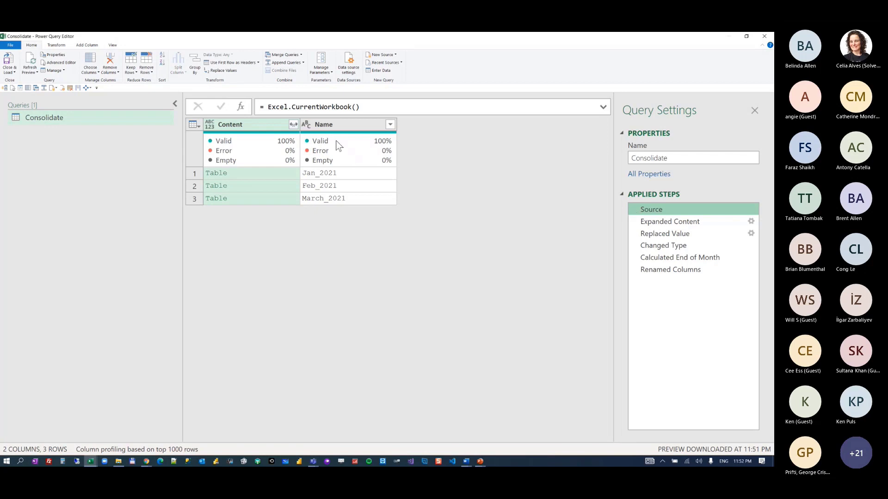
click(686, 224)
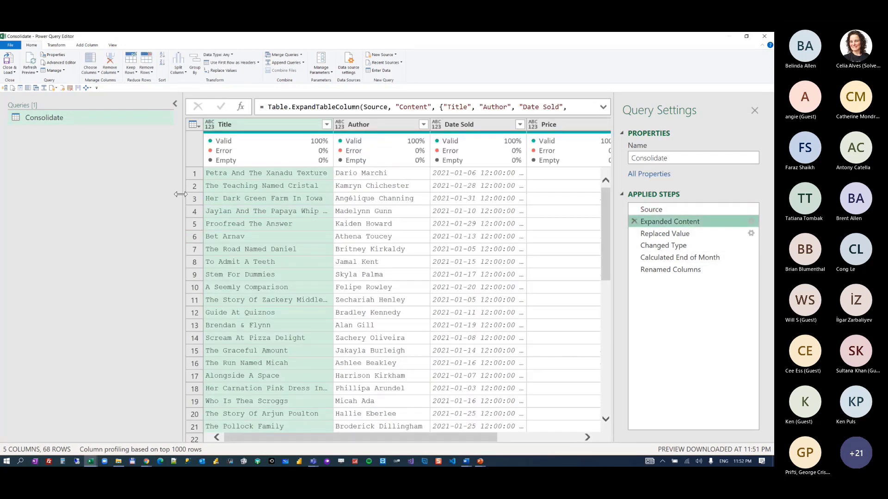
click(175, 104)
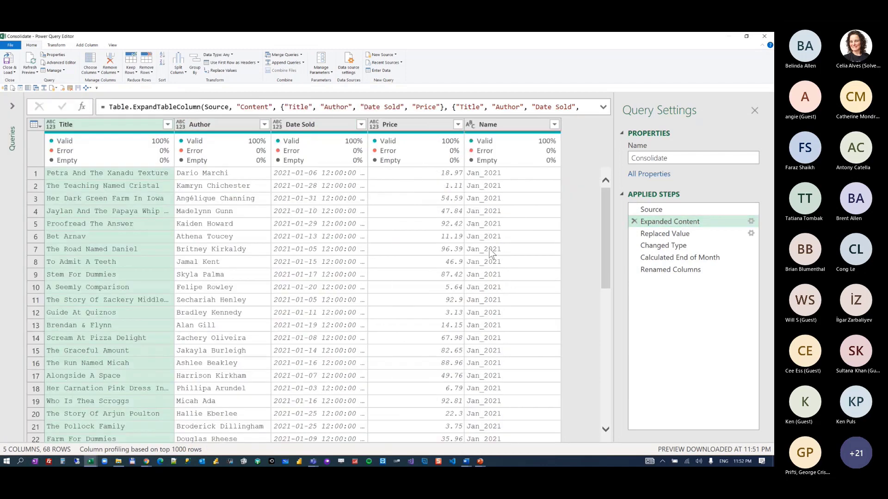
click(689, 233)
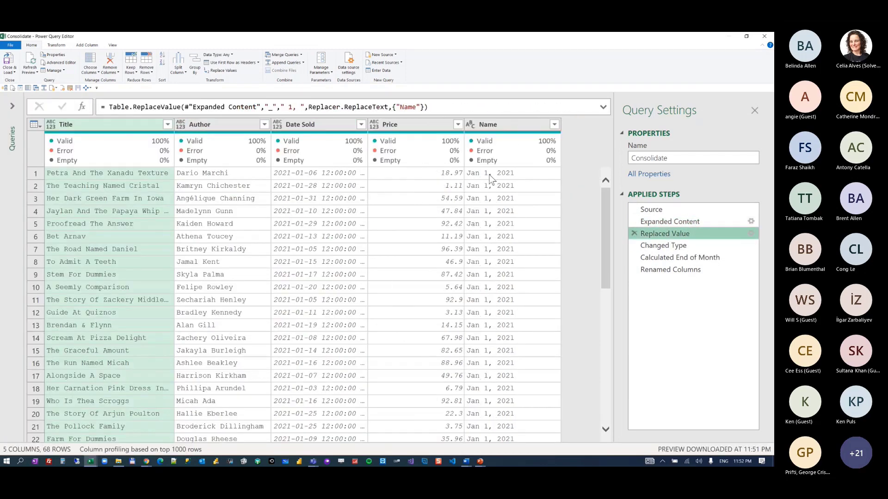
click(646, 218)
click(495, 146)
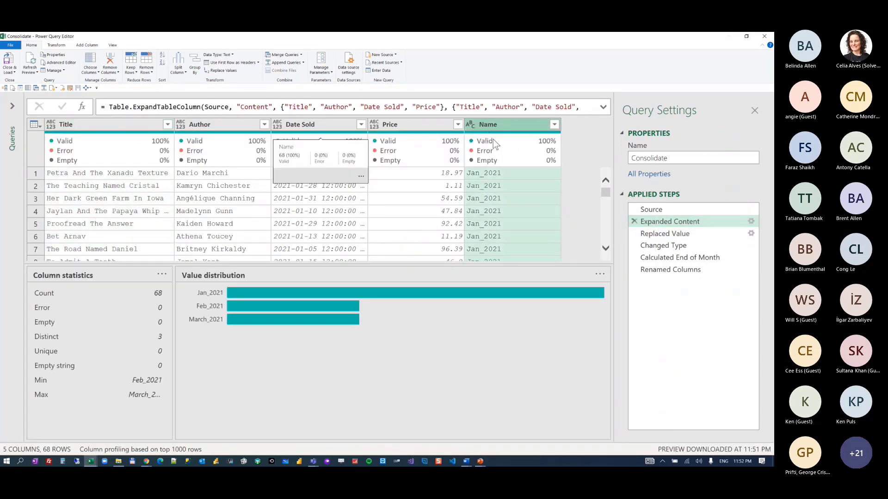
drag(661, 234, 661, 238)
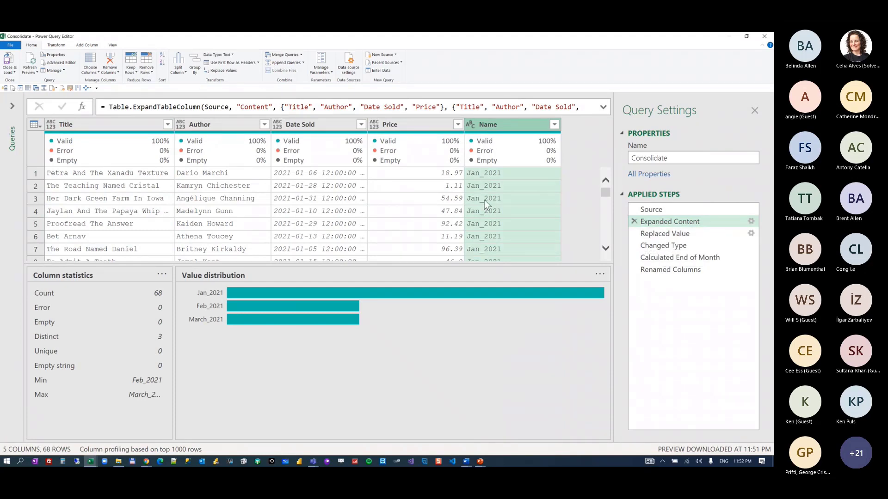
click(666, 233)
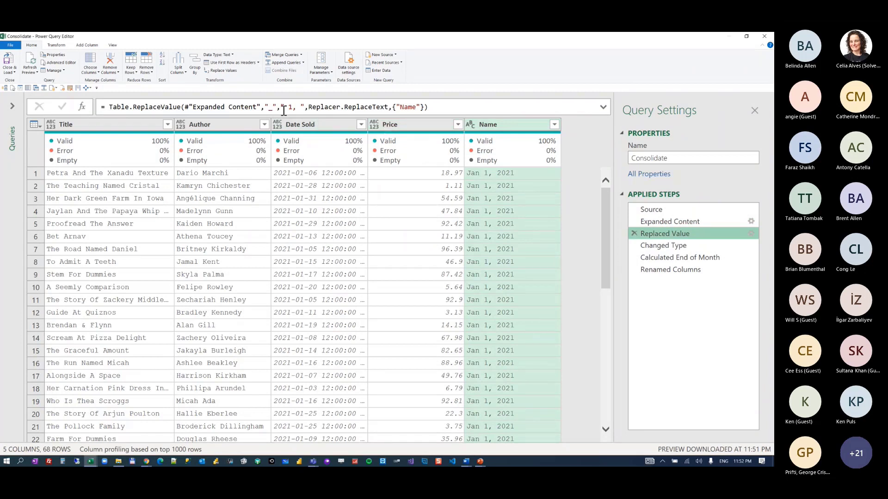
right_click(490, 124)
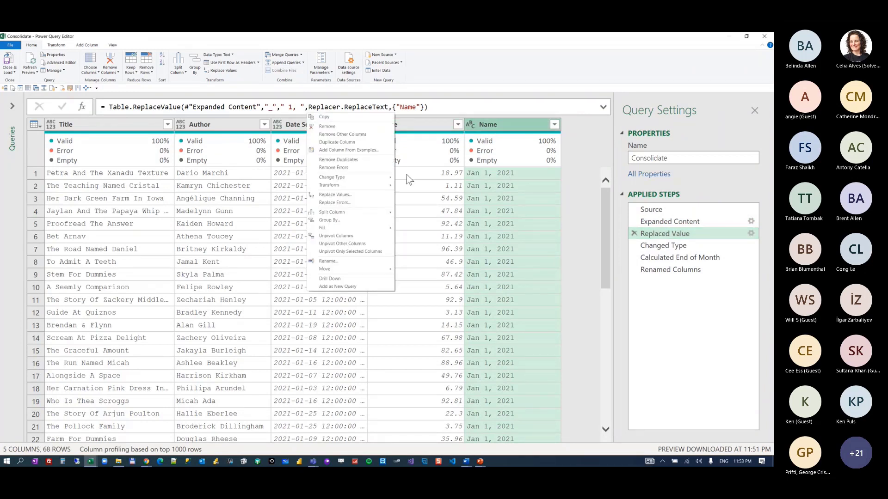
click(675, 236)
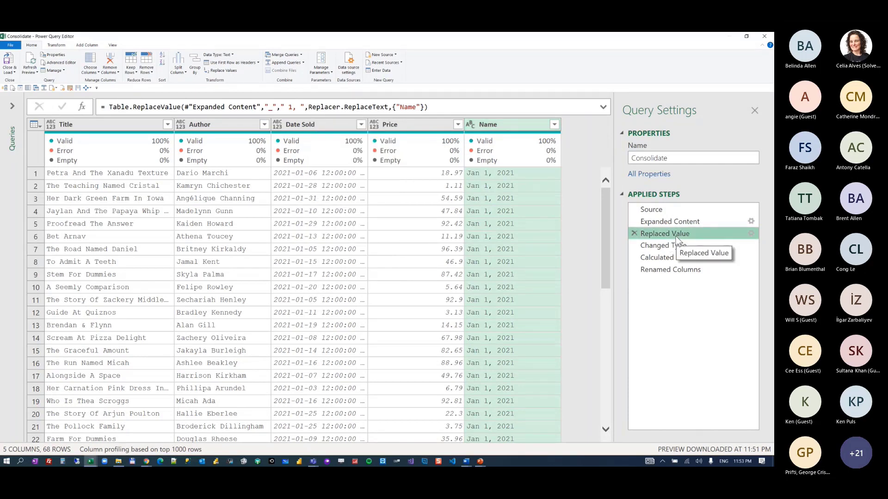
- Examine the Changed Type, Calculated End of Month and Renamed Columns steps, and the End of Month date transform
click(672, 249)
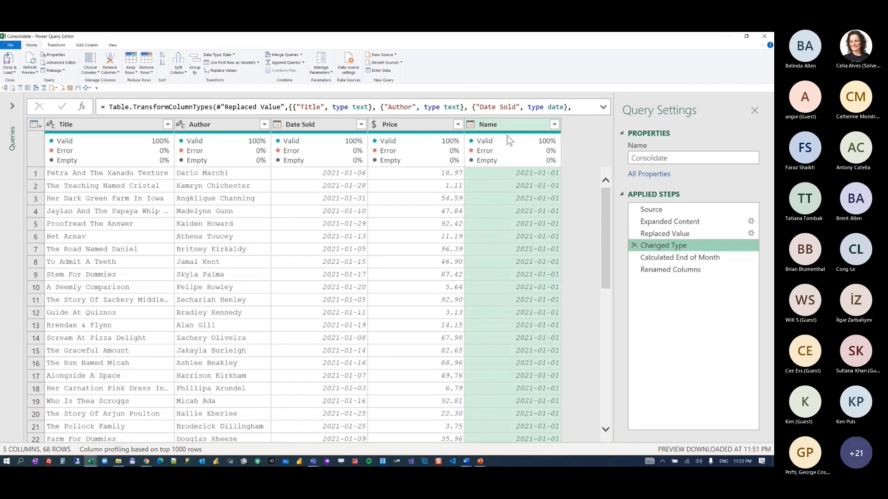
click(56, 45)
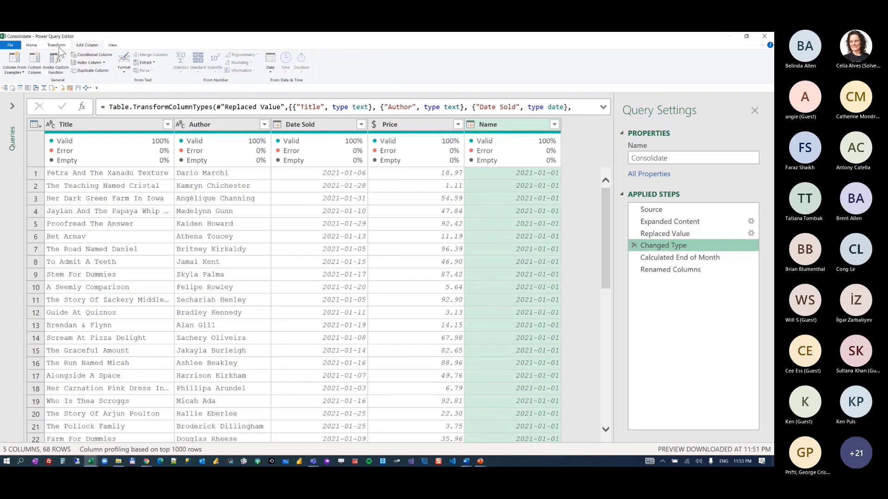
click(376, 72)
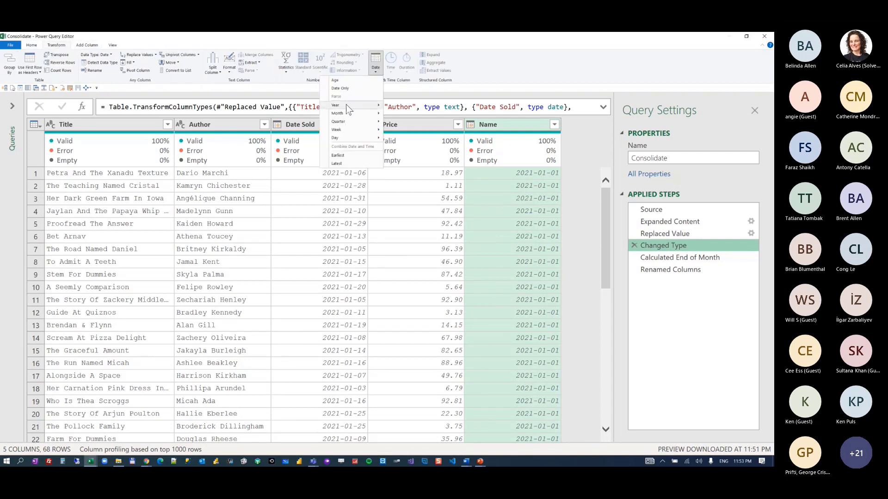
mouse_move(366, 114)
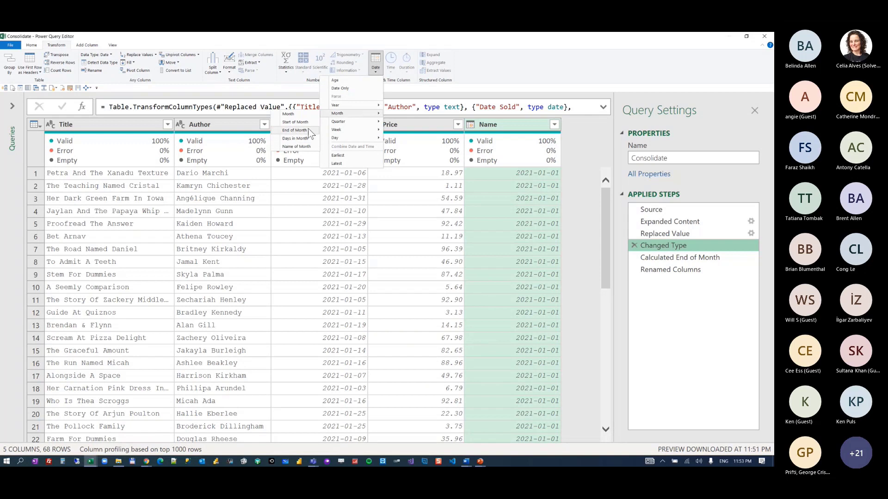
click(675, 261)
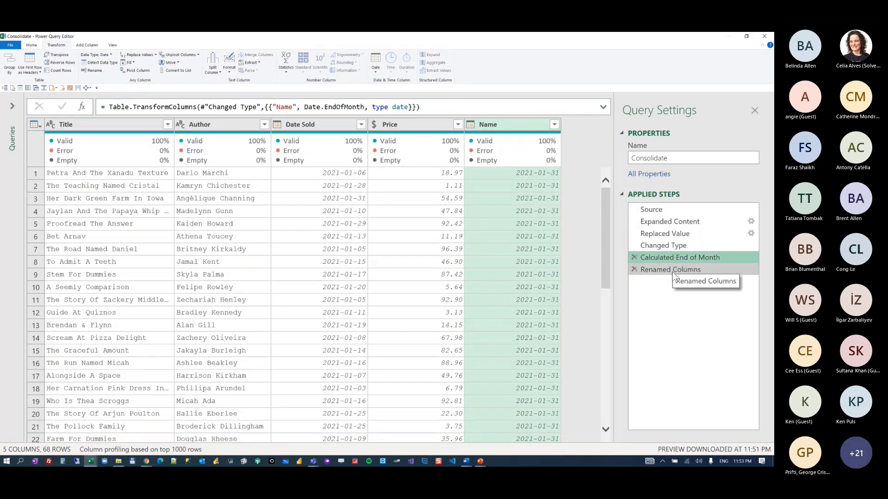
click(672, 272)
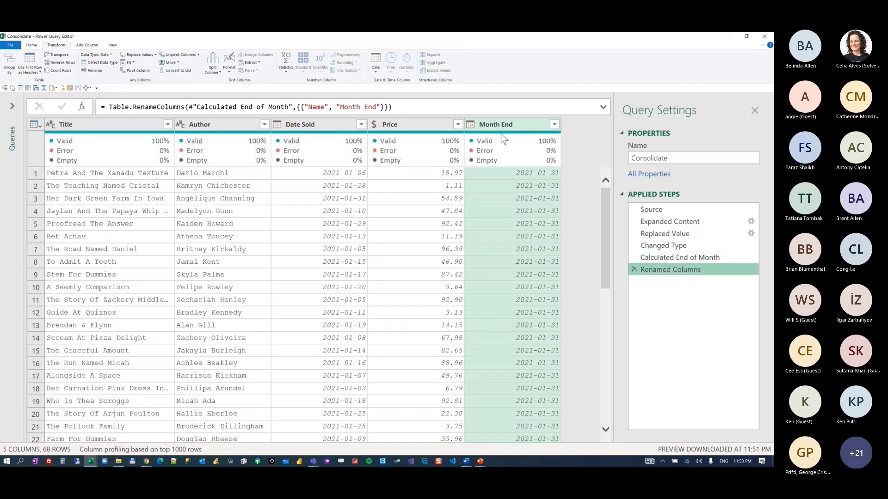
- Close and load from the Power Query Editor, and load the Consolidate query as a table on a new worksheet
click(32, 45)
click(9, 71)
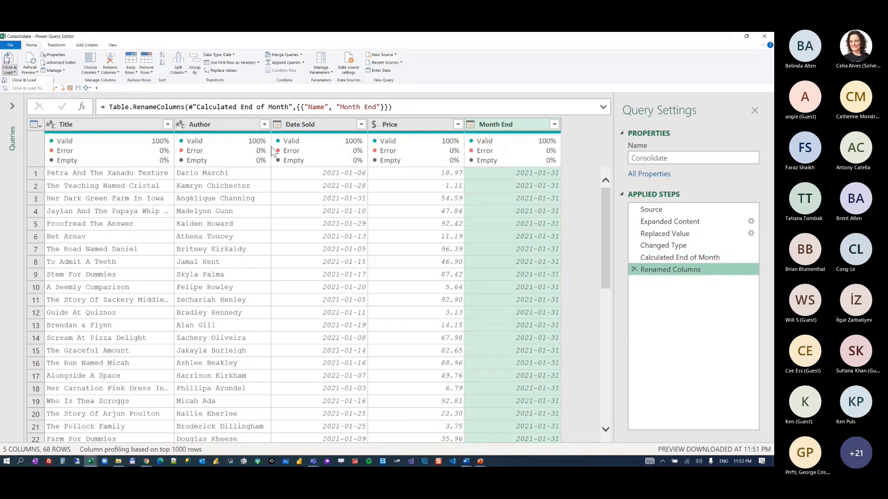
click(24, 80)
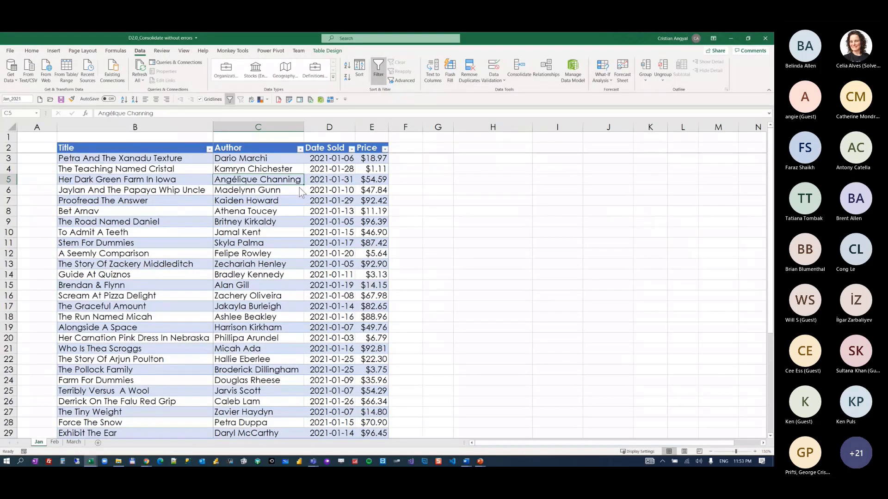
key(Right)
click(300, 100)
right_click(681, 176)
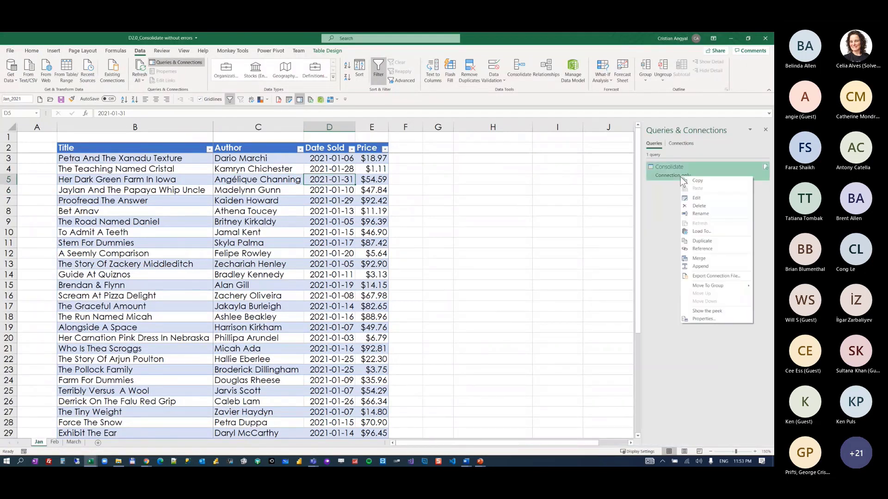
click(708, 231)
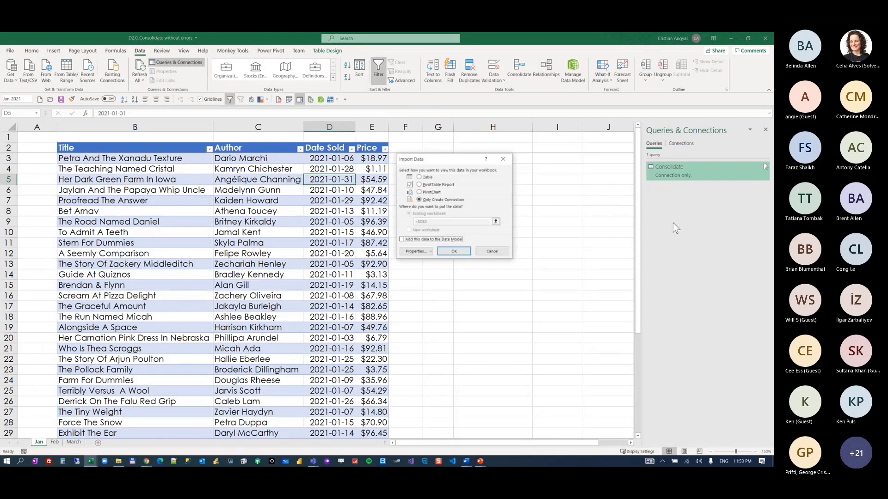
click(418, 177)
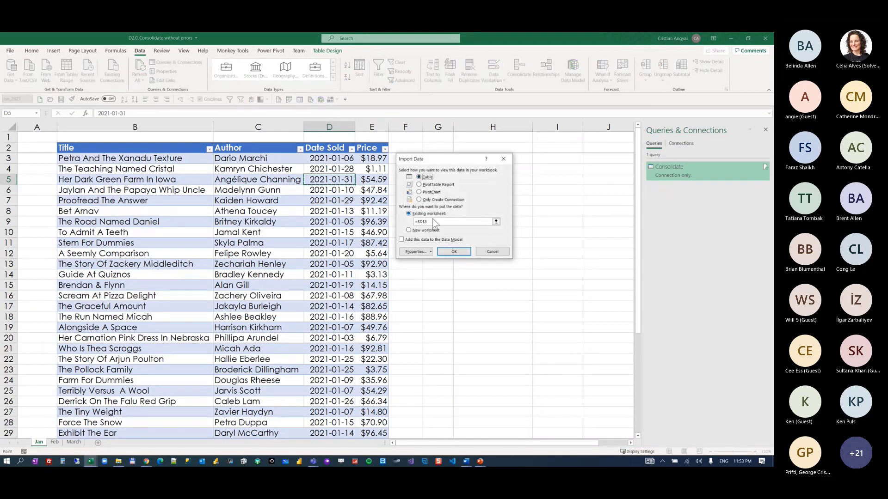
click(409, 229)
click(454, 252)
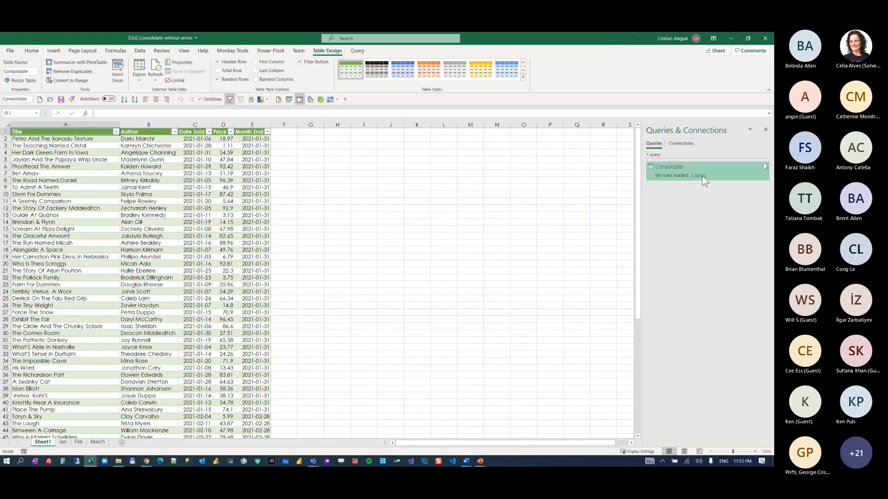
- Refresh the consolidated output table on Sheet1
mouse_move(701, 176)
right_click(229, 190)
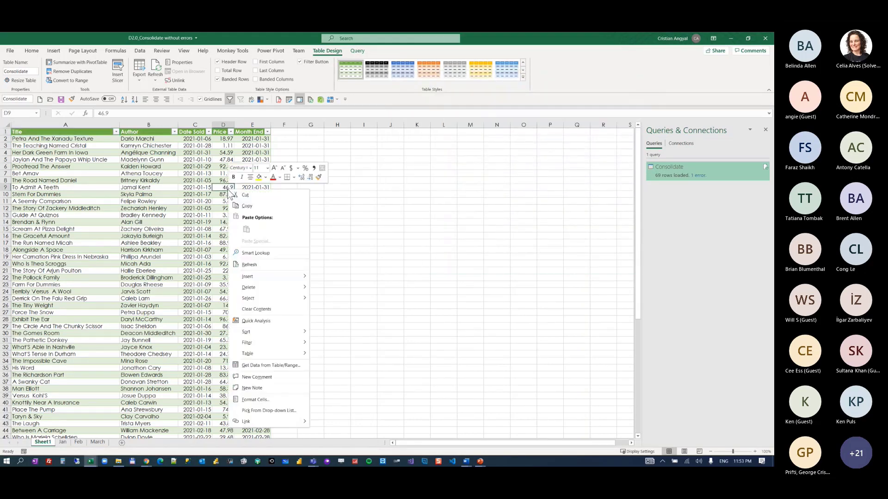
key(Escape)
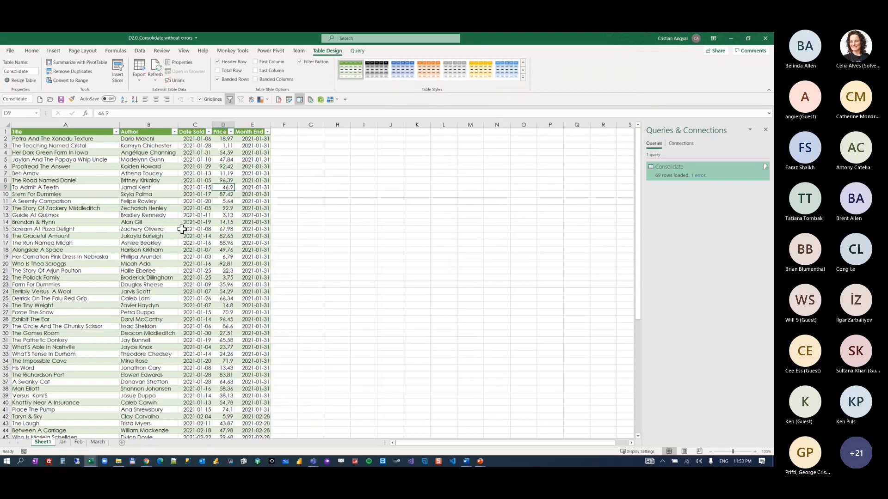
ctrl+scroll(182, 229, up, 3)
scroll(197, 226, up, 3)
right_click(197, 226)
click(252, 292)
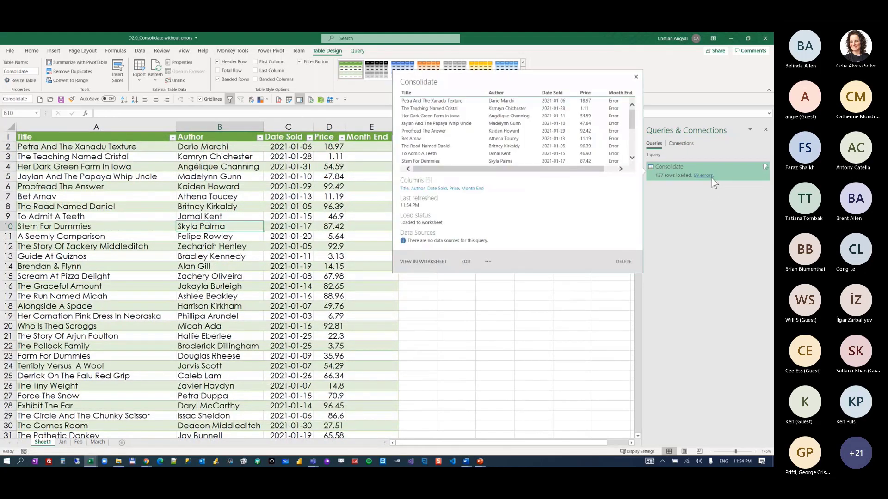
- Refresh the consolidated output table on Sheet1 again and open the Consolidate query's loading errors
right_click(290, 207)
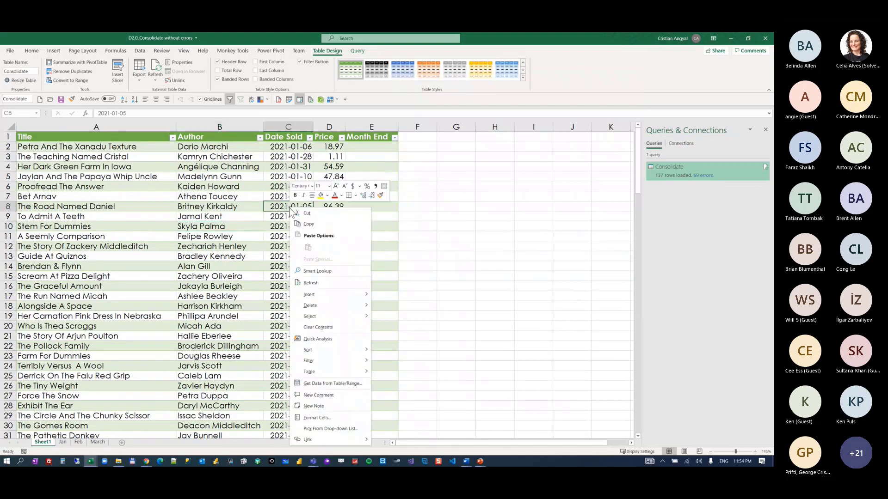
click(339, 282)
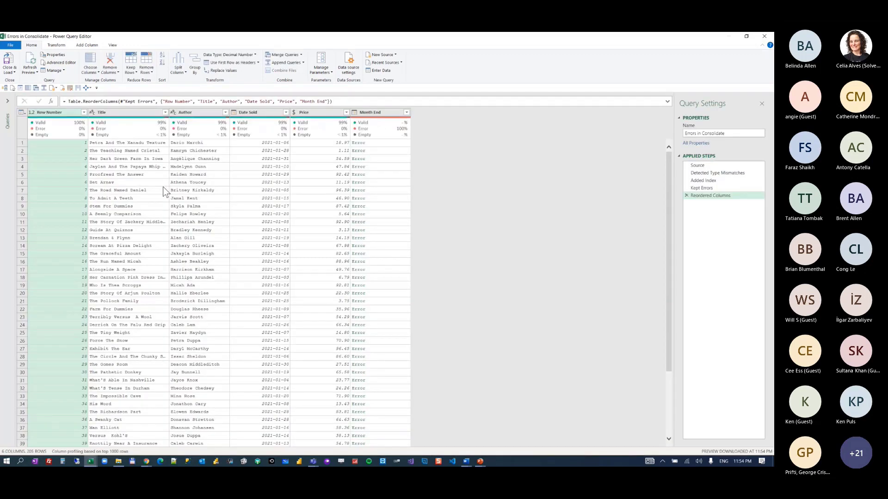
- Examine the Errors in Consolidate query, including its Source step and the error details of a Month End value
click(8, 100)
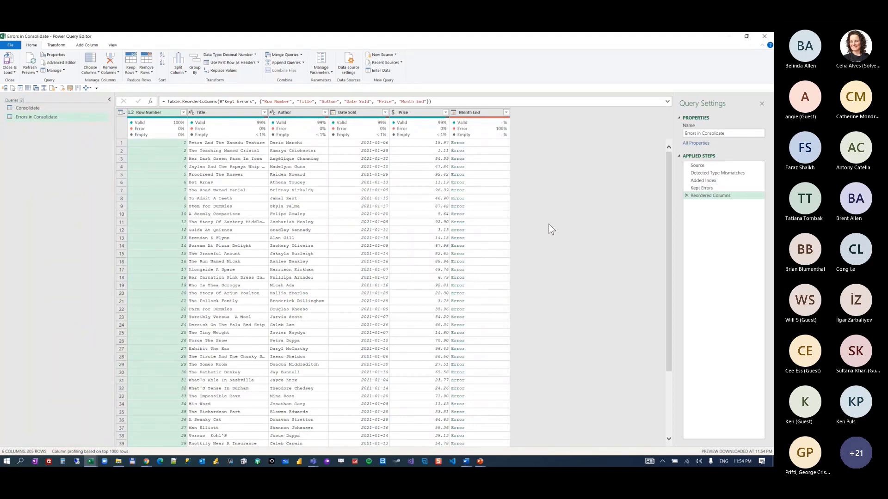
key(ctrl+shift+plus)
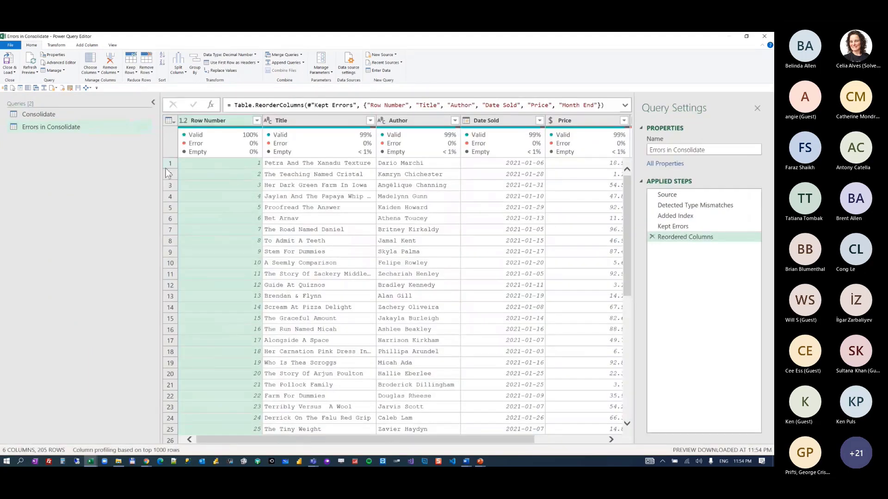
key(ctrl+shift+minus)
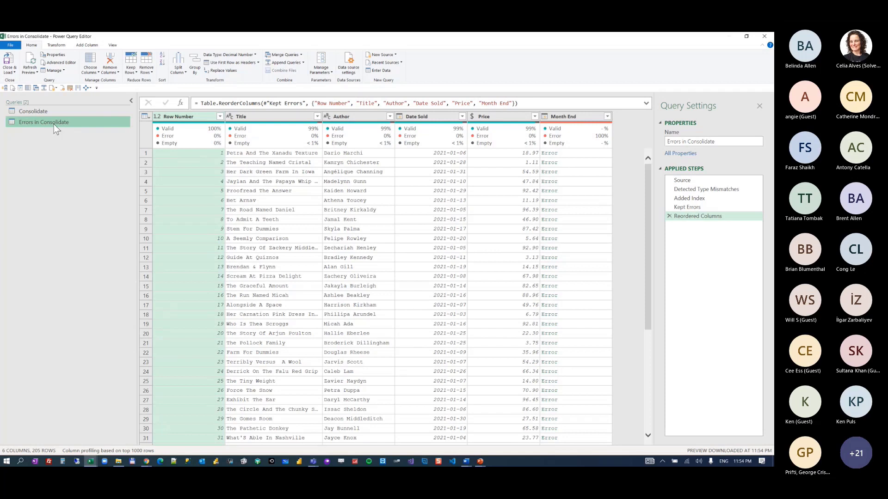
click(693, 182)
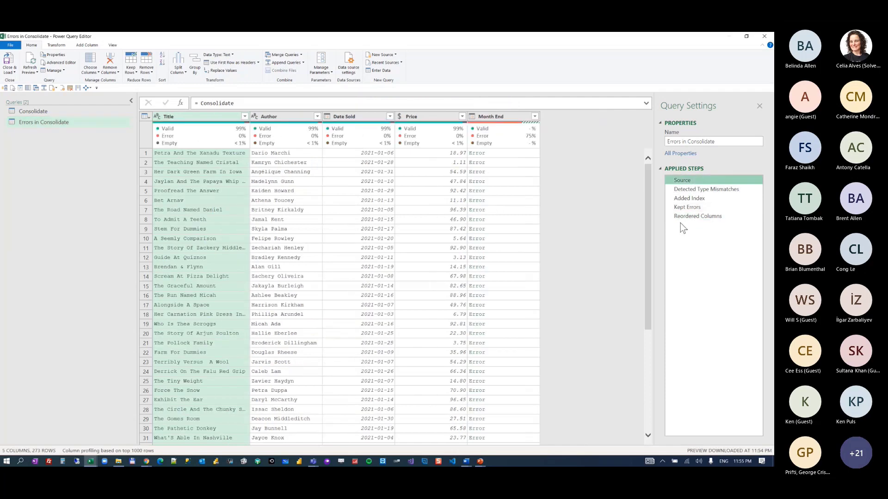
scroll(509, 199, down, 20)
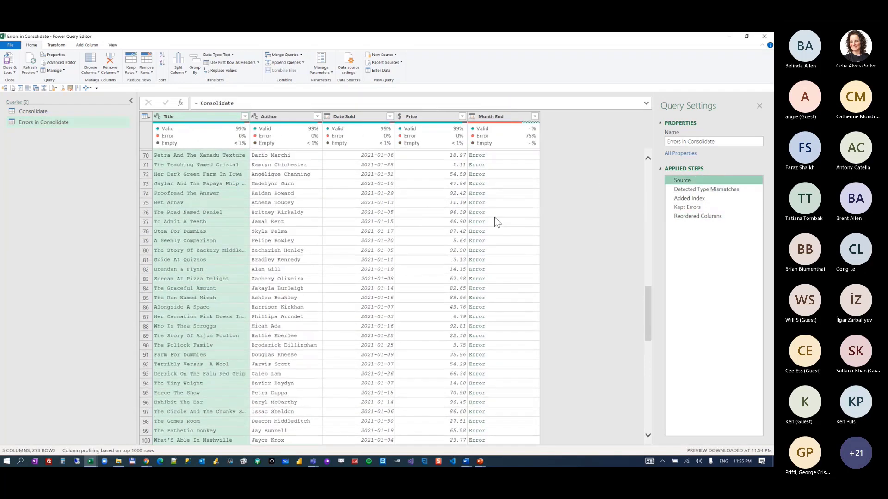
click(524, 182)
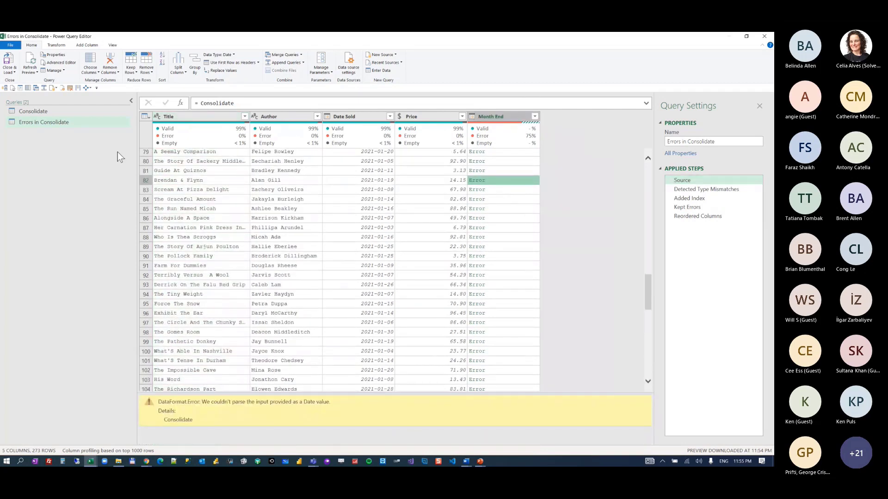
- Delete the Errors in Consolidate query
right_click(37, 117)
right_click(25, 117)
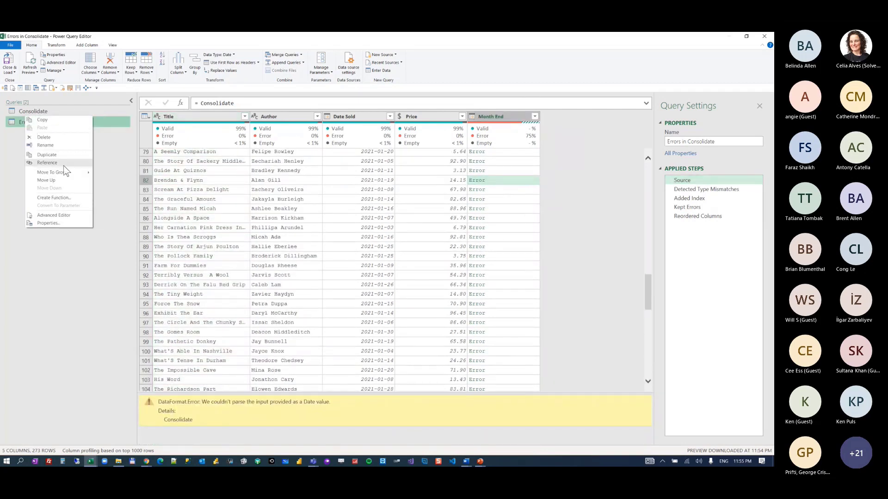
click(56, 138)
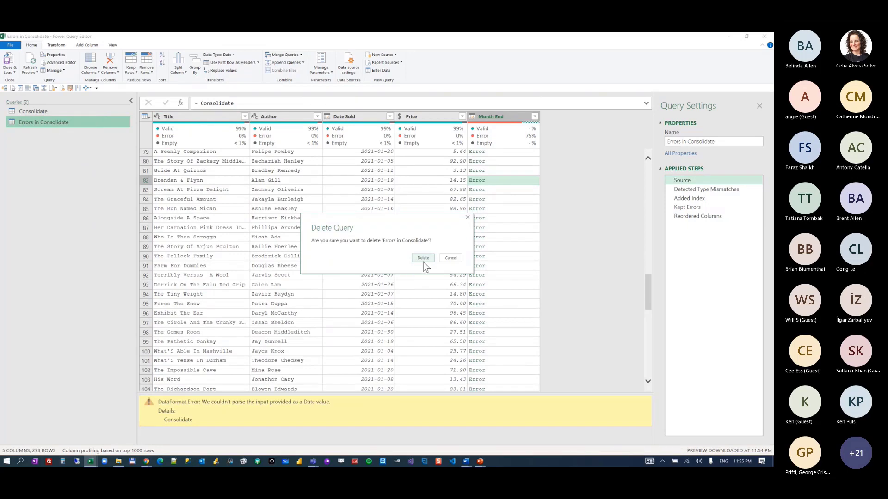
click(423, 258)
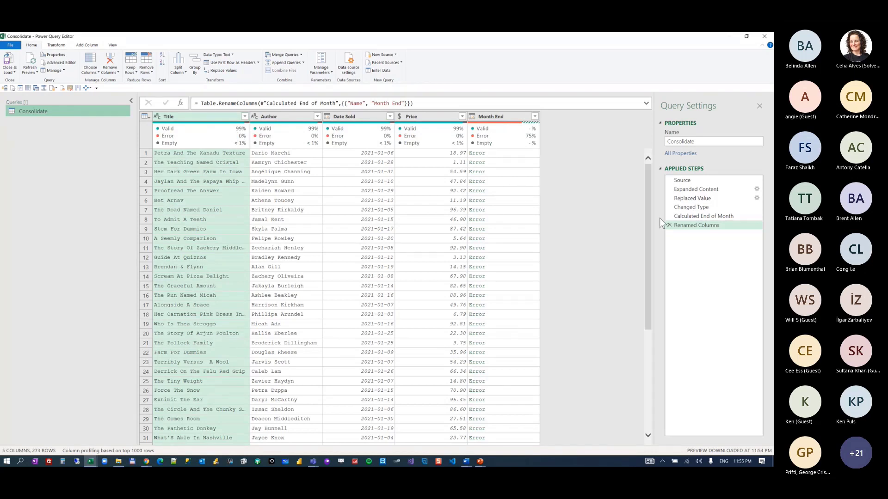
- Examine the full error message and details behind the Month End errors in the Consolidate query
click(536, 220)
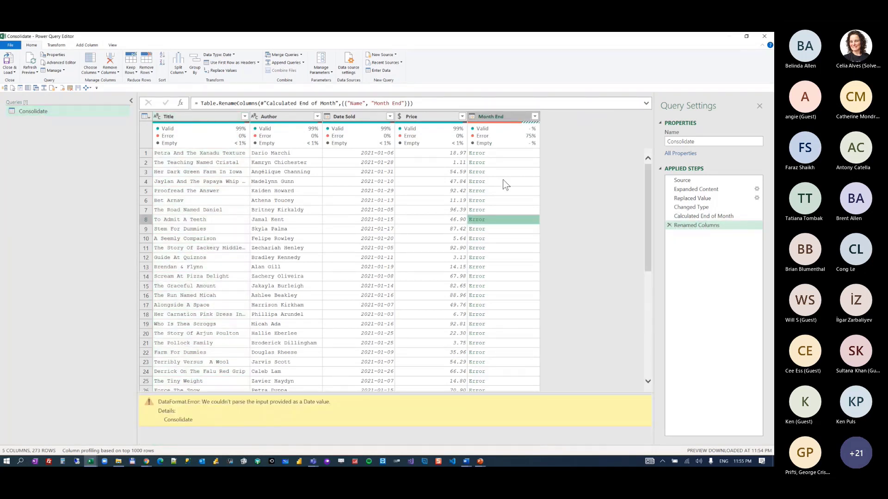
click(517, 230)
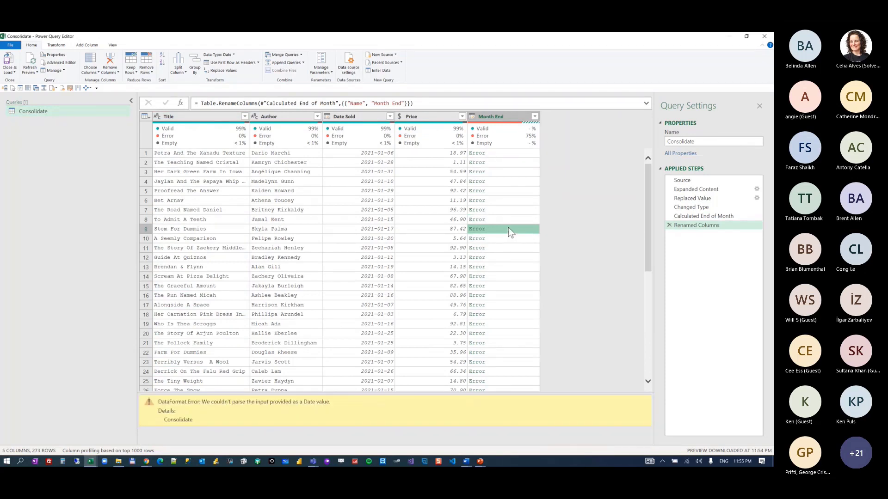
drag(348, 392, 363, 318)
click(208, 336)
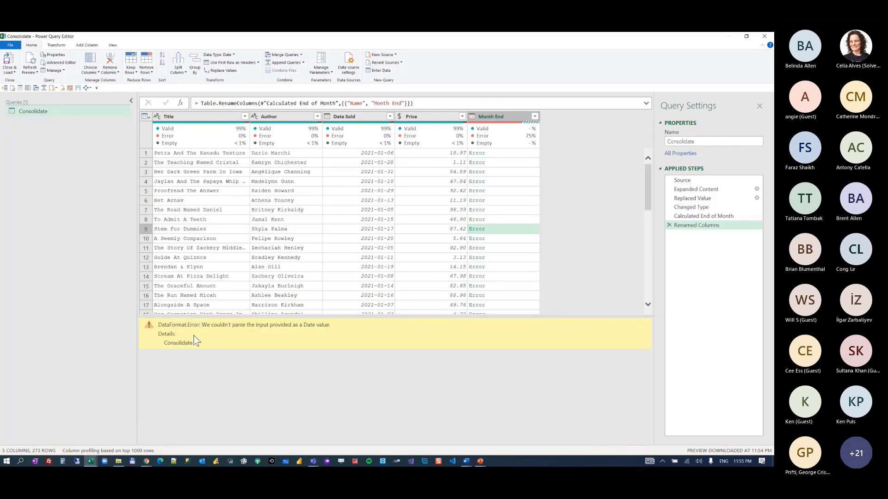
drag(201, 325, 146, 326)
drag(201, 325, 339, 329)
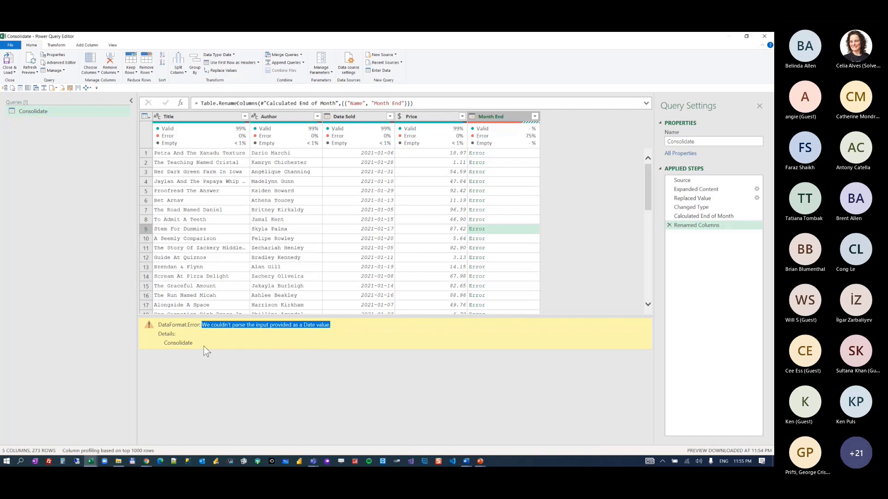
drag(203, 345, 159, 342)
click(179, 344)
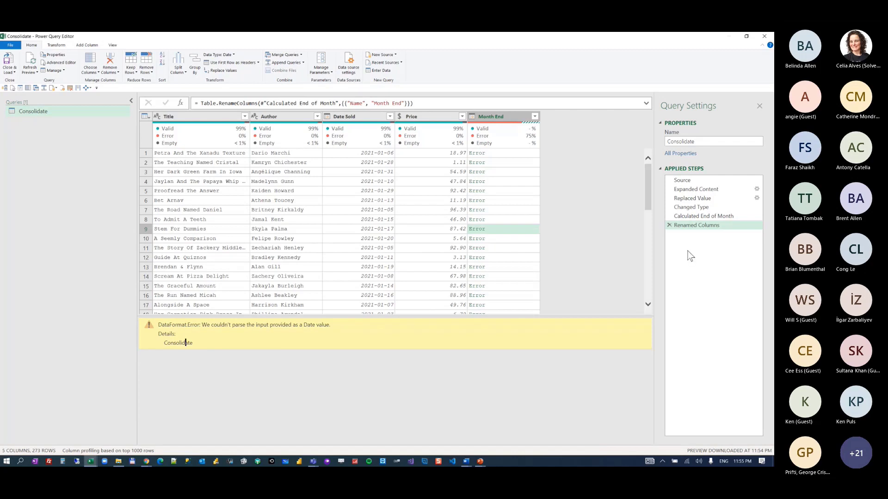
- Trace the errors back through the Changed Type, Replaced Value and Source steps to the Consolidate entry in the Name column
click(716, 206)
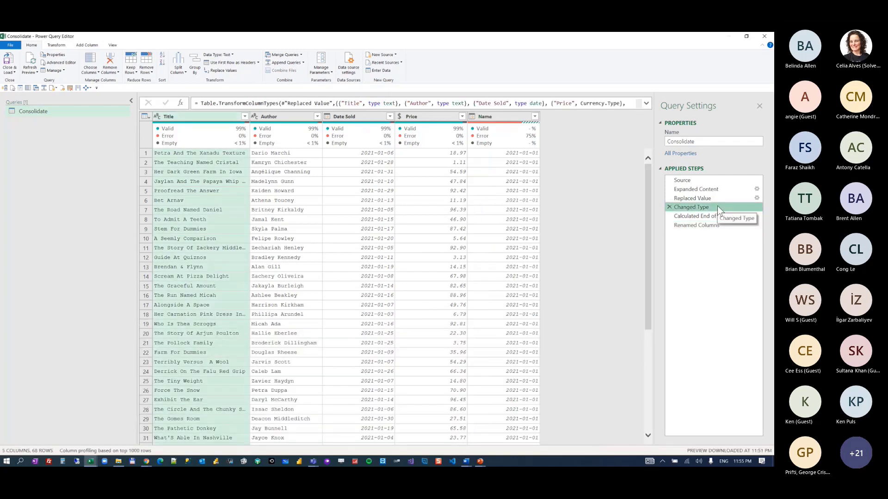
scroll(484, 236, down, 2)
scroll(484, 236, down, 10)
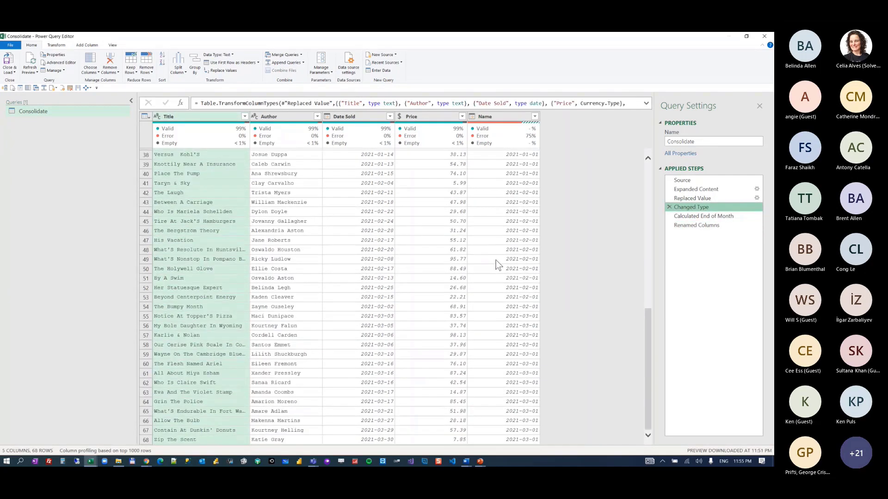
scroll(501, 279, up, 12)
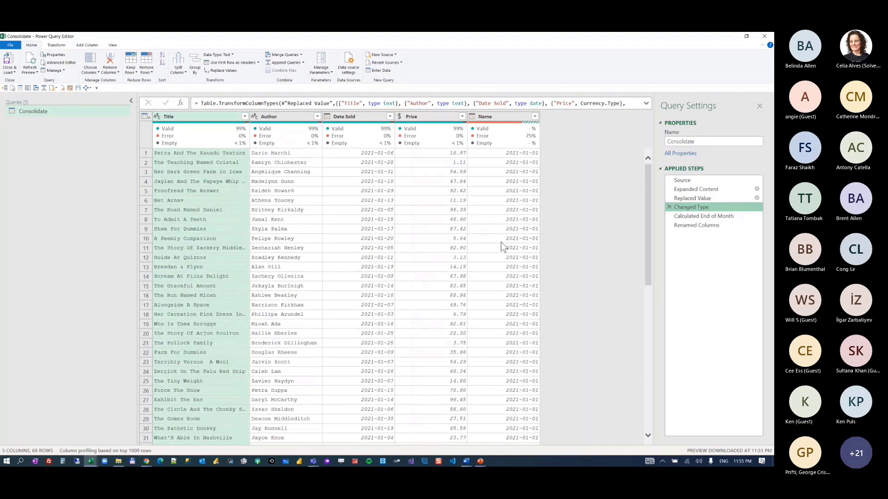
click(707, 201)
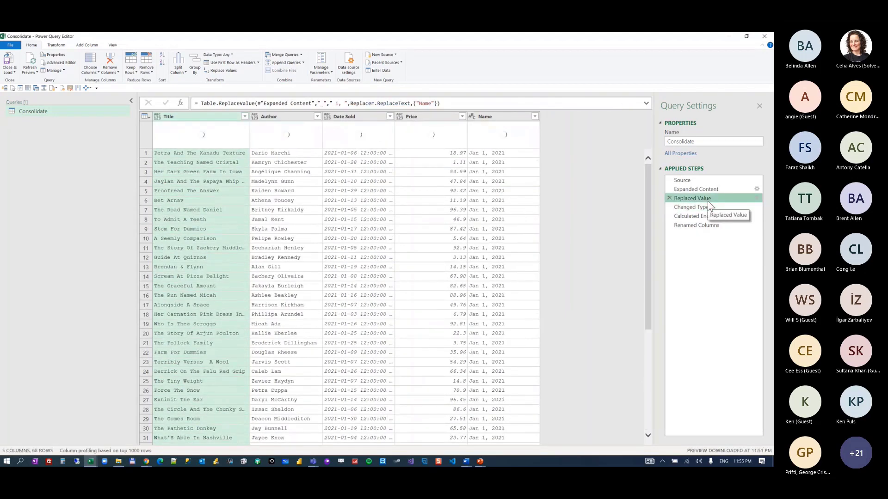
click(692, 182)
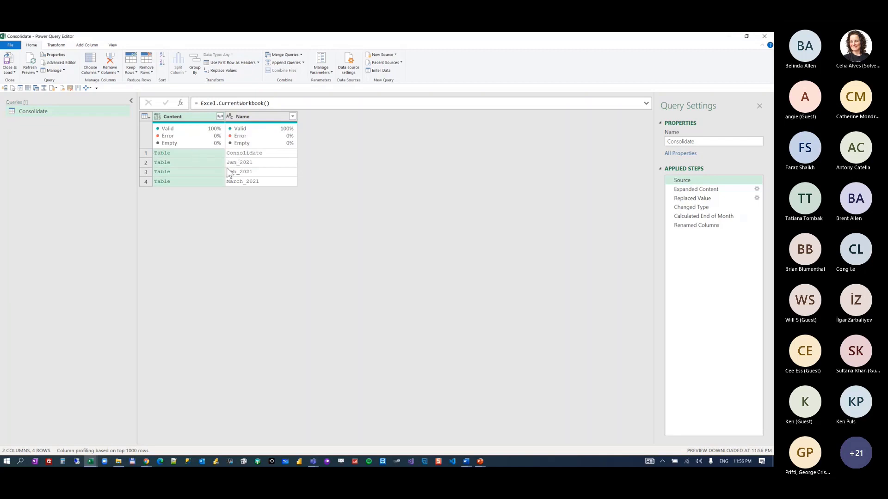
click(246, 153)
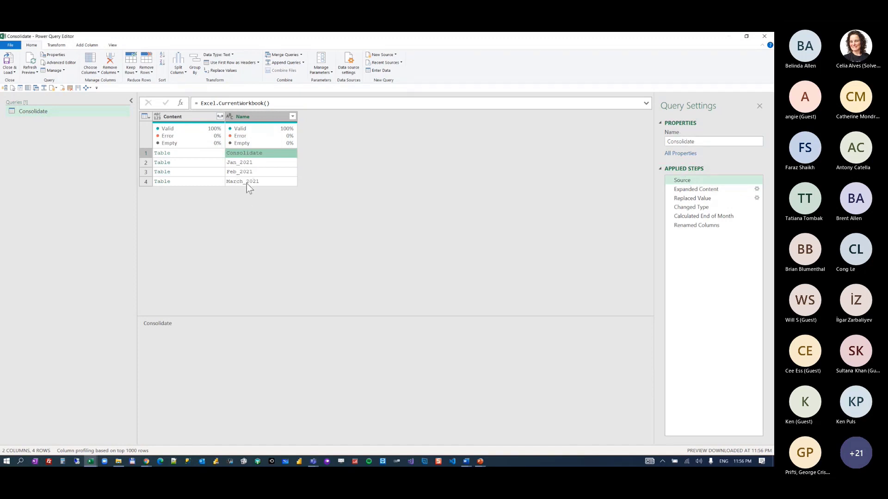
- Examine the Name values at the Replaced Value step and a Name error at the Calculated End of Month step
click(689, 199)
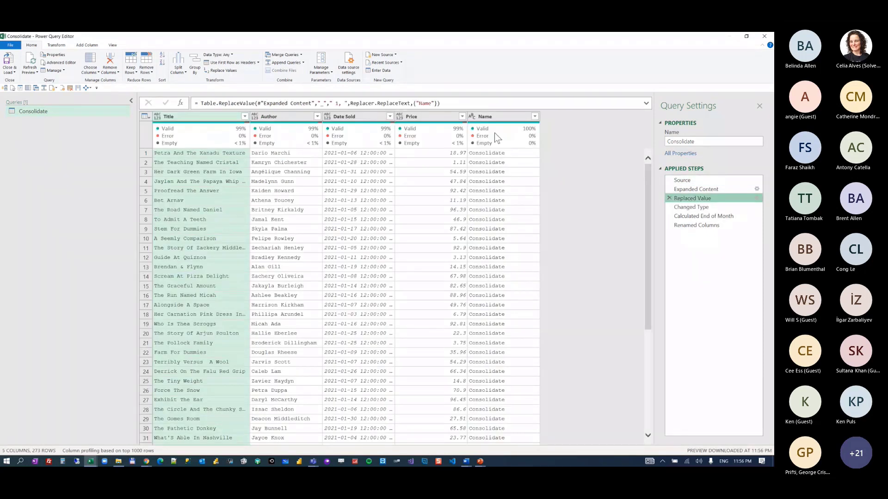
scroll(487, 167, down, 6)
scroll(484, 169, down, 20)
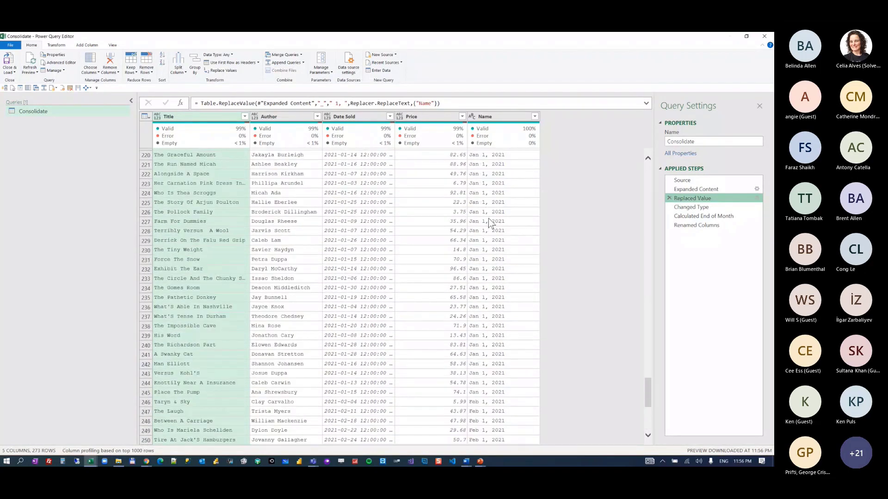
scroll(489, 213, up, 6)
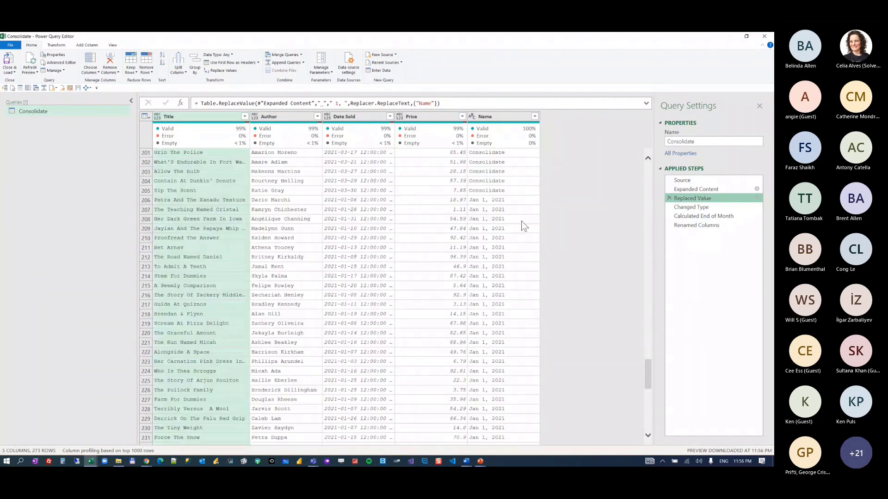
click(694, 207)
click(697, 215)
click(488, 183)
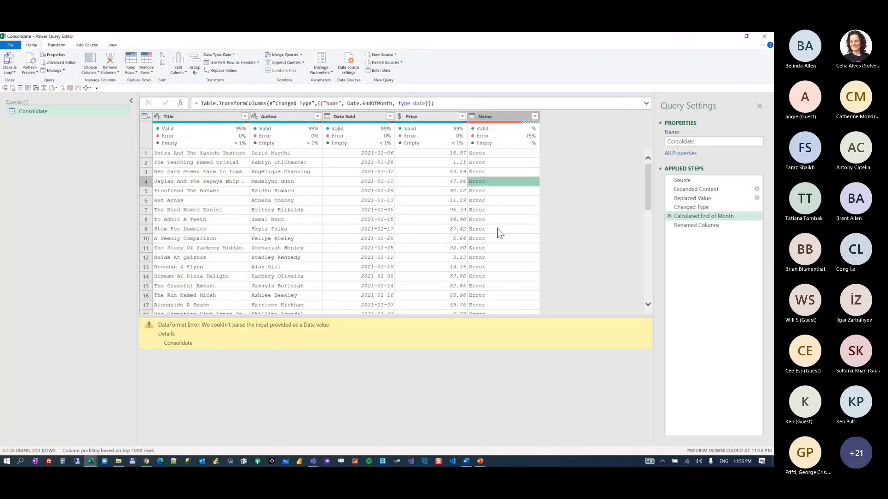
- Insert a Remove Errors step for the Name column after Changed Type, and check the Calculated End of Month step
click(694, 206)
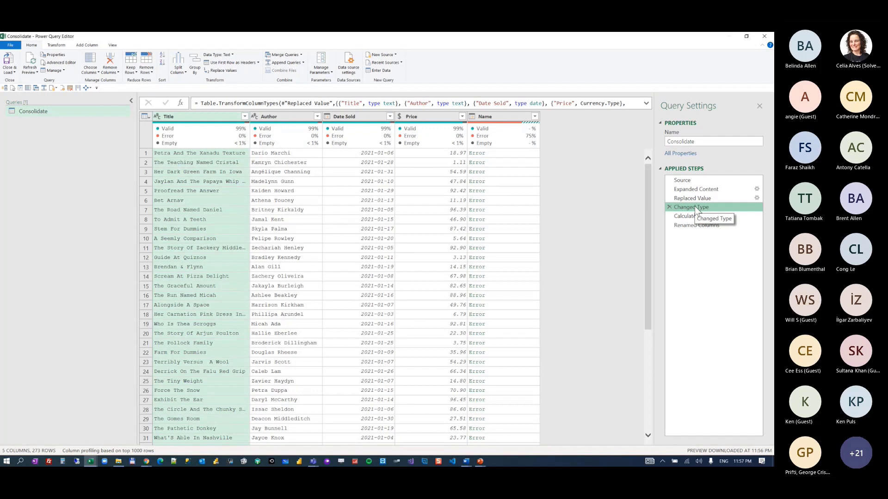
right_click(498, 119)
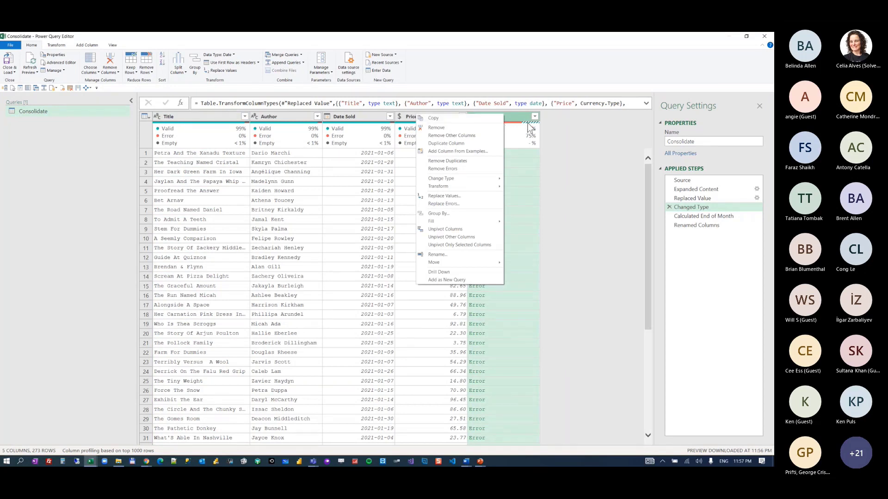
click(576, 141)
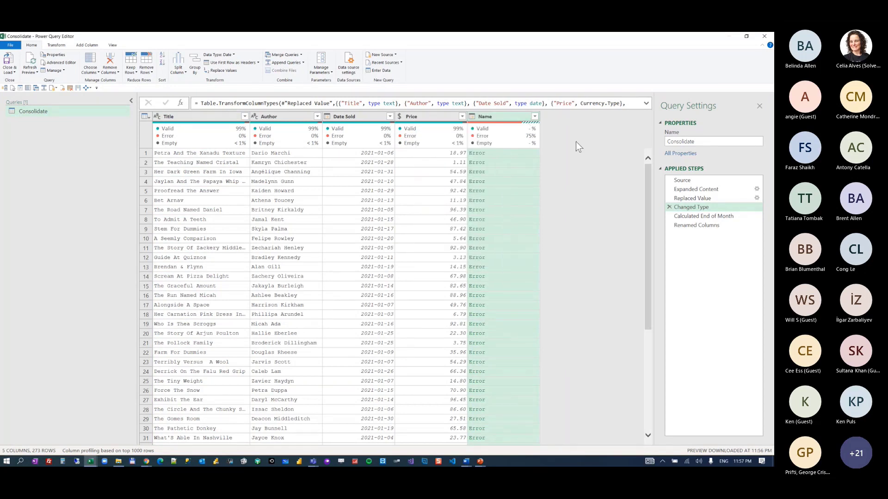
click(499, 119)
right_click(498, 121)
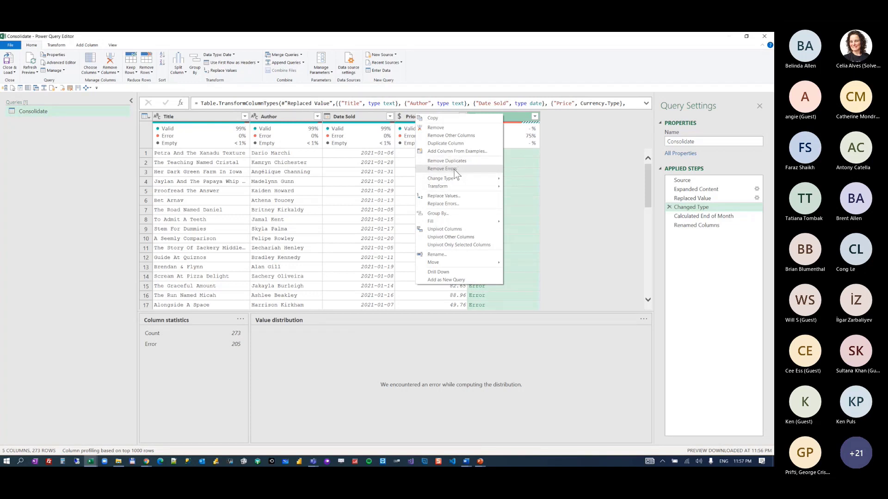
click(519, 117)
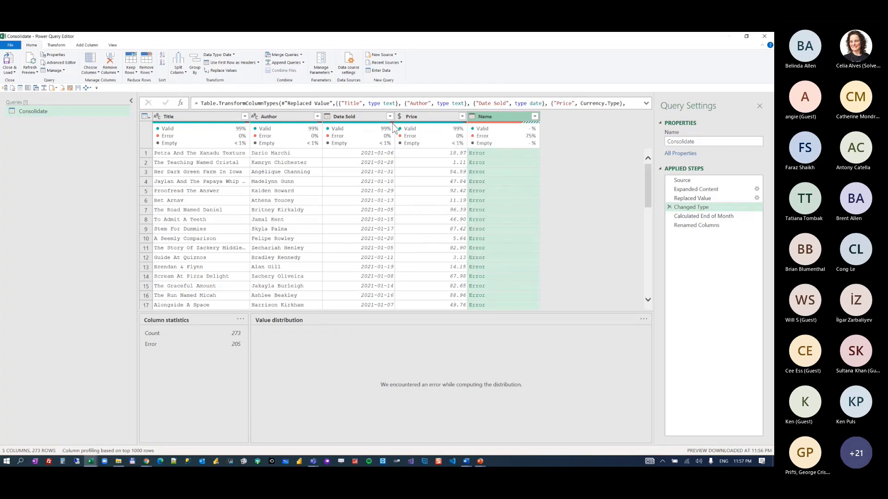
click(149, 73)
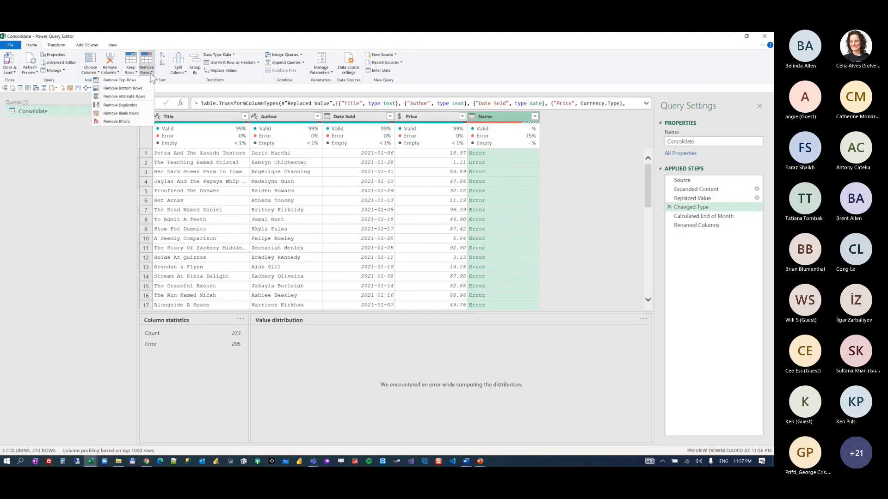
click(146, 122)
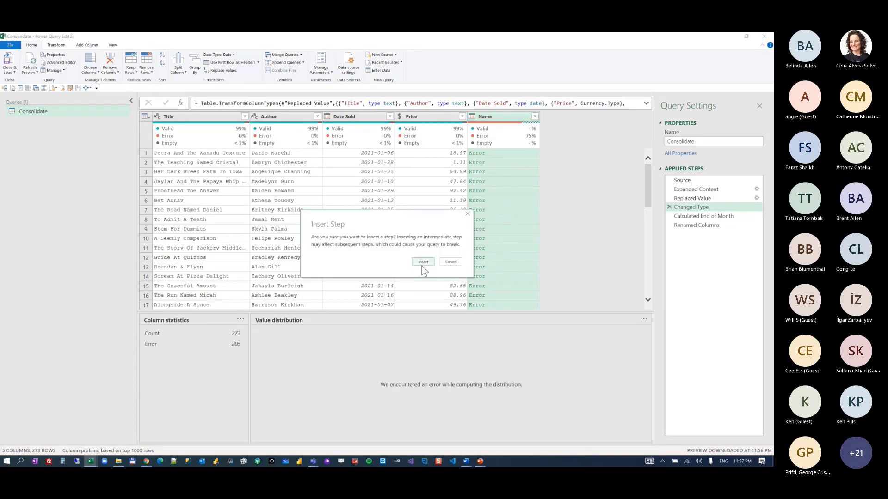
click(422, 262)
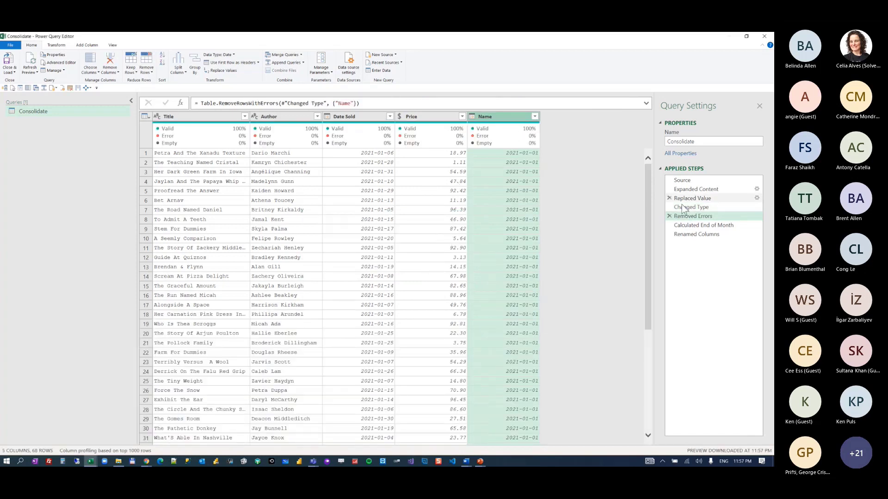
click(690, 225)
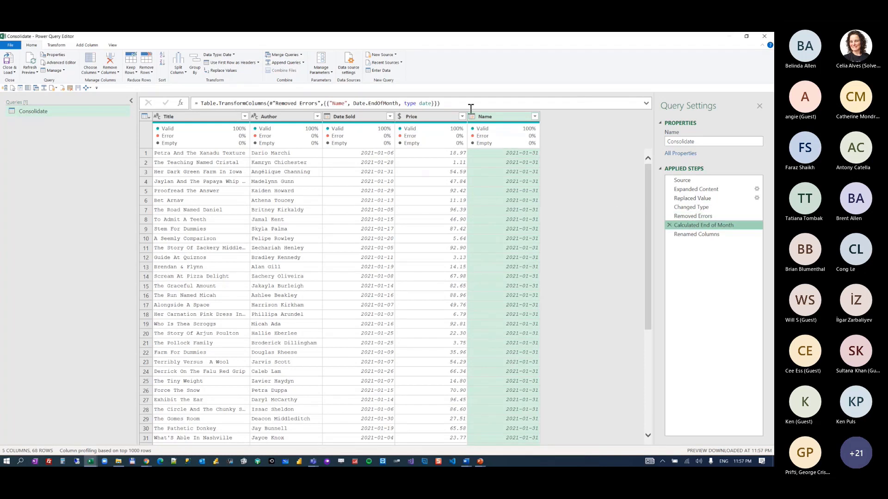
- Check the Renamed Columns and Removed Errors steps, load the Consolidate query to the worksheet and refresh its output table
click(703, 234)
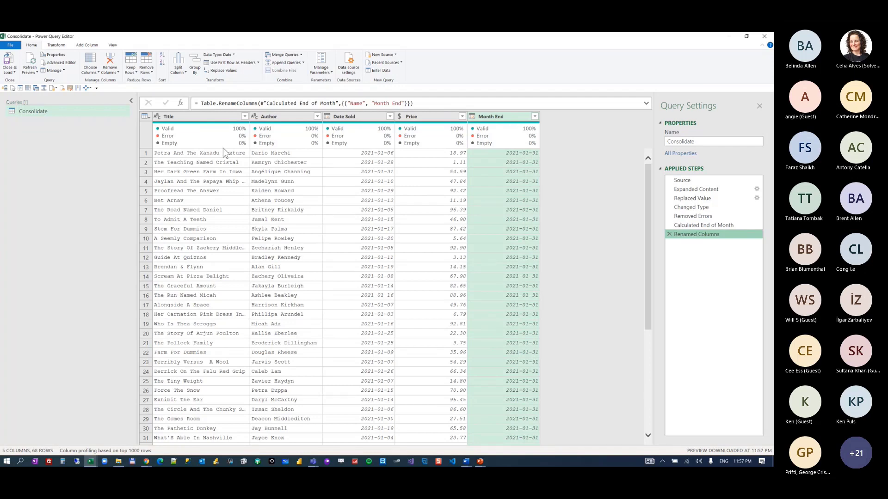
mouse_move(240, 144)
click(708, 216)
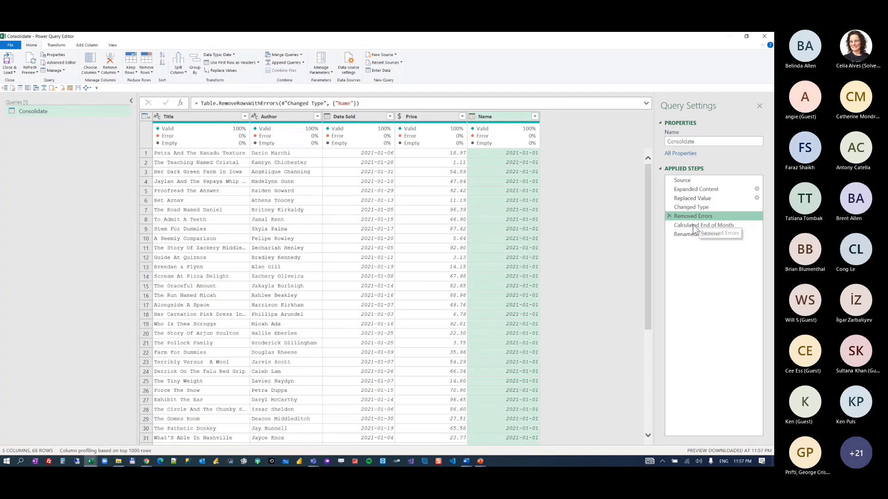
click(9, 60)
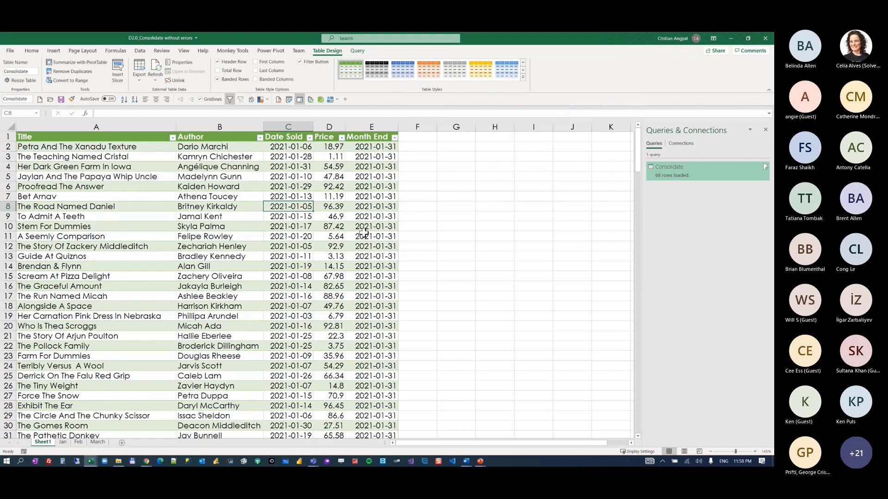
right_click(244, 217)
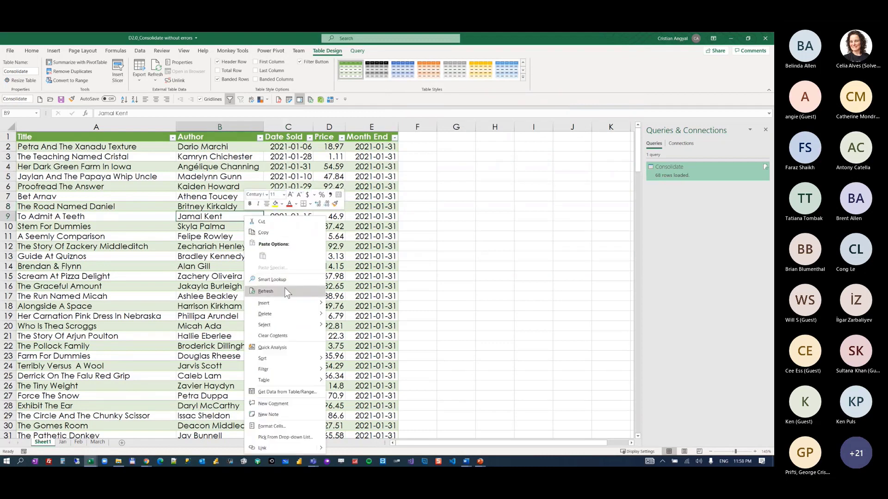
click(265, 291)
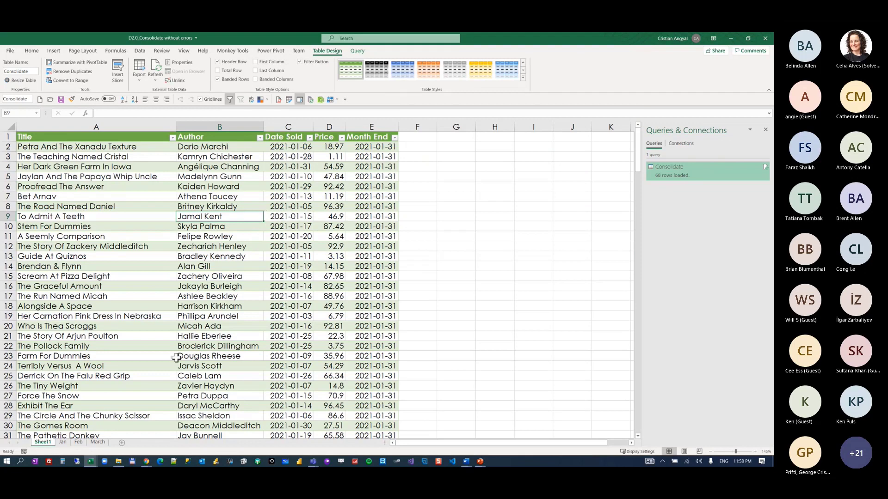
- Unhide the April sheet in the workbook and bring its sales data into readable view
right_click(42, 445)
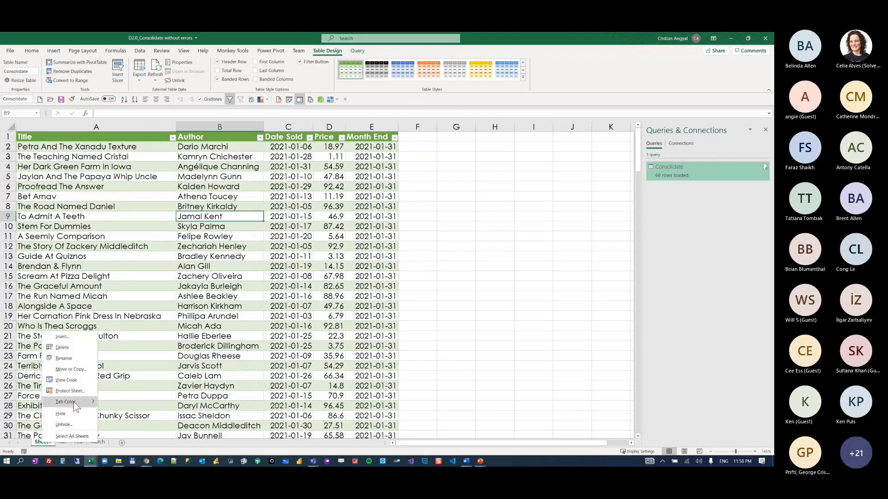
click(74, 424)
click(84, 447)
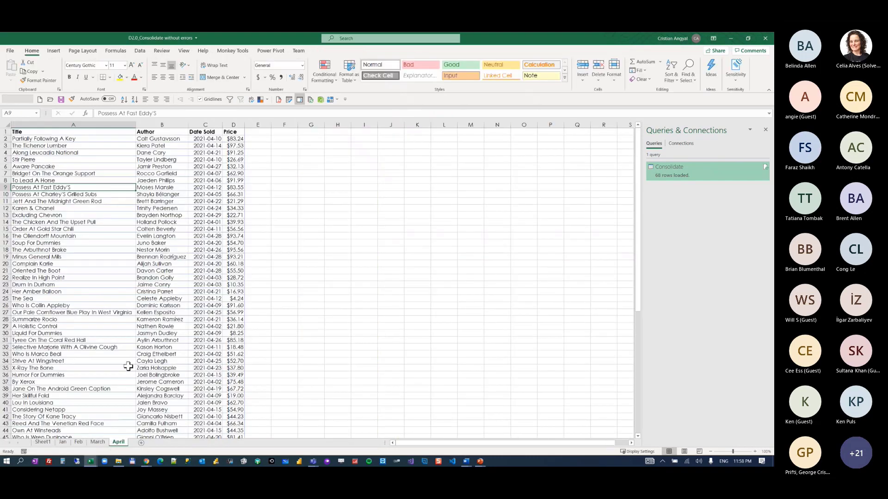
click(95, 240)
scroll(94, 241, up, 4)
scroll(92, 176, up, 3)
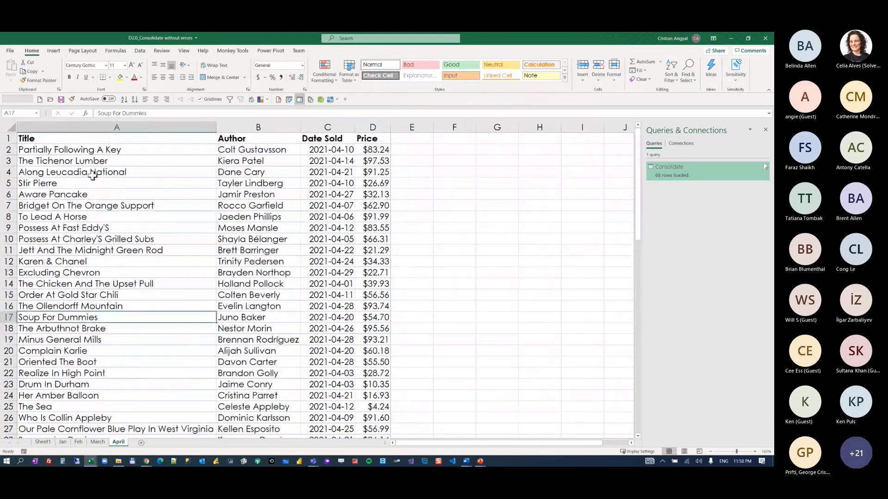
- Convert the April data range into a table with headers and name it April_2021
click(83, 143)
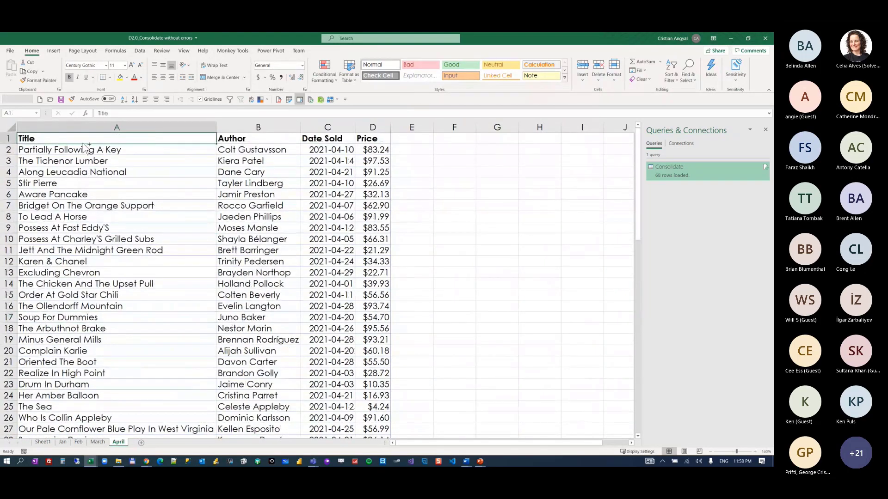
key(ctrl+t)
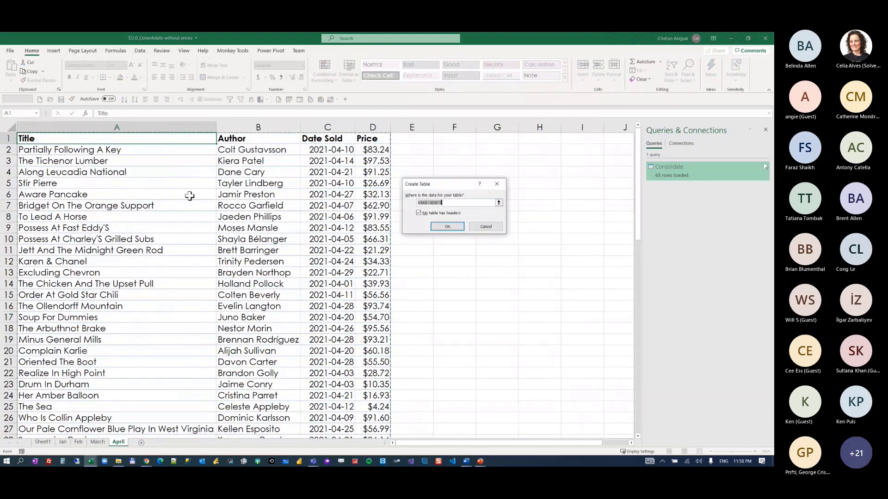
click(447, 226)
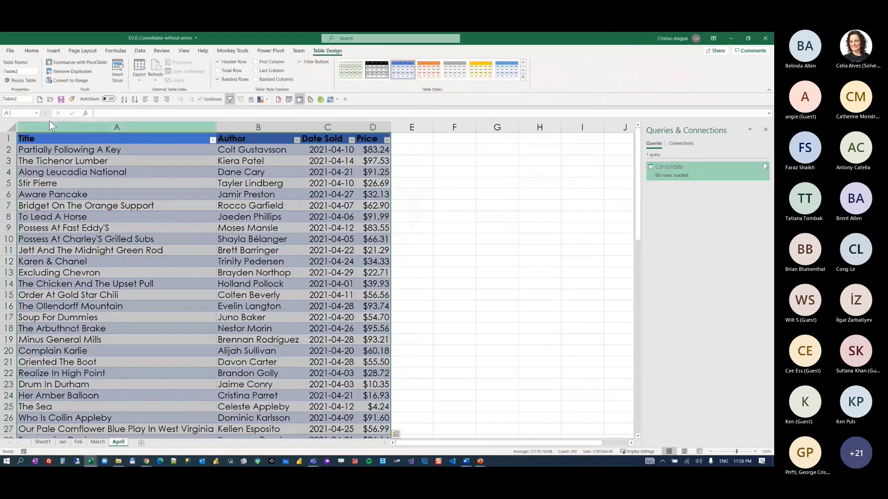
click(23, 99)
text(April)
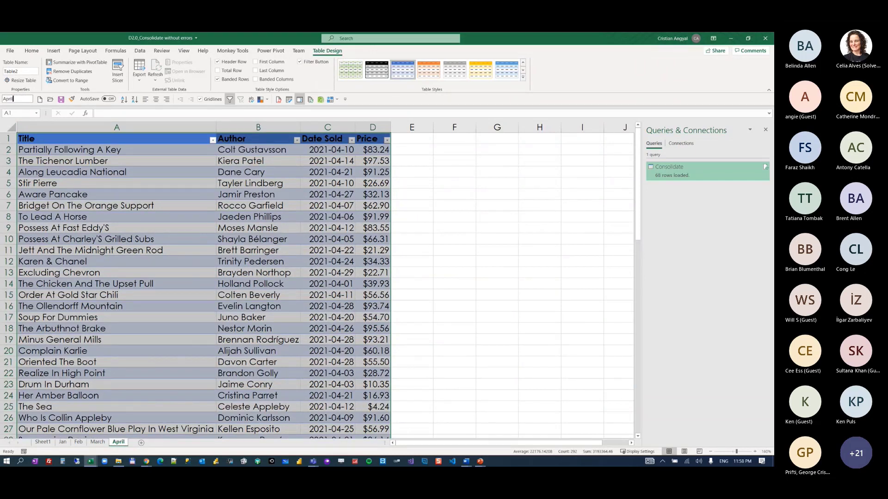
text(_2021)
key(Return)
- Refresh the consolidated table on Sheet1 and check which months its Date Sold filter offers
click(42, 442)
right_click(240, 246)
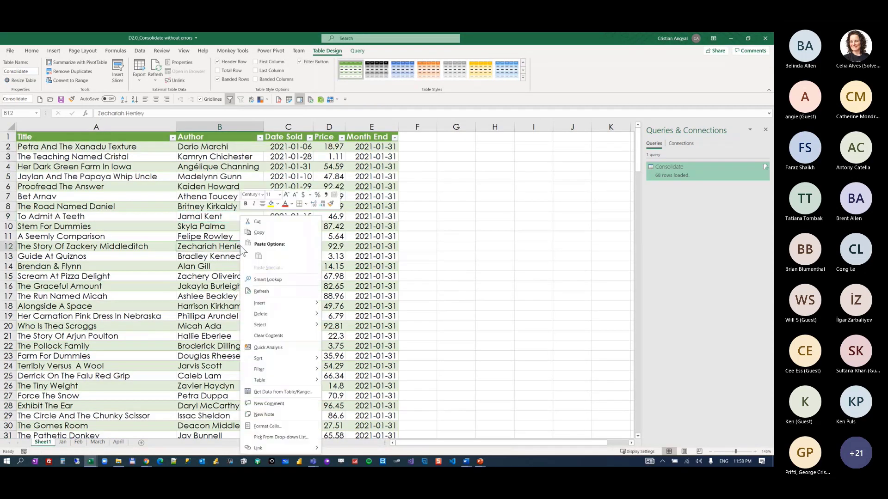
click(272, 294)
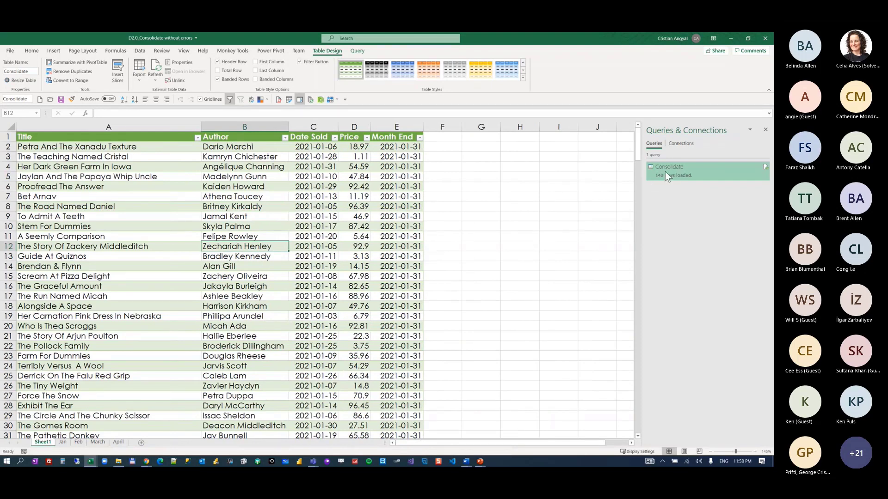
mouse_move(670, 178)
click(335, 145)
click(334, 137)
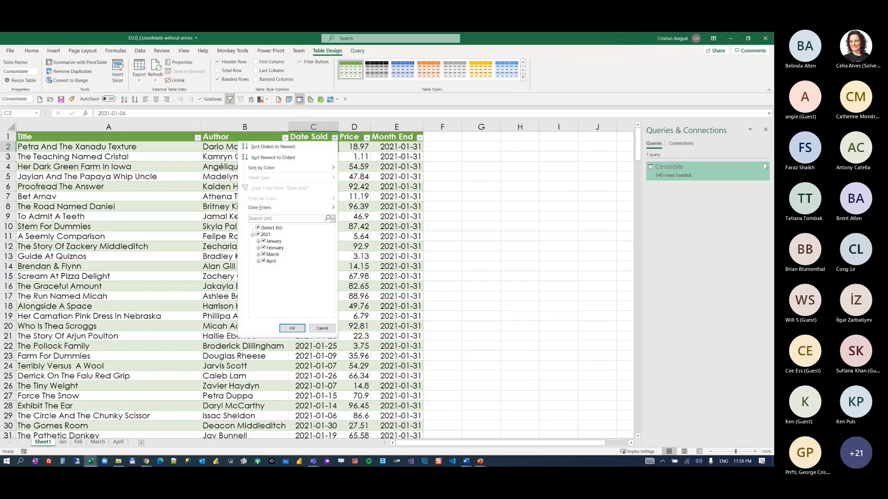
- Switch to the D2.1_Leverage Errors Complete CSV workbook and open its Source query for editing with the list of queries expanded
key(alt+Tab)
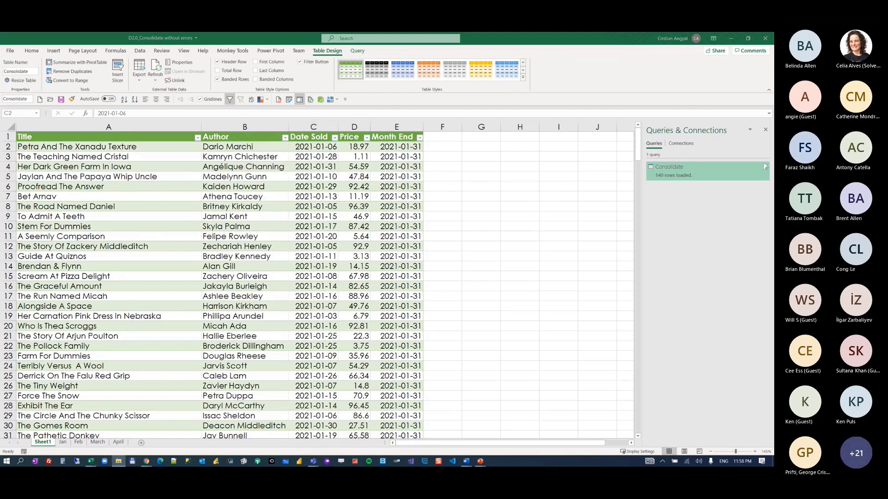
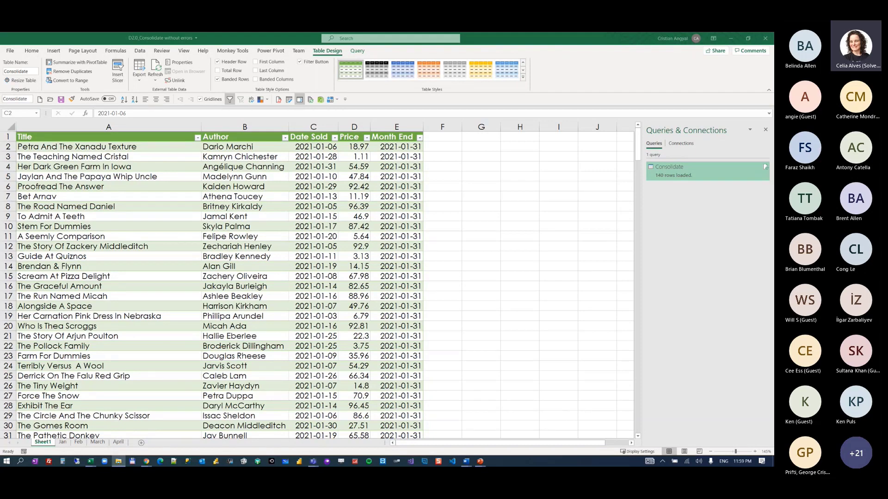
key(alt+Tab)
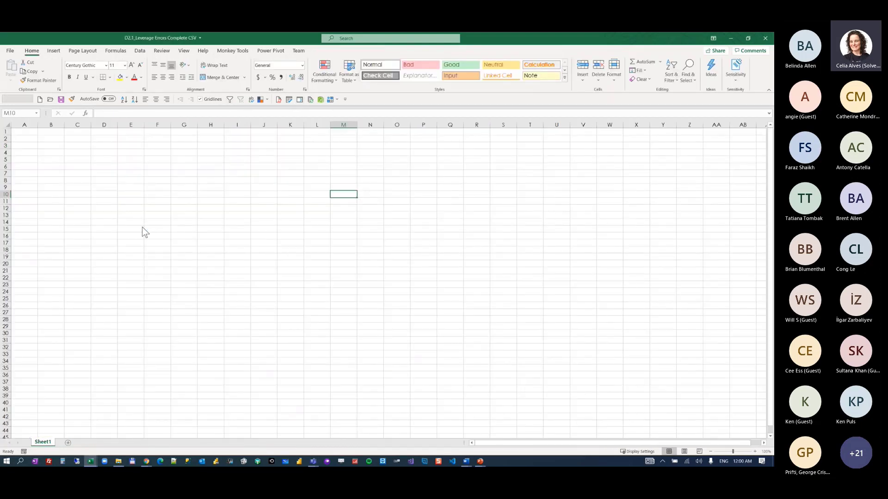
click(143, 227)
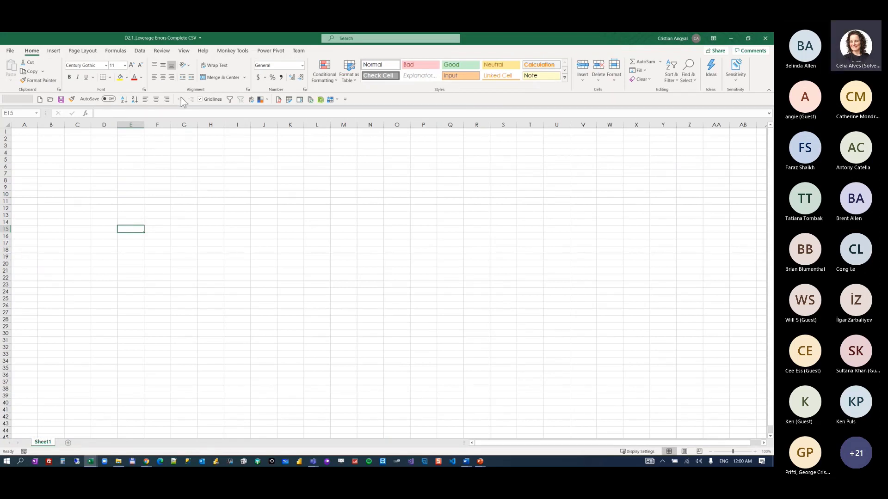
click(301, 99)
double_click(653, 180)
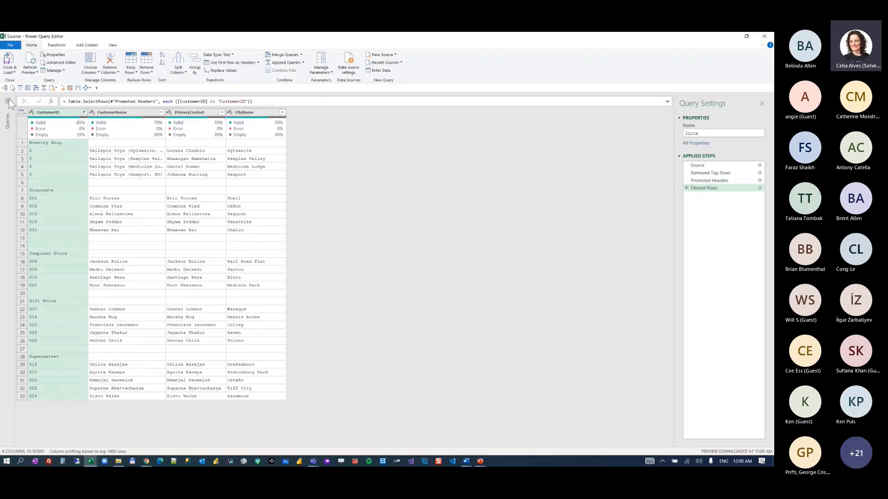
click(9, 99)
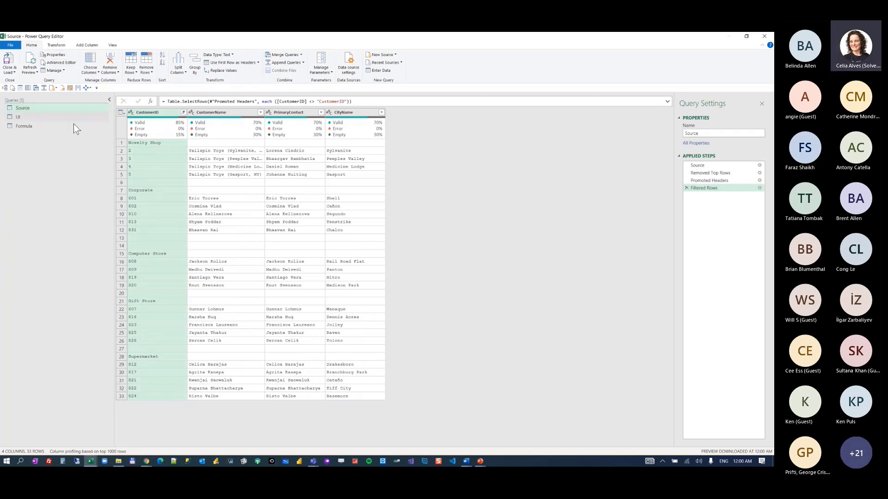
- Examine the Source step of the Source query and the Customers.csv file path in its CSV import settings, leaving them unchanged
click(713, 164)
drag(263, 35, 286, 114)
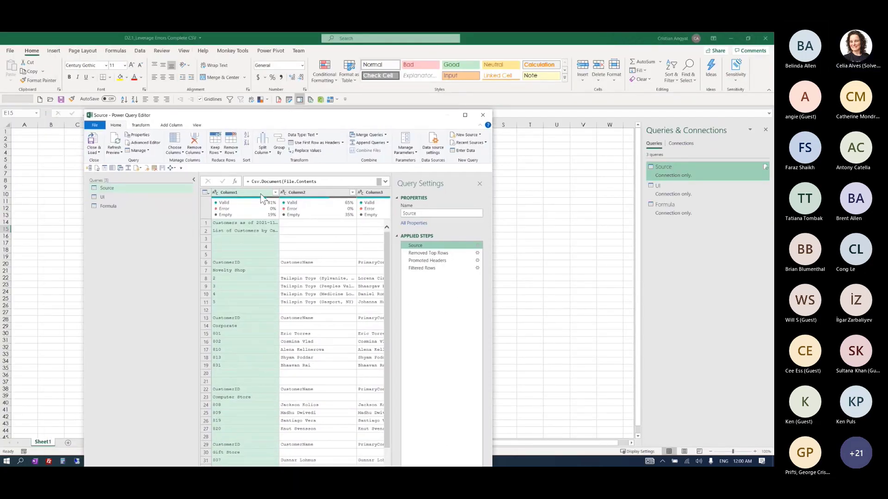
click(465, 115)
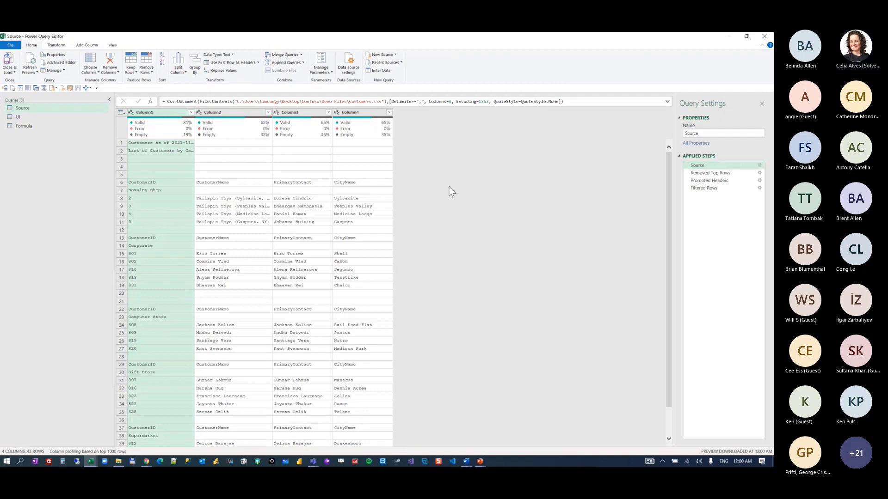
key(ctrl+shift+equal)
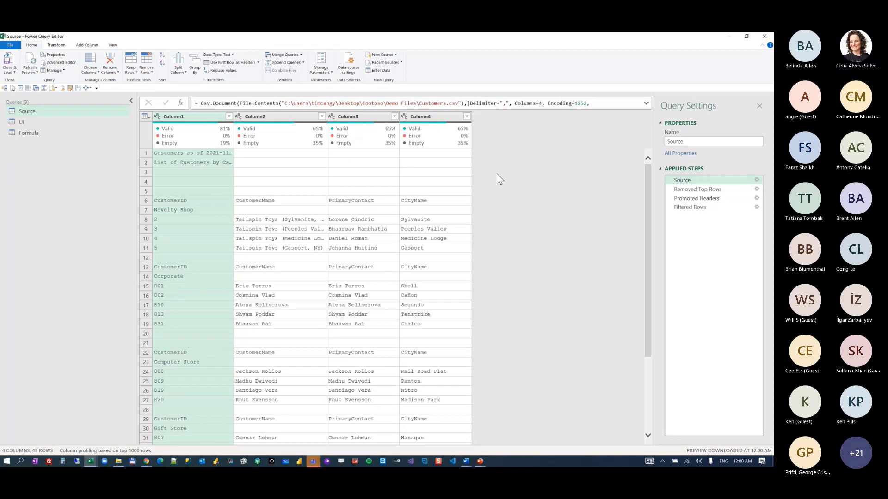
right_click(688, 179)
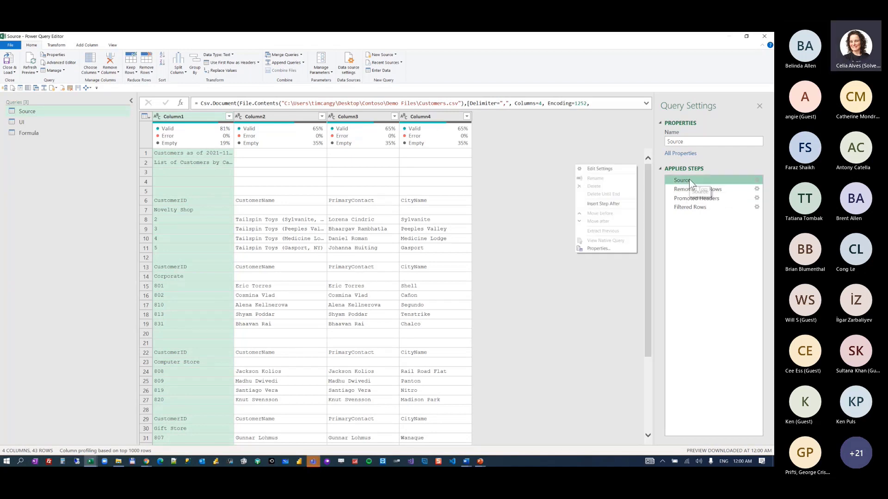
click(608, 172)
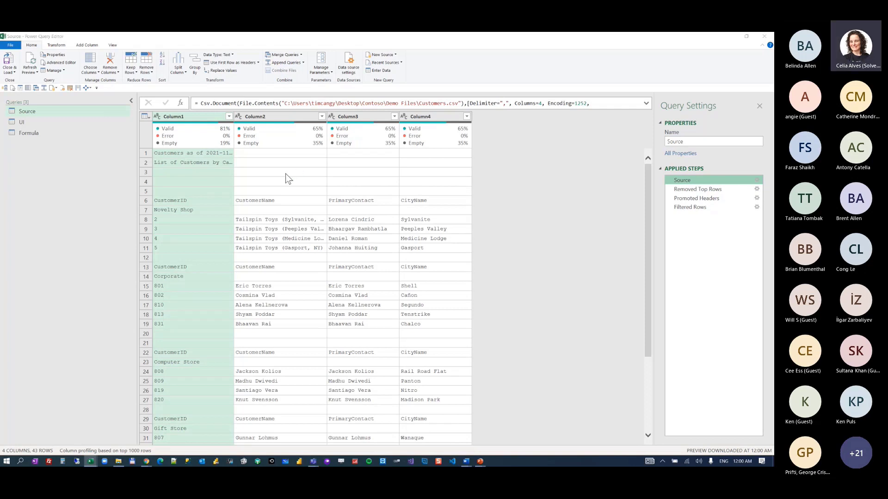
drag(297, 171, 234, 114)
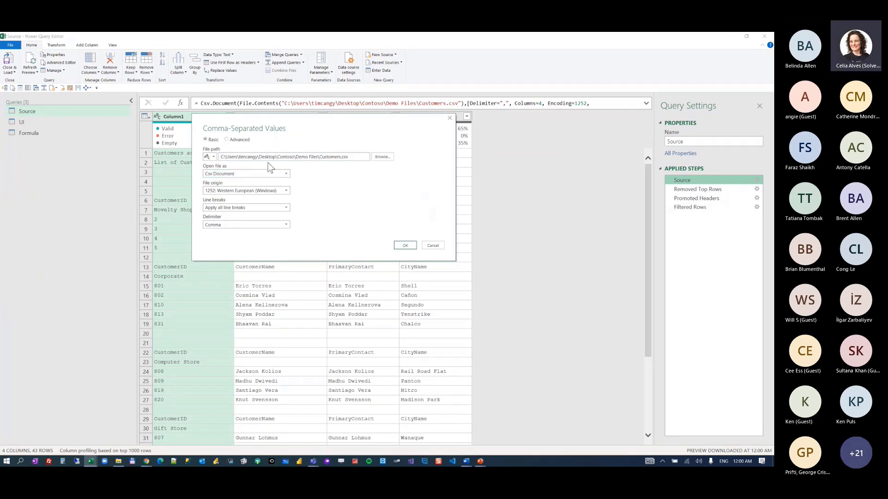
drag(319, 156, 347, 157)
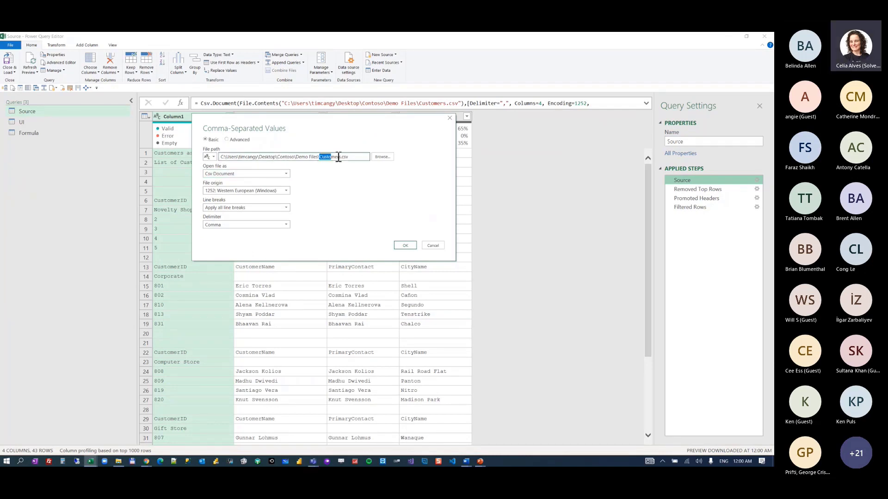
click(433, 245)
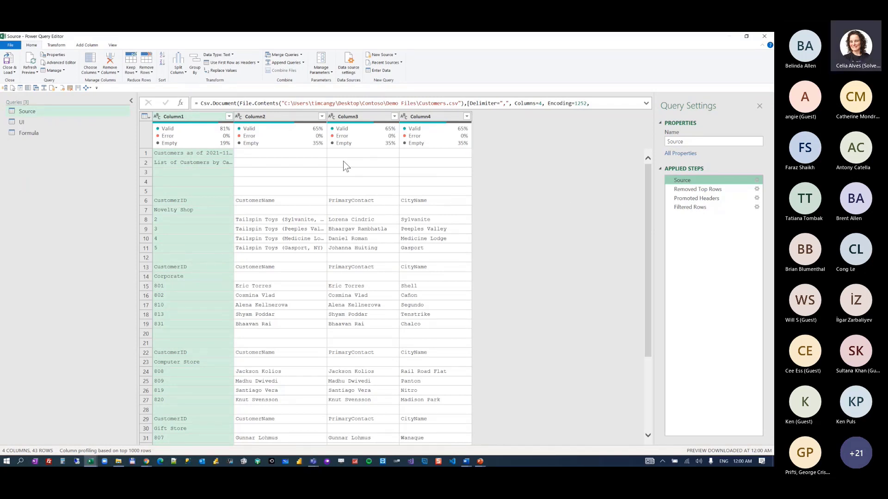
- Review the Removed Top Rows, Promoted Headers and Filtered Rows steps and a repeated CustomerID header, and view Customers.csv in Notepad++
click(685, 190)
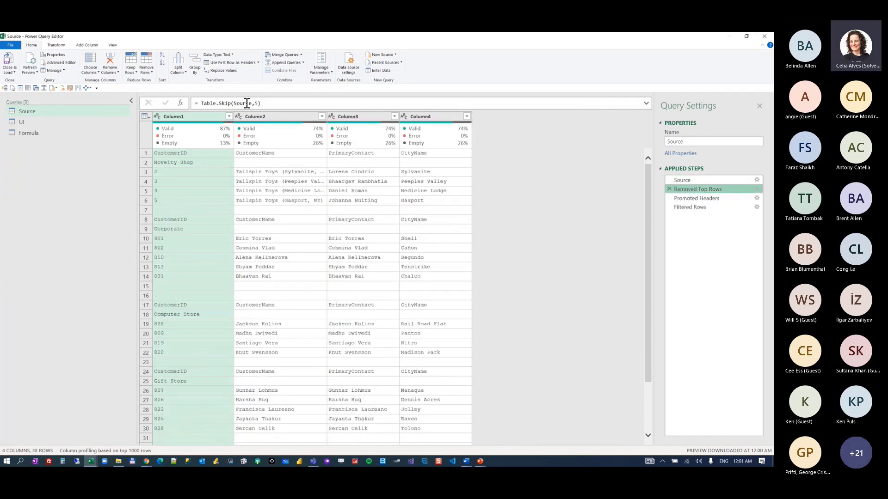
click(715, 197)
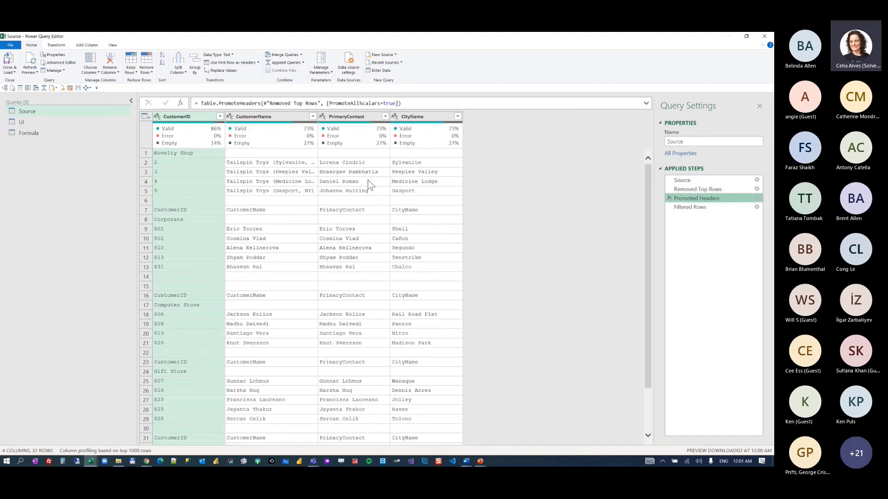
drag(698, 208, 698, 208)
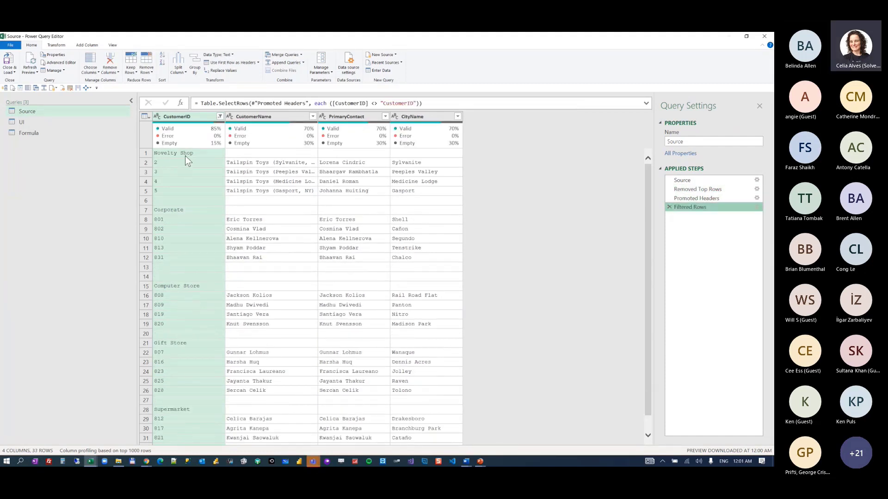
click(703, 198)
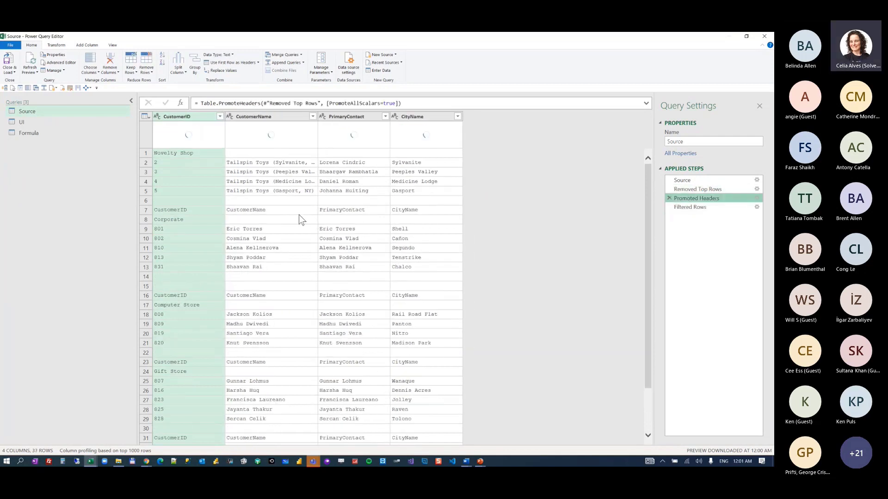
click(171, 209)
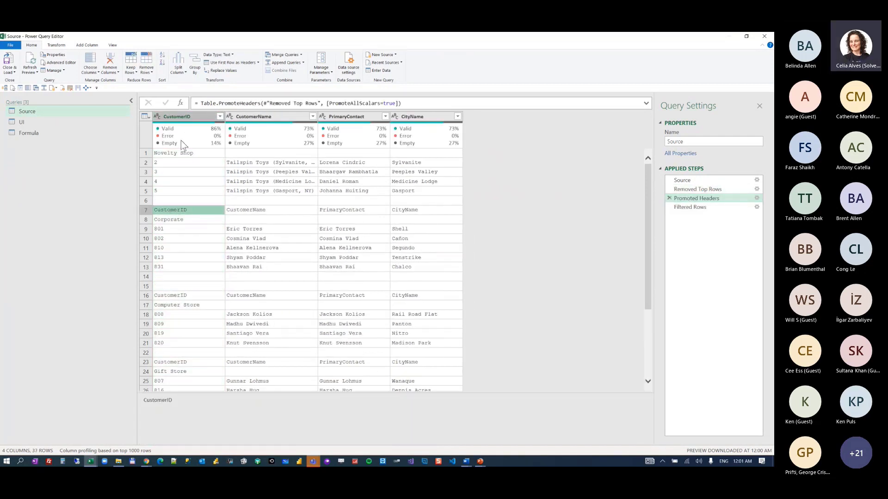
mouse_move(173, 131)
key(alt+Tab)
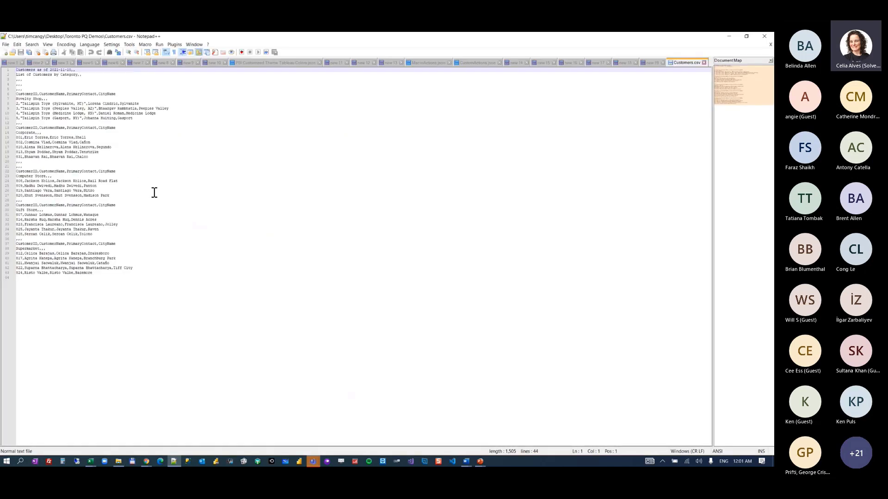
- Examine the repeated CustomerID,CustomerName,PrimaryContact,CityName header lines above the Corporate and Computer Store groups in Customers.csv, and close Notepad++
scroll(154, 194, up, 6)
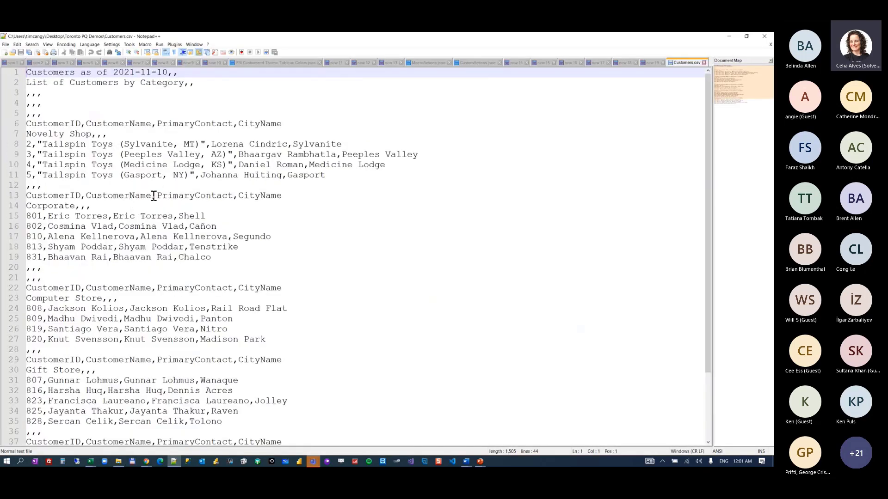
scroll(154, 195, down, 2)
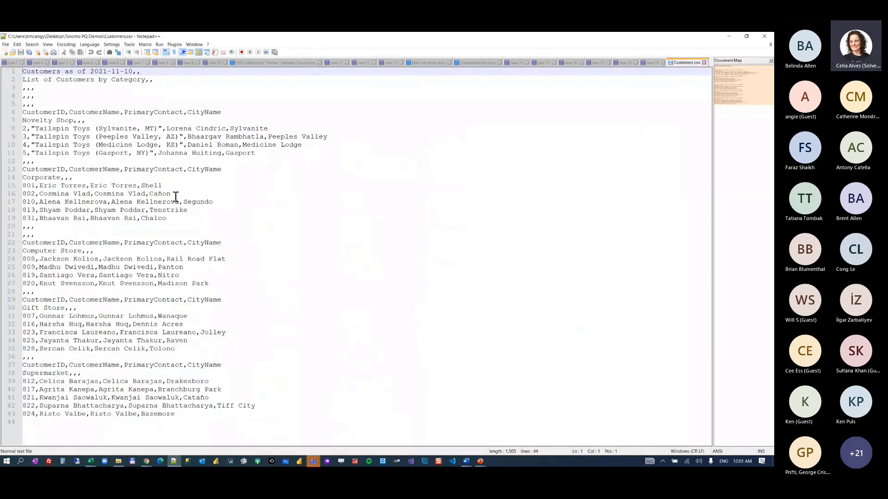
drag(26, 169, 200, 170)
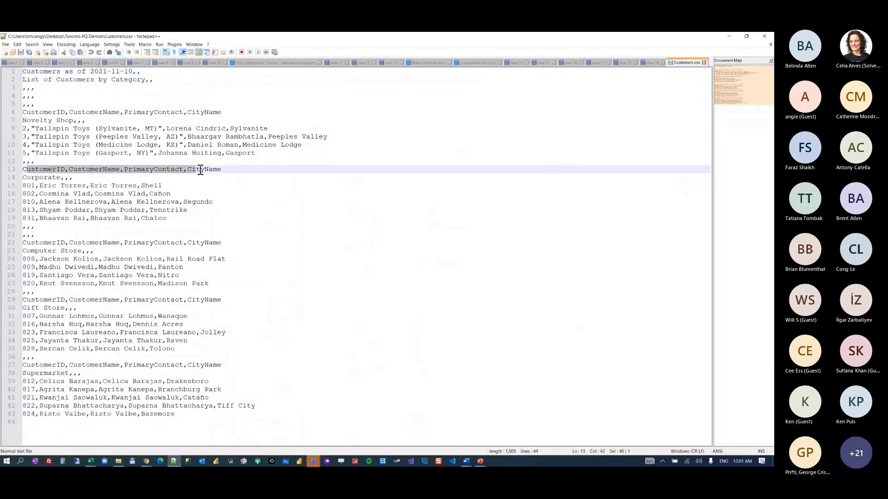
click(222, 238)
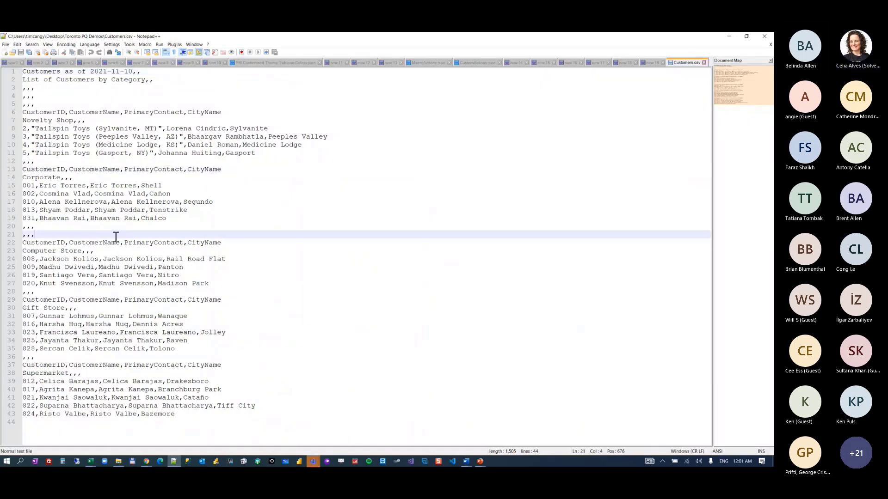
drag(31, 243, 209, 243)
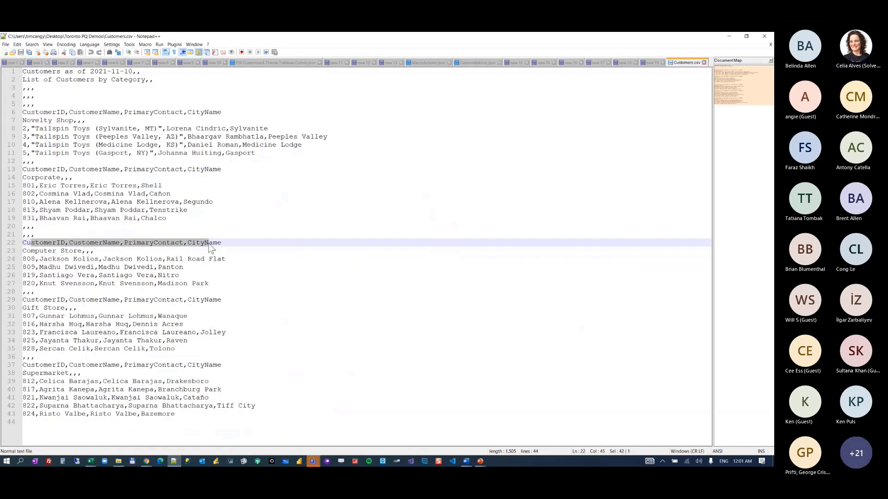
click(763, 36)
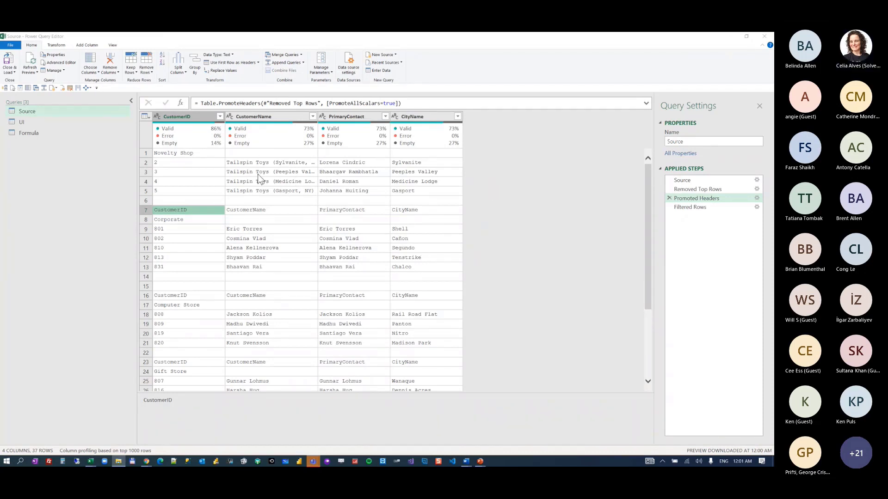
- Inspect the Novelty Shop category row in the Source query's first step and compare the UI query's Source step with the Source query's final output
click(692, 180)
click(170, 207)
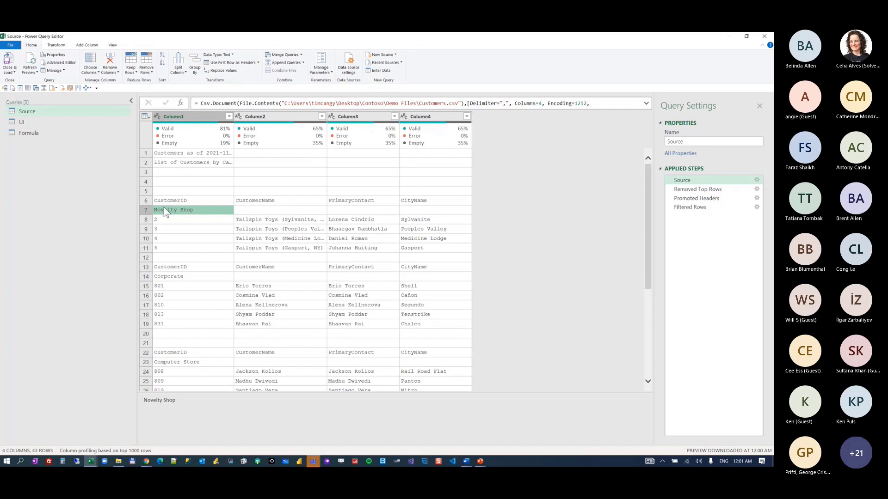
click(59, 119)
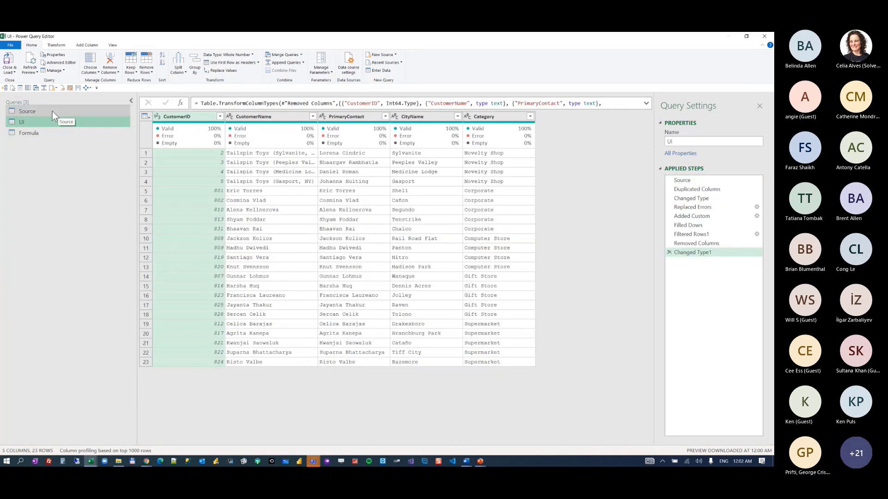
click(697, 179)
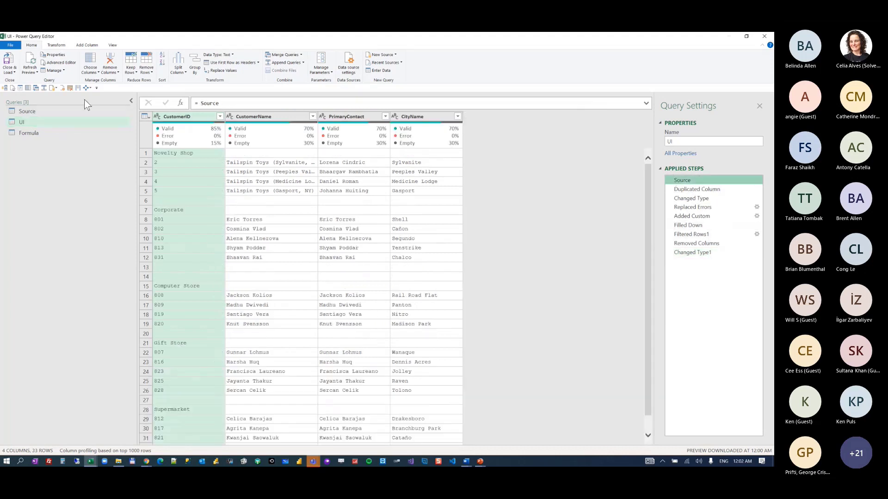
right_click(36, 112)
click(14, 120)
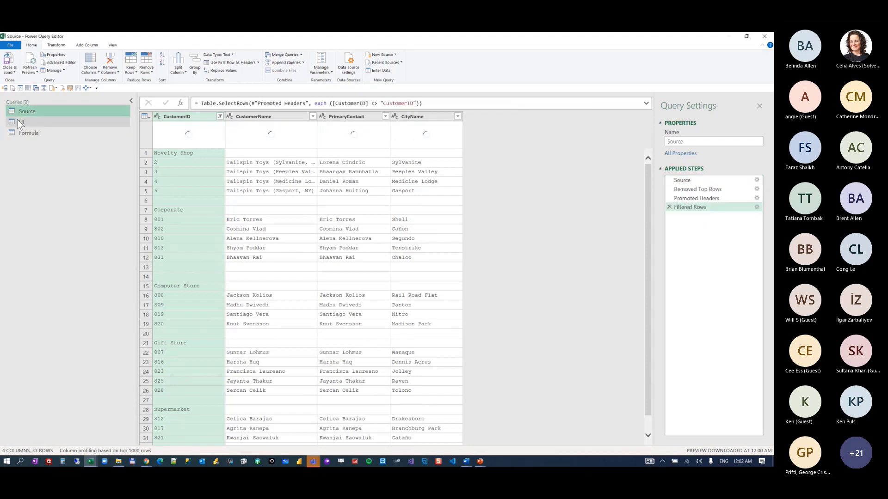
- Review the UI query's Source step and its Duplicated Column step, which copies the CustomerID column
click(18, 121)
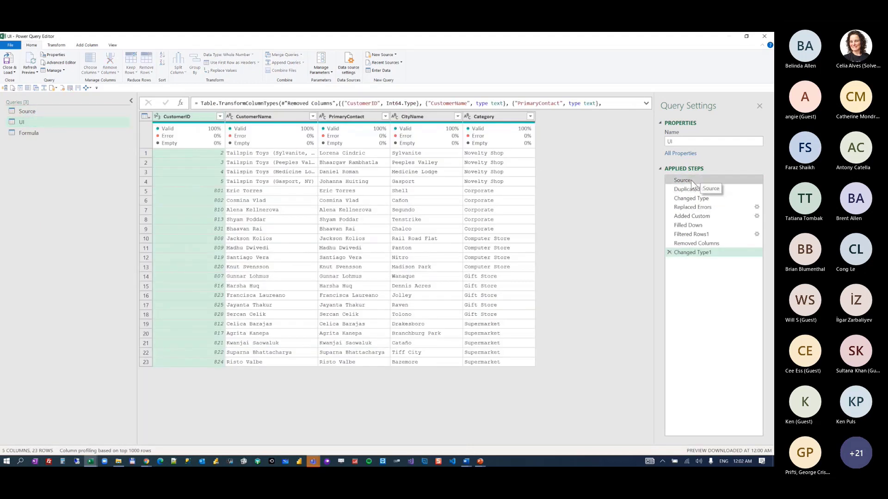
click(692, 180)
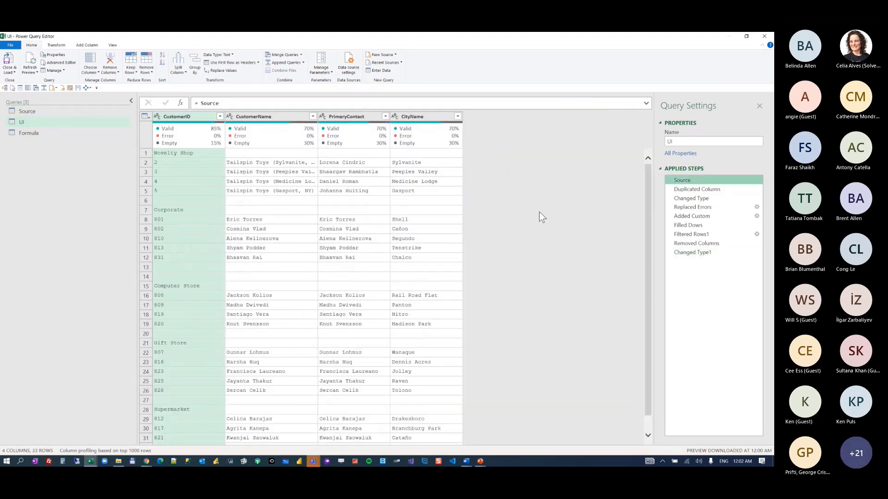
click(688, 189)
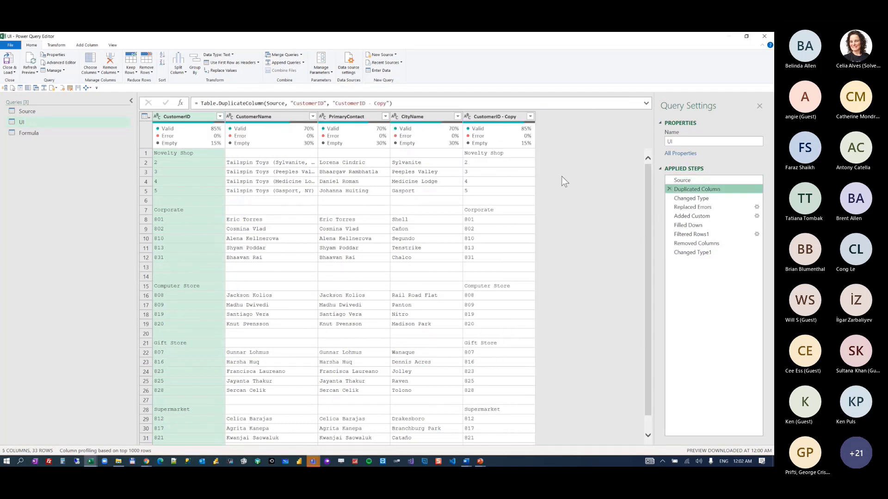
- Review the UI query's Changed Type, Replaced Errors and Added Custom steps, including the settings of the conditional Category column
click(701, 198)
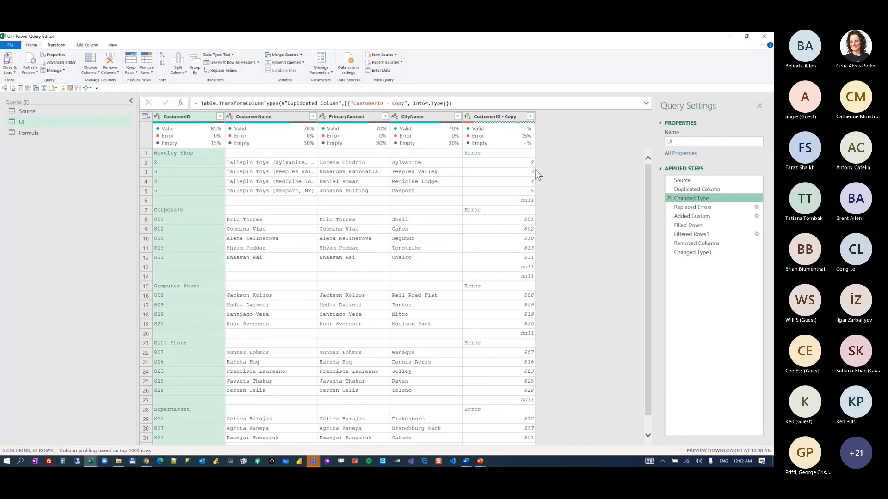
right_click(512, 117)
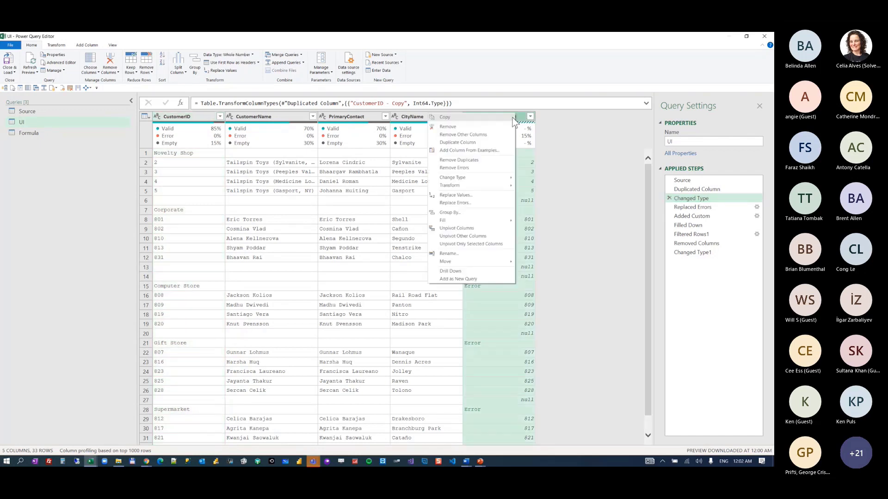
click(687, 207)
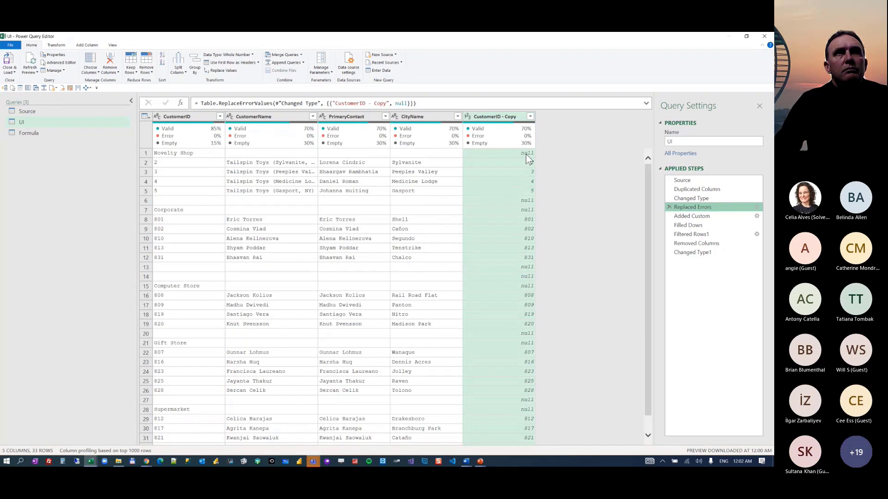
click(690, 216)
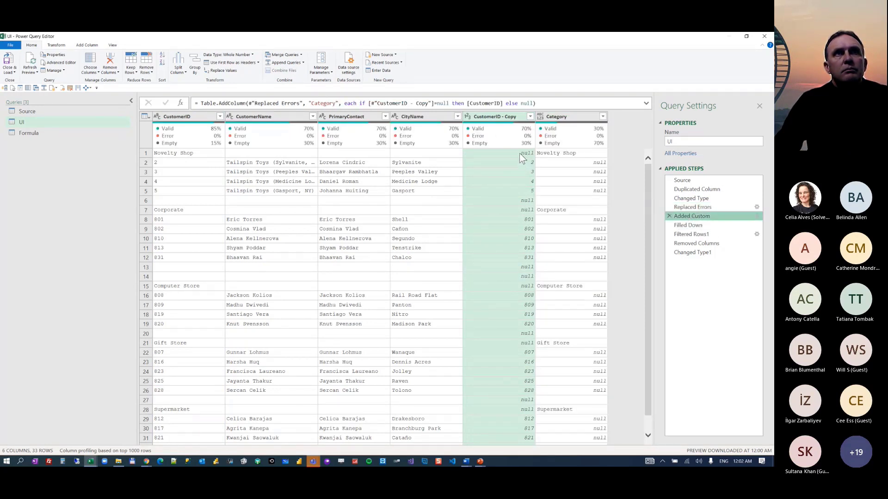
right_click(703, 218)
click(612, 199)
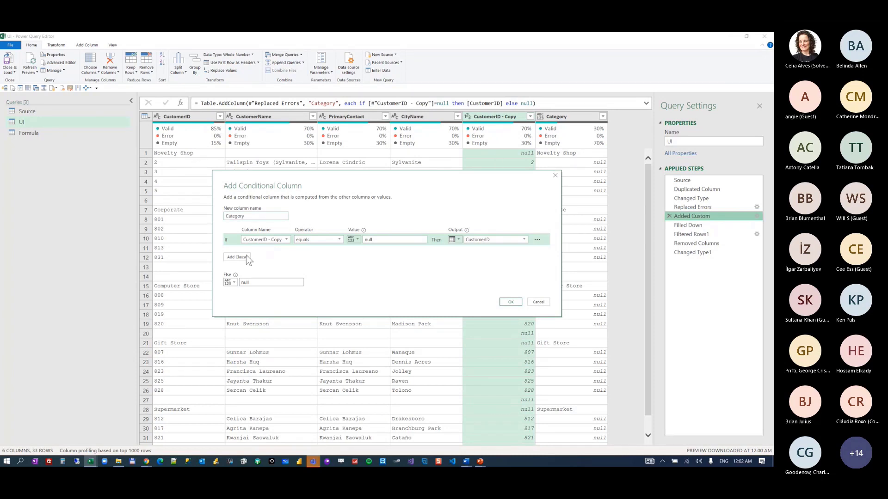
click(537, 303)
- Review the results of the UI query's applied steps from Filled Down through Changed Type1
click(694, 227)
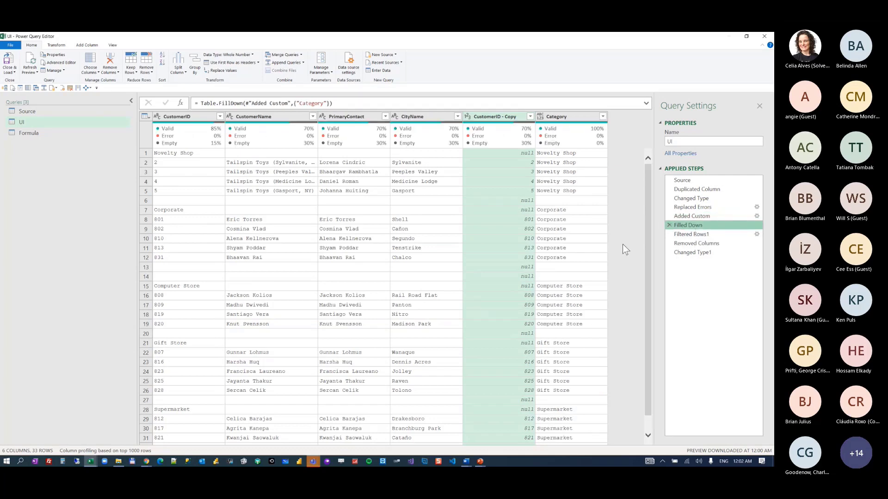
click(686, 235)
click(686, 225)
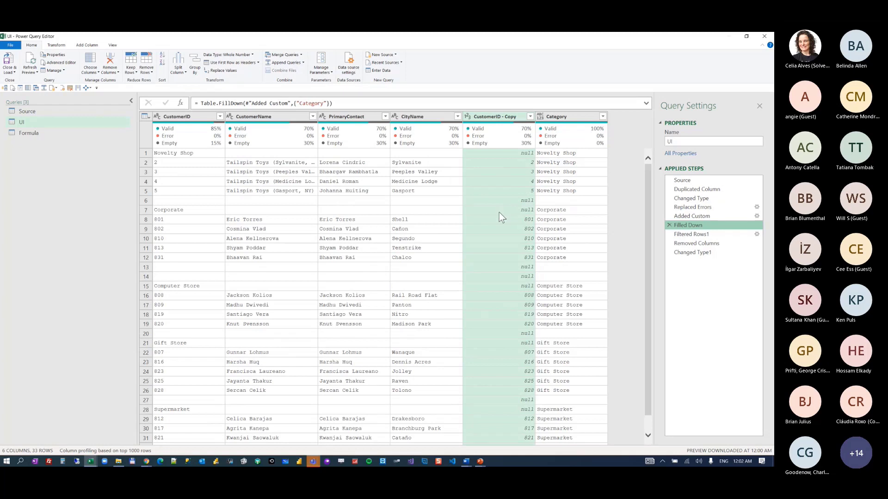
click(689, 232)
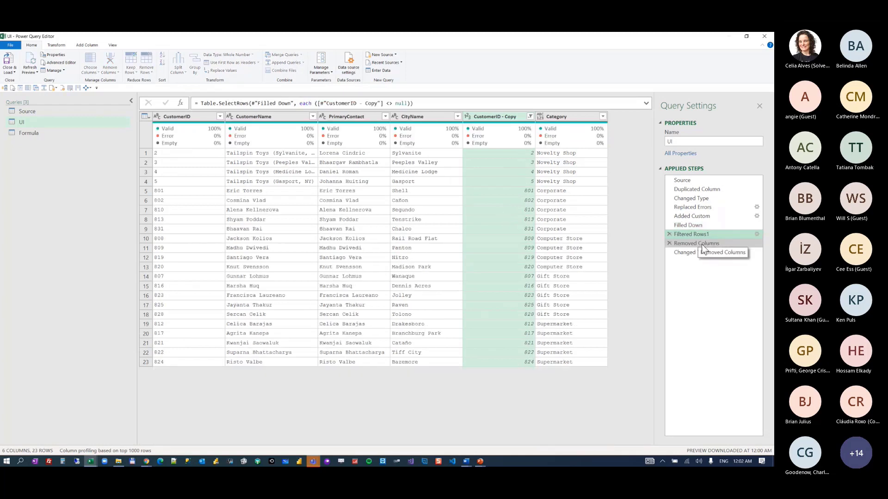
click(701, 244)
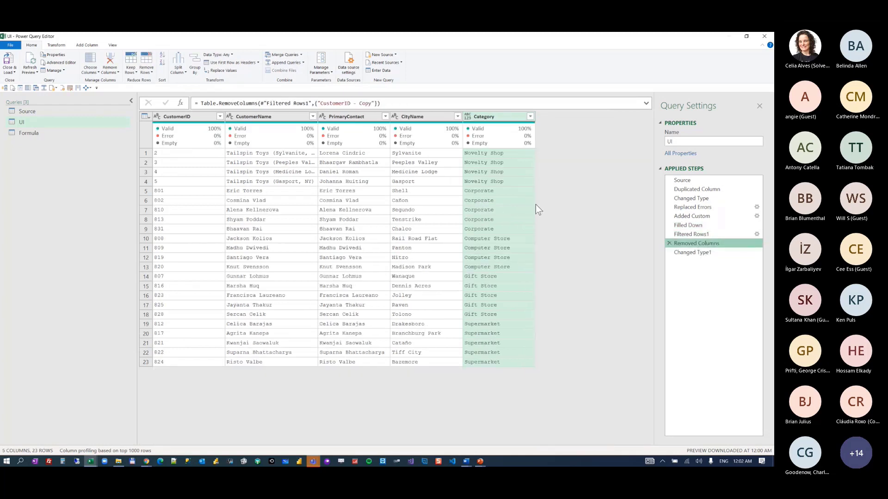
click(701, 252)
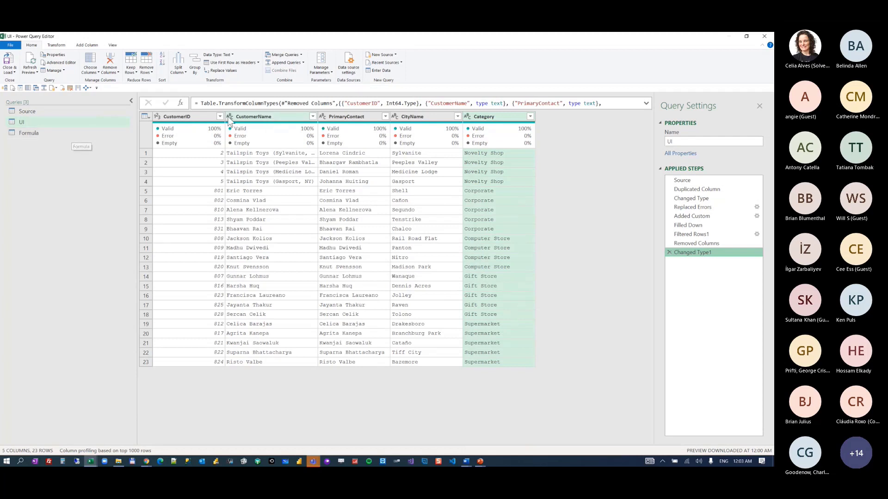
- Create a new query that references the Source query and name it Formula_2
right_click(45, 113)
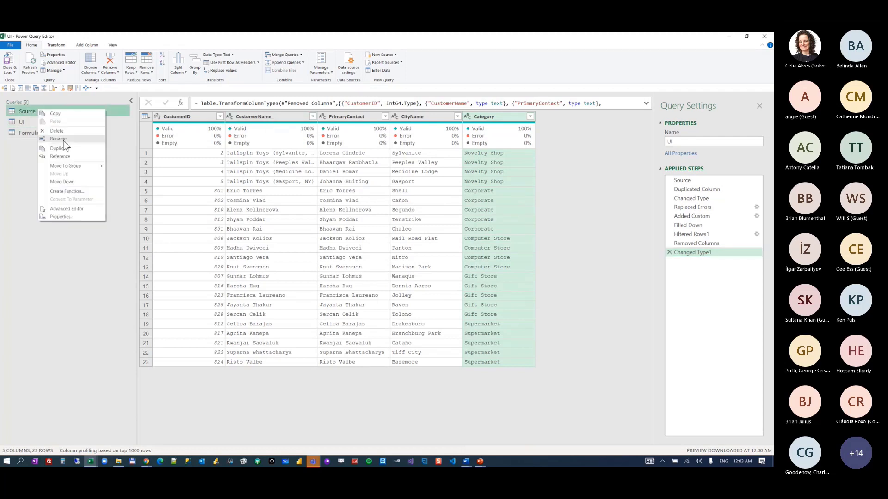
click(73, 158)
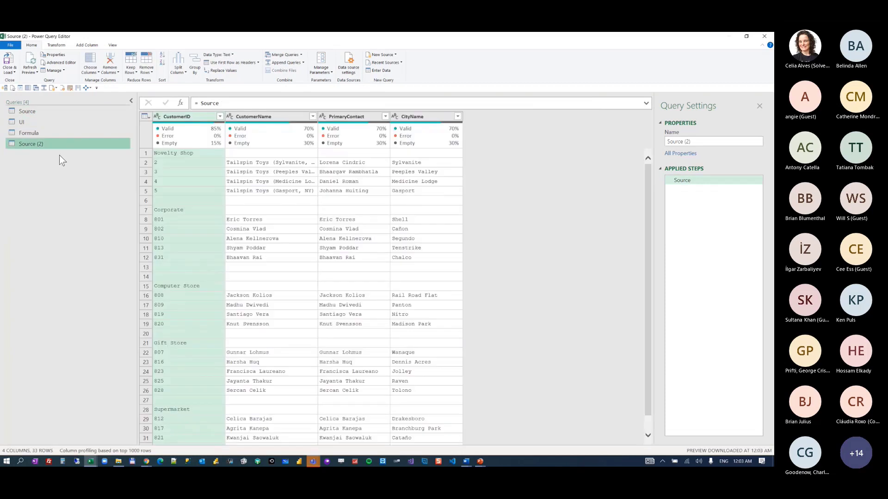
click(693, 141)
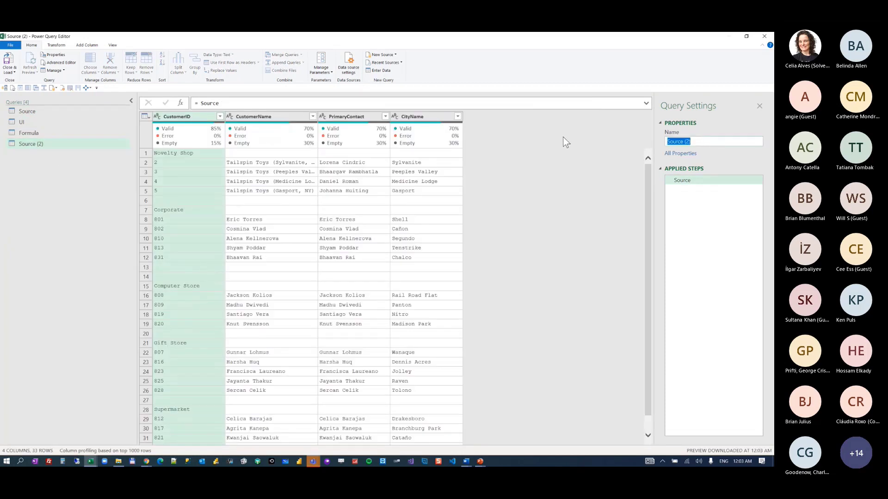
text(Formula_2)
key(Return)
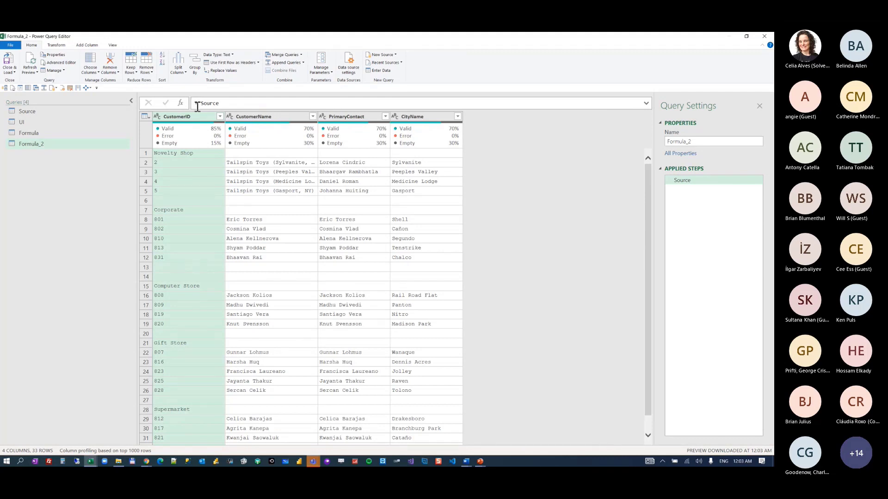
- Add a custom column to Formula_2 with the formula Number.From([CustomerID]), keeping the default column name Custom
click(90, 46)
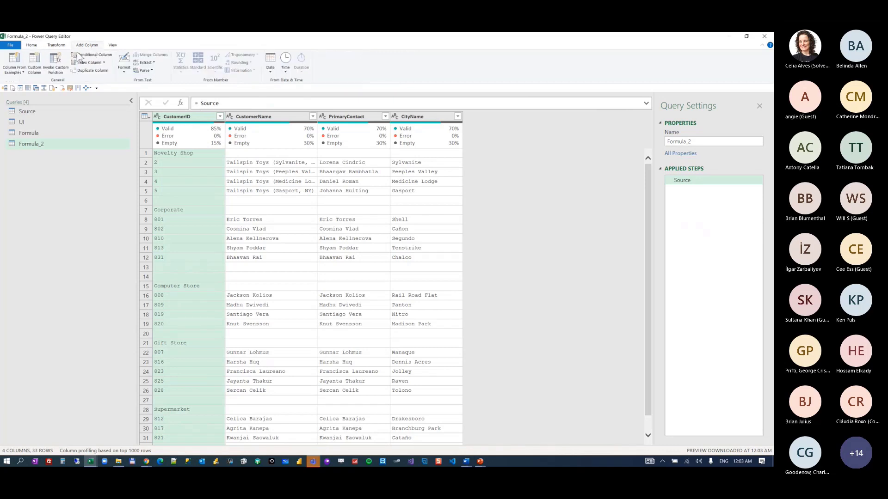
click(36, 61)
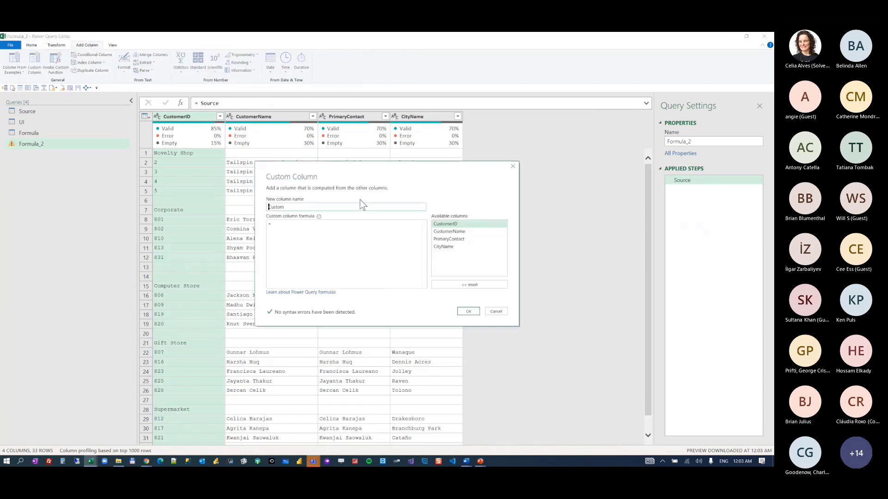
click(361, 235)
text(Numbe)
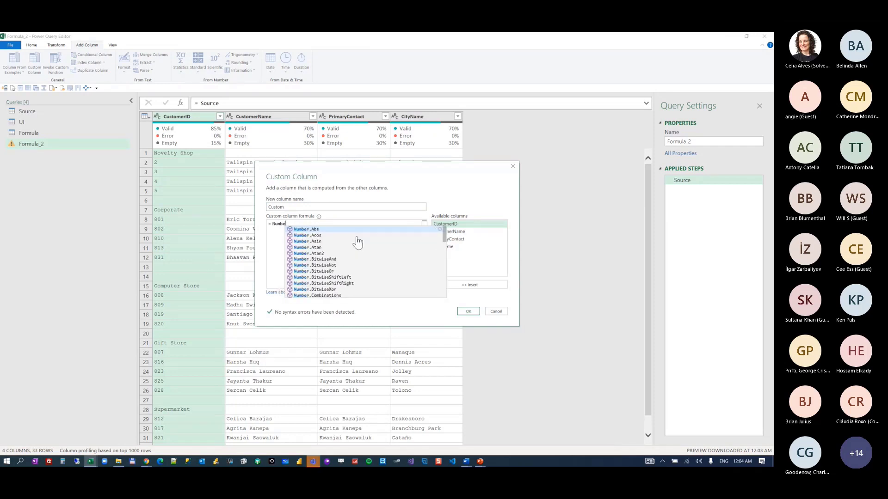
text(r.From()
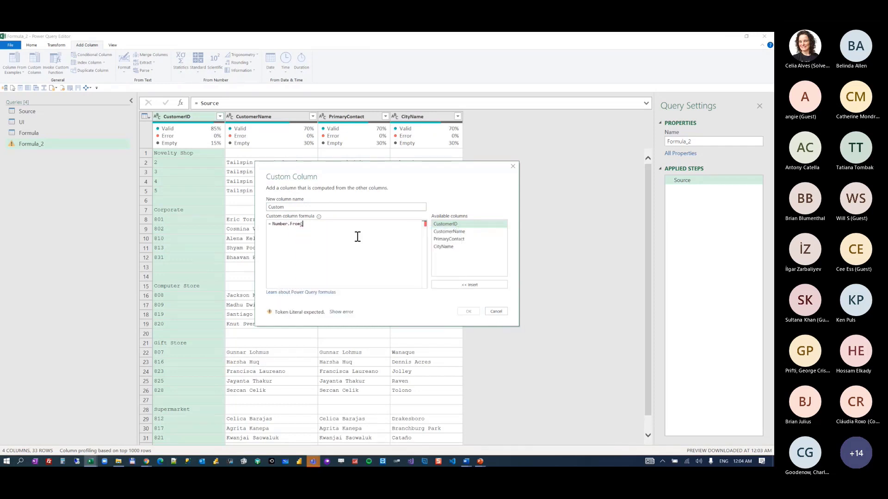
double_click(454, 223)
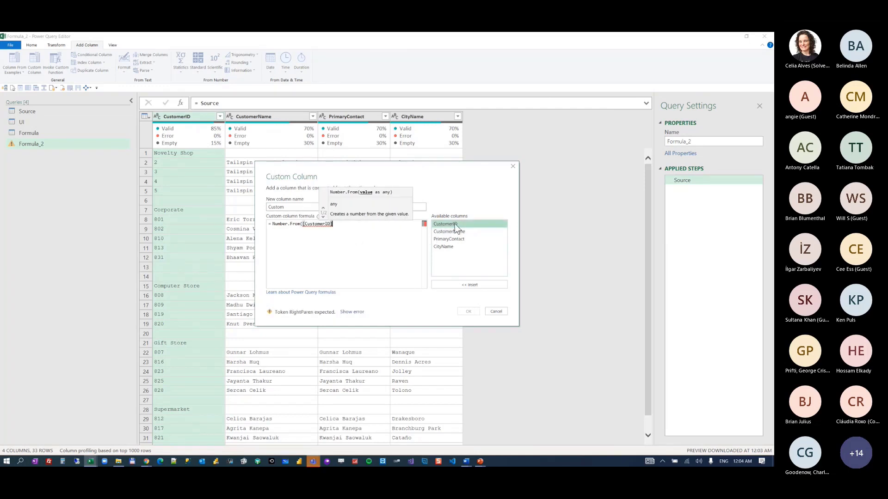
text())
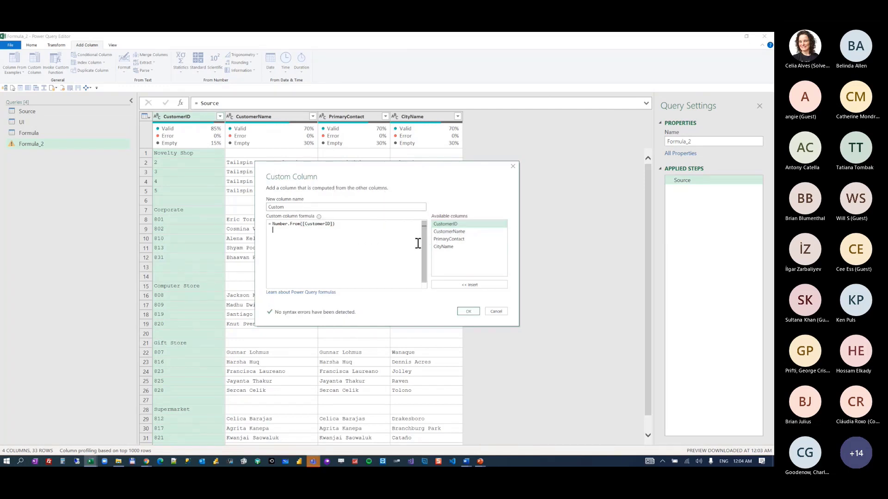
click(468, 311)
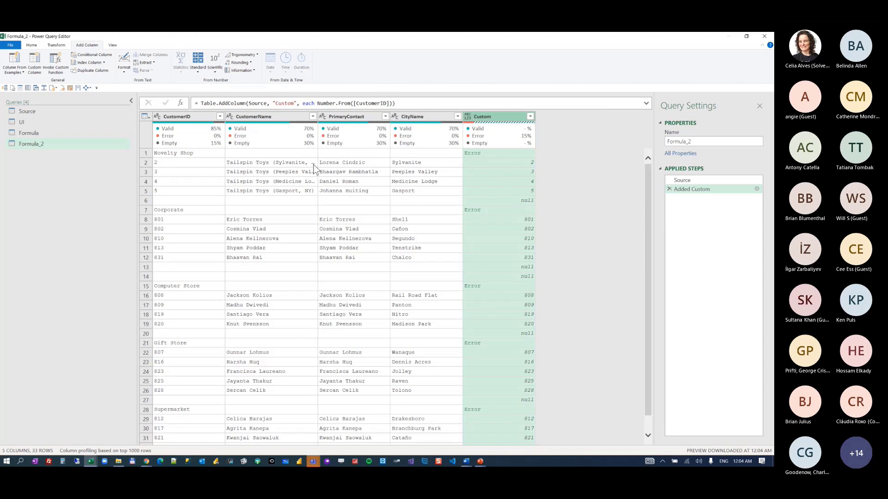
- Compare CustomerID cells with their converted values in the Custom column and inspect the first row's error details
click(199, 165)
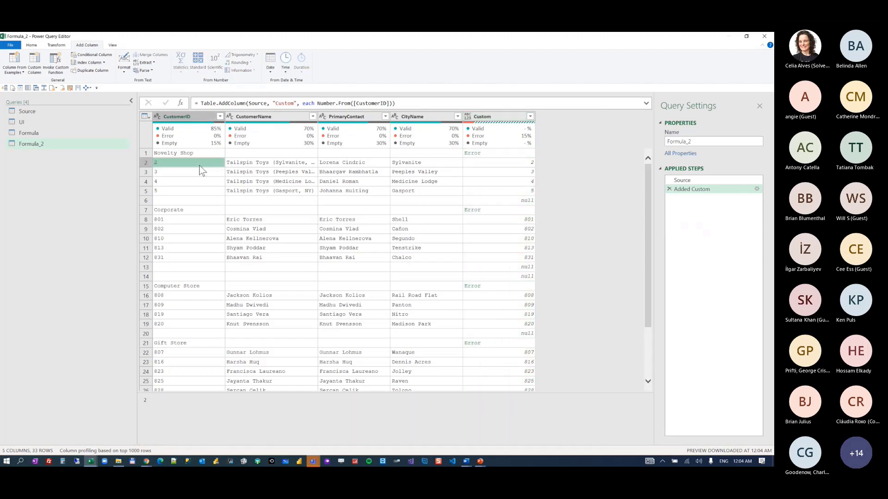
click(174, 173)
click(171, 181)
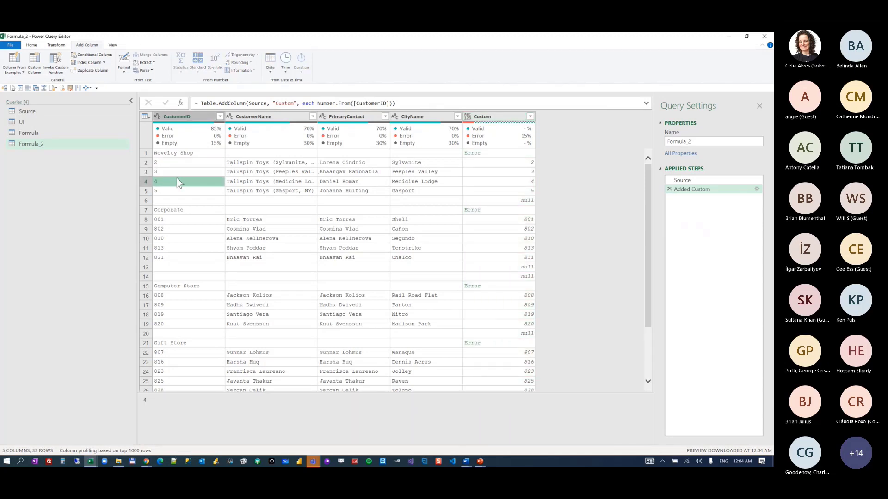
click(481, 154)
click(513, 163)
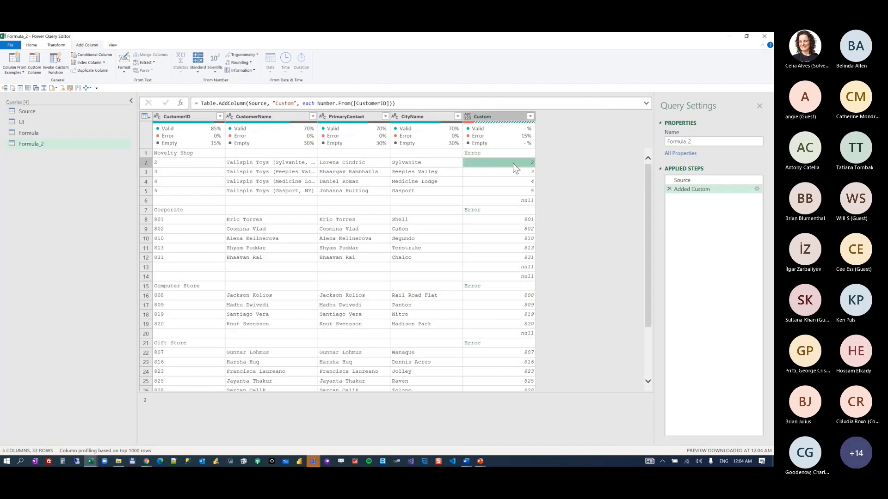
click(209, 155)
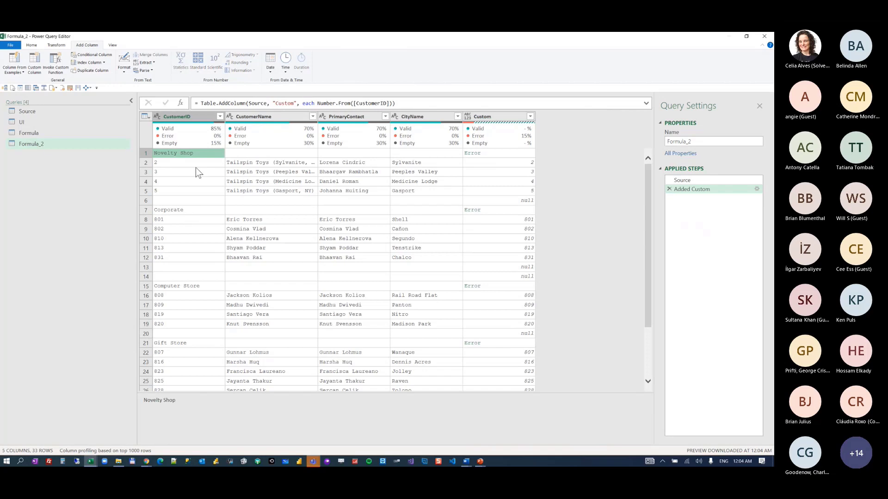
click(499, 154)
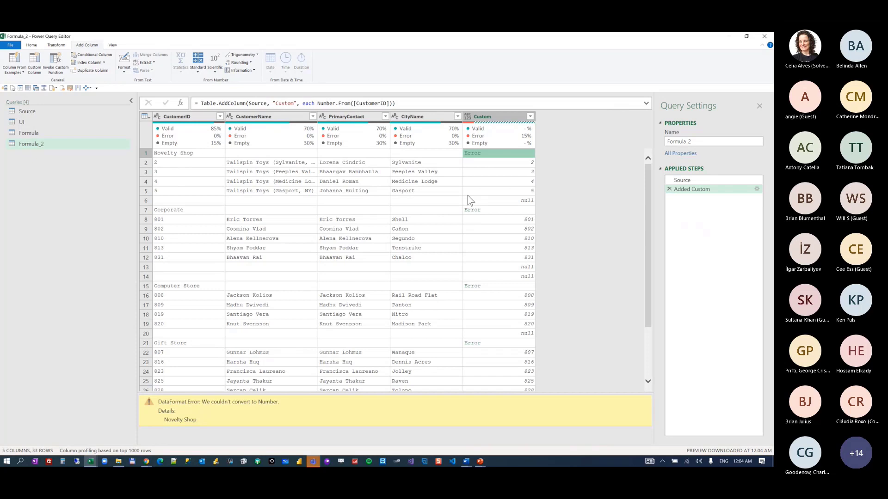
- Change the Custom column's formula to try Number.From([CustomerID]) otherwise null and check its first two rows
right_click(680, 189)
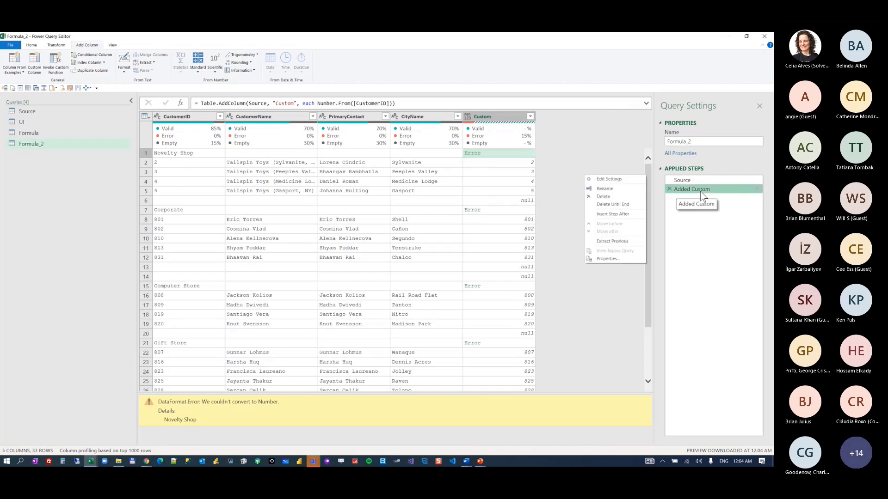
key(Escape)
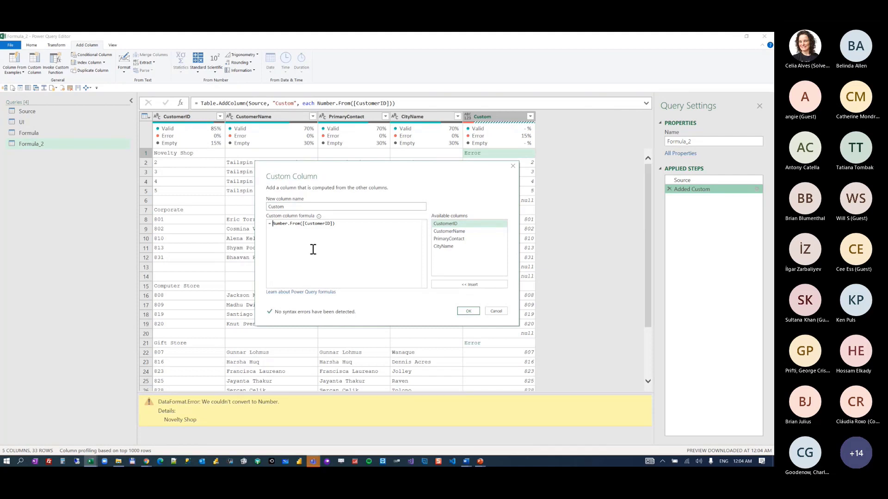
scroll(313, 250, up, 2)
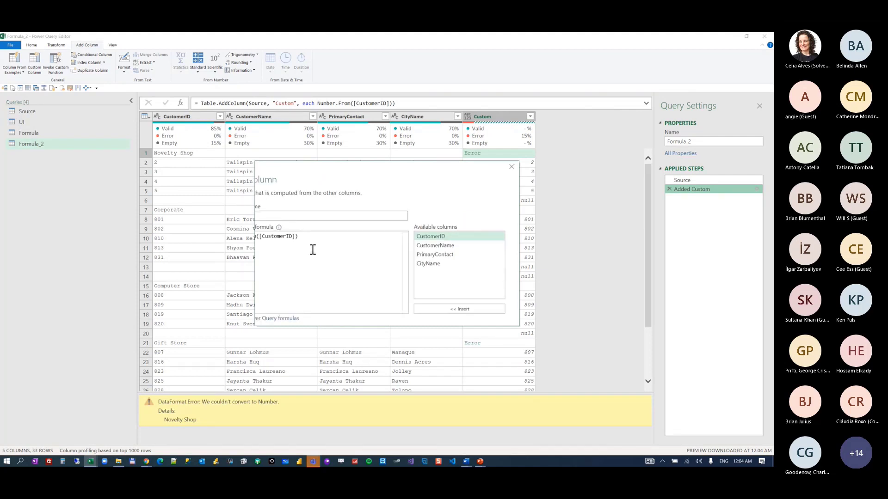
scroll(330, 276, down, 2)
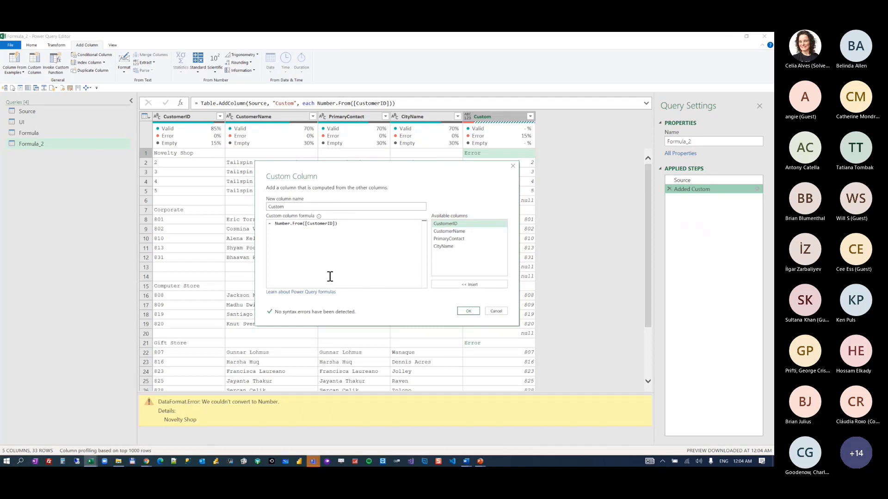
text(try)
click(359, 223)
text(othe)
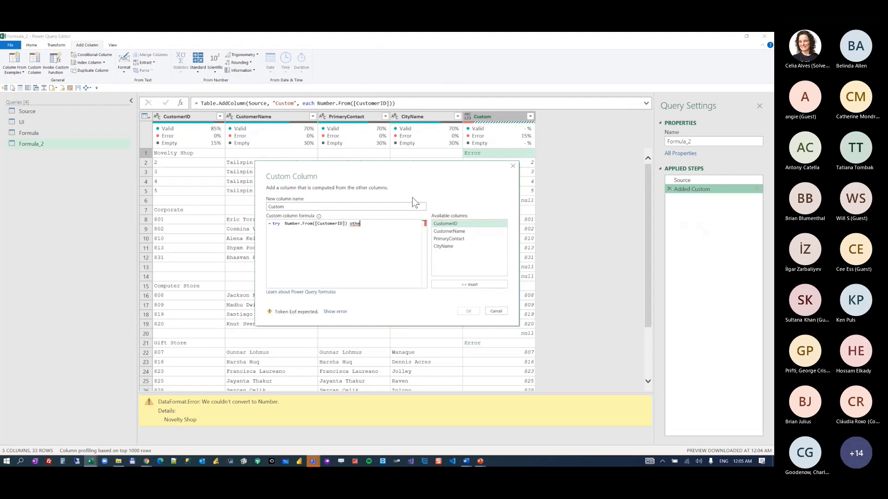
text(rwise null)
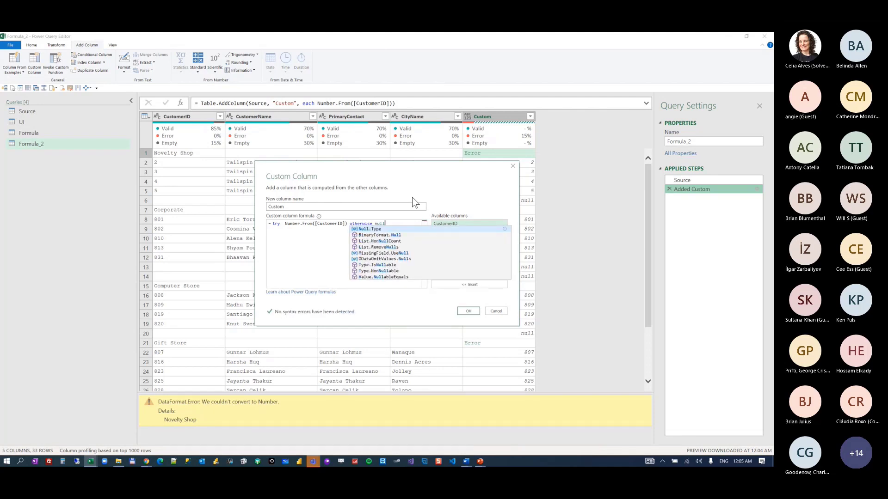
click(467, 308)
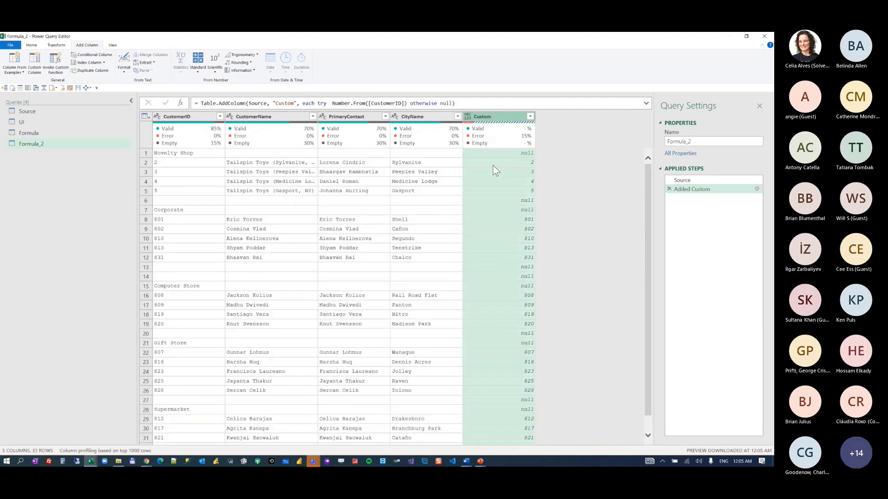
click(467, 162)
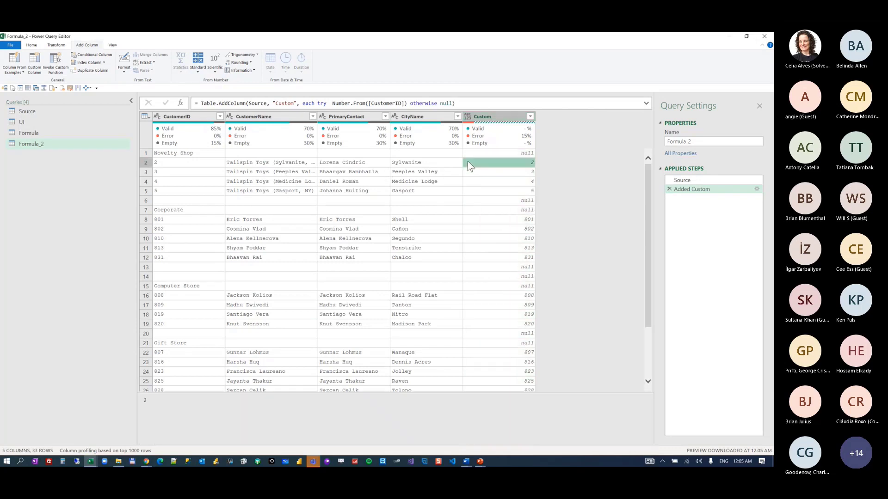
click(492, 153)
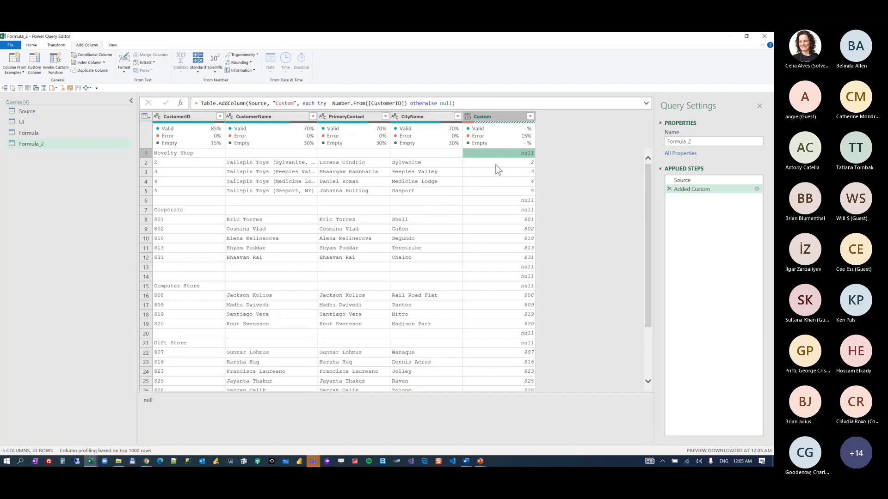
- Edit the Custom column's formula to start with if (try Number.From([CustomerID]) otherwise null) = null
click(495, 164)
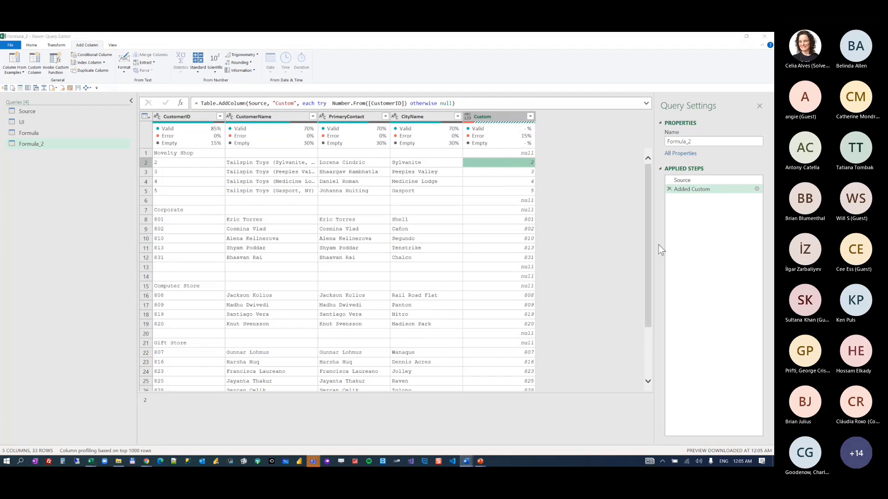
right_click(691, 189)
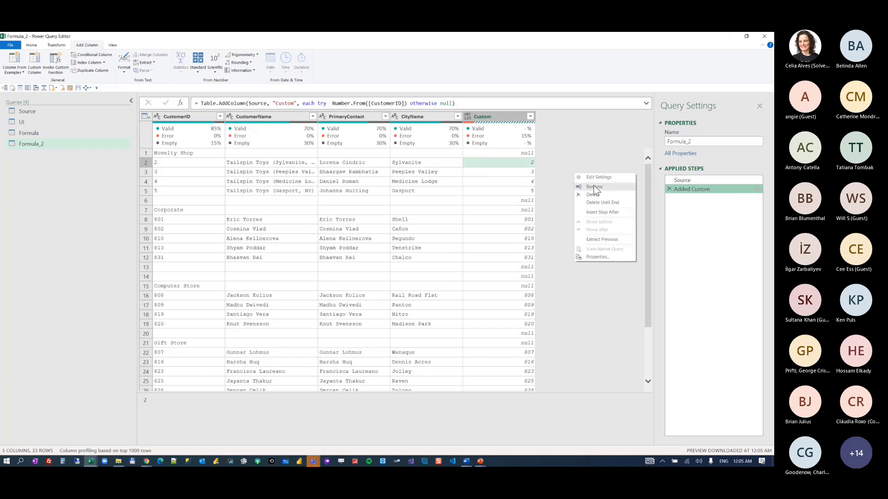
click(598, 177)
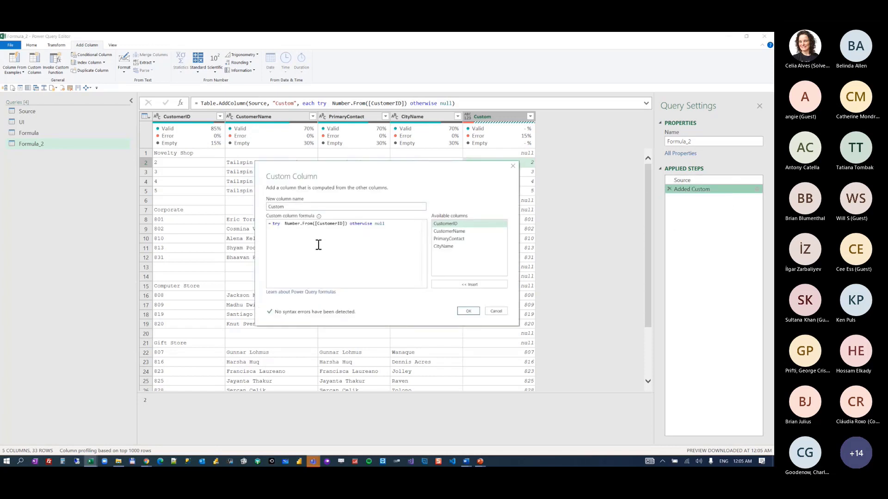
text(if)
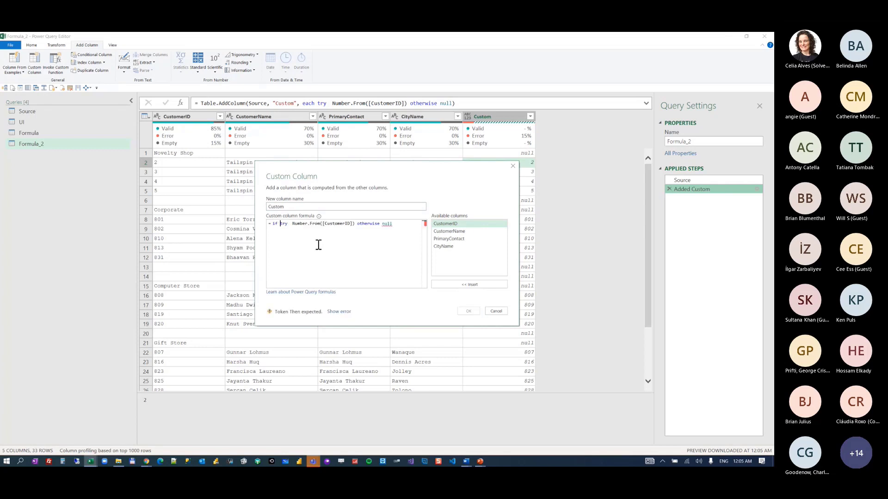
key(Return)
text(()
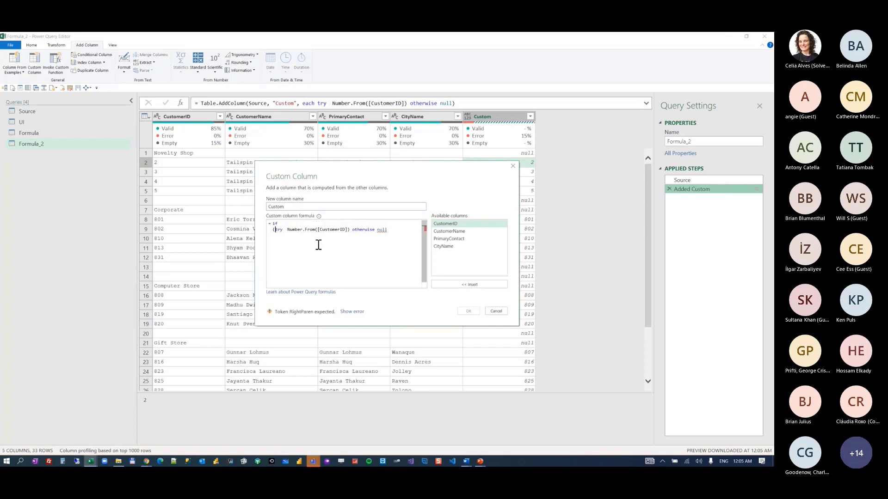
click(387, 230)
text())
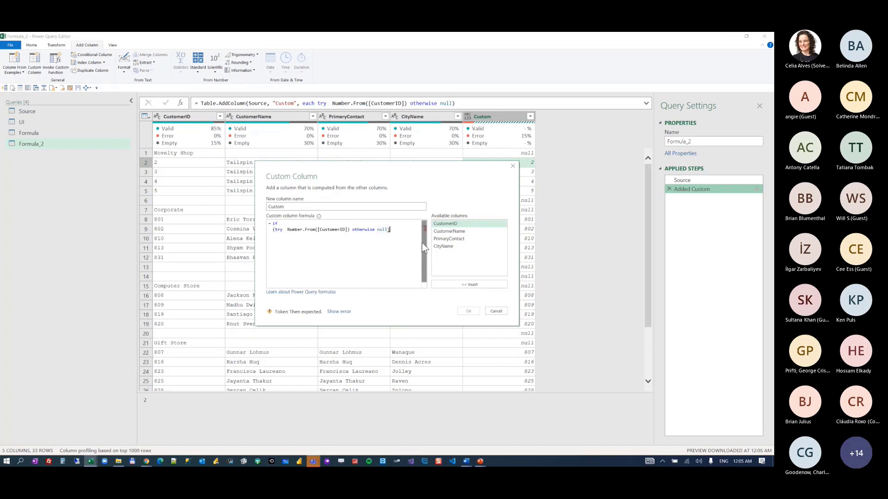
text( = null)
key(Return)
- Complete the custom column's condition with then [CustomerID] else null and apply the formula
text(then)
double_click(453, 225)
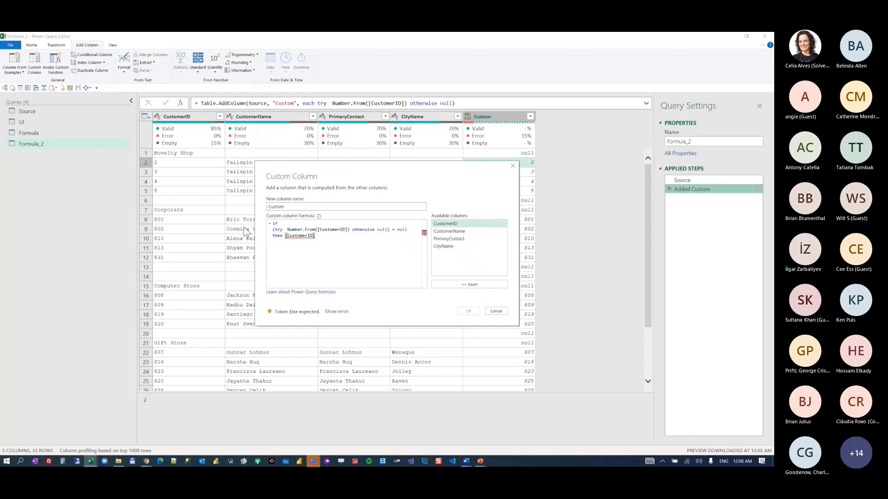
key(Return)
text(else null)
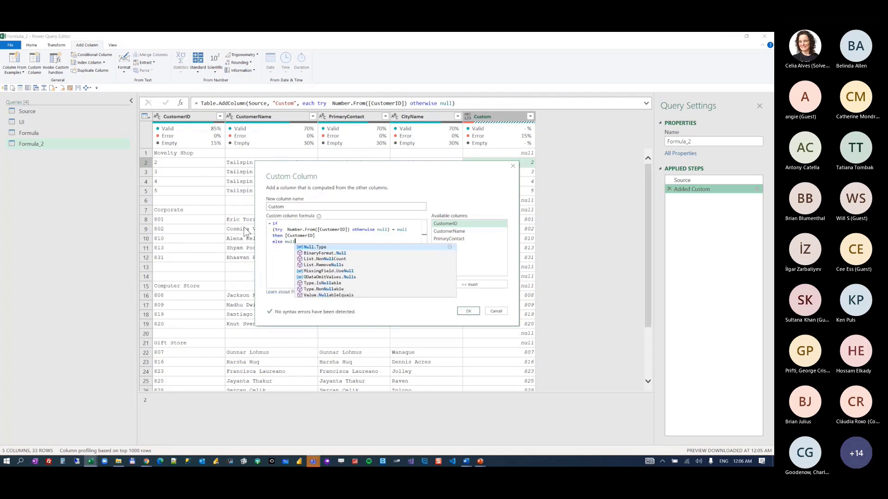
click(317, 227)
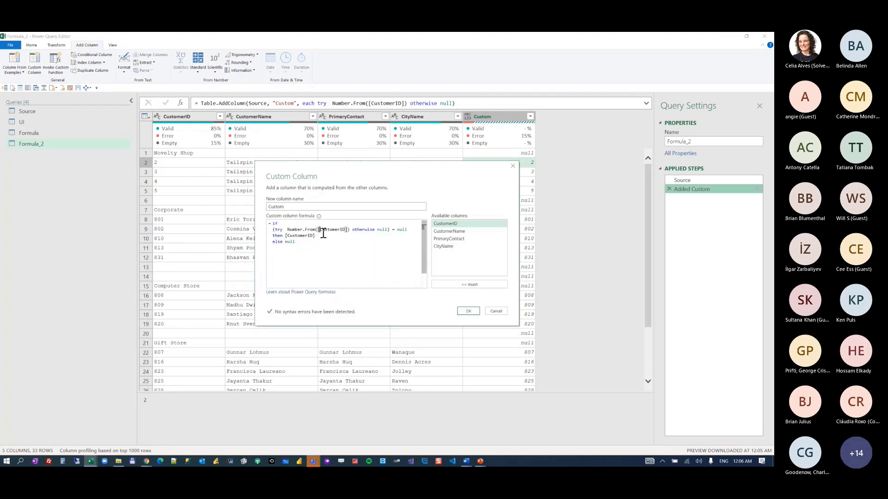
click(468, 311)
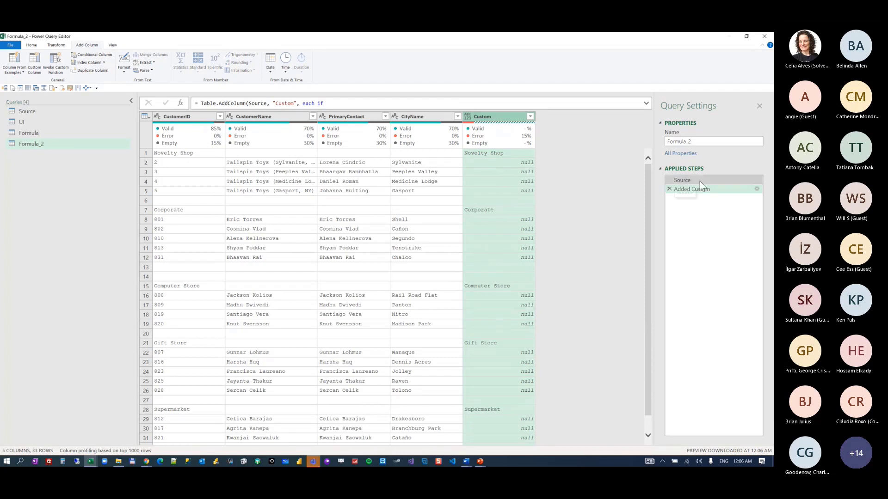
- Rename the custom column as Category within its Added Custom step
right_click(695, 192)
click(603, 178)
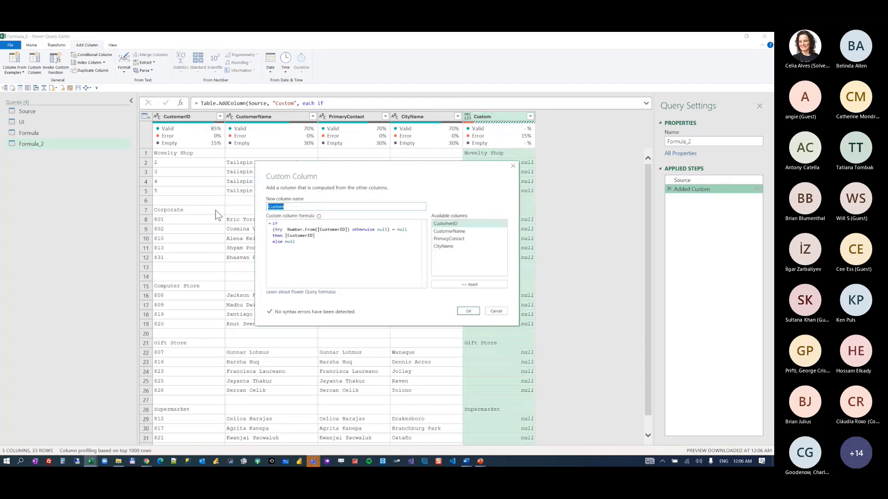
text(Category)
key(Return)
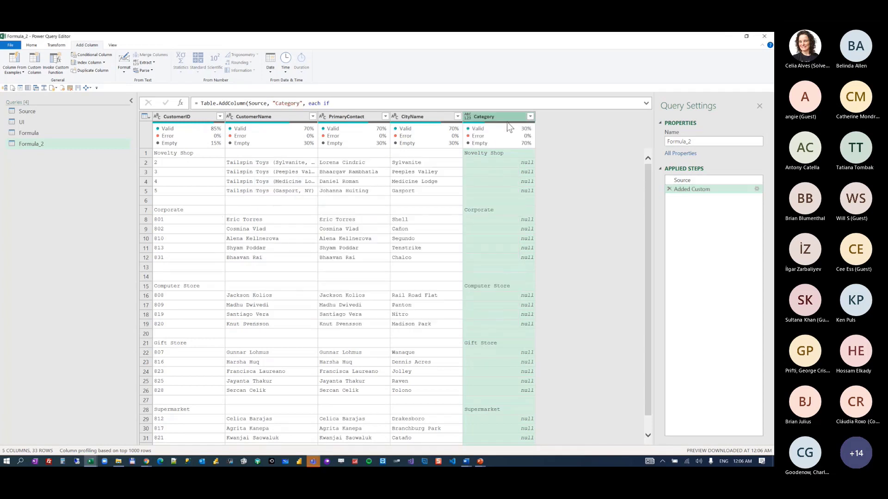
- Fill the Category column down and filter out the rows with a blank CityName
right_click(506, 118)
mouse_move(465, 231)
click(514, 230)
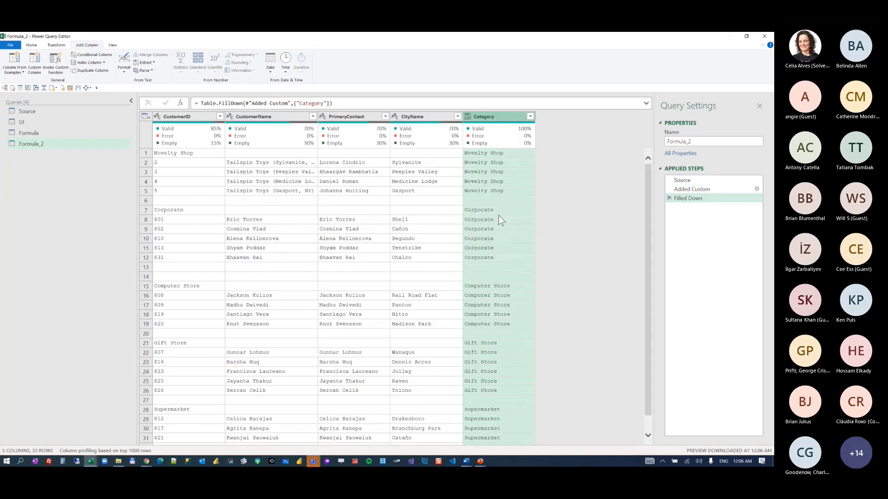
click(458, 116)
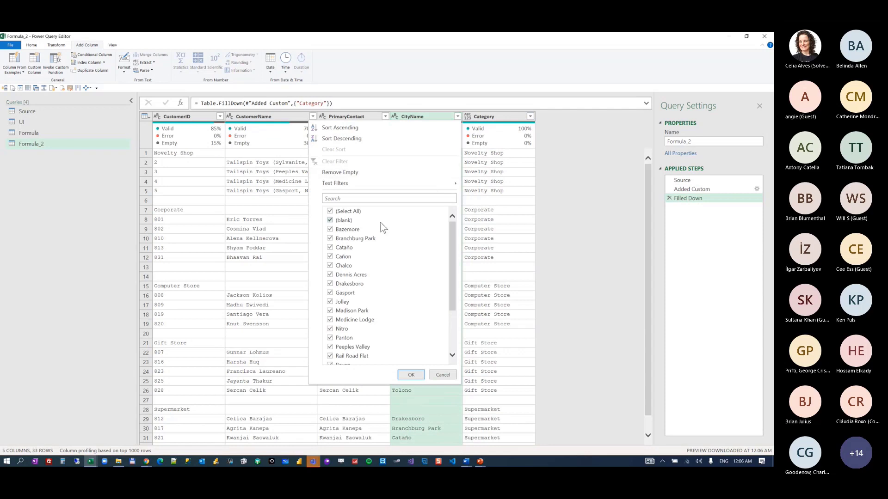
click(414, 371)
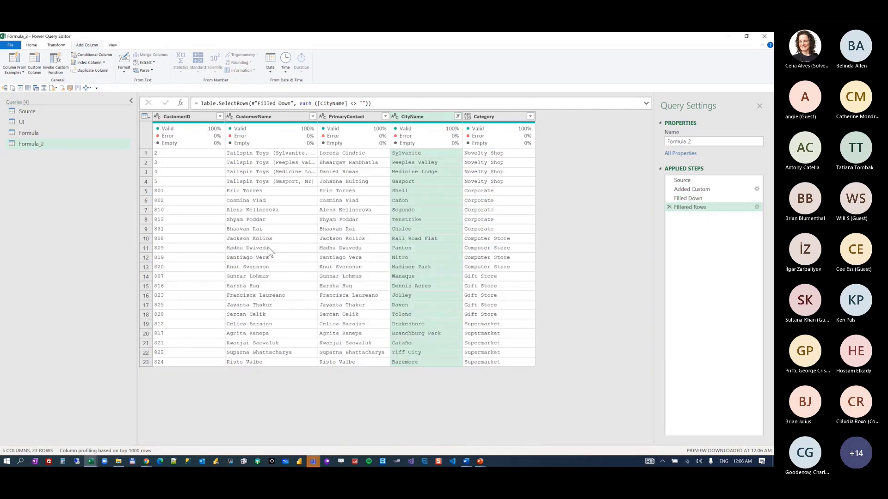
- Compare the UI query's result and applied steps with Formula_2, and review the Category formula without changing it
click(40, 122)
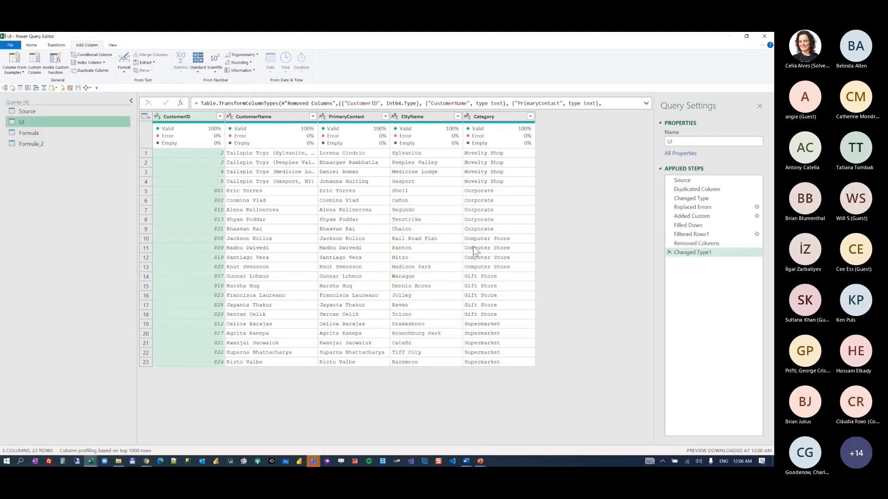
click(51, 145)
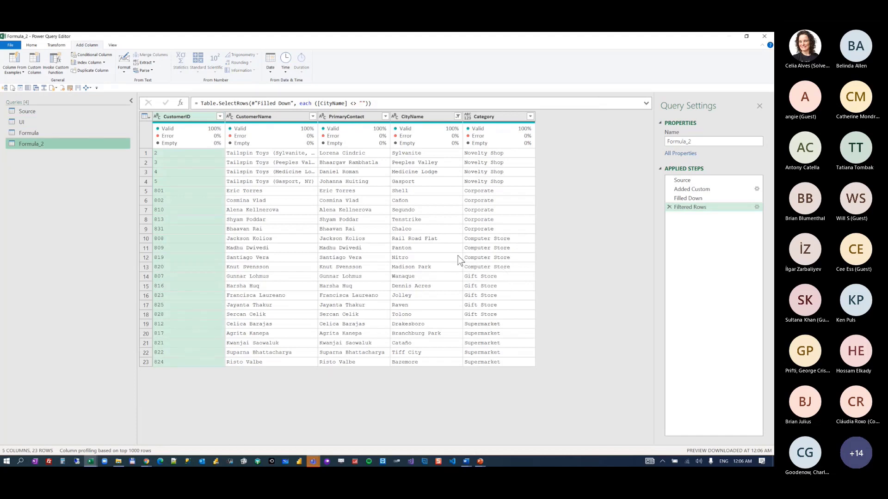
click(689, 188)
right_click(689, 190)
click(591, 176)
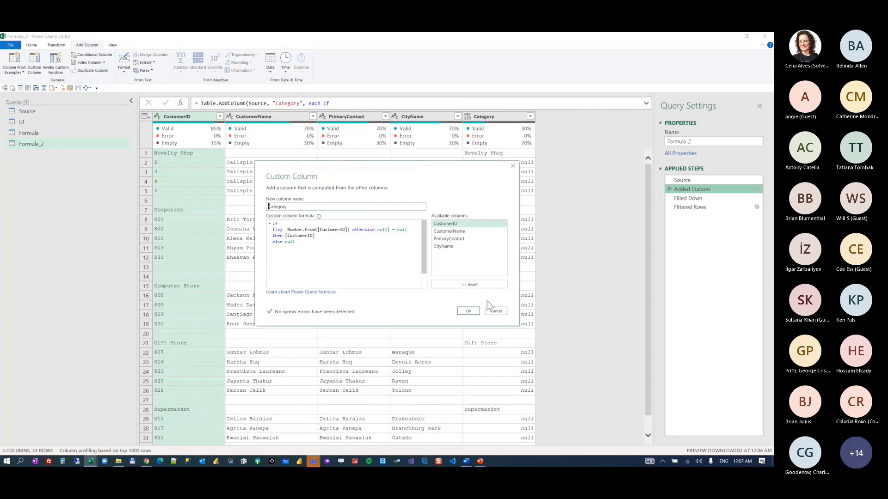
click(501, 309)
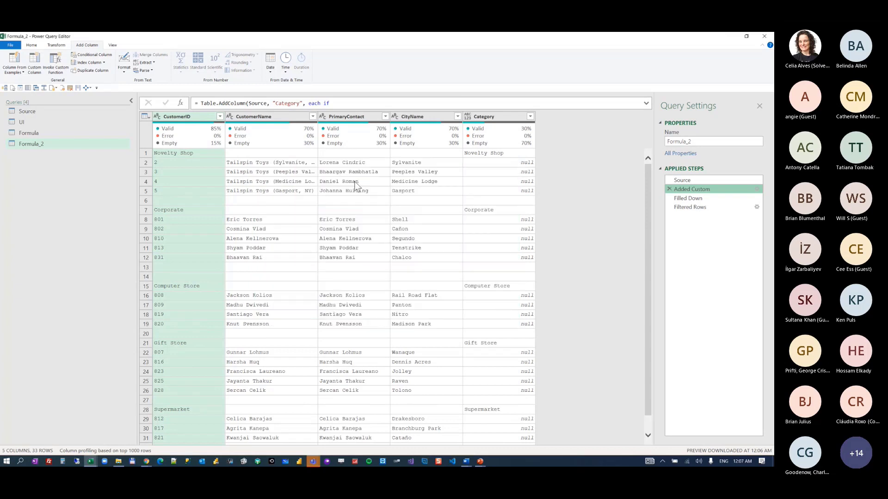
- Review the Formula query's Added Custom, Filled Down and Filtered Rows steps, and compare them with Formula_2's Category formula
click(65, 132)
click(690, 187)
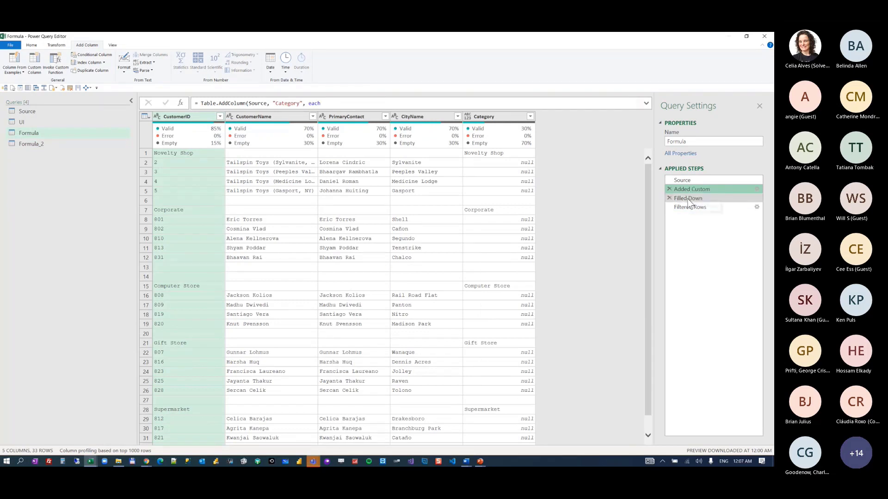
click(689, 197)
click(687, 207)
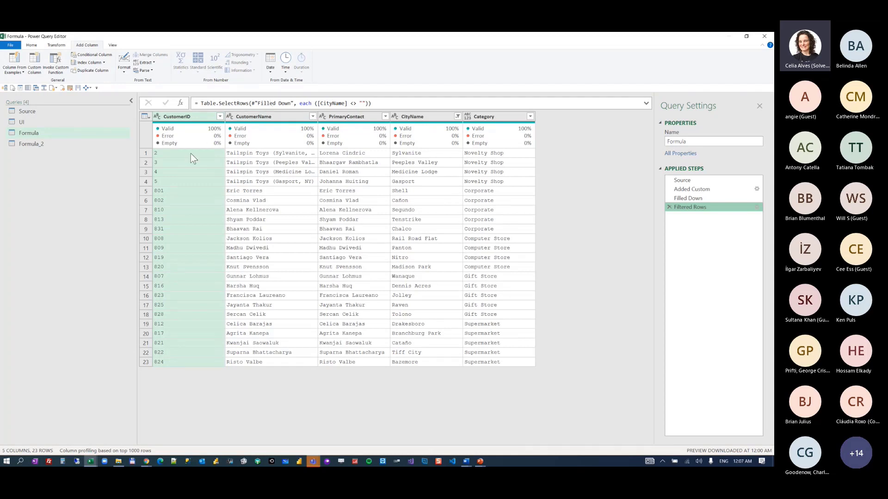
click(77, 147)
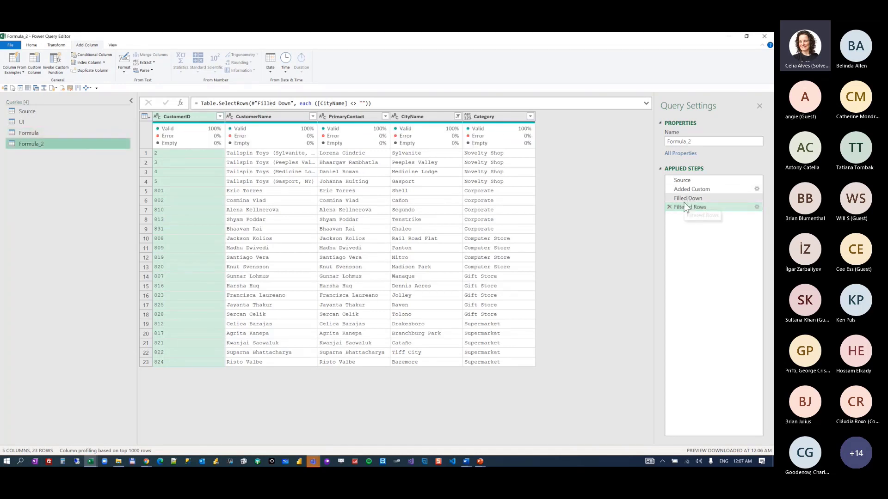
right_click(689, 191)
click(601, 179)
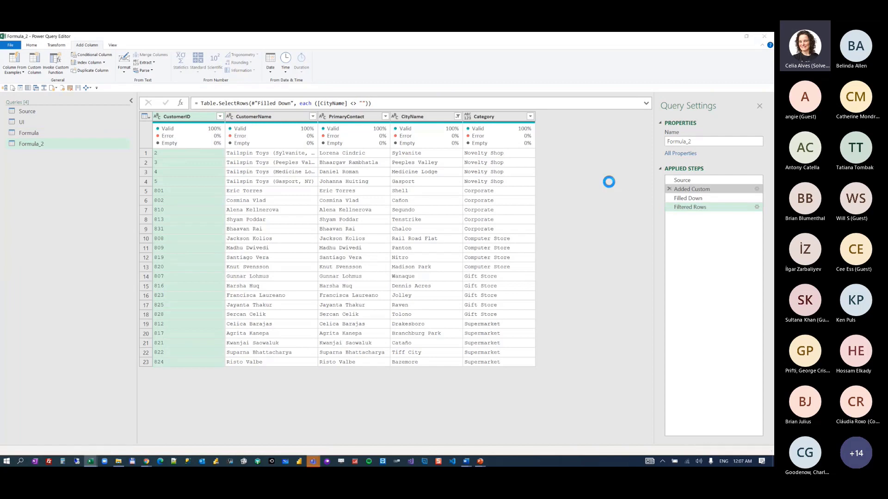
click(357, 249)
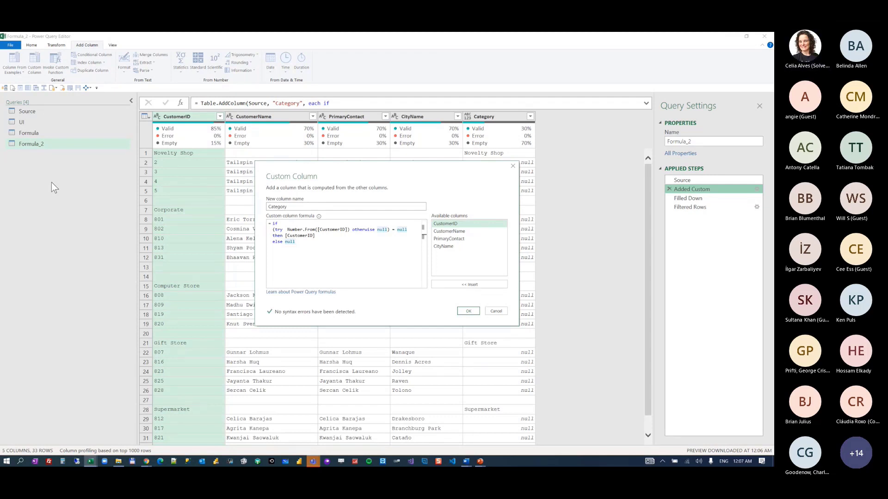
click(496, 312)
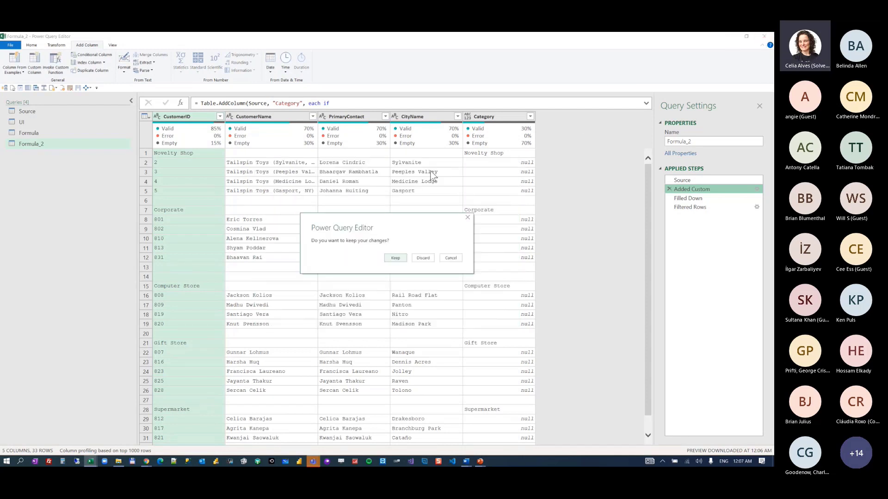
- Keep the query changes to load Formula_2 to a worksheet, and switch to the D2.2_Remove_Replace_IFERROR workbook
click(394, 258)
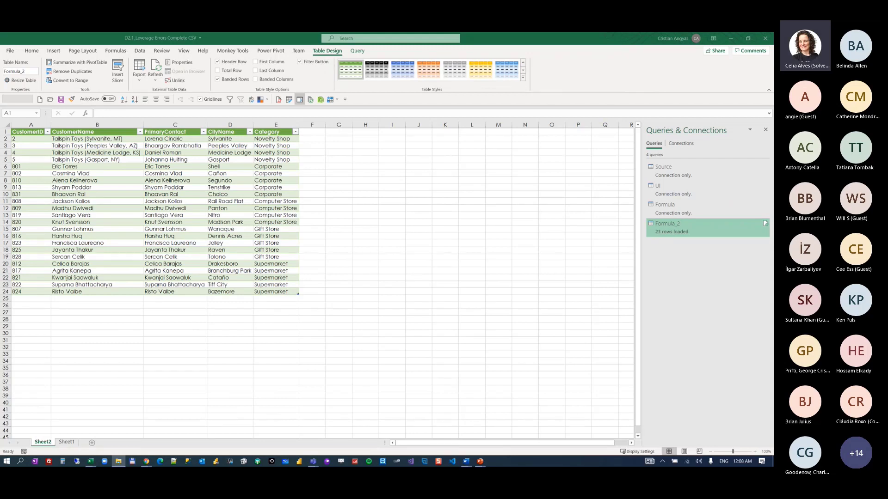
key(alt+Tab)
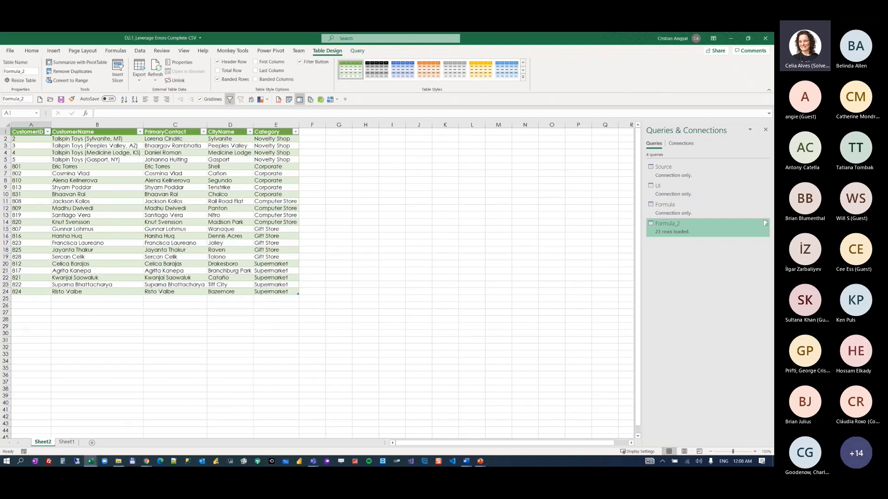
key(alt+Tab)
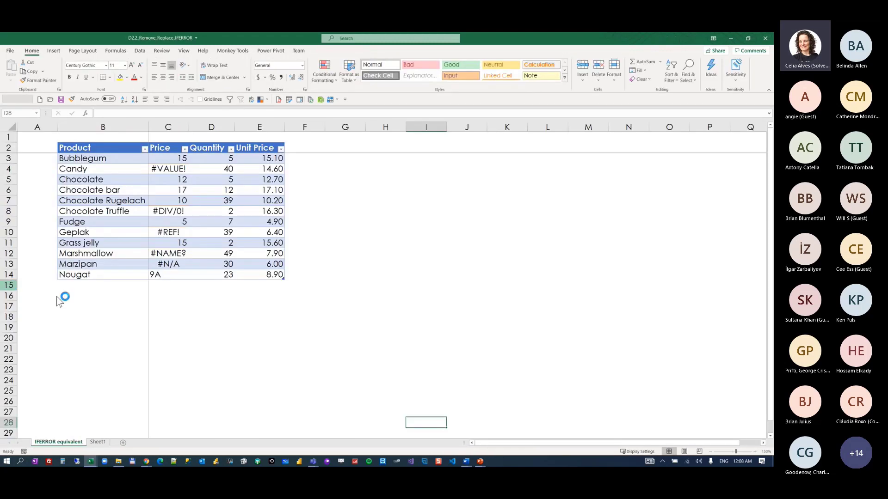
click(164, 324)
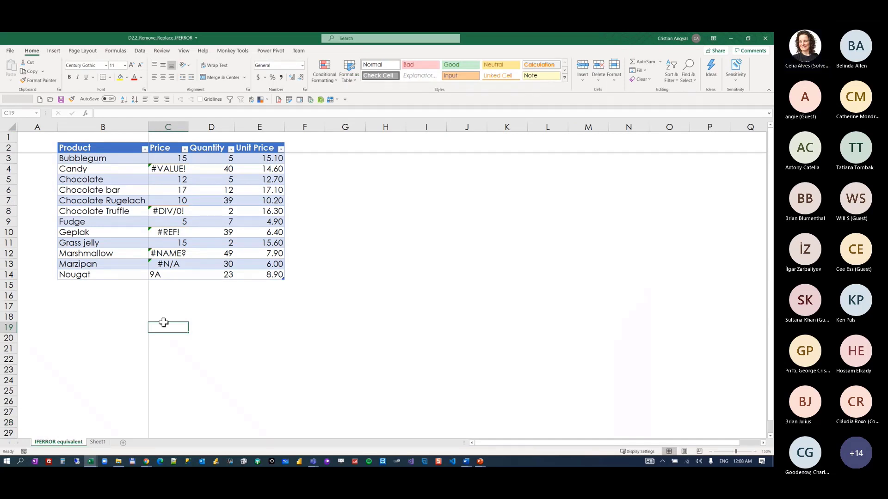
click(215, 324)
- Show the workbook's queries, open Transactions in the Power Query Editor with the queries list expanded, and view its Source step
click(109, 191)
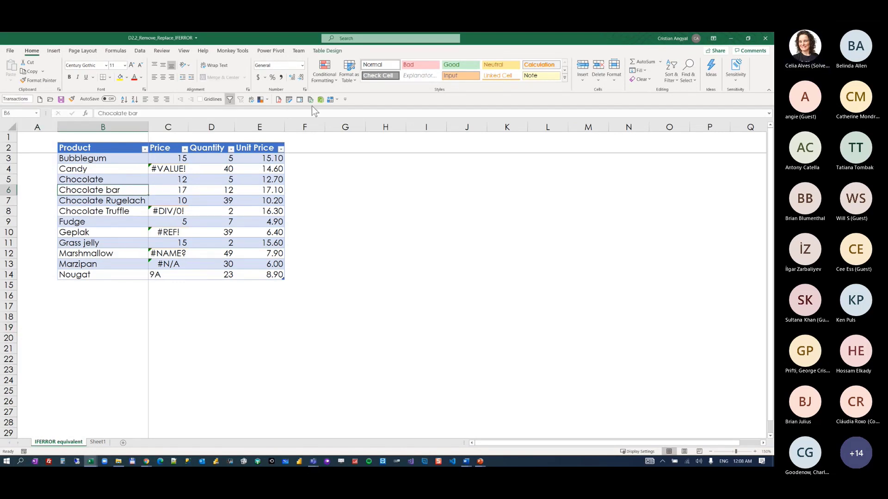
click(299, 100)
right_click(264, 181)
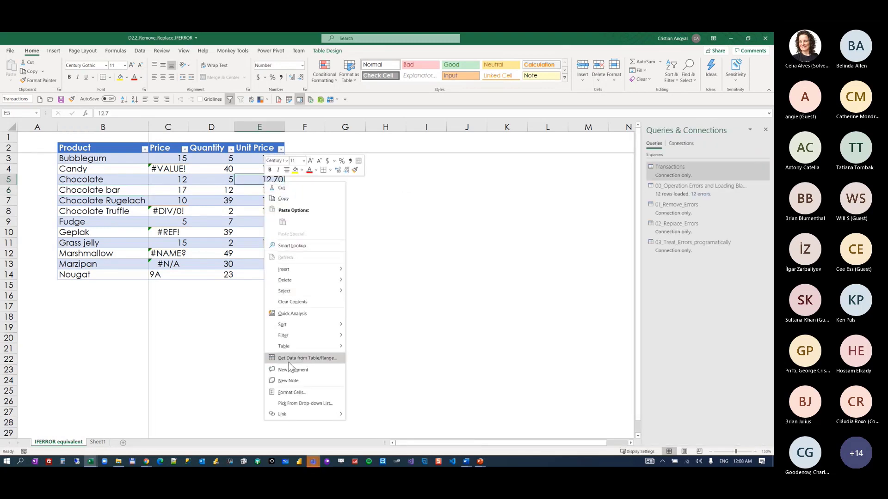
click(296, 359)
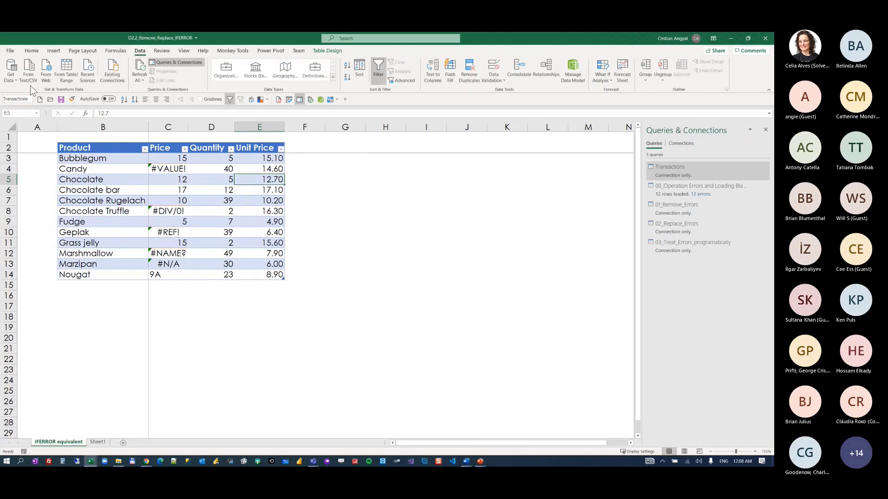
double_click(648, 166)
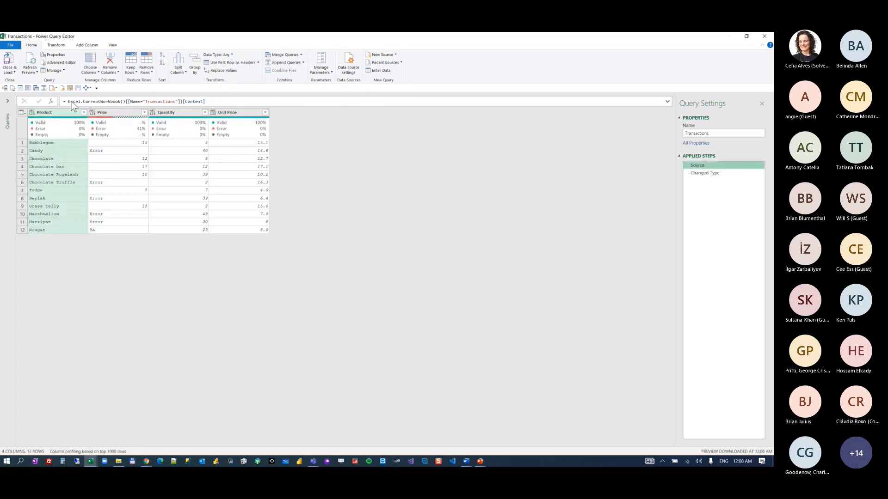
click(8, 101)
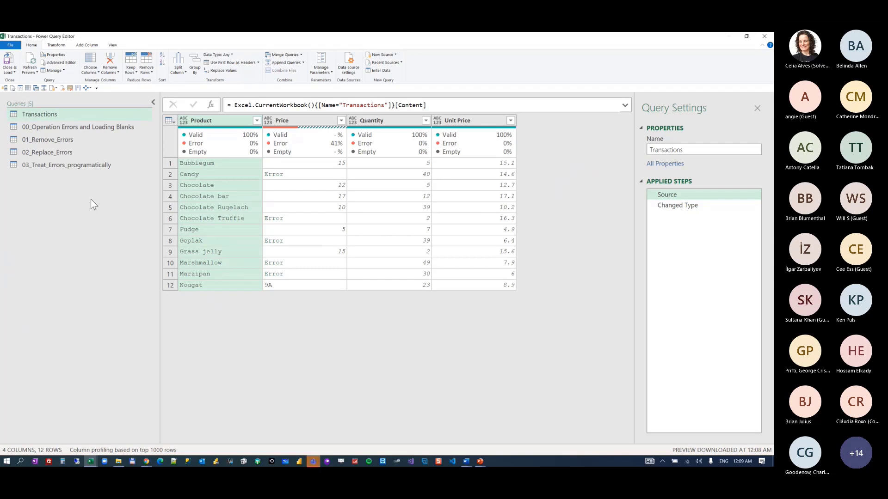
mouse_move(685, 194)
mouse_down()
mouse_move(694, 206)
mouse_move(672, 206)
mouse_up()
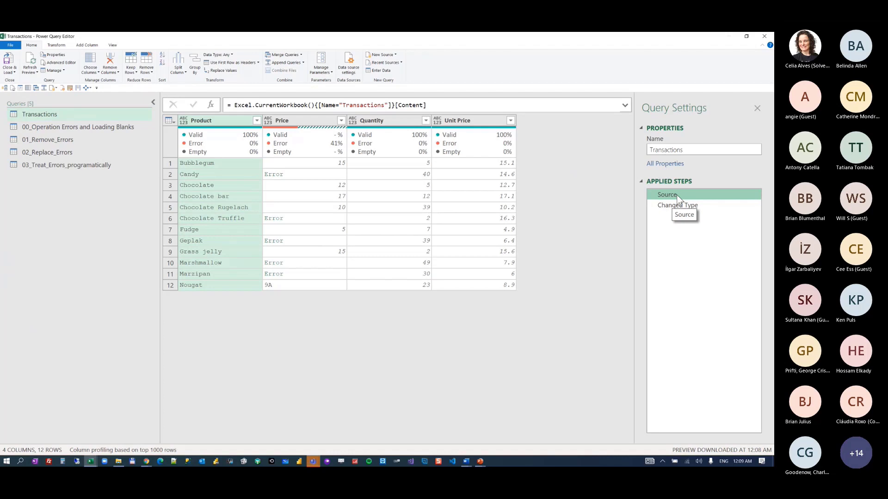
- Inspect the Price errors for Candy, Chocolate Truffle, Geplak, Marshmallow and Marzipan at the Transactions Source step, with the preview pane enlarged
click(313, 177)
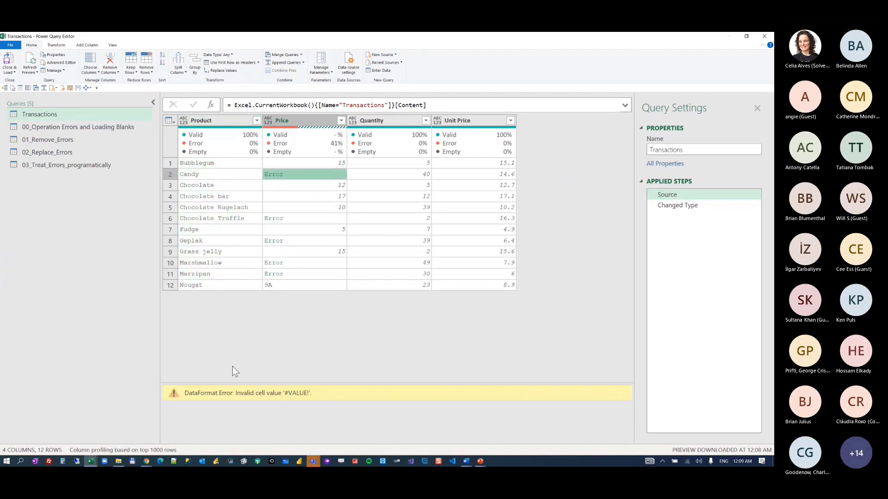
drag(252, 383, 255, 319)
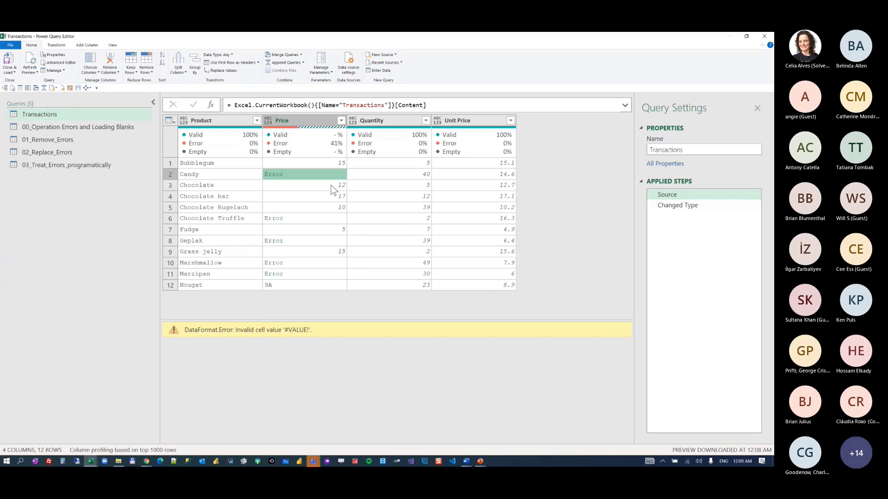
click(308, 219)
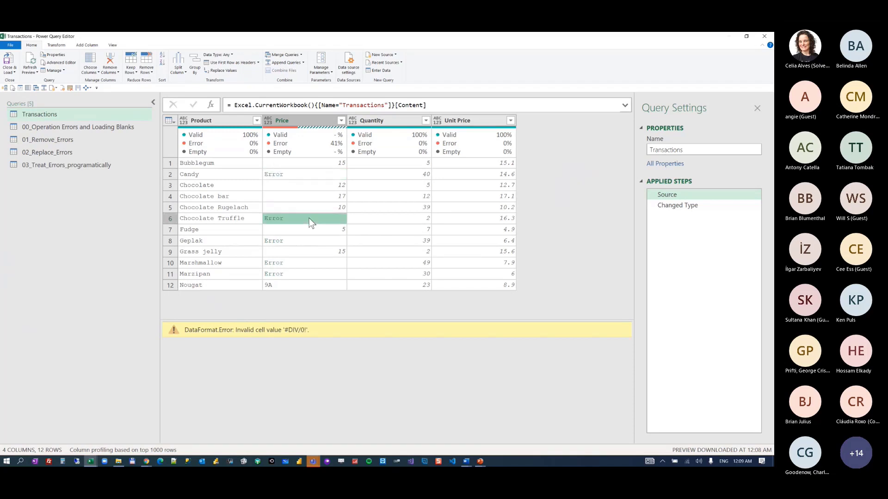
click(308, 241)
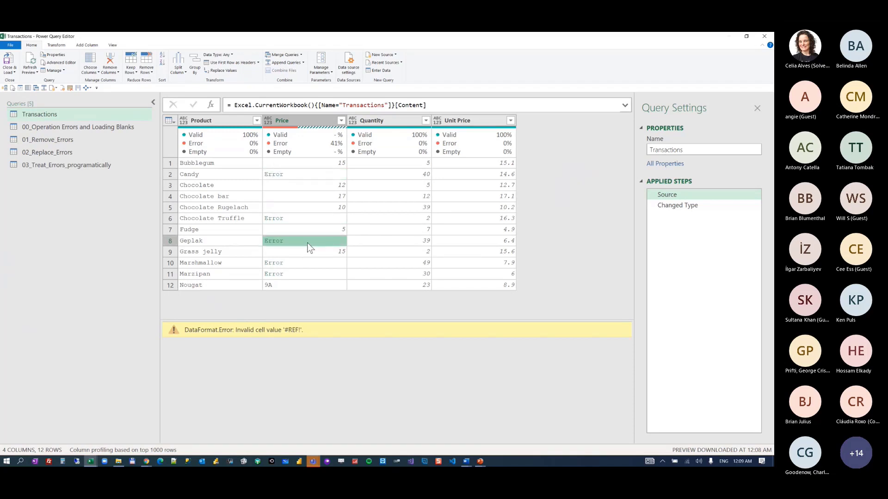
click(306, 264)
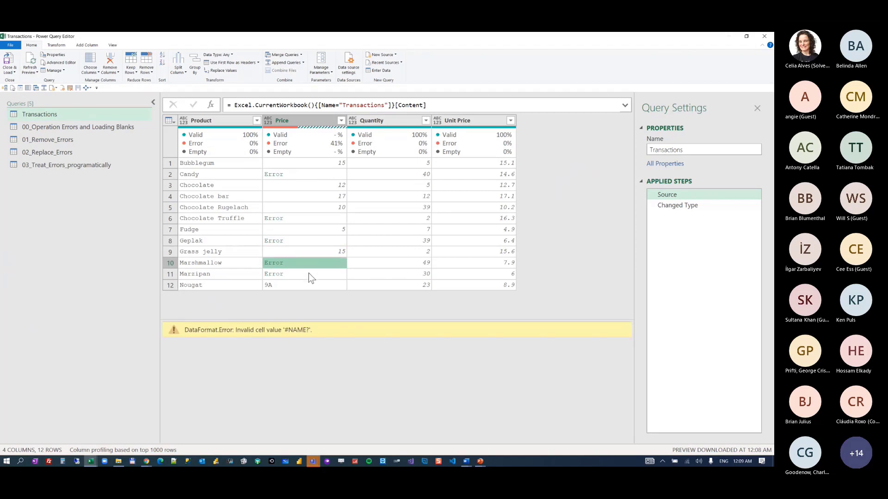
click(309, 273)
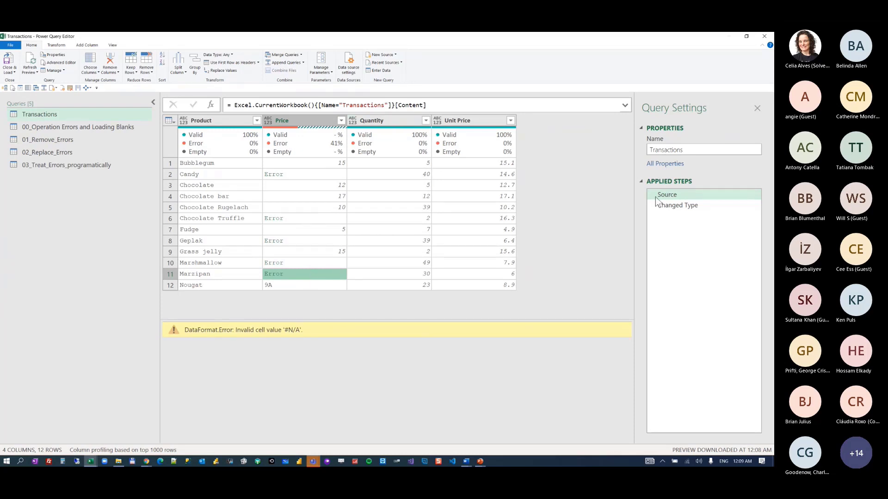
- Compare Nougat's Price value between the Source and Changed Type steps of Transactions, and inspect the details of its conversion error
click(688, 206)
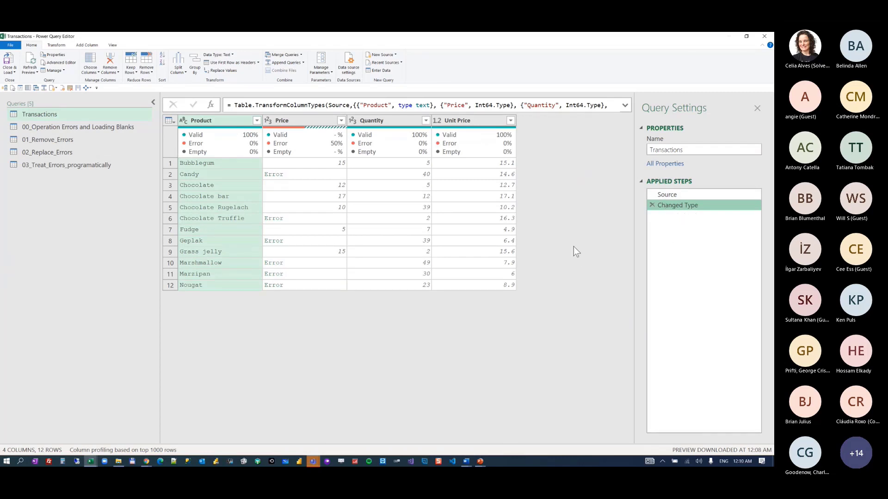
click(674, 196)
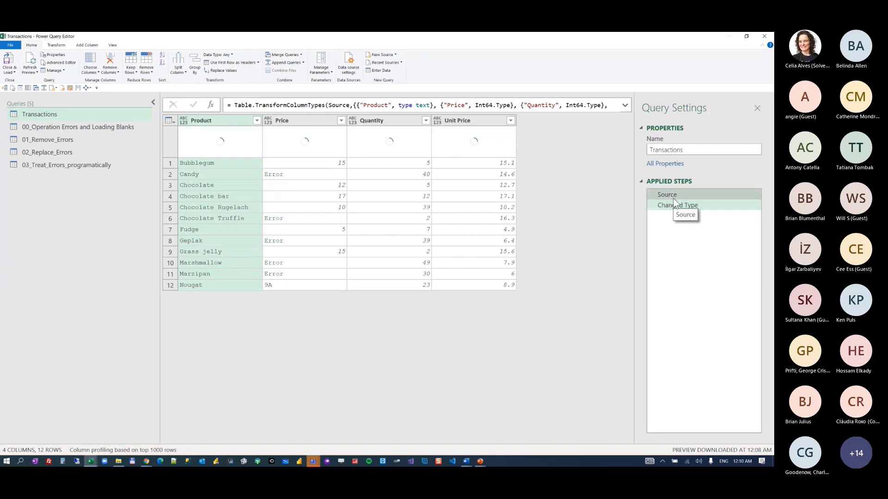
click(306, 284)
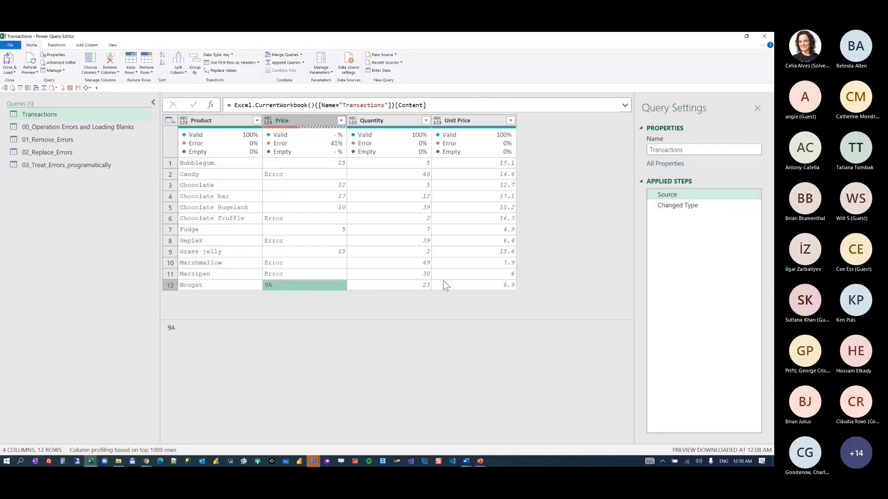
click(677, 207)
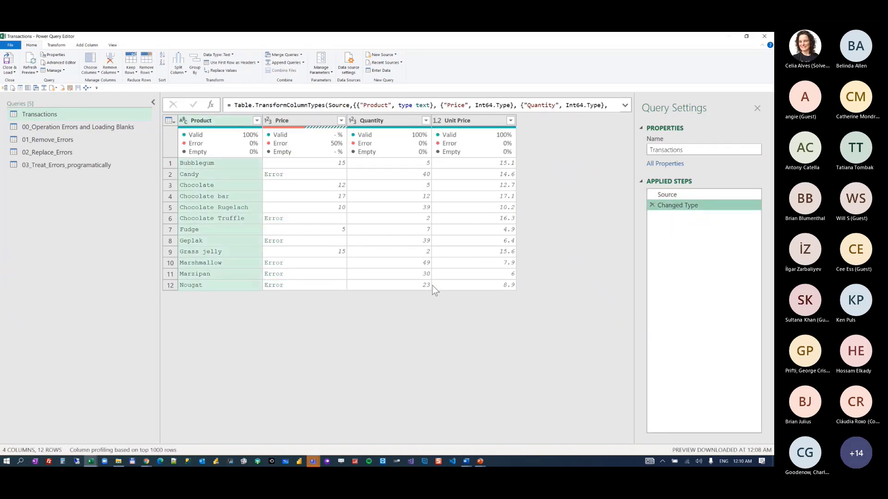
click(319, 286)
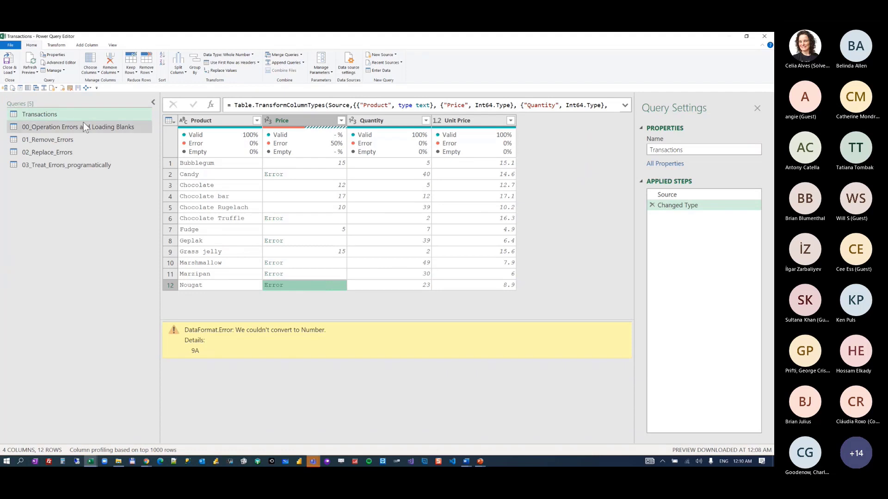
- View the Source step of 00_Operation Errors and Loading Blanks, and examine how the queries depend on Transactions in the maximized, fitted dependency diagram
click(79, 126)
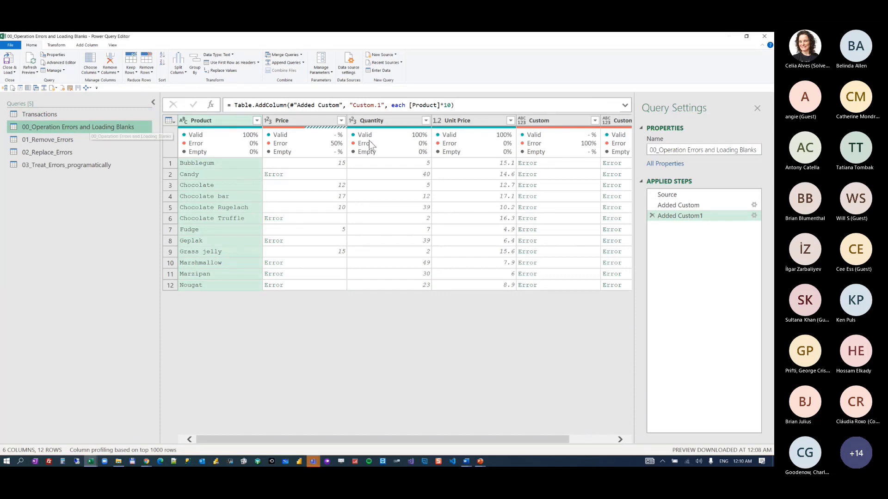
click(676, 194)
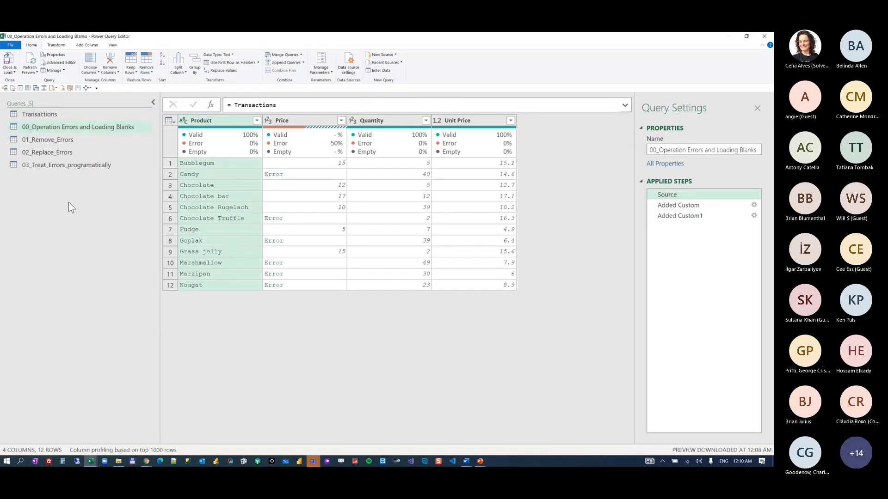
click(116, 46)
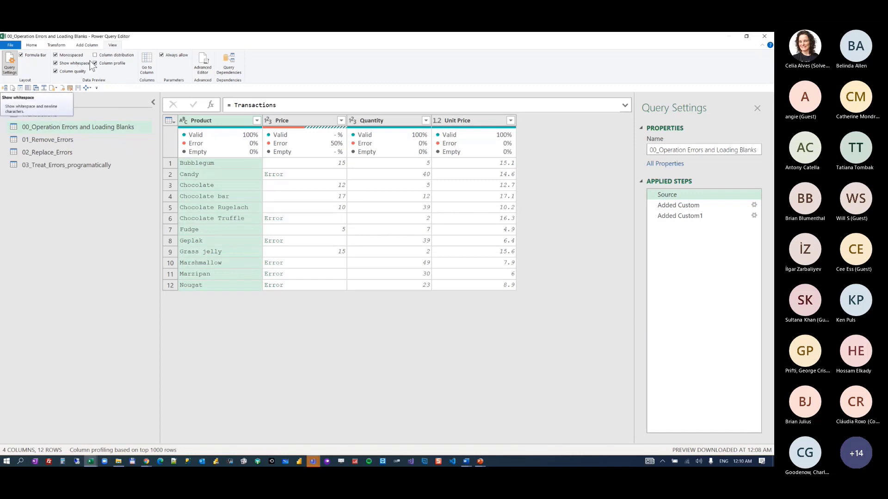
click(227, 63)
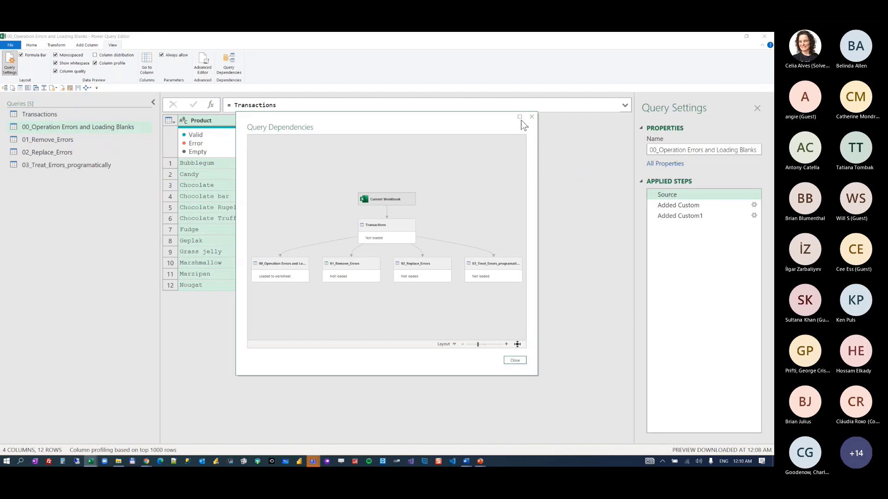
double_click(502, 117)
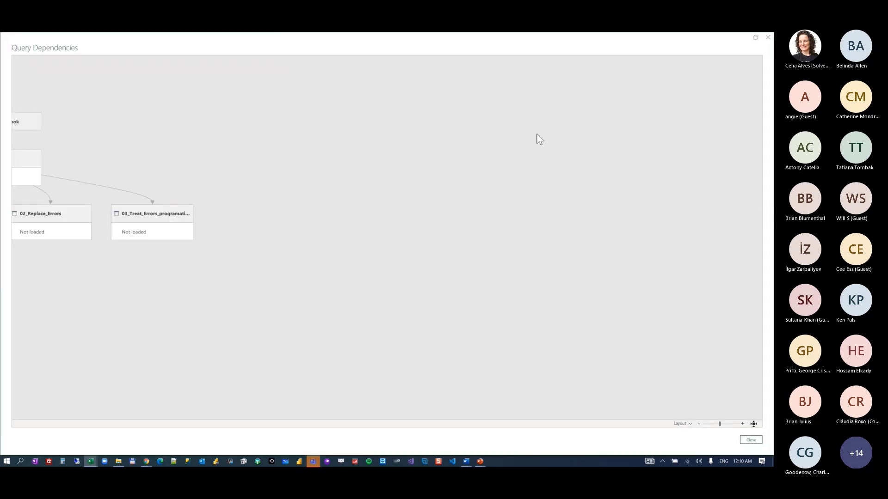
click(753, 424)
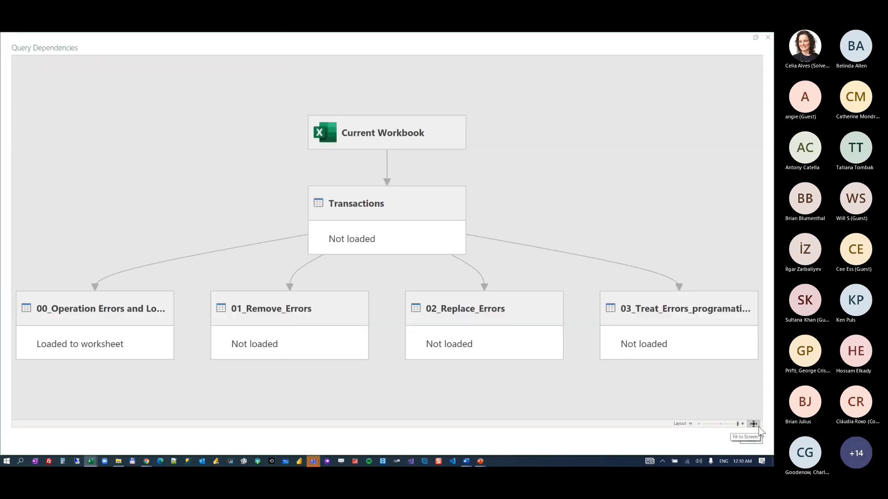
click(388, 144)
click(387, 204)
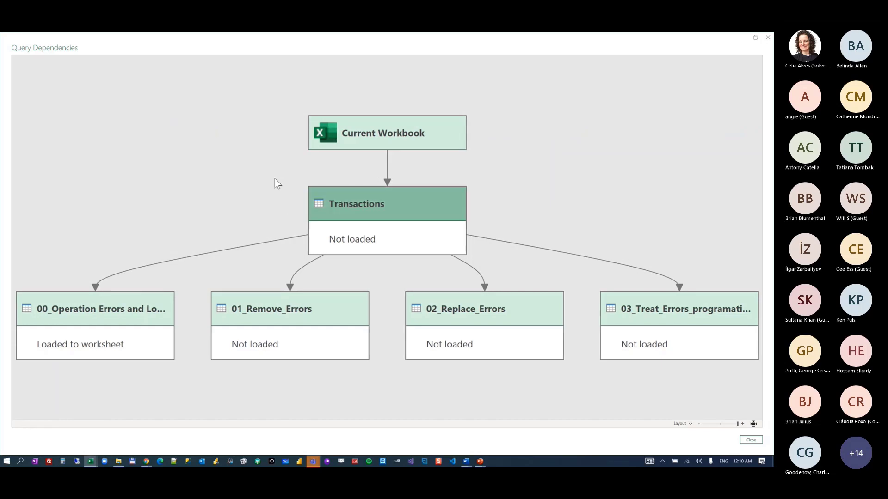
click(362, 205)
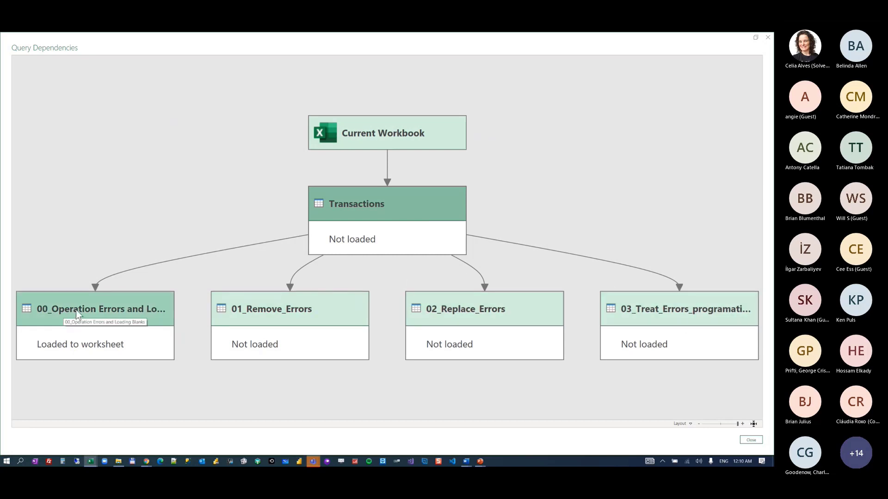
click(747, 441)
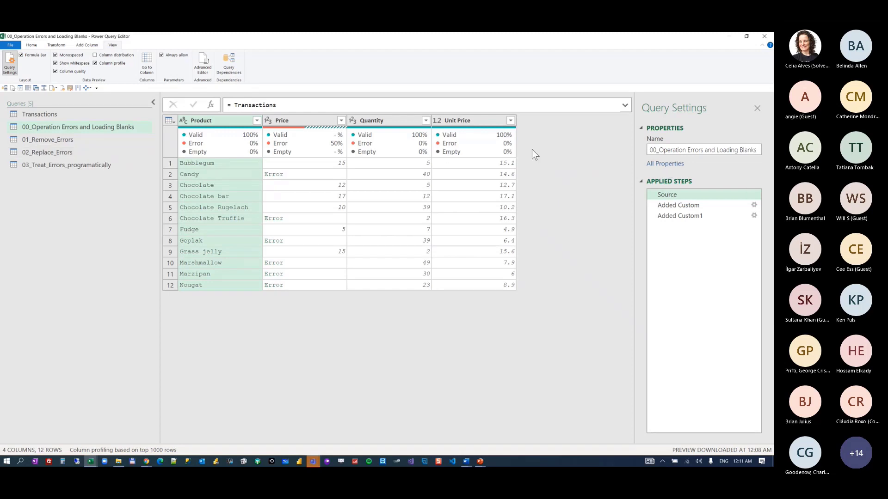
- Review the Custom column's formula in the Added Custom step without changing it, and examine the error details in the Bubblegum row
click(51, 128)
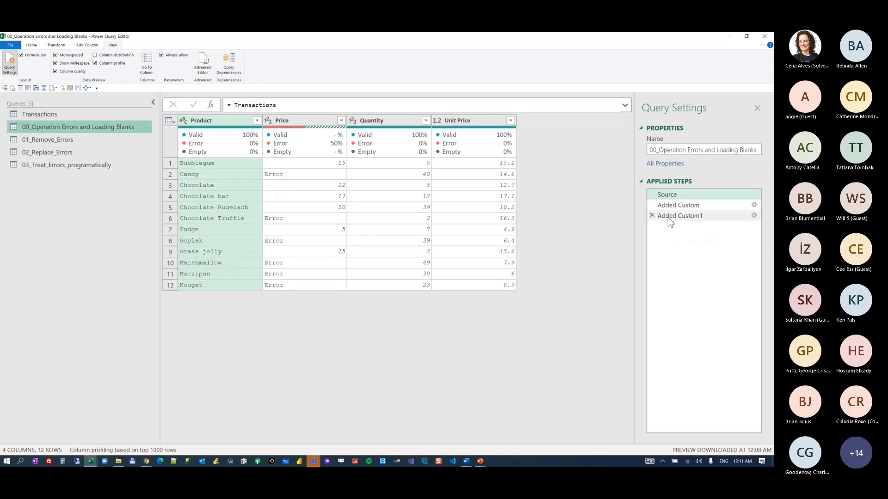
right_click(678, 207)
click(509, 179)
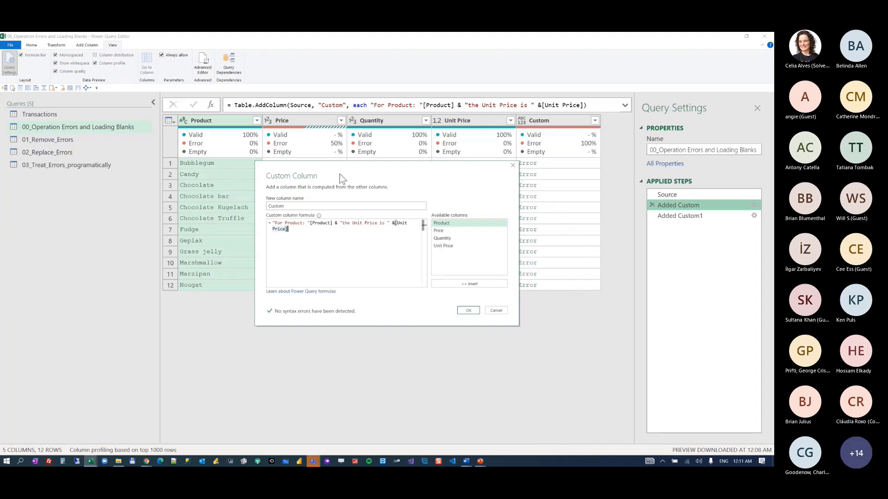
drag(343, 168, 329, 200)
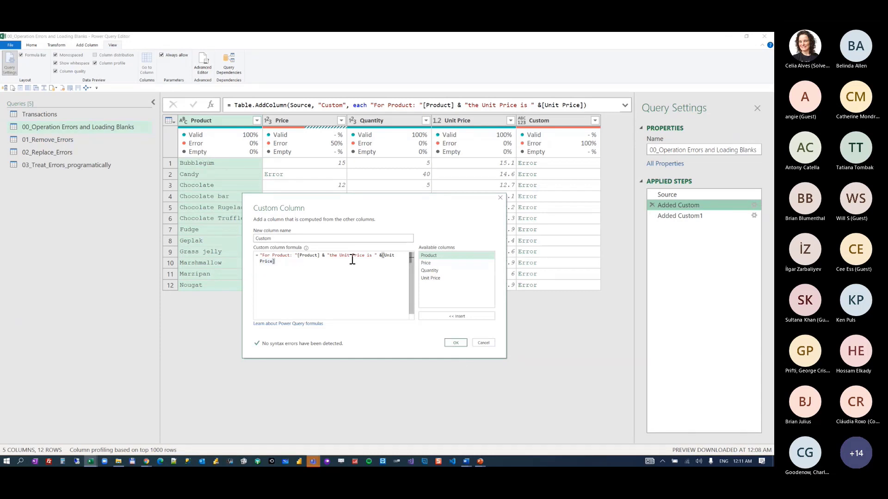
click(455, 342)
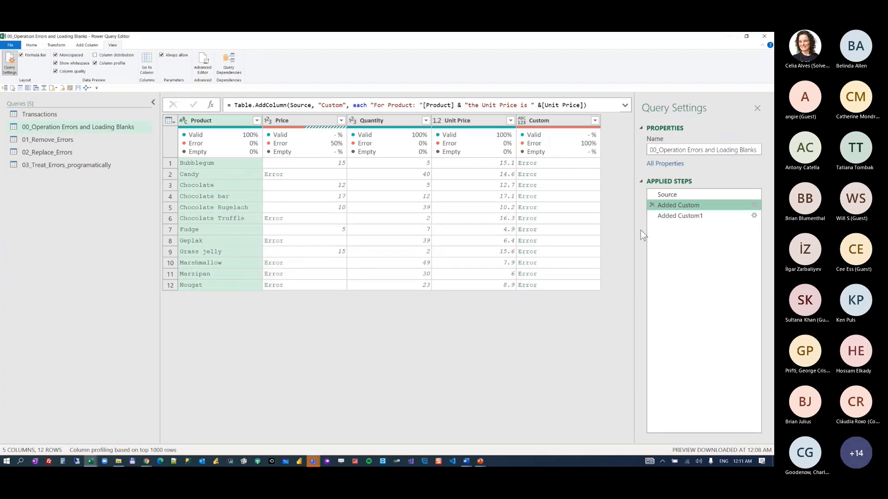
click(558, 163)
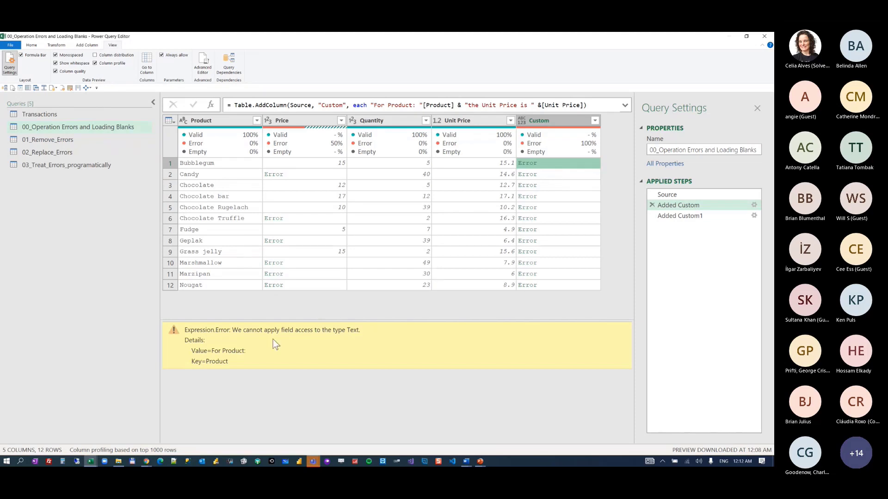
drag(264, 329, 320, 349)
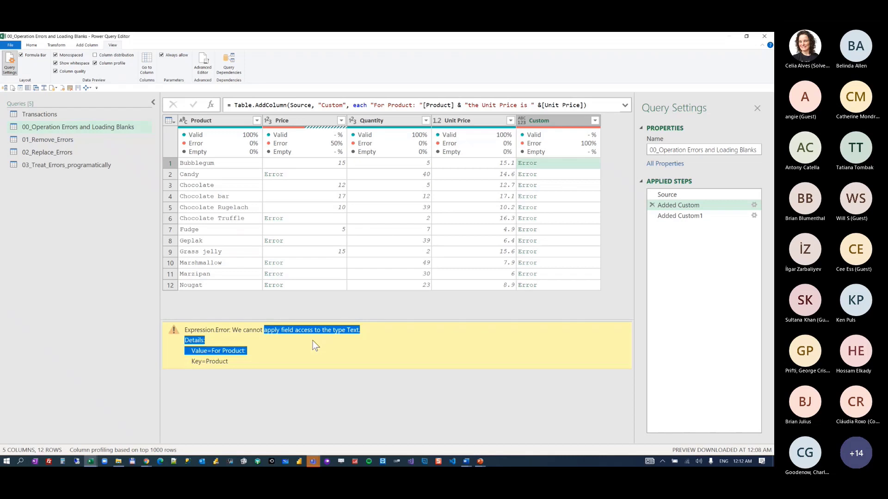
- View the Added Custom1 step with the queries list collapsed, and inspect the Custom.1 error in the Bubblegum row
click(697, 216)
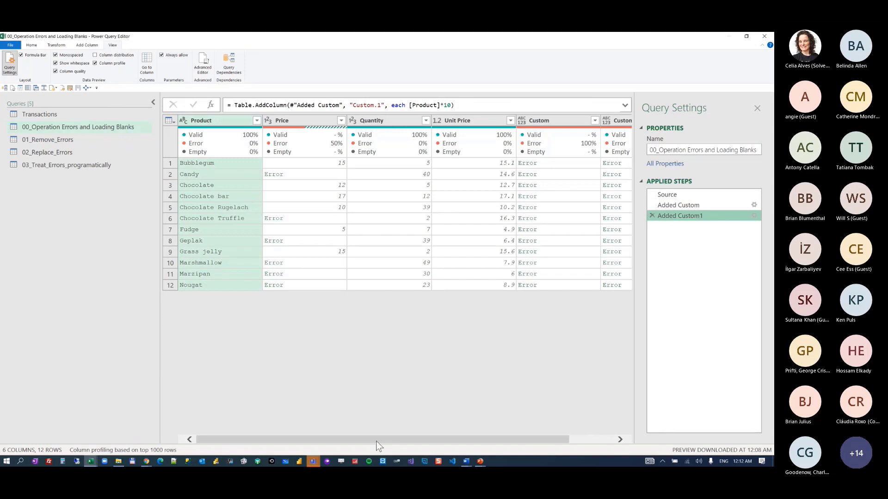
drag(385, 439, 429, 439)
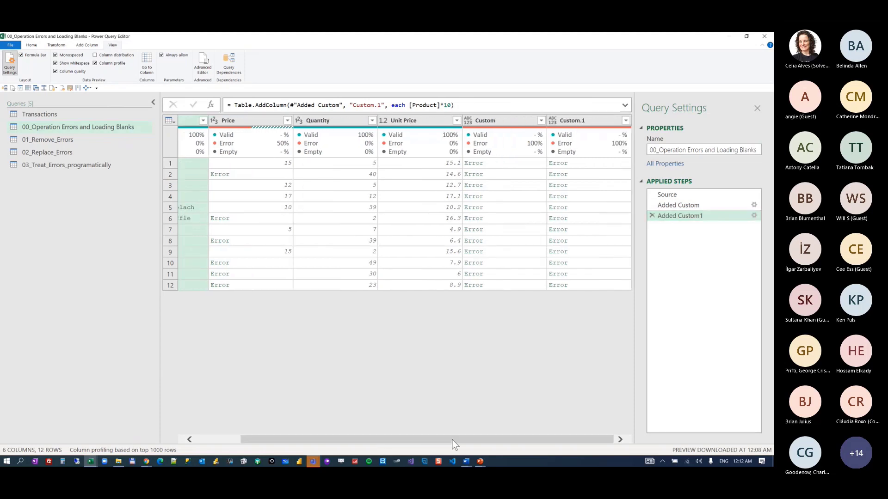
click(153, 102)
click(513, 163)
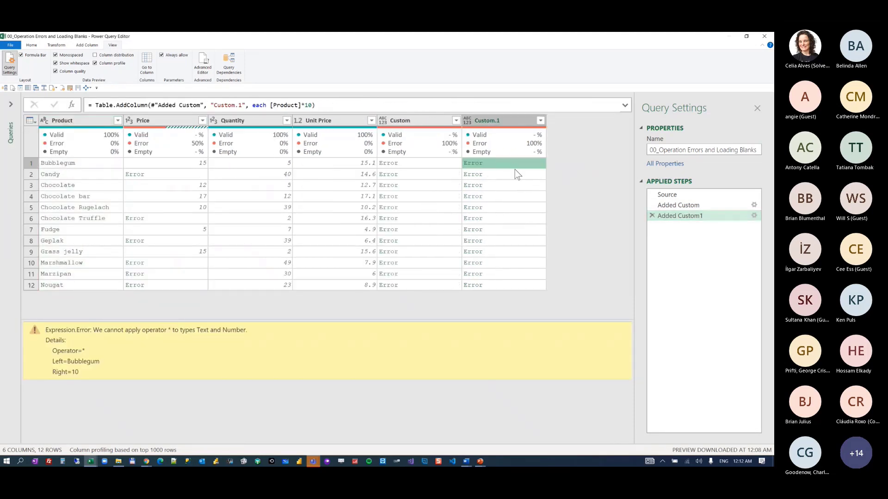
- Review the Custom.1 column's formula in the Added Custom1 step's settings without changing it
right_click(683, 218)
click(517, 185)
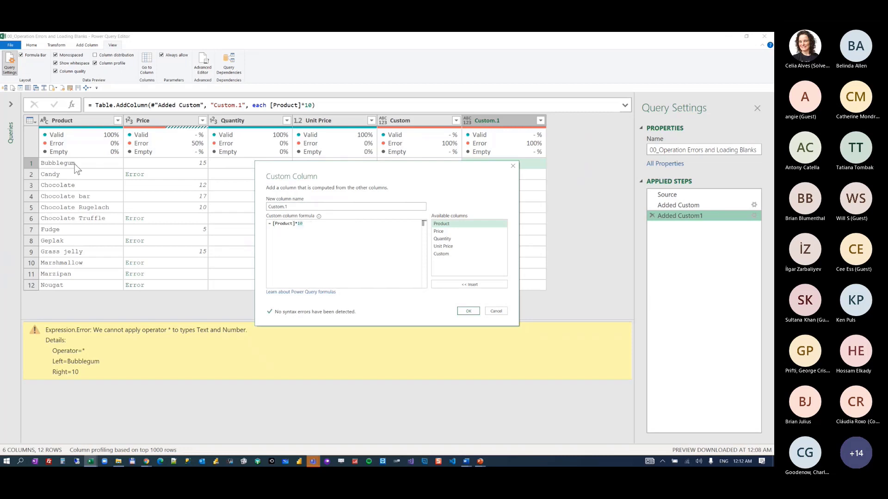
click(468, 311)
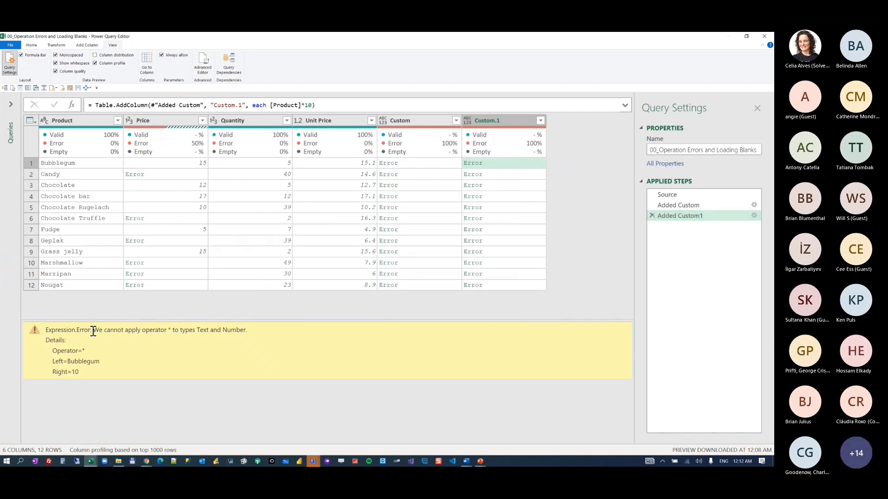
- Examine the operator and data types named in Bubblegum's Custom.1 error message, and compare it with the error in the Candy row
drag(93, 331, 252, 331)
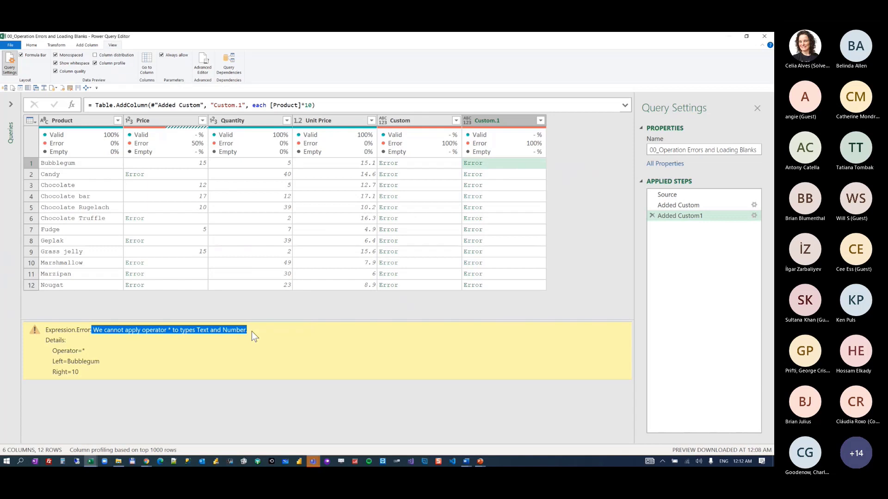
click(199, 331)
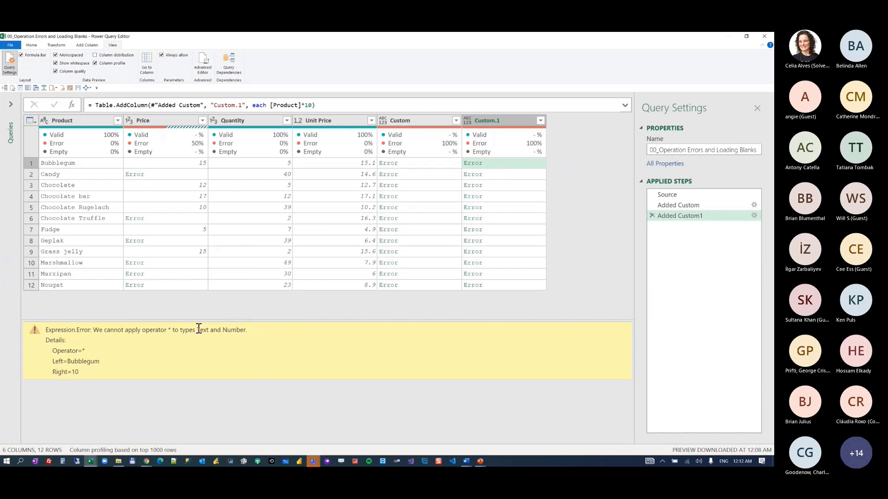
drag(202, 332, 234, 341)
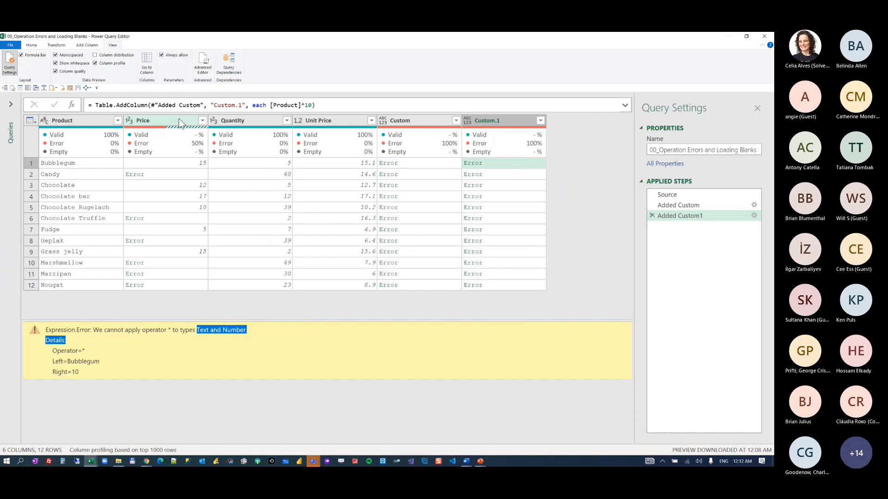
click(429, 171)
click(503, 175)
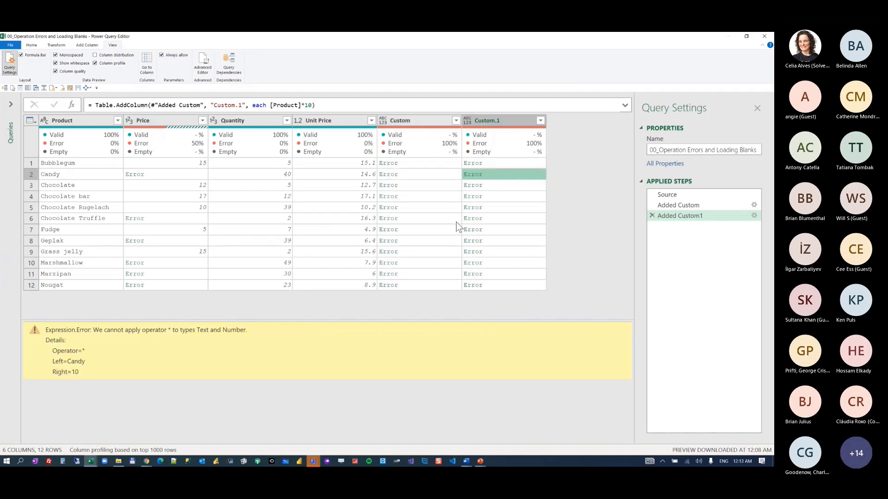
- Inspect the Custom error in the Chocolate row, and with the queries list expanded view the Source step of the 01_Remove_Errors query
click(423, 183)
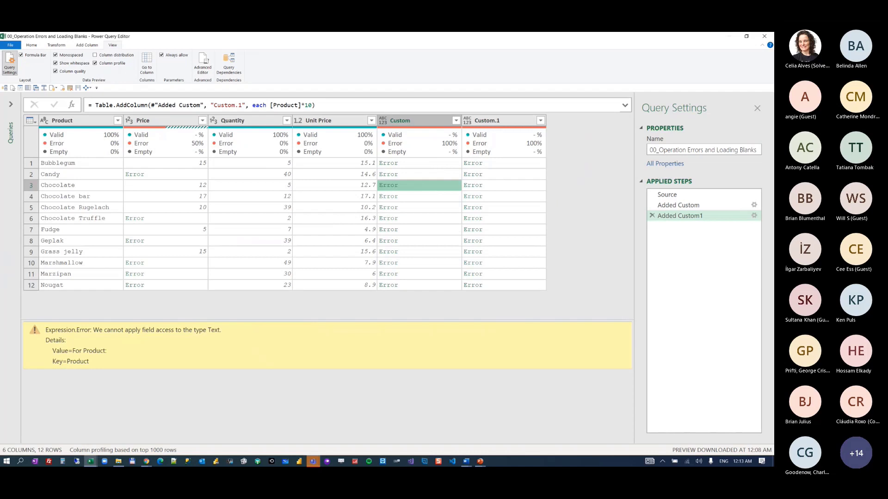
click(10, 106)
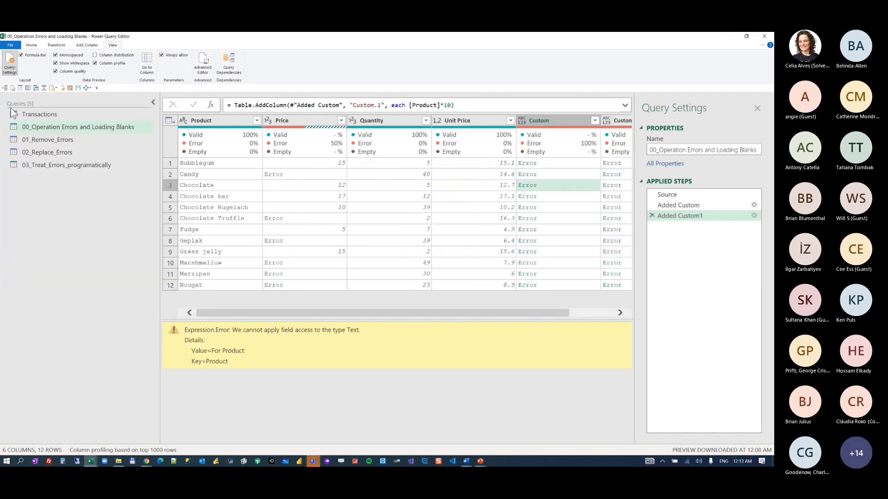
click(43, 137)
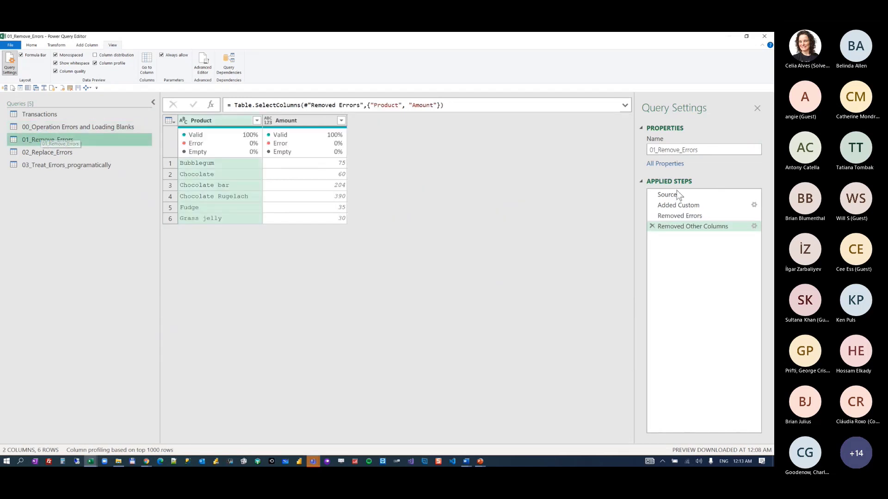
click(670, 193)
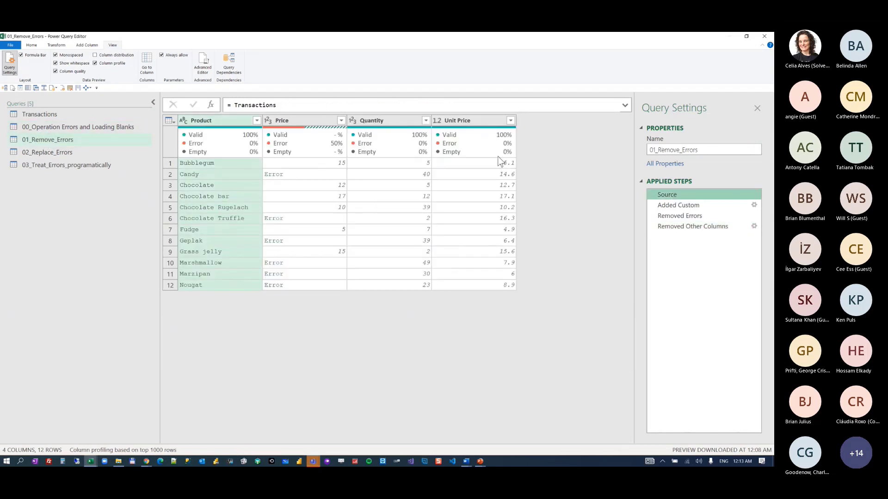
- View the Added Custom step of 01_Remove_Errors and review the Amount column's formula in its settings without changing it
click(678, 205)
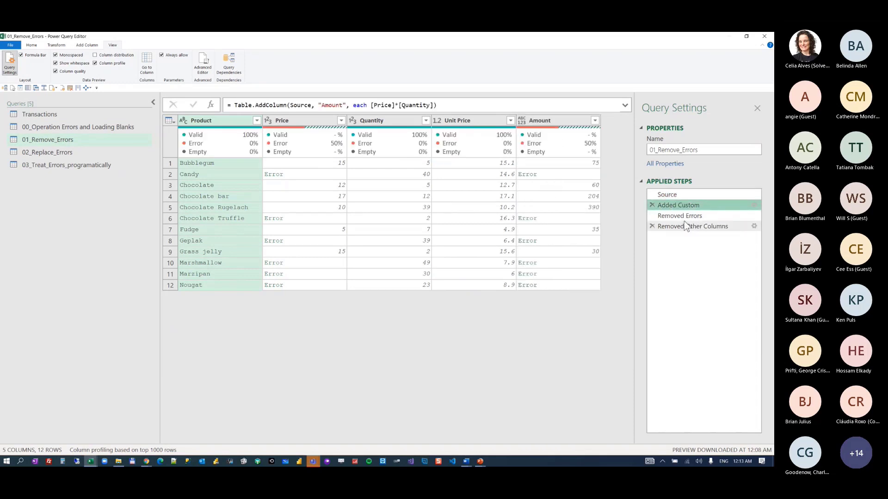
right_click(666, 206)
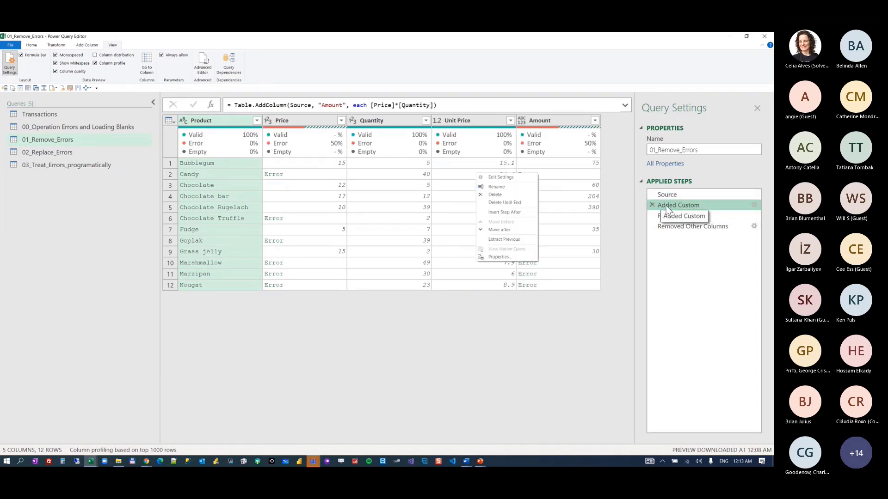
click(520, 176)
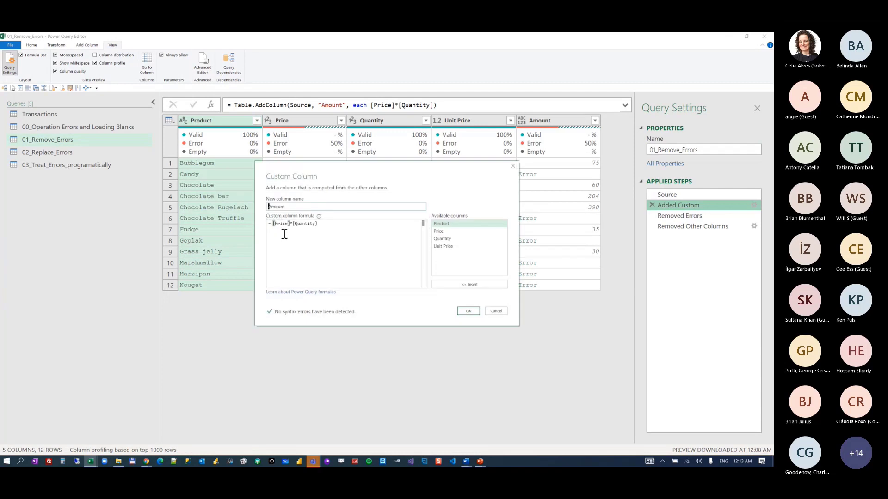
click(328, 251)
click(495, 311)
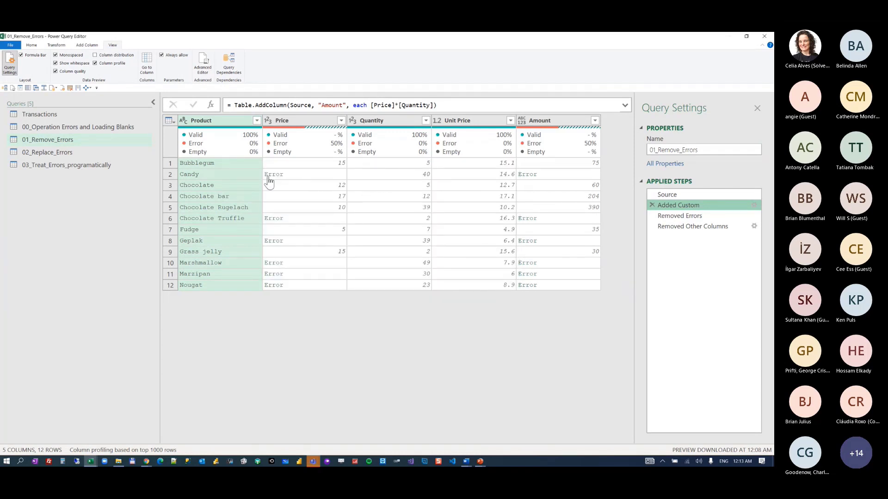
- Examine the Price errors in the Candy and Nougat rows, and compare Nougat's with the error in its Amount cell
click(302, 176)
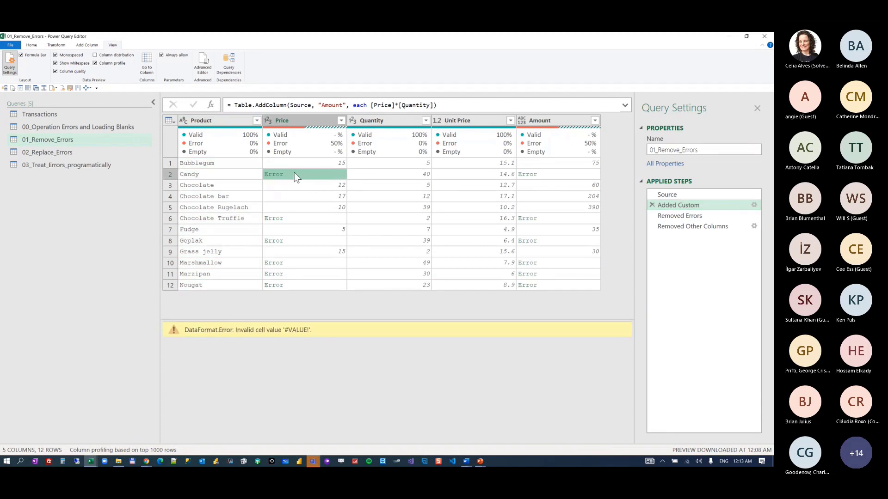
click(302, 285)
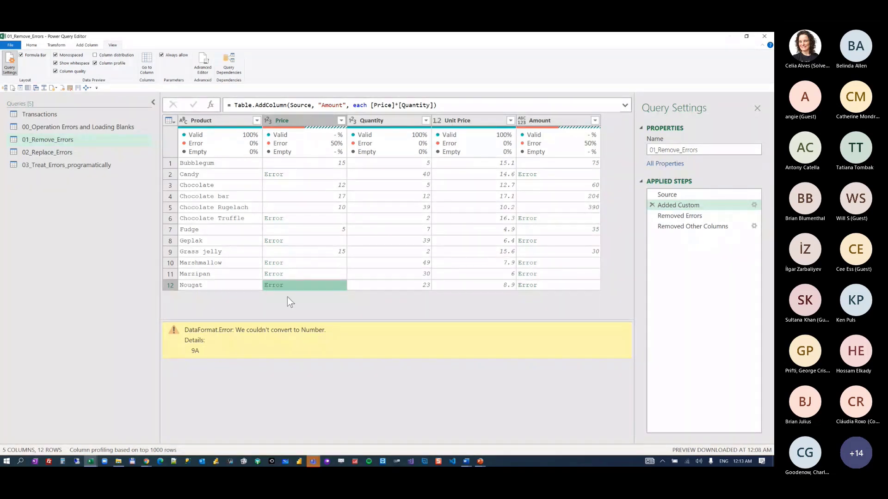
click(561, 285)
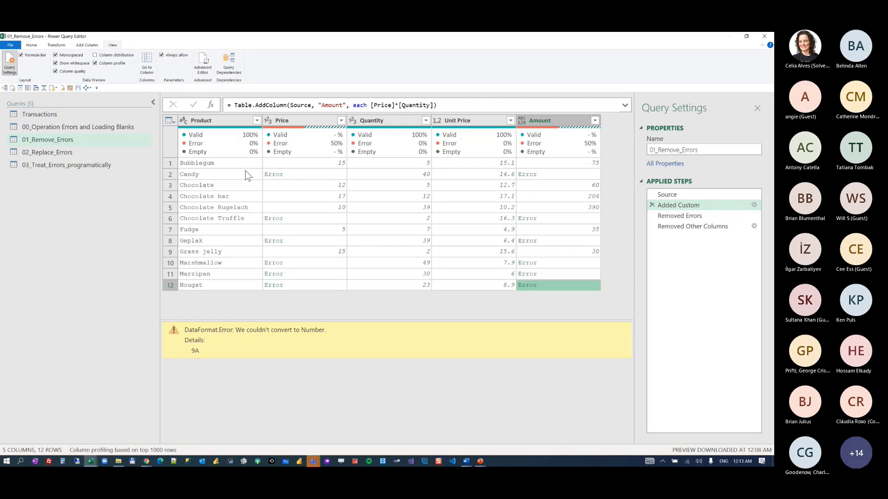
- Review the Removed Errors step against the Remove Errors option for the Amount column, and view the Removed Other Columns step
click(679, 214)
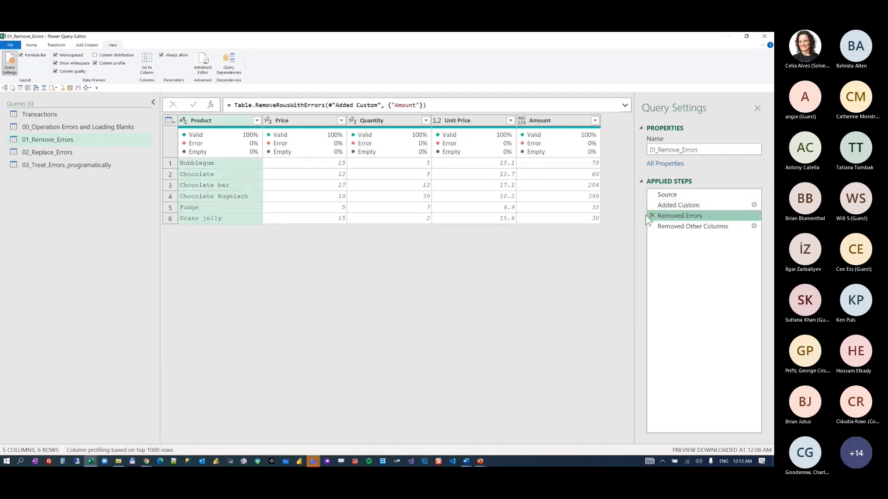
click(685, 207)
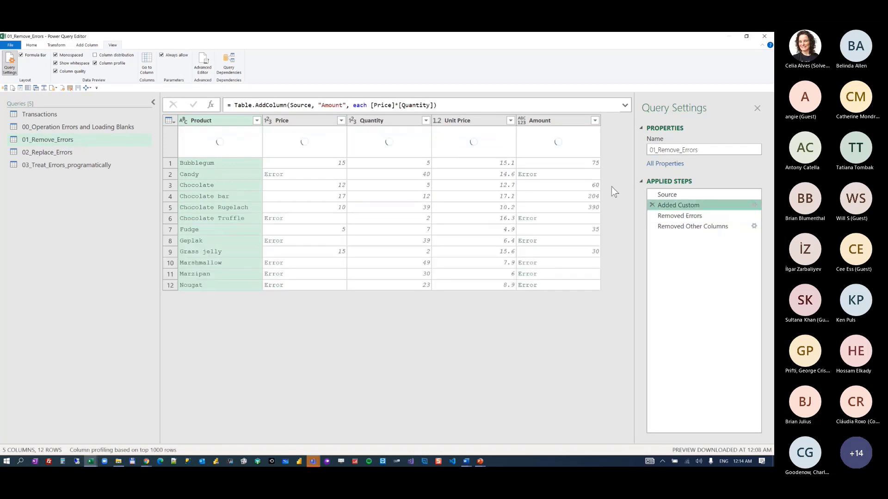
right_click(551, 122)
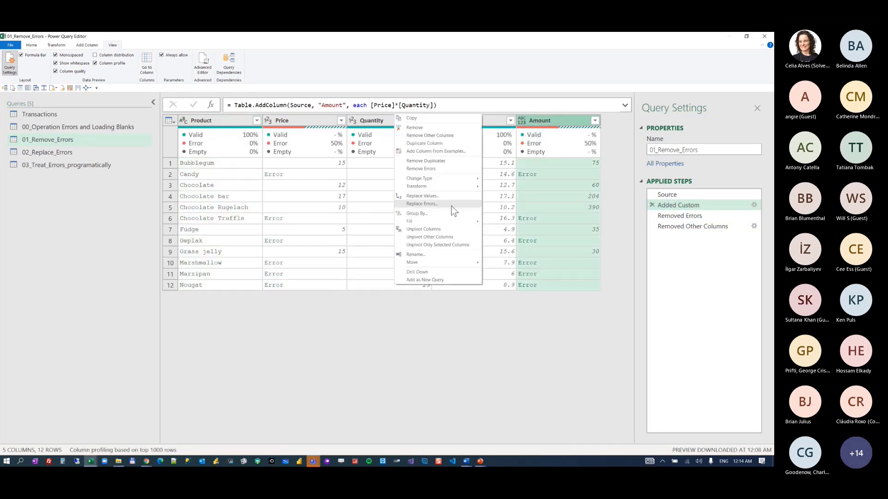
mouse_move(452, 222)
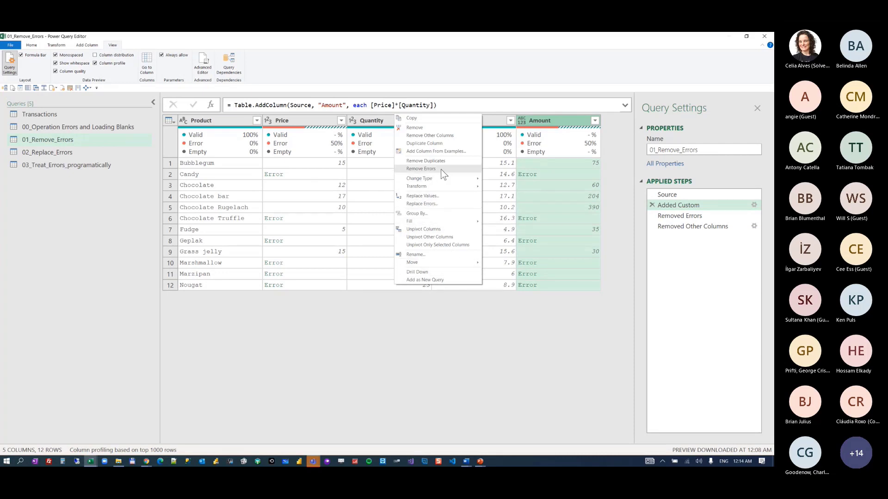
click(684, 216)
click(687, 226)
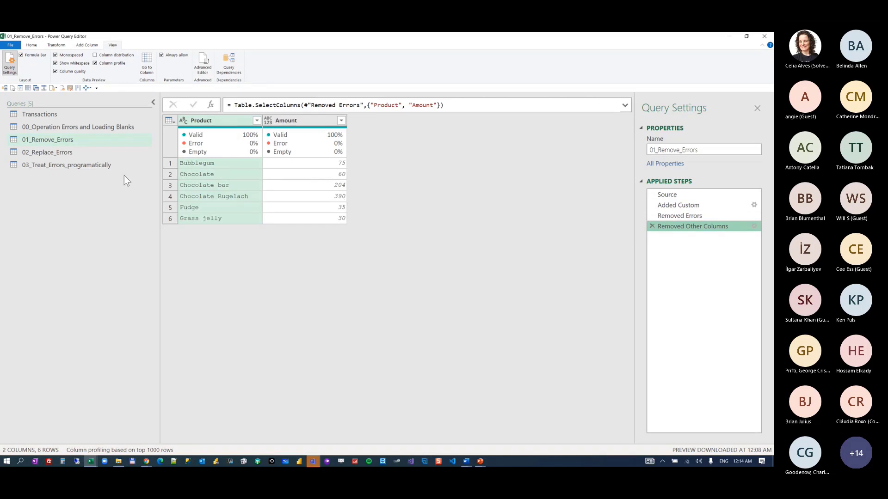
- View the Source step of the 02_Replace_Errors query and examine the Price errors in the Candy and Marshmallow rows
click(92, 153)
click(661, 193)
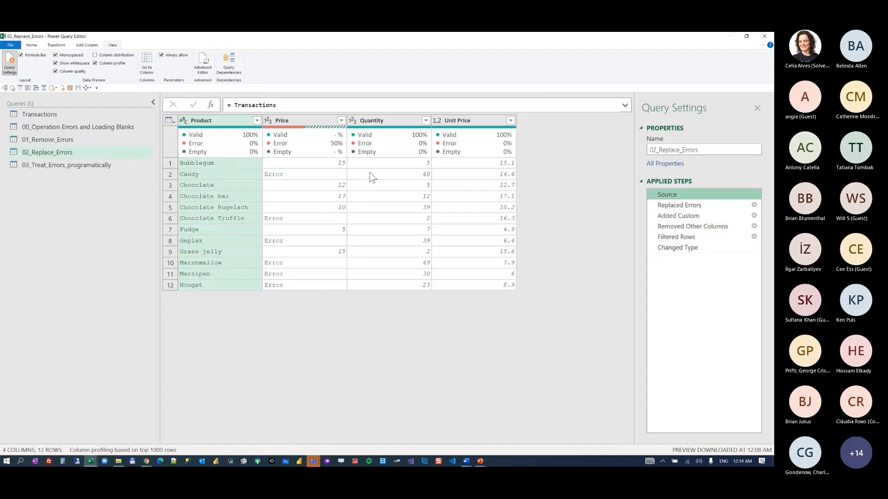
mouse_move(311, 128)
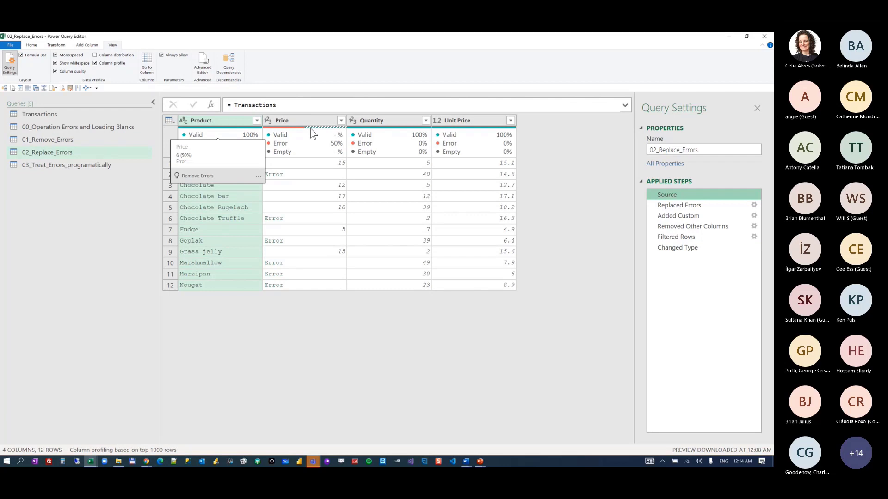
click(314, 178)
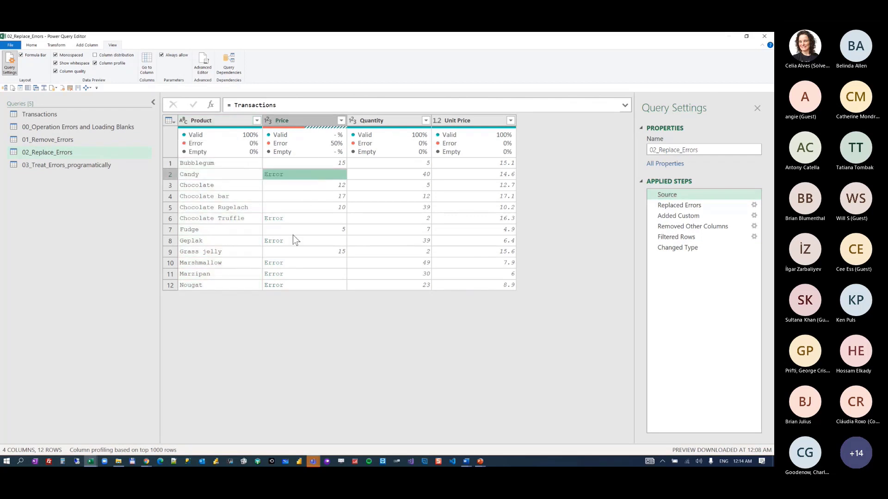
click(306, 175)
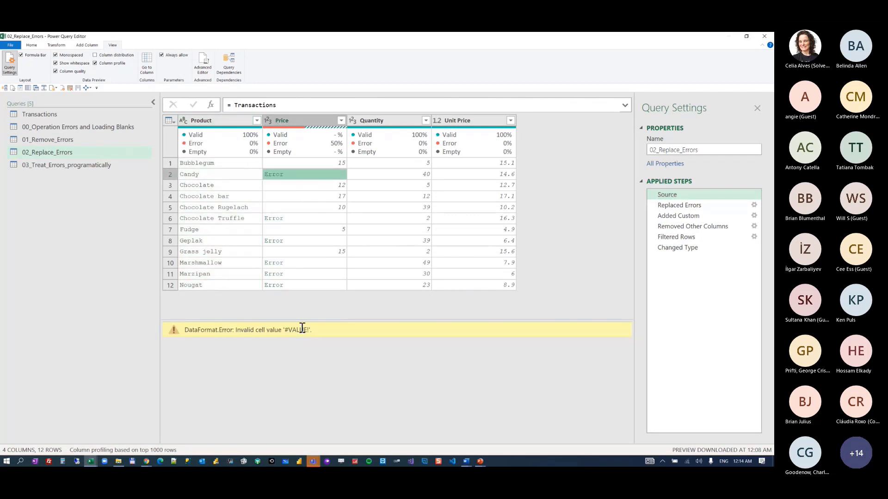
click(304, 263)
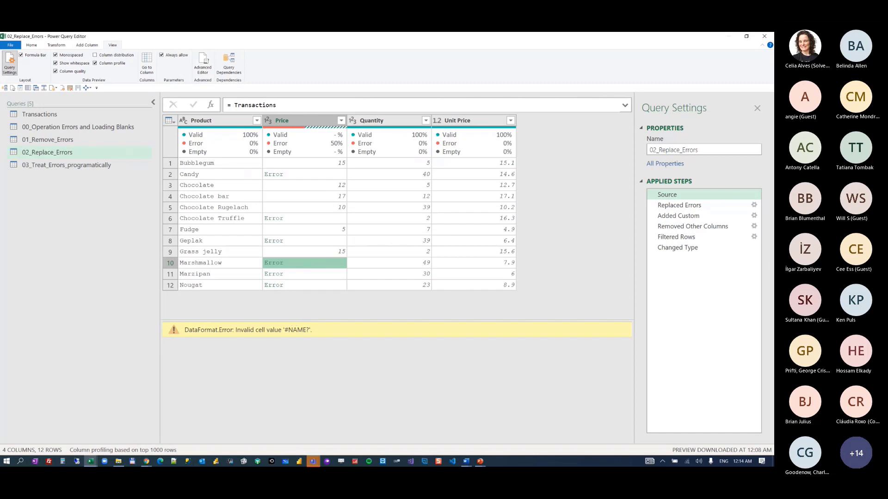
- View the Replaced Errors step and look at the error options available for the Price column without applying any
click(689, 206)
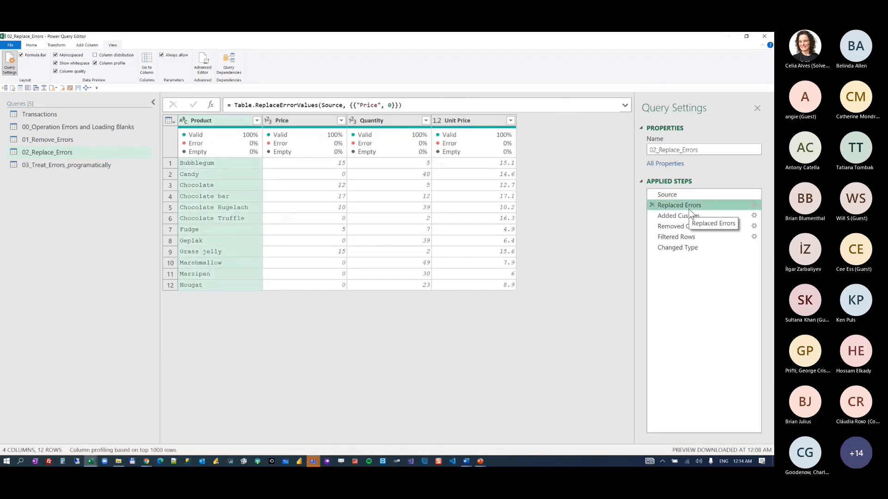
right_click(303, 121)
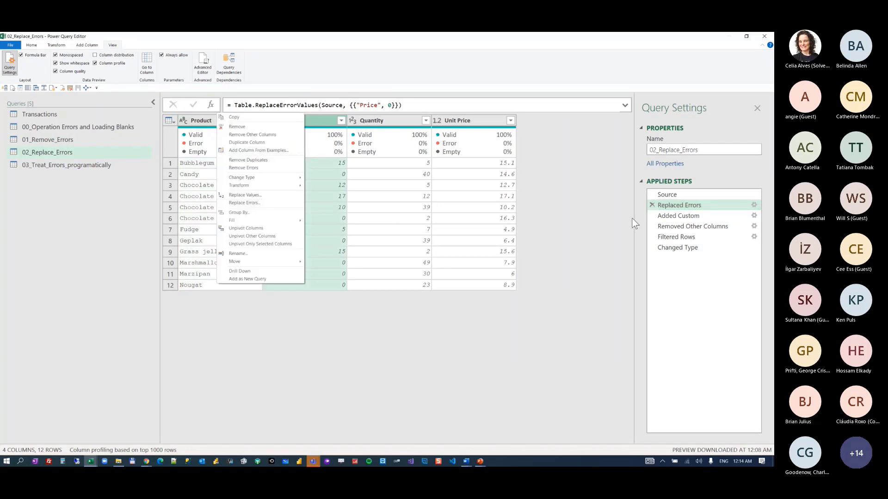
click(678, 205)
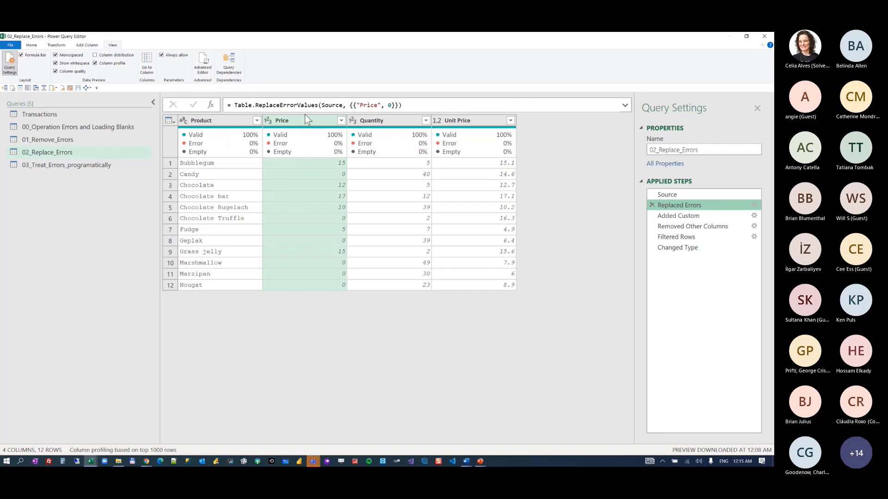
- View the Added Custom step of 02_Replace_Errors and compare Candy's Price and Amount values
click(686, 216)
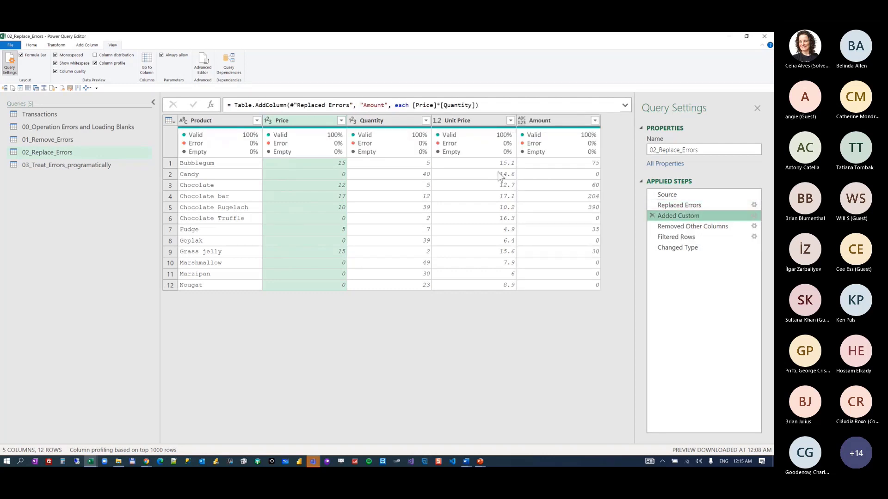
click(318, 174)
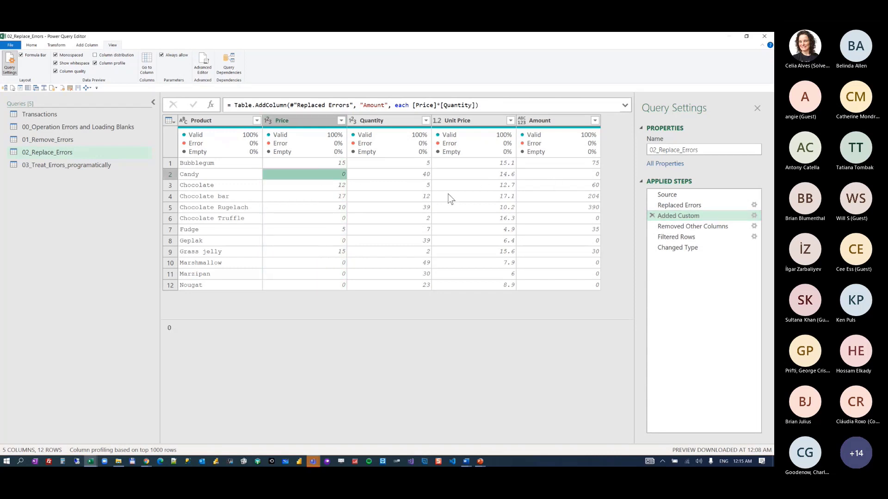
click(571, 174)
- Review the Removed Other Columns, Filtered Rows and Changed Type steps of the 02_Replace_Errors query in order
click(677, 226)
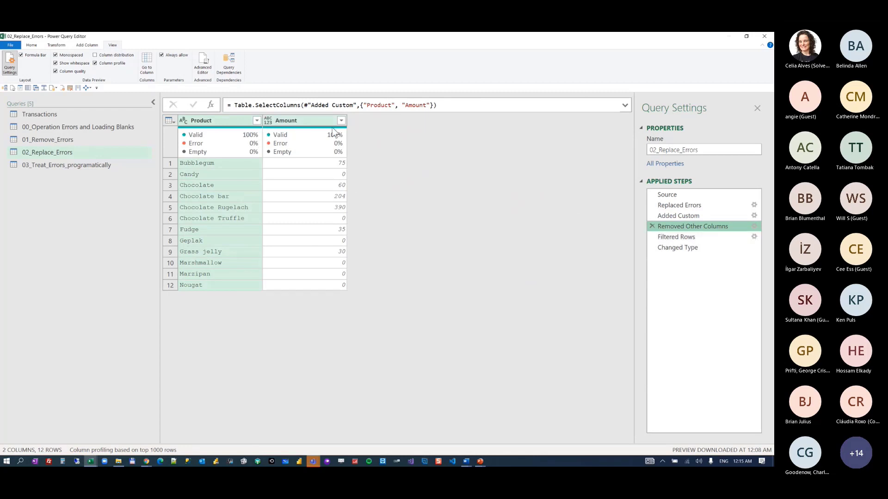
click(688, 236)
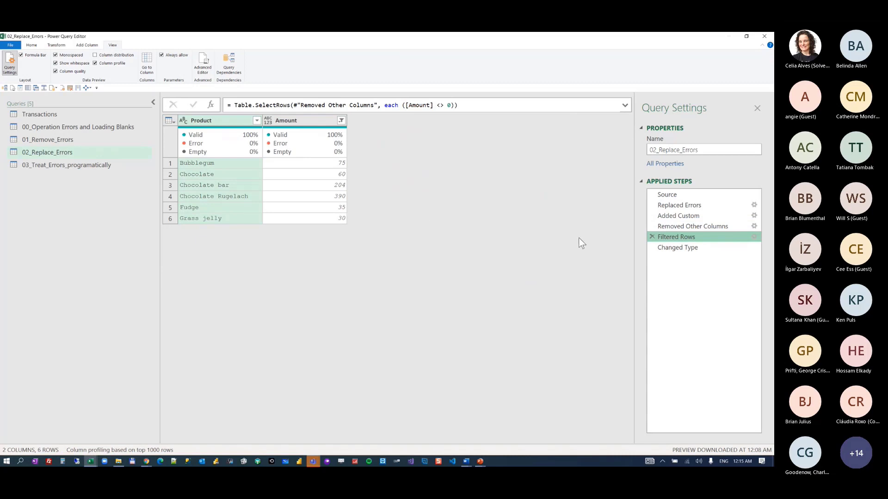
click(673, 250)
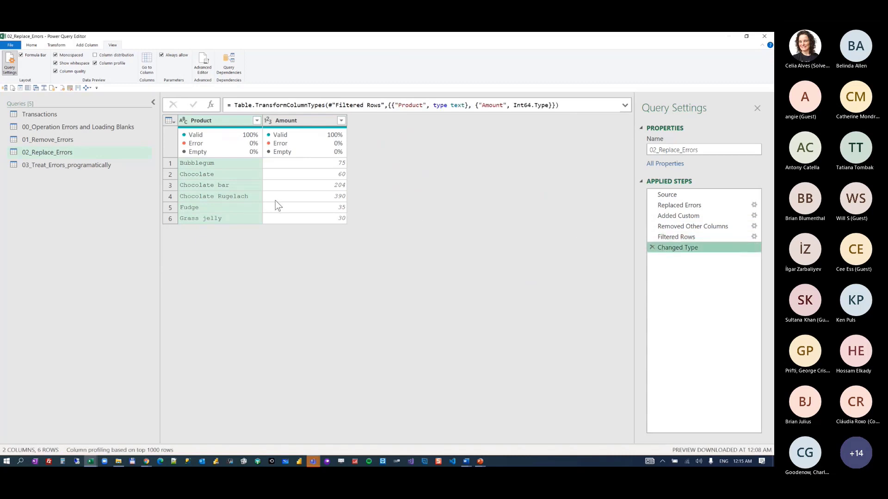
- View the Source step of the 03_Treat_Errors_programatically query and open the settings of its Added Custom step
click(106, 166)
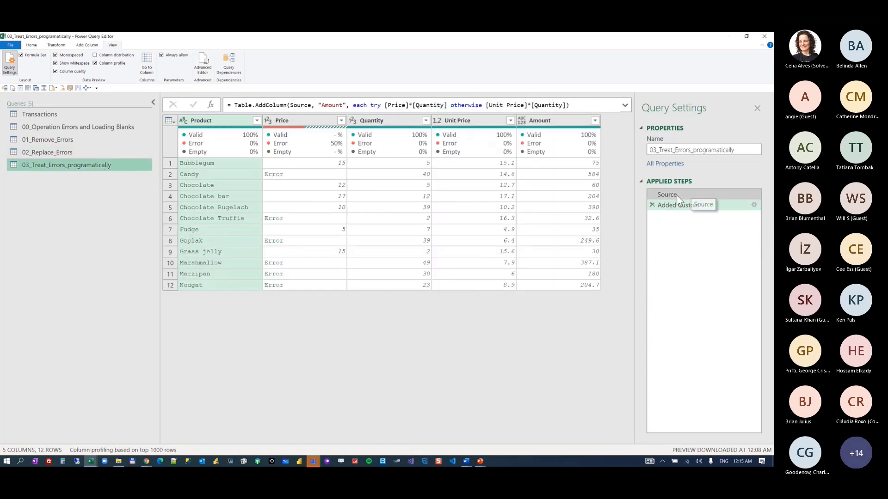
click(676, 195)
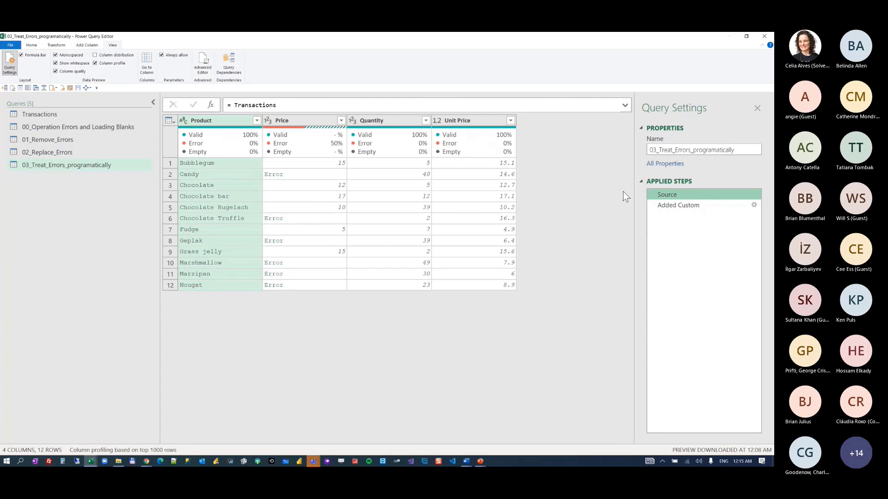
right_click(700, 204)
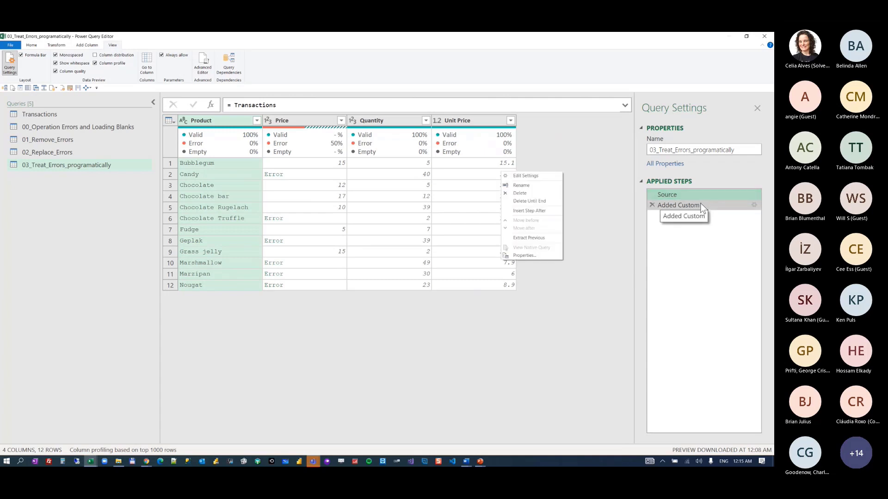
click(548, 177)
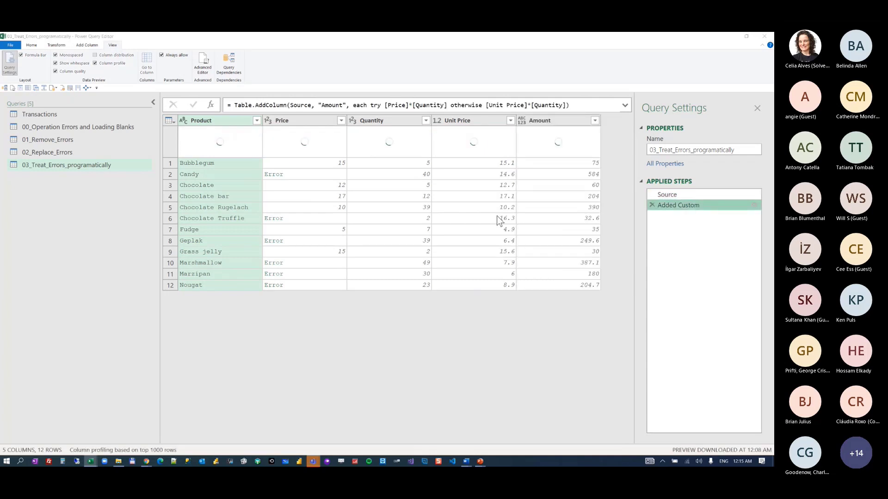
click(401, 238)
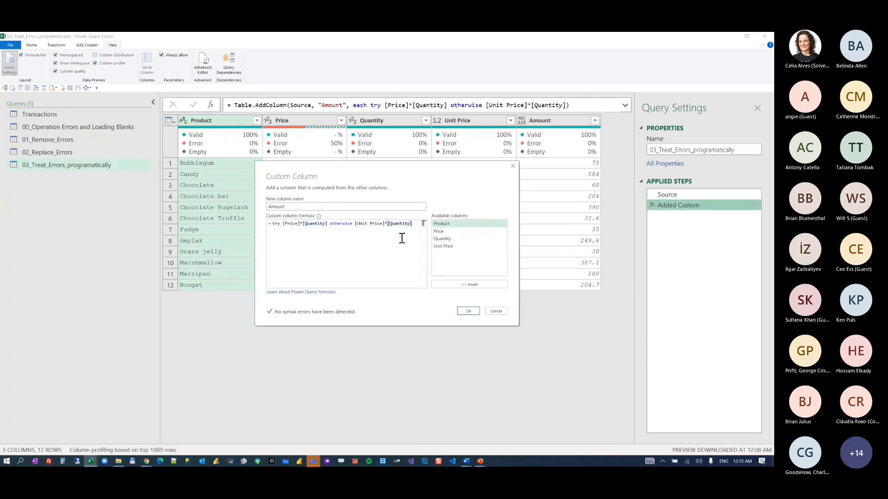
- Examine how try and otherwise structure the Amount custom column formula
drag(327, 171, 322, 210)
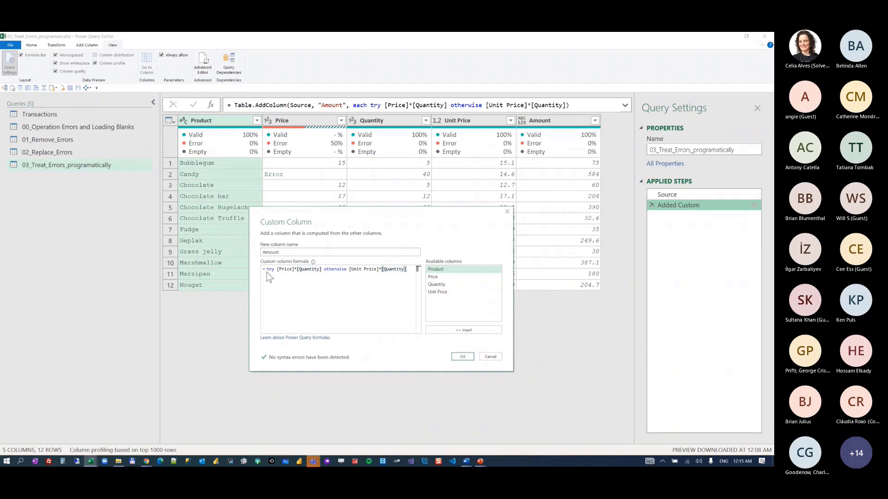
drag(278, 270, 295, 271)
key(End)
shift+click(279, 270)
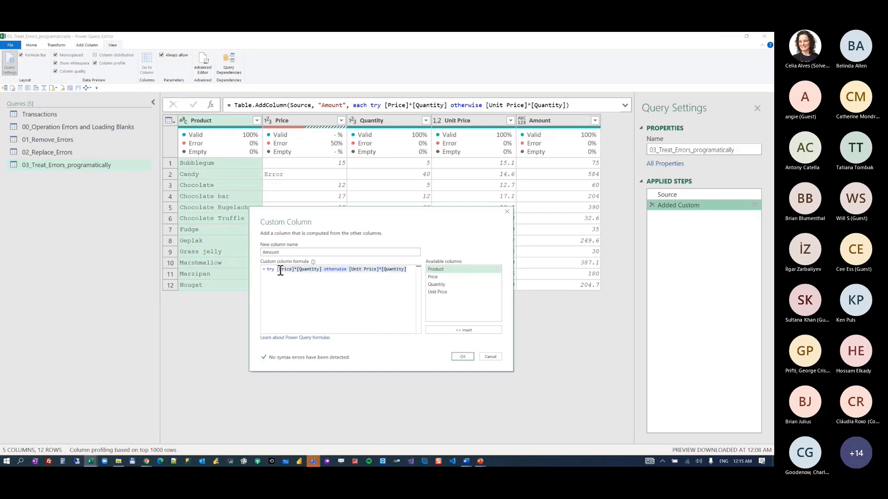
click(322, 272)
shift+click(349, 269)
click(353, 272)
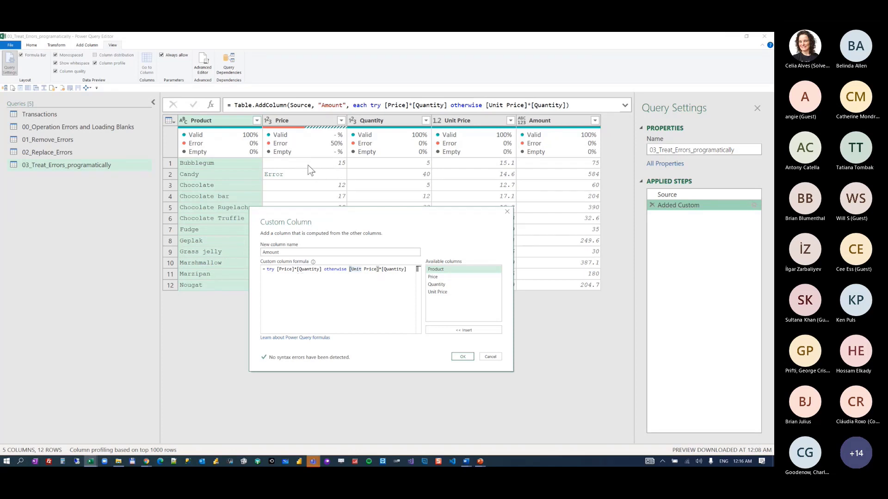
- Compare the [Price]*[Quantity] expression with the [Unit Price]*[Quantity] fallback in the Amount formula and close the column settings
drag(322, 269, 277, 271)
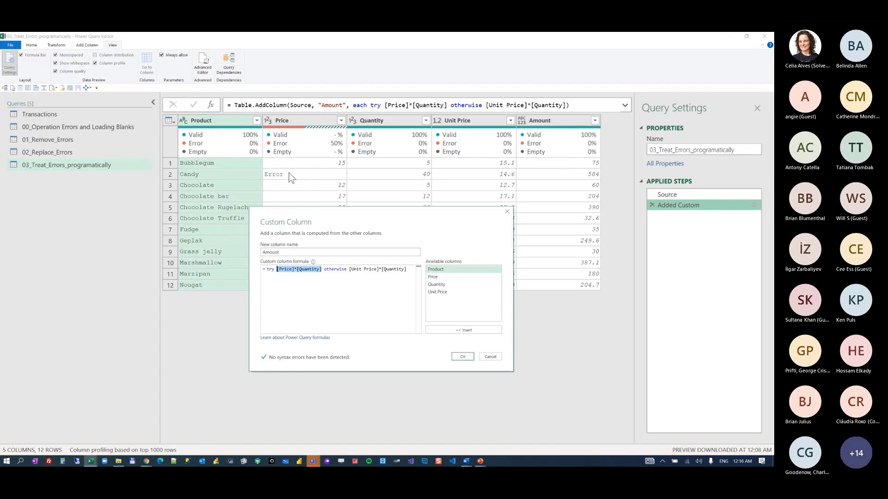
click(276, 272)
mouse_move(278, 272)
mouse_down()
mouse_move(309, 271)
mouse_move(278, 270)
mouse_up()
click(323, 270)
drag(349, 270, 388, 271)
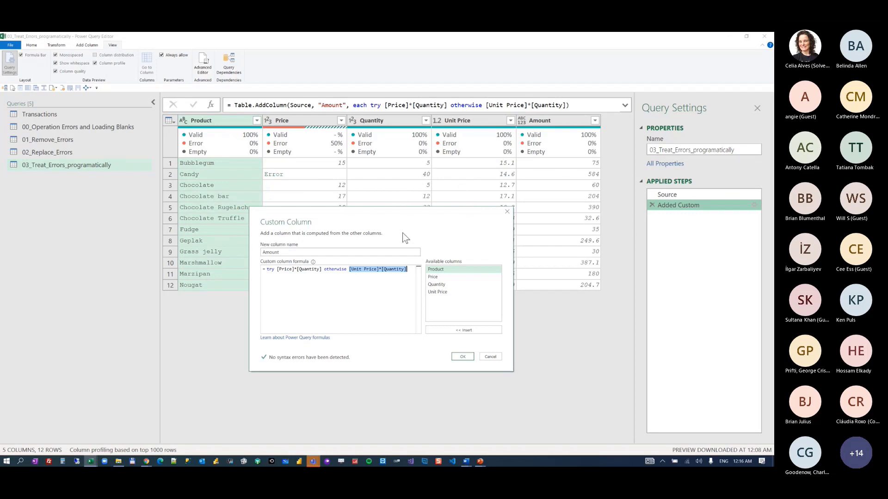
click(466, 358)
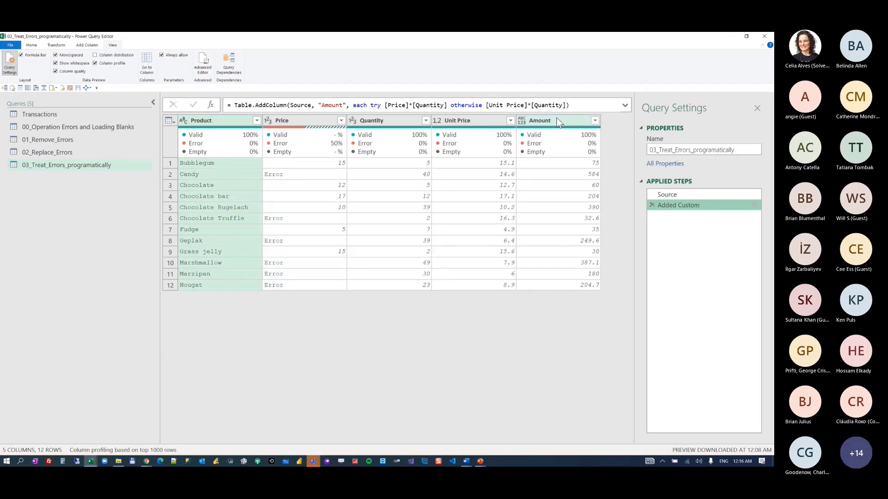
- Keep only the Product and Amount columns in the 03_Treat_Errors_programatically query and remove the others
click(524, 194)
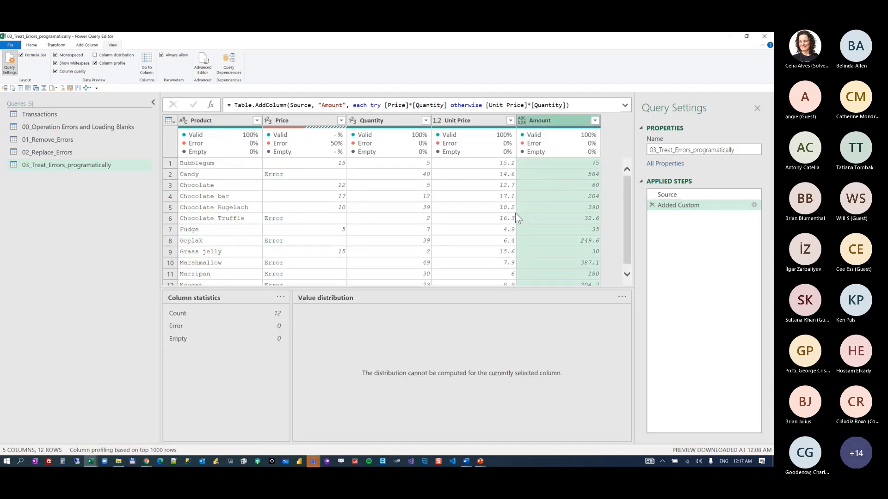
drag(407, 287, 391, 361)
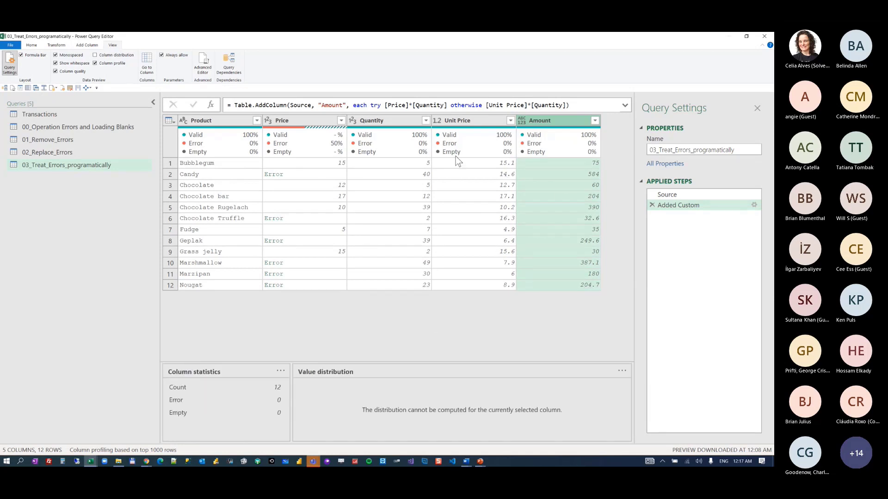
click(222, 120)
ctrl+click(559, 121)
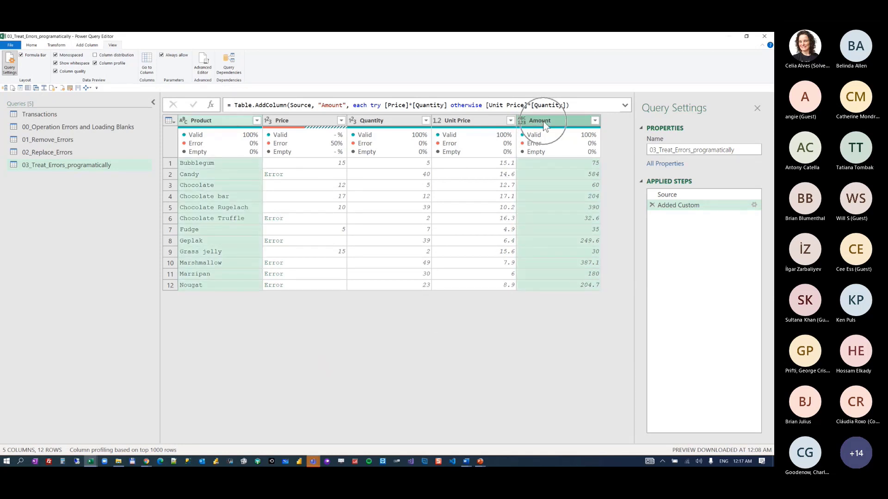
right_click(559, 121)
click(431, 136)
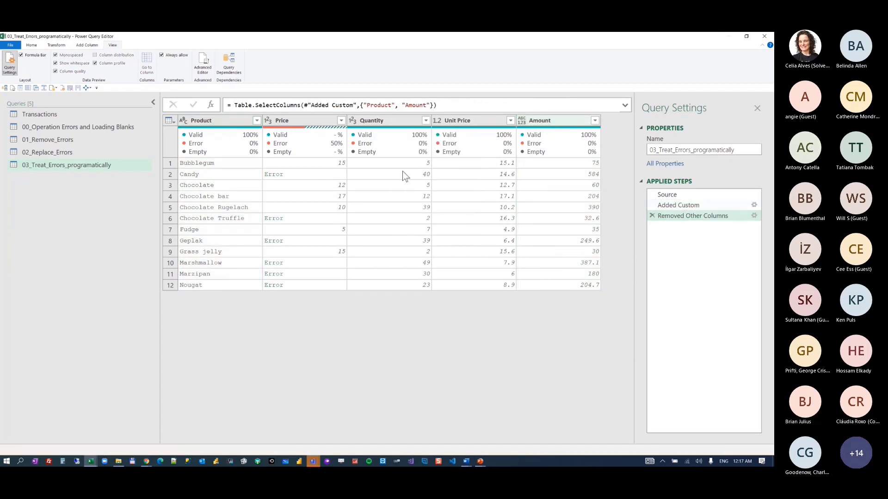
- Detect the data types of the Product and Amount columns and close the Power Query editor, keeping the changes
click(236, 121)
click(299, 121)
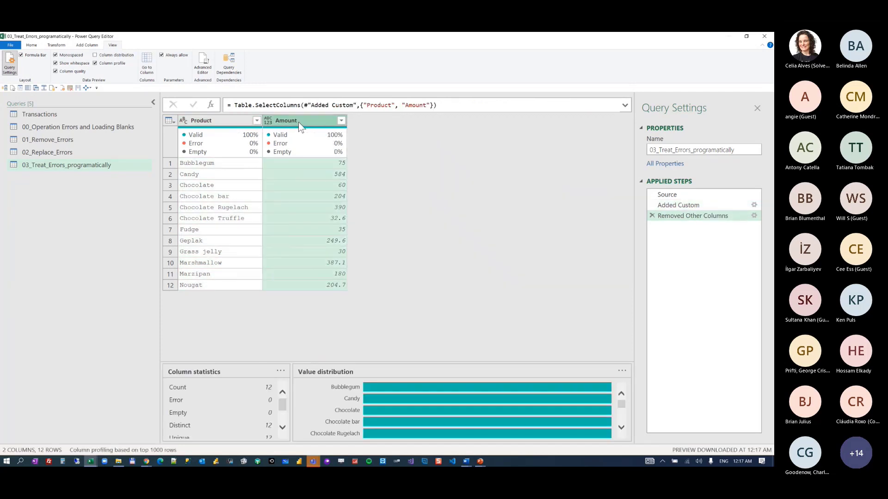
click(237, 121)
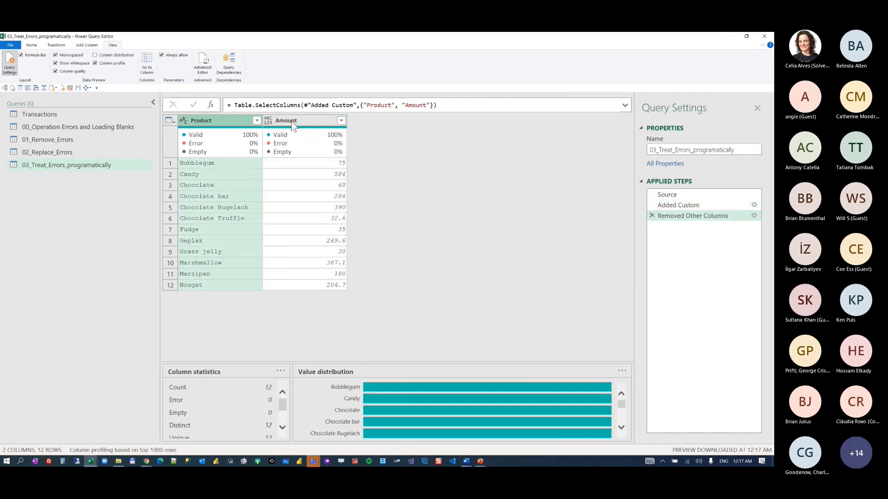
ctrl+click(292, 121)
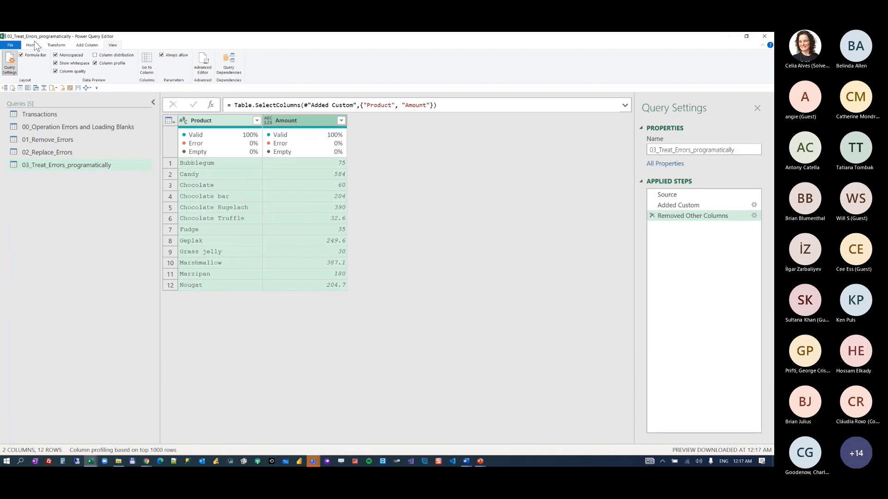
click(56, 45)
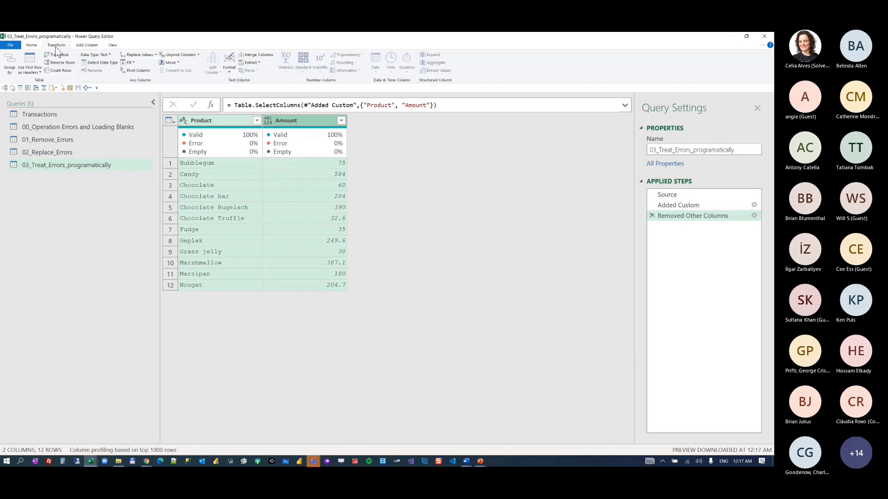
click(87, 63)
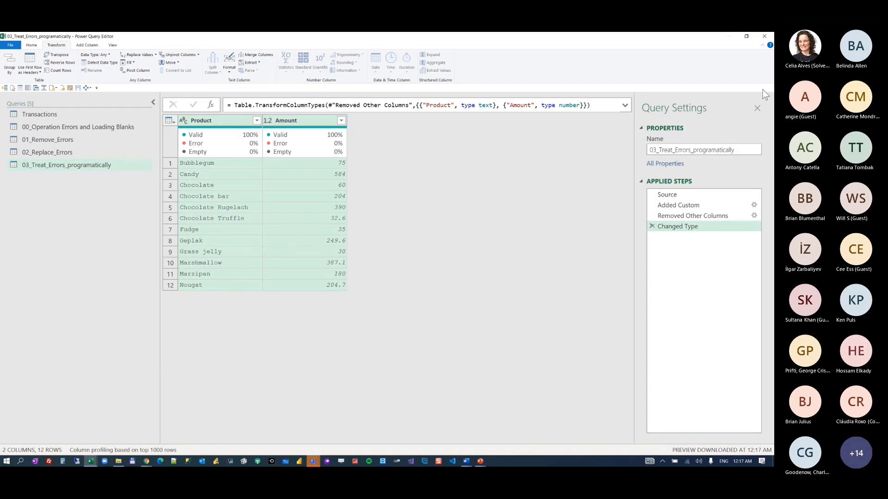
click(763, 36)
click(419, 260)
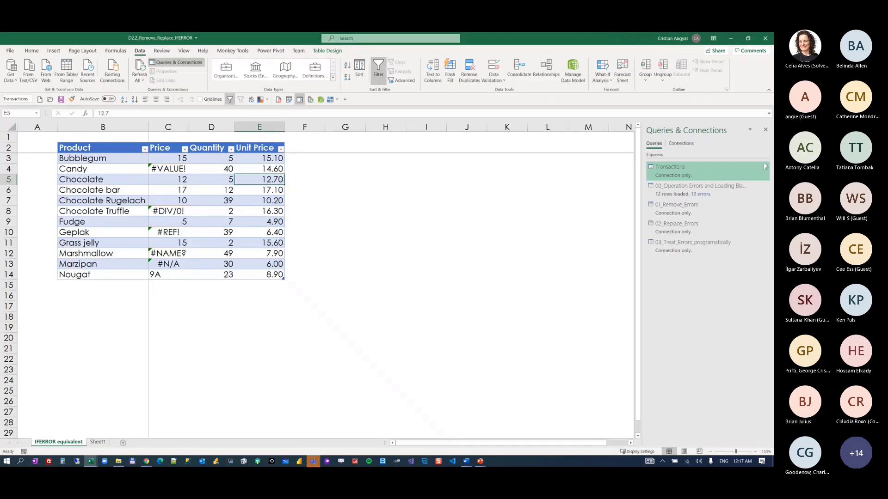
- Open the D2.3_Cell Level Errors - Audit Table workbook, enable its external data connections and view Sheet7
click(118, 461)
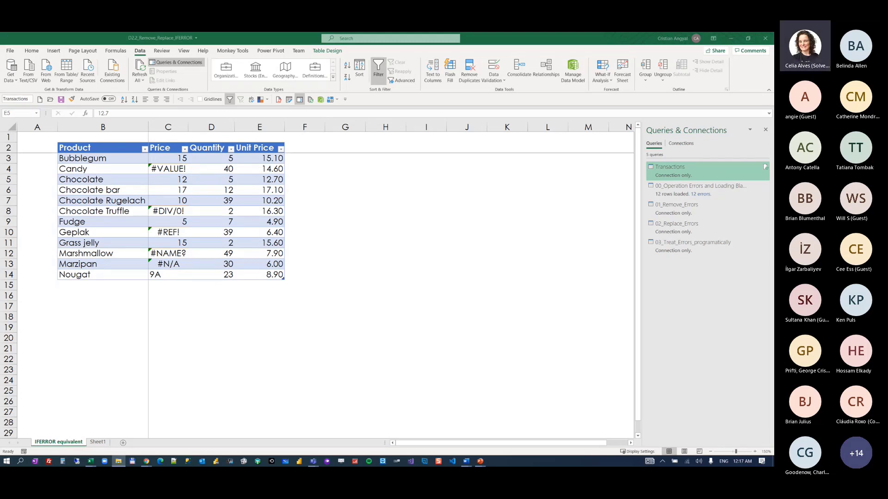
key(alt+Tab)
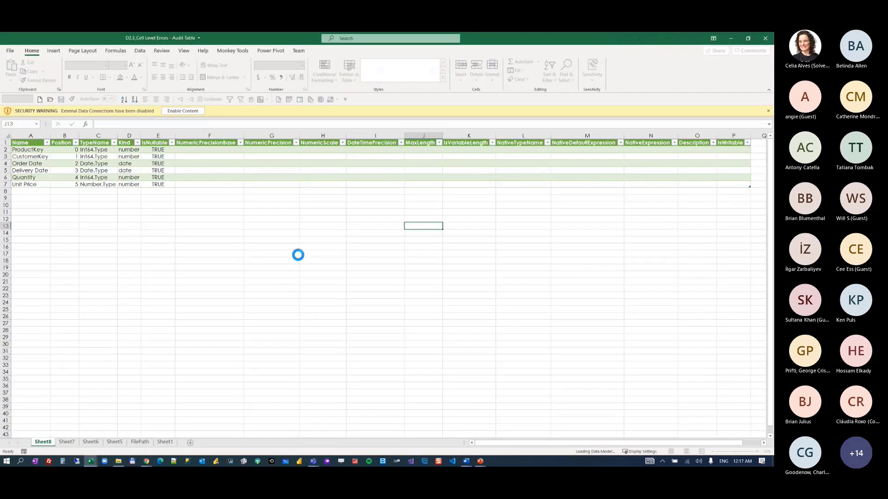
click(166, 115)
click(178, 229)
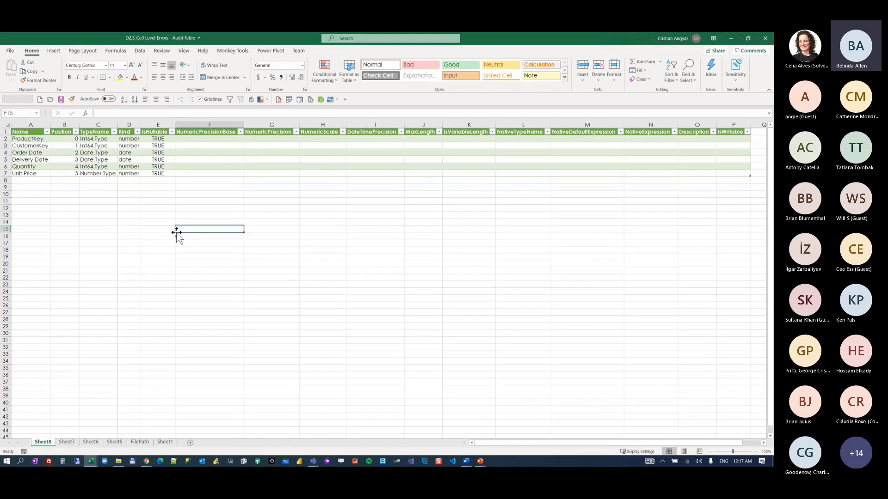
click(65, 442)
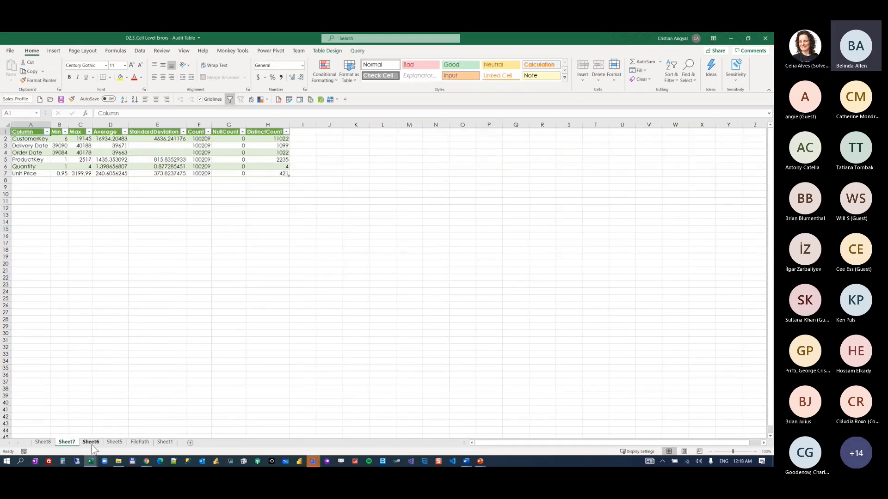
- Return to the D2.2_Remove_Replace_IFERROR workbook, view its Transactions query in Power Query and close the editor
click(732, 38)
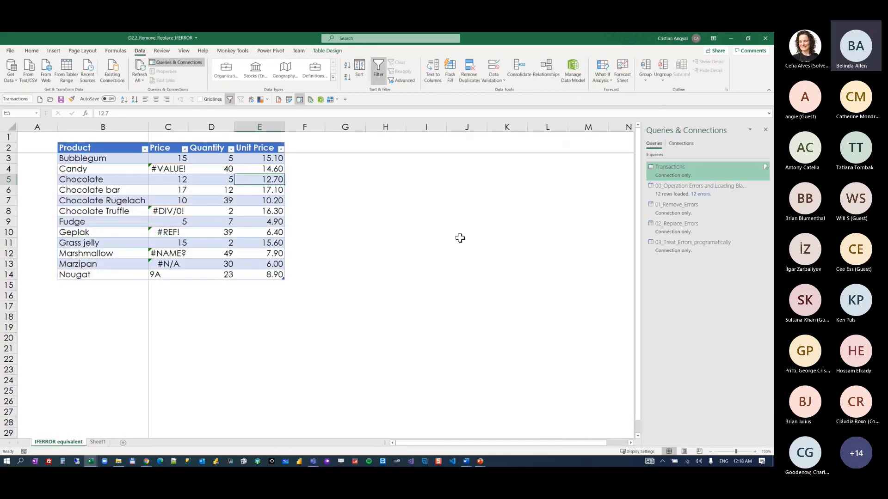
double_click(677, 170)
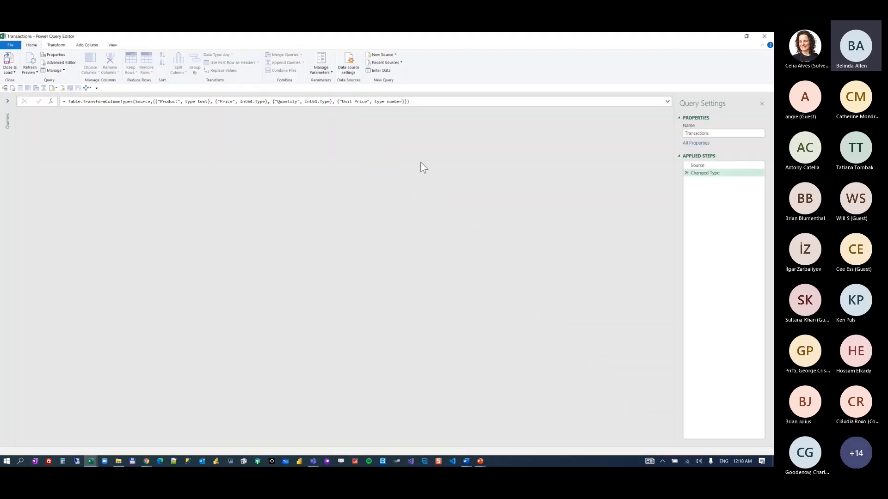
click(764, 37)
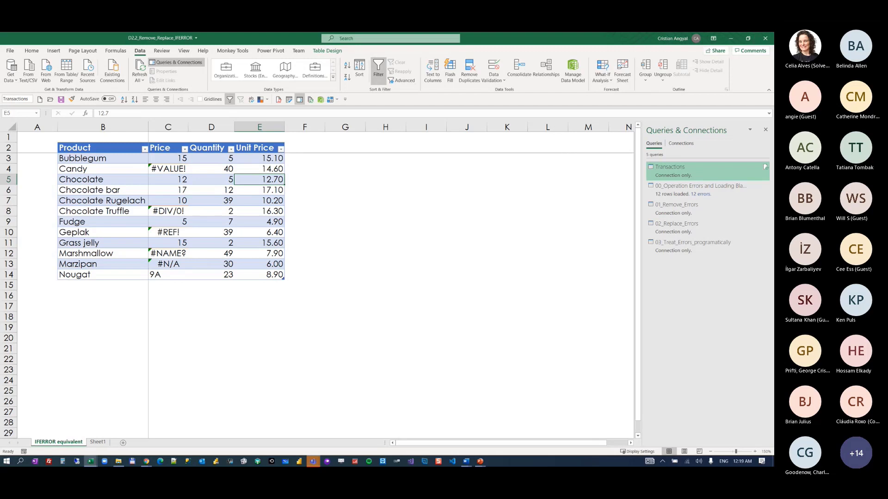
- Switch to the D2.3_Cell Level Errors - Audit Table workbook and look through Sheet6, Sheet5, FilePath and Sheet1
click(730, 38)
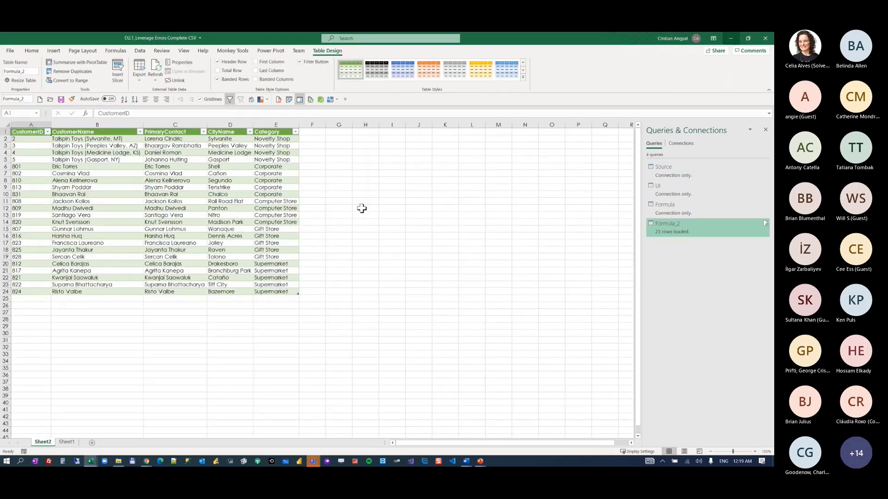
click(315, 292)
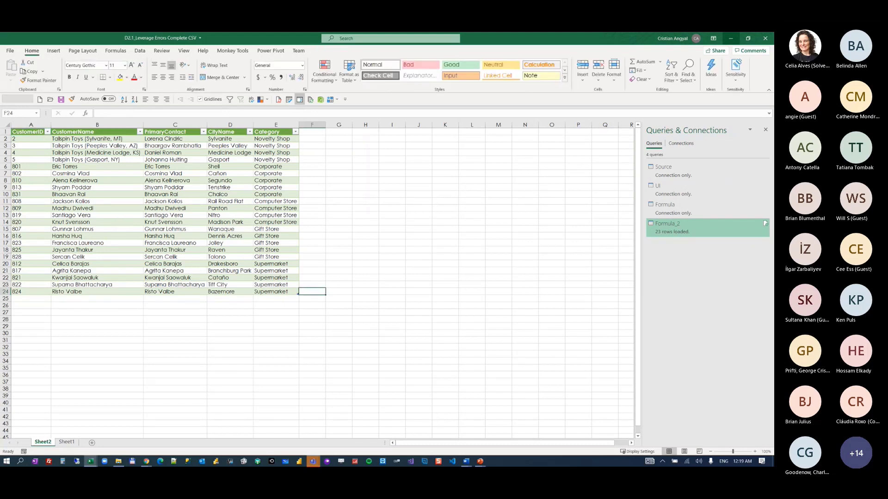
click(91, 461)
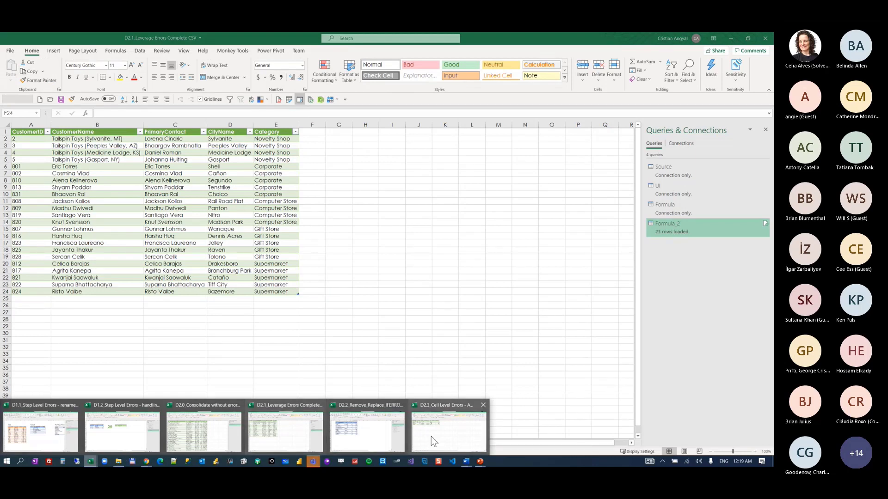
click(447, 437)
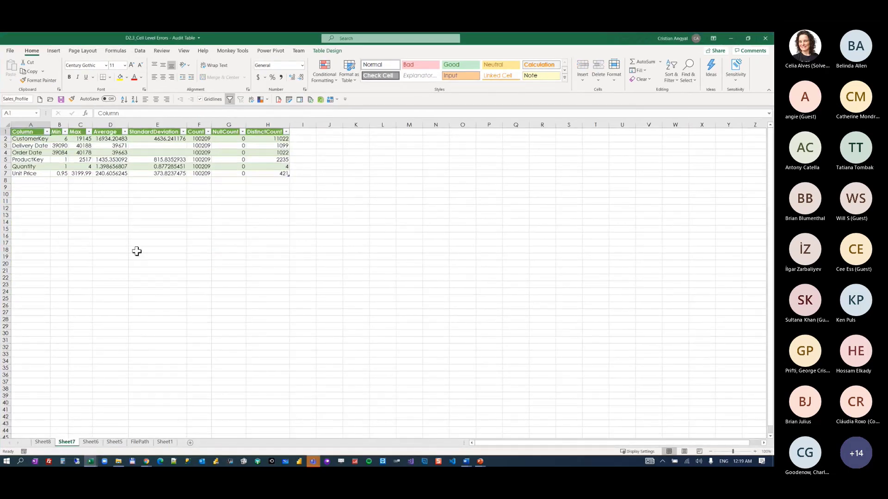
click(91, 442)
click(114, 442)
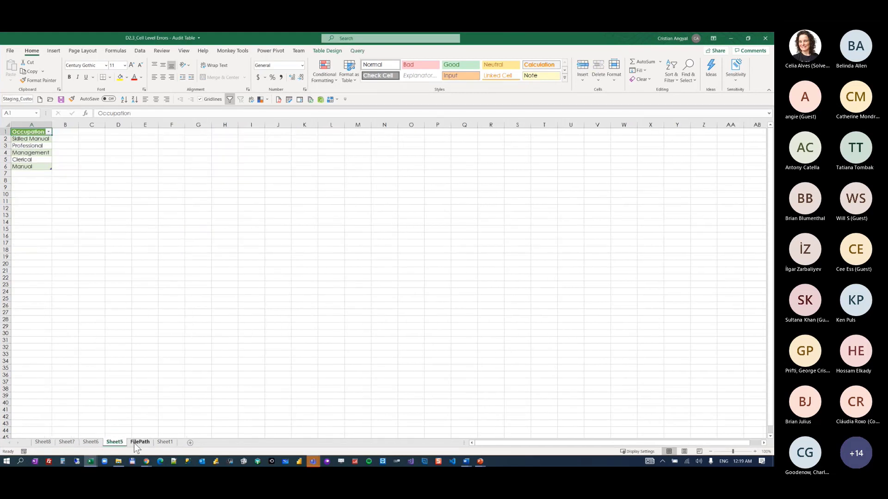
click(166, 442)
click(144, 442)
click(121, 442)
click(138, 443)
- Delete the worksheets Sheet5, Sheet6, Sheet7 and Sheet8 from the workbook together
click(115, 442)
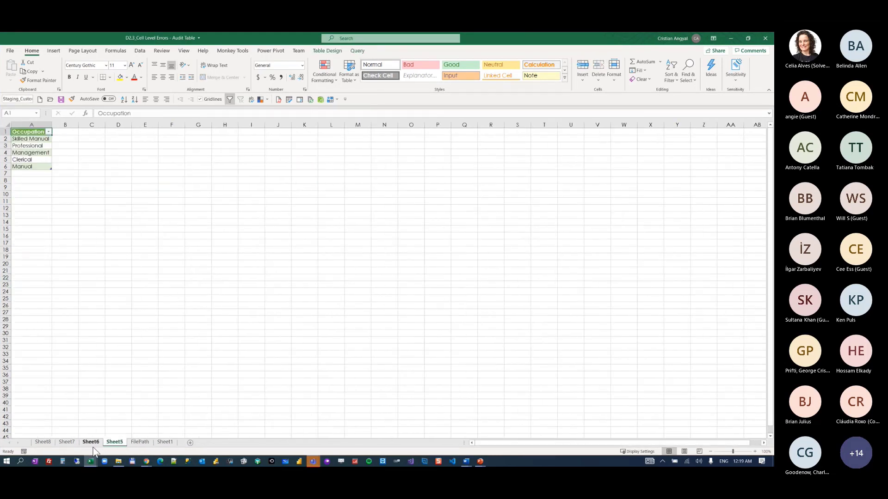
shift+click(45, 443)
right_click(45, 443)
click(70, 339)
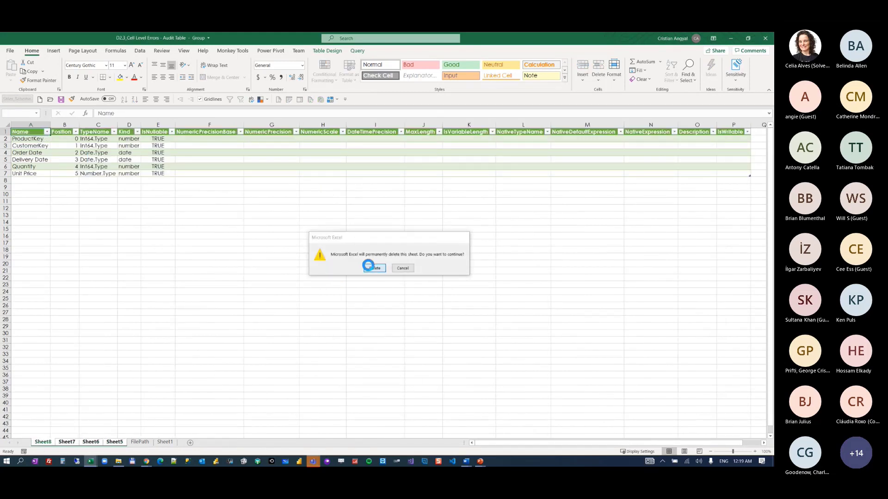
click(375, 268)
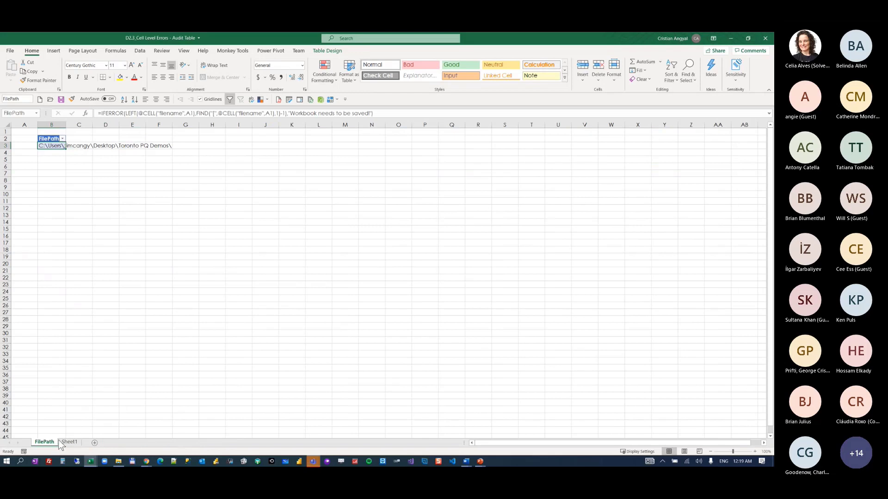
- Inspect the formula in the FilePath table's data cell and view the pivot report on Sheet1
click(53, 166)
click(52, 146)
click(70, 442)
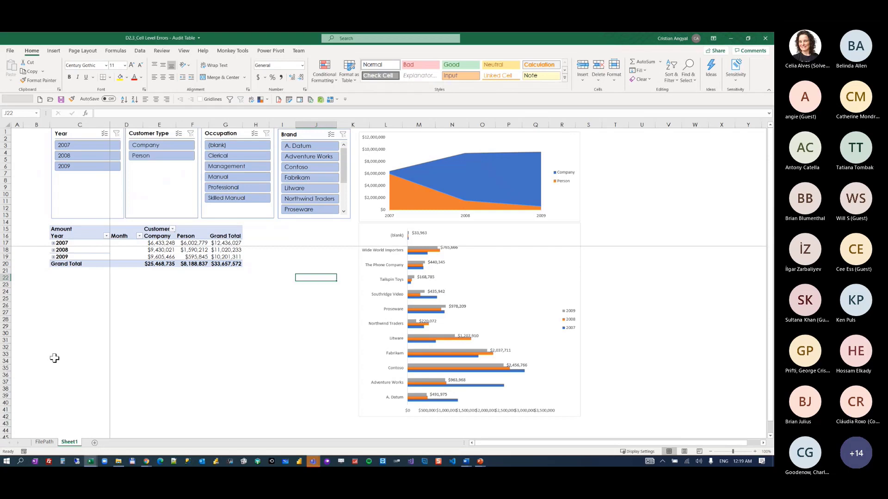
- View the Power Pivot data model as a diagram, nudge the Sales and Calendar tables, and close the Power Pivot window
click(320, 99)
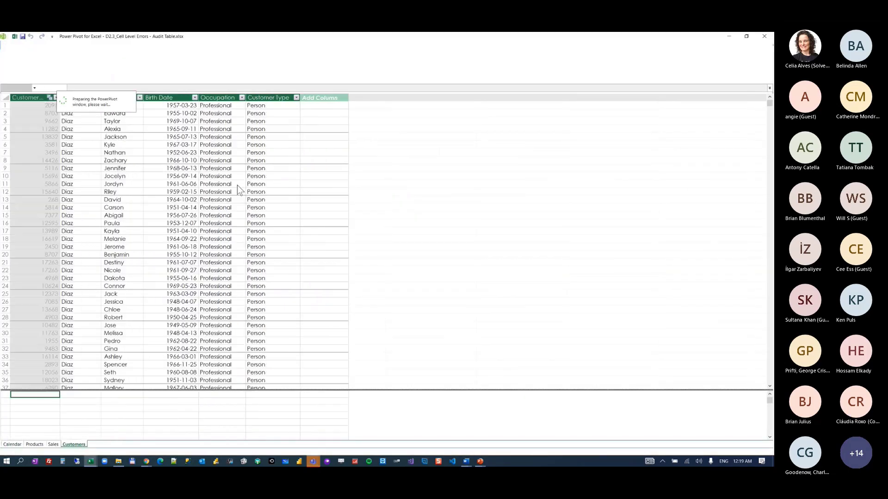
click(371, 62)
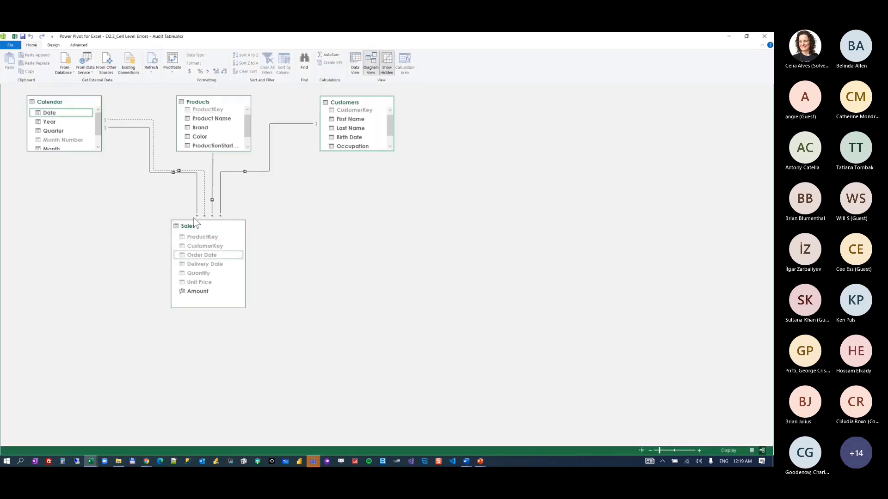
drag(187, 227, 180, 243)
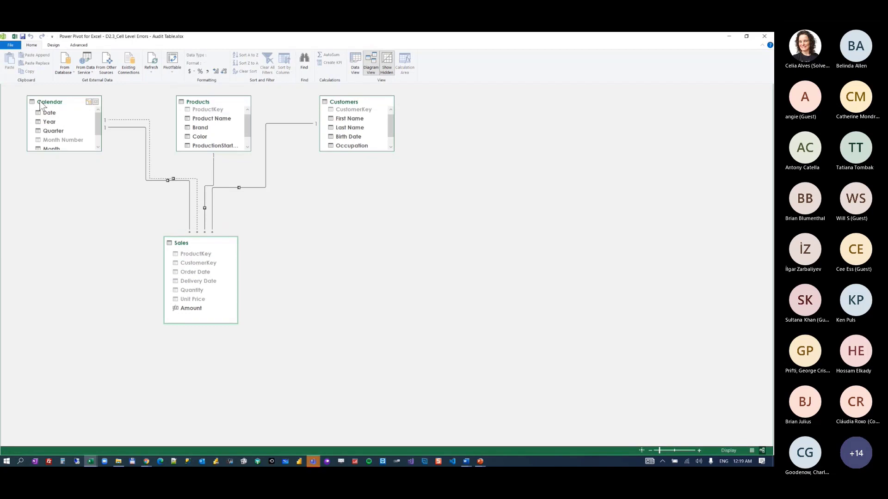
drag(41, 102, 39, 102)
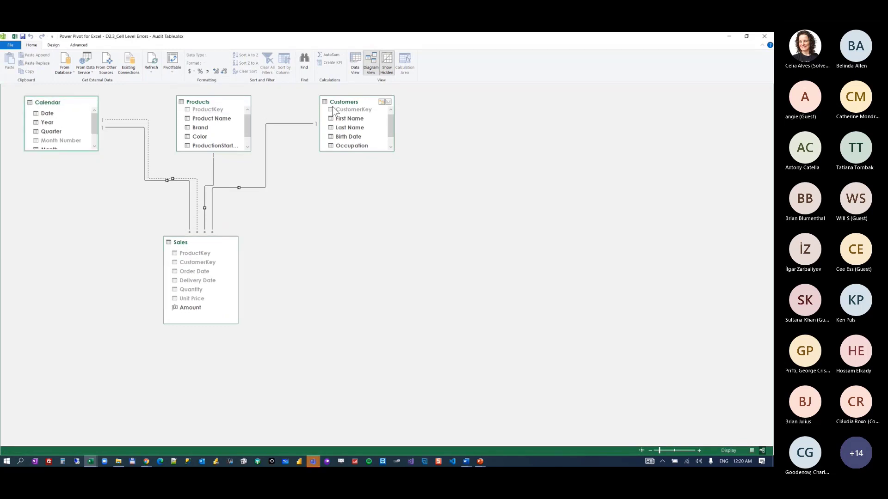
click(763, 36)
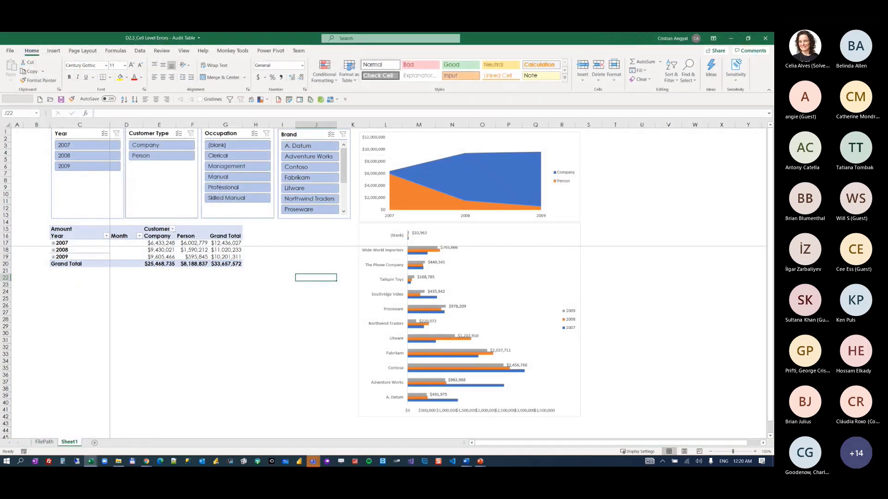
- Show the Contoso_Simplified source workbook in the Toronto PQ Demos folder and move the folder window away
drag(0, 149, 258, 132)
click(235, 179)
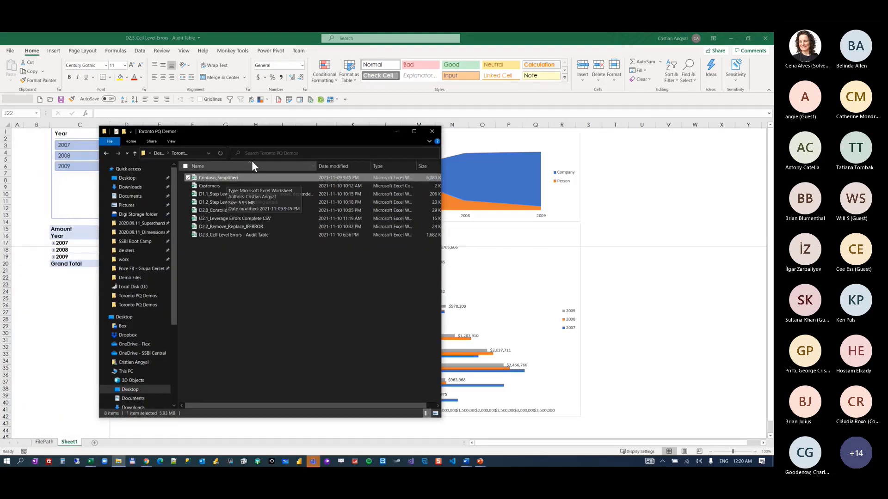
drag(373, 135, 0, 138)
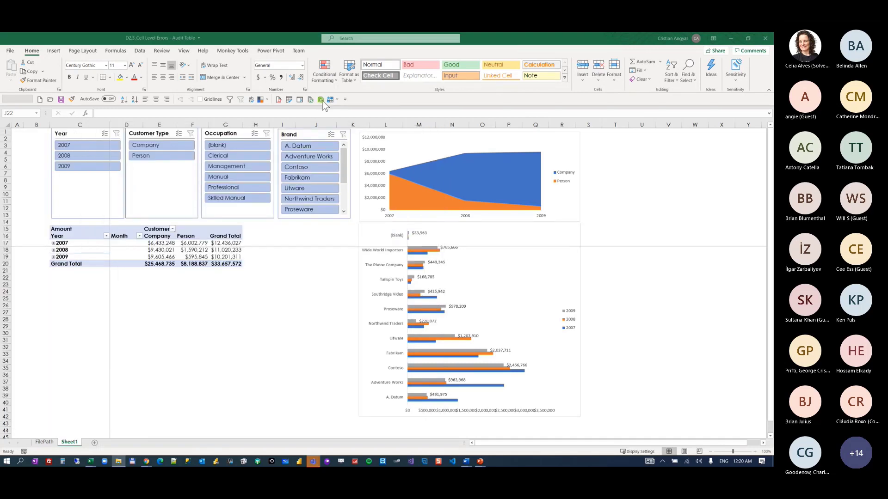
- Display the workbook's Queries & Connections list, review its query groups and launch the Power Query editor
click(299, 101)
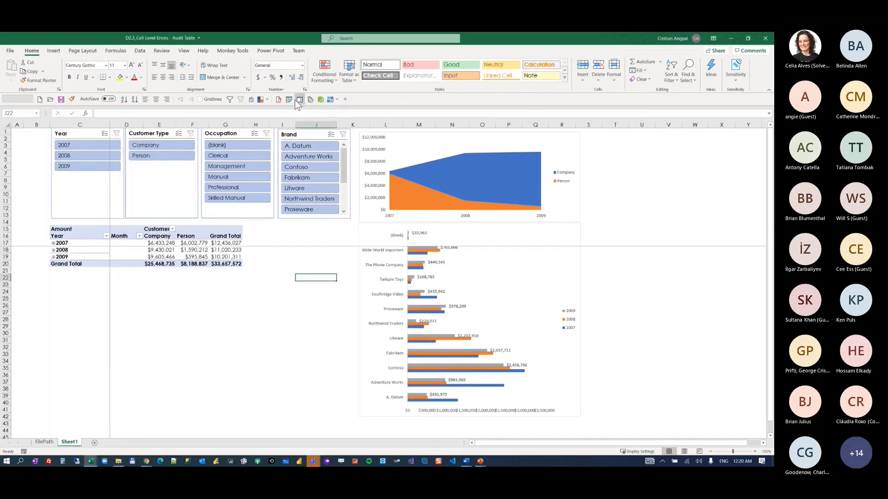
click(301, 100)
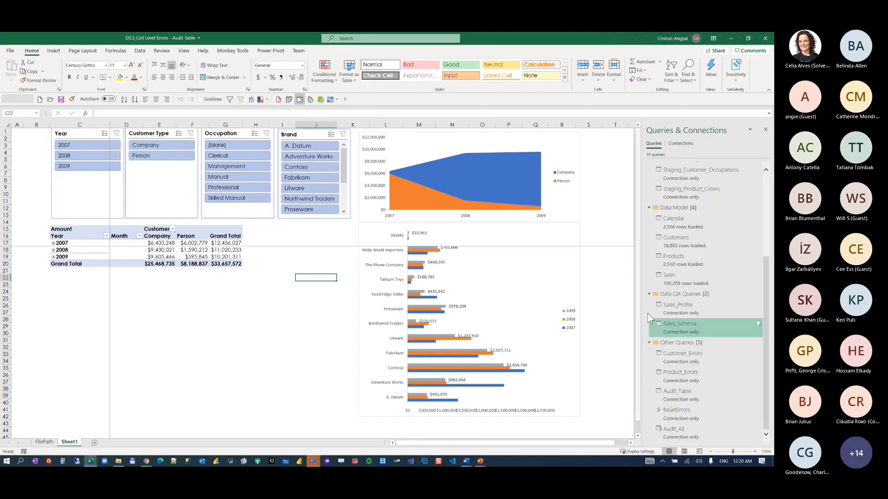
scroll(726, 342, up, 3)
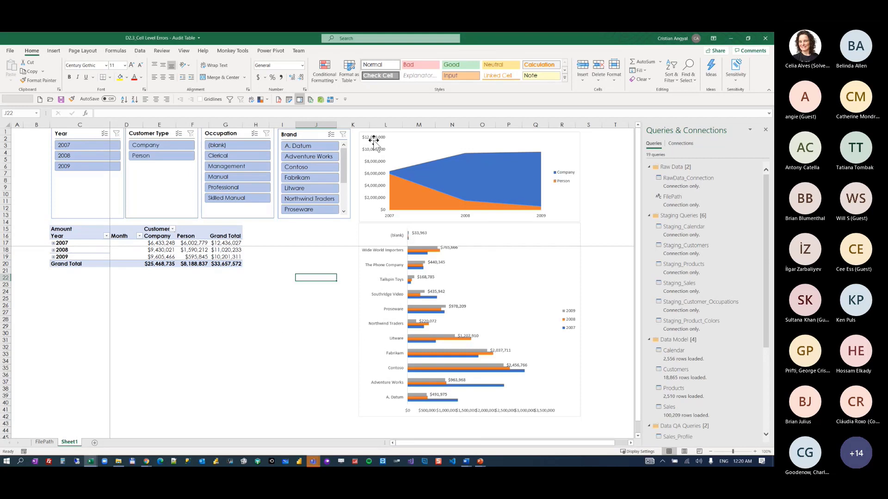
click(289, 100)
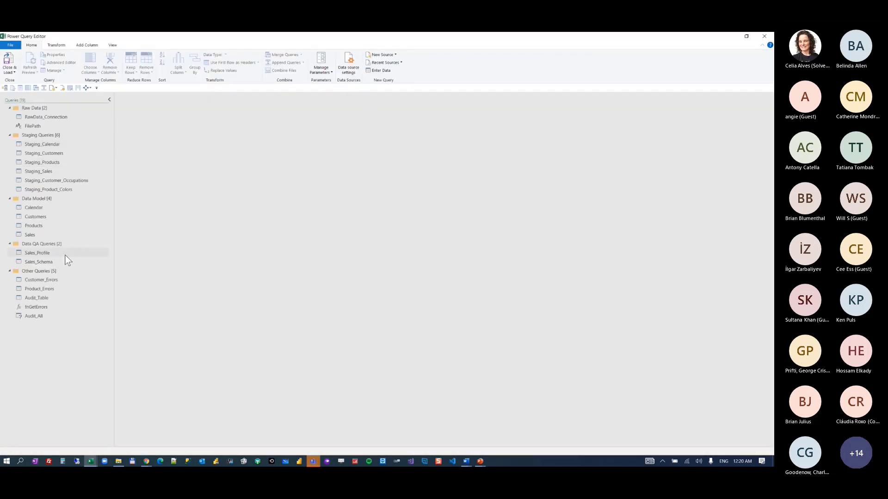
- Delete the Customer_Errors, Product_Errors, Audit_Table and fnGetErrors queries from the Other Queries group
click(49, 287)
click(54, 279)
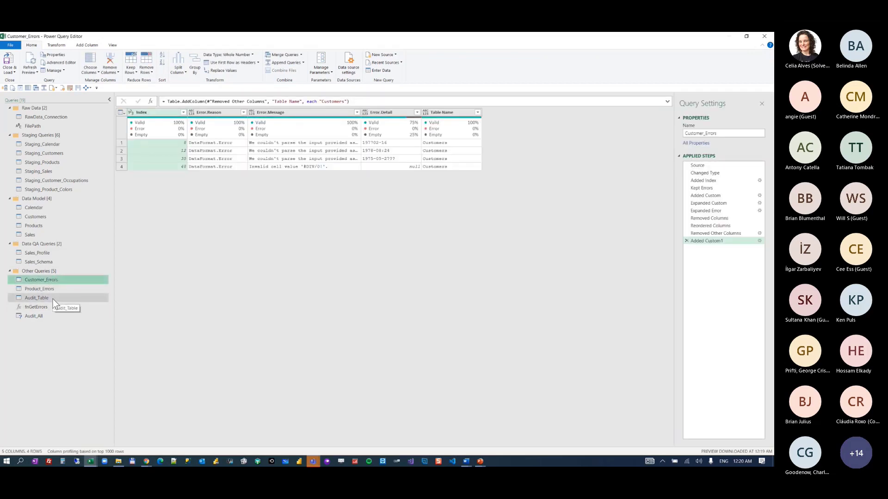
click(52, 299)
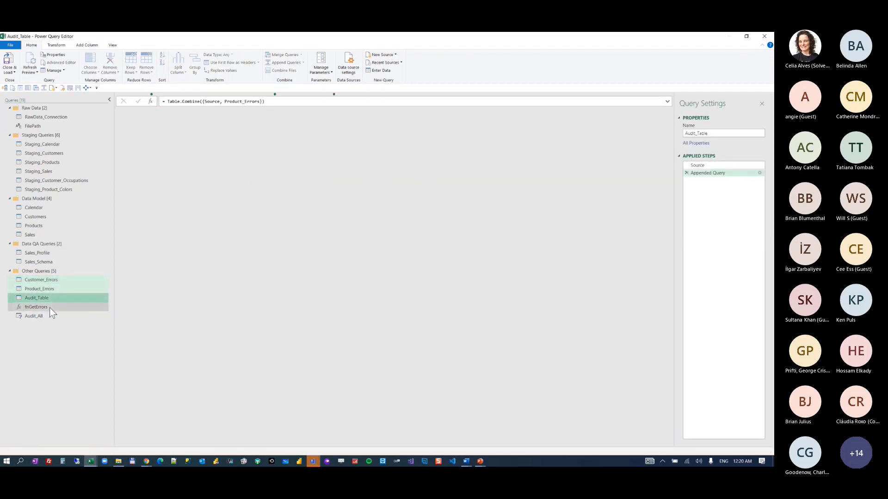
click(49, 307)
right_click(49, 306)
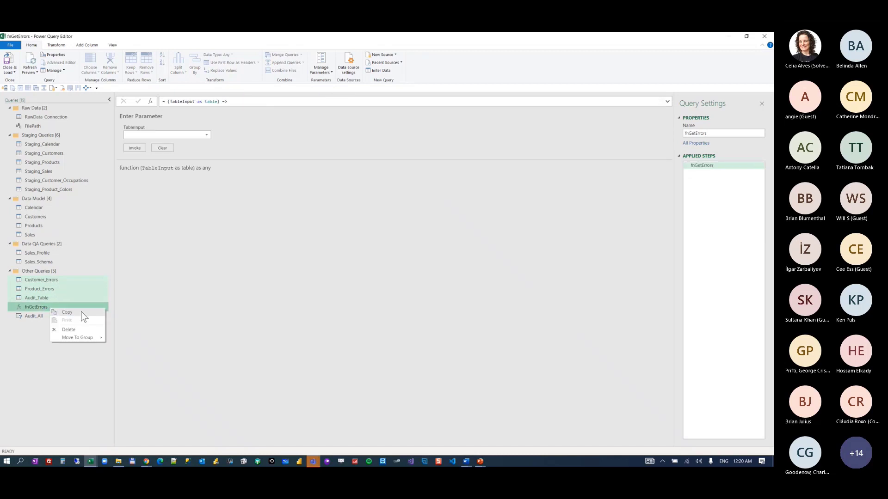
click(84, 328)
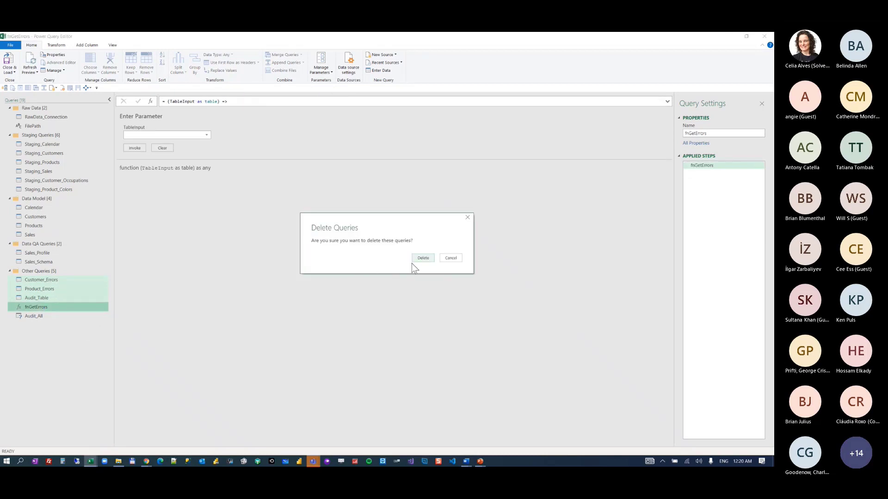
click(414, 261)
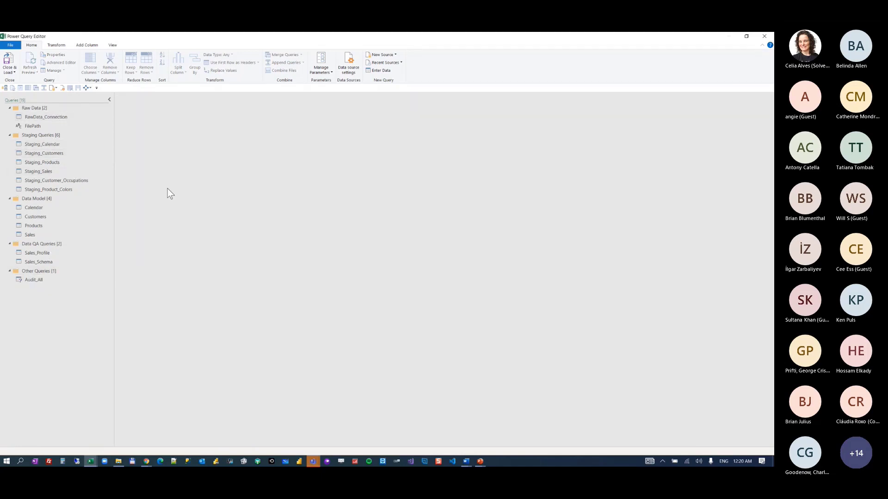
- Look over the query groups and display the Query Dependencies diagram maximized and fitted to the screen
scroll(168, 189, up, 4)
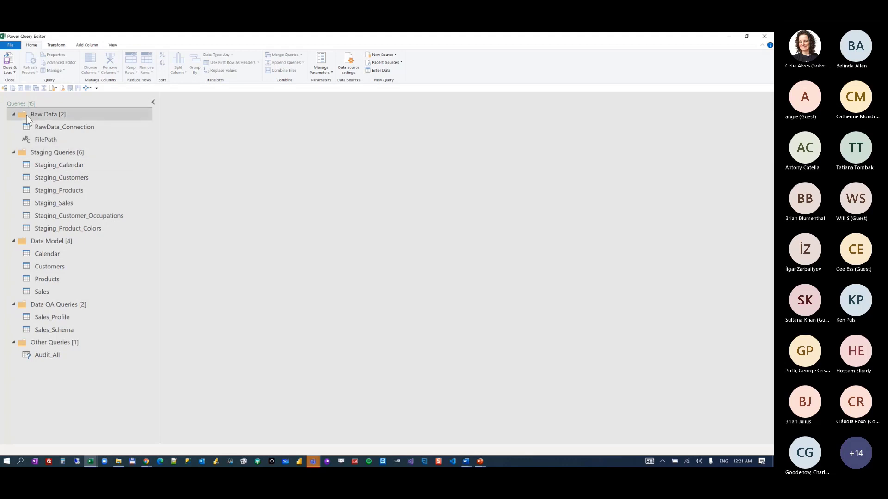
click(11, 157)
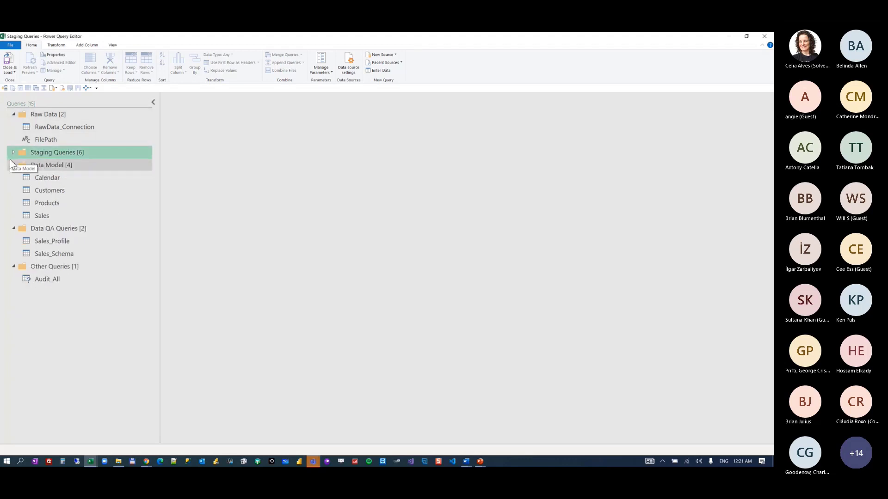
click(11, 153)
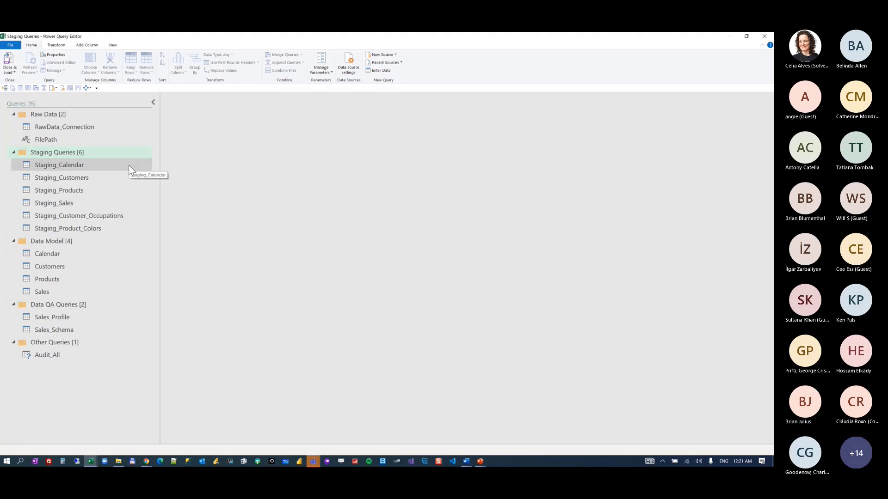
click(112, 45)
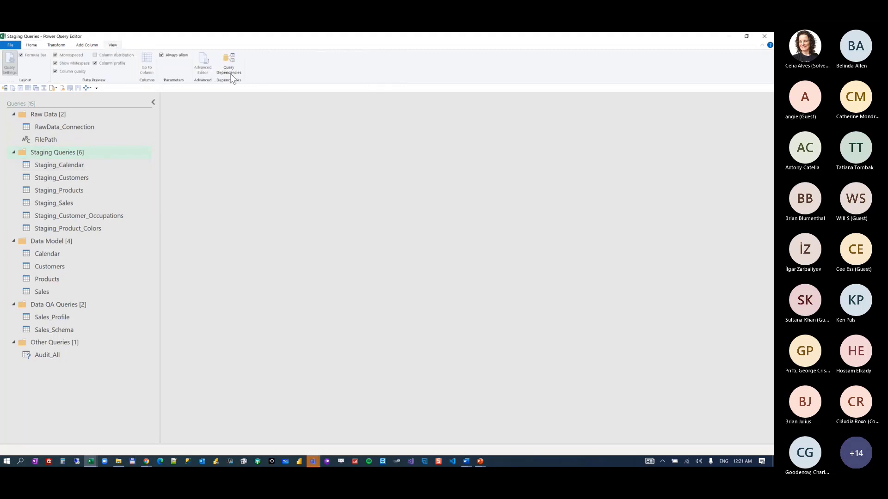
click(231, 55)
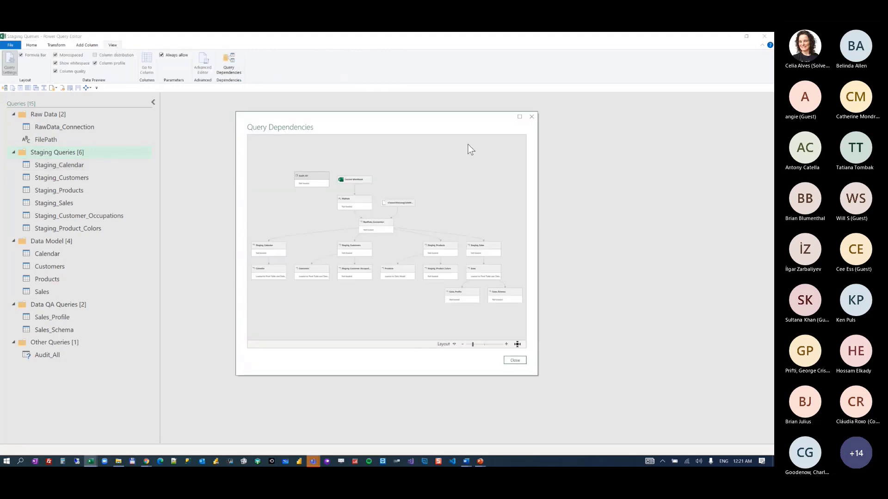
click(519, 117)
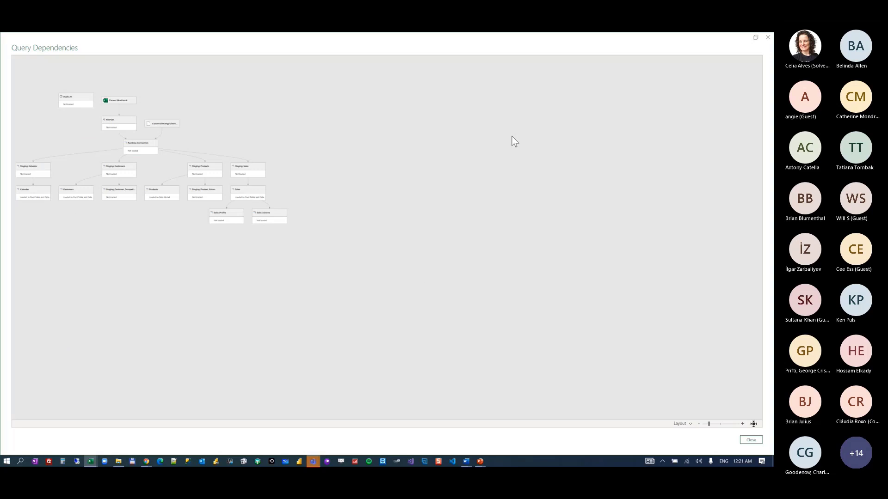
click(753, 424)
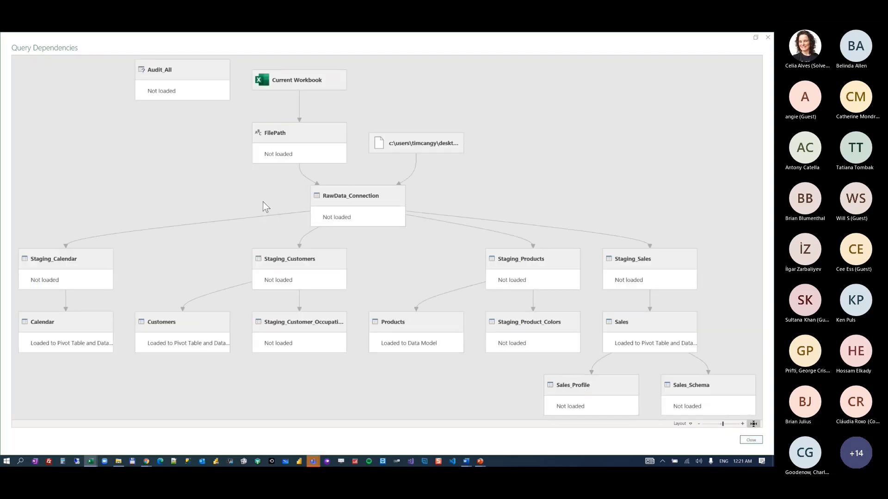
- Trace the dependencies of RawData_Connection, Staging_Calendar, Staging_Customers, Staging_Customer_Occupations, Calendar and Staging_Products in the diagram
click(324, 188)
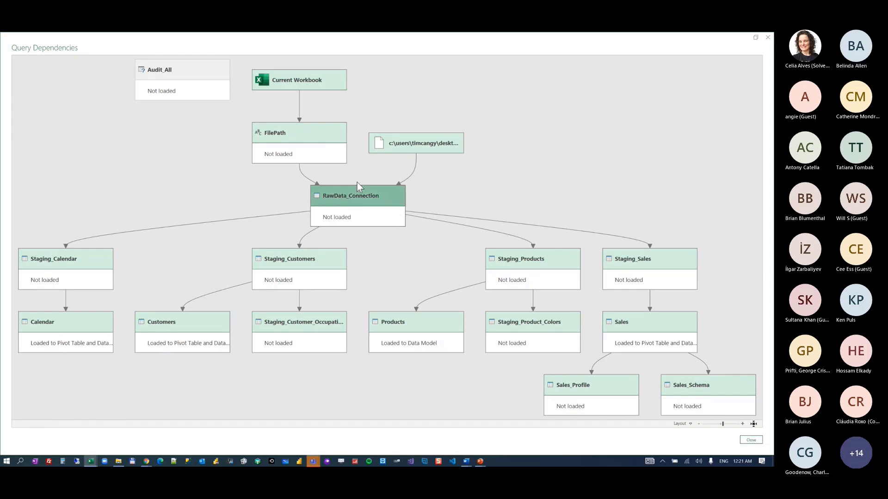
click(90, 256)
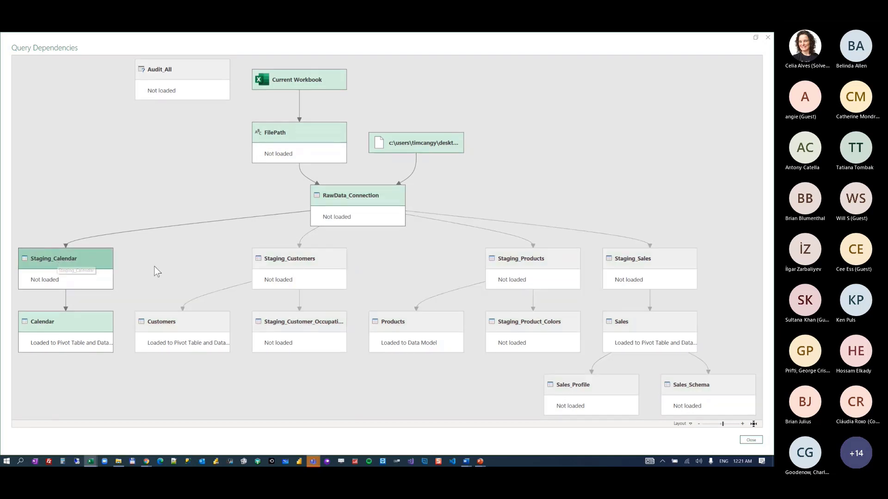
click(279, 261)
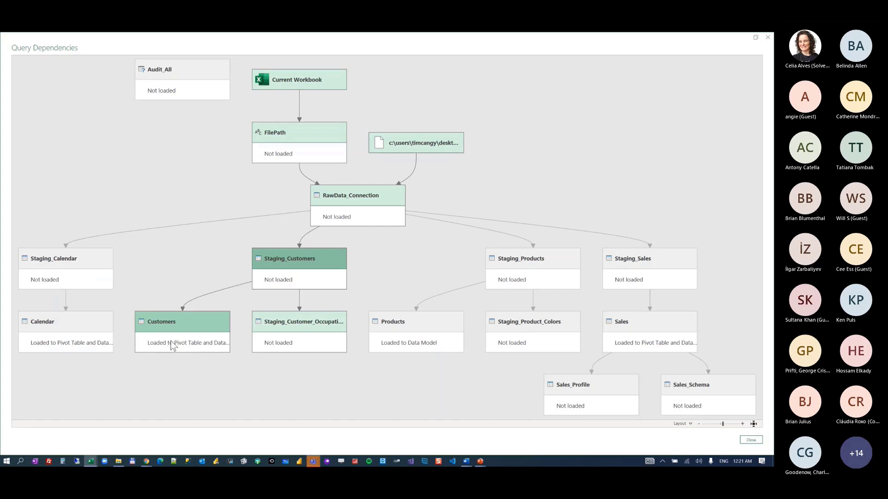
click(293, 339)
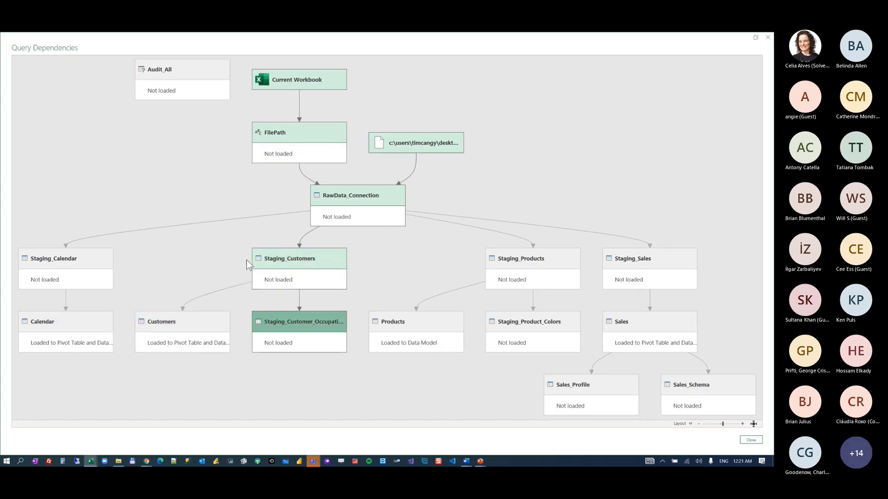
click(88, 261)
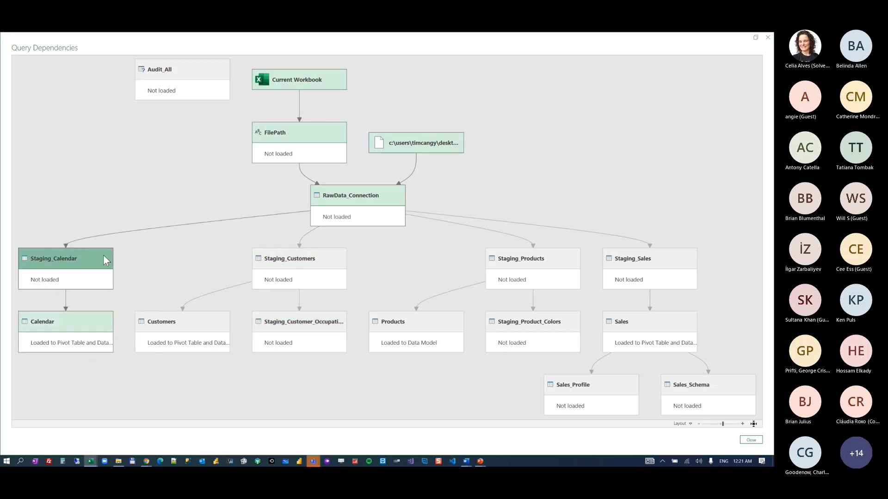
click(45, 322)
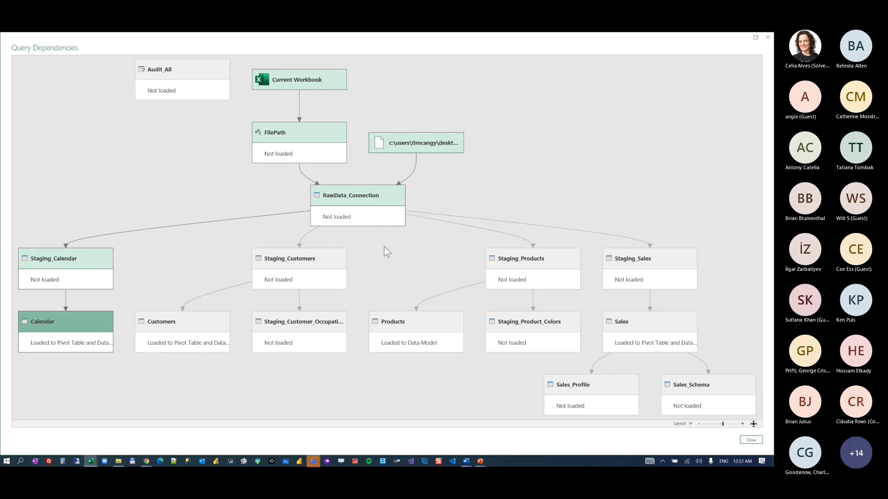
click(309, 256)
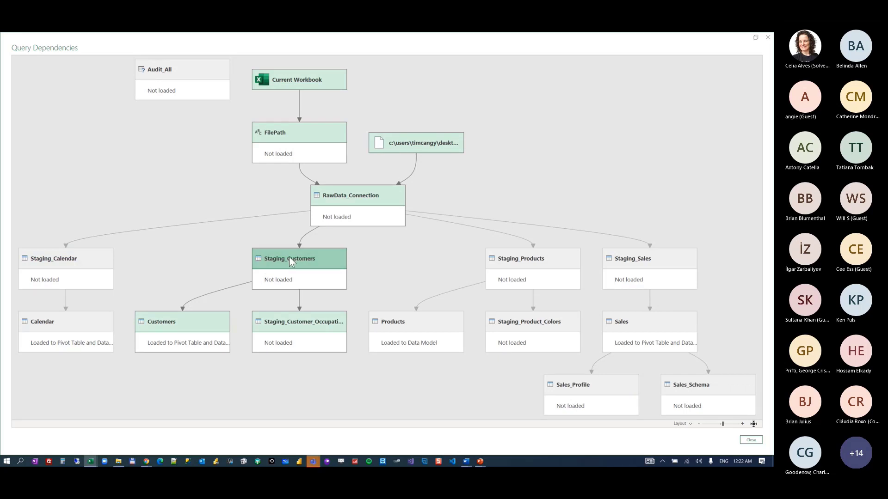
click(567, 262)
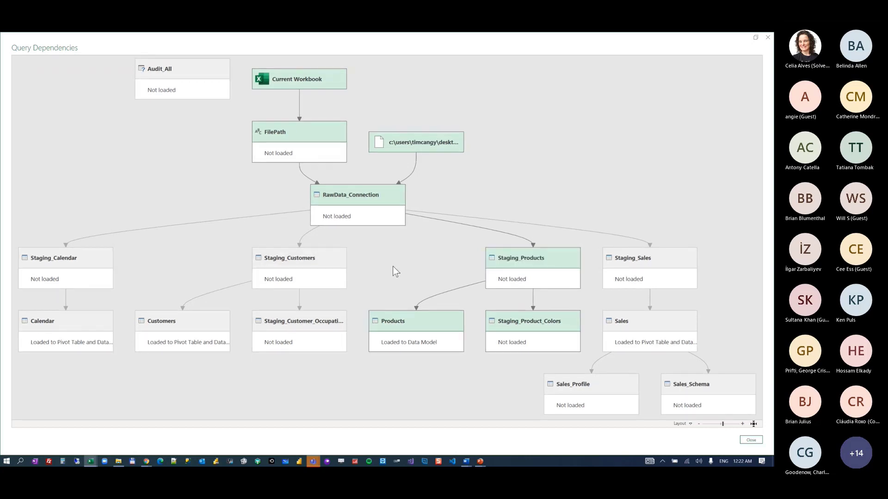
- Trace the dependencies of Staging_Products, Staging_Calendar, Staging_Customers and Staging_Sales in the diagram
click(535, 258)
click(59, 260)
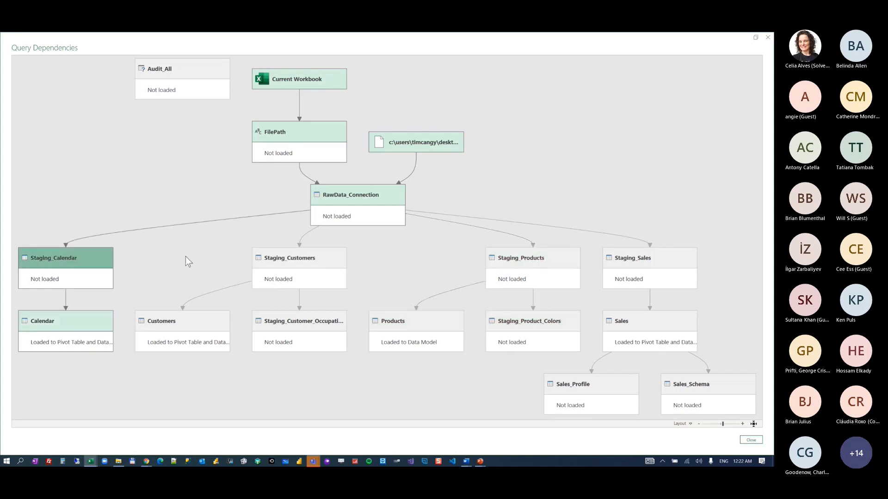
click(303, 259)
click(493, 266)
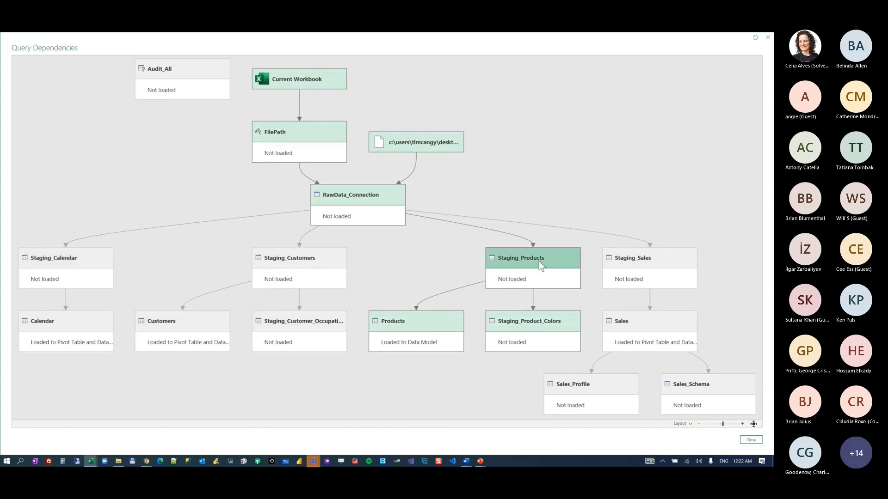
click(630, 260)
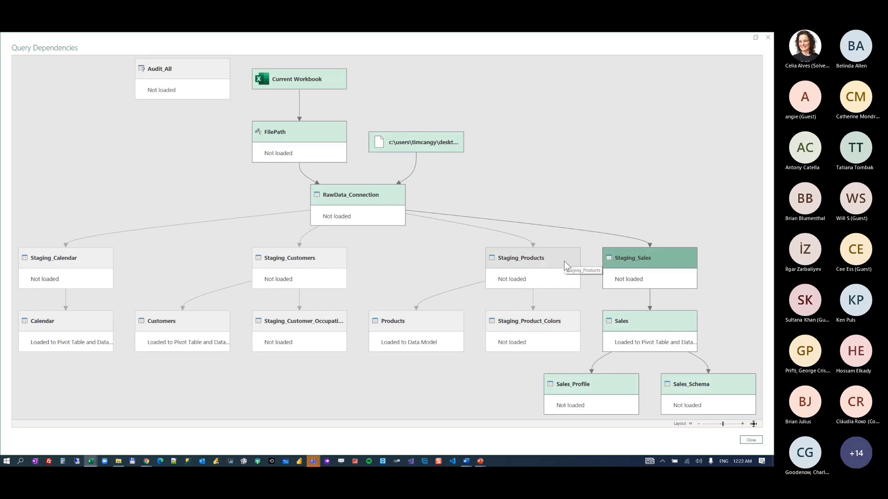
- Trace RawData_Connection's dependencies and outline its layer together with the staging queries on screen, labelled RAW DATA
click(340, 198)
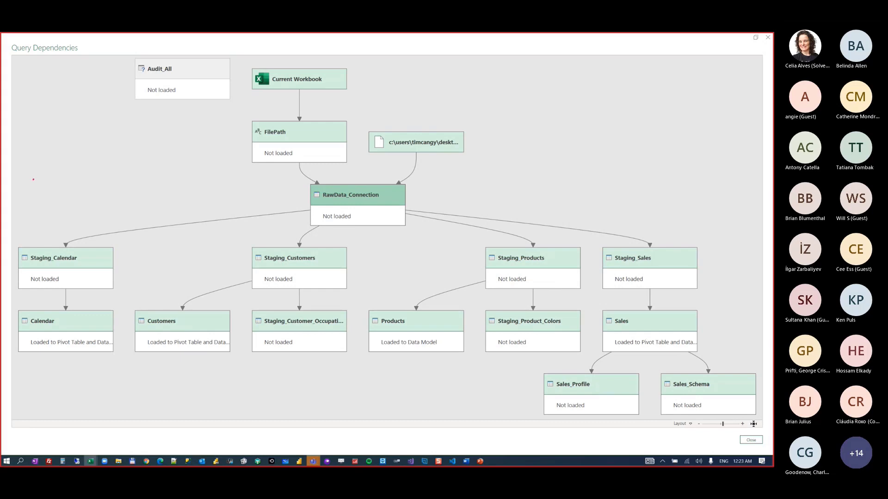
mouse_move(19, 182)
mouse_down()
mouse_move(692, 313)
mouse_move(731, 297)
mouse_up()
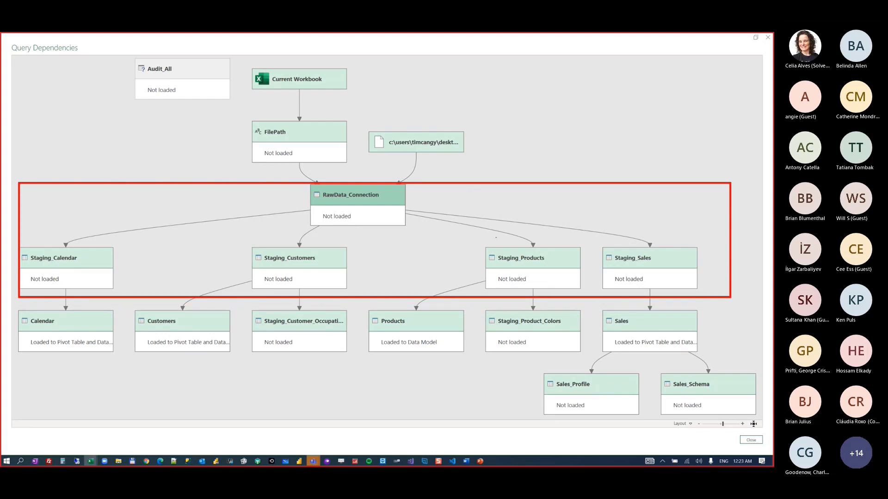
text(RAW DATA)
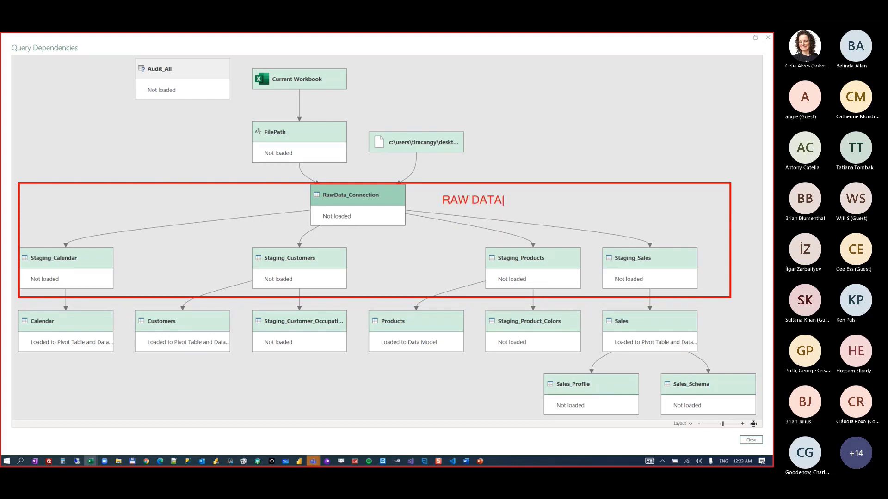
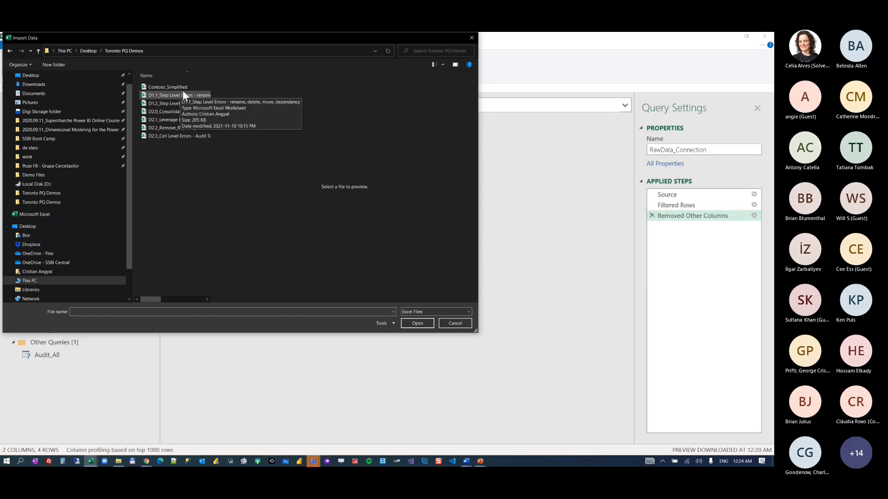
- Import the Contoso_Simplified workbook from the Toronto PQ Demos folder as a new Excel source
click(181, 89)
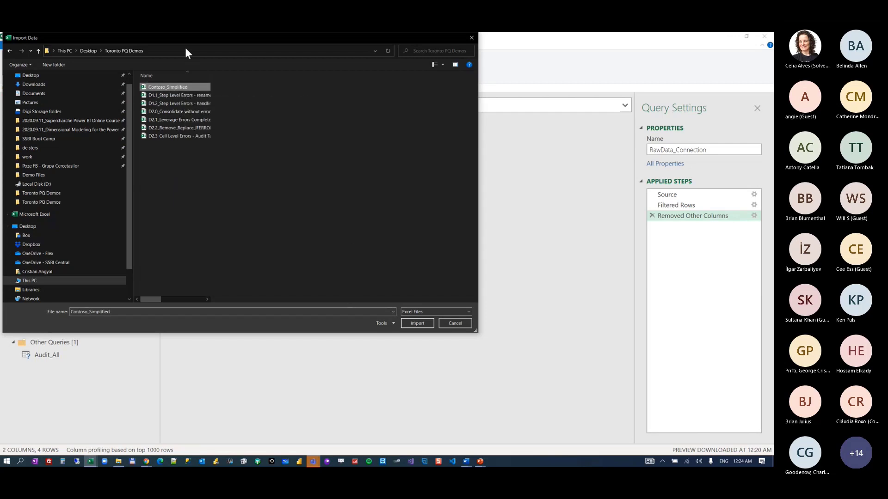
drag(113, 39, 245, 91)
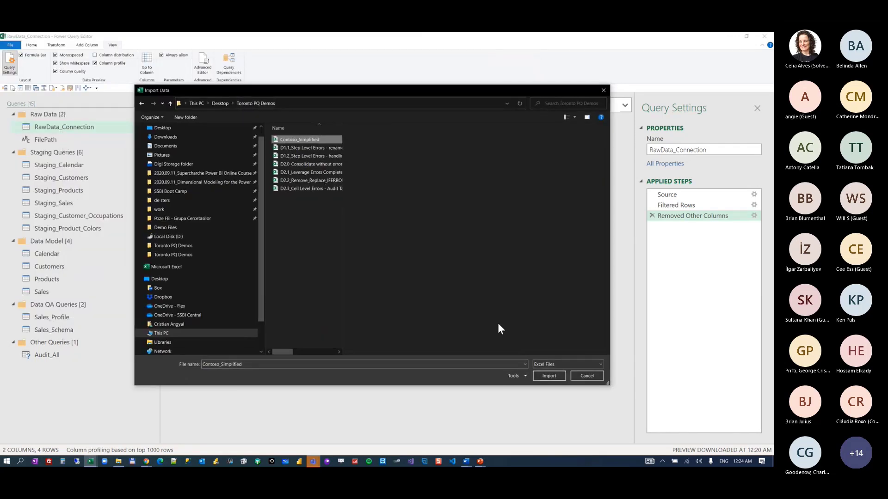
click(540, 377)
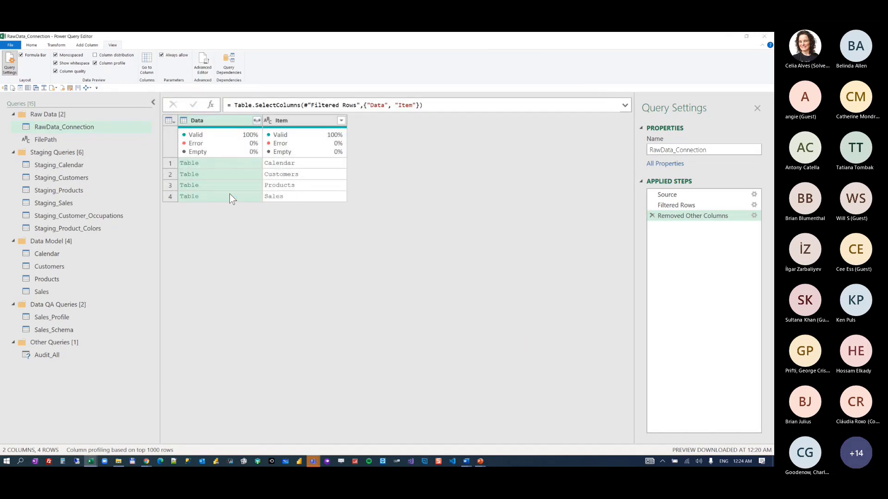
- Preview the tables and sheets of Contoso_Simplified.xlsx, including Calendar1, Products3, Calendar, Customers, Products and Sales
drag(255, 212, 252, 165)
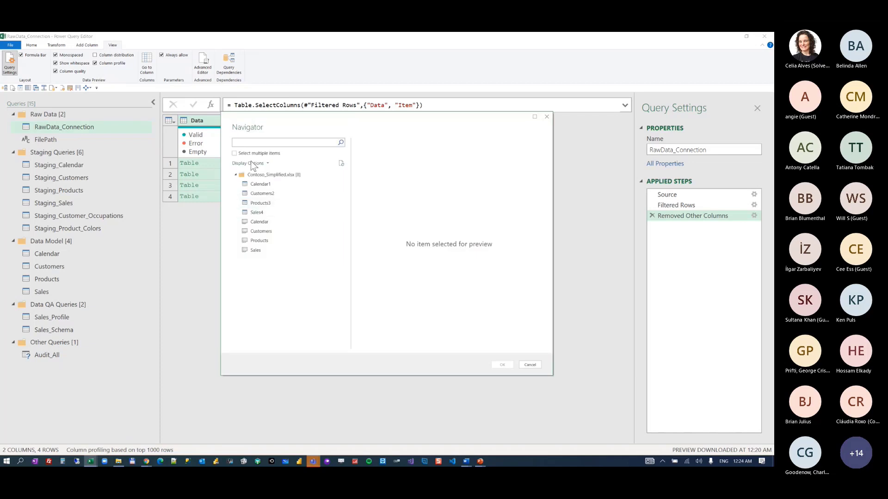
click(261, 194)
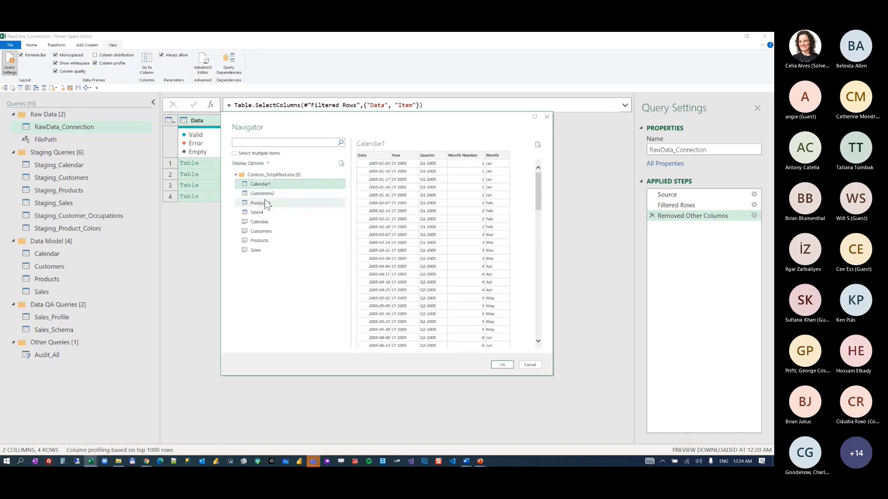
click(268, 202)
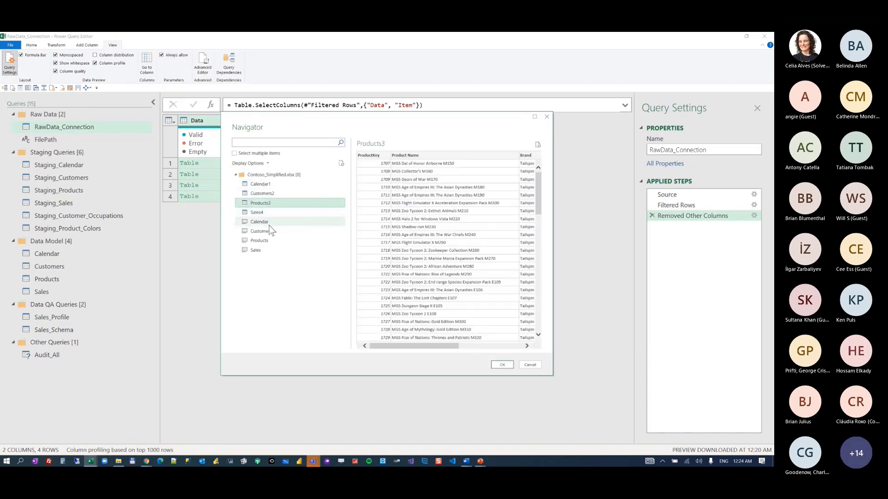
click(266, 222)
click(268, 232)
click(267, 242)
click(265, 251)
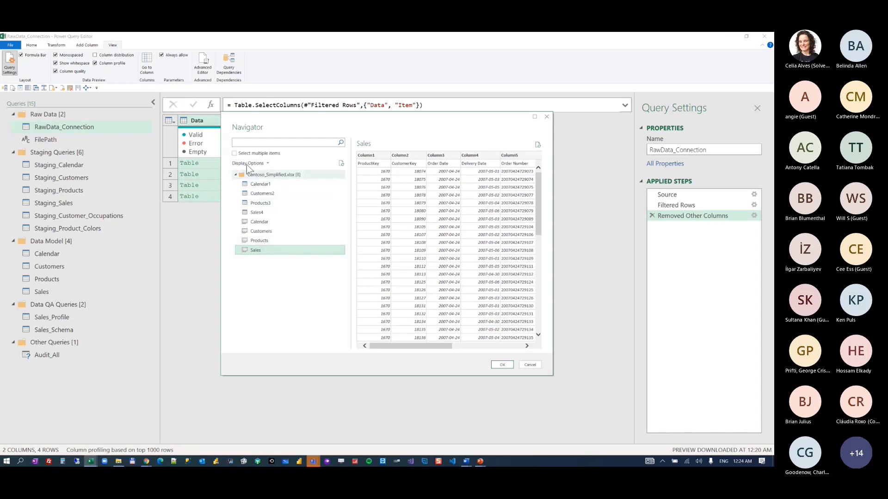
- Allow multiple items and select the Calendar1, Customers2, Products3 and Sales4 tables for import
click(235, 154)
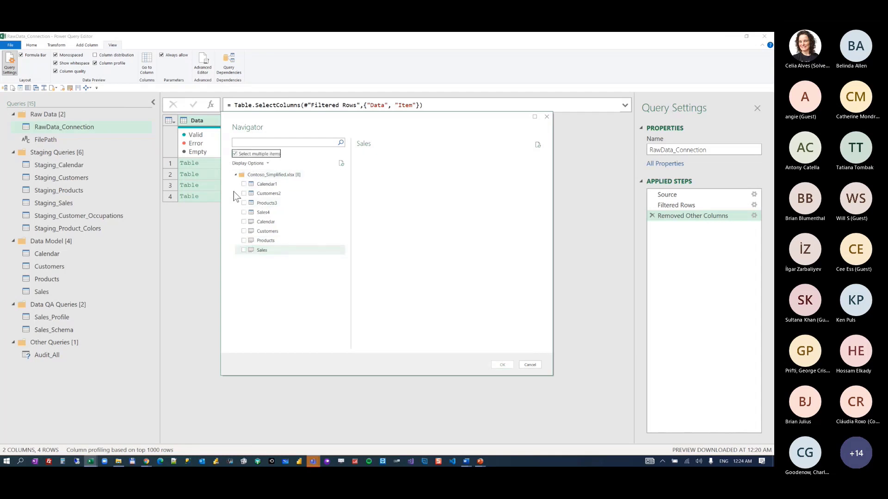
click(246, 185)
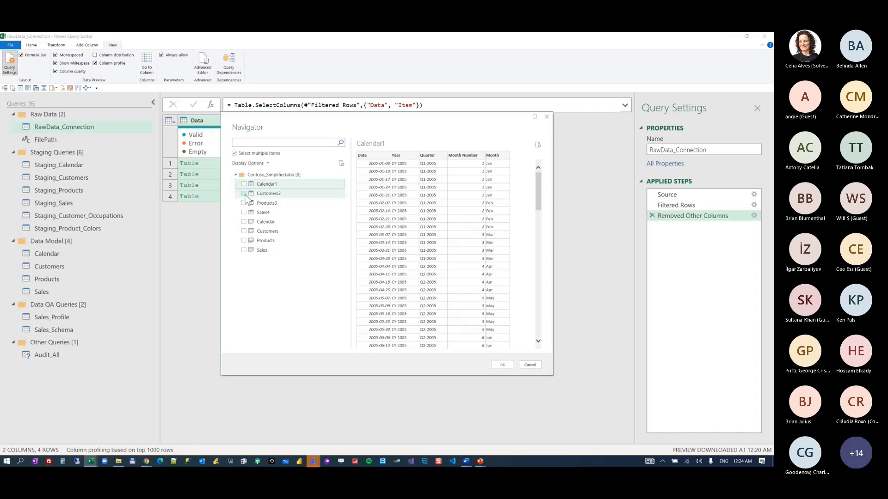
click(244, 191)
click(244, 187)
click(244, 193)
click(244, 203)
click(244, 212)
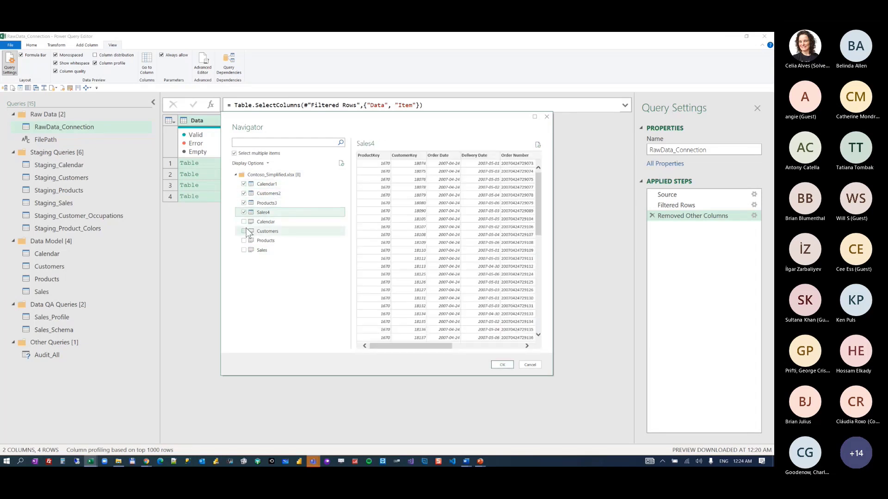
- Clear all four table selections and load the whole Contoso_Simplified.xlsx workbook as a single query for transformation
click(246, 185)
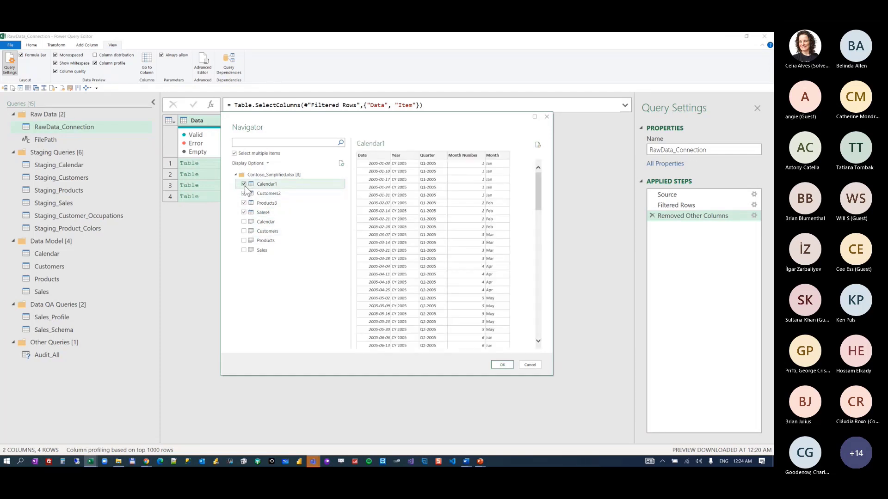
click(244, 193)
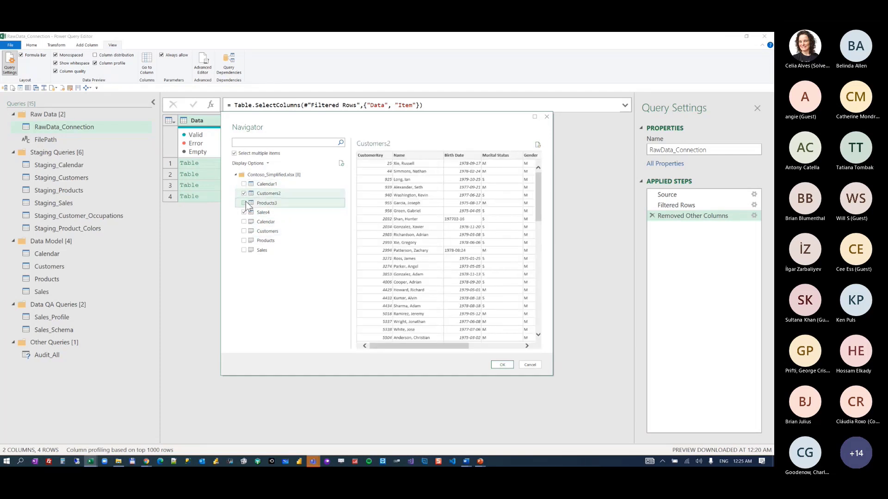
click(244, 195)
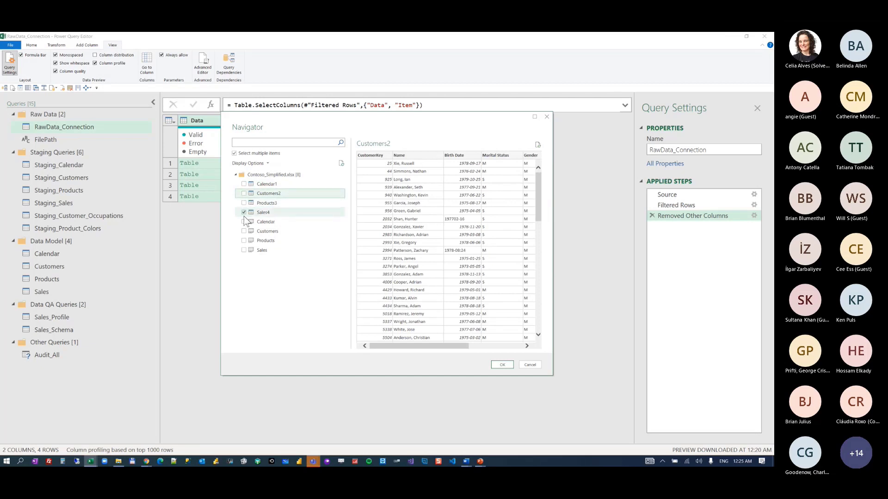
click(244, 213)
click(244, 213)
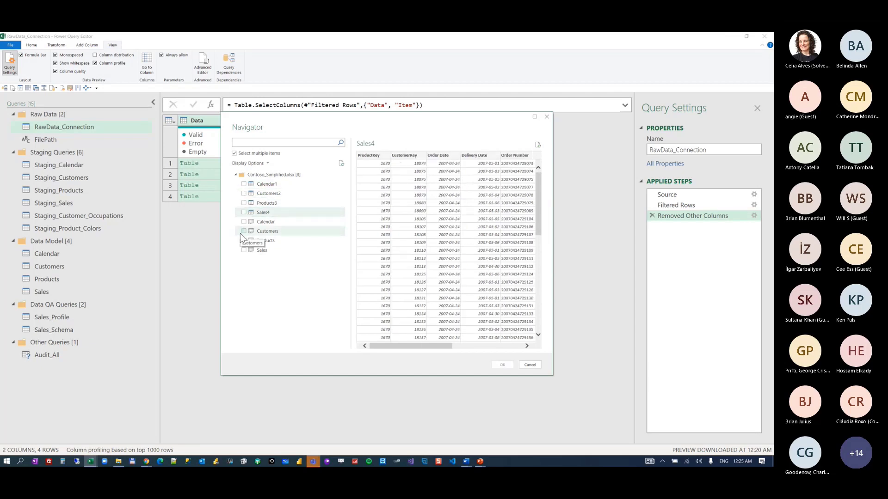
right_click(271, 175)
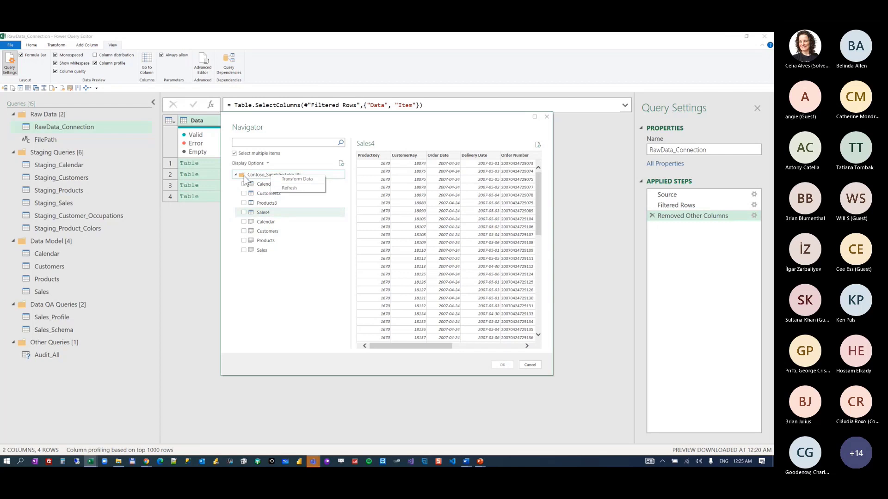
click(295, 178)
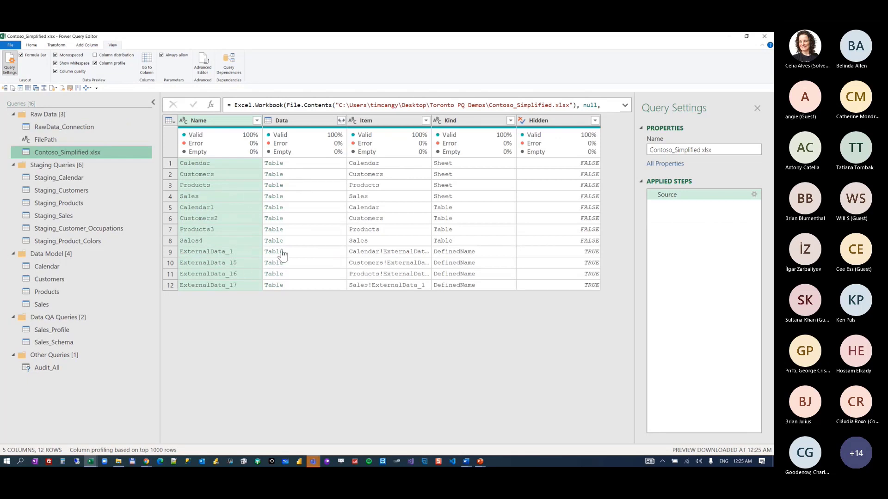
- Inspect the Sheet, Table and DefinedName entries in the Kind column and filter it to keep only Table rows
click(470, 178)
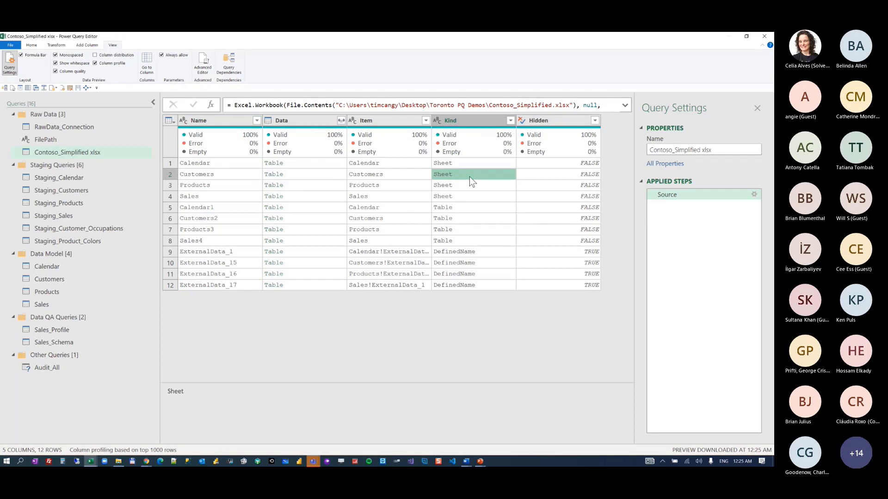
click(472, 209)
click(491, 252)
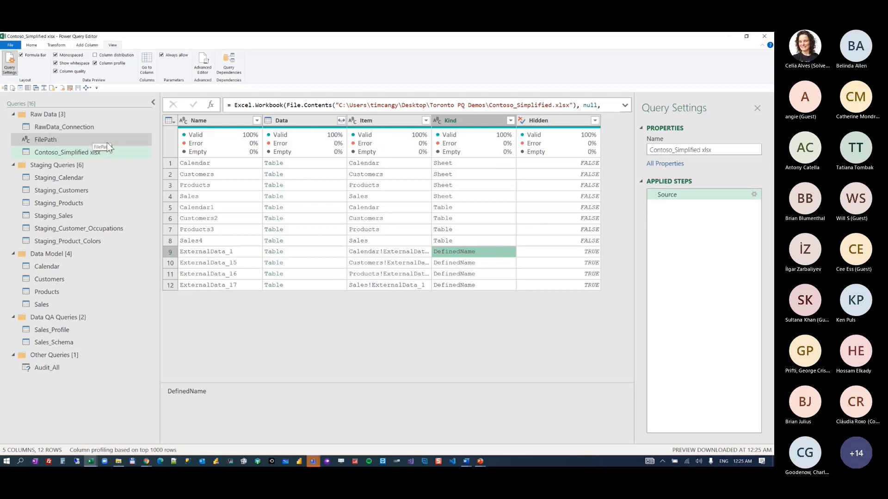
click(471, 208)
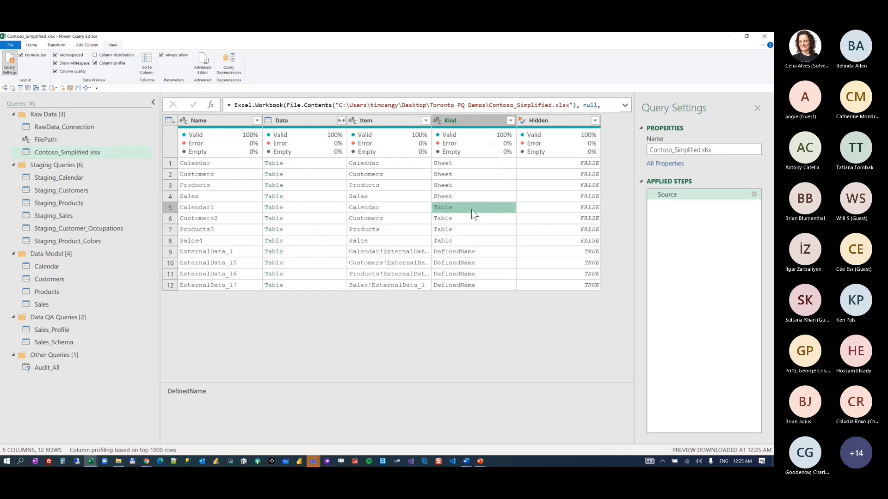
click(477, 219)
click(510, 120)
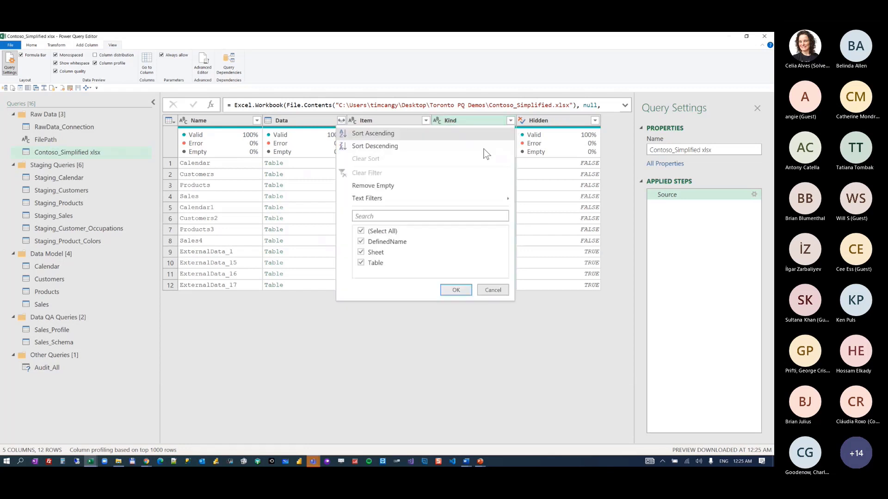
click(364, 263)
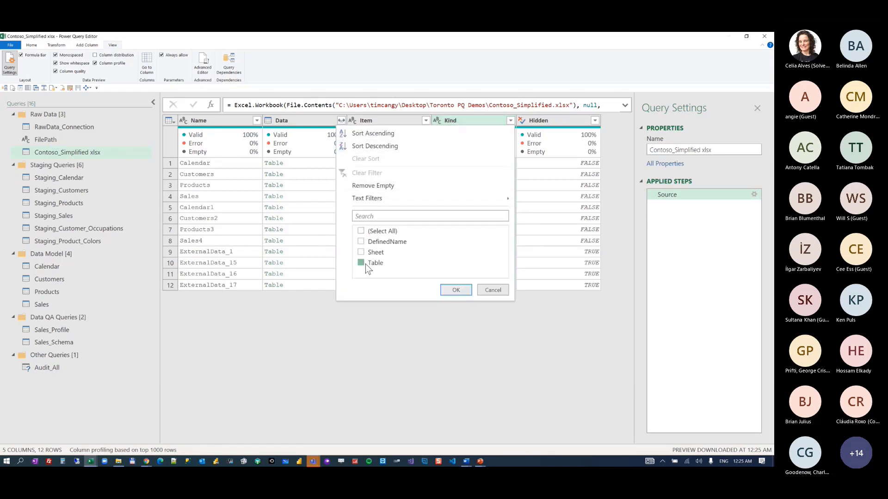
click(456, 290)
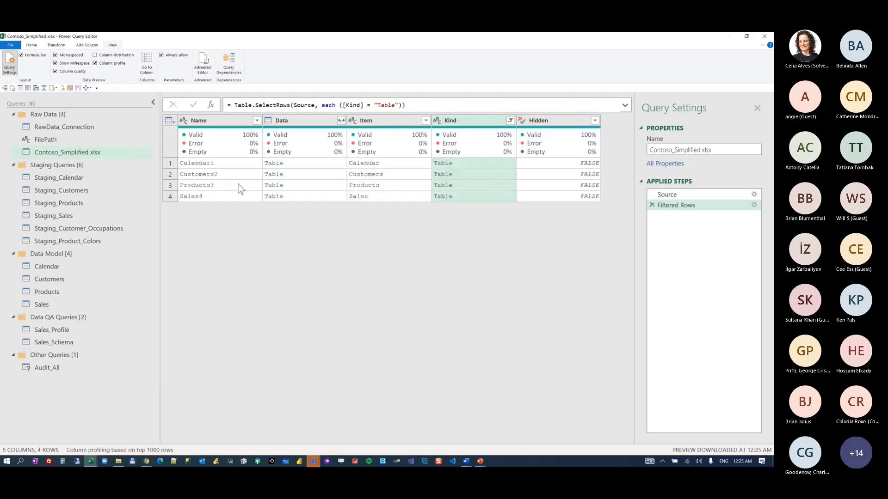
- Delete the Contoso_Simplified xlsx query from the Raw Data group
right_click(108, 154)
click(74, 155)
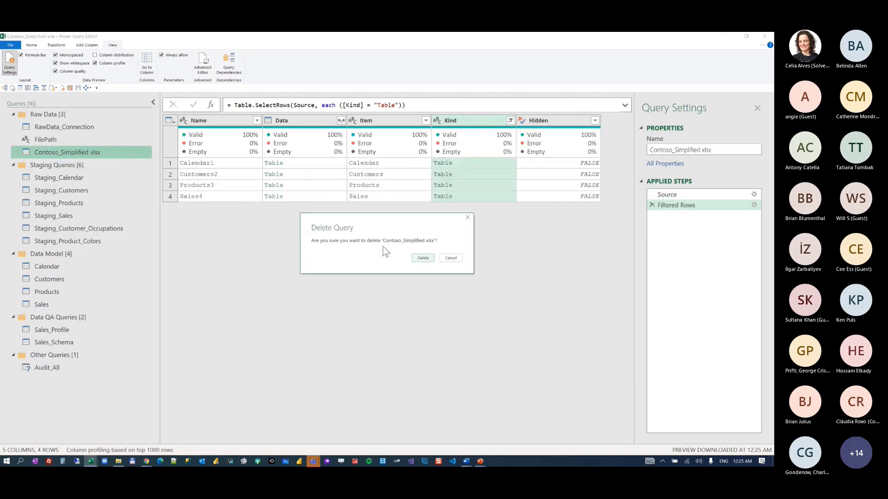
click(442, 258)
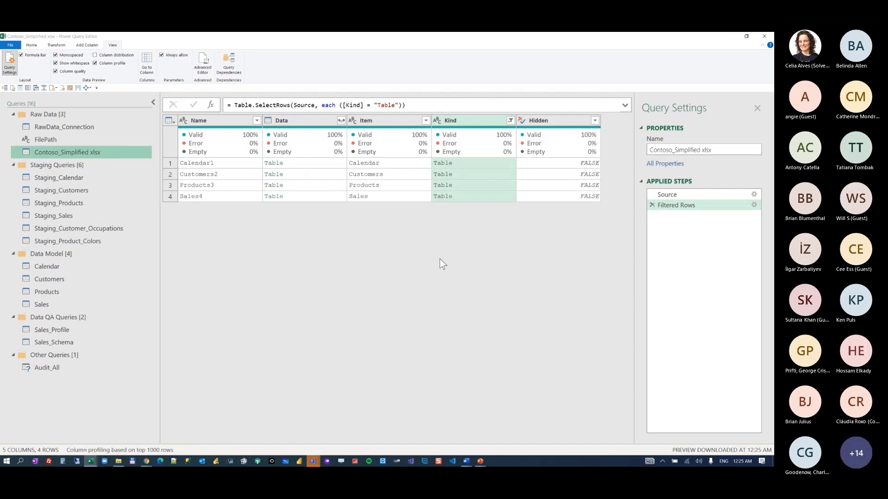
right_click(92, 154)
click(92, 161)
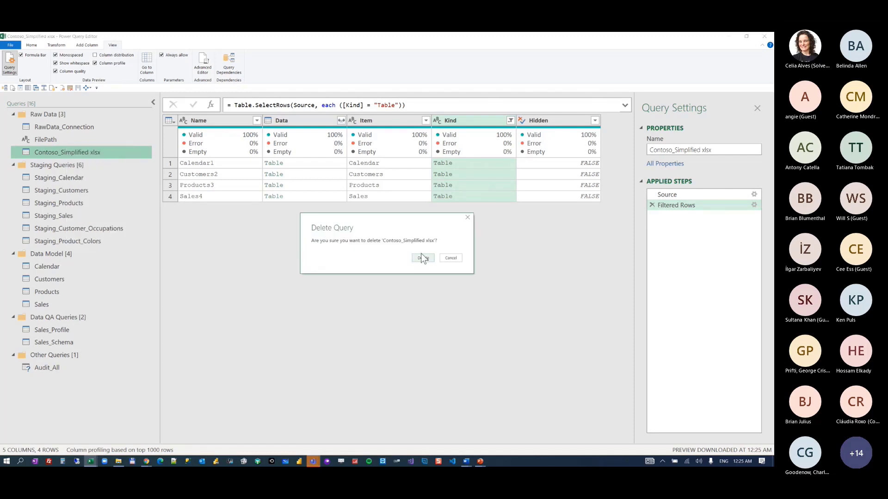
click(421, 255)
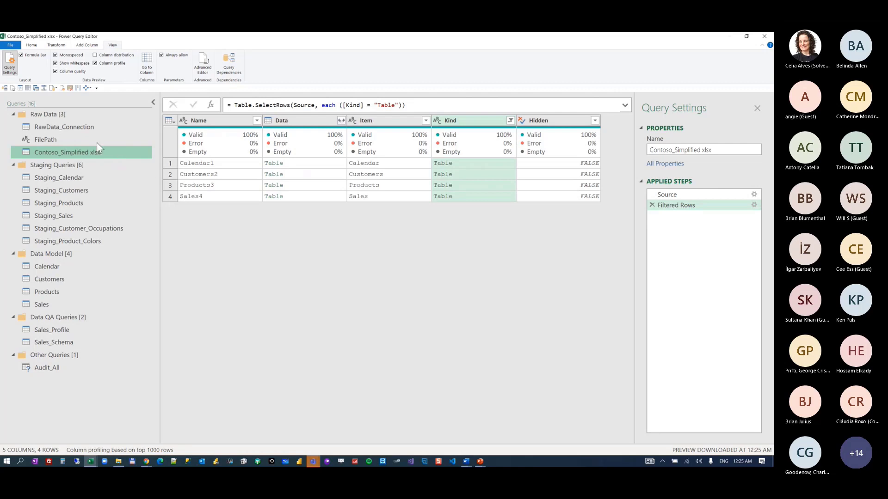
- Display the Source step of the RawData_Connection query to examine its file path formula
click(75, 127)
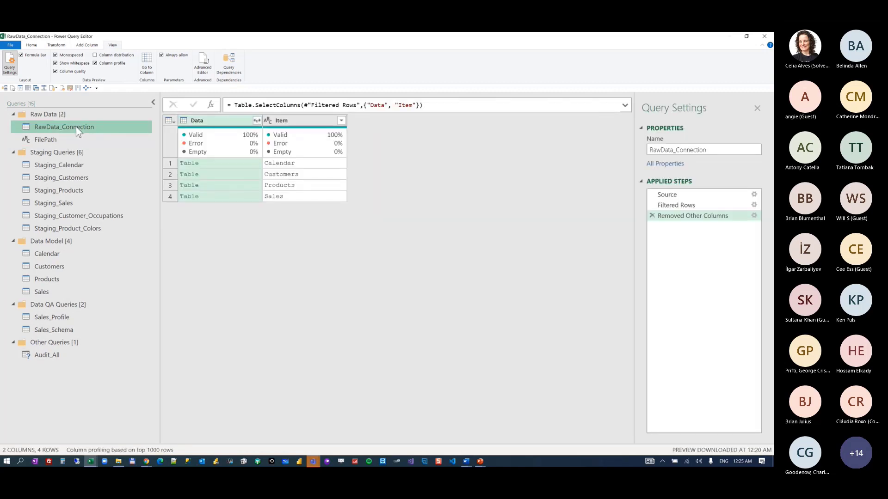
click(707, 196)
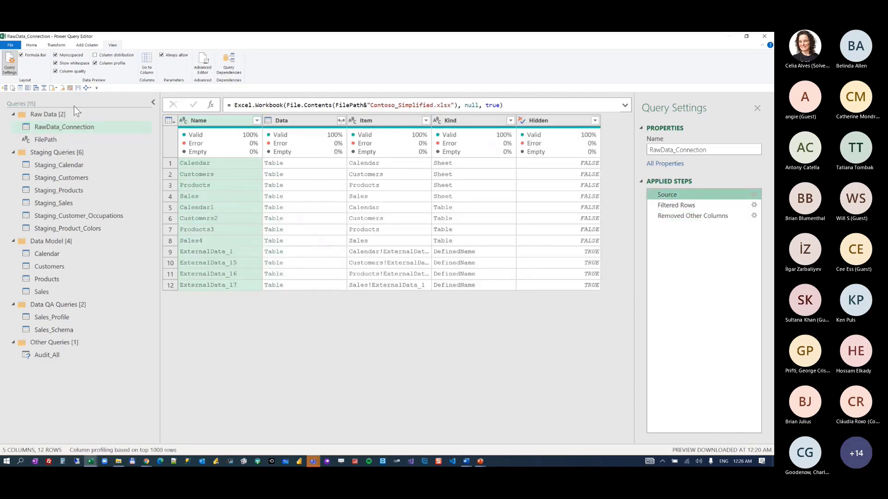
- Examine the FilePath reference in RawData_Connection's Source formula, and review its Filtered Rows and Removed Other Columns steps
click(318, 105)
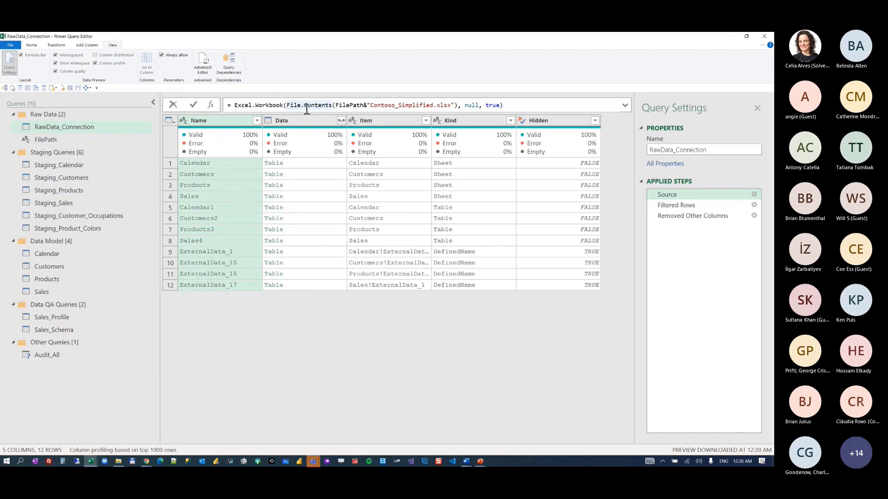
double_click(342, 105)
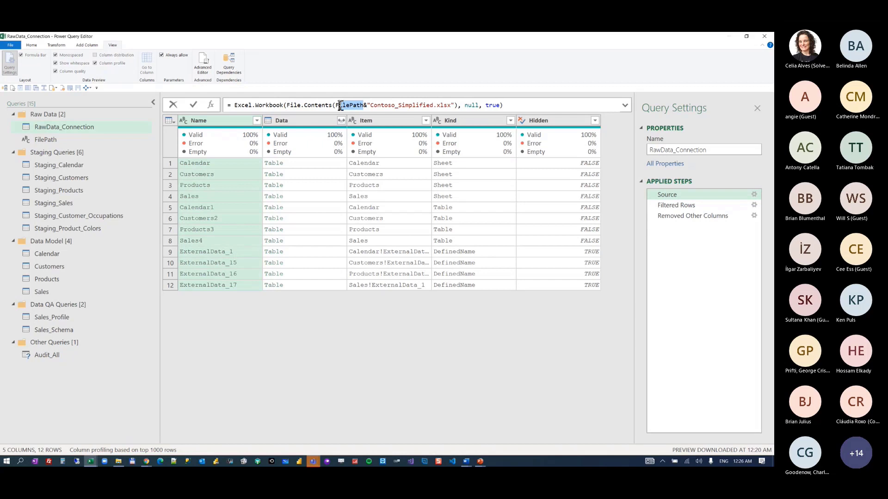
click(678, 209)
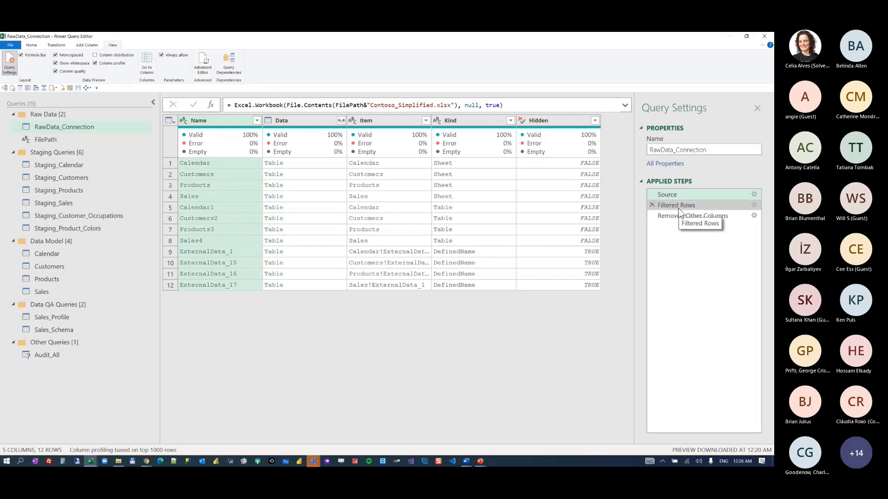
click(679, 209)
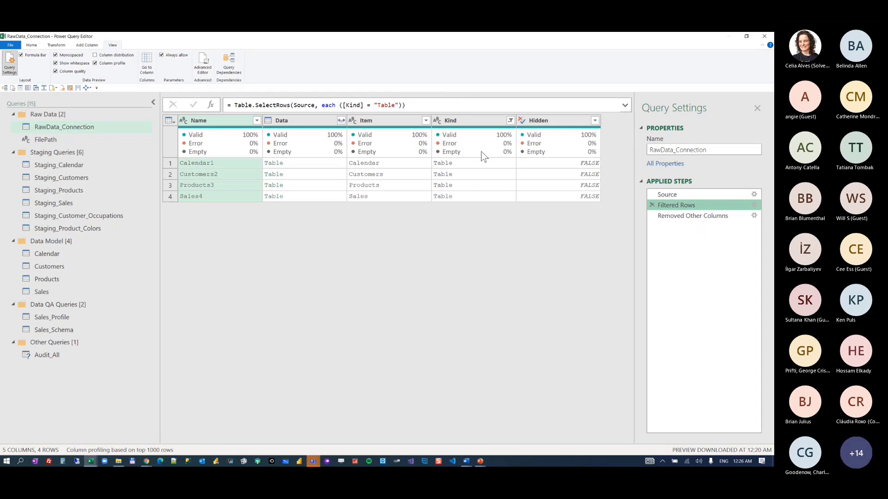
click(696, 216)
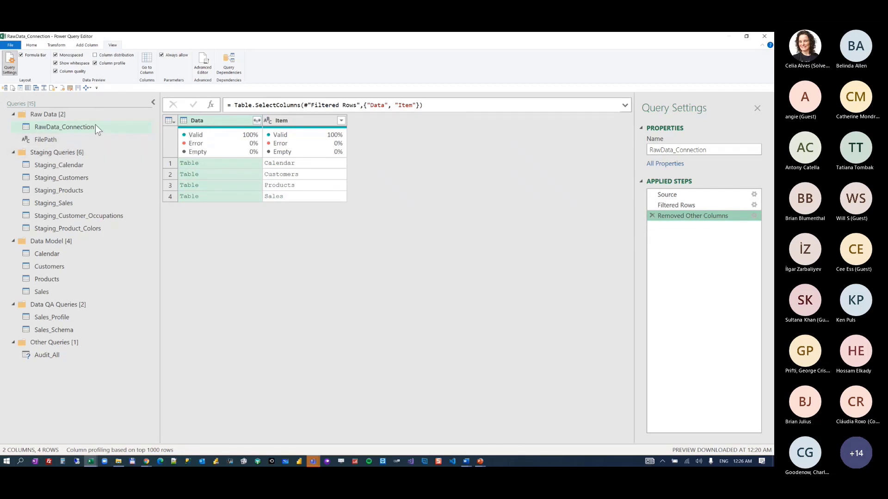
- Review the Staging_Calendar query's applied steps from Source through Navigation and Changed Type to Extracted Text After Delimiter
right_click(74, 125)
click(44, 166)
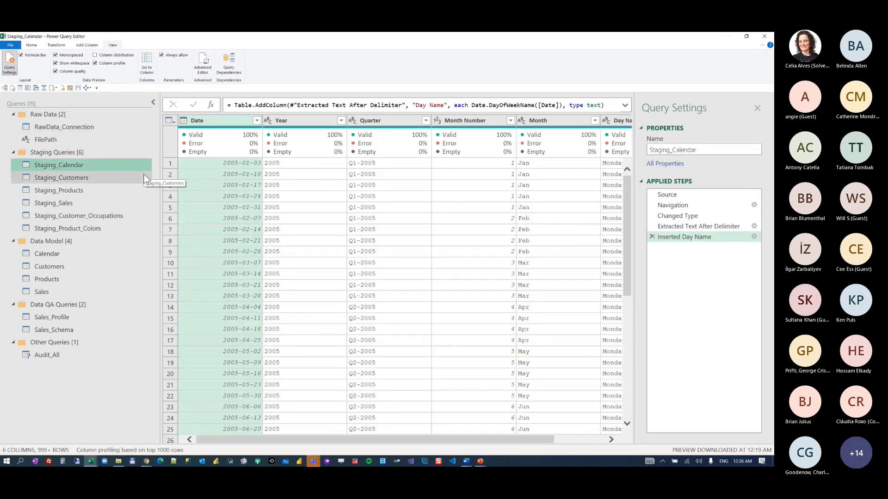
click(667, 195)
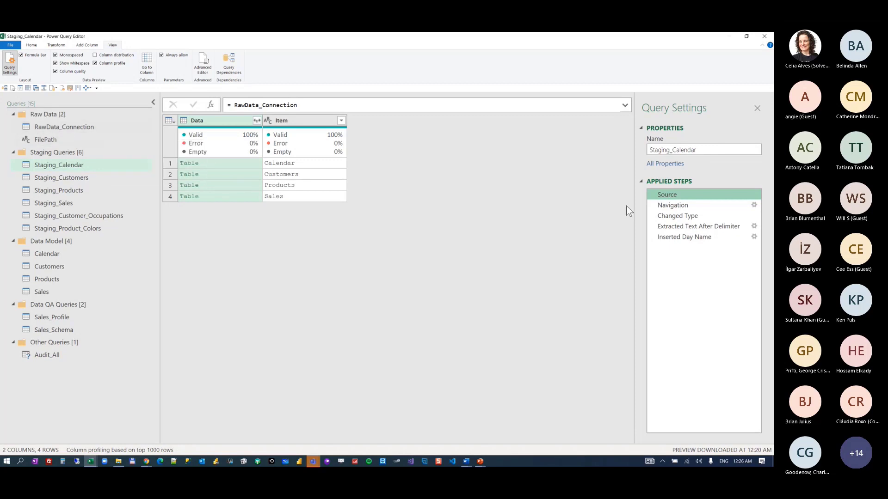
click(670, 205)
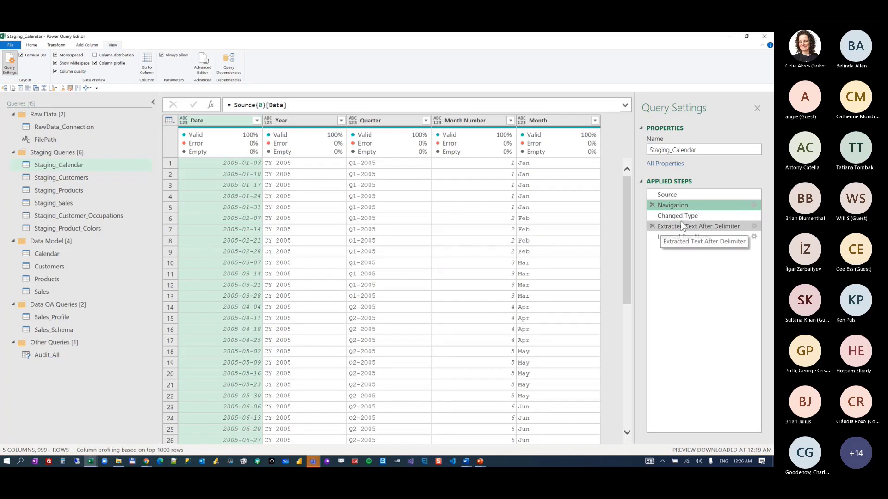
key(Down)
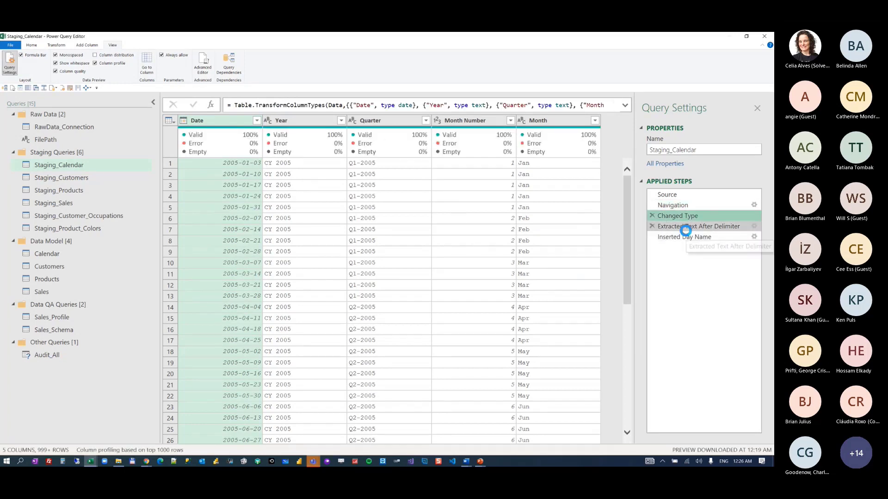
key(Down)
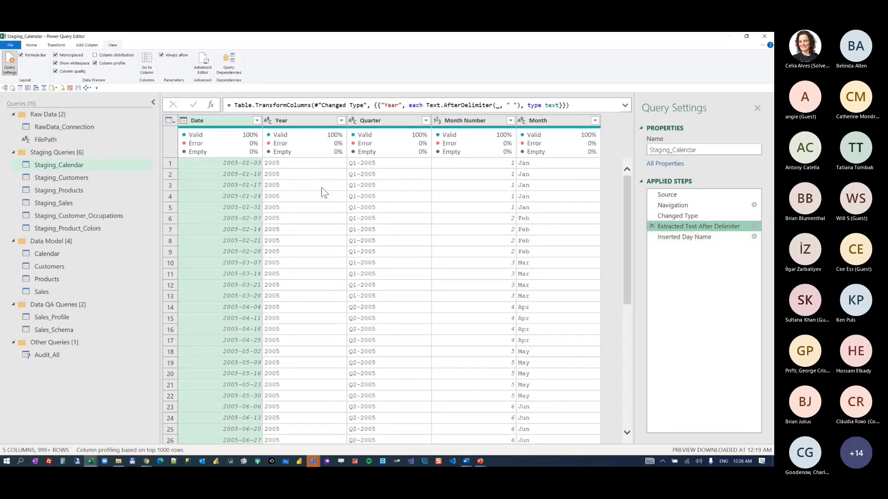
- Compare the Year column of Staging_Calendar at the Changed Type and Extracted Text After Delimiter steps
click(684, 216)
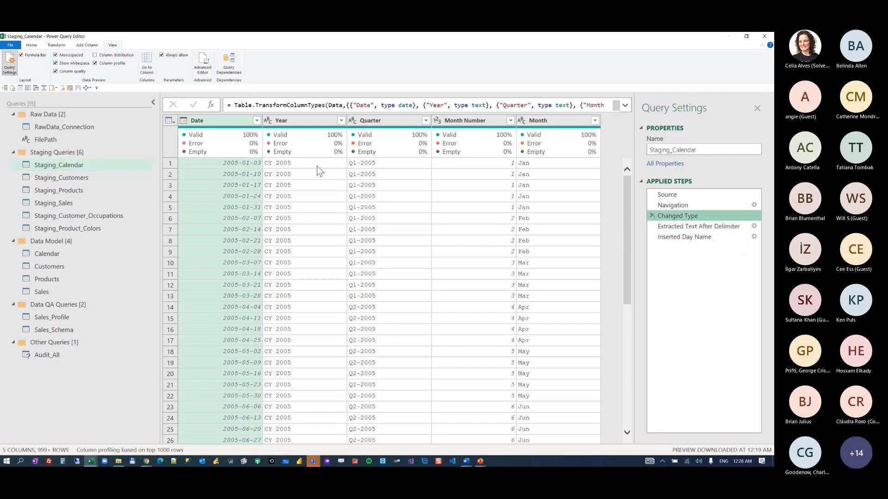
click(317, 165)
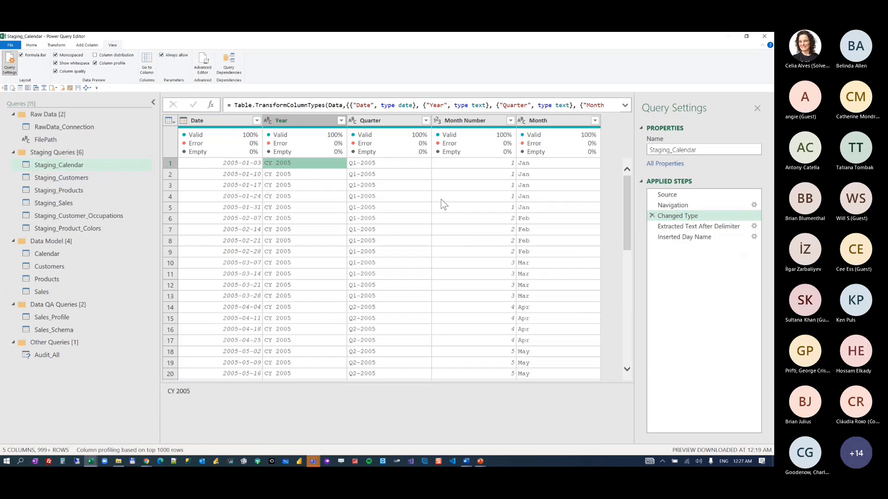
click(688, 226)
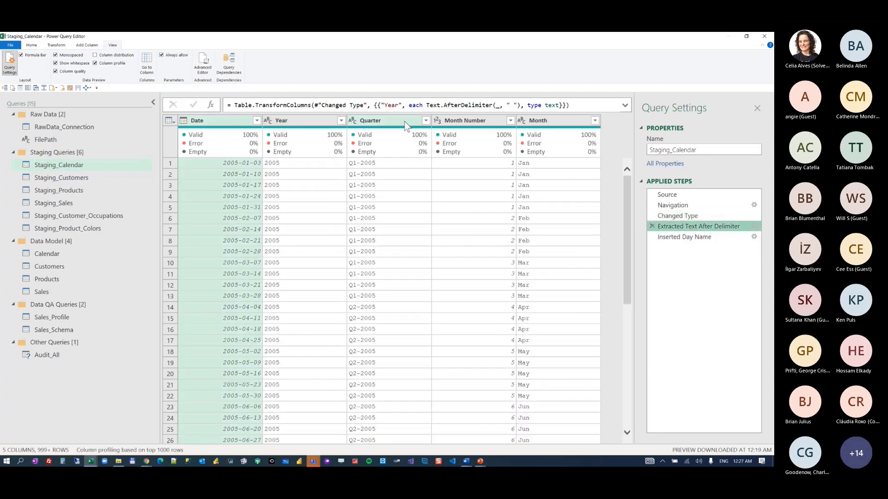
- Inspect the delimiter options of the Year column's Text After Delimiter transformation and close them without changes
right_click(684, 226)
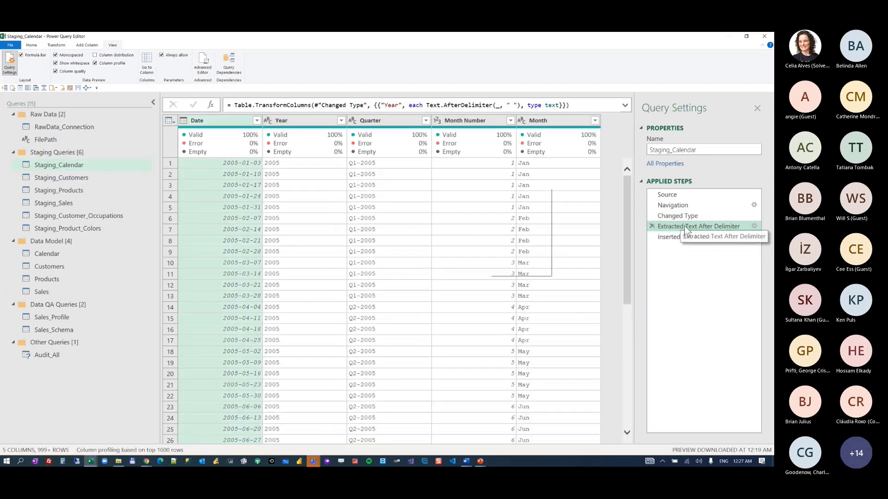
click(540, 192)
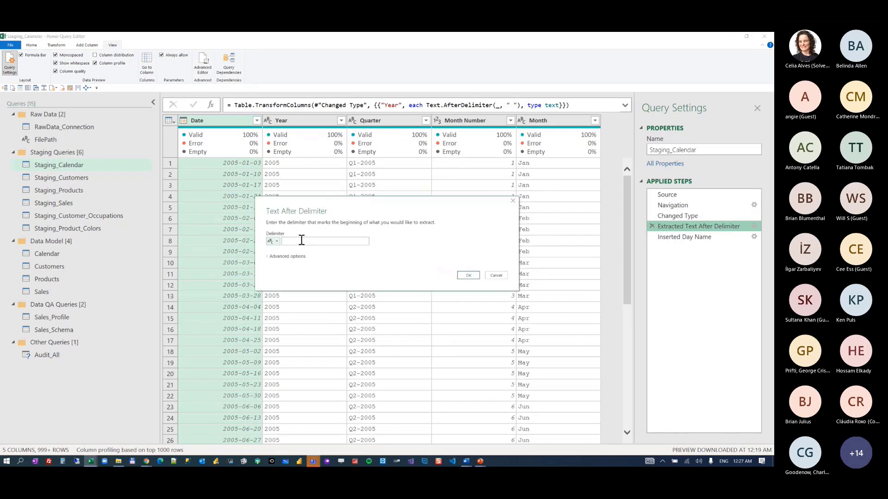
click(273, 241)
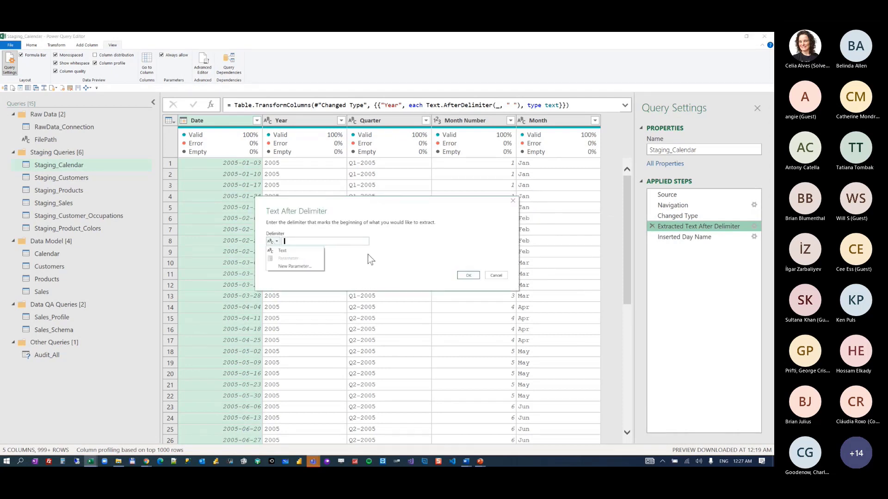
click(495, 275)
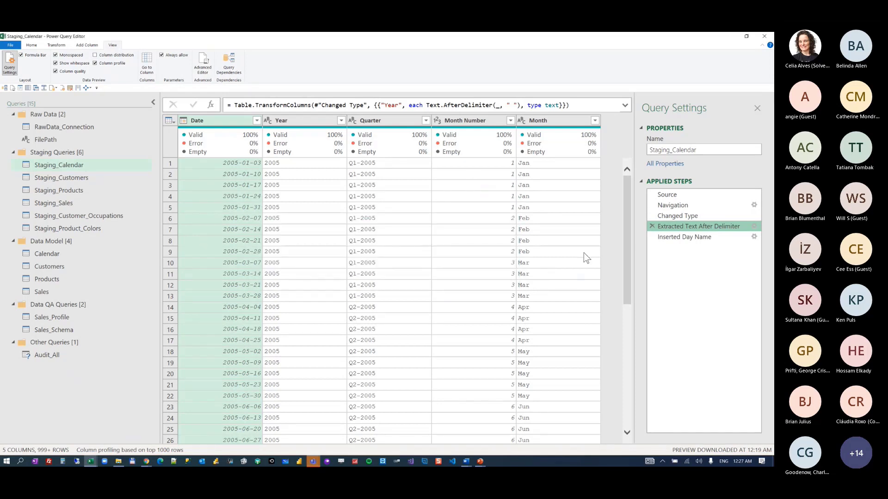
- Display the Inserted Day Name step of Staging_Calendar and examine the added Day Name column
click(684, 237)
drag(465, 440, 515, 439)
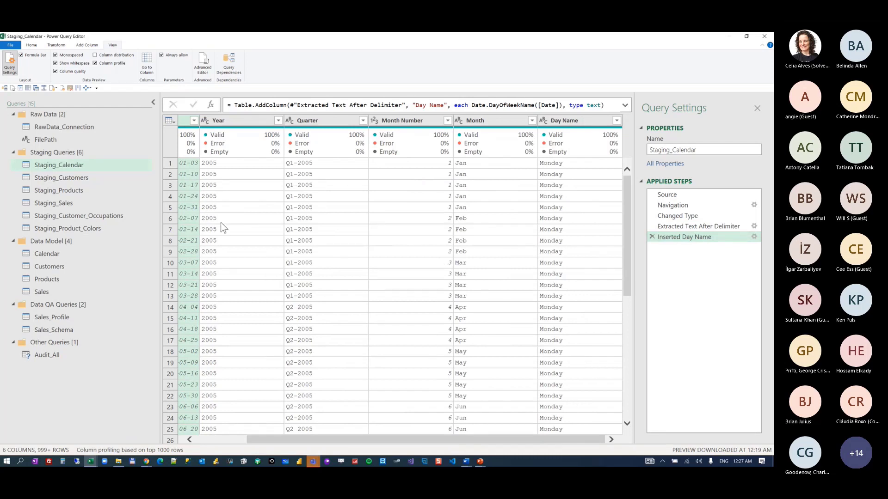
drag(307, 438, 156, 404)
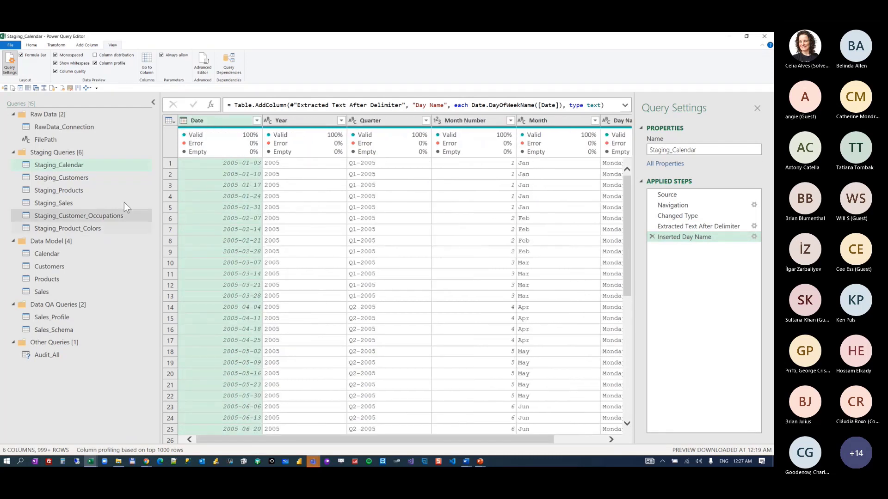
- Check the Reference option for Staging_Calendar and view the Source step of the Calendar query in the Data Model group
click(75, 163)
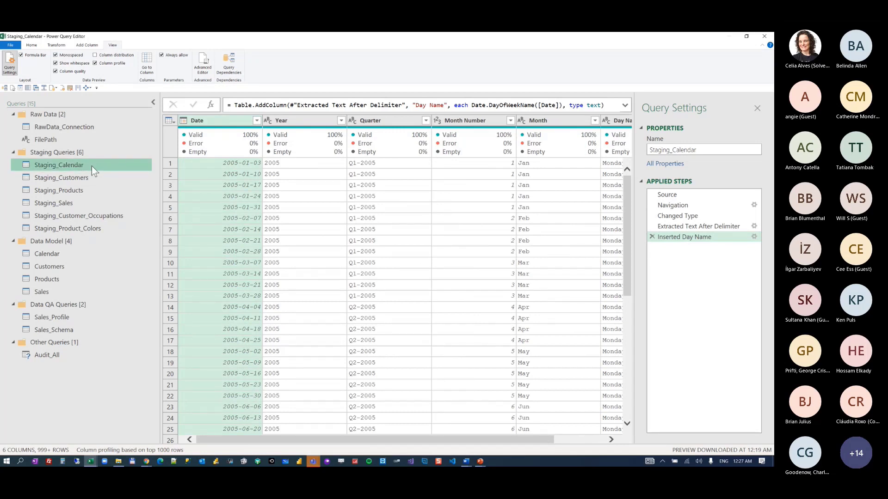
right_click(92, 166)
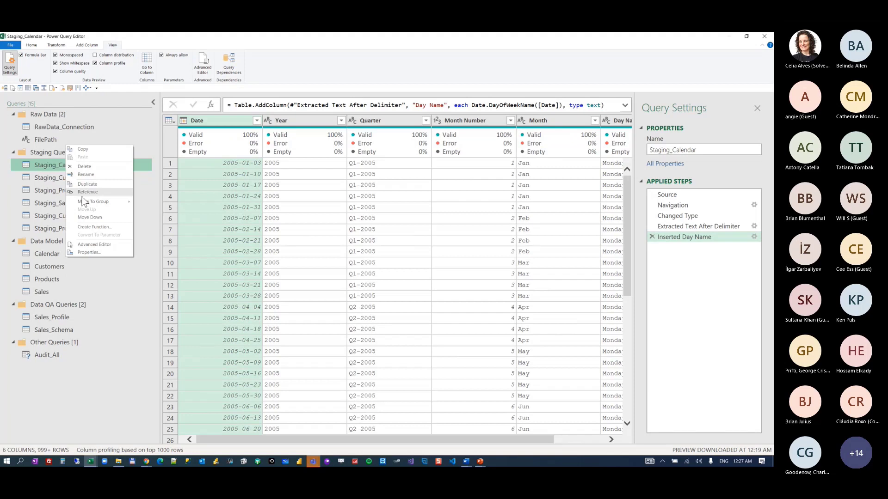
click(46, 254)
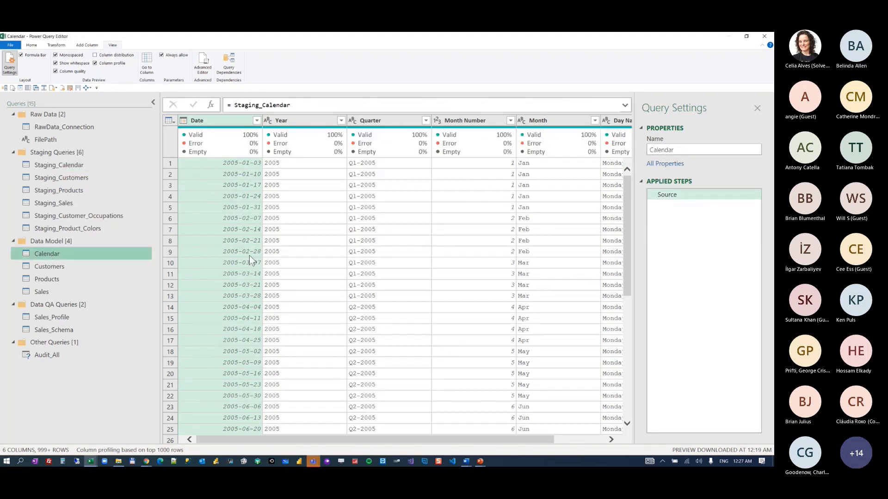
click(687, 196)
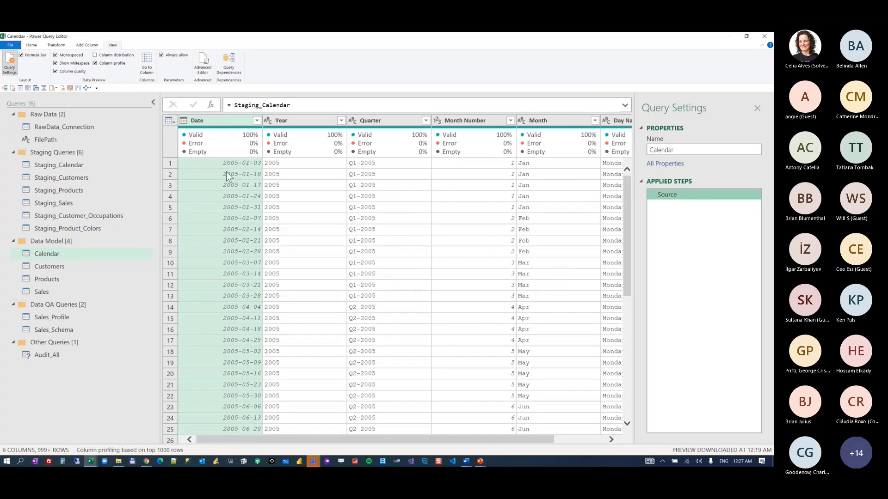
- View the Source step of Staging_Customers and check the Reference option of the RawData_Connection query it draws from
click(83, 177)
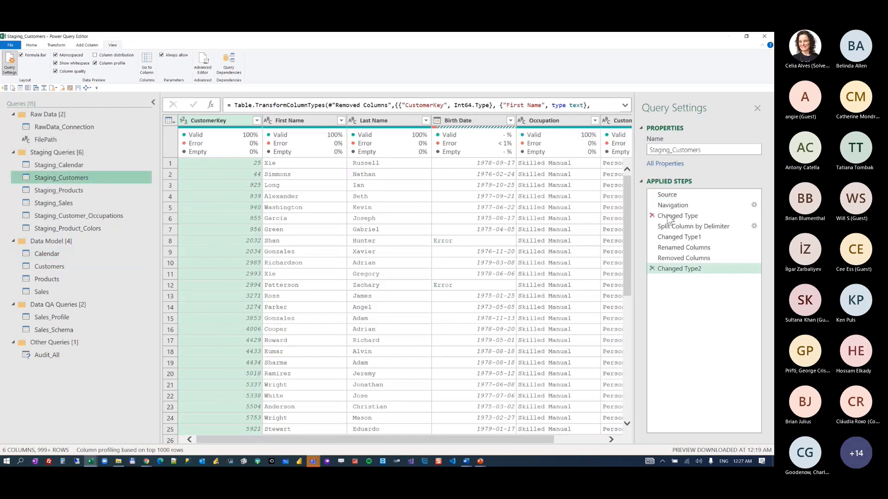
click(670, 195)
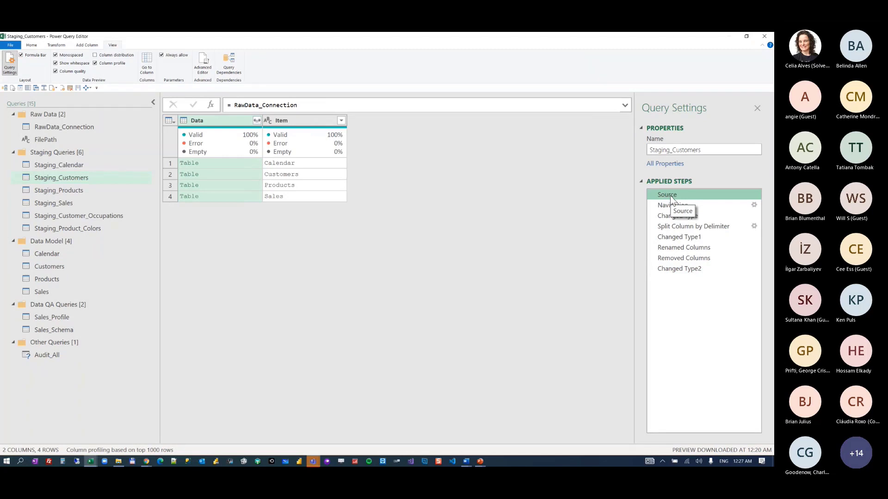
right_click(65, 124)
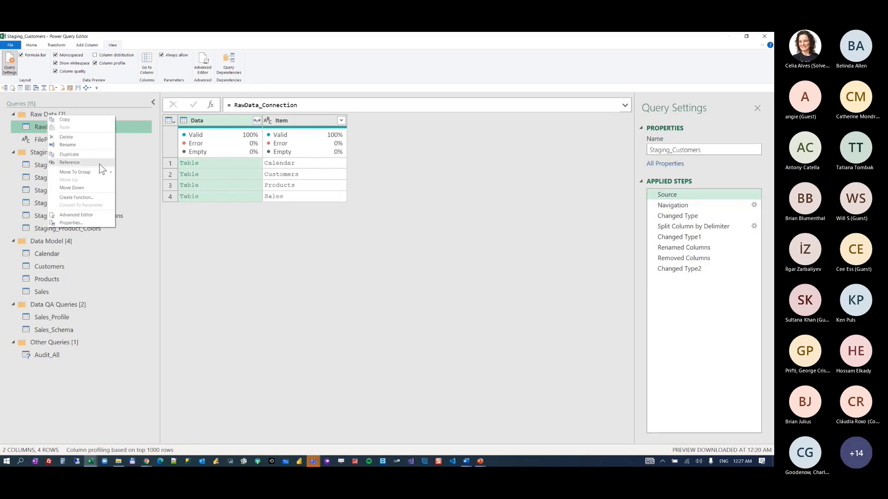
click(45, 174)
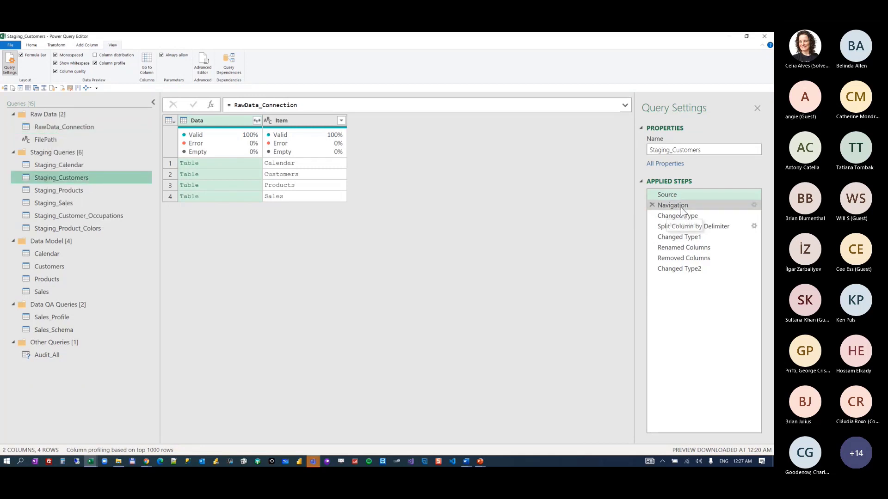
click(679, 194)
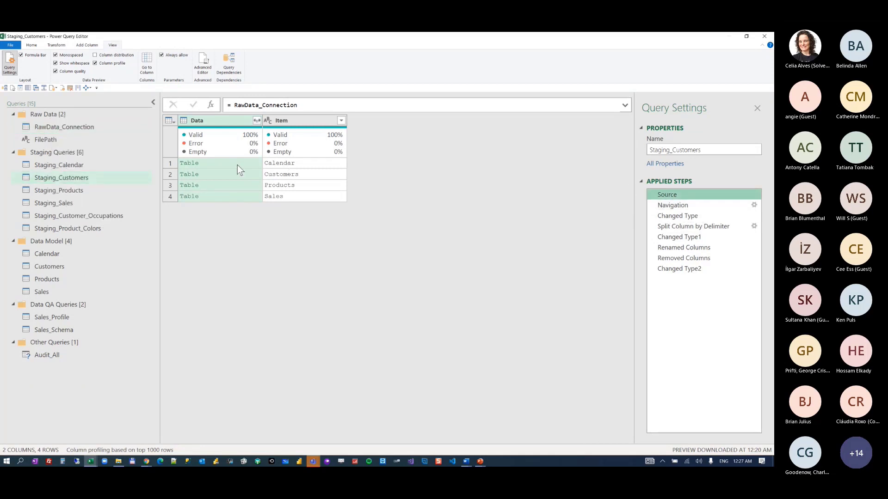
- Review the Staging_Customers transformations from Navigation through the type change, name split and column renaming to Removed Columns
click(695, 203)
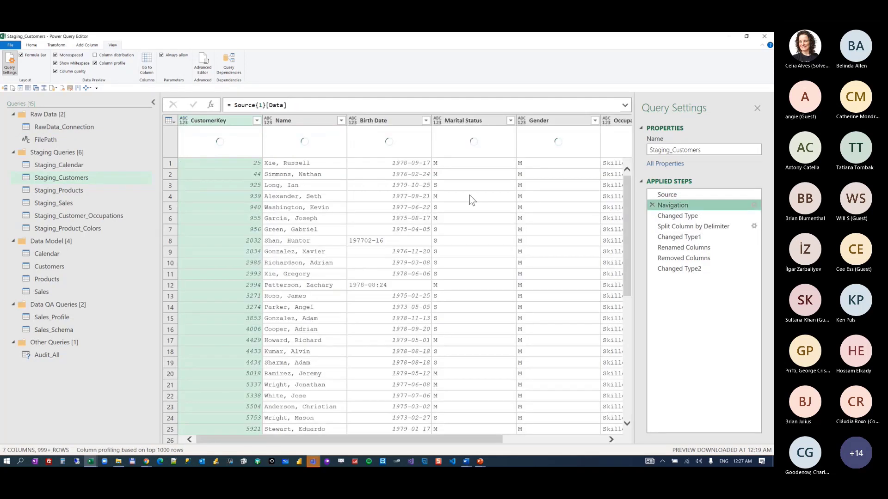
click(692, 218)
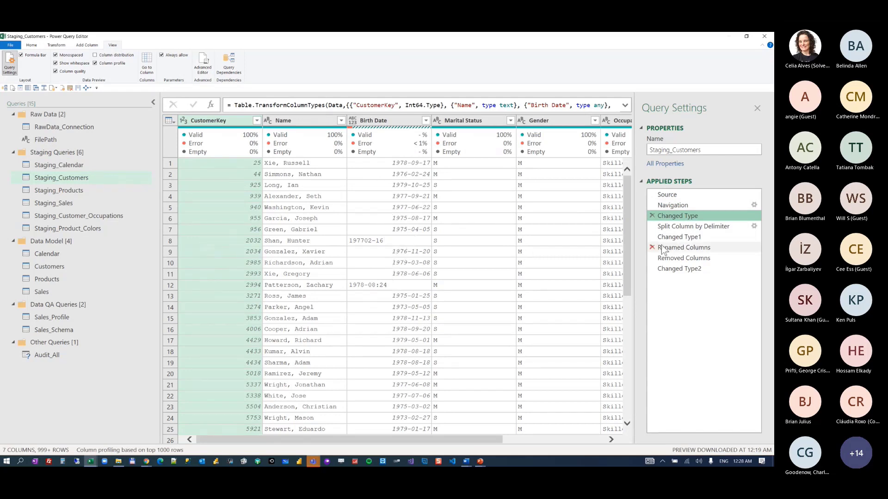
click(693, 226)
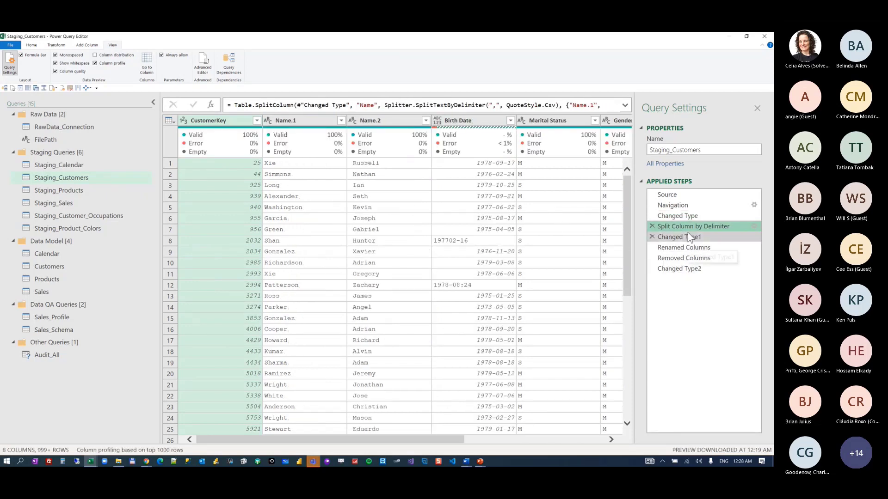
click(693, 217)
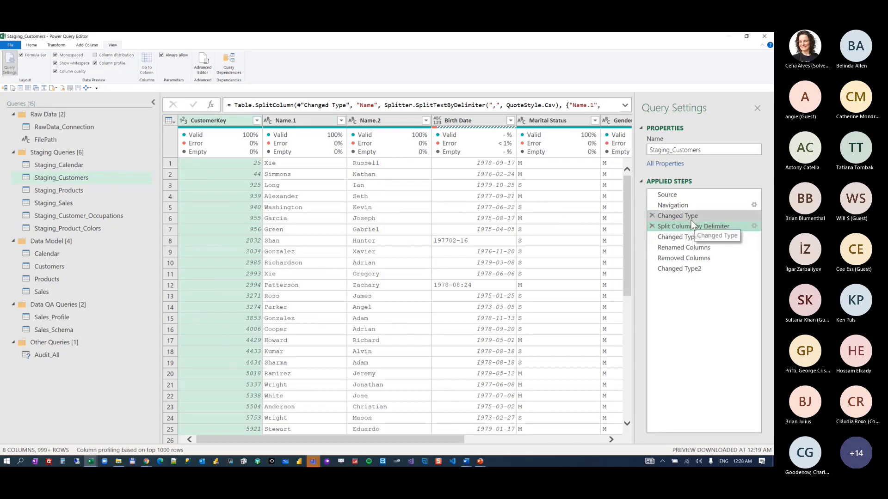
click(678, 238)
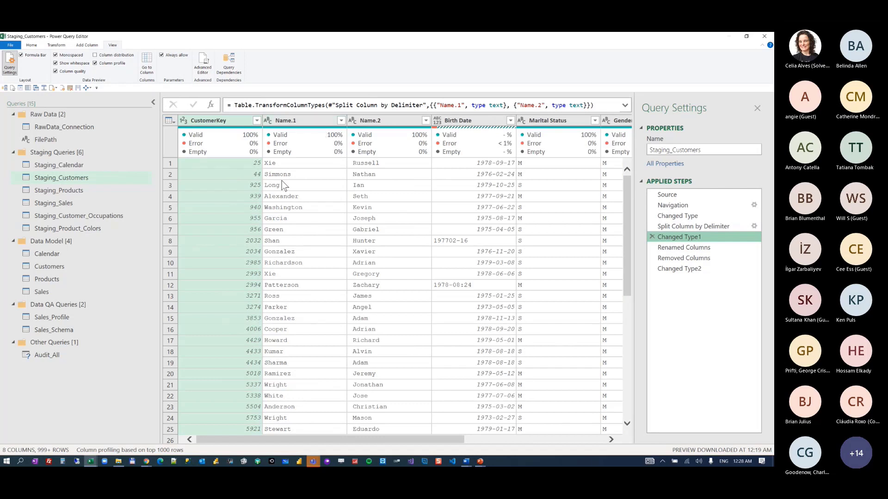
click(676, 247)
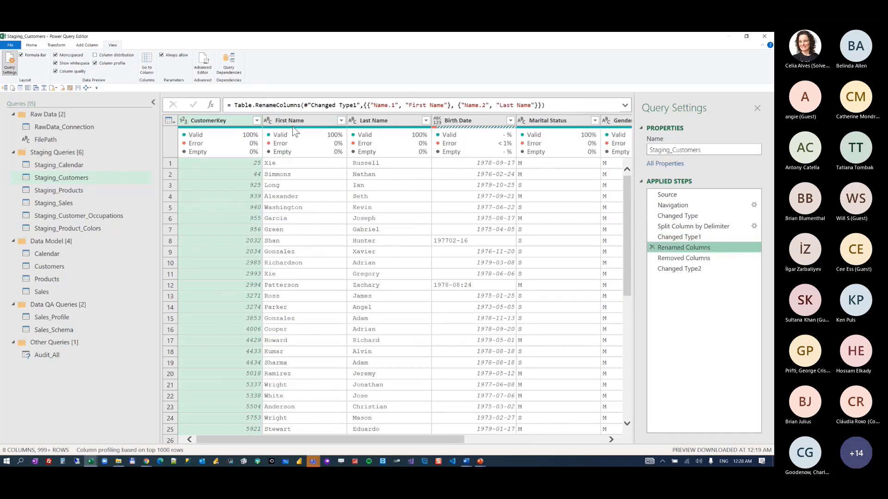
click(670, 257)
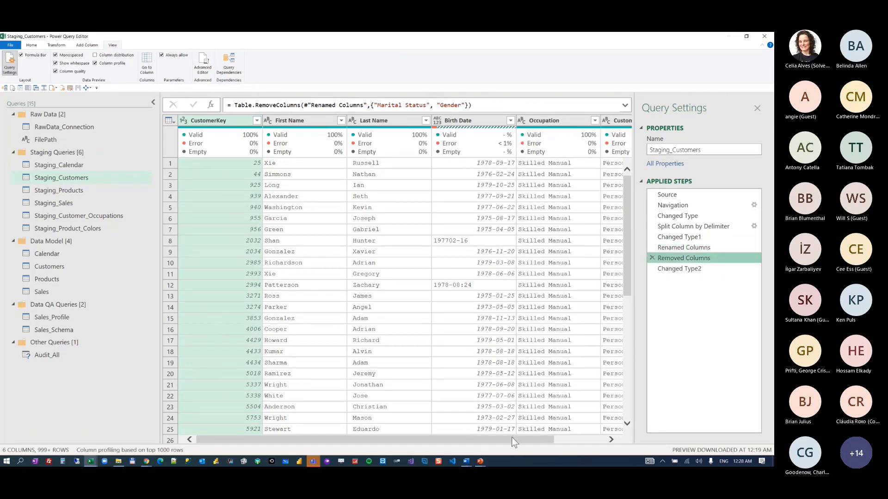
- Compare the Birth Date column of Staging_Customers between the Removed Columns and Changed Type2 steps
drag(512, 437, 562, 438)
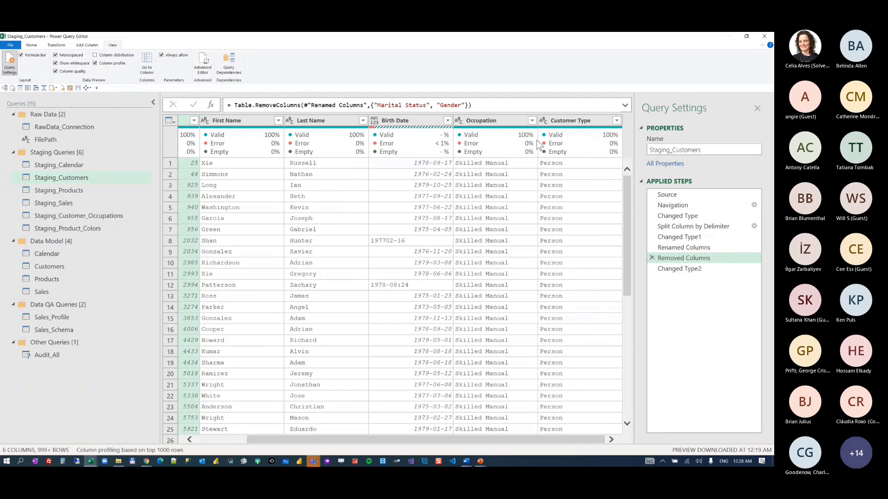
click(691, 268)
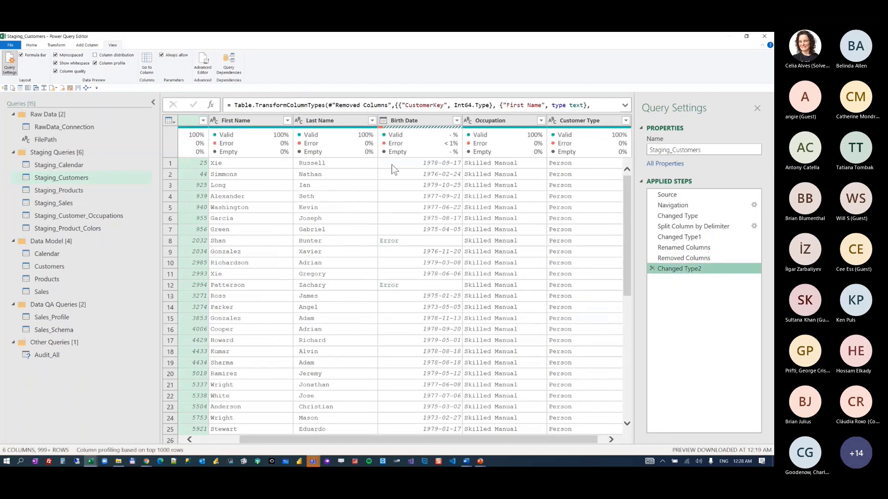
click(679, 257)
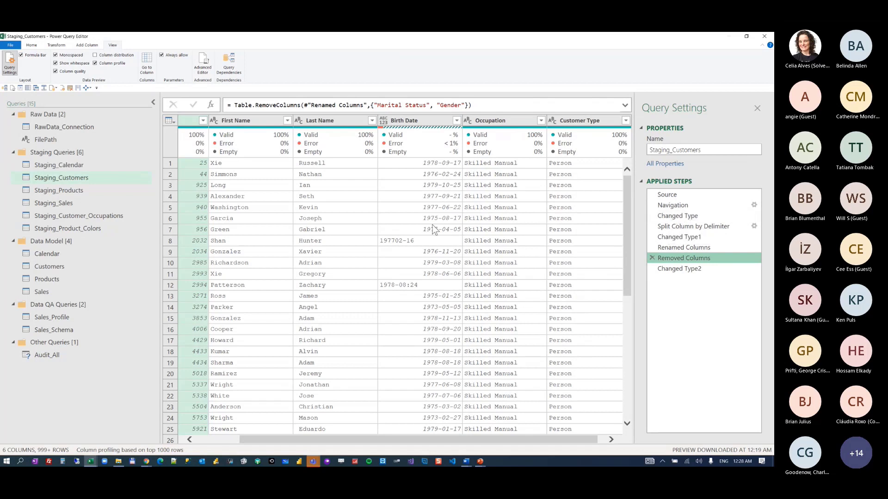
click(676, 269)
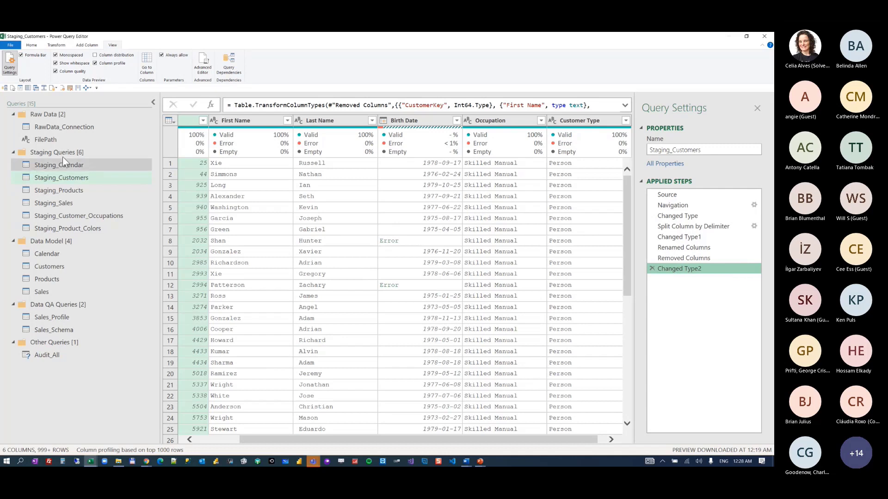
- Check the Reference option for Staging_Customers and view the Source step of the Customers query in the Data Model group
right_click(72, 179)
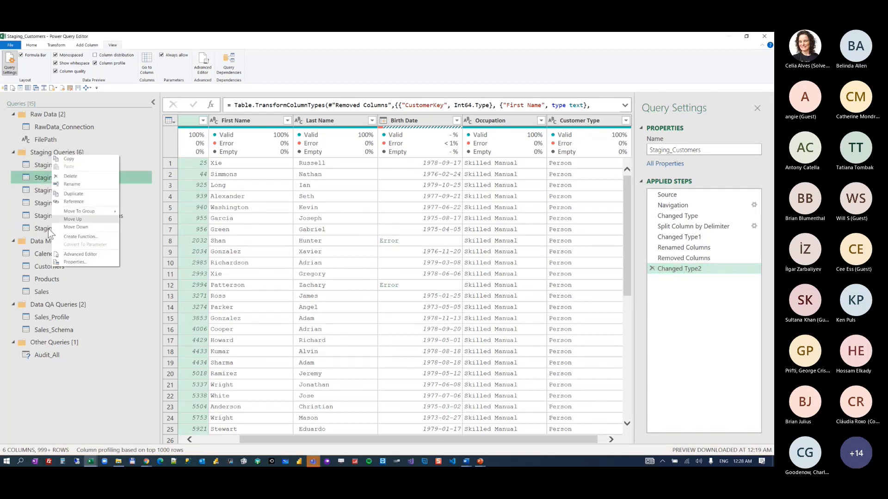
click(37, 266)
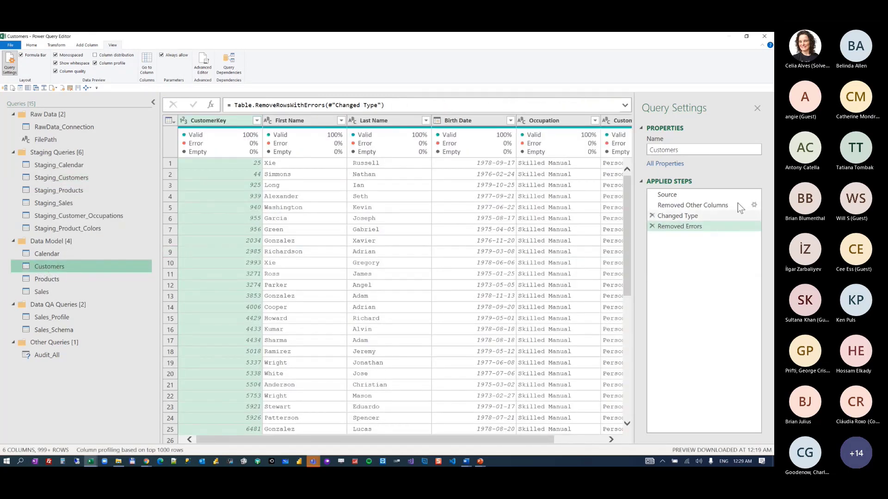
click(682, 194)
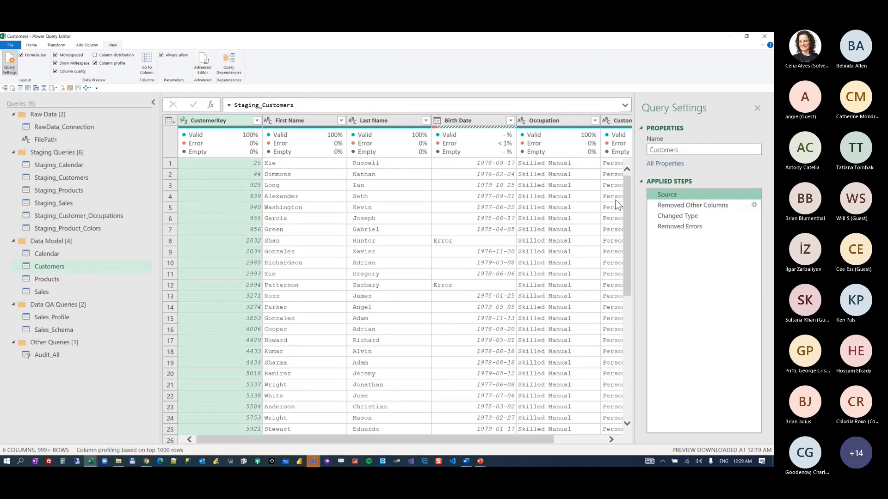
- Show the full formula of the Removed Other Columns step in Customers and select all columns from CustomerKey through Customer Type
click(673, 205)
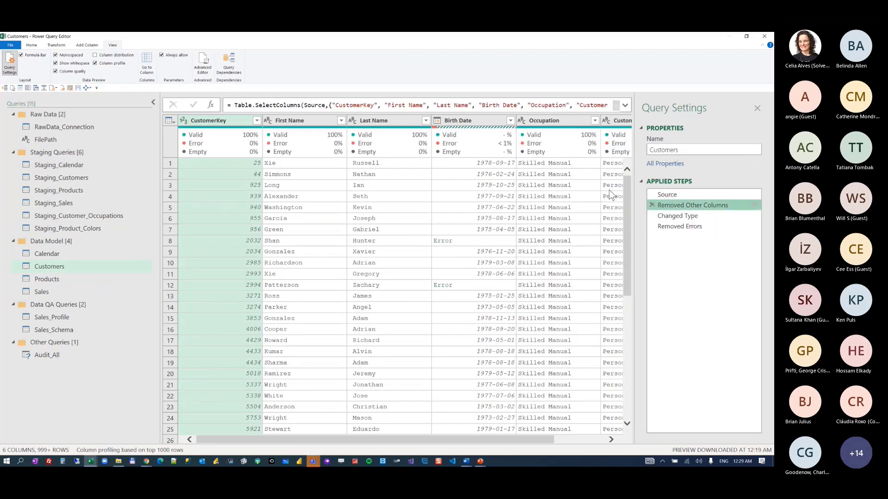
click(625, 105)
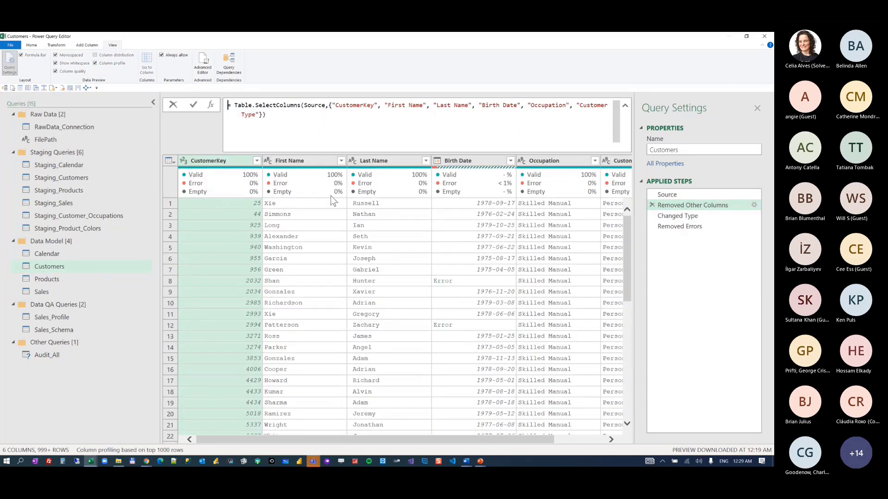
click(235, 162)
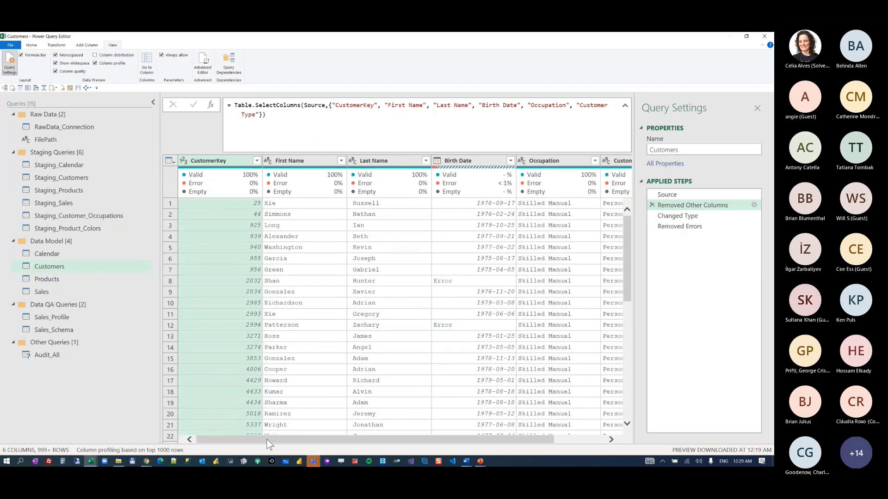
drag(267, 439, 318, 439)
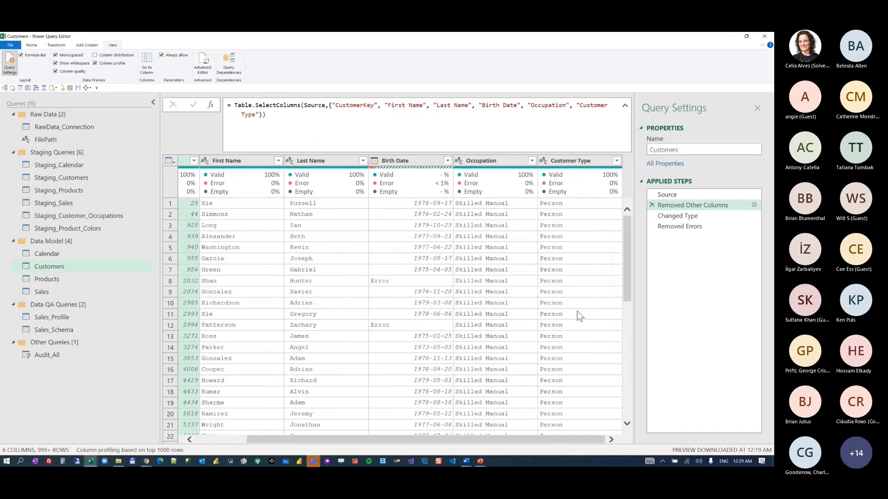
shift+click(590, 163)
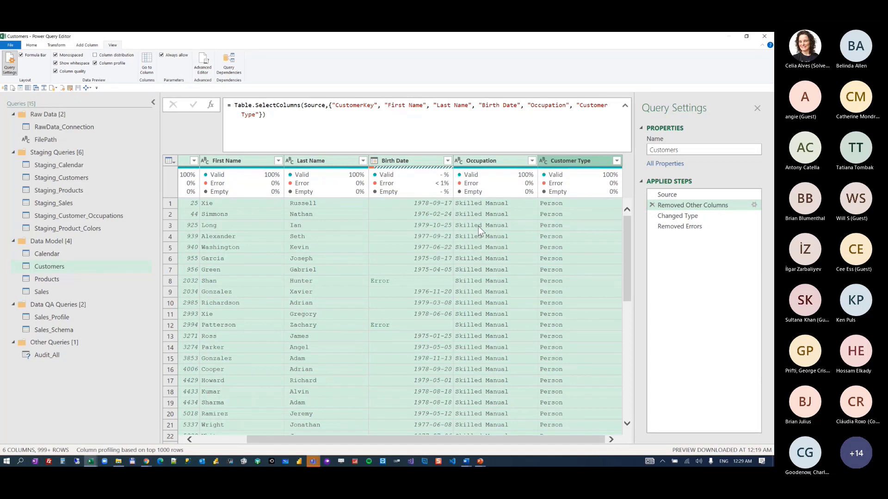
- View the Changed Type step of the Customers query and display the whole-table commands that include Remove Errors
click(678, 216)
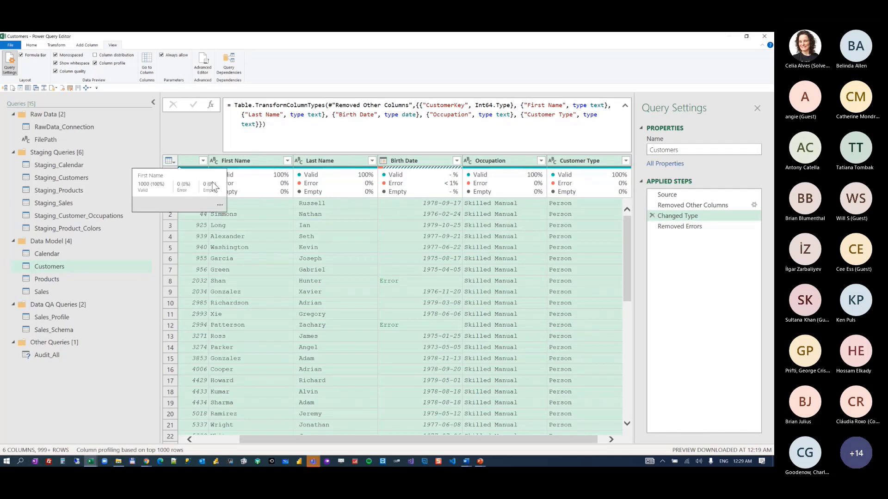
click(169, 160)
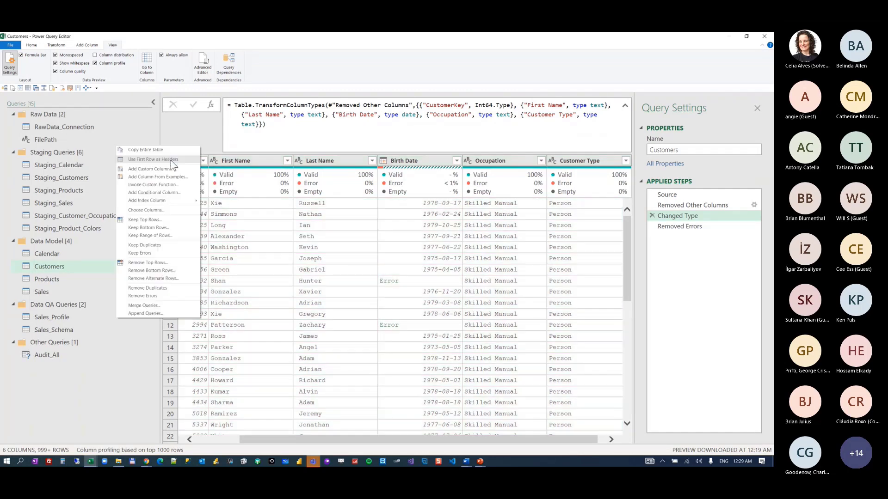
- Review the whole-table commands of the Customers query, including Remove Errors, and view the query at its Removed Errors step
click(221, 148)
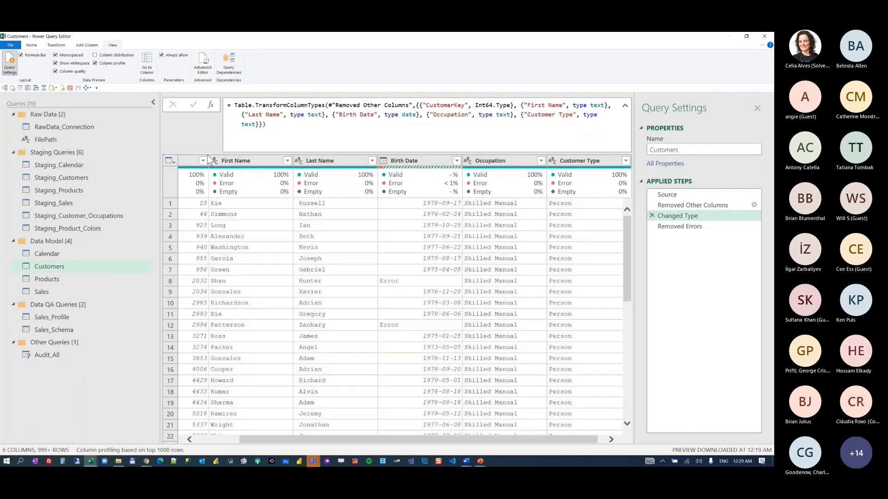
key(ctrl+2)
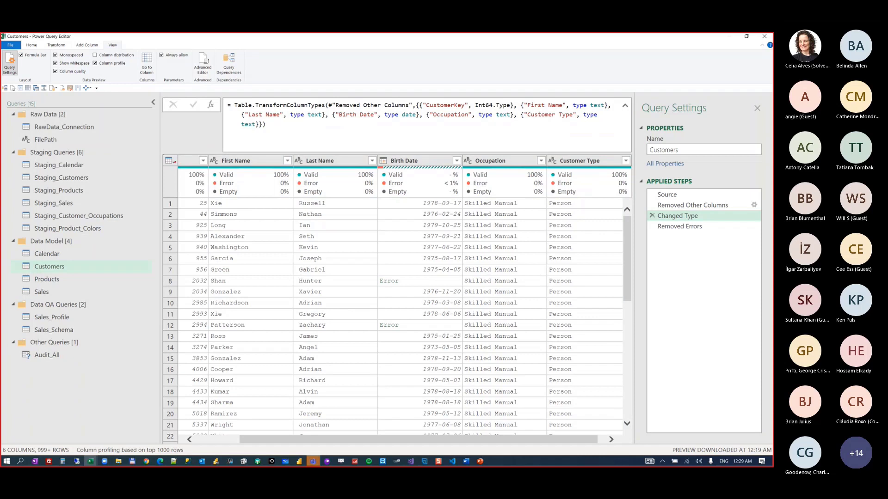
drag(151, 147, 199, 173)
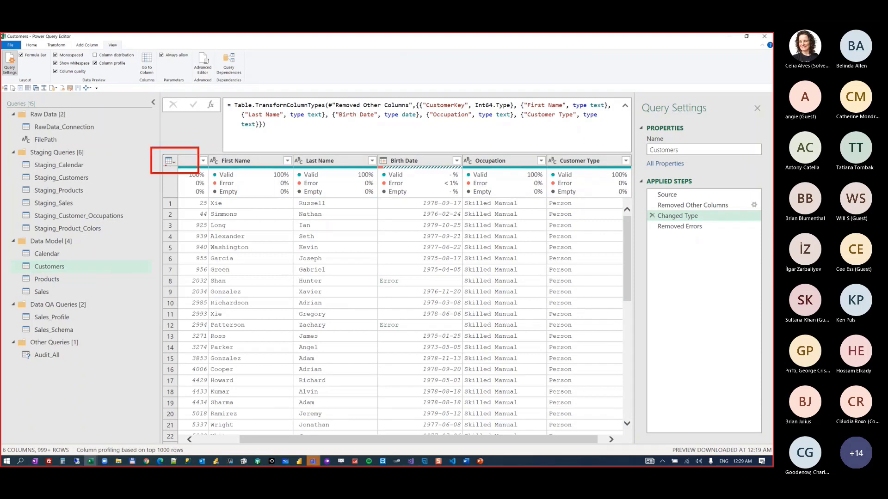
key(Escape)
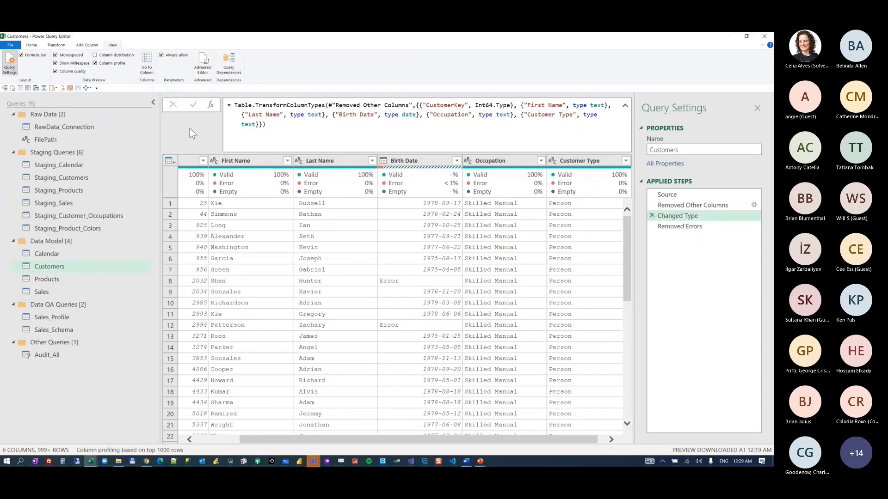
click(175, 161)
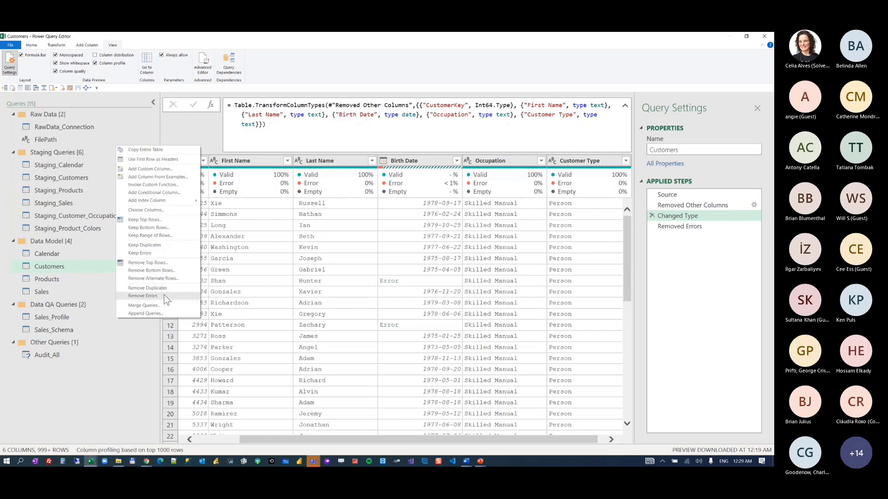
click(676, 226)
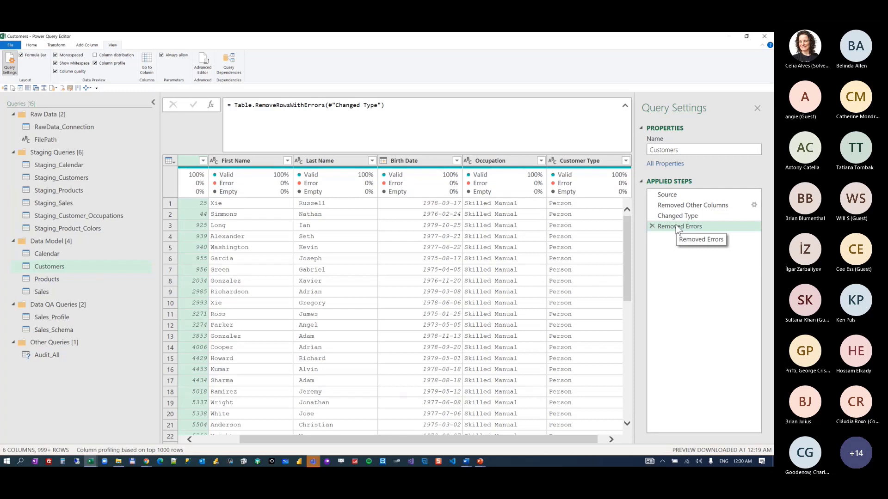
- Inspect the Birth Date column of Staging_Customers and create a new query that references Staging_Customers
click(68, 182)
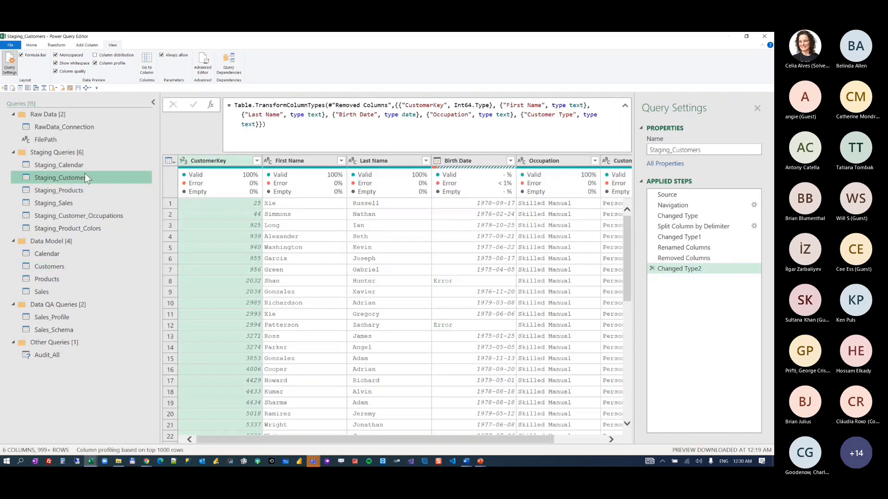
click(482, 162)
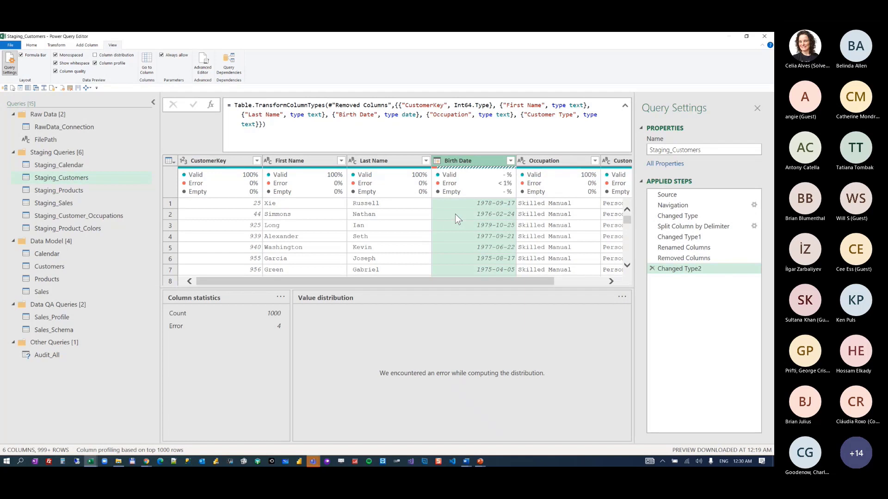
right_click(73, 180)
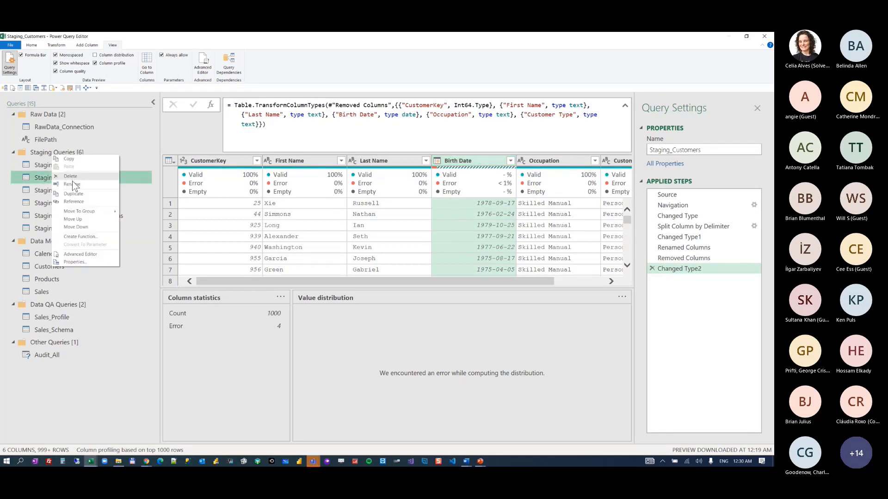
click(74, 201)
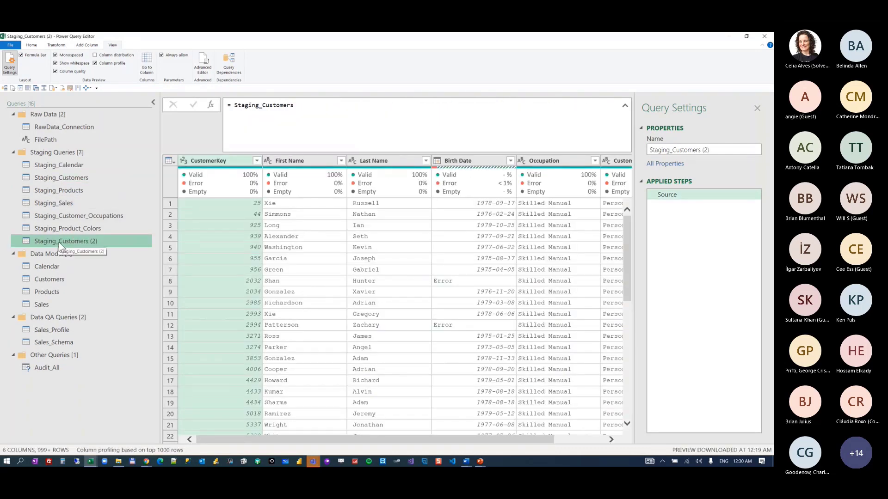
- Rename the new referenced query as Staging_Customers_Errors
double_click(59, 243)
click(88, 243)
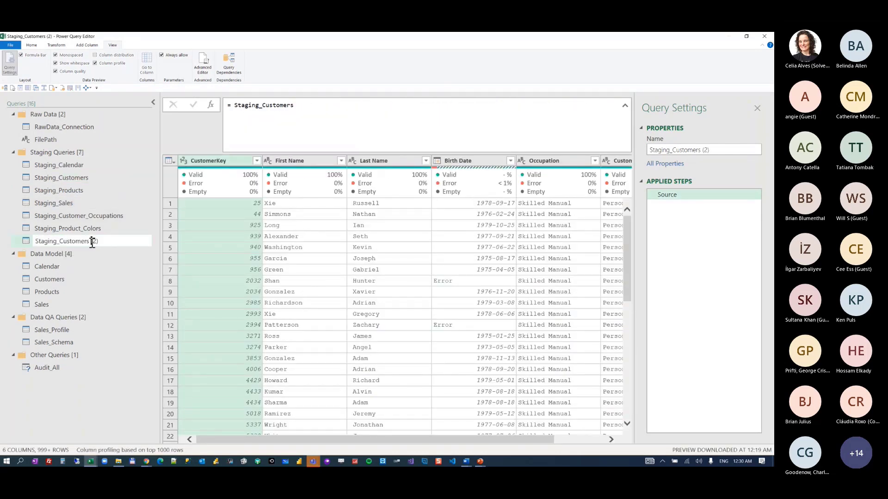
drag(92, 242, 106, 242)
text(_Errors)
key(Return)
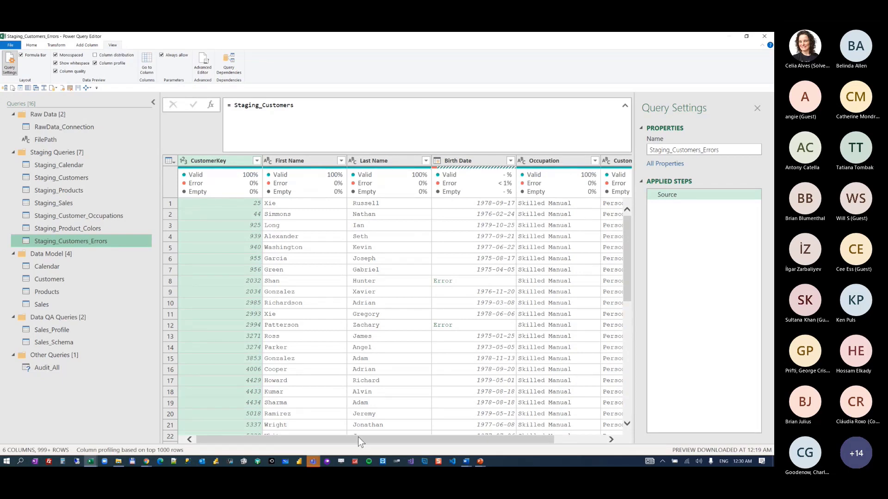
- Keep only the rows with errors in the Birth Date column of Staging_Customers_Errors
drag(358, 437, 408, 437)
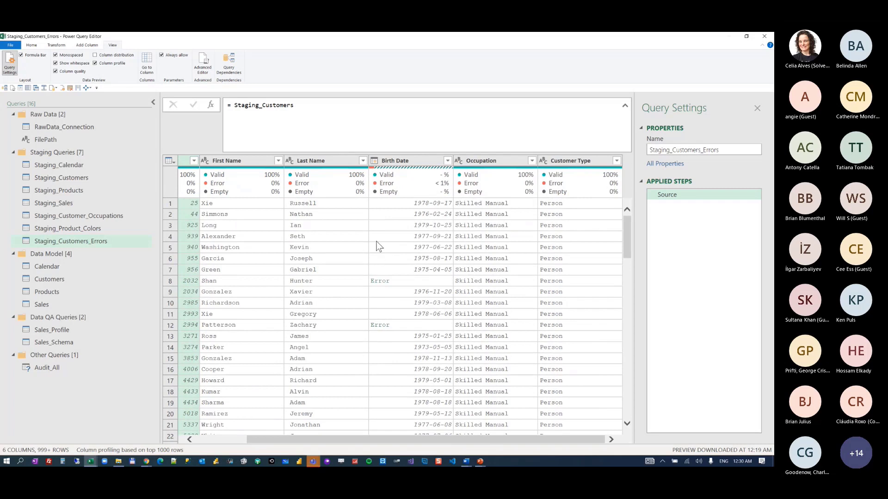
right_click(406, 161)
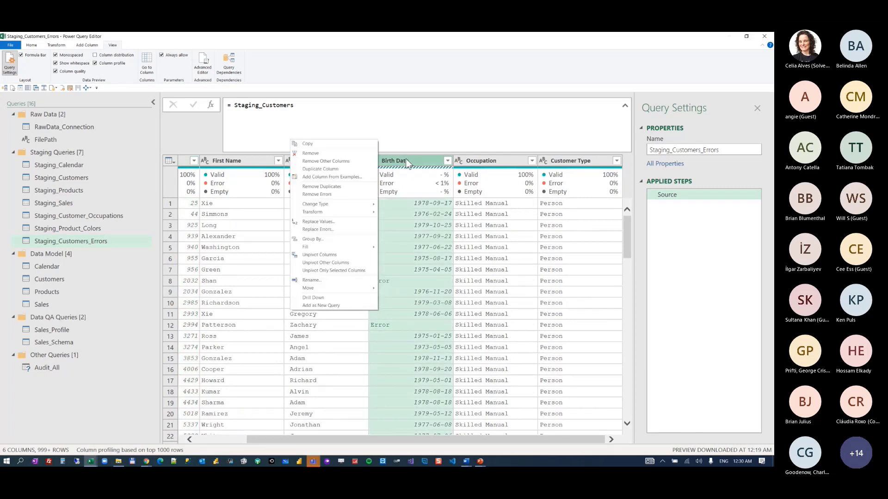
mouse_move(333, 212)
click(420, 162)
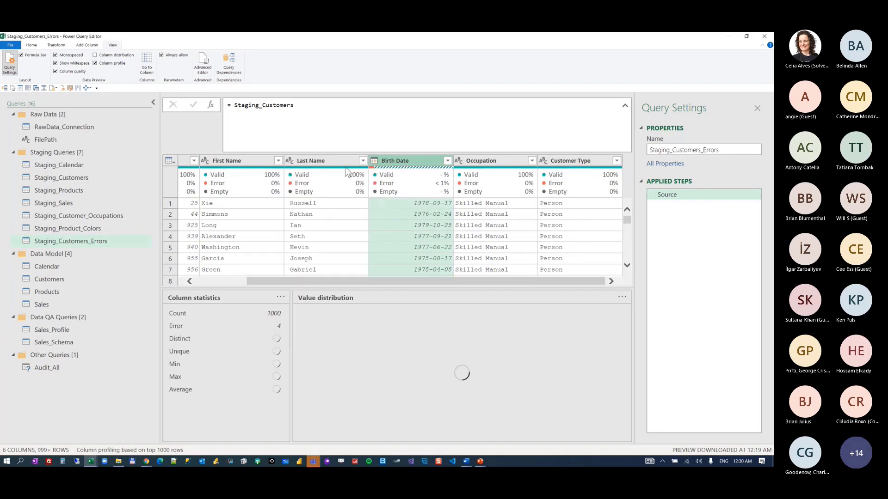
click(32, 45)
click(131, 70)
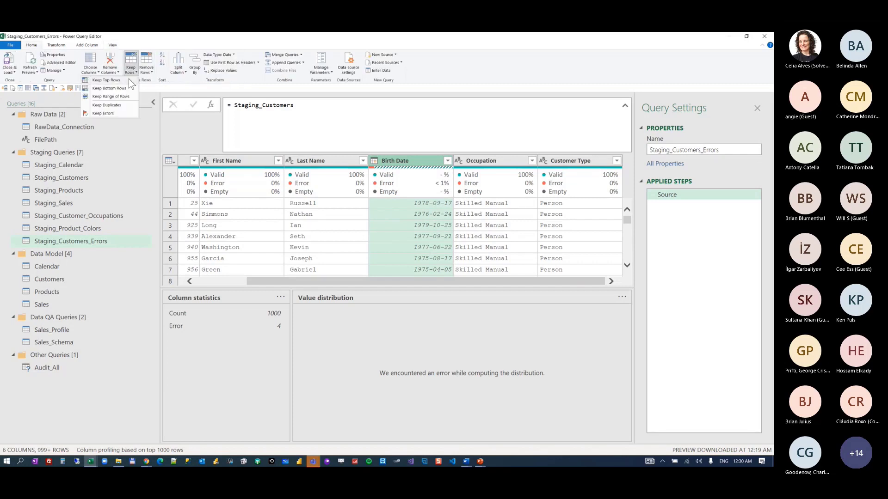
click(111, 118)
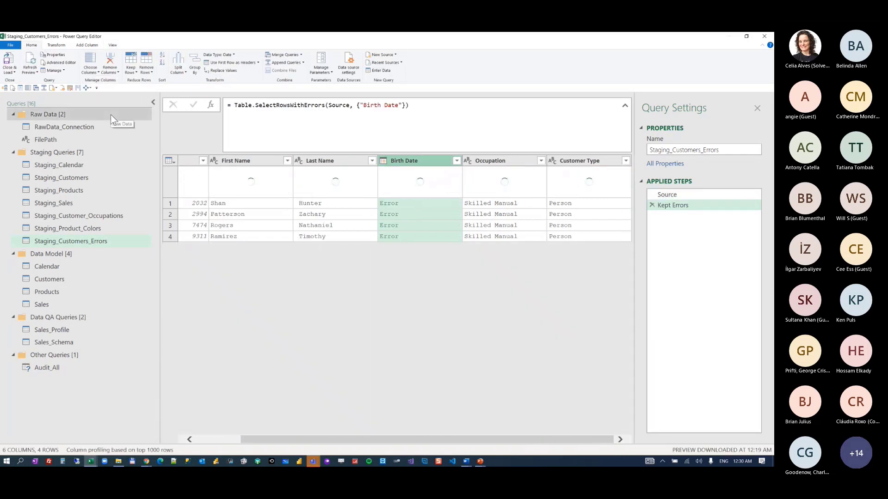
click(128, 69)
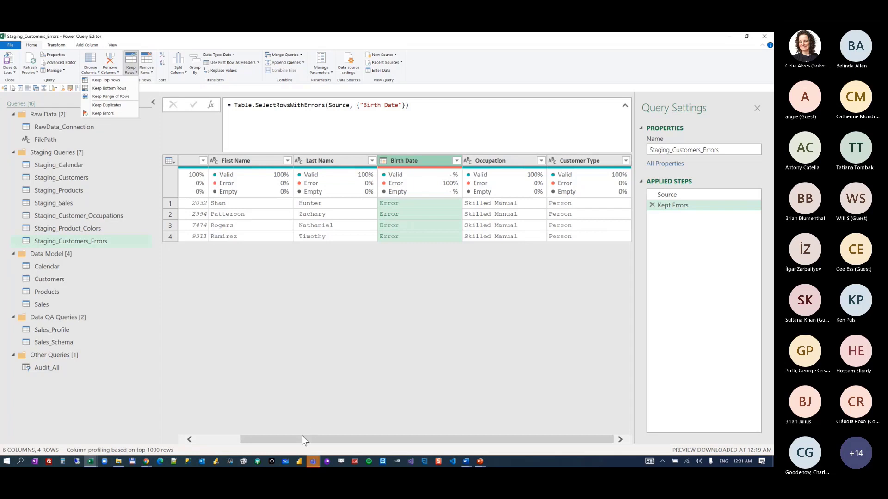
click(317, 440)
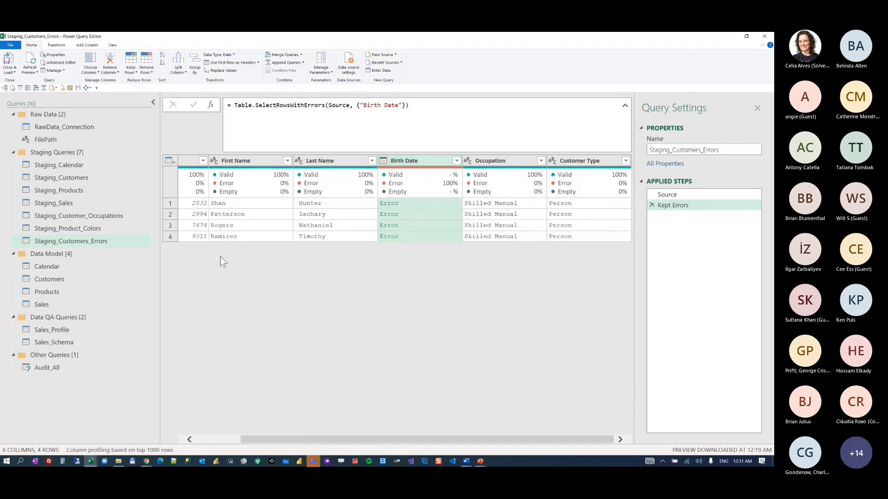
- Add a custom column named Custom with the formula try [Birth Date]
click(87, 44)
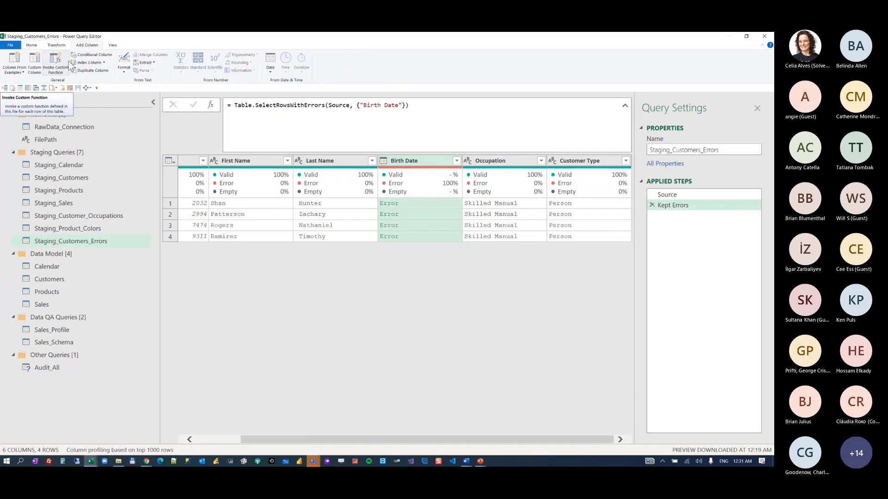
click(36, 62)
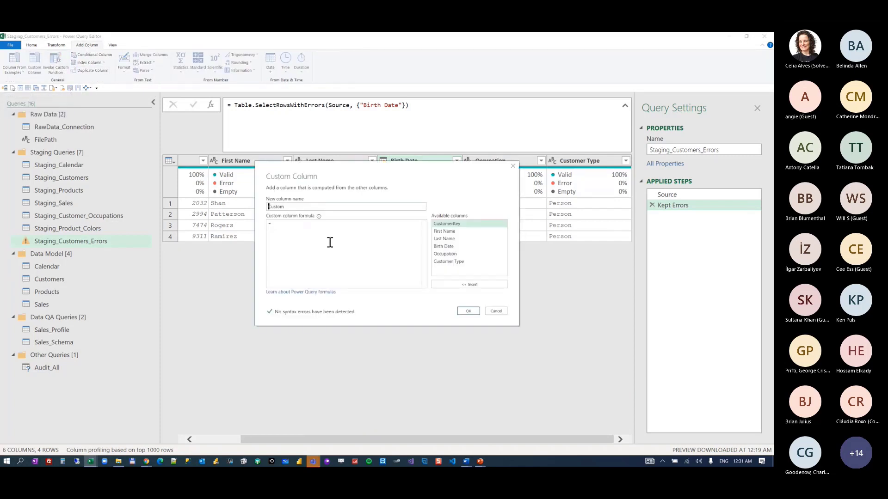
text(try)
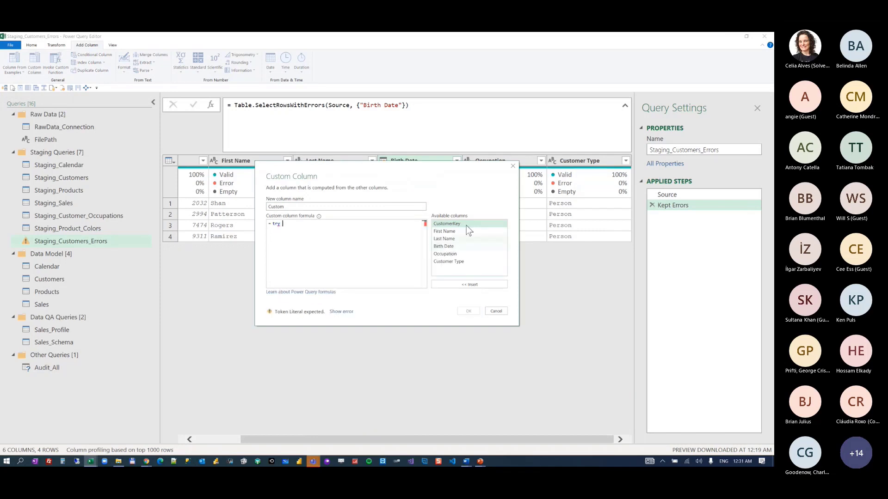
drag(447, 167, 434, 238)
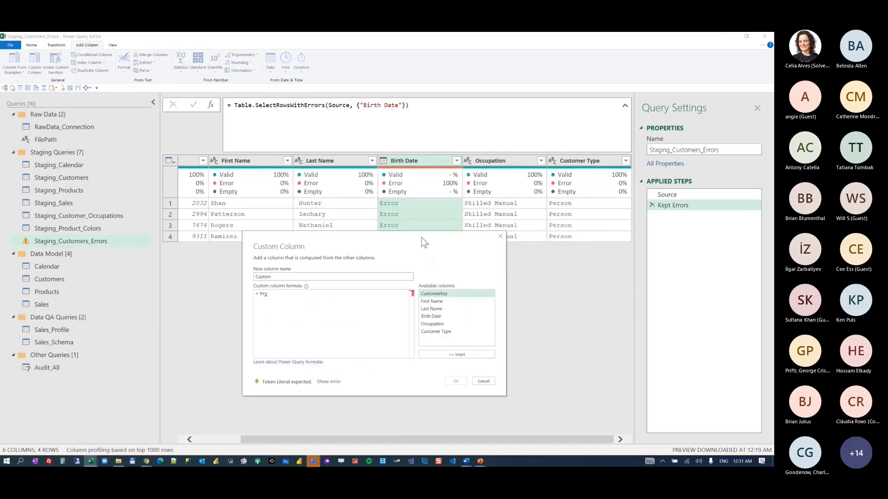
double_click(432, 316)
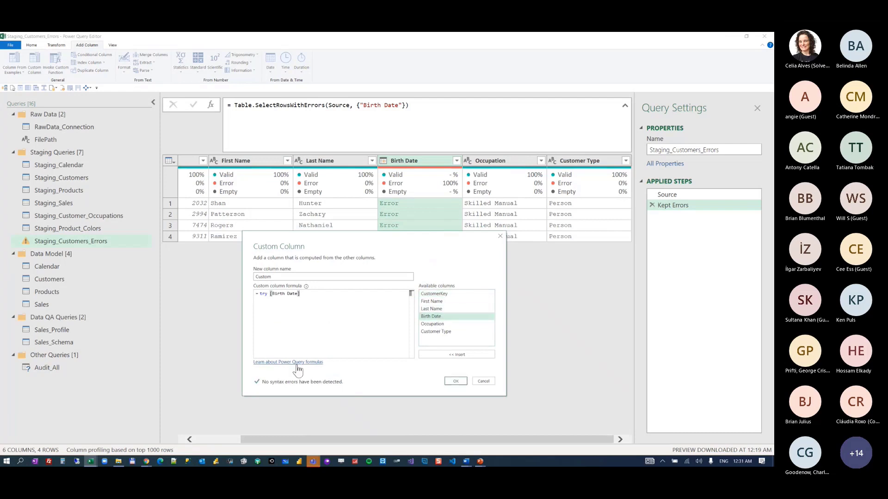
click(455, 382)
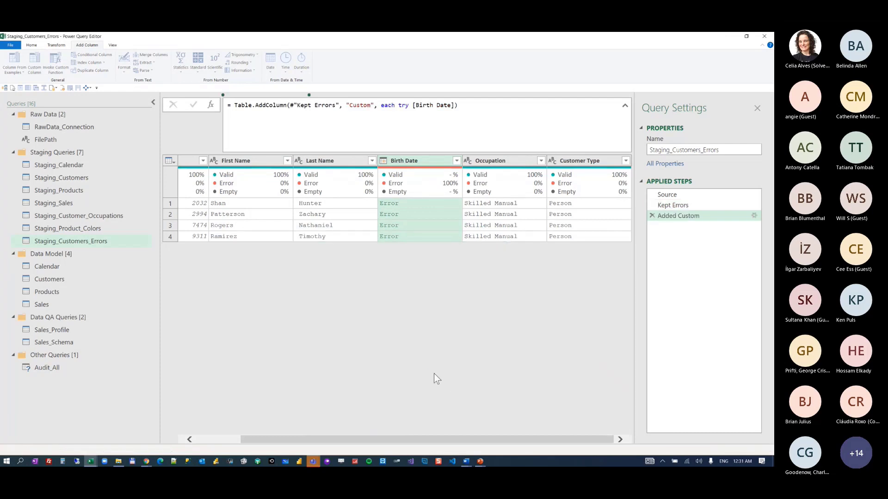
- Preview the first record in the Custom column and expand the column to only the Error field, without the original name as prefix
click(575, 207)
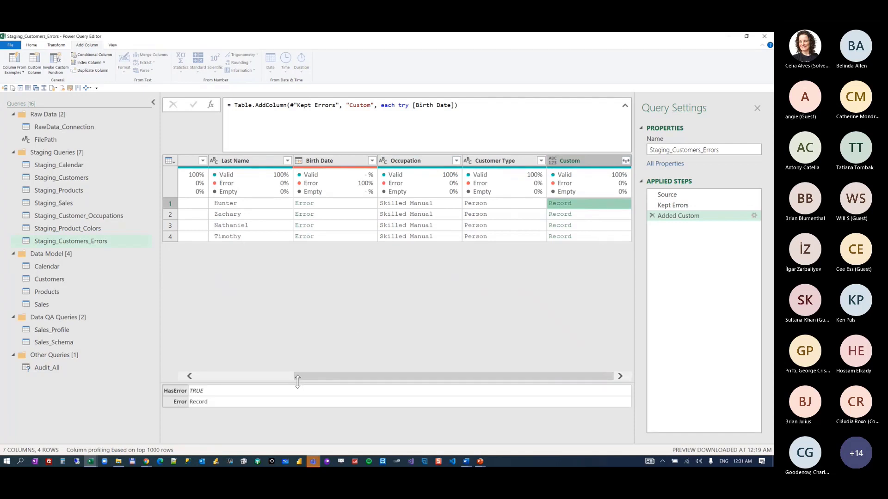
drag(299, 381, 337, 279)
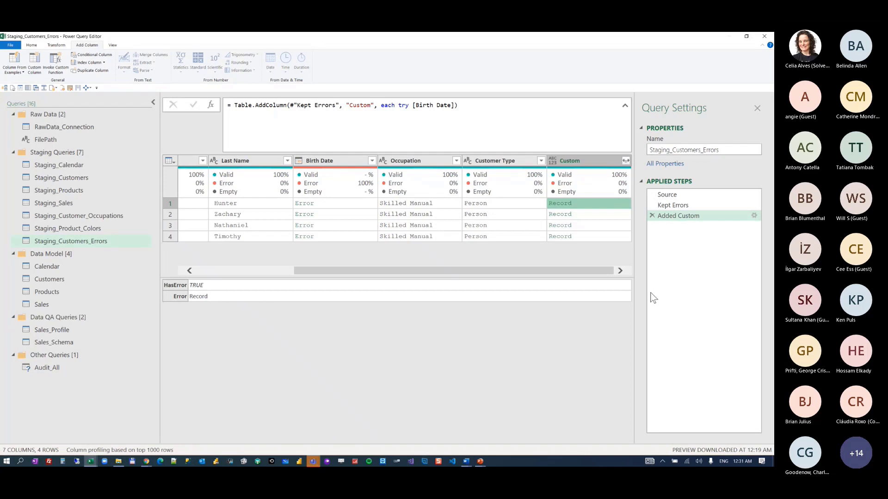
click(625, 161)
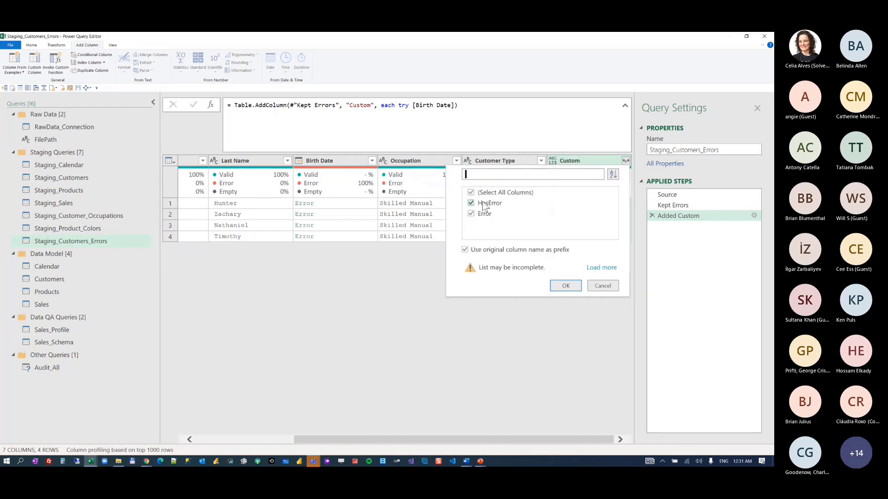
click(471, 203)
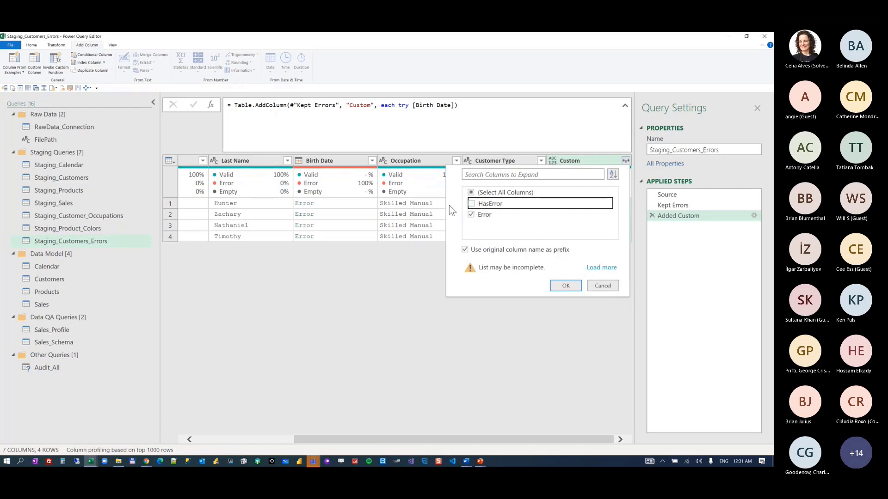
click(464, 249)
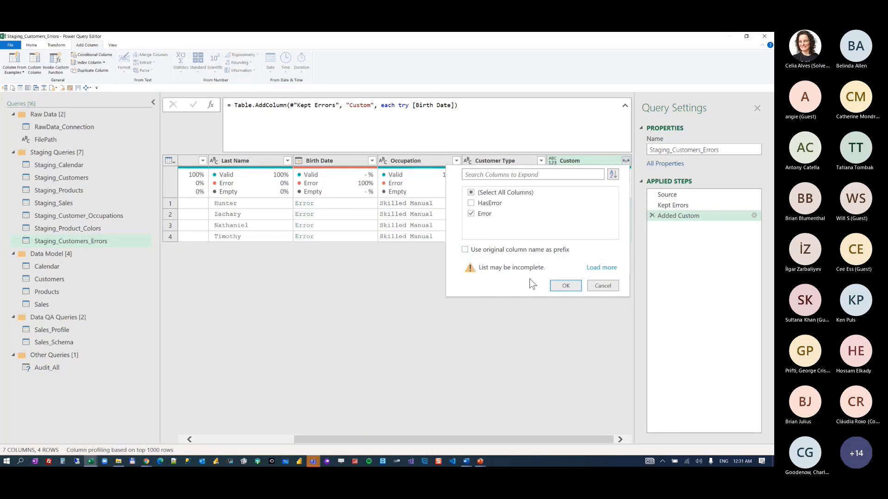
click(557, 285)
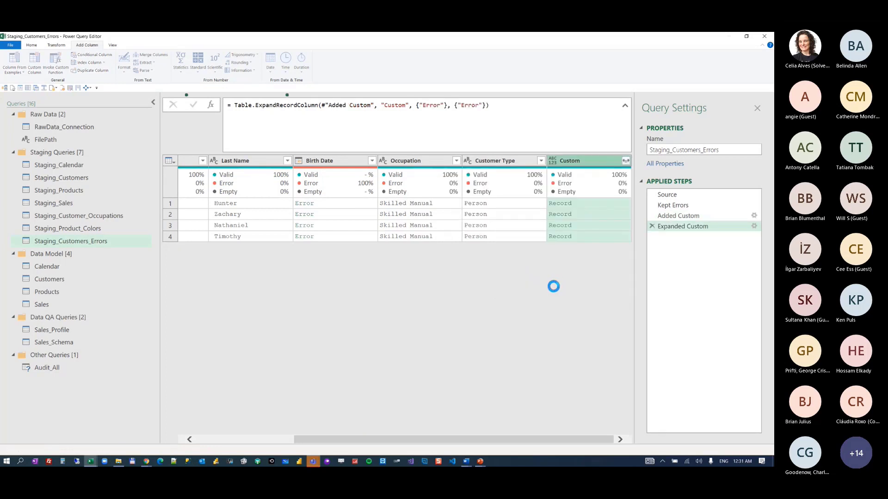
- Preview the first Error record and expand the column into Reason, Message and Detail, using the original column name as prefix
click(587, 205)
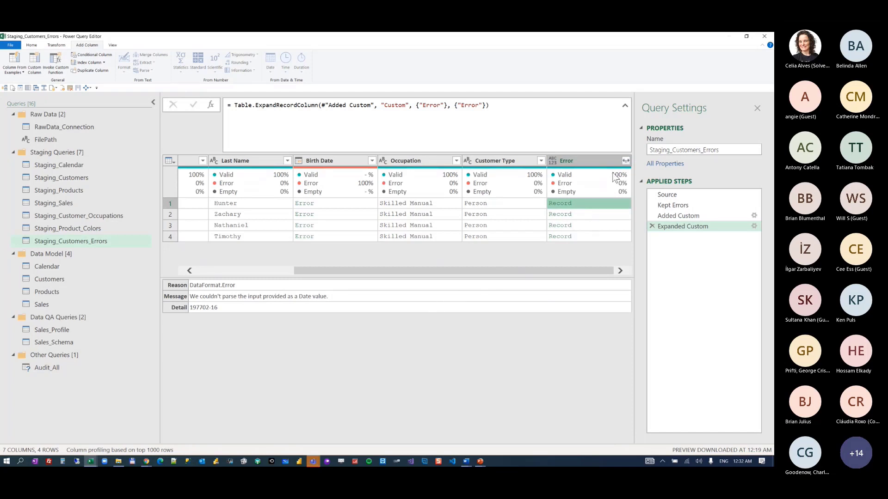
click(624, 160)
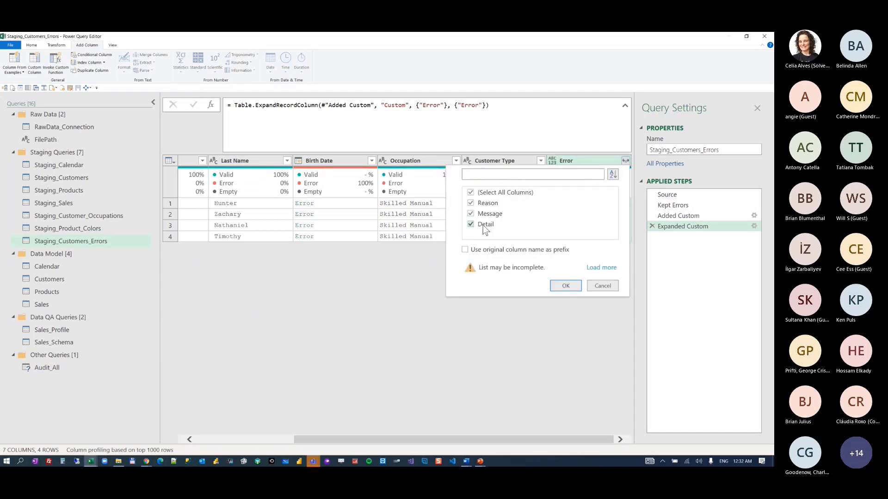
click(469, 251)
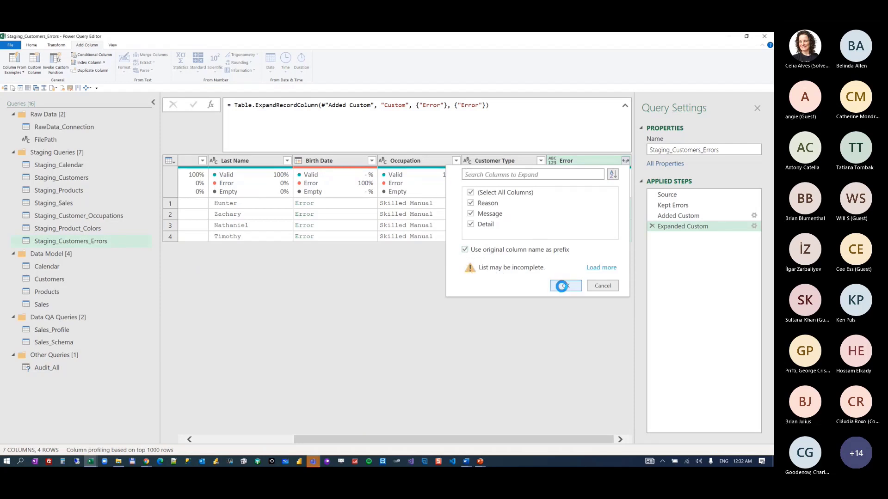
click(562, 285)
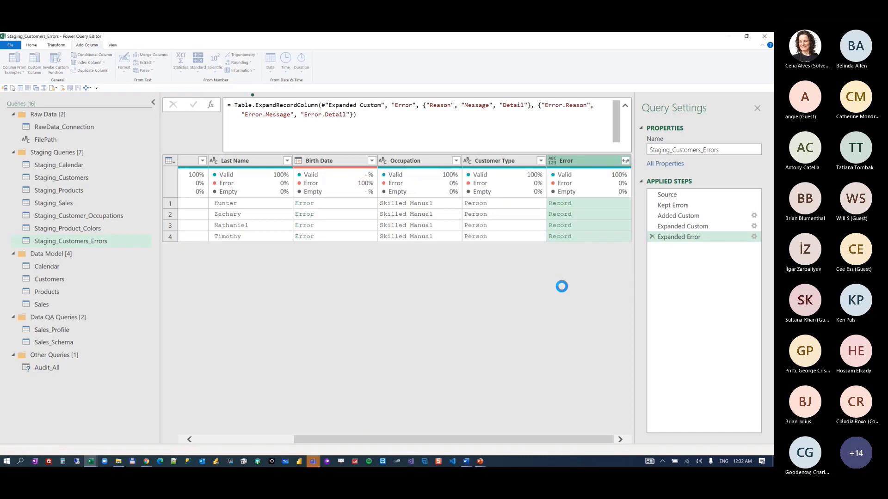
- Review the expanded Error.Reason, Error.Message and Error.Detail columns, inspecting the reason value of each row
click(508, 439)
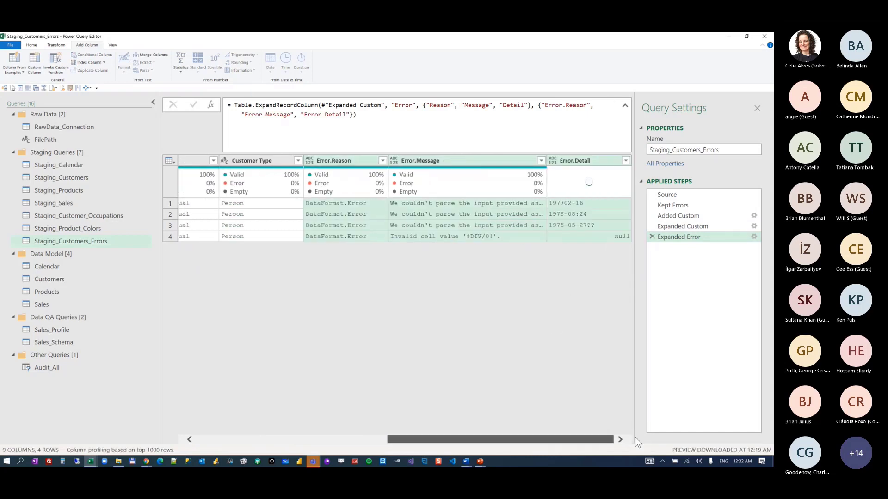
click(372, 207)
click(373, 215)
click(370, 224)
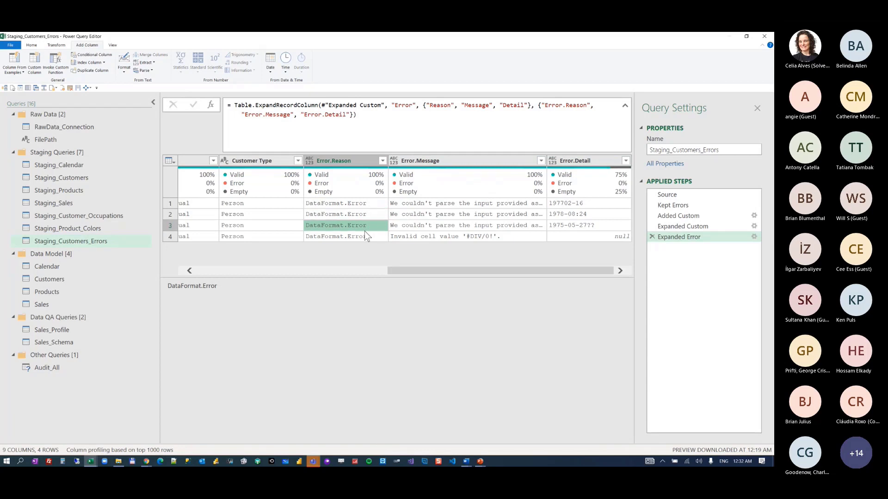
click(366, 238)
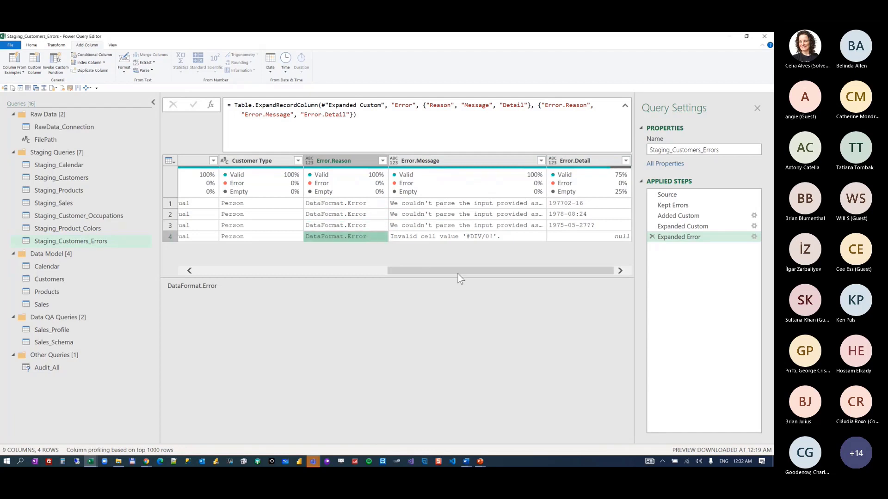
drag(456, 271, 250, 277)
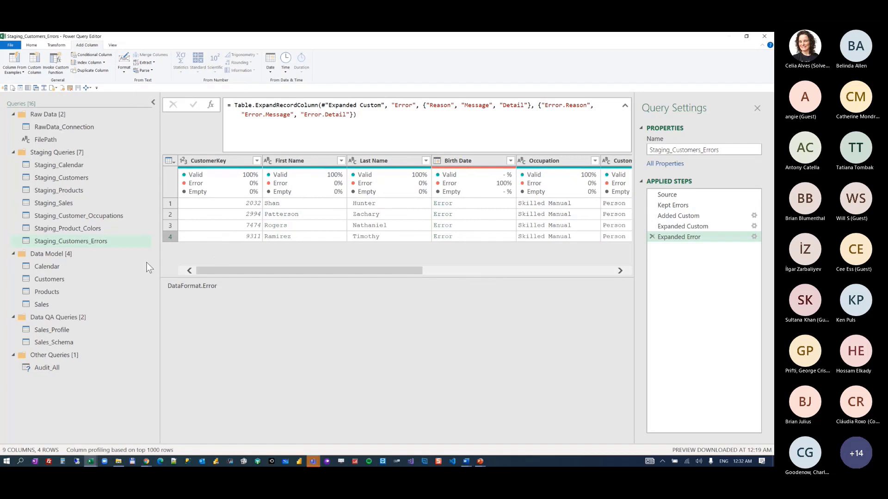
- Close the query editor and load Staging_Customers_Errors as a table on a new worksheet
click(31, 46)
click(10, 71)
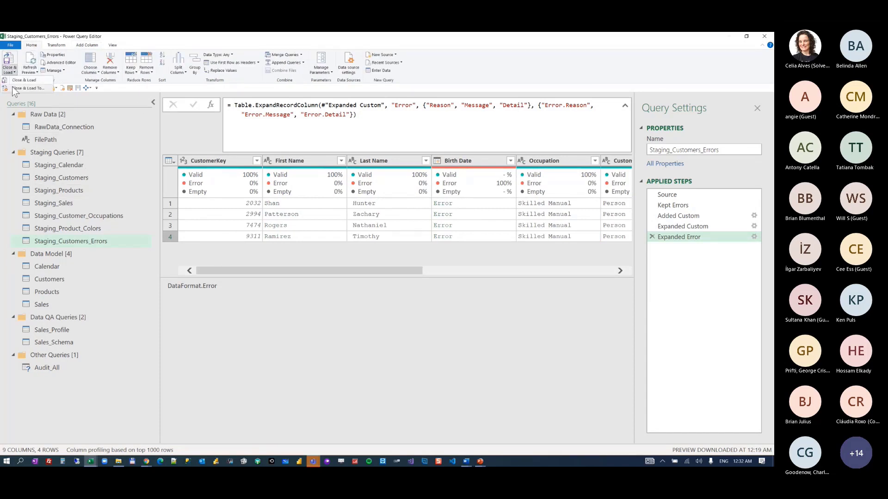
click(12, 87)
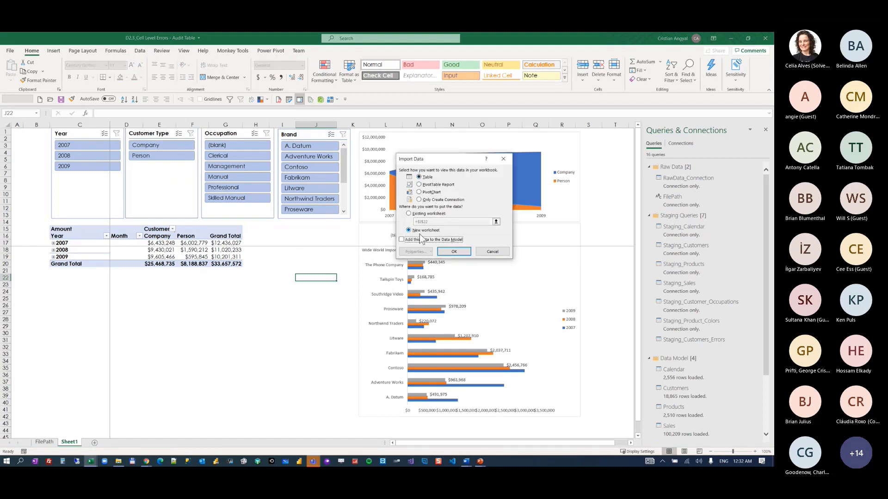
click(446, 252)
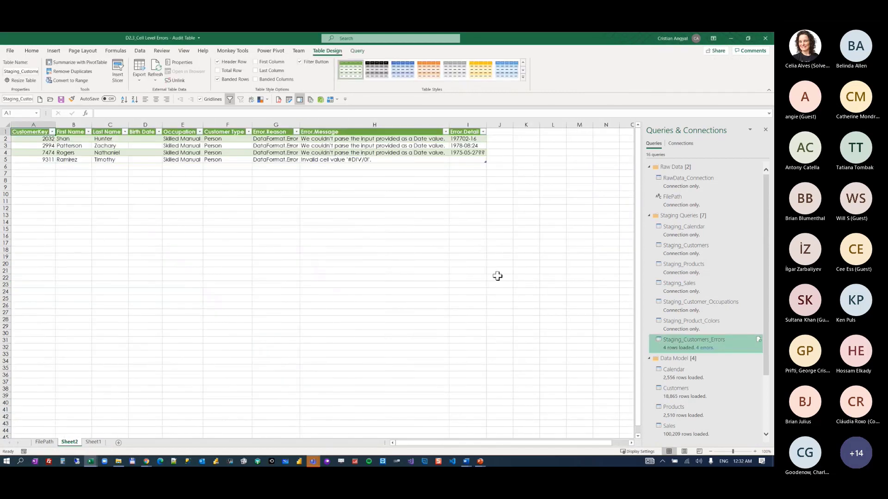
- Reopen Staging_Customers_Errors for editing and remove its Birth Date column
mouse_move(704, 348)
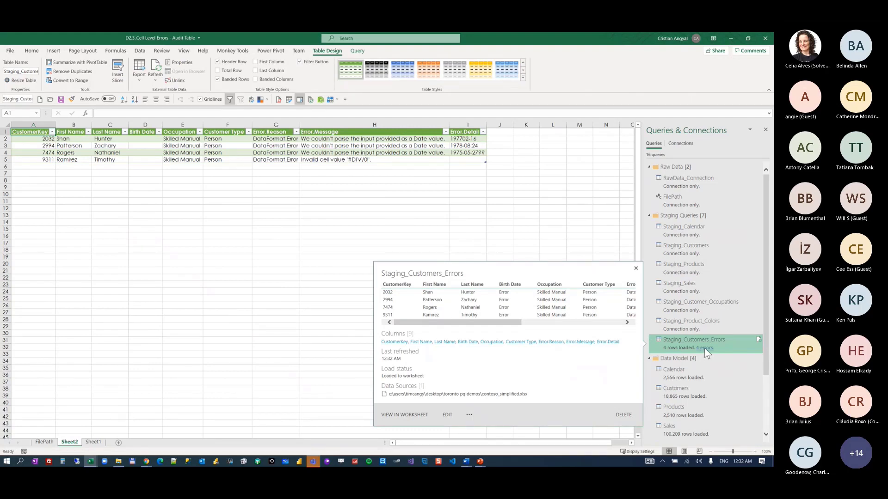
right_click(679, 341)
click(697, 329)
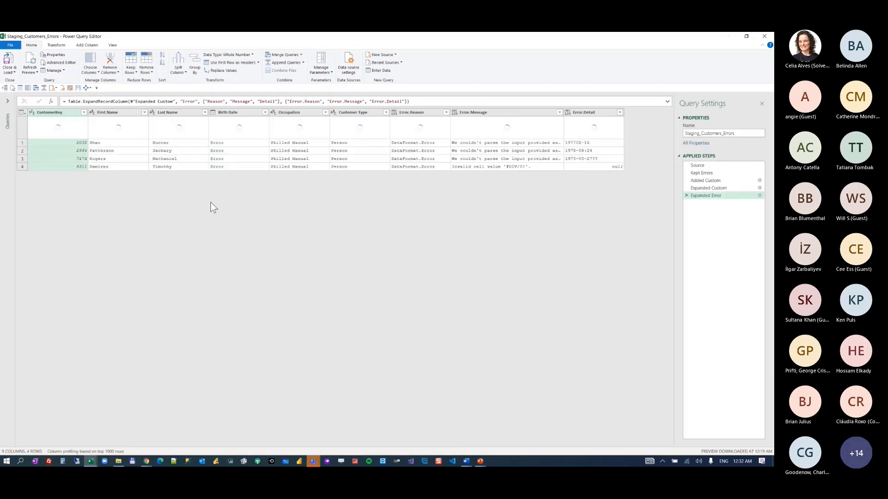
click(242, 114)
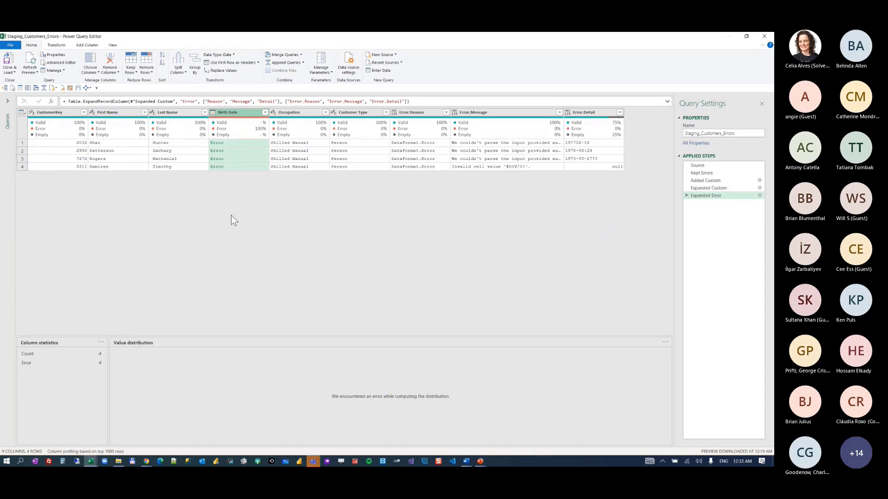
key(Delete)
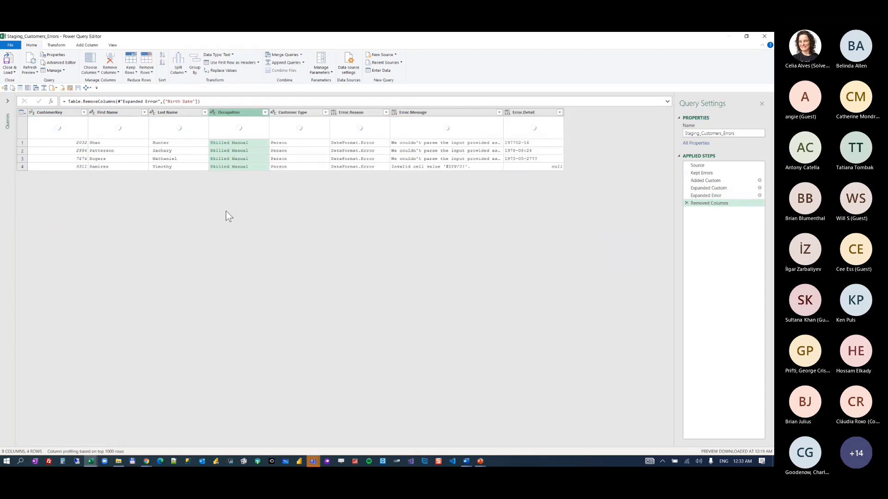
- Check the remaining columns of Staging_Customers_Errors and load the updated query back to the worksheet
click(9, 101)
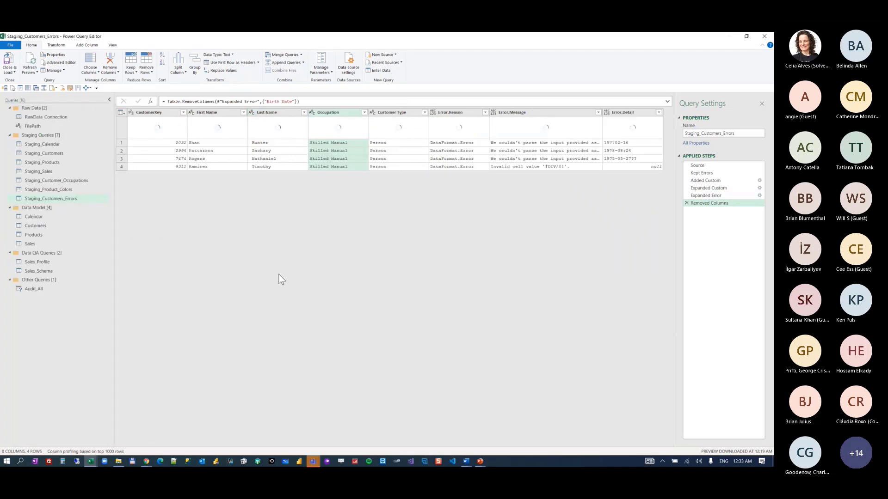
key(ctrl+shift+plus)
key(ctrl+shift+plus)
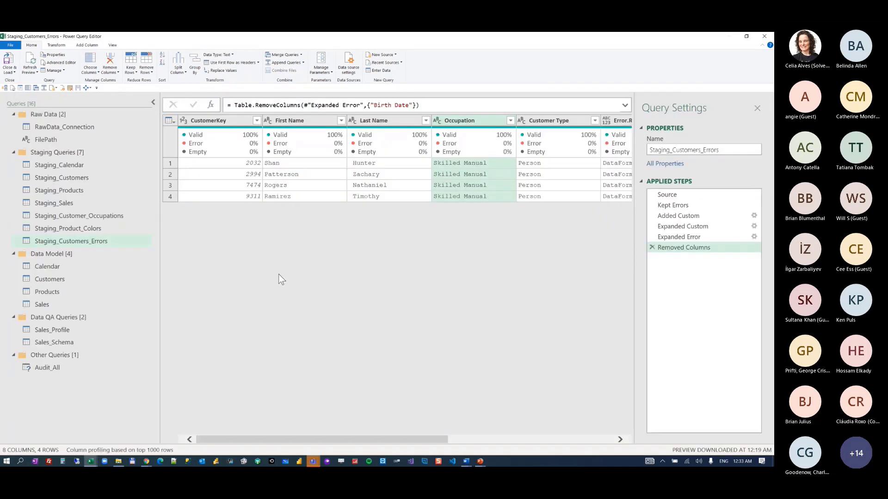
drag(240, 437, 432, 436)
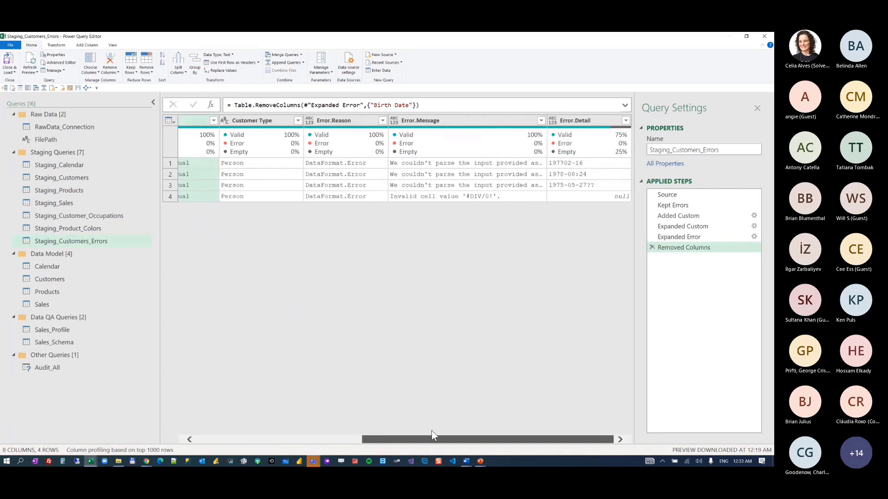
click(84, 243)
click(9, 64)
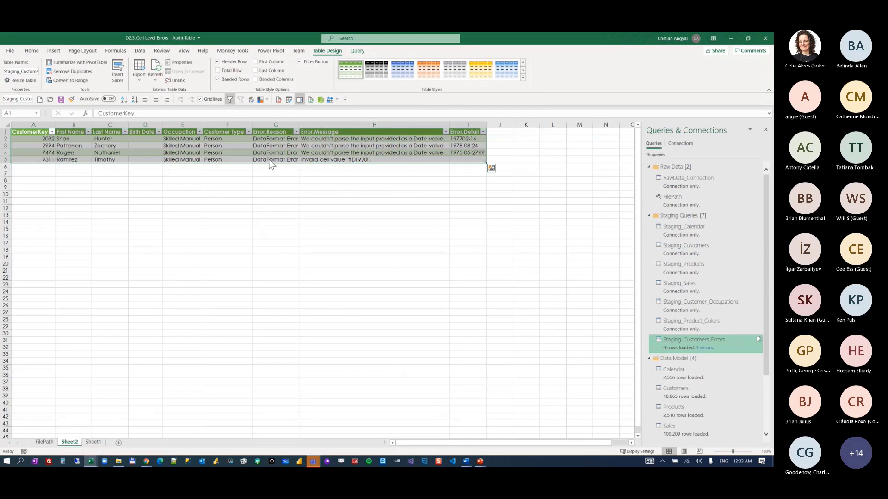
- Review the customer rows, error reasons and Error.Detail values in the loaded error table
click(227, 195)
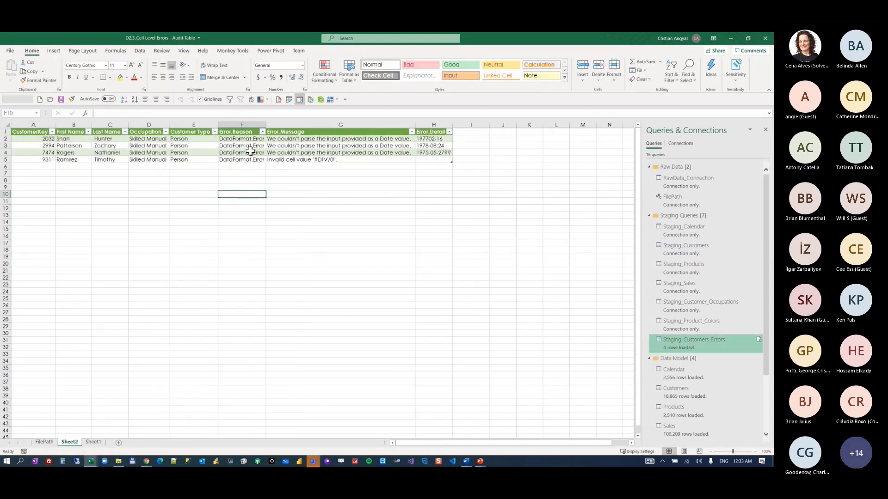
drag(194, 146, 33, 139)
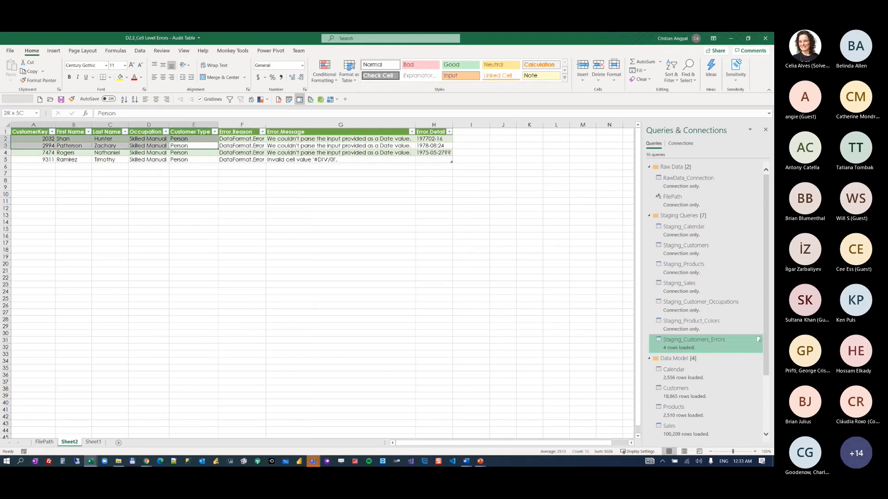
drag(238, 140, 255, 160)
click(430, 139)
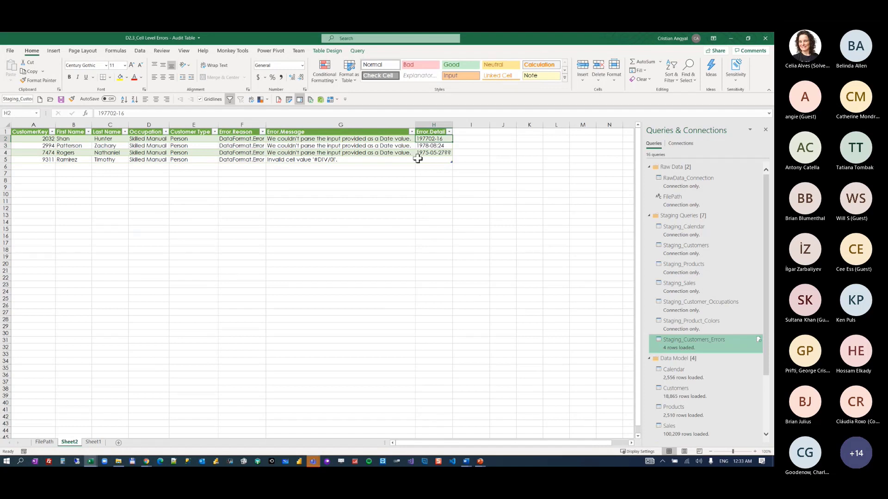
click(428, 146)
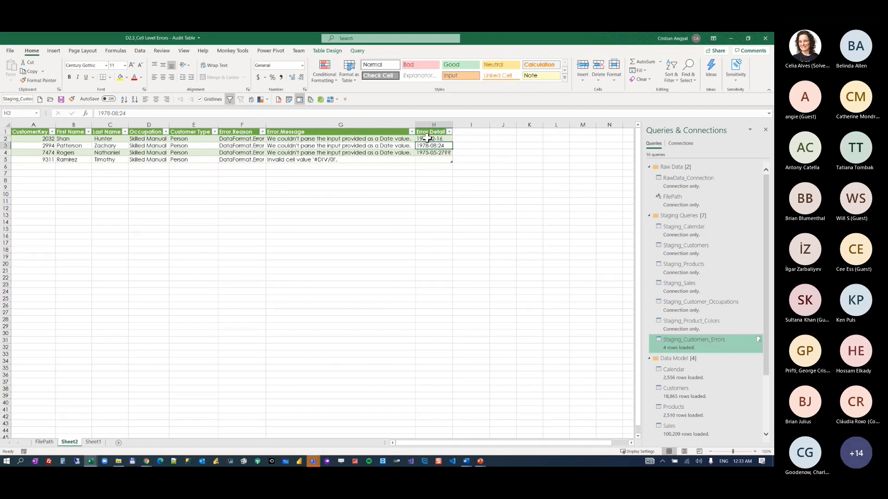
click(423, 140)
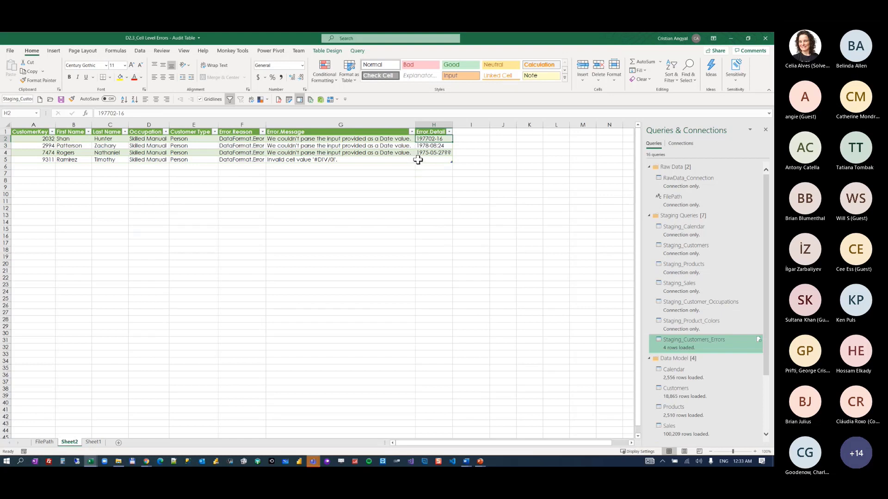
click(443, 153)
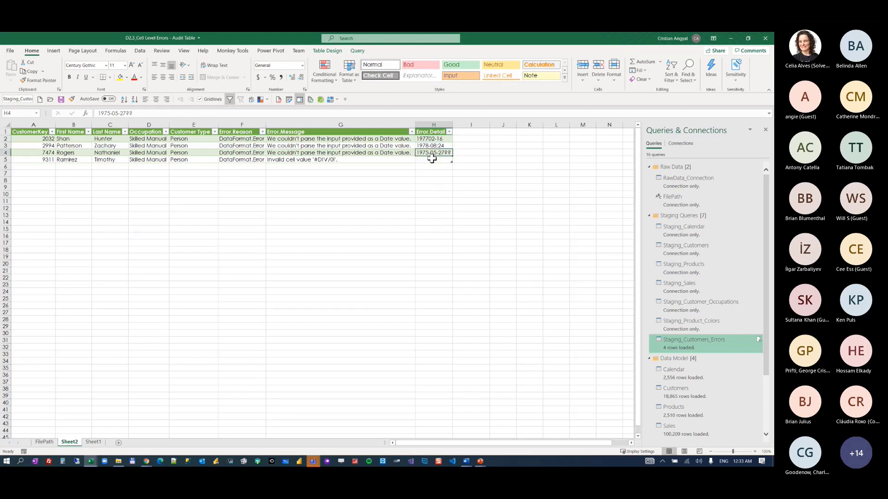
- Enlarge the error table and examine the last row's error message along with its customer fields and the CustomerKey column
key(ctrl+plus)
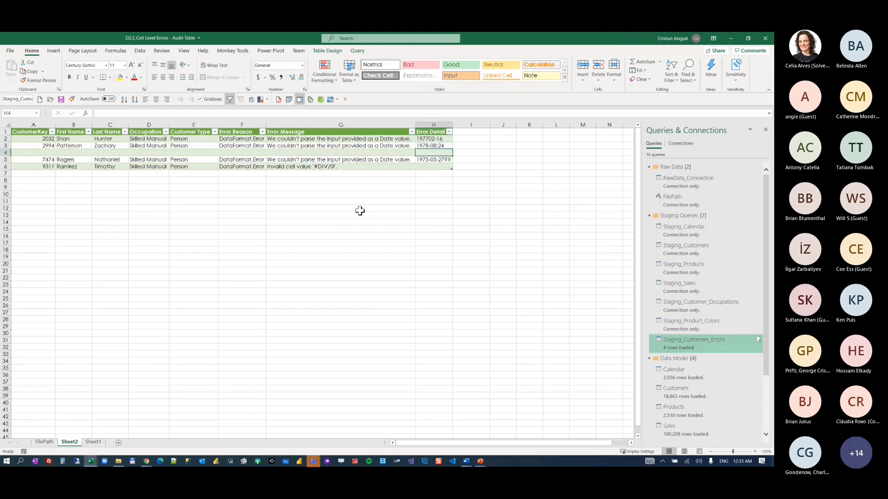
key(ctrl+z)
scroll(429, 216, up, 4)
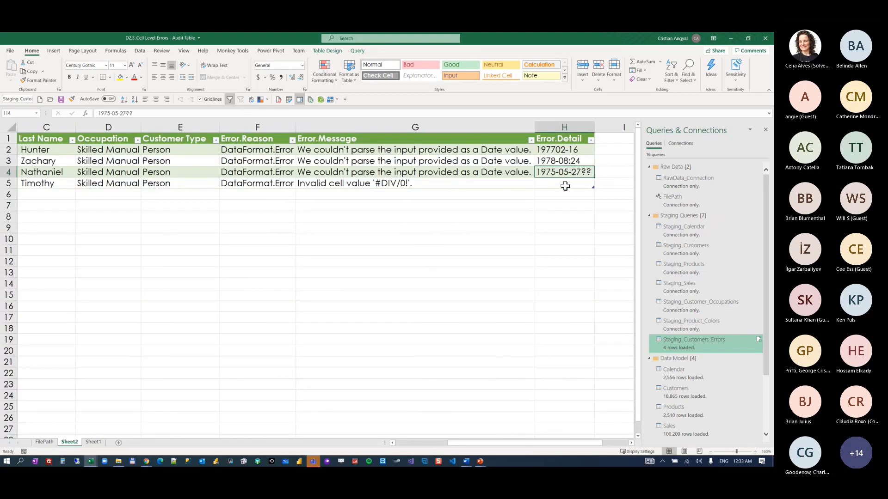
click(311, 184)
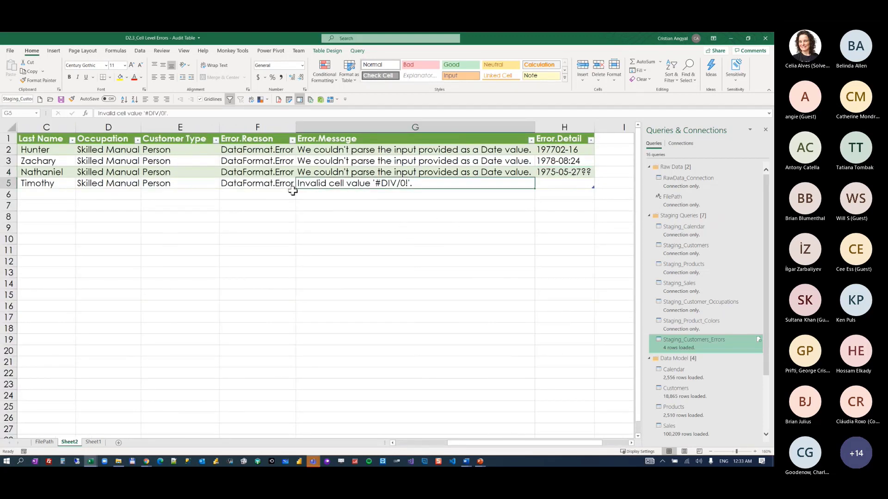
key(Home)
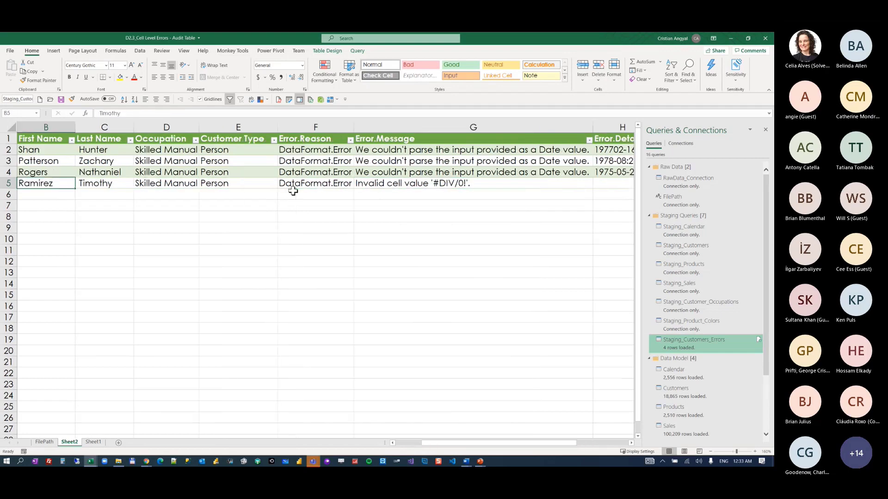
key(Right)
key(Right)
key(Right)
key(Right)
key(Right)
key(Right)
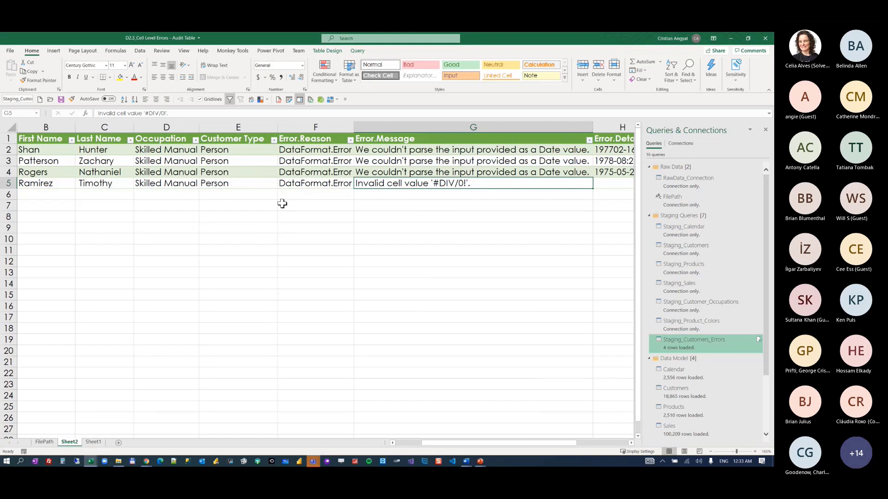
drag(282, 203, 28, 185)
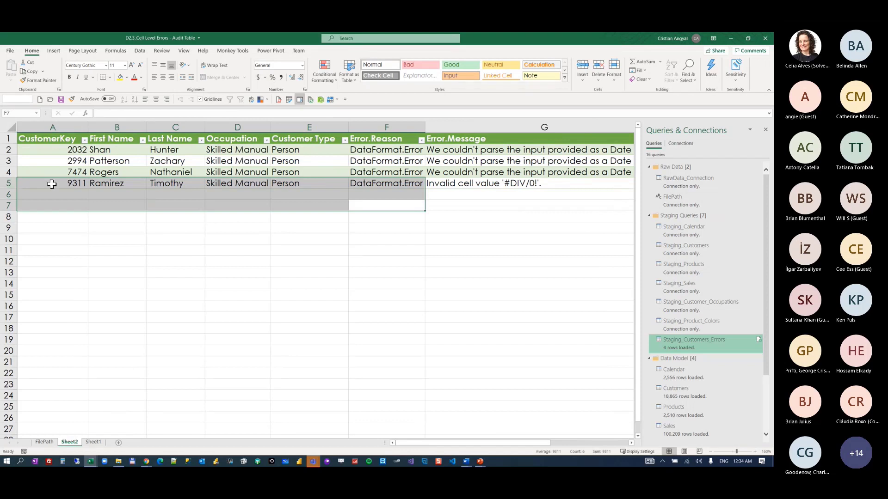
click(77, 171)
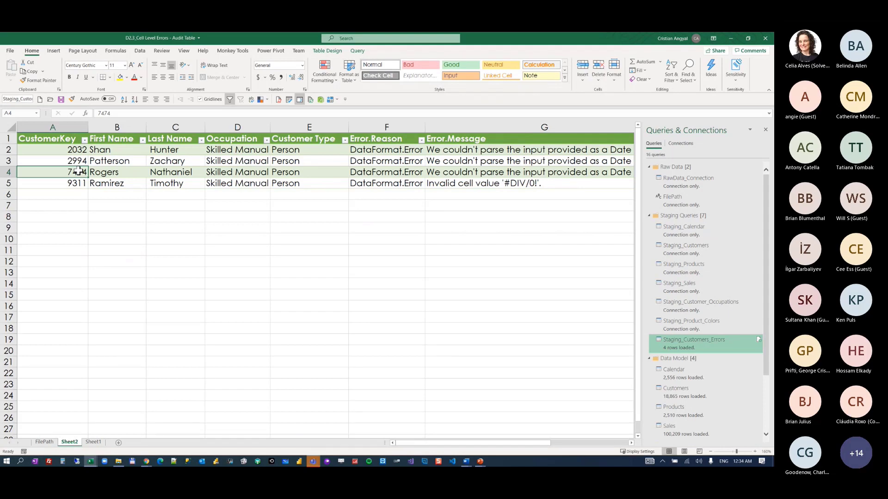
- Reopen the query editor from Staging_Customers_Errors and view the RawData_Connection query
click(668, 350)
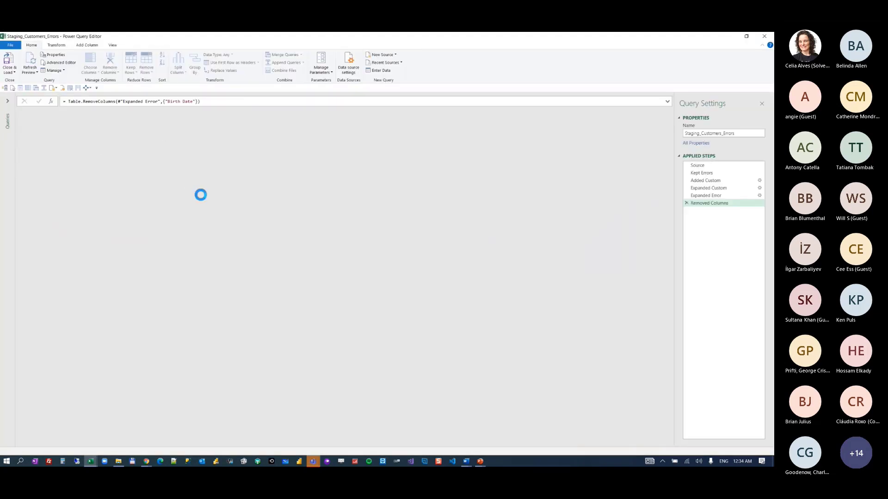
click(9, 101)
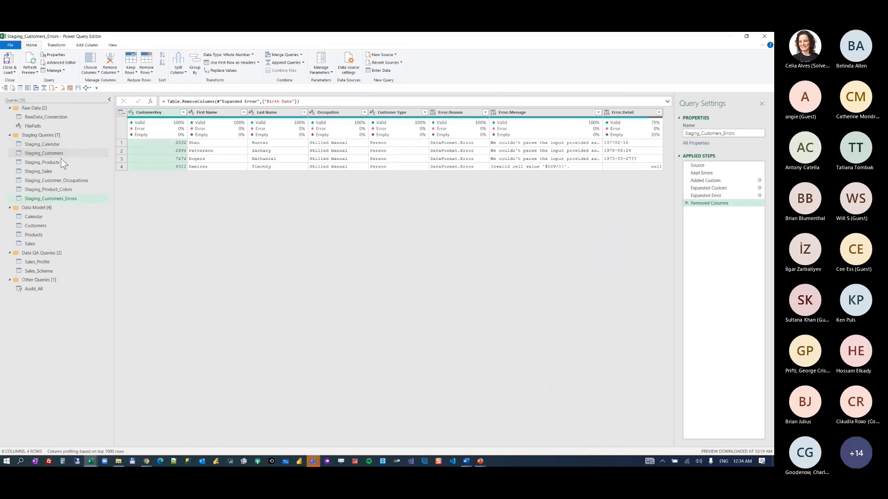
click(41, 117)
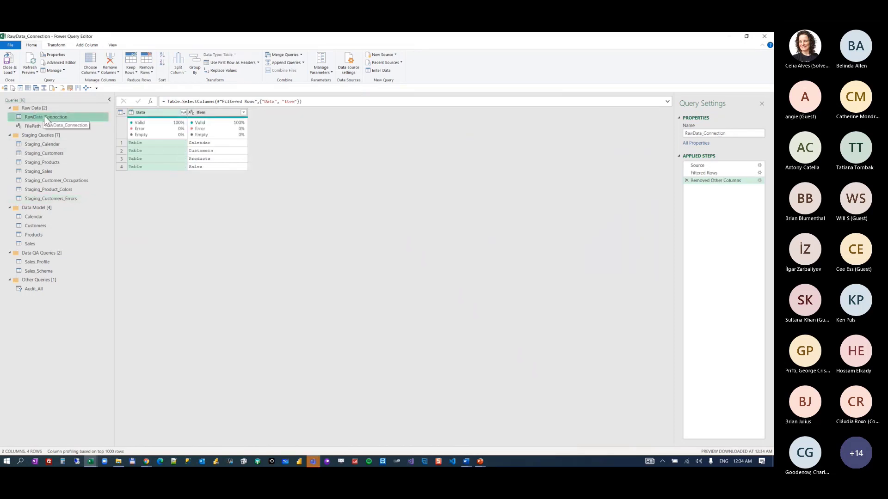
- Examine the Staging_Products query at its Source, Navigation and Changed Type steps
click(47, 162)
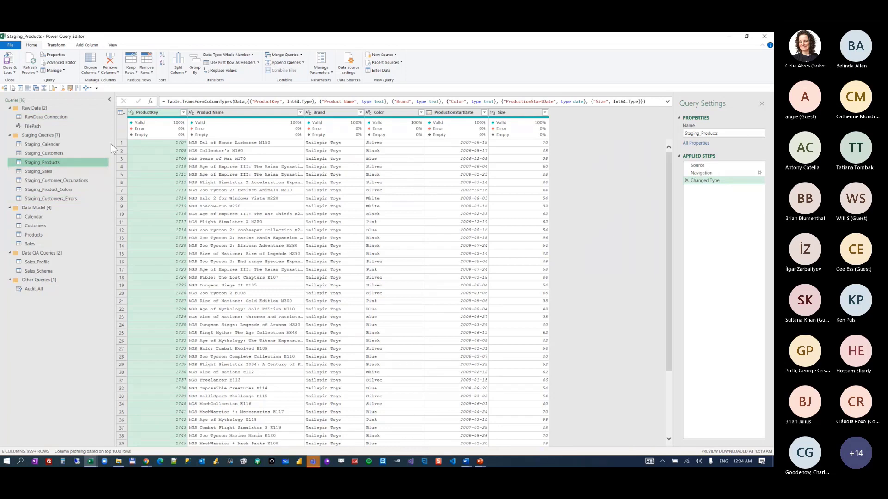
click(703, 167)
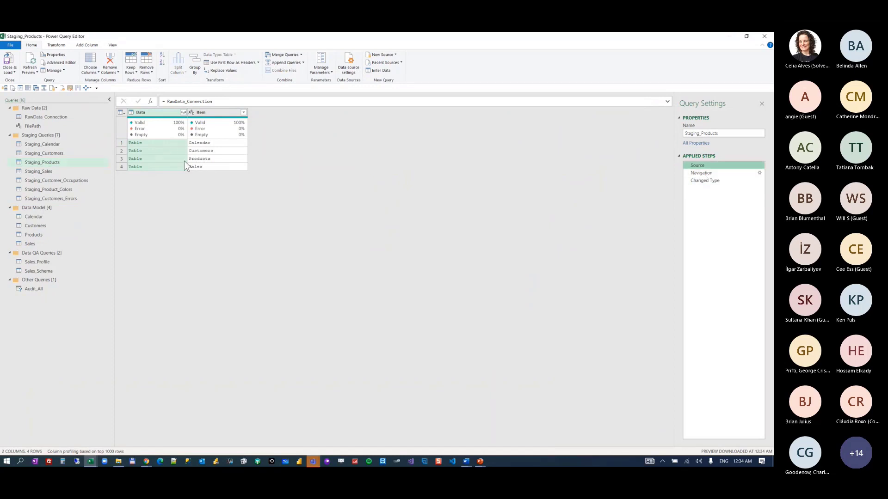
click(701, 173)
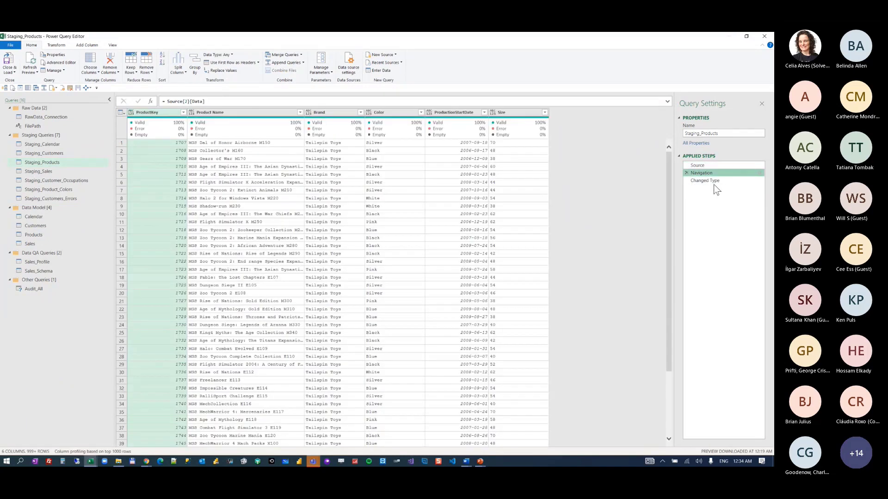
click(714, 182)
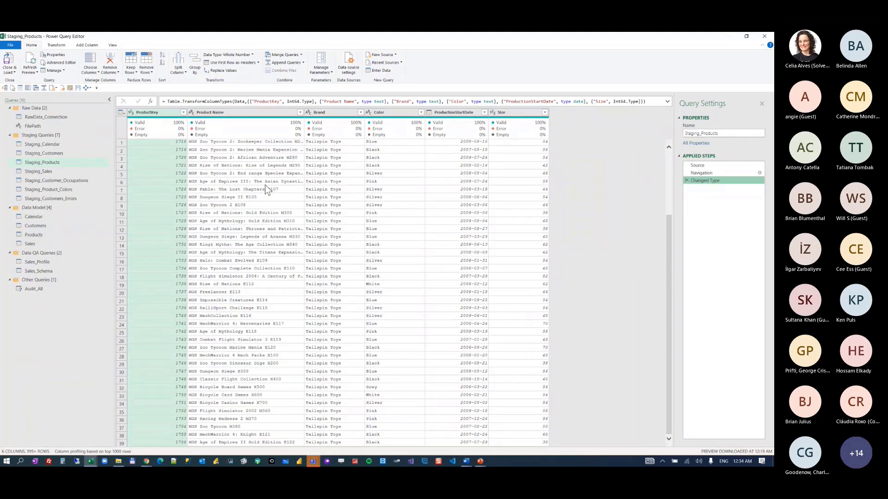
- Look further through the Staging_Products rows, and examine the Products query at its Source, Removed Other Columns and Changed Type steps
scroll(264, 185, down, 4)
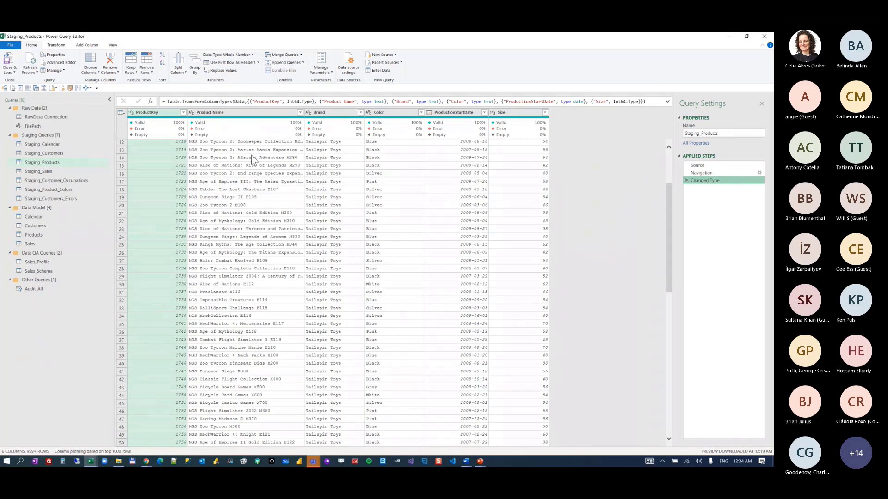
right_click(61, 163)
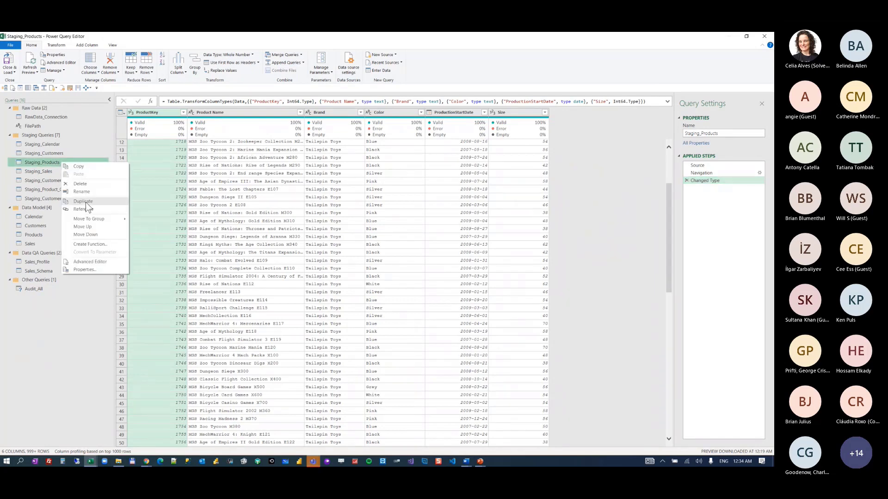
click(42, 234)
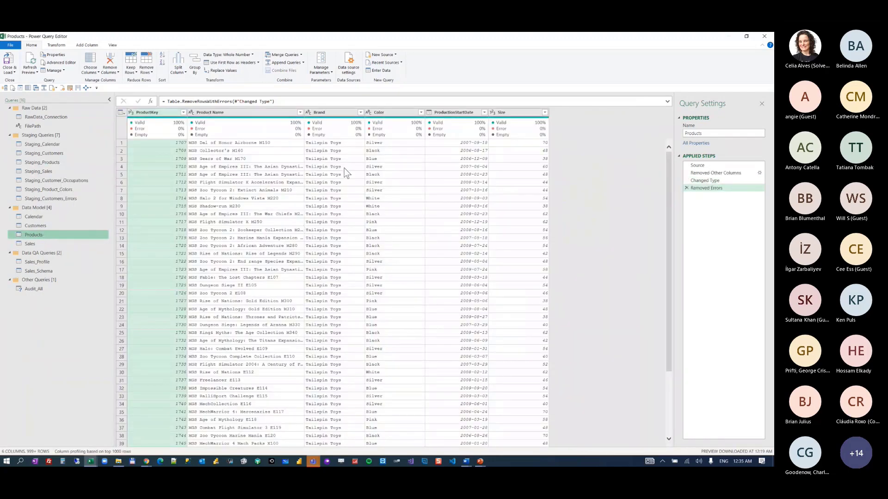
click(722, 164)
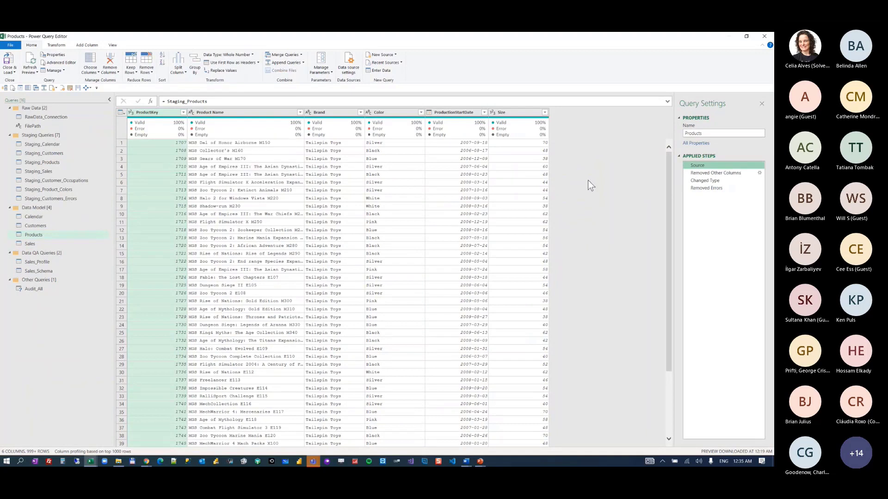
click(710, 174)
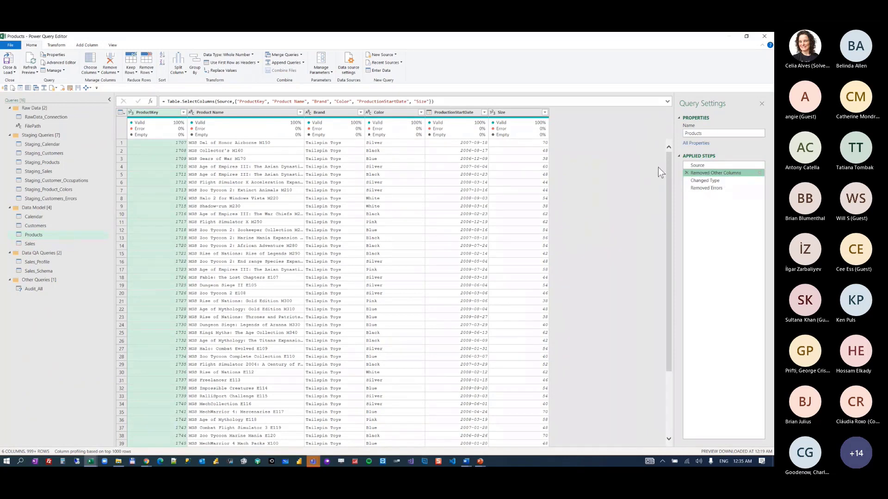
drag(439, 101, 224, 93)
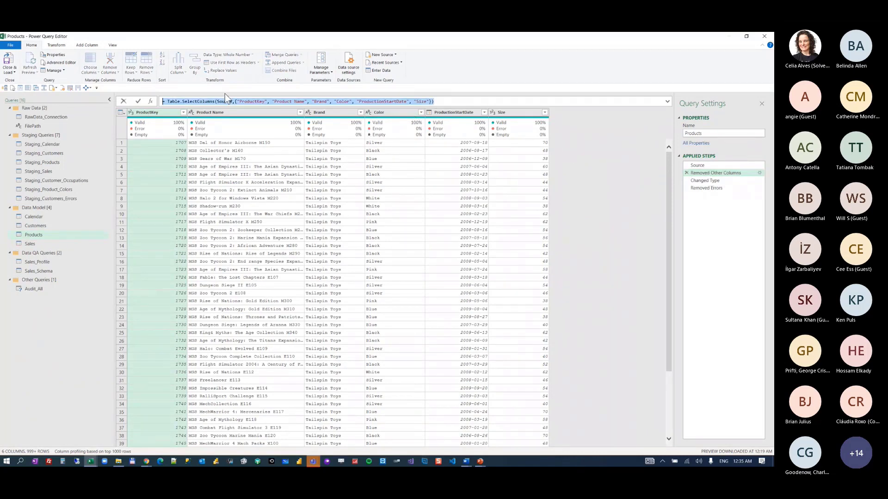
key(ctrl+shift+plus)
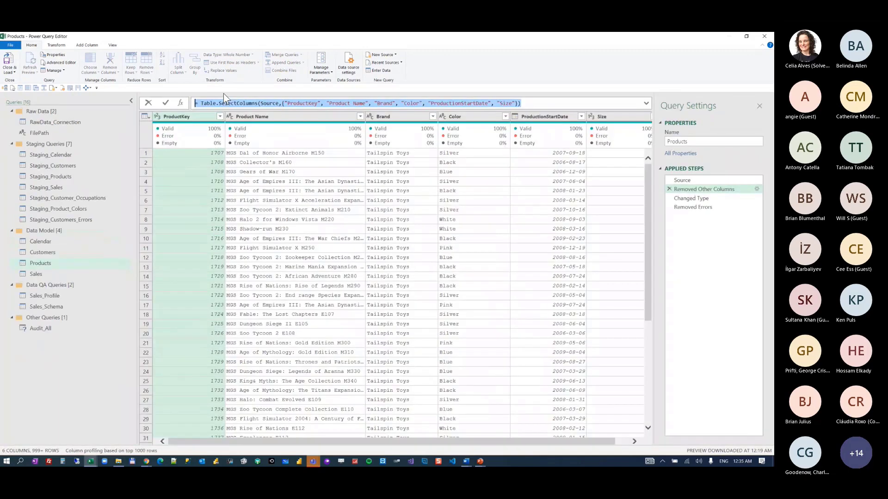
click(693, 199)
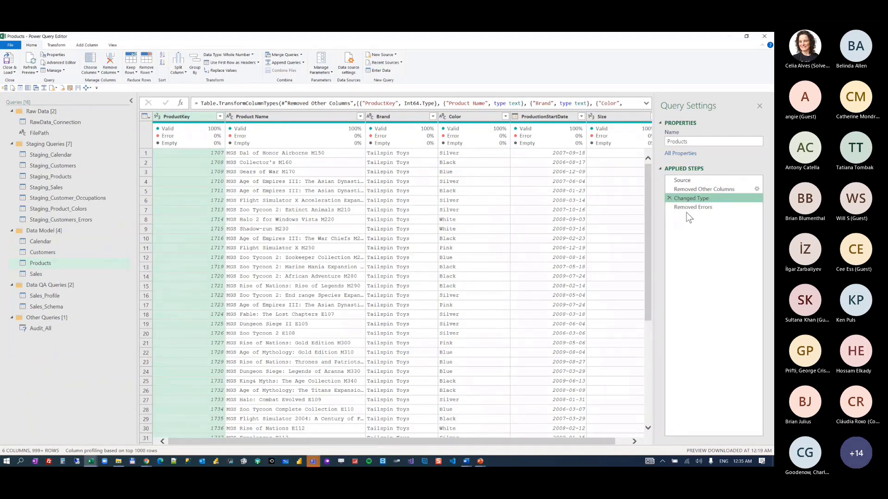
- Delete the Removed Errors step from the Products query and try to load the query to the Data Model
click(669, 207)
click(8, 65)
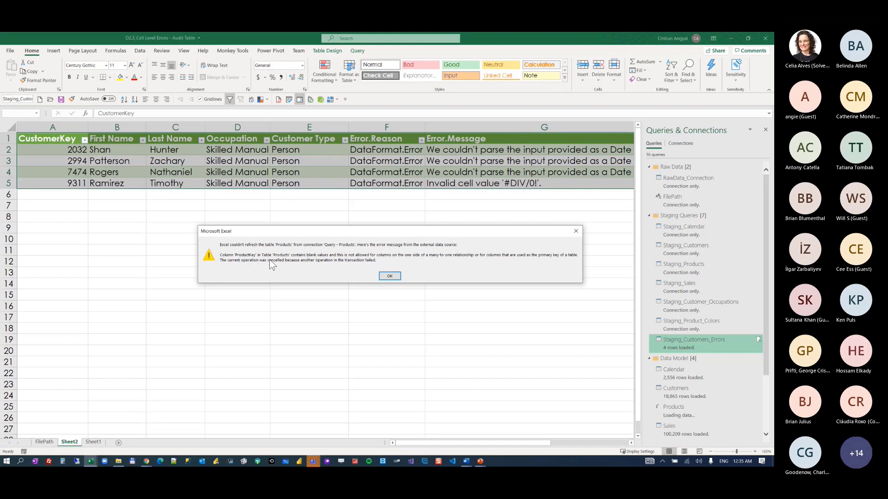
click(390, 276)
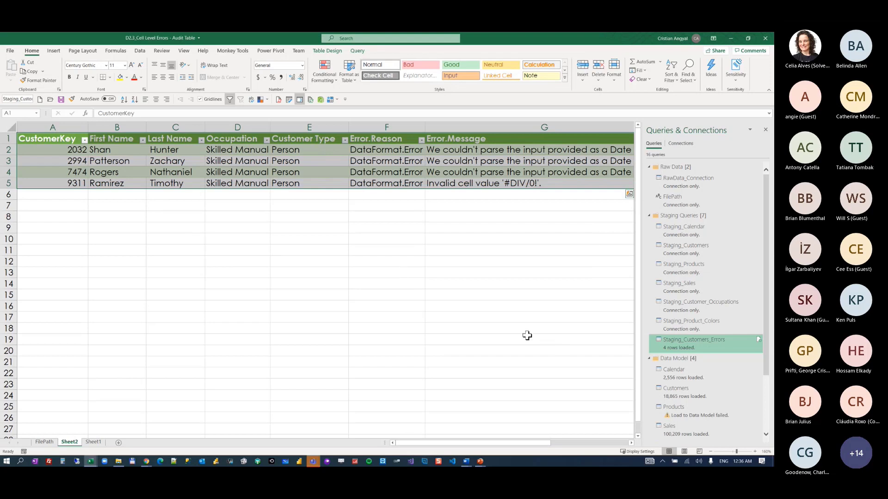
- Reopen the Products query for editing from the workbook's query list and expand the editor's list of queries
click(666, 413)
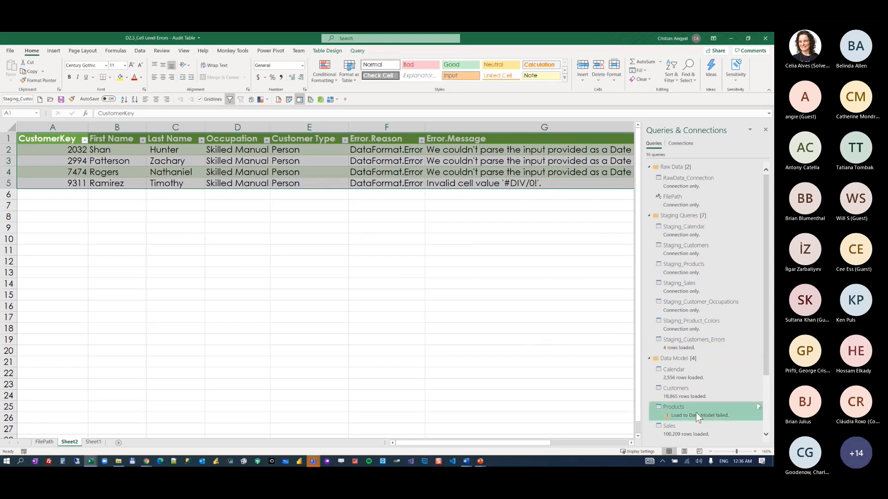
scroll(695, 412, down, 2)
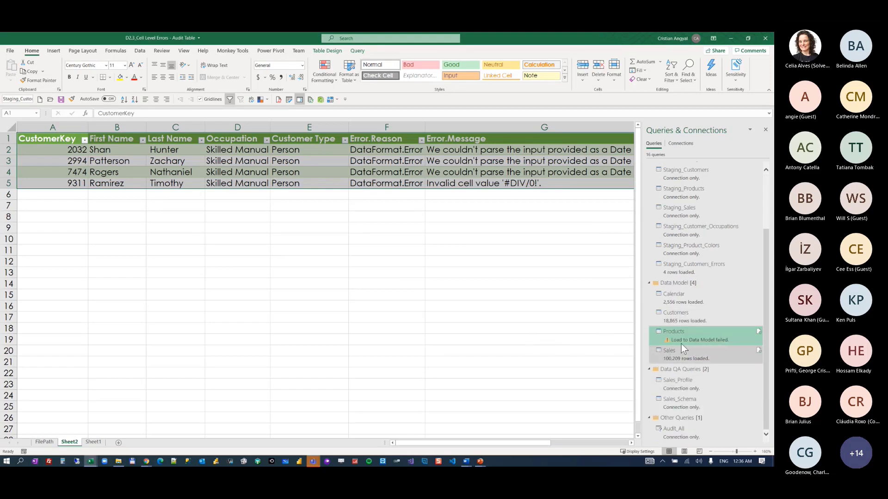
double_click(692, 336)
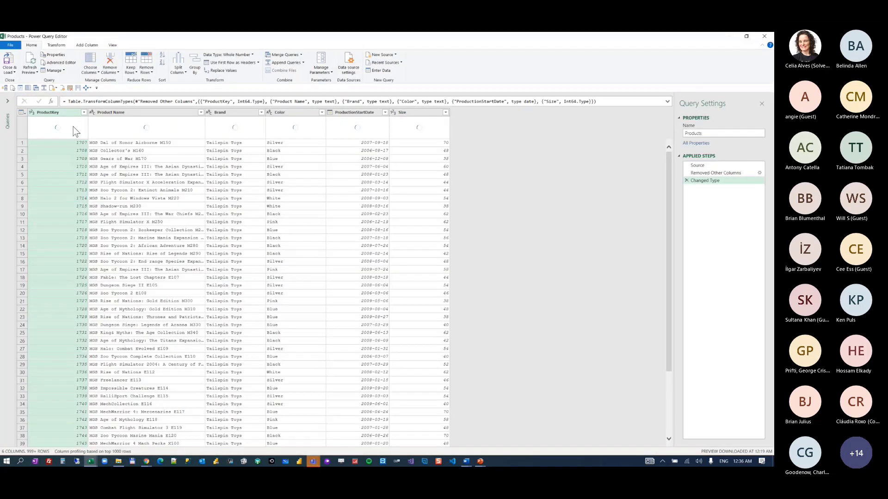
click(7, 101)
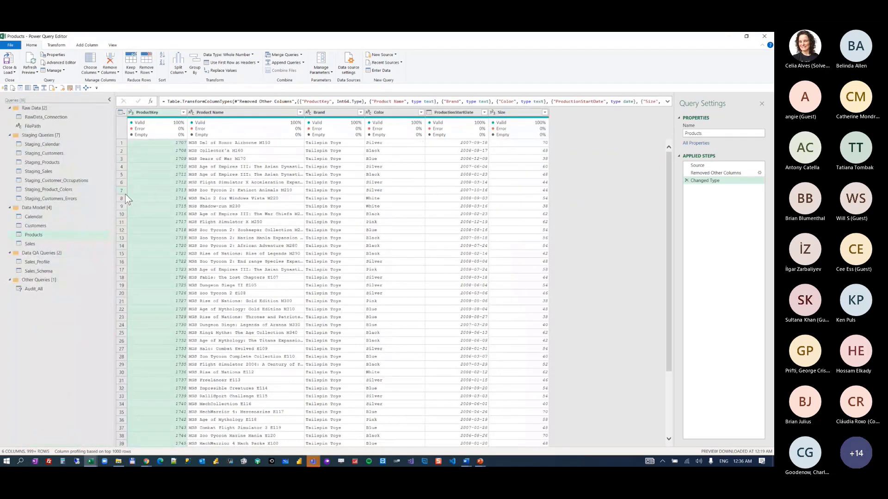
click(38, 233)
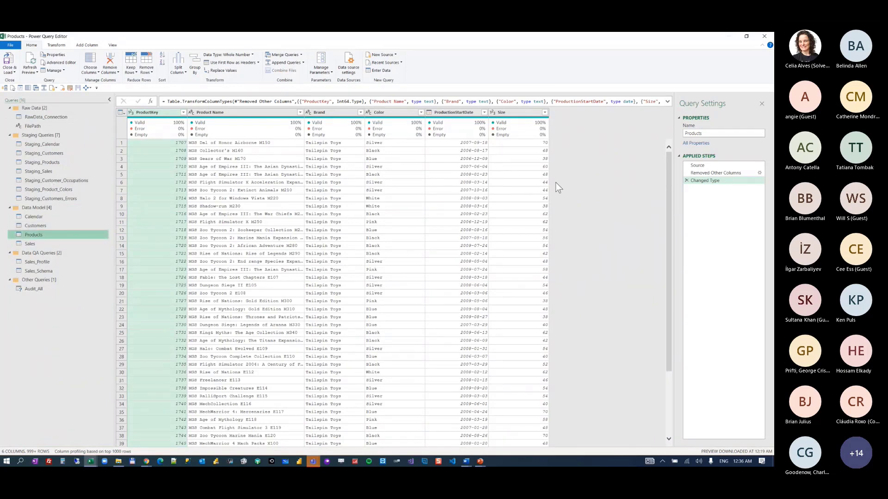
click(569, 206)
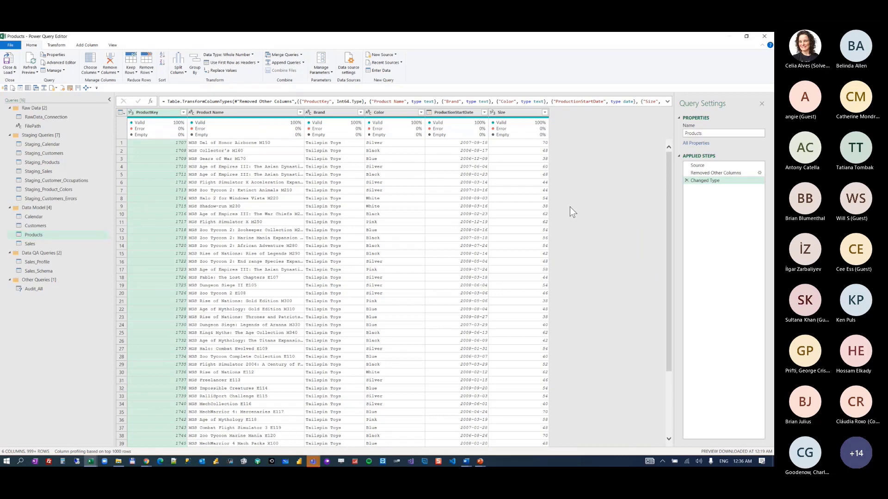
key(ctrl+plus)
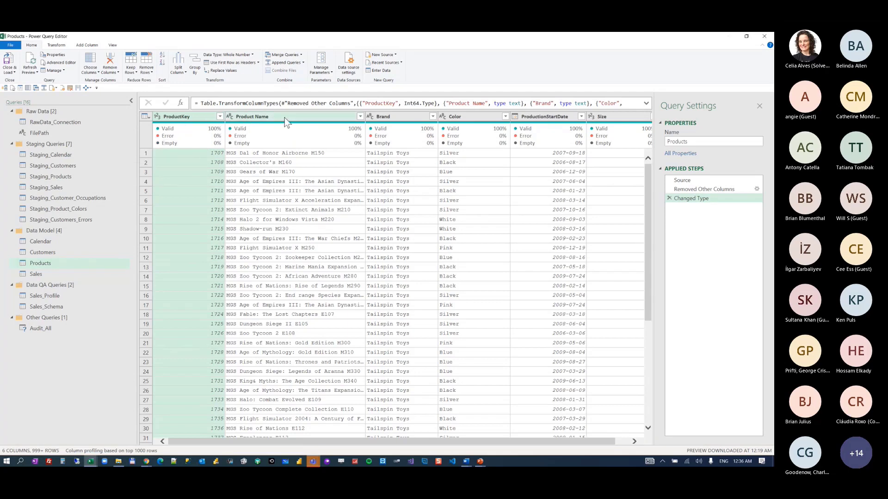
- Look through the product rows with the query list collapsed, and inspect the column profiles of Product Name and Brand
click(132, 101)
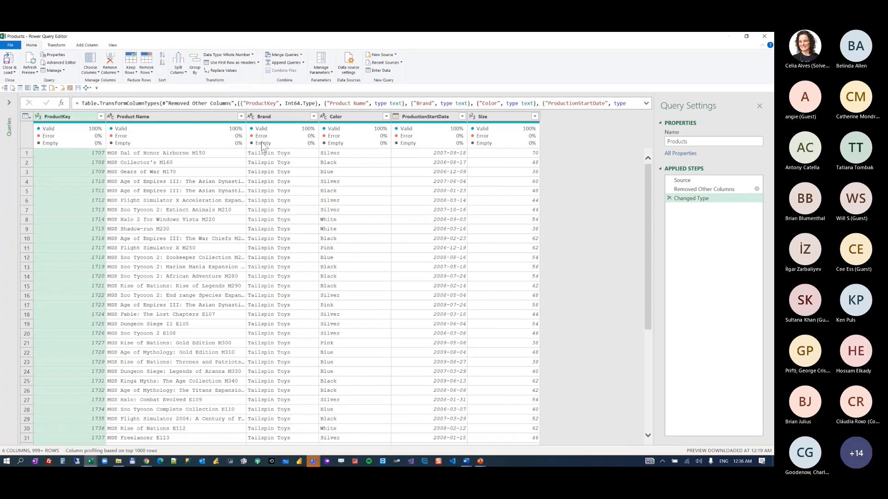
scroll(265, 198, down, 6)
scroll(248, 199, down, 20)
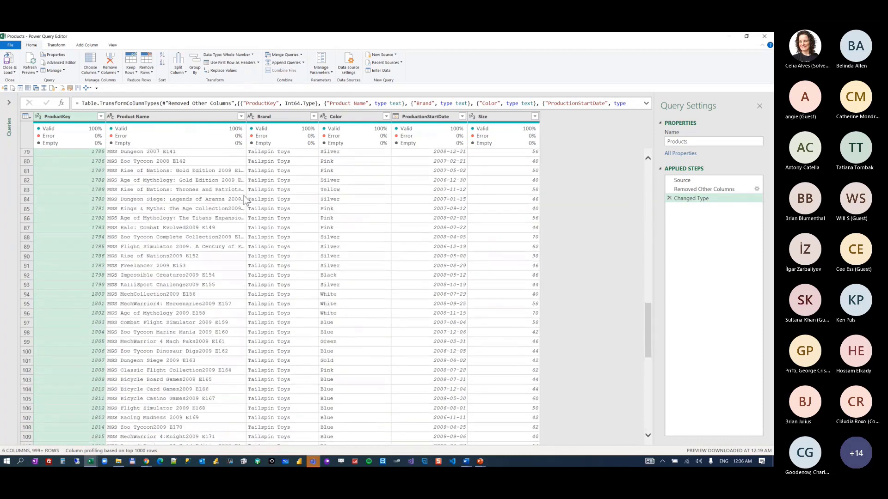
scroll(193, 193, down, 20)
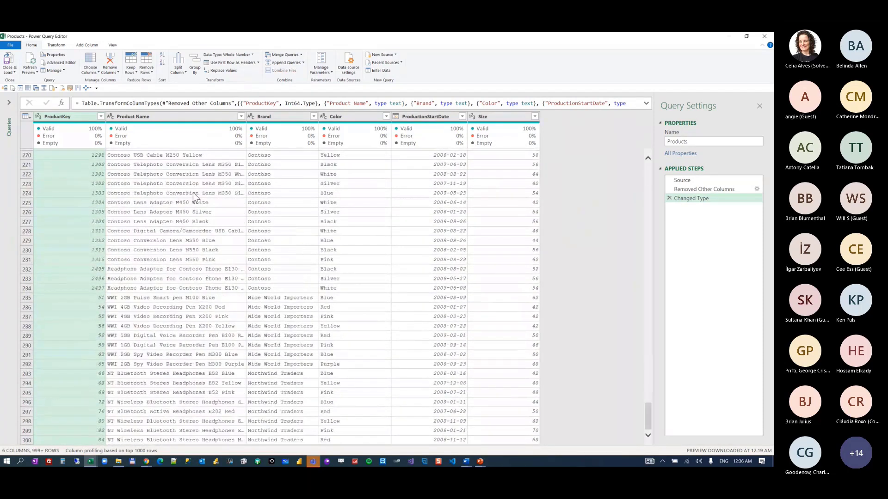
scroll(140, 175, down, 20)
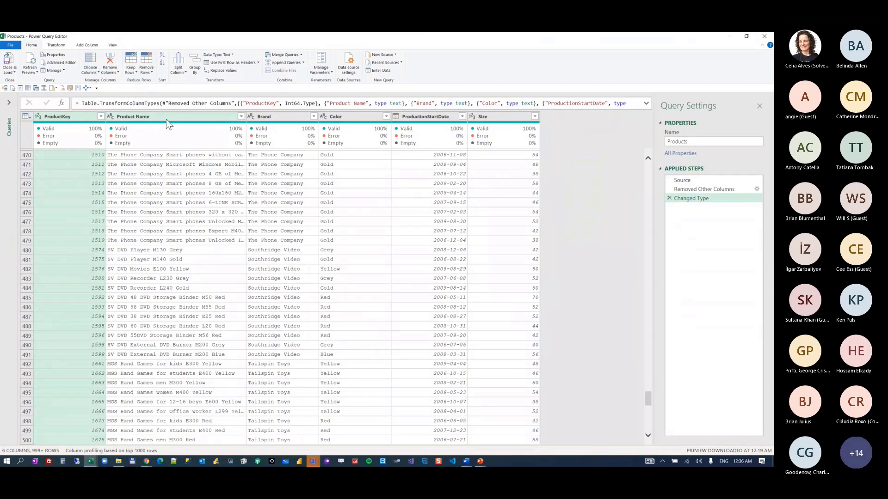
click(165, 120)
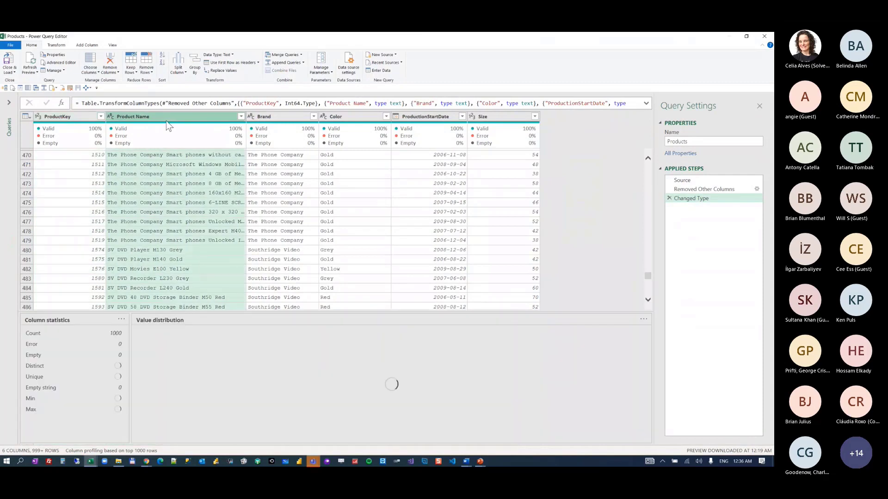
click(112, 45)
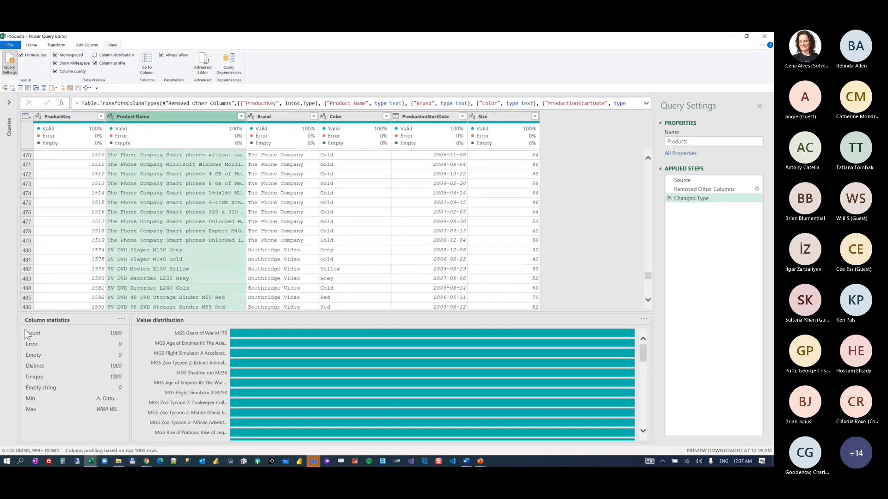
click(282, 116)
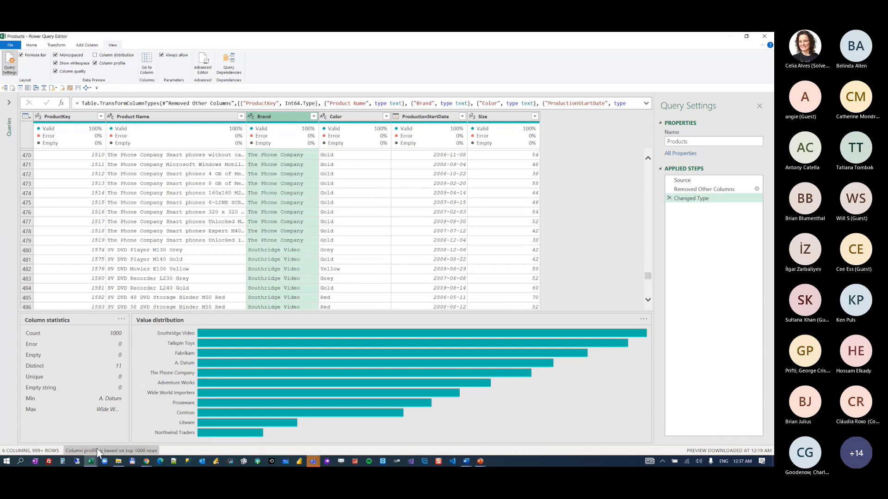
- Base the column profiling on the entire data set
click(146, 450)
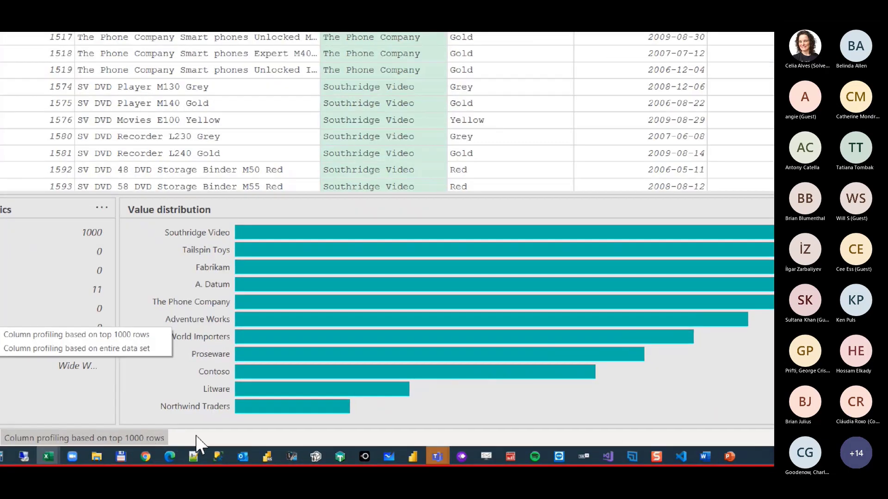
click(174, 450)
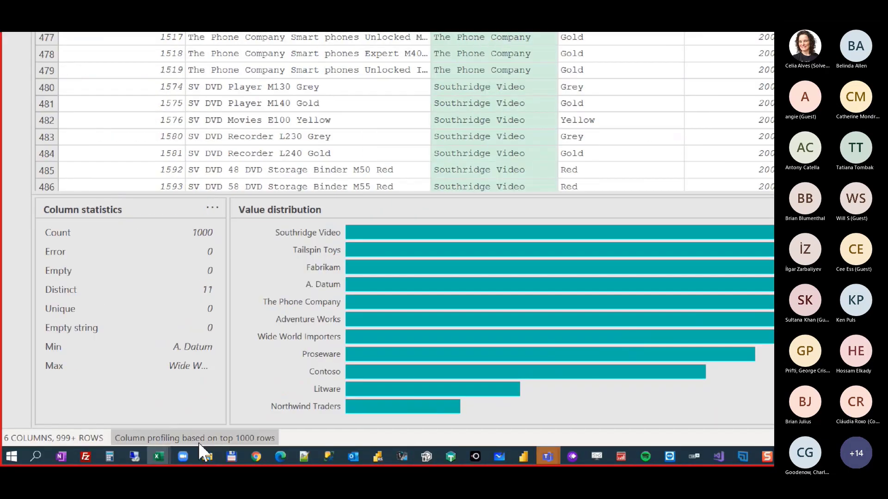
click(88, 441)
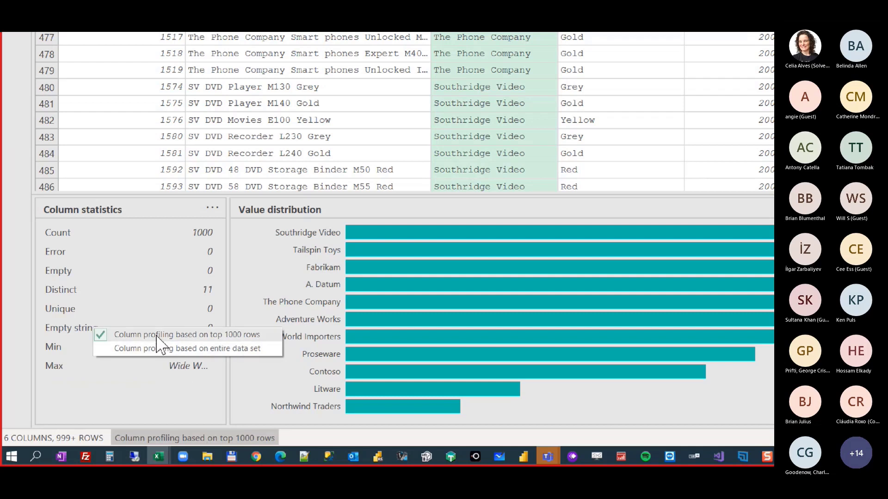
click(127, 351)
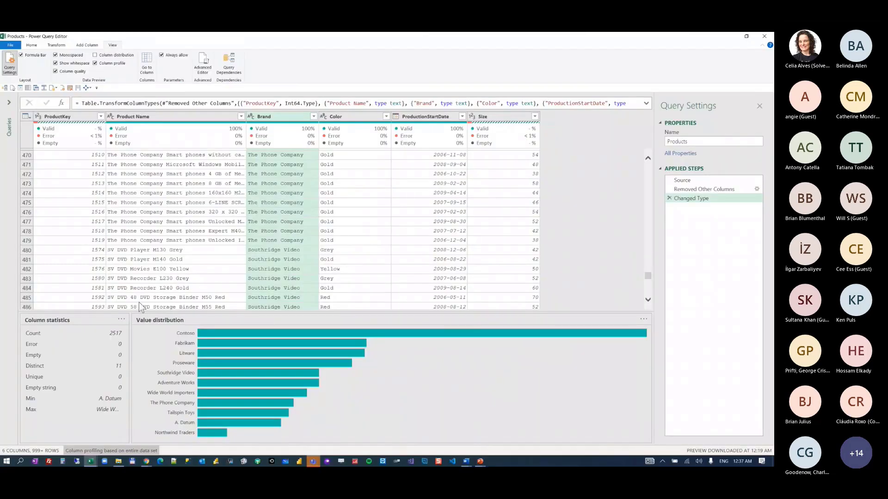
- Check the column statistics of the ProductKey and Size columns for errors
click(205, 222)
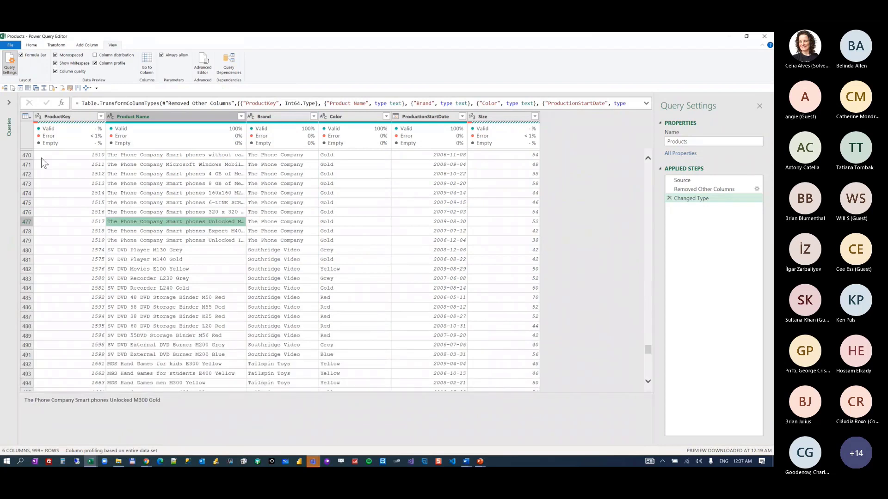
click(52, 117)
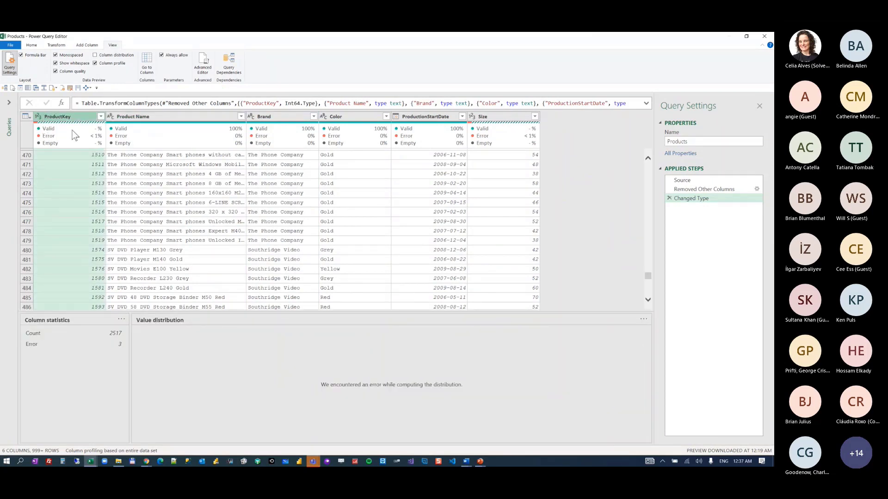
click(492, 120)
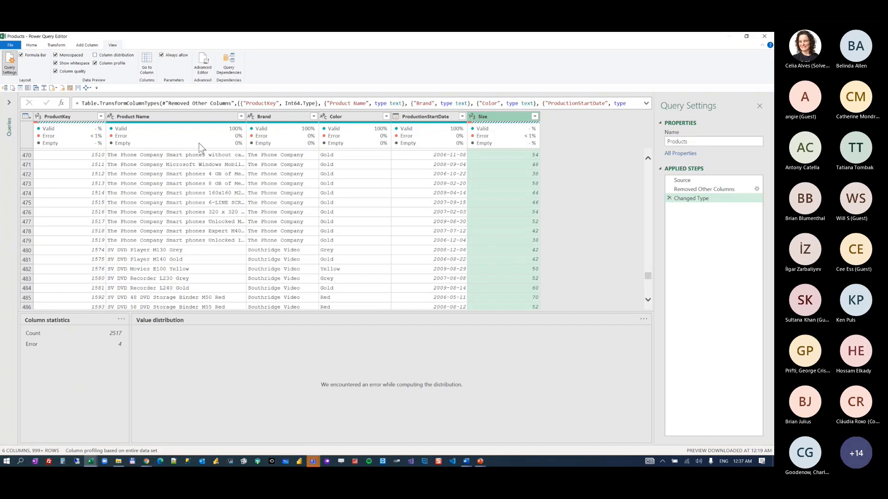
- Remove the rows with errors from the whole Products table and load the query to the workbook's Data Model
click(9, 102)
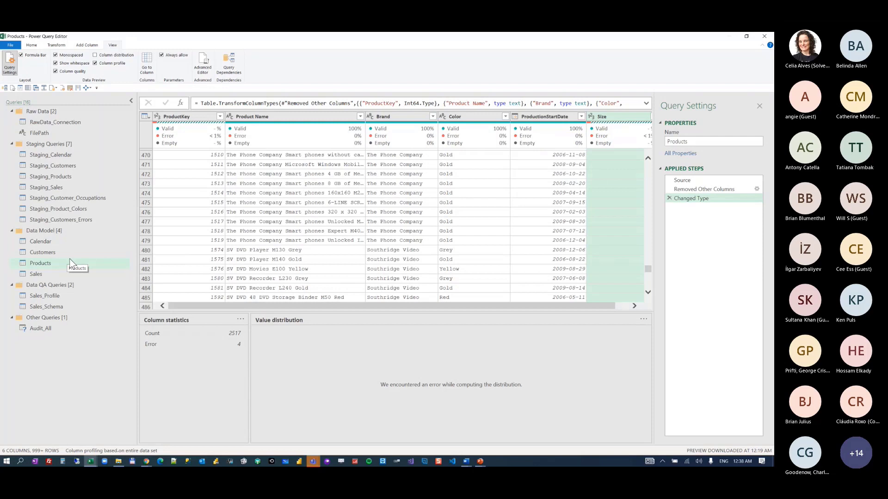
click(149, 117)
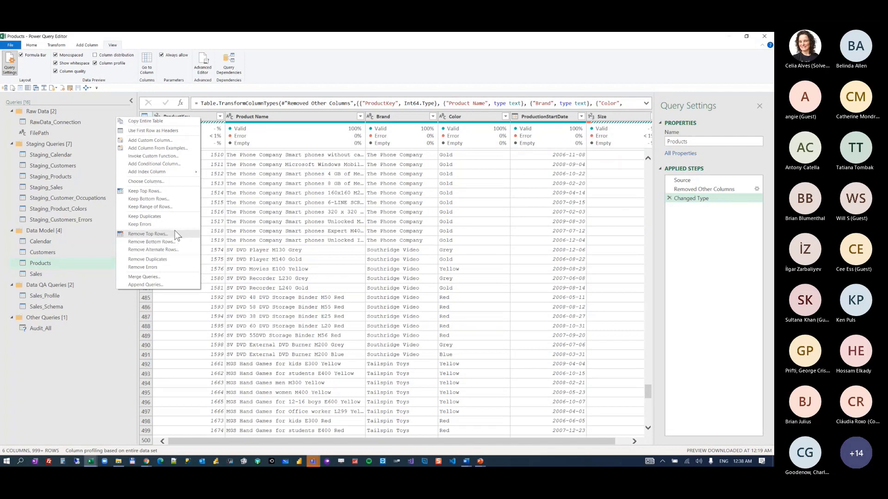
click(165, 267)
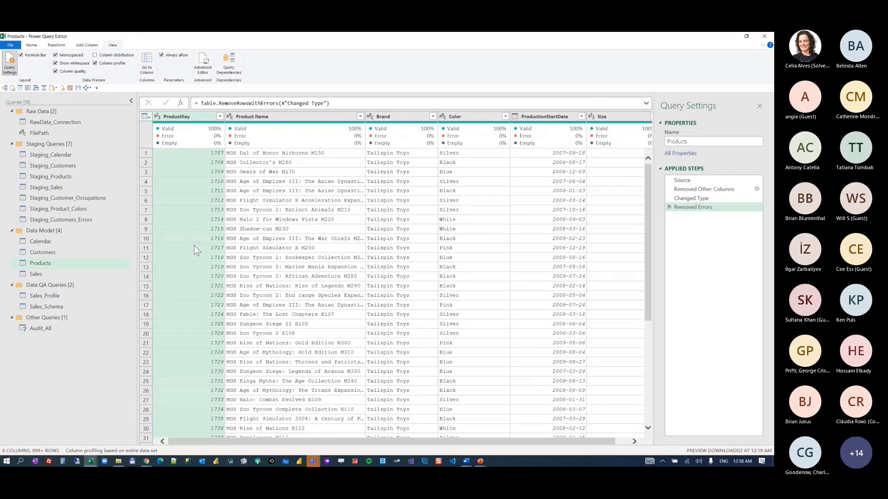
click(32, 44)
click(10, 62)
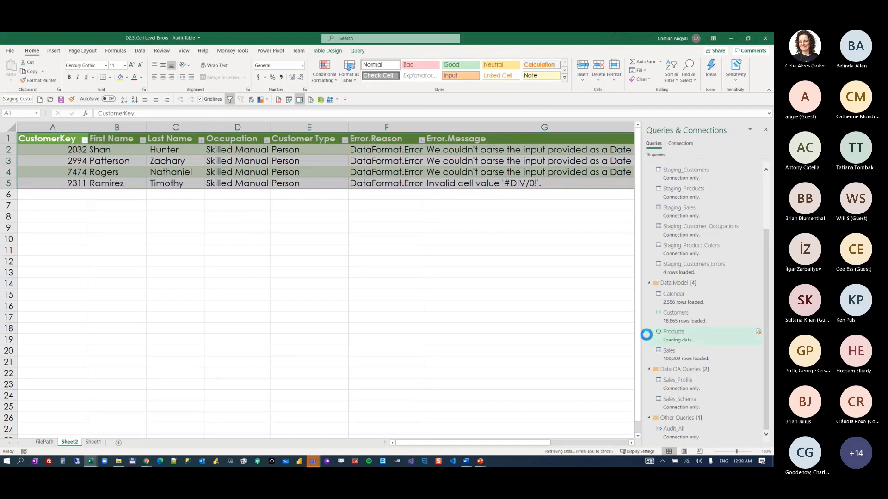
- Open the Products query for editing, show the query list, and switch to the Staging_Products query
double_click(665, 339)
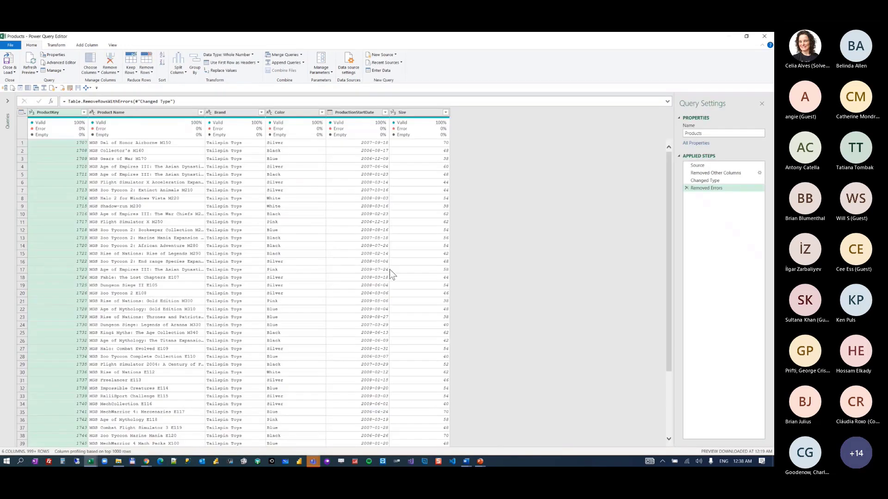
key(ctrl+shift+equal)
key(ctrl+shift+equal)
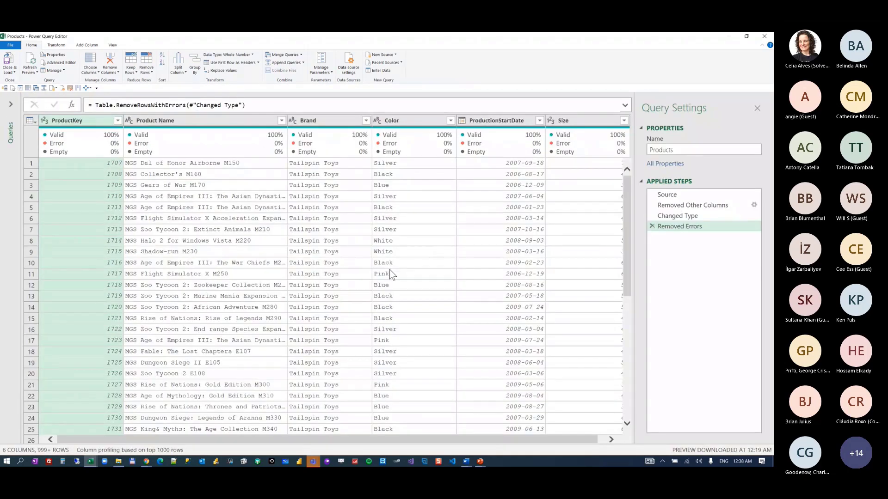
click(15, 105)
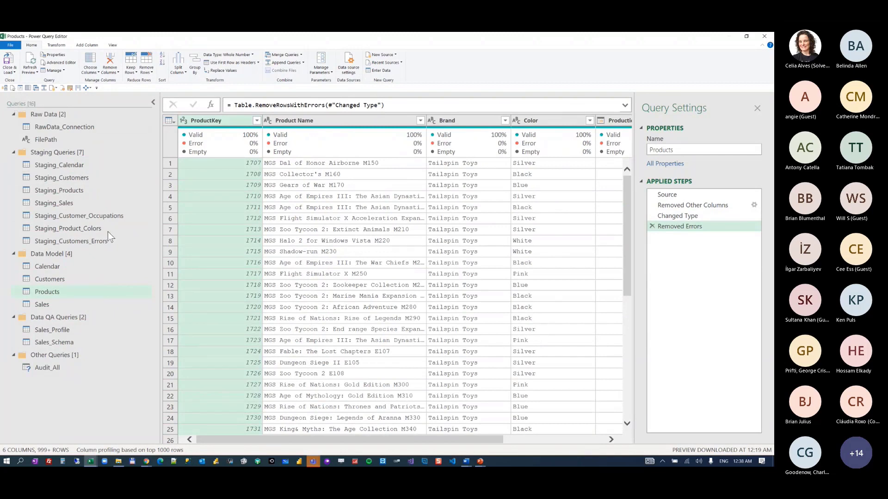
click(110, 194)
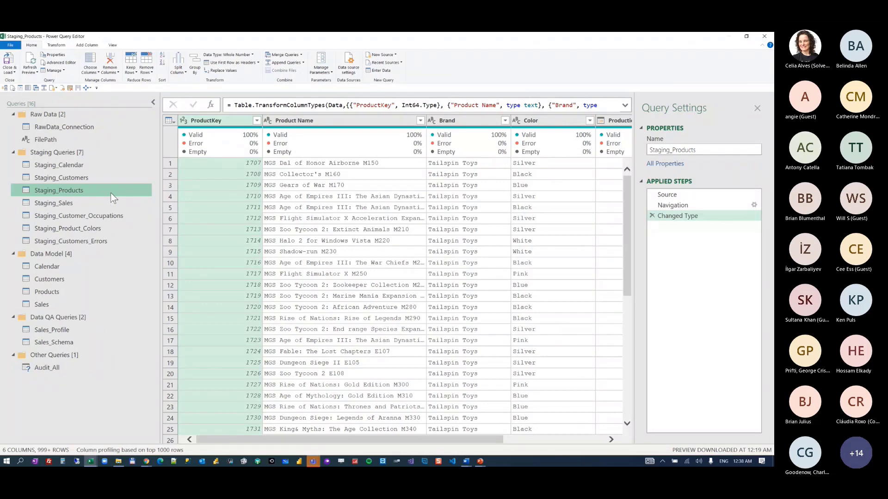
right_click(107, 190)
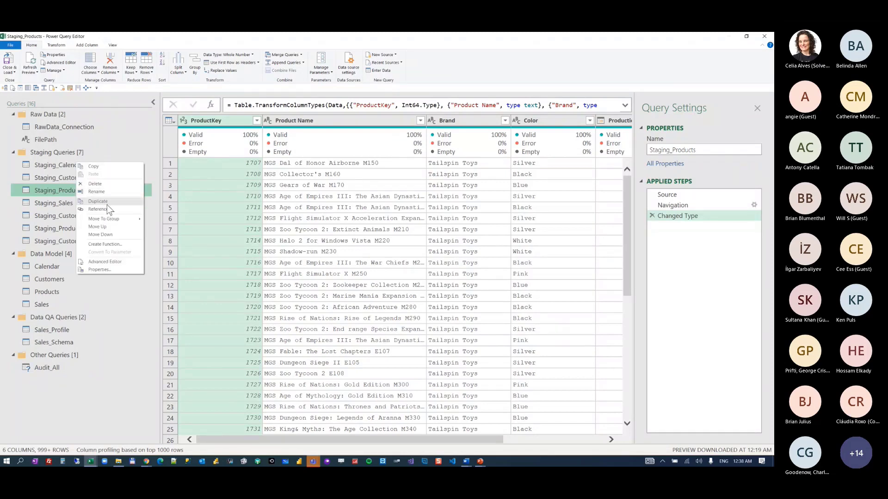
click(106, 204)
right_click(89, 255)
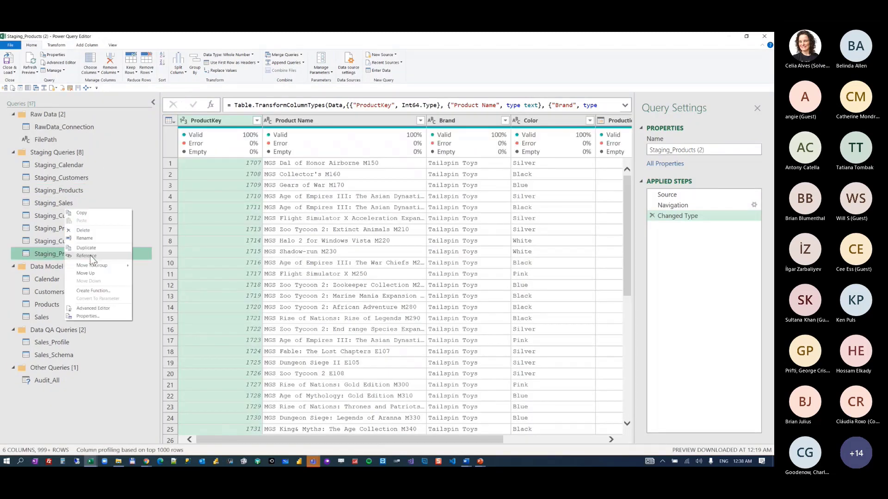
click(91, 231)
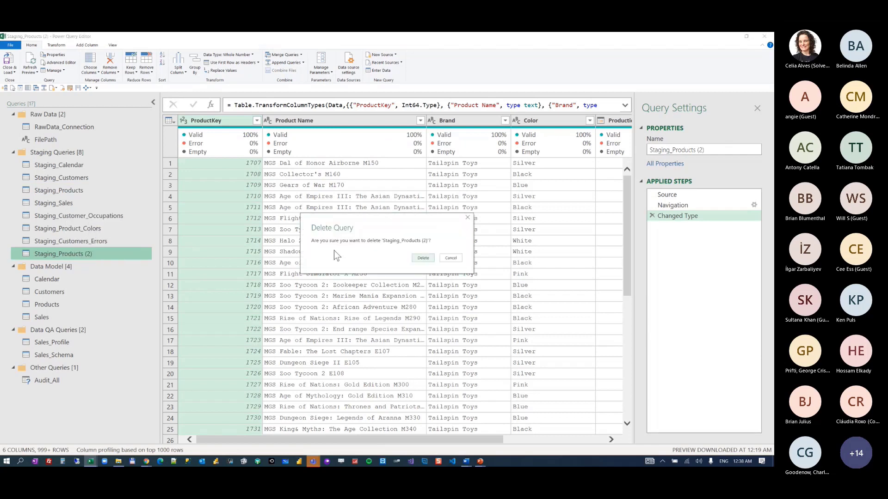
click(418, 258)
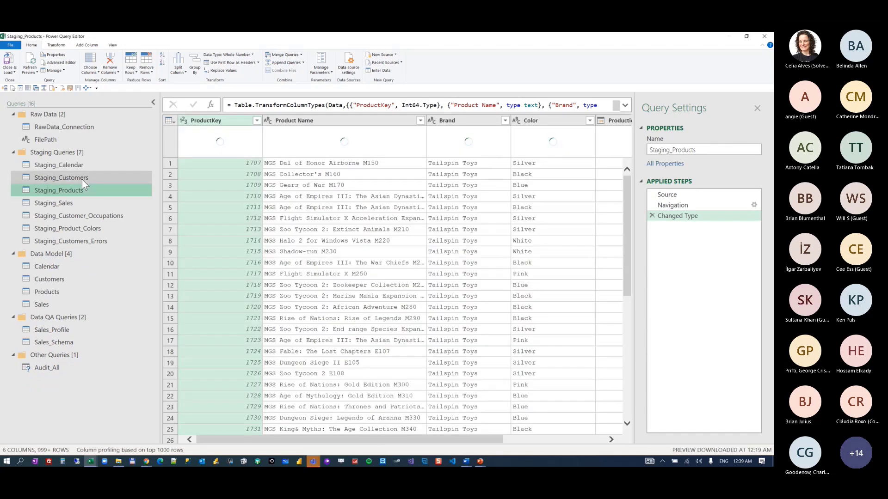
- Create a new query that references Staging_Products and keep only its rows containing errors in any column
click(68, 193)
right_click(69, 192)
click(77, 207)
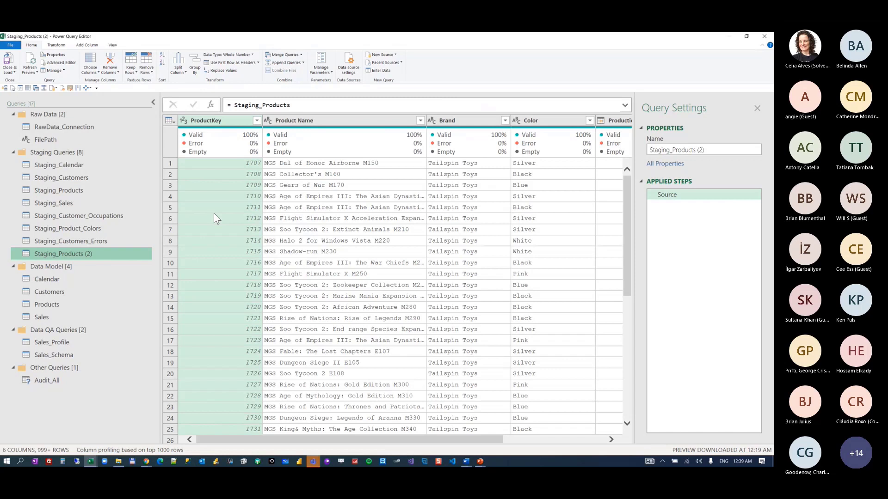
click(171, 120)
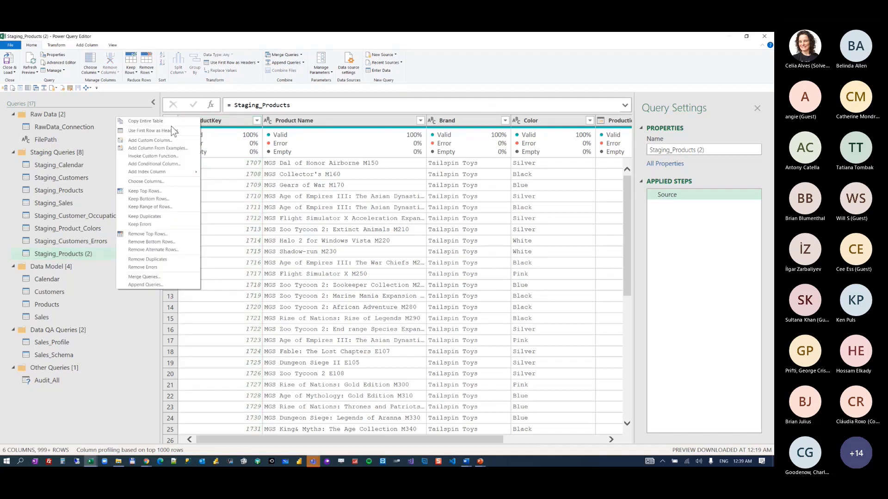
click(153, 225)
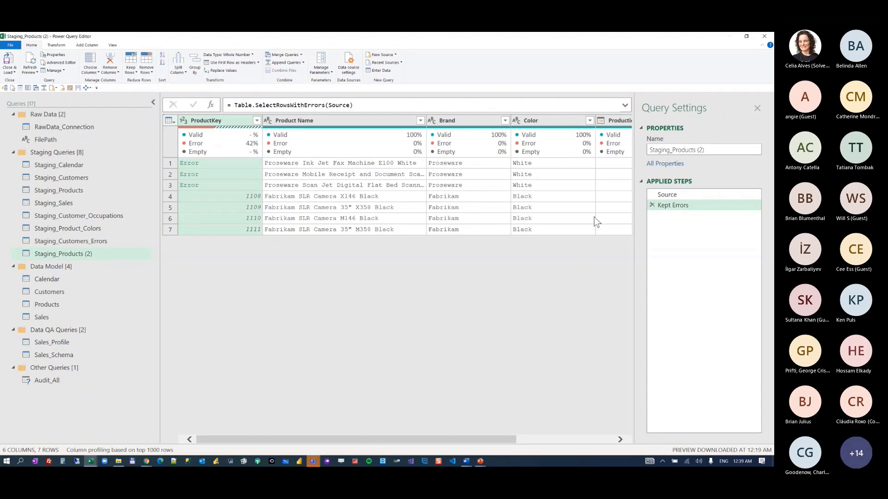
- Collapse the query list and inspect the cells of the ProductKey and Size columns in the error rows
click(153, 103)
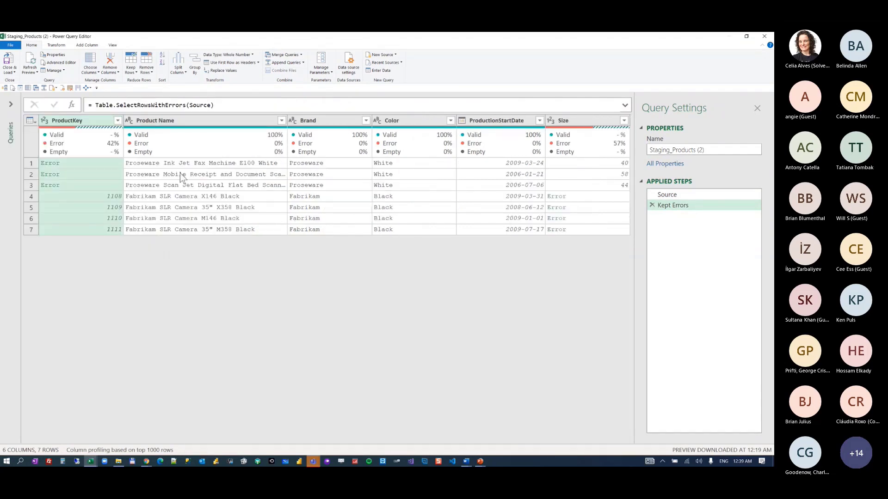
click(96, 178)
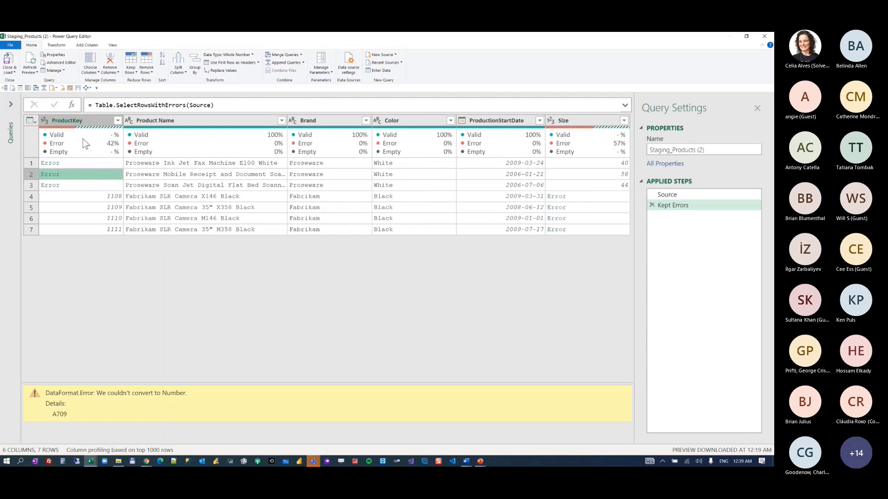
click(571, 183)
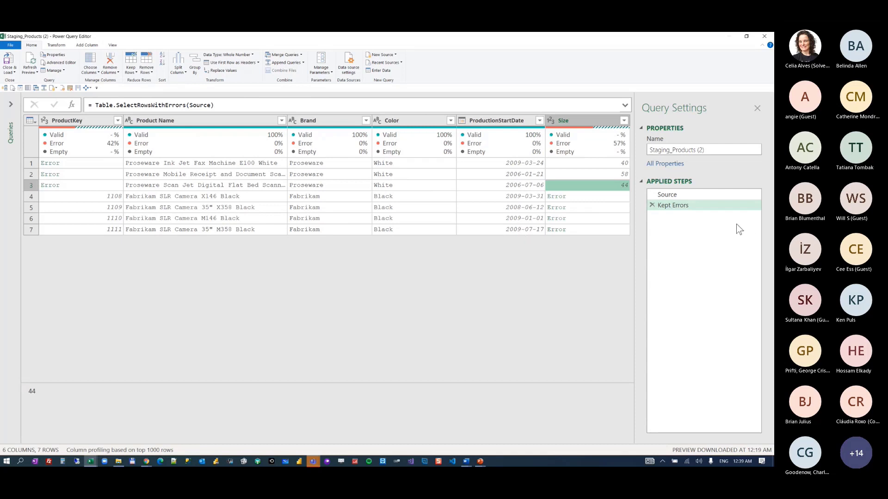
- Insert an index column starting from 1 between the Source and Kept Errors steps and check the numbering
click(713, 196)
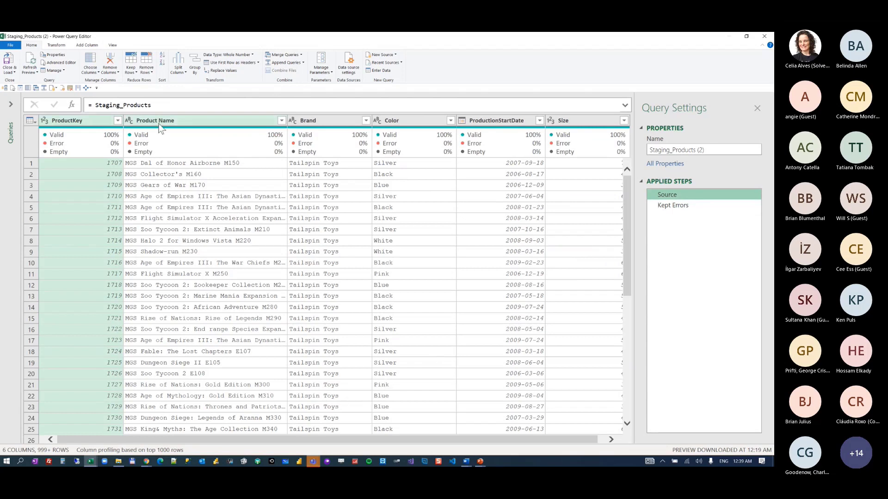
click(83, 46)
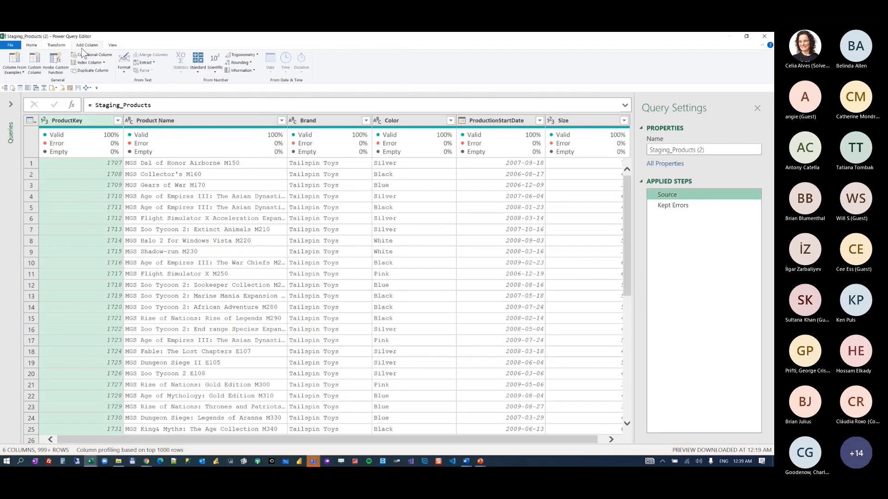
click(104, 63)
click(104, 81)
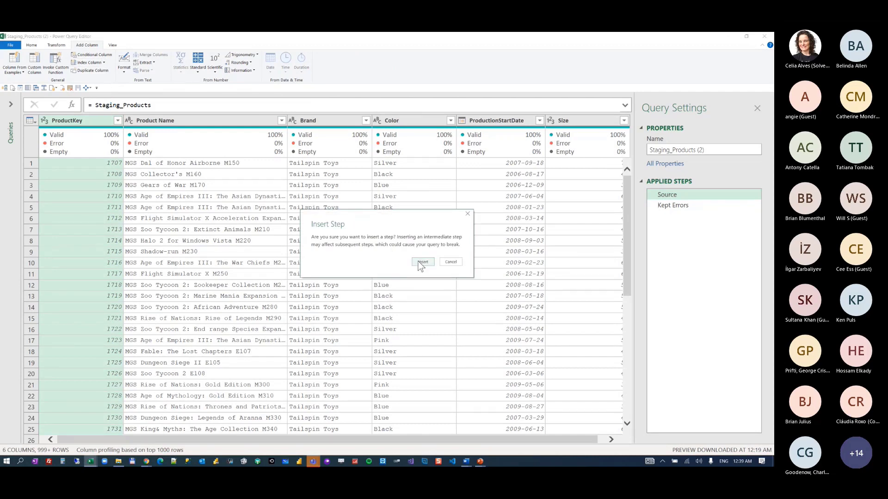
click(418, 262)
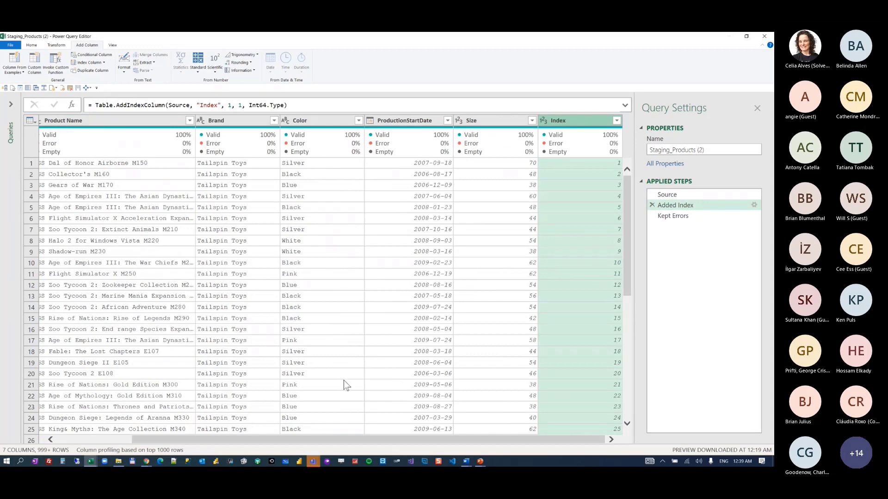
drag(296, 437, 89, 412)
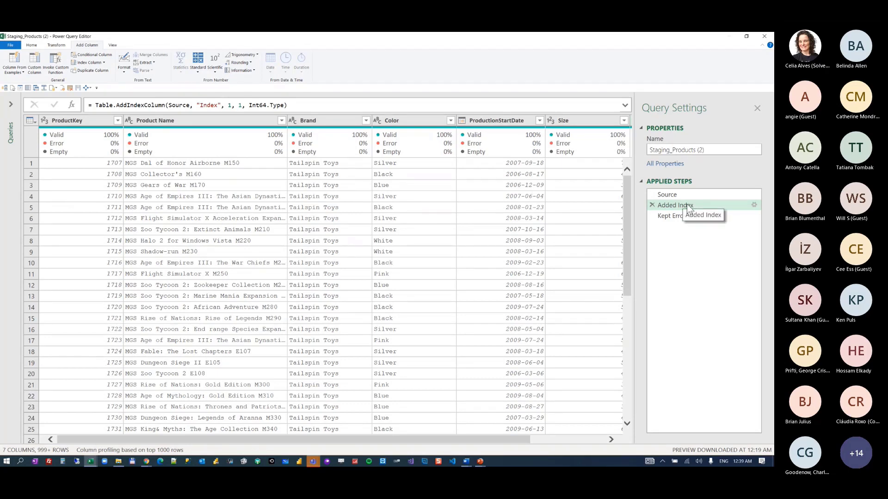
drag(493, 439, 575, 440)
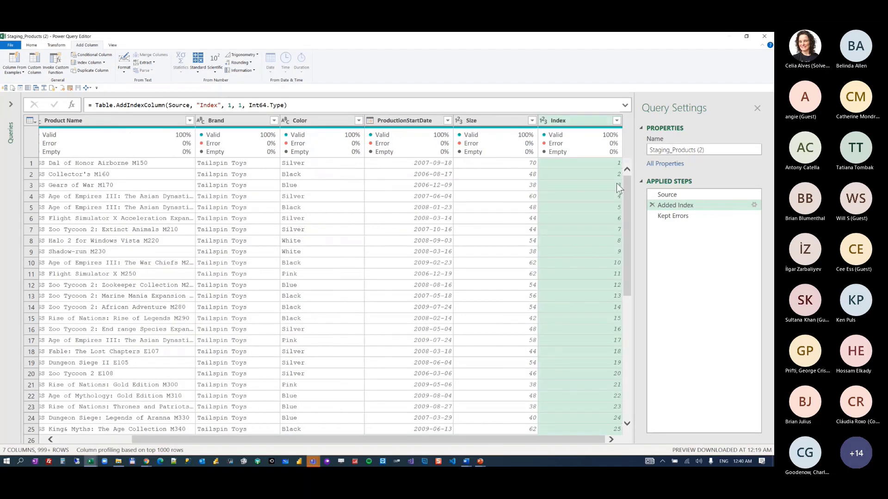
- Unpivot all columns except Index in the kept error rows
click(685, 216)
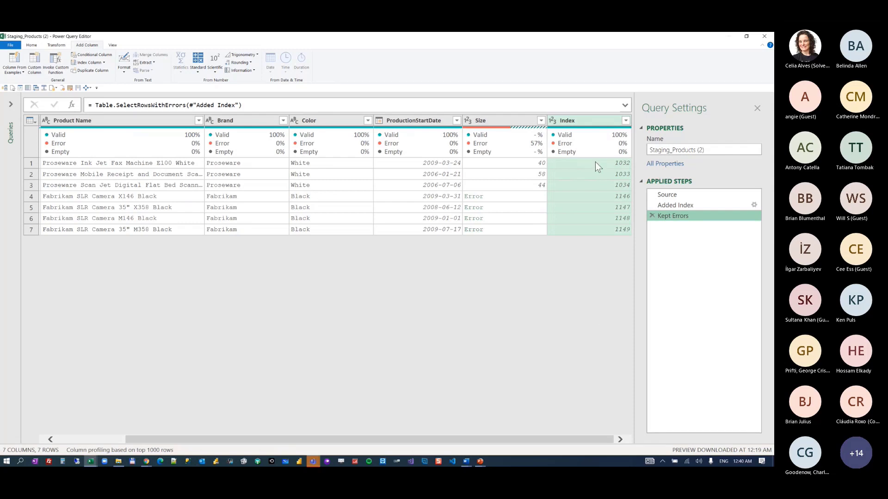
right_click(583, 123)
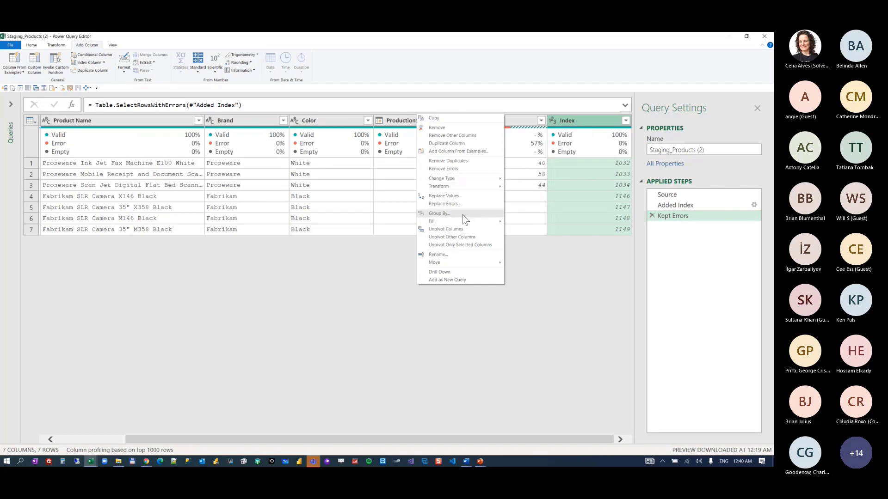
click(469, 238)
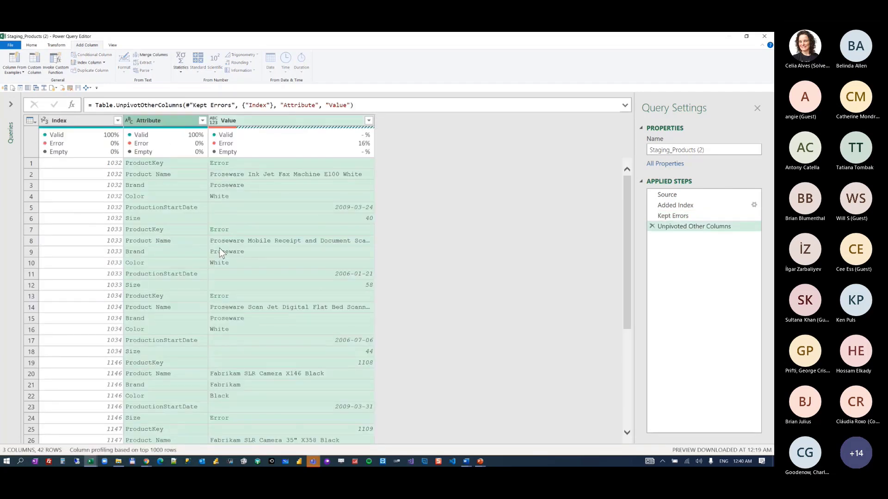
- Keep only the unpivoted rows with an error in the Value column and view the first error's details
click(282, 120)
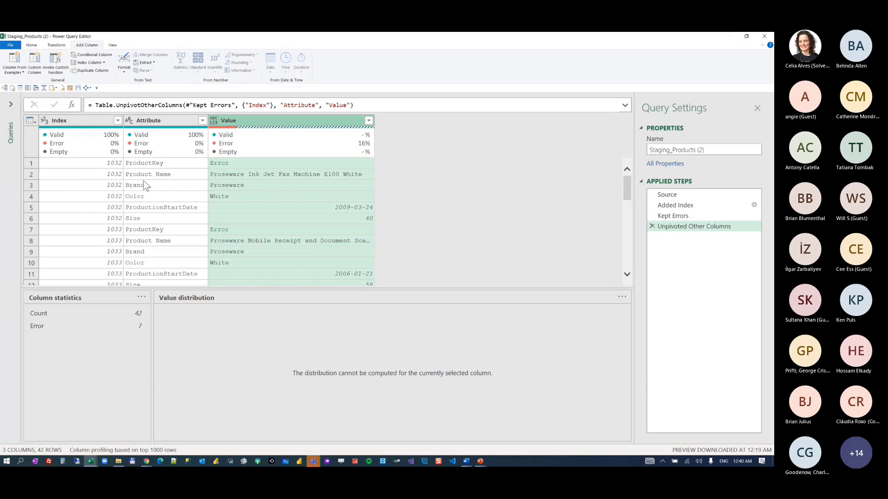
click(174, 121)
click(253, 121)
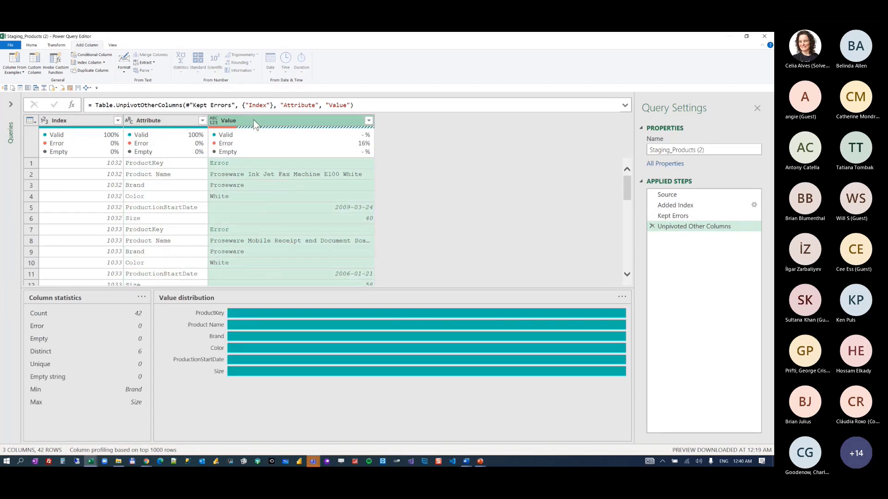
right_click(253, 120)
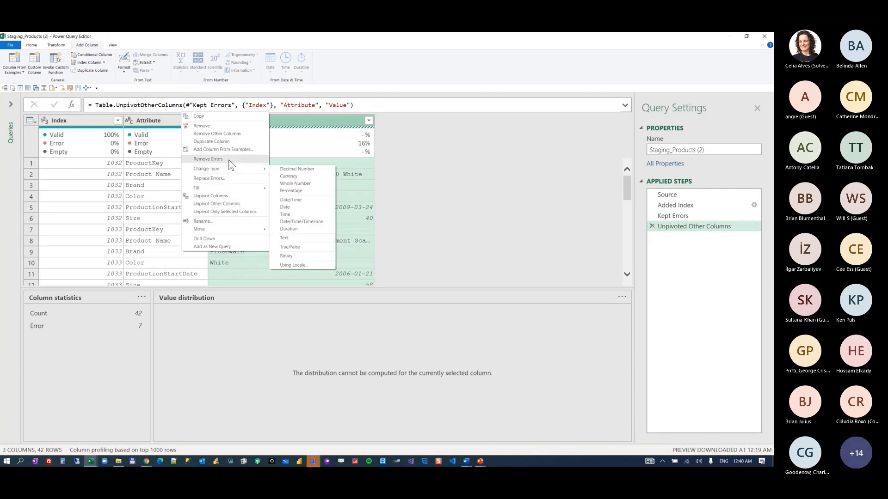
click(31, 45)
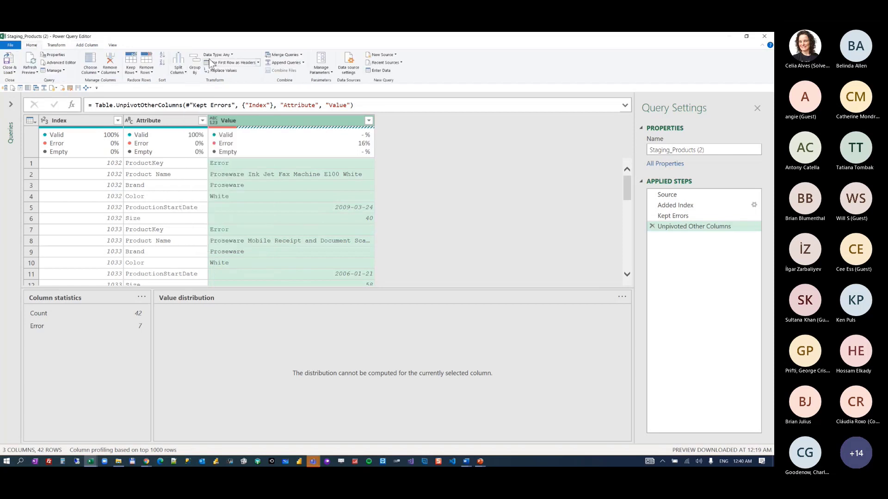
click(149, 73)
click(131, 71)
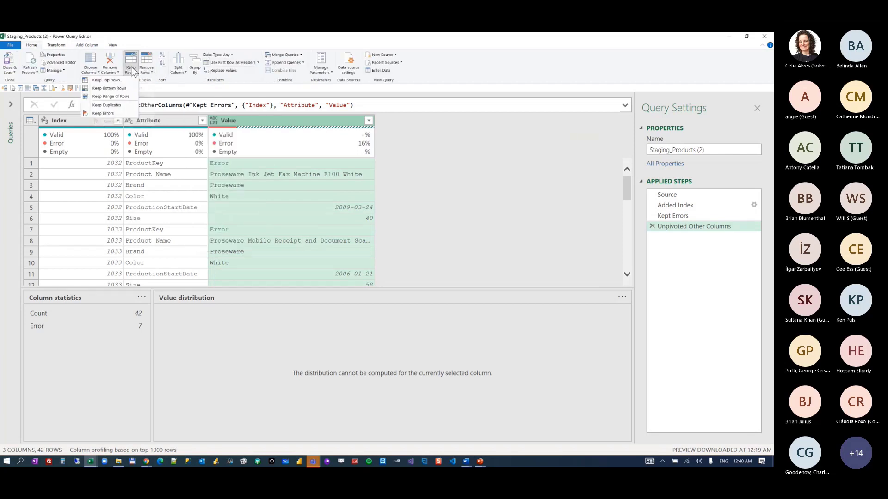
click(104, 113)
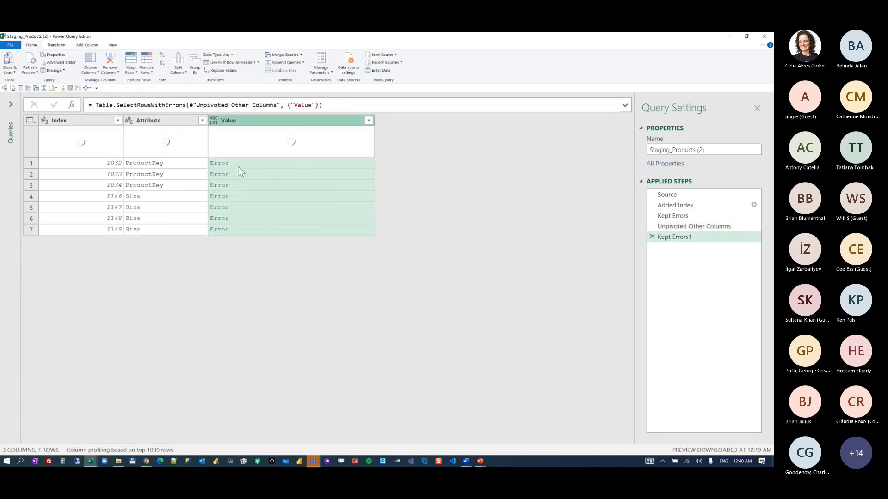
click(247, 162)
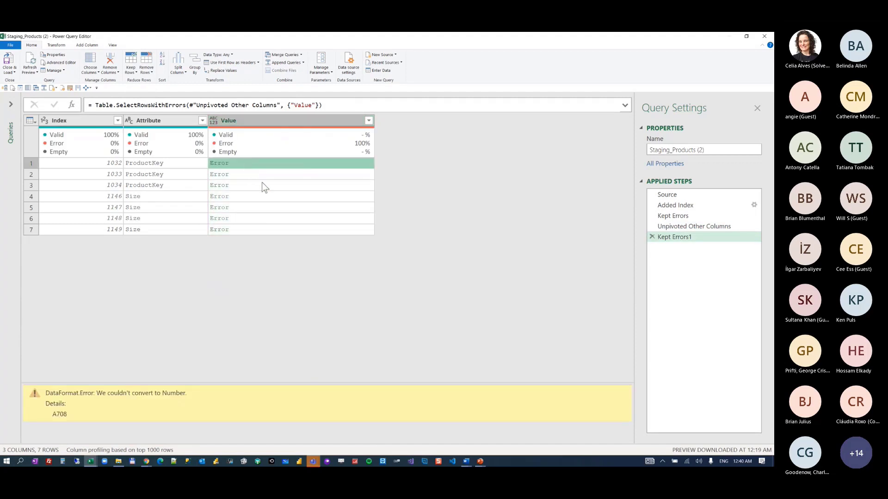
- Add a custom column named Custom with the formula try [Value]
click(87, 45)
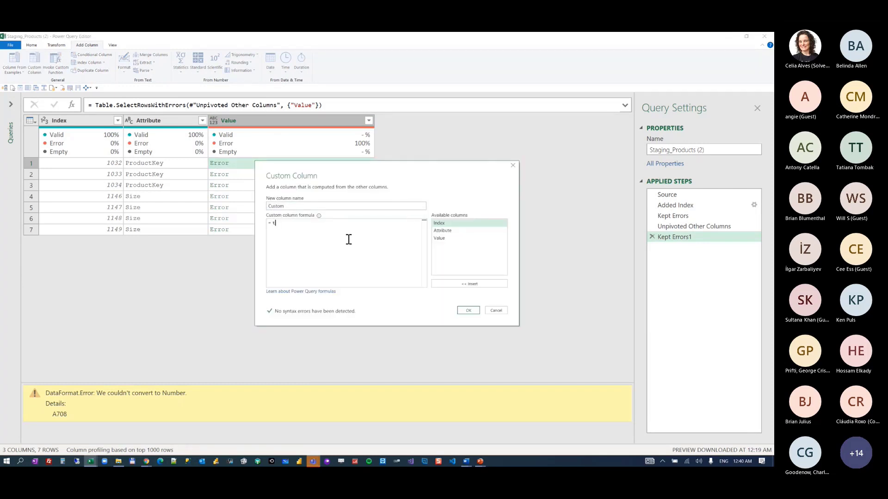
text(ry)
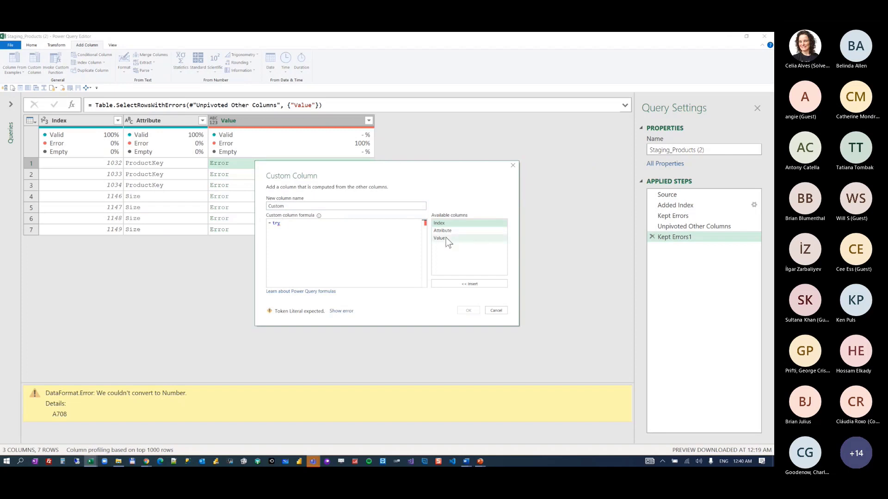
double_click(446, 237)
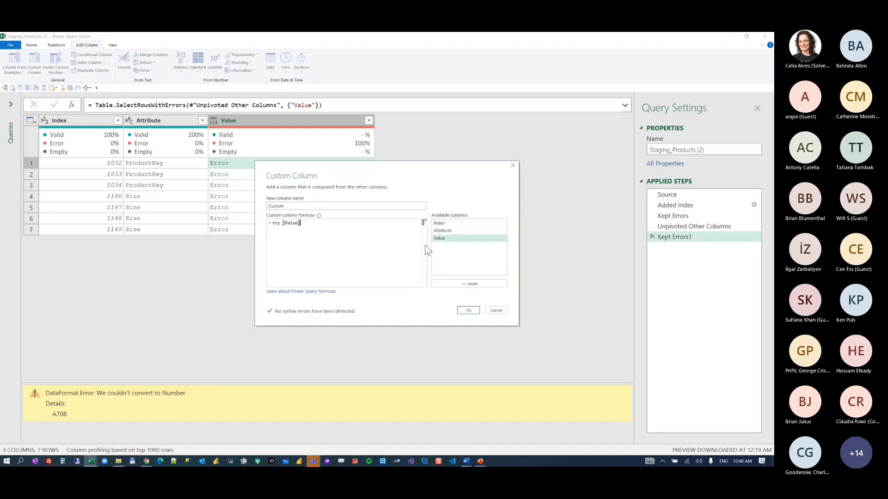
click(467, 310)
- Expand the Custom record column to its Error field only, without the original column name as prefix
click(418, 165)
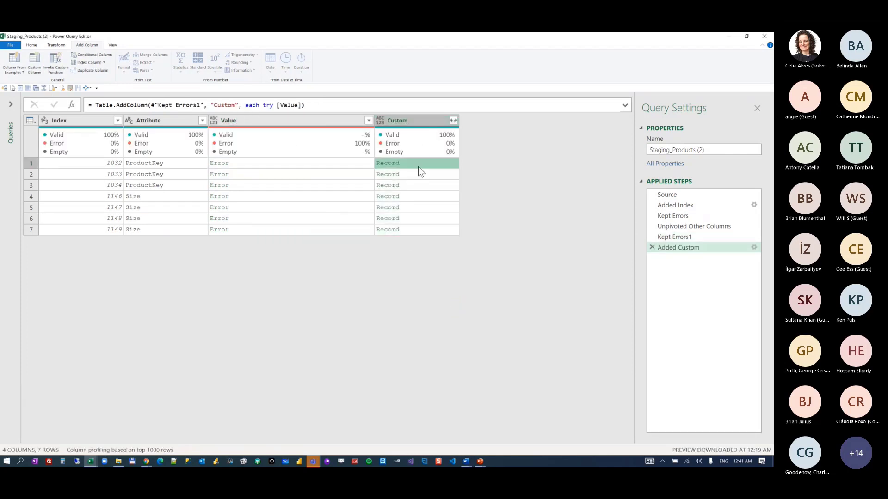
click(453, 121)
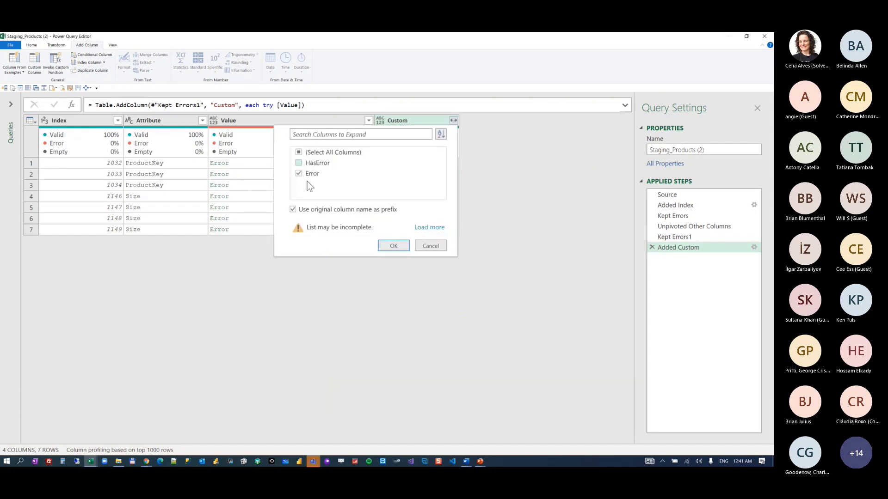
click(301, 211)
click(393, 246)
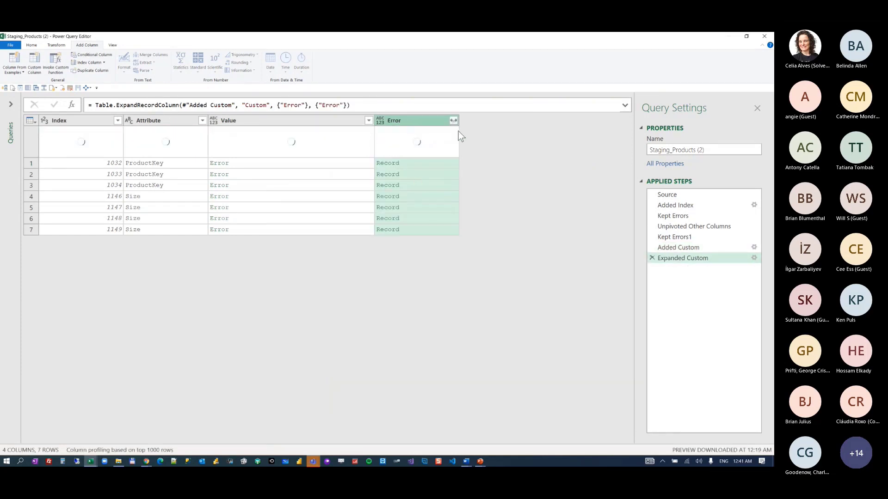
- Expand the Error record column into Reason, Message and Detail, using the original column name as prefix
click(454, 121)
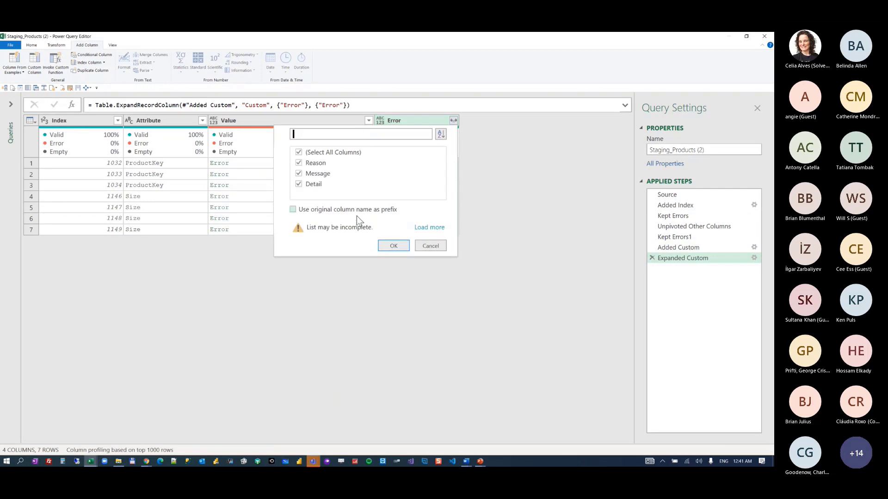
click(393, 245)
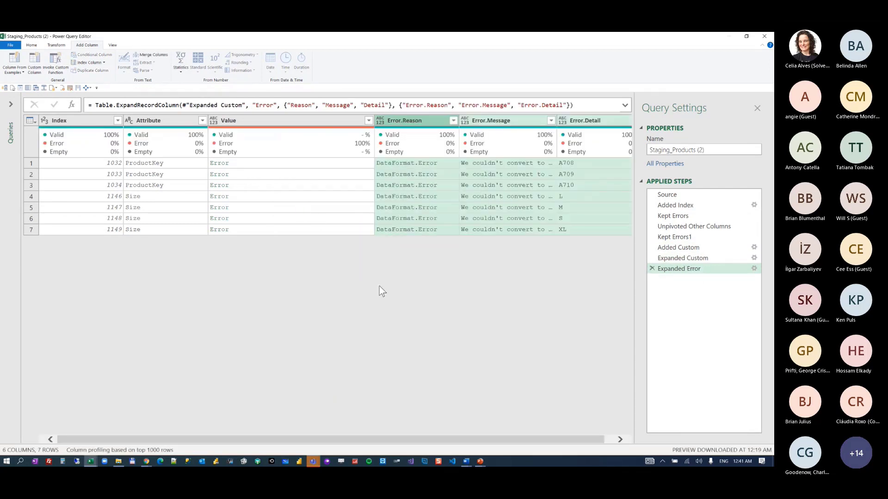
drag(335, 440, 192, 439)
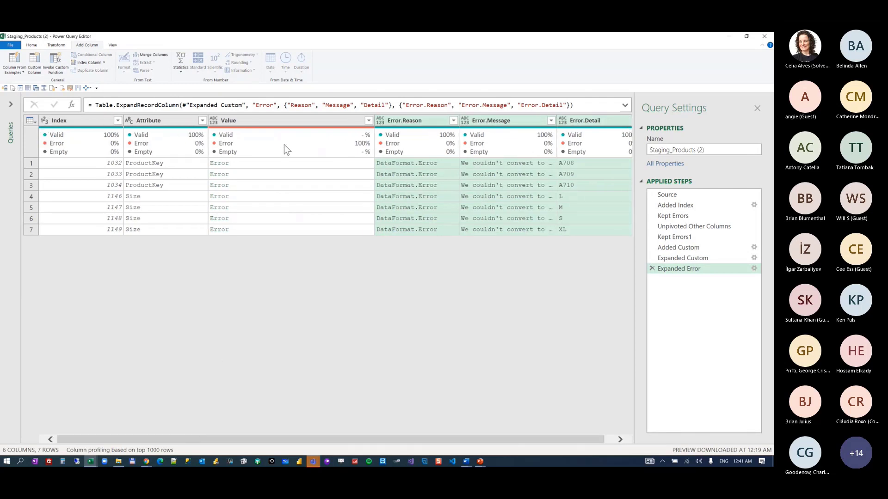
- Remove the Value column that holds only errors
click(283, 126)
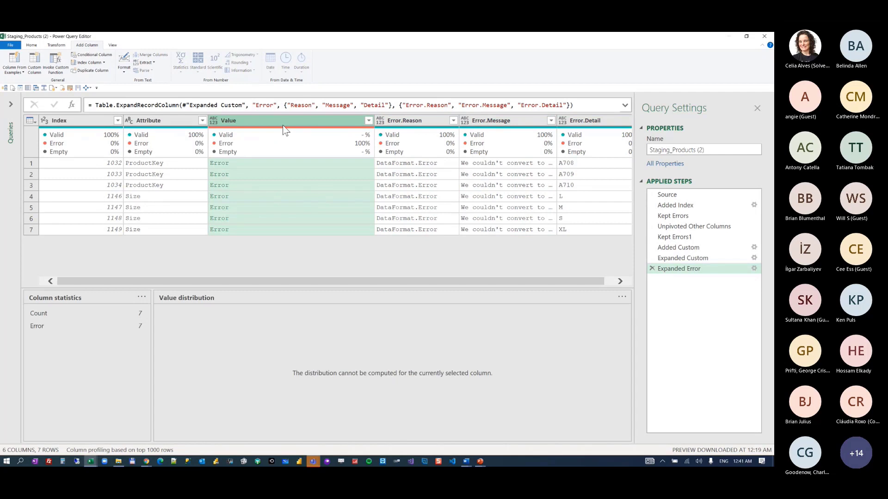
right_click(282, 125)
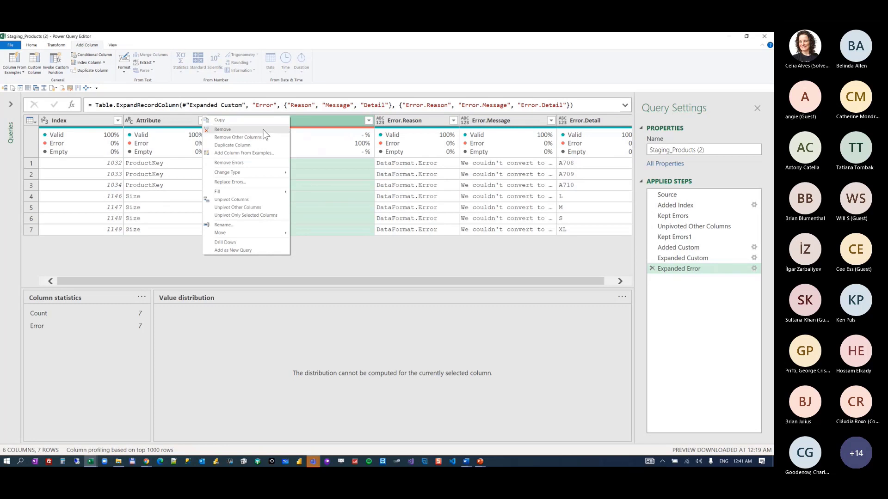
click(273, 130)
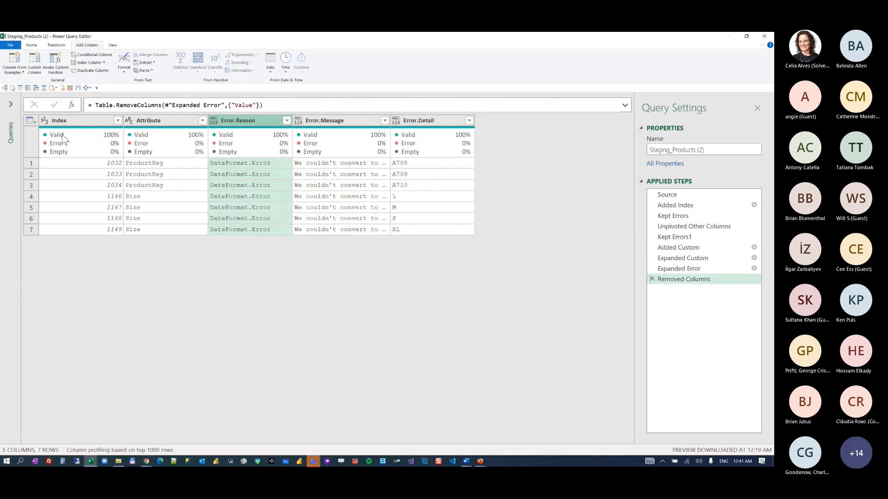
- Rename the Staging_Products (2) query as Staging_Products_Errors
click(11, 105)
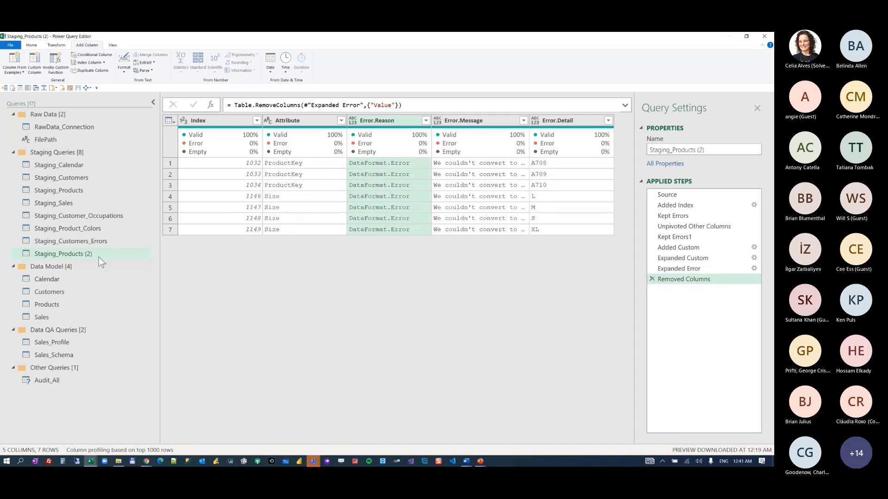
click(723, 150)
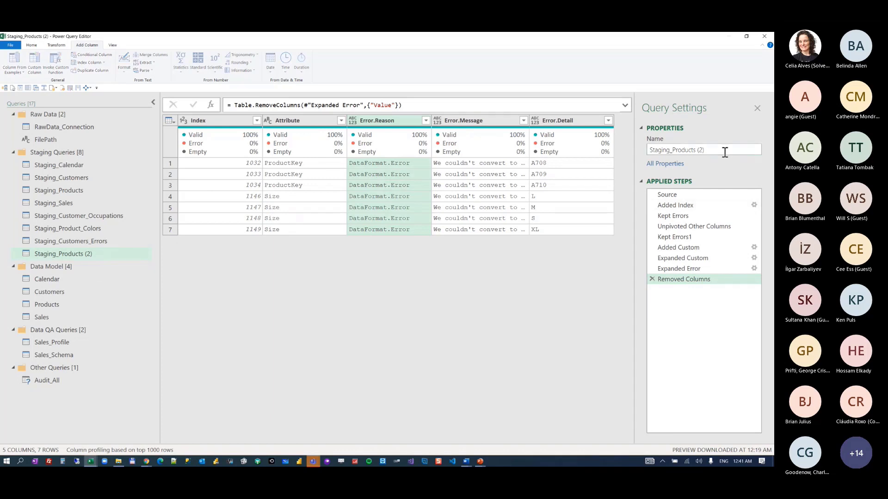
key(BackSpace)
key(BackSpace)
key(BackSpace)
key(BackSpace)
text(_Errors)
key(Return)
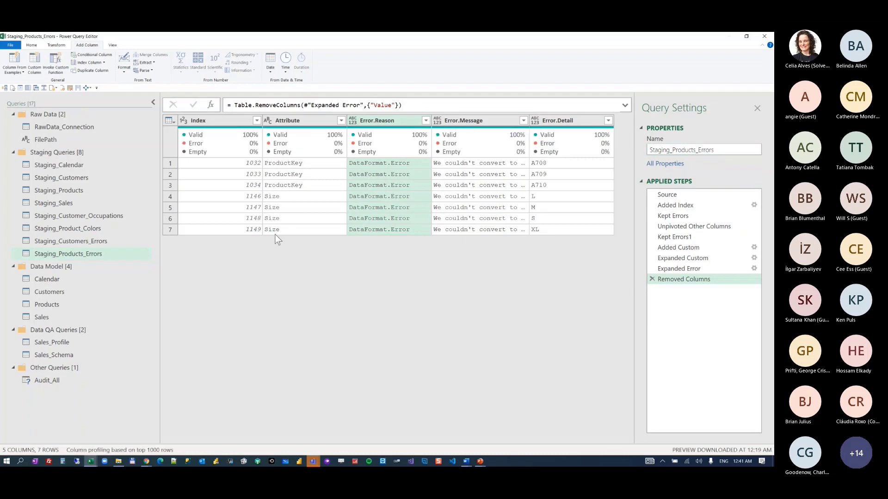
- Compare the error listings in the Staging_Customers_Errors and Staging_Products_Errors queries
click(69, 254)
click(87, 243)
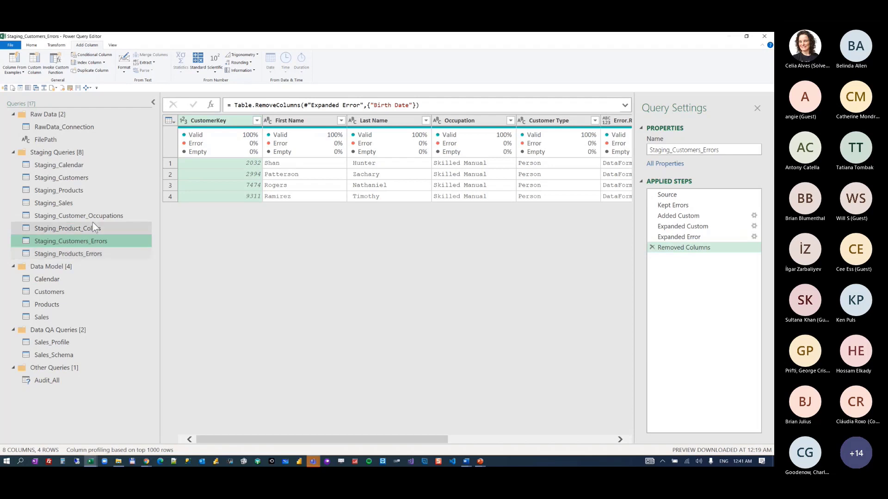
click(94, 255)
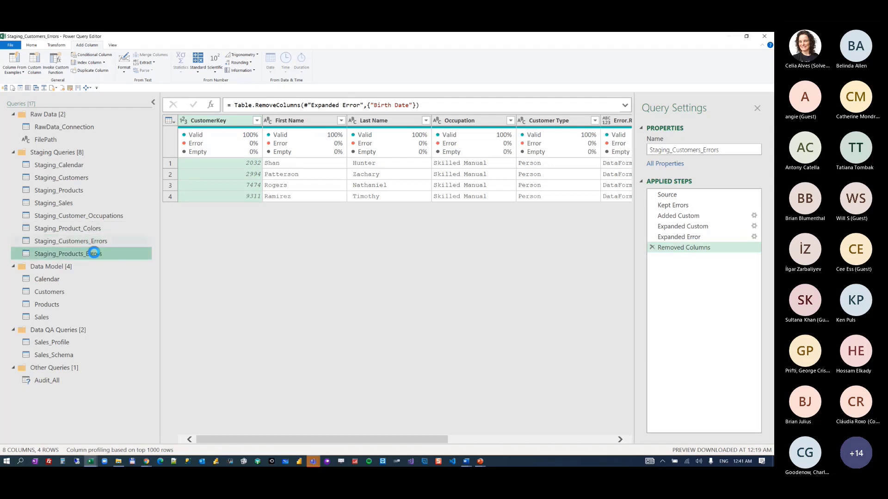
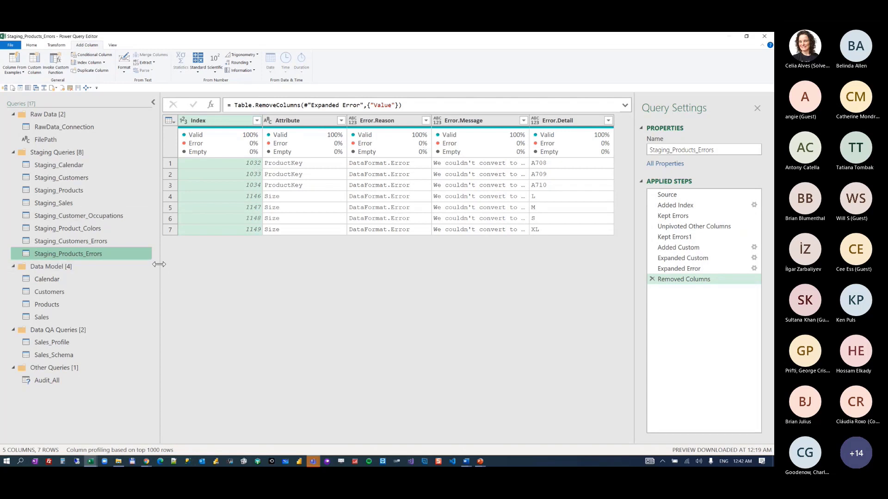
drag(157, 264, 150, 279)
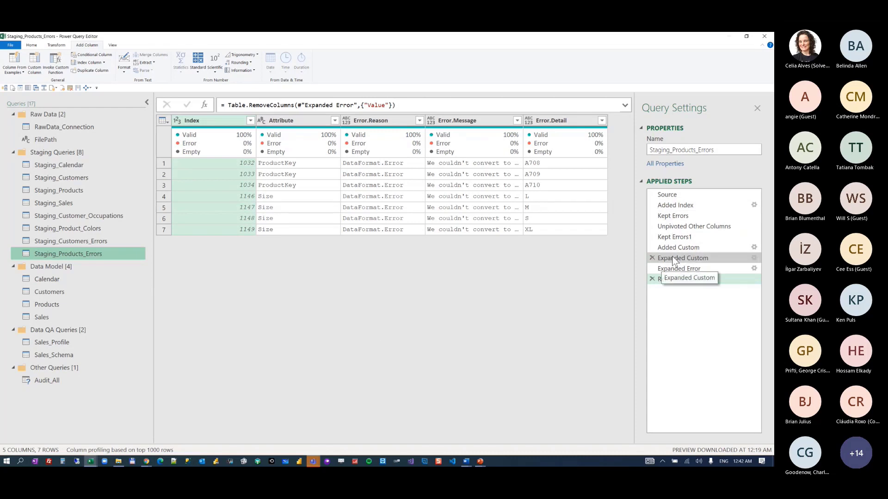
- Duplicate the Staging_Products_Errors query and open the duplicate's code in the Advanced Editor
right_click(111, 257)
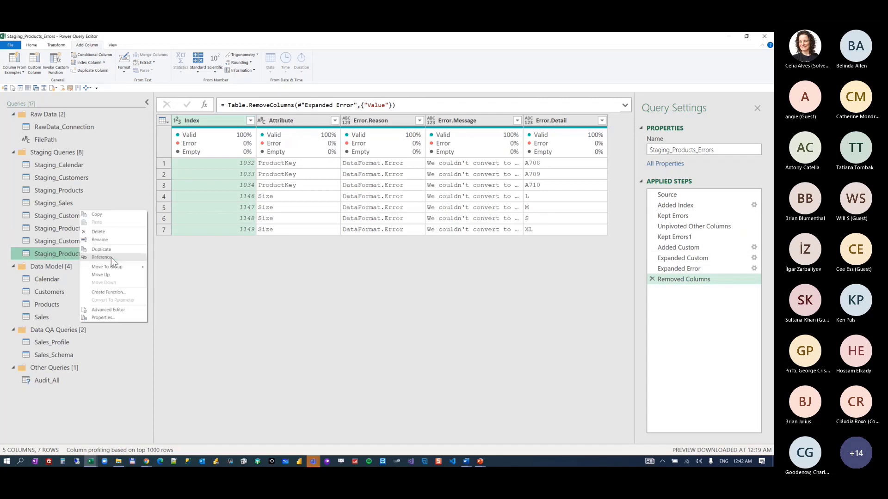
click(103, 250)
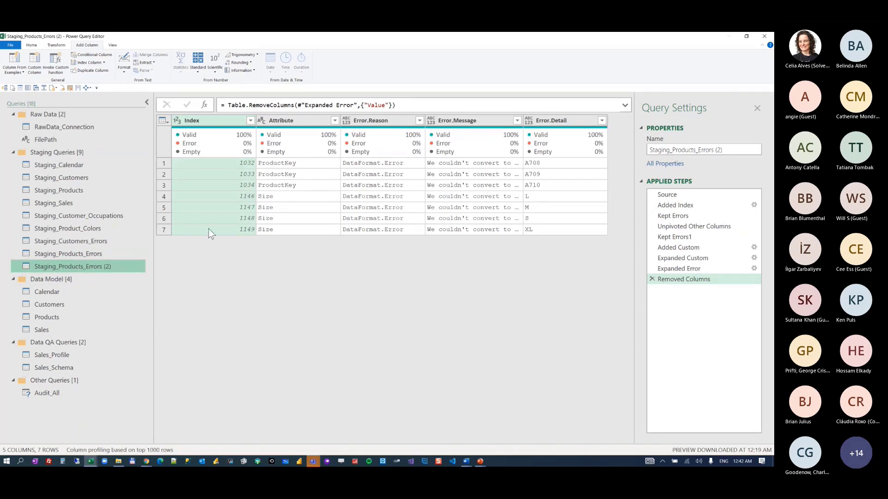
mouse_move(181, 148)
click(115, 46)
click(201, 62)
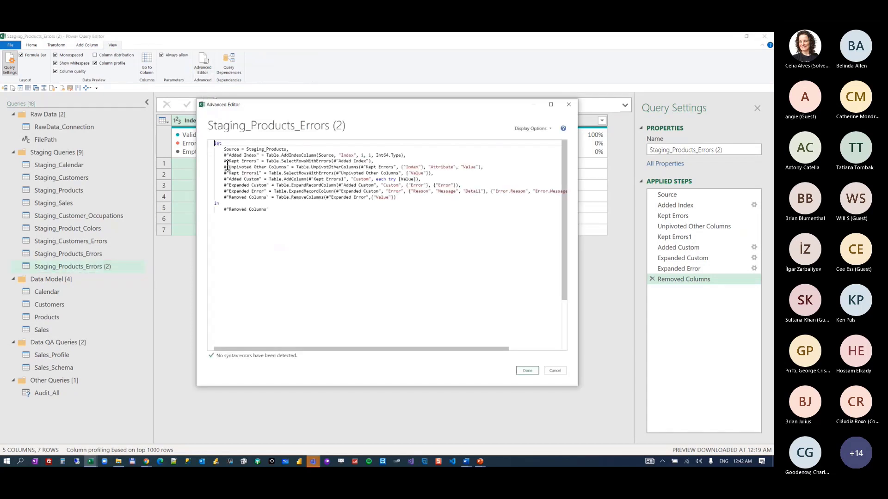
- Turn the duplicated query into a function by adding (InputTable as table)=> above its let line, and check its parameter entry
key(Return)
key(Return)
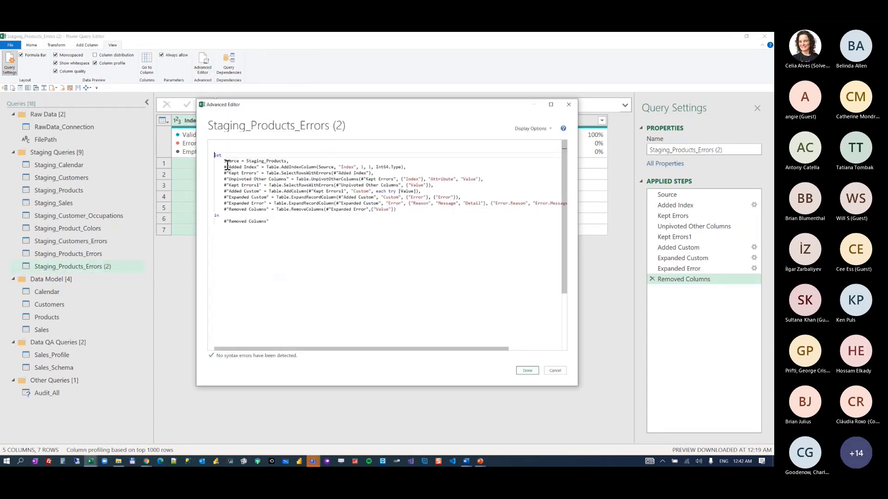
text(()=>)
key(Left)
key(Left)
key(Left)
text(Table as table)
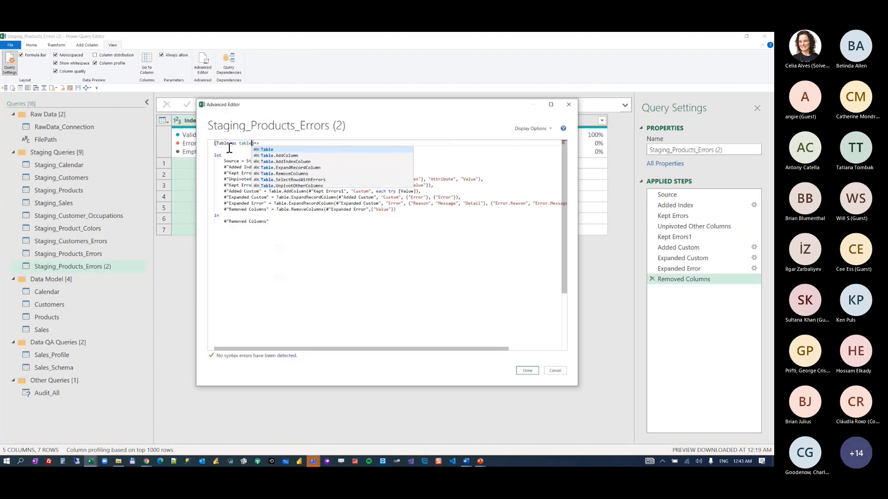
click(208, 149)
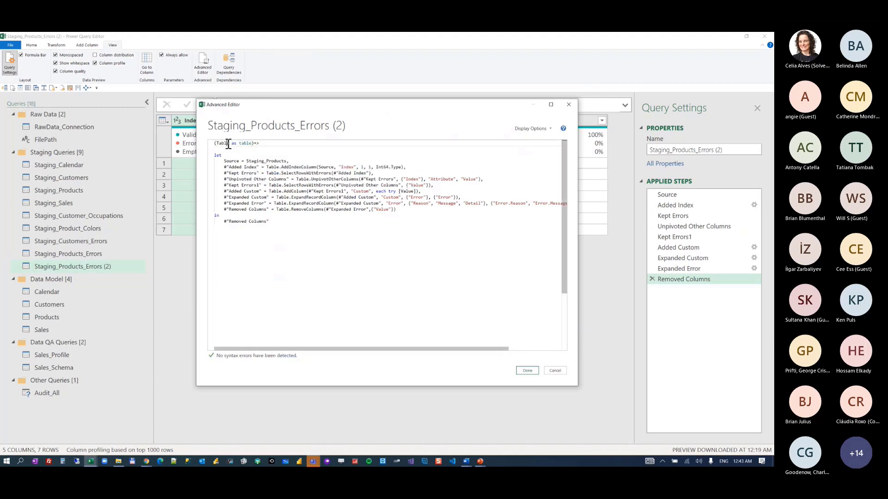
double_click(224, 142)
text(Input)
double_click(232, 144)
click(531, 373)
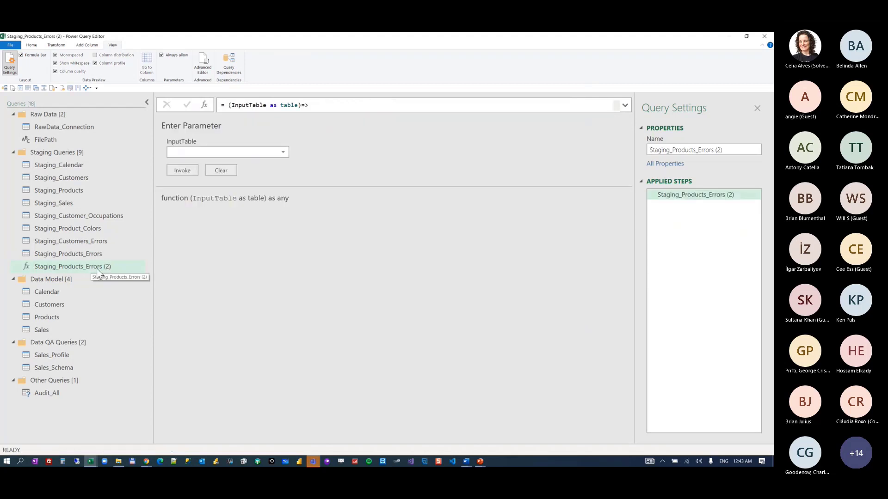
click(283, 152)
click(276, 168)
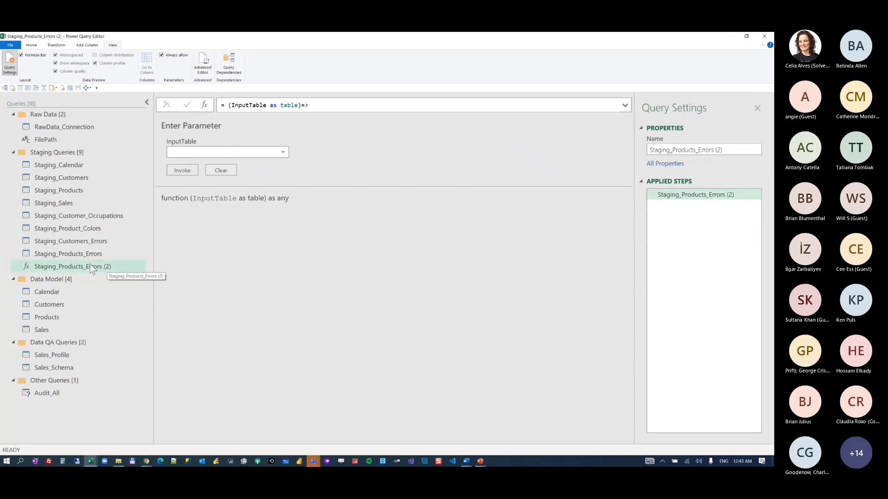
- Replace Staging_Products with InputTable in the Source line of the function's code
click(90, 264)
click(203, 65)
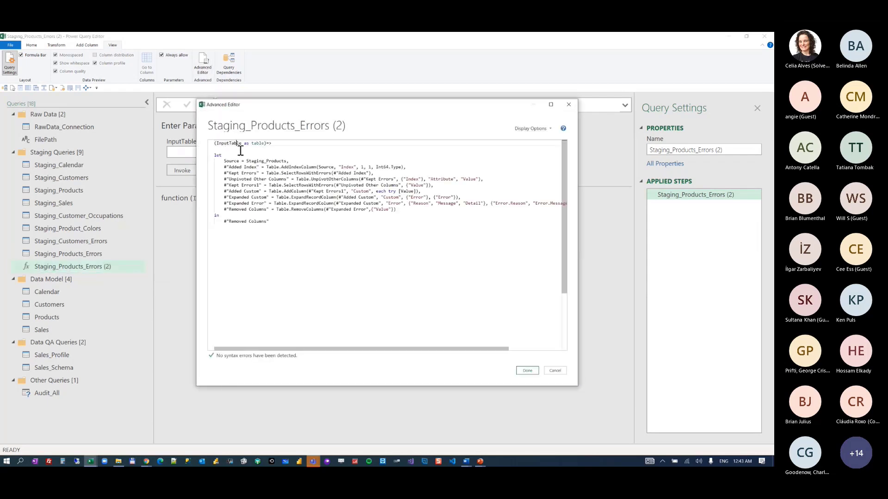
drag(243, 143, 215, 143)
key(ctrl+c)
drag(288, 161, 246, 161)
key(ctrl+v)
double_click(326, 168)
click(368, 264)
click(527, 371)
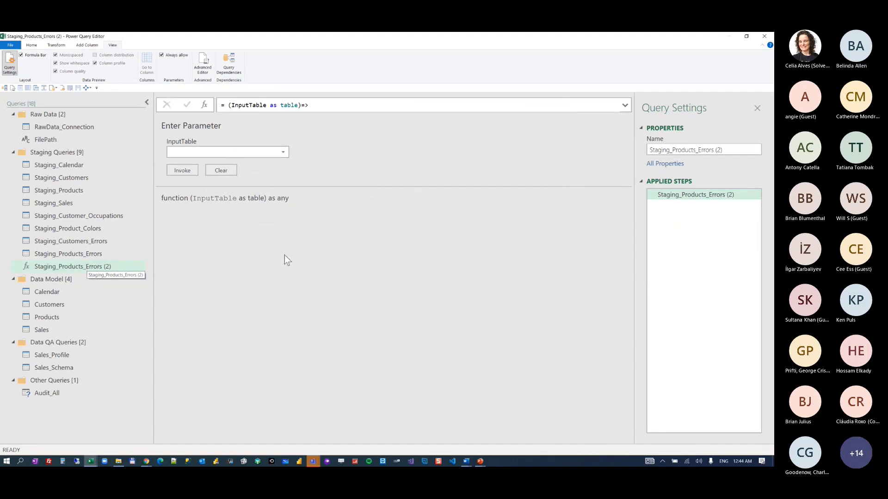
- Rename the Staging_Products_Errors (2) function as fnGetErrorUnpivot
click(718, 150)
triple_click(718, 149)
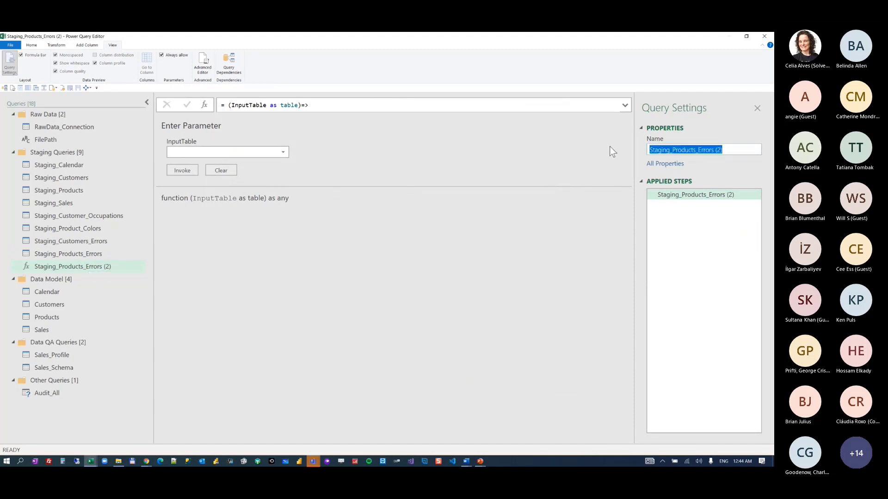
text(fn)
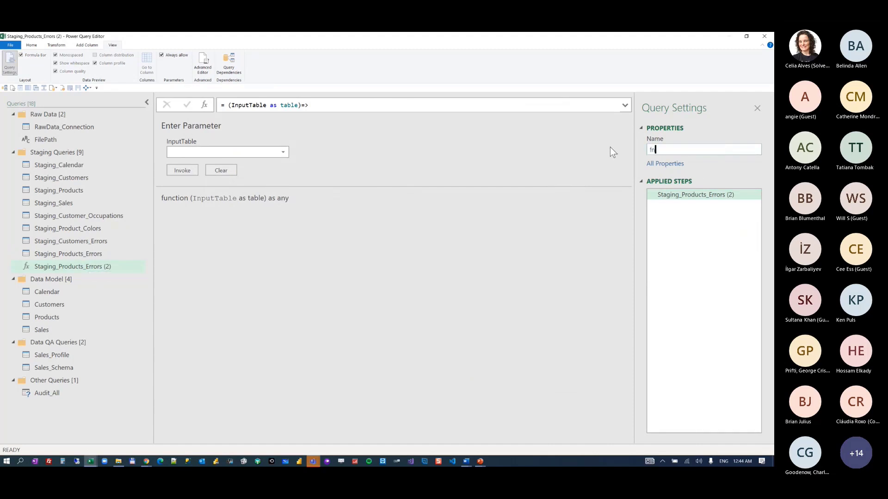
text(GetErrorUnpivot)
key(Return)
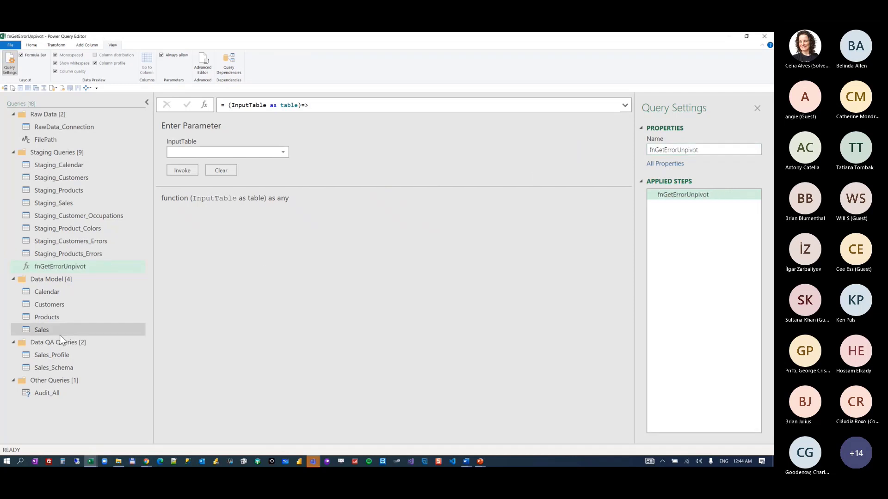
- Invoke fnGetErrorUnpivot with Staging_Customers as its InputTable and check the resulting error list
click(86, 268)
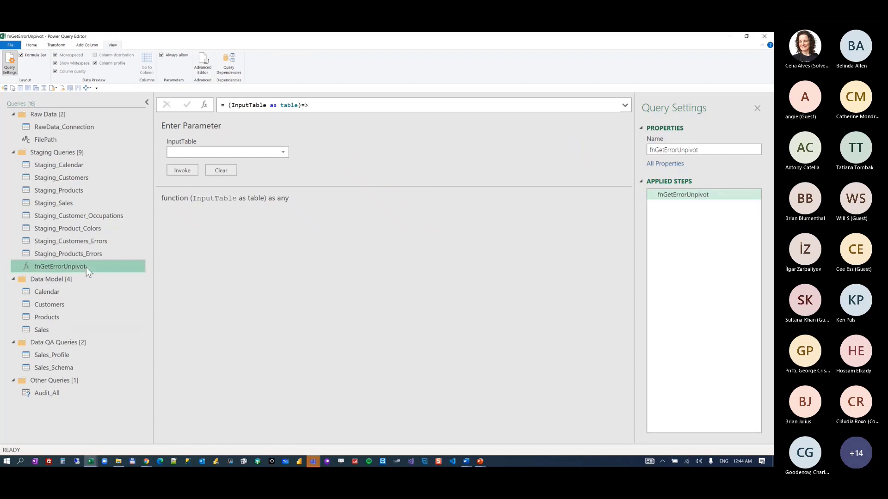
click(79, 177)
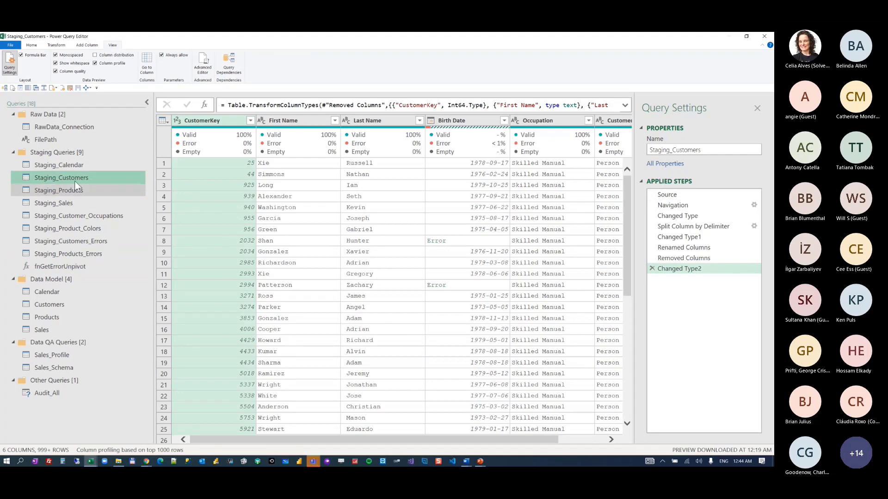
click(74, 191)
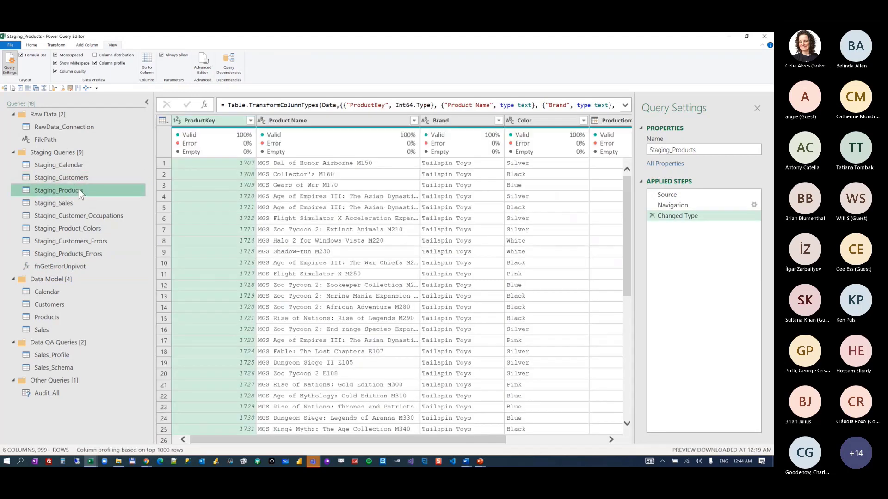
click(69, 267)
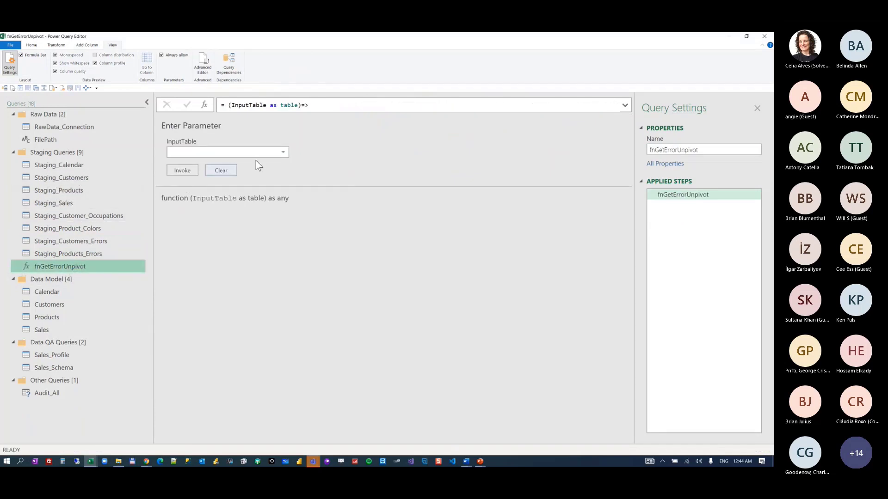
click(271, 154)
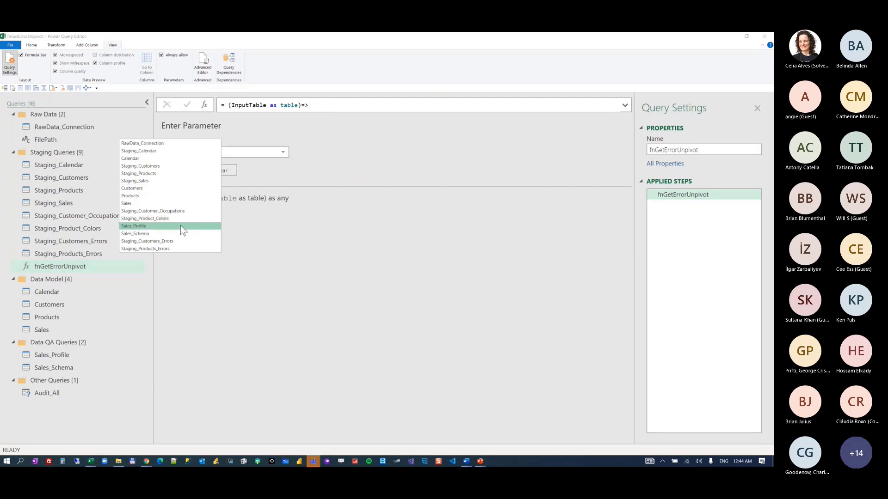
click(166, 165)
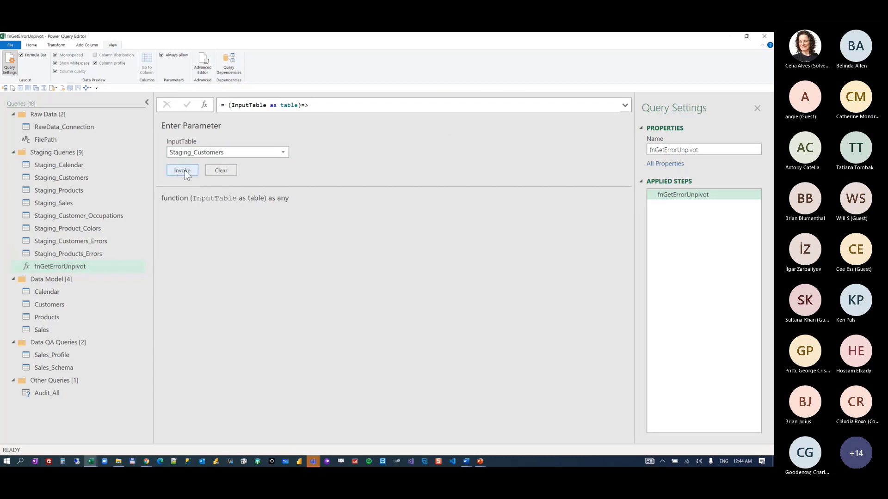
click(184, 171)
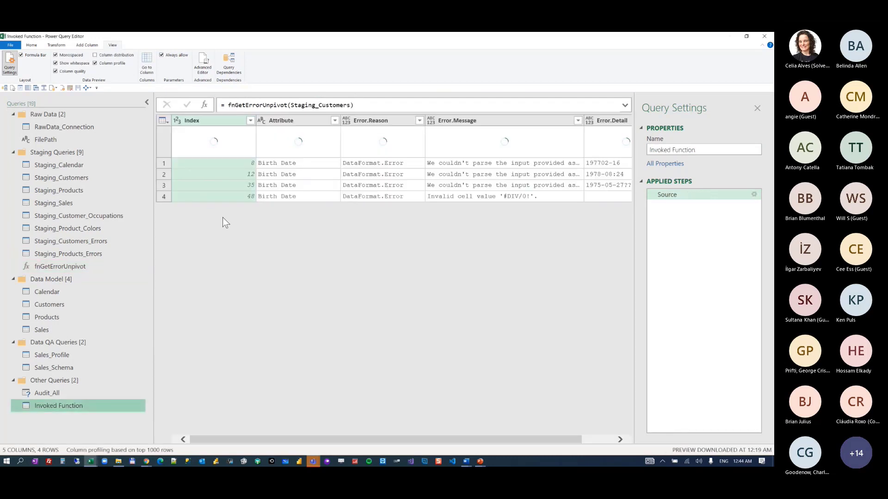
drag(231, 439, 204, 421)
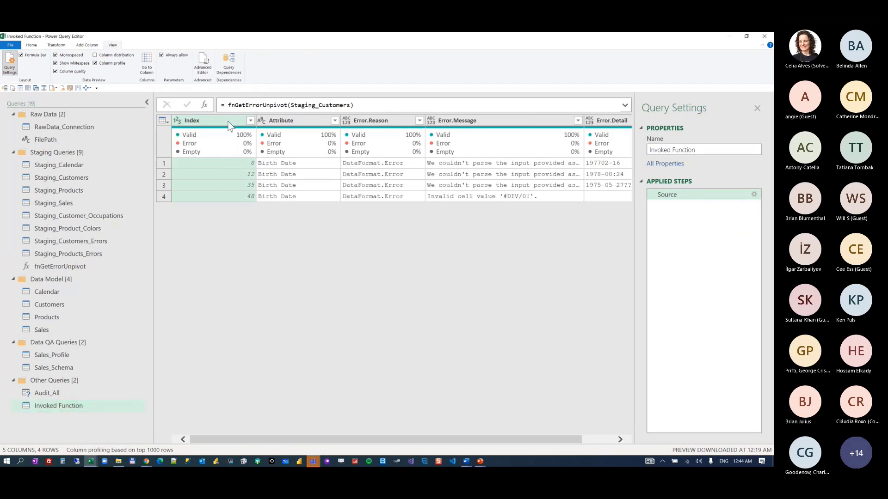
mouse_move(293, 154)
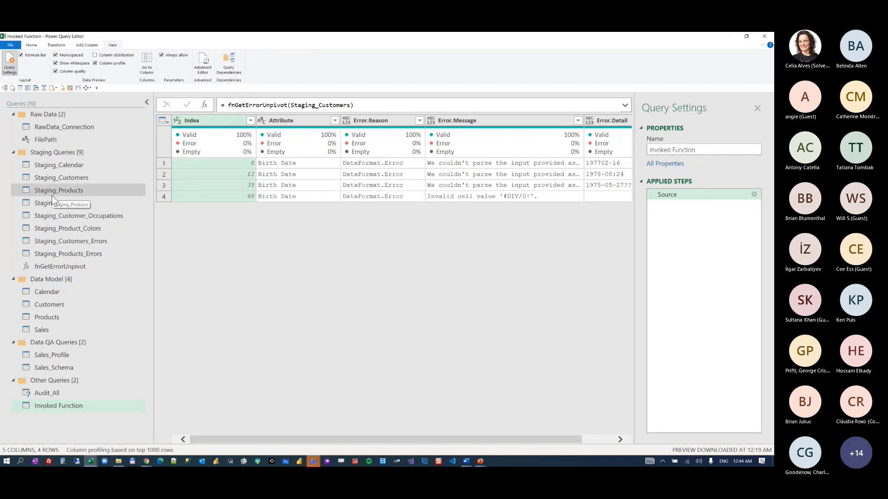
- Rename the query invoked on Staging_Customers as Errors_Cust
click(57, 268)
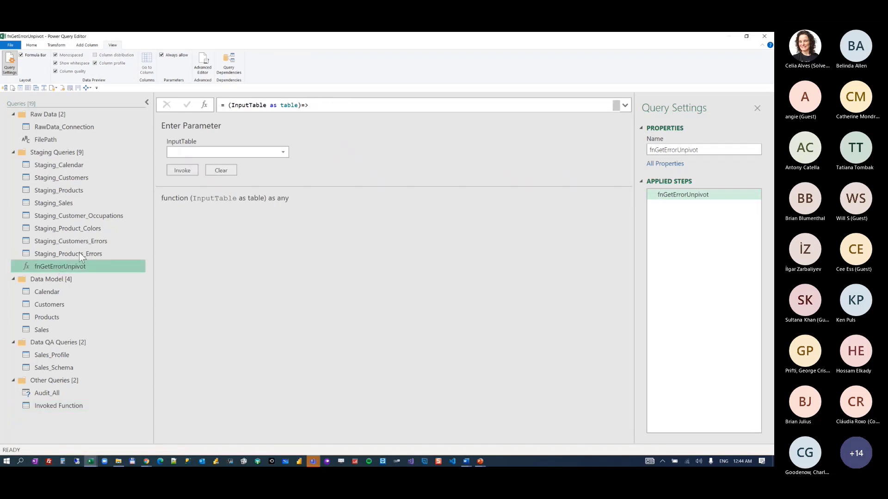
click(57, 406)
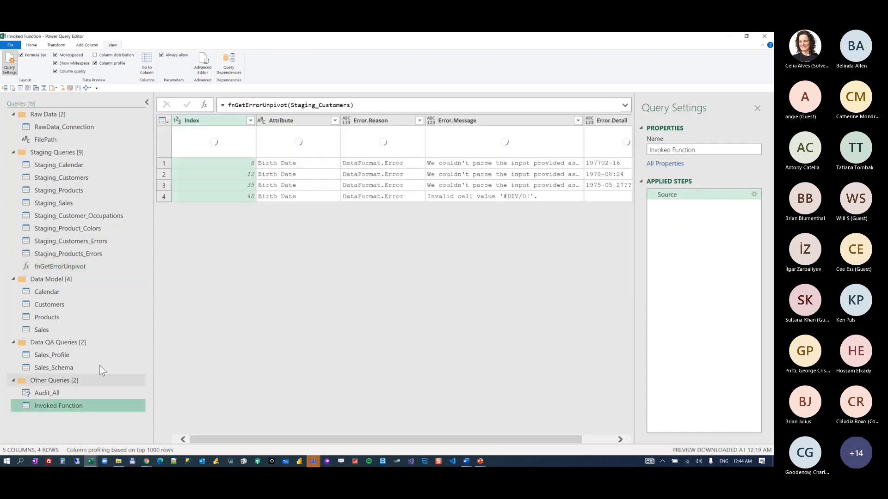
click(702, 149)
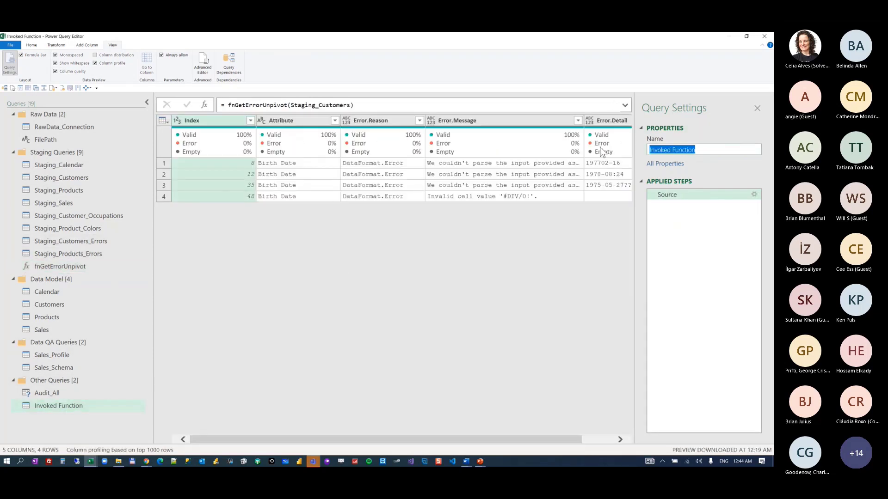
text(Errors)
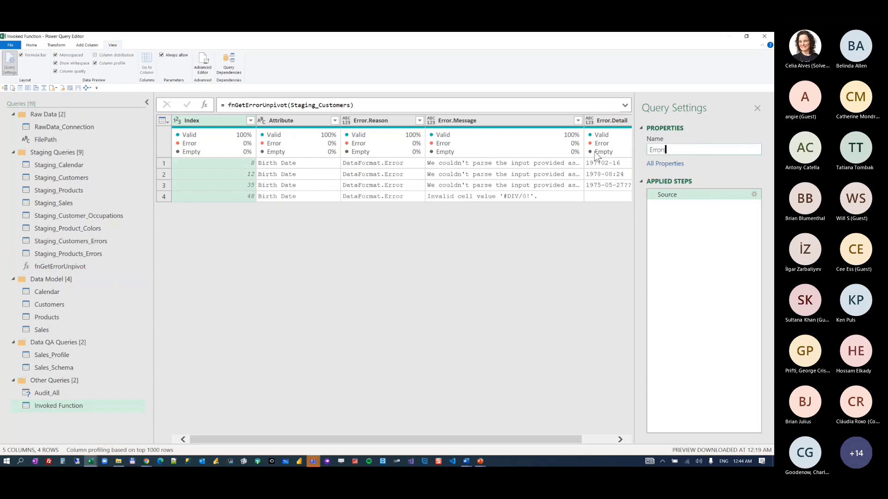
text(_Cust)
click(593, 151)
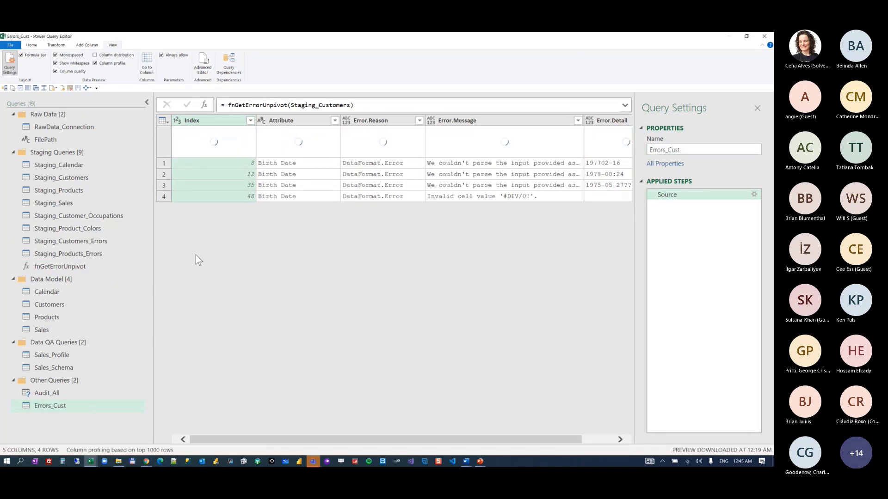
- Invoke fnGetErrorUnpivot with Staging_Products as its InputTable
click(40, 264)
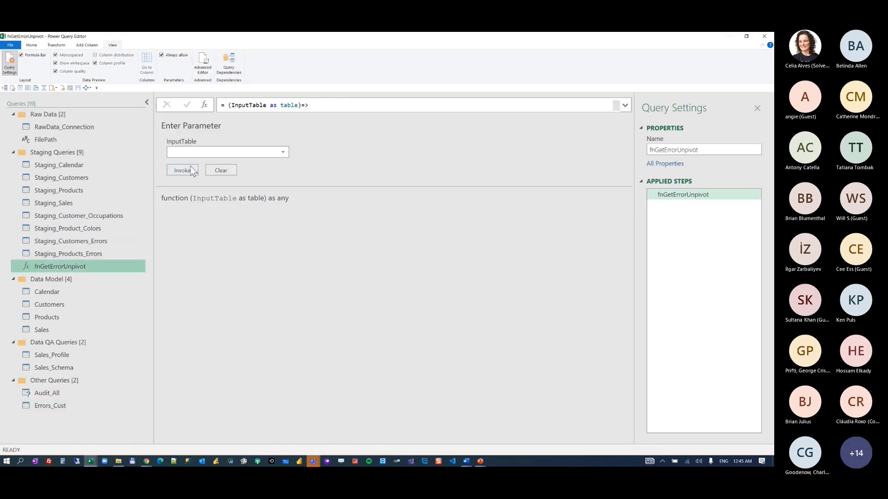
click(196, 152)
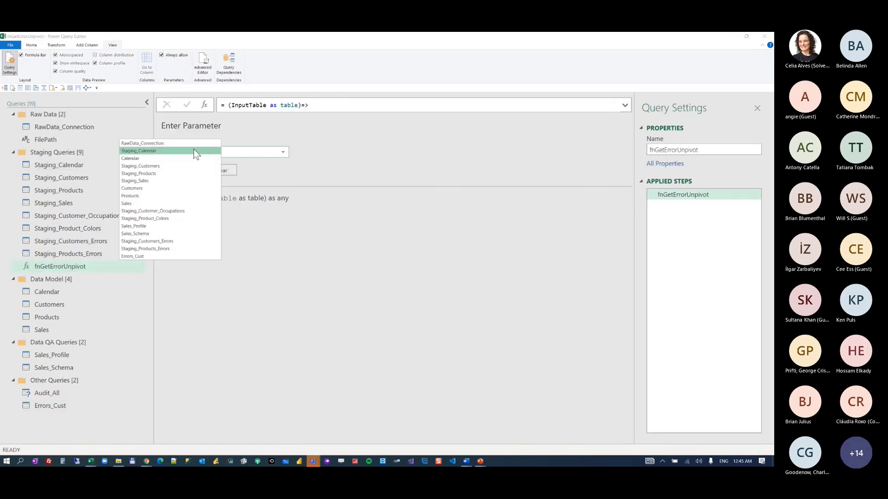
click(169, 174)
click(179, 171)
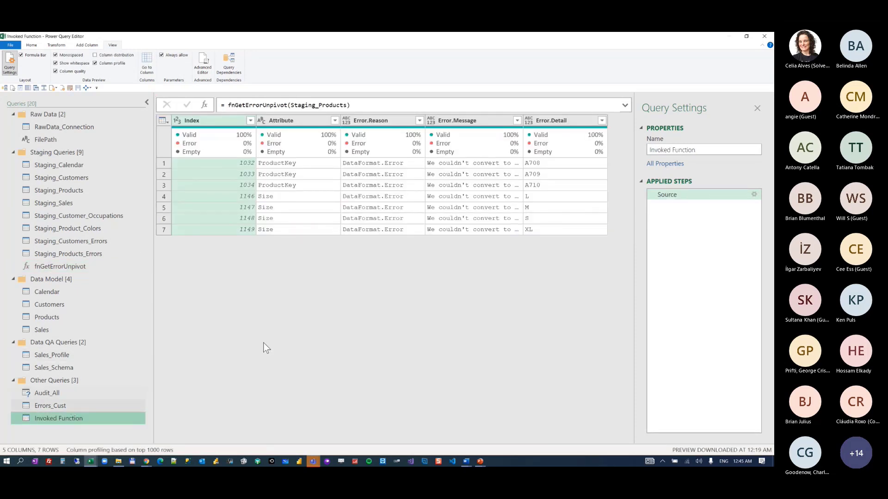
- Rename the query invoked on Staging_Products as Errors_Prod
click(698, 152)
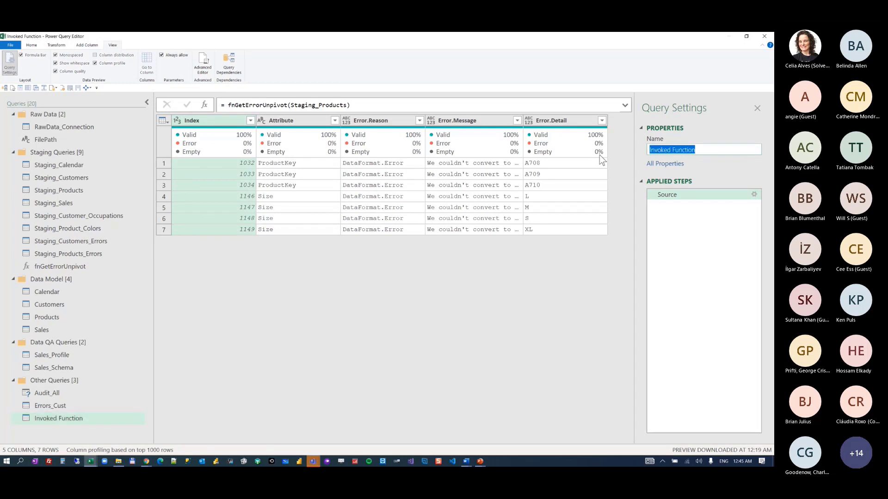
text(Errors_)
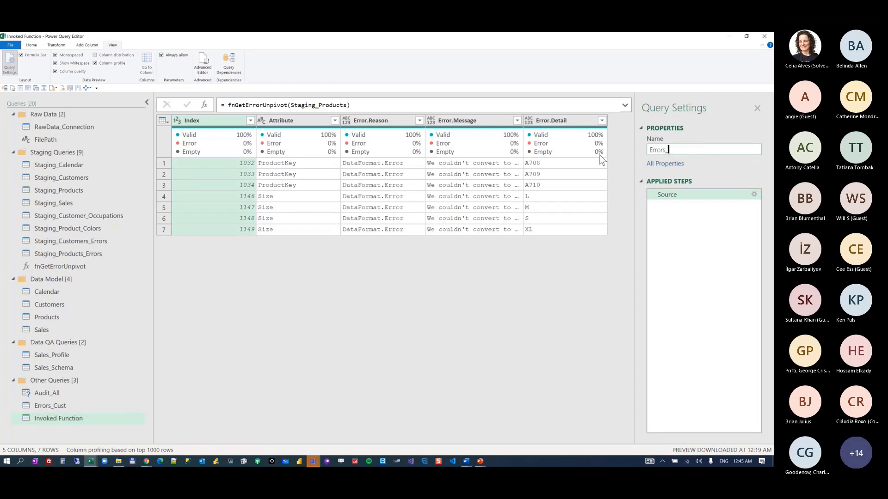
text(Prod)
key(Return)
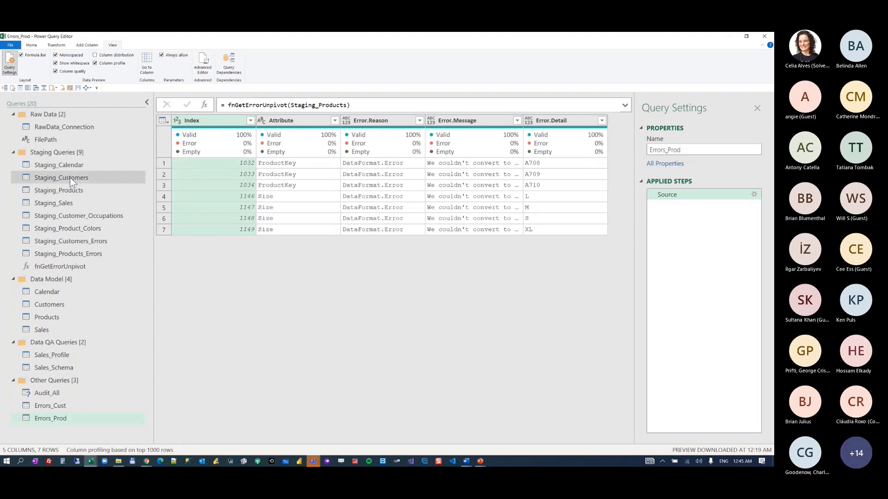
- Review the applied steps of the Staging_Sales query from Source to Changed Type, and look at the Sales query in the Data Model group
click(60, 202)
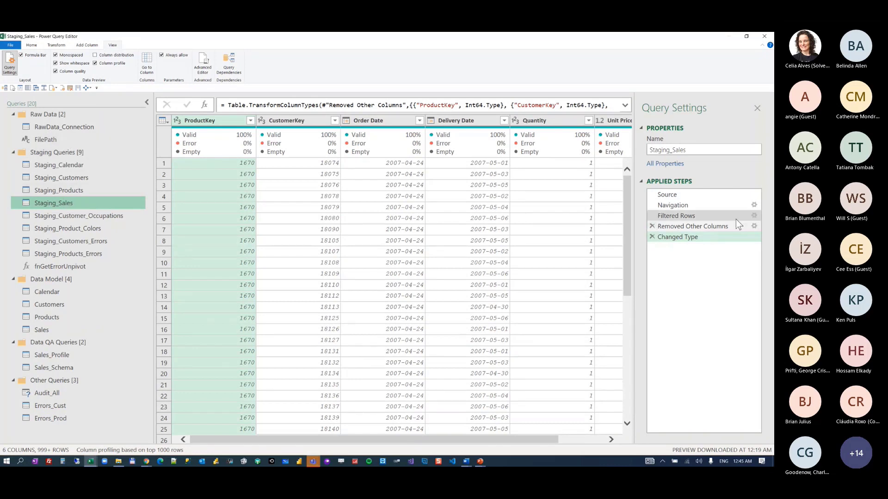
click(668, 195)
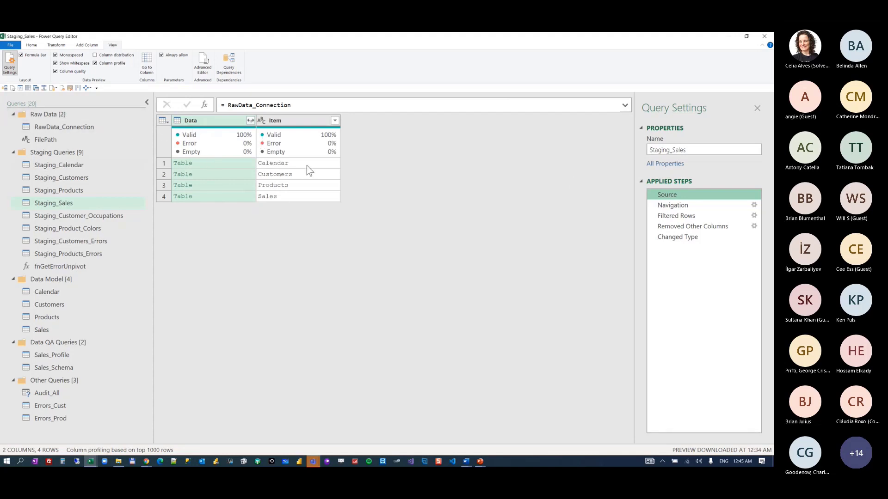
click(691, 206)
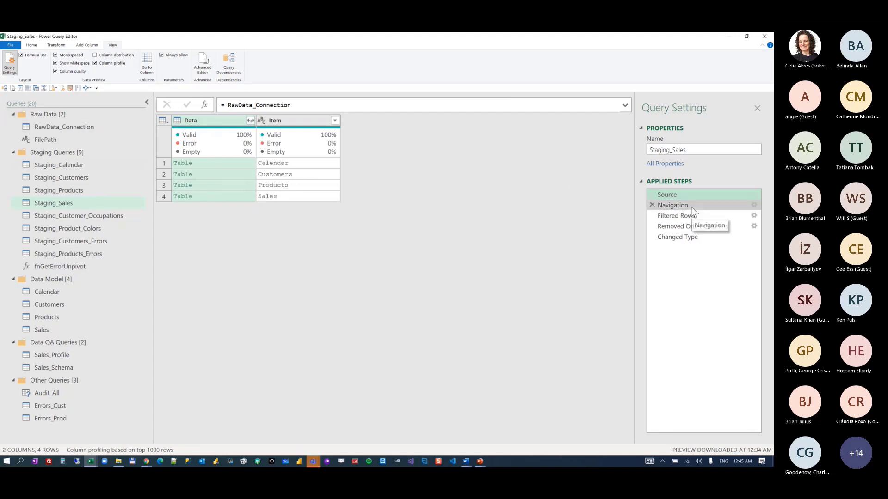
click(684, 218)
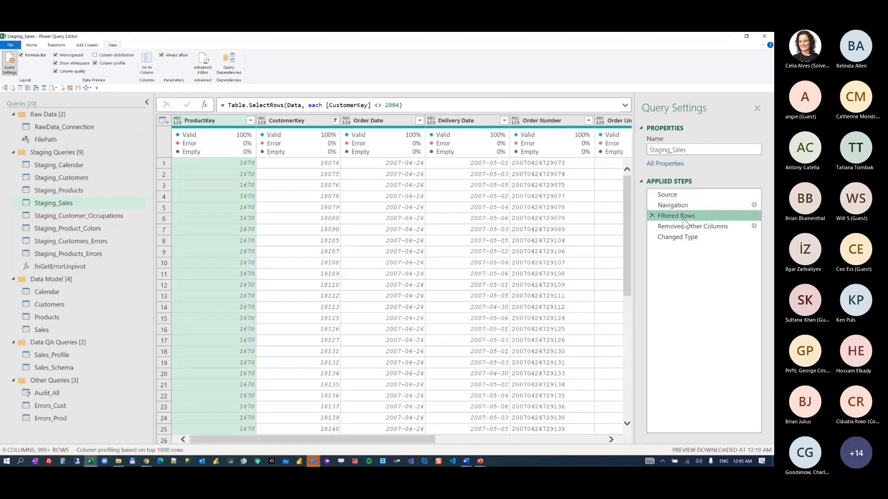
mouse_move(354, 137)
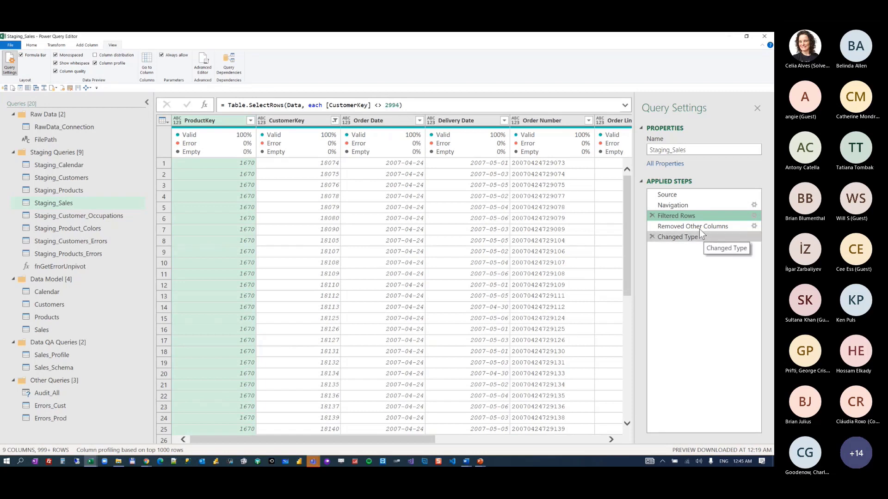
click(684, 226)
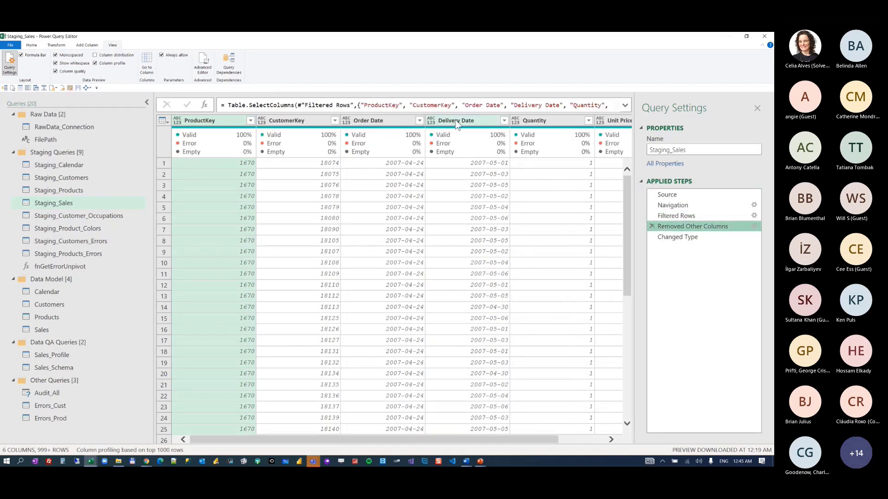
click(666, 236)
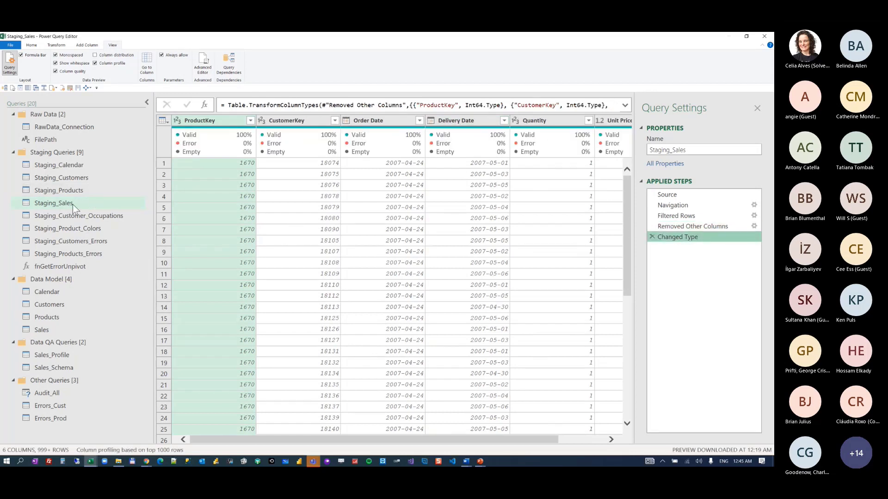
click(44, 328)
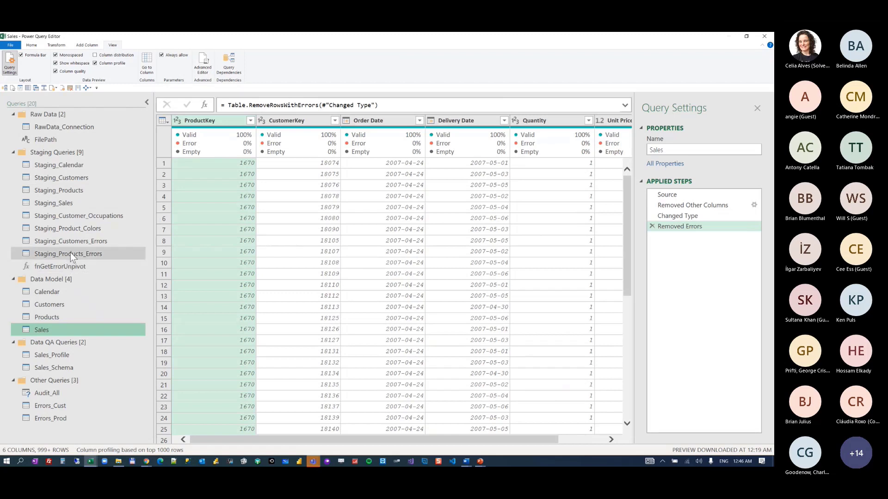
- Invoke fnGetErrorUnpivot with Staging_Sales as its InputTable
click(64, 266)
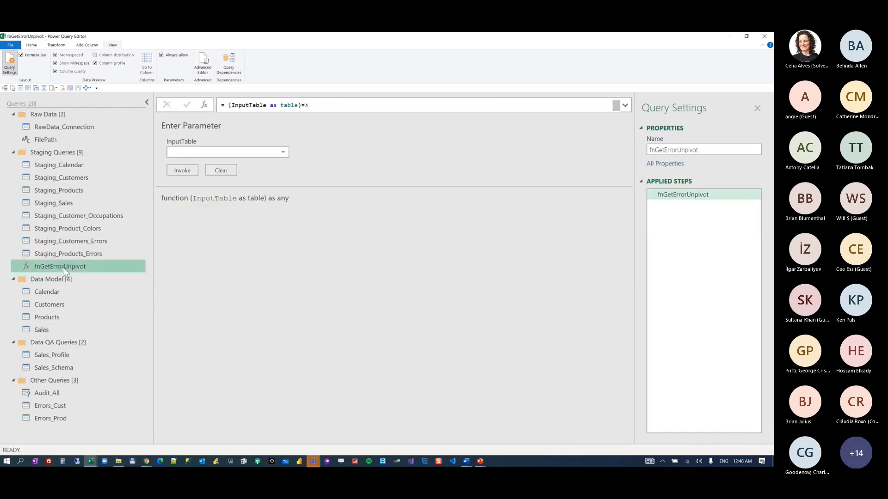
click(282, 153)
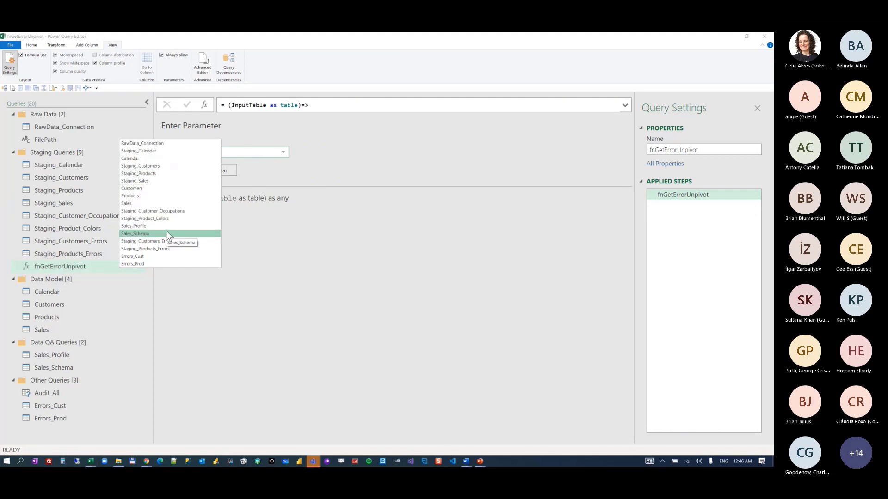
click(163, 181)
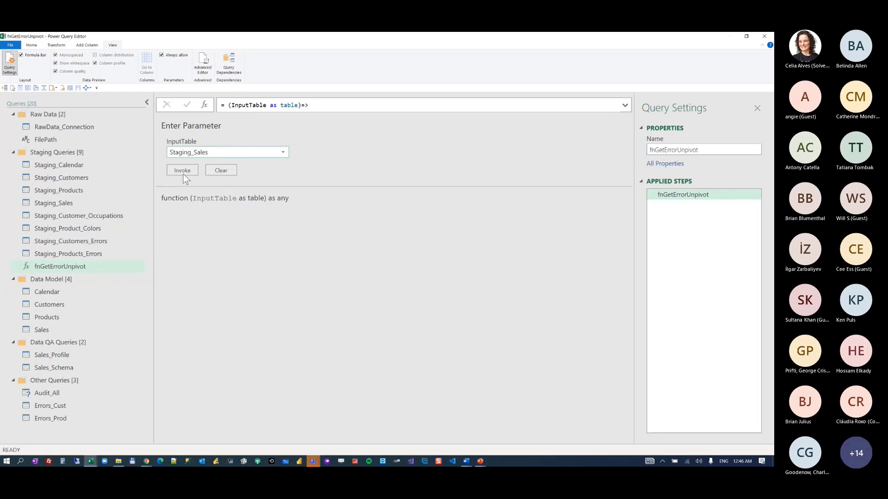
click(183, 172)
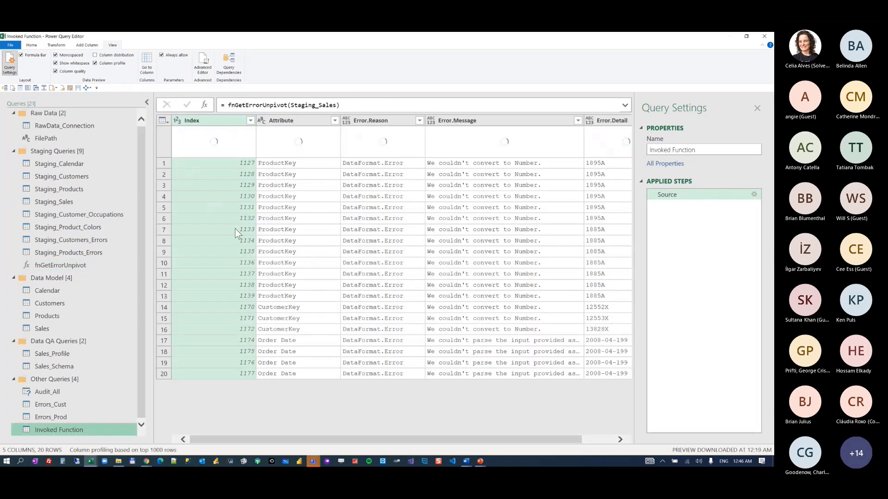
- Examine which columns and source values are listed as errors for Staging_Sales in the Attribute and Error.Detail columns
click(295, 178)
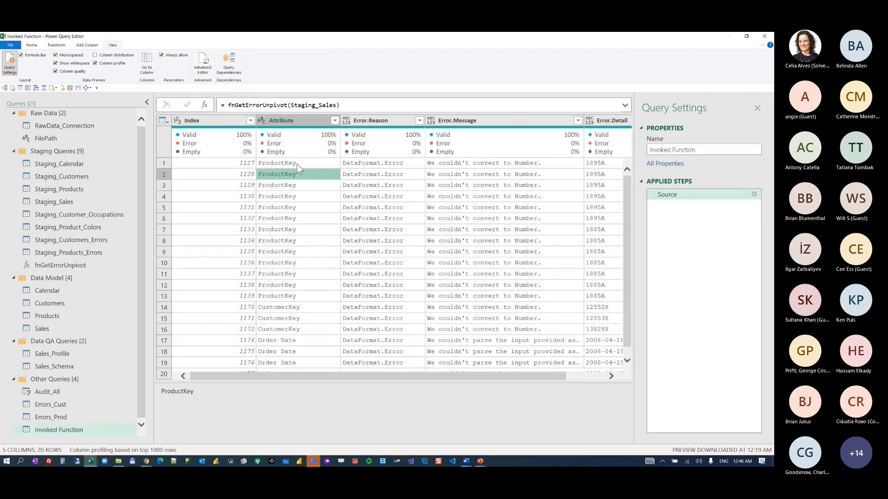
click(306, 305)
click(284, 338)
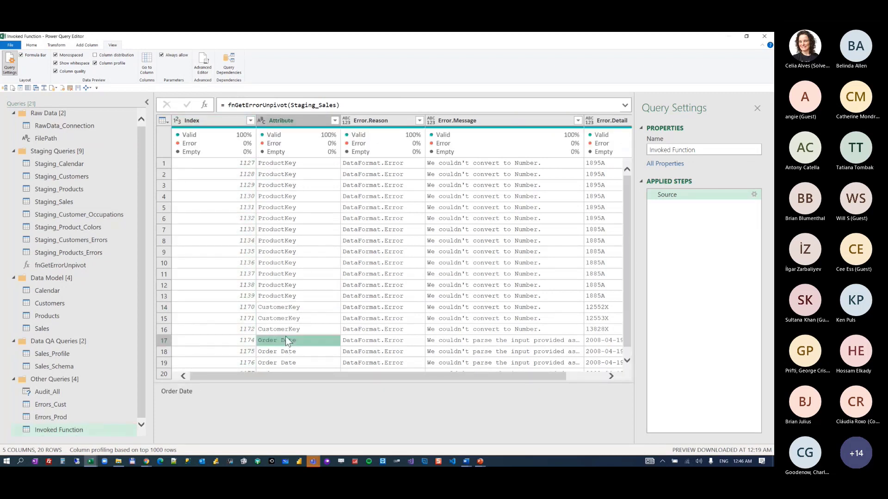
scroll(326, 322, down, 1)
scroll(311, 309, right, 1)
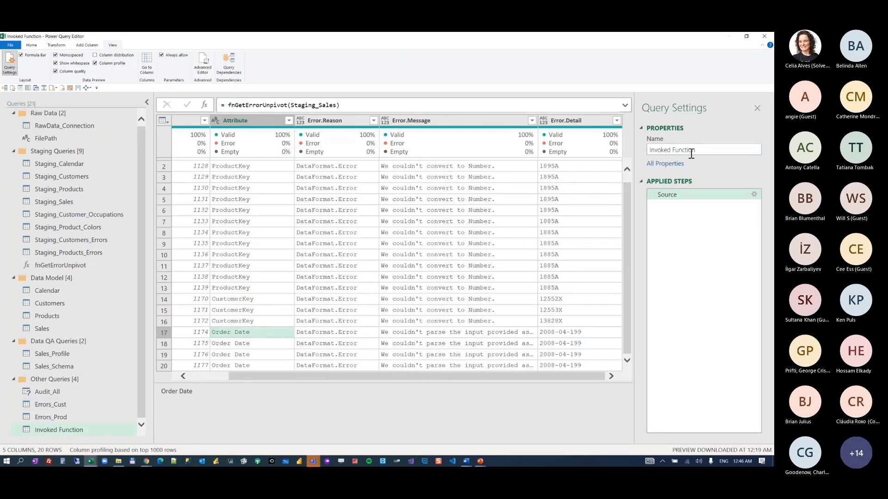
- Rename the query invoked on Staging_Sales as Errors_Sales
drag(696, 150, 593, 154)
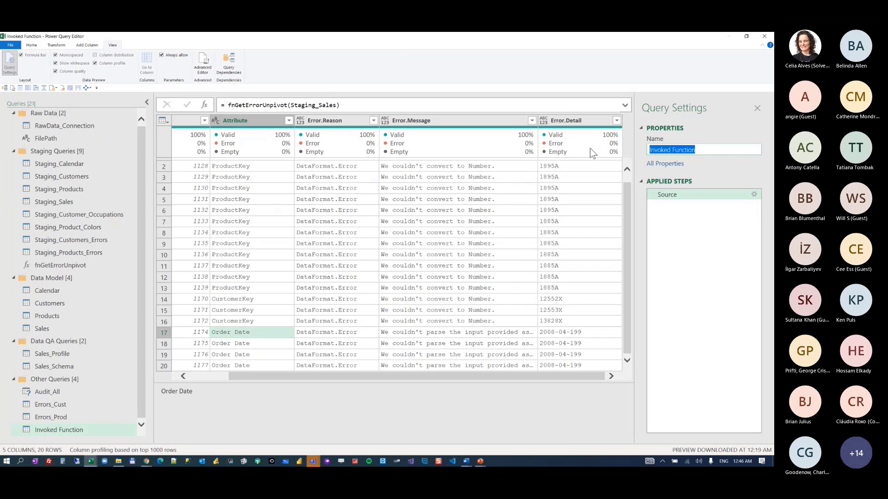
text(E)
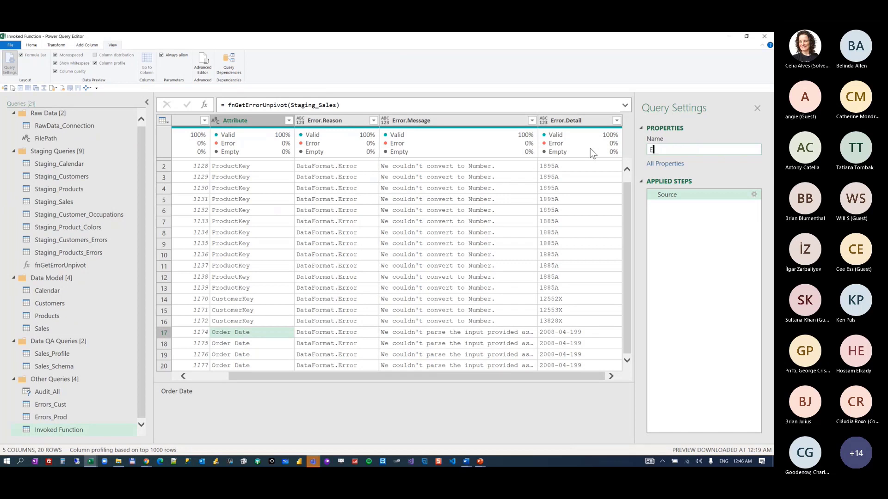
text(rrors_Sales)
key(Return)
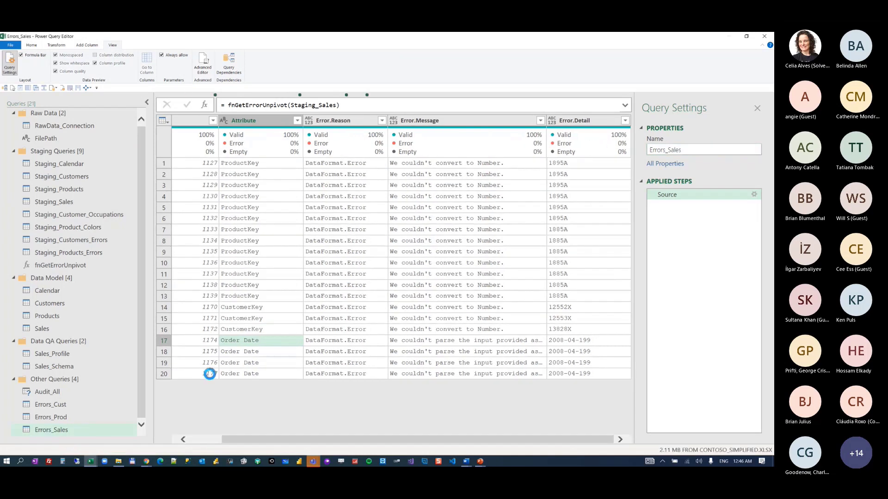
- Look through the three error queries and create a new query that references Errors_Cust
click(42, 405)
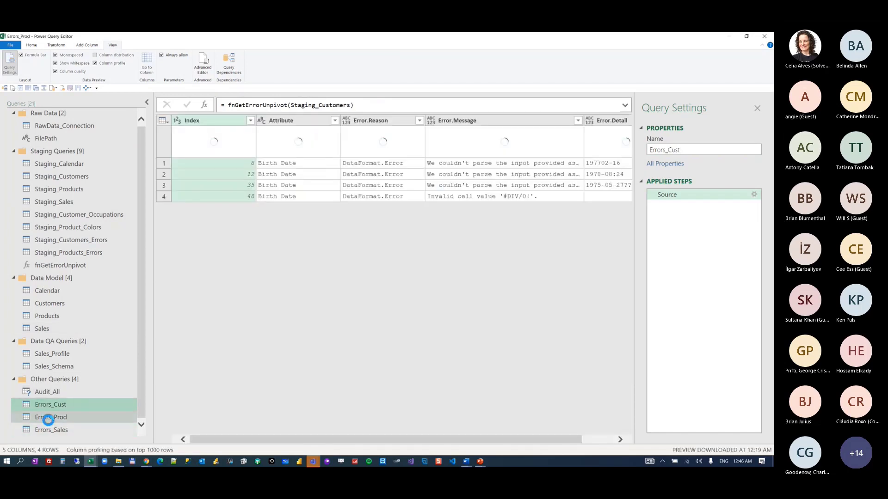
click(46, 417)
click(48, 429)
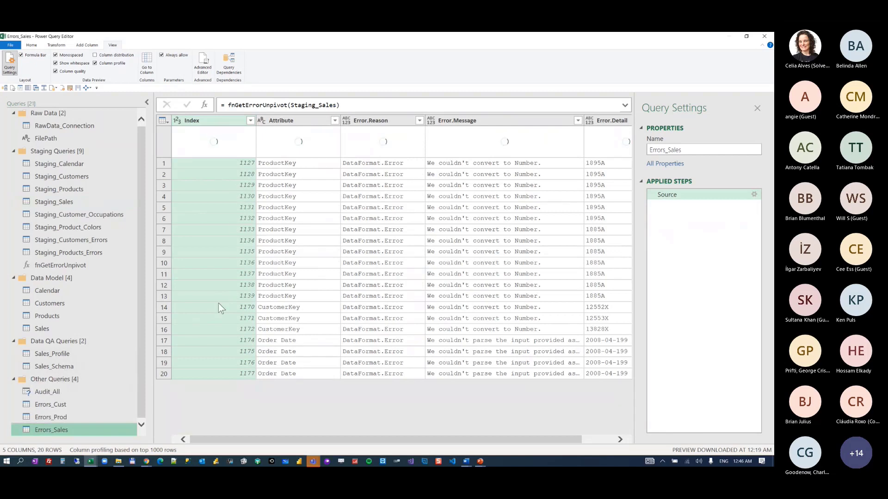
click(53, 405)
right_click(40, 405)
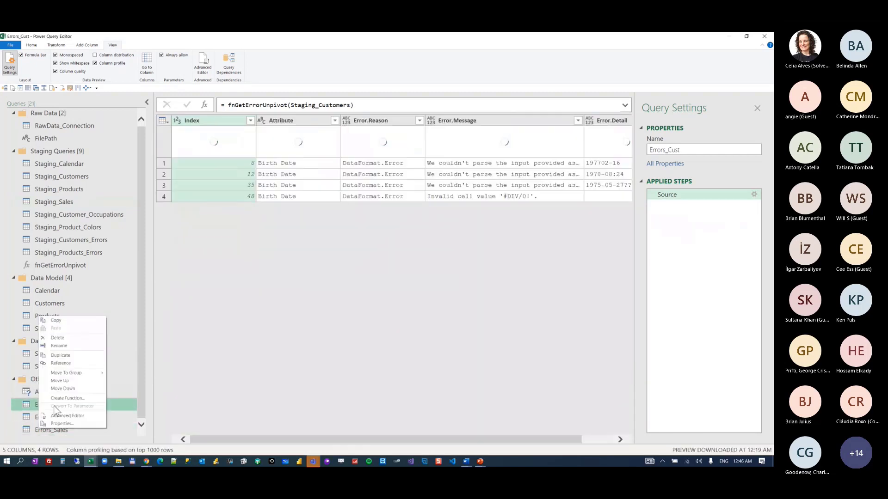
click(60, 363)
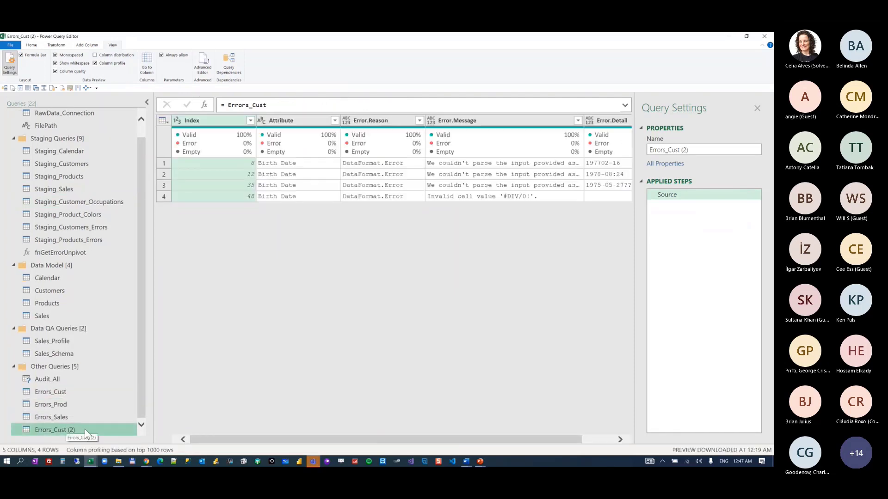
- Append Errors_Prod and Errors_Sales to the query referencing Errors_Cust, using the option for three or more tables
click(32, 44)
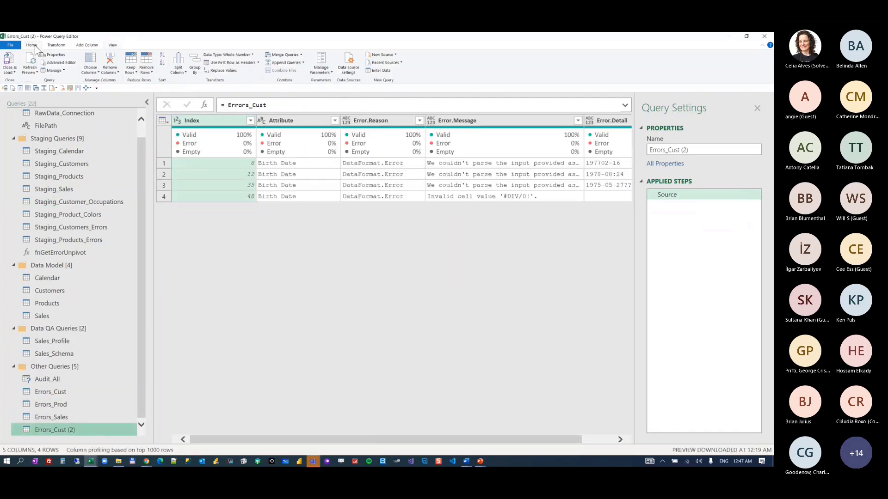
click(284, 62)
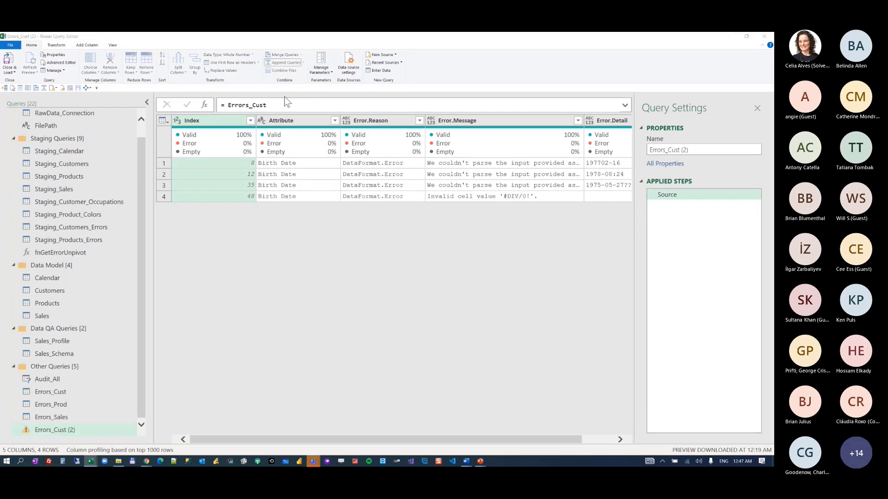
click(284, 255)
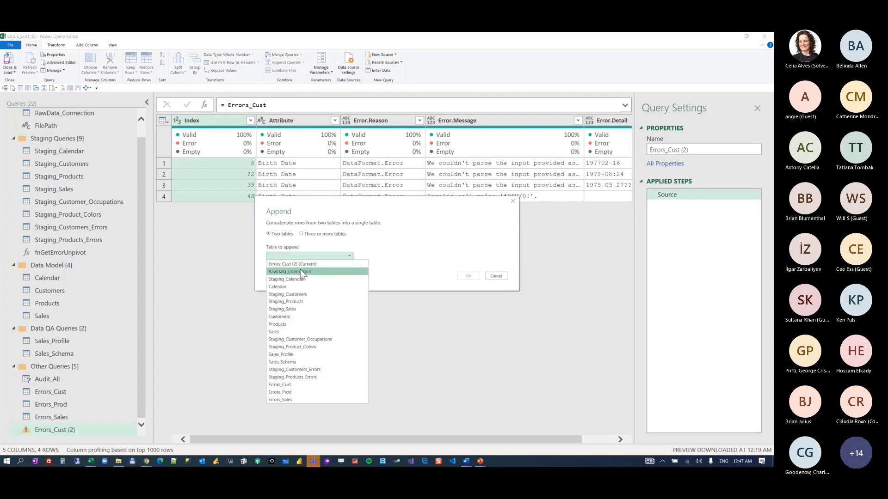
click(305, 390)
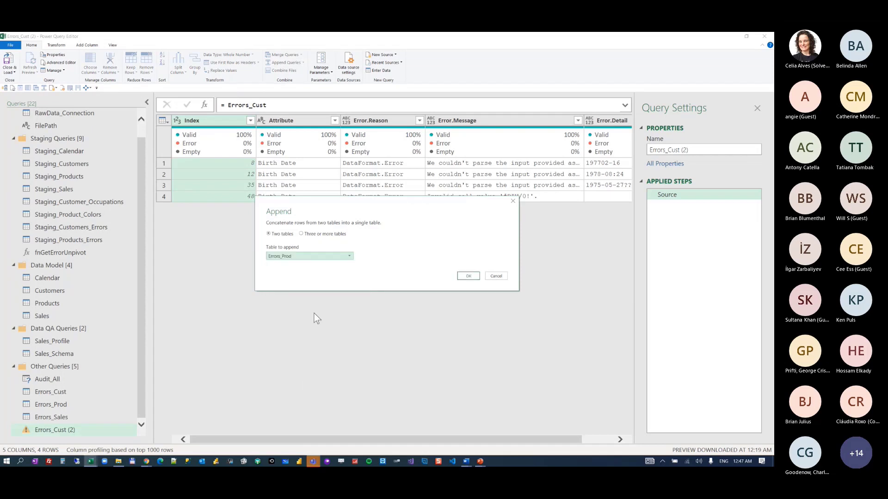
click(329, 235)
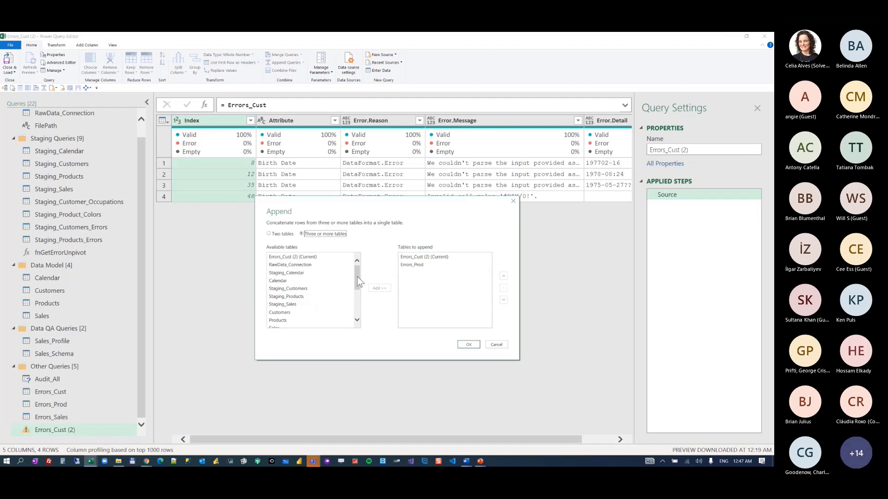
scroll(291, 309, down, 4)
click(291, 326)
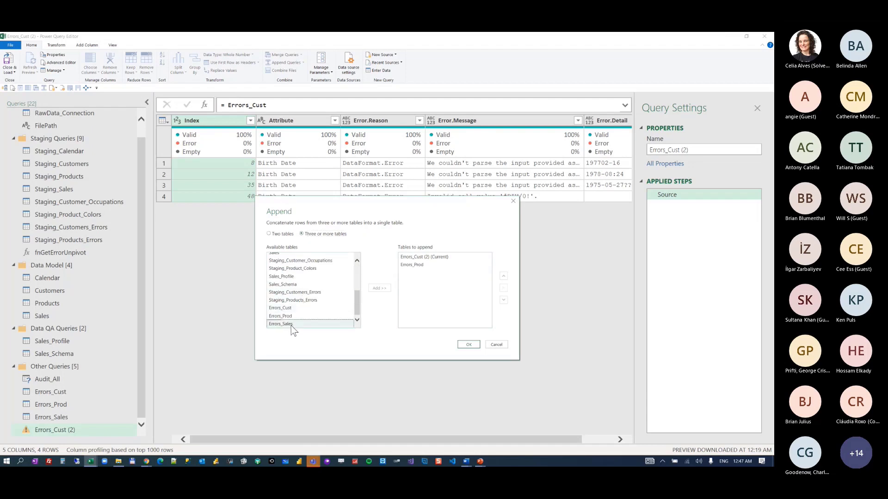
click(381, 287)
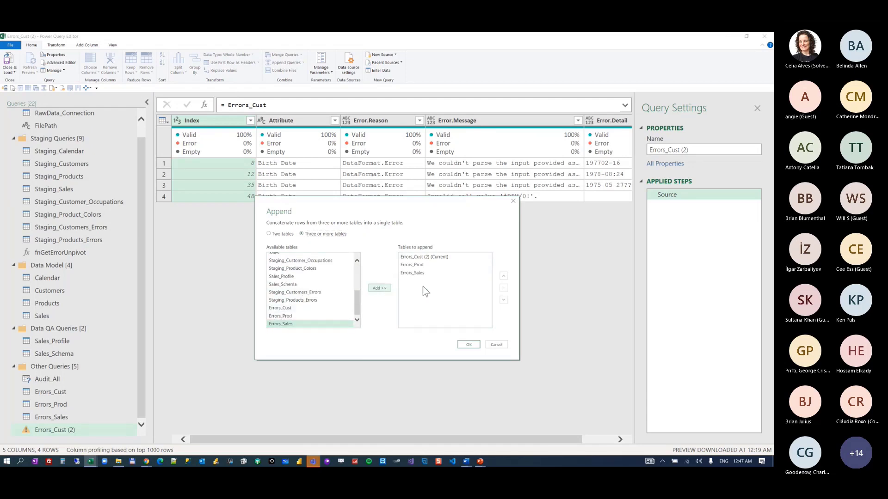
click(469, 345)
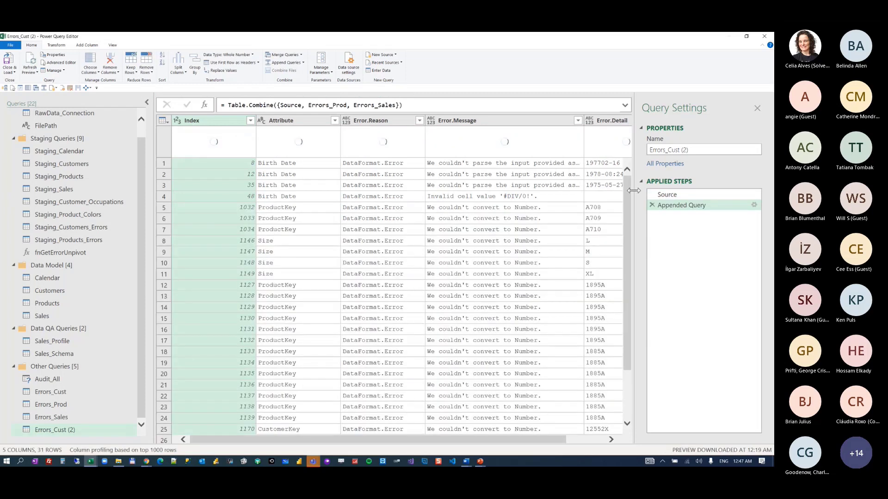
- Rename the appended query as Audit_Table
triple_click(703, 152)
text(A)
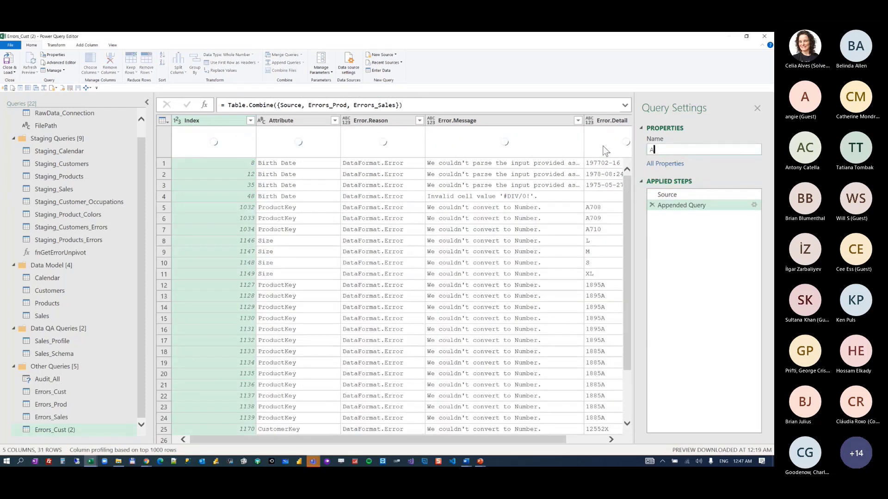
text(udit_Tab)
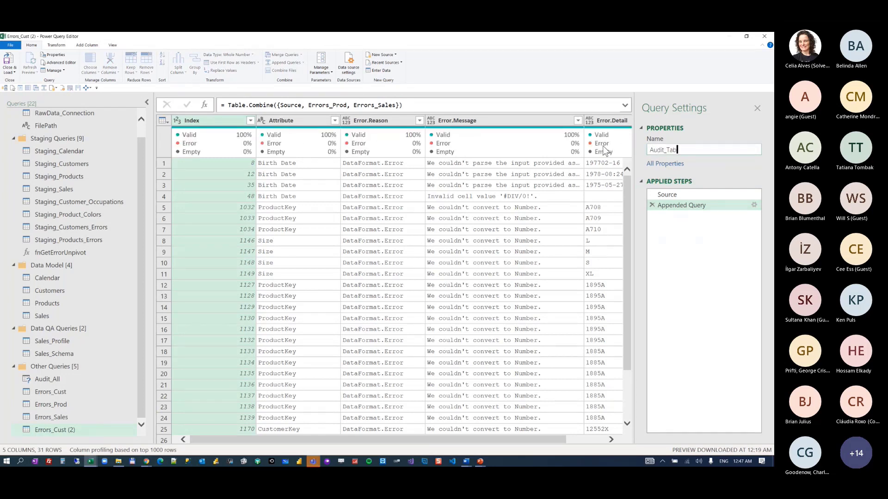
text(le)
key(Return)
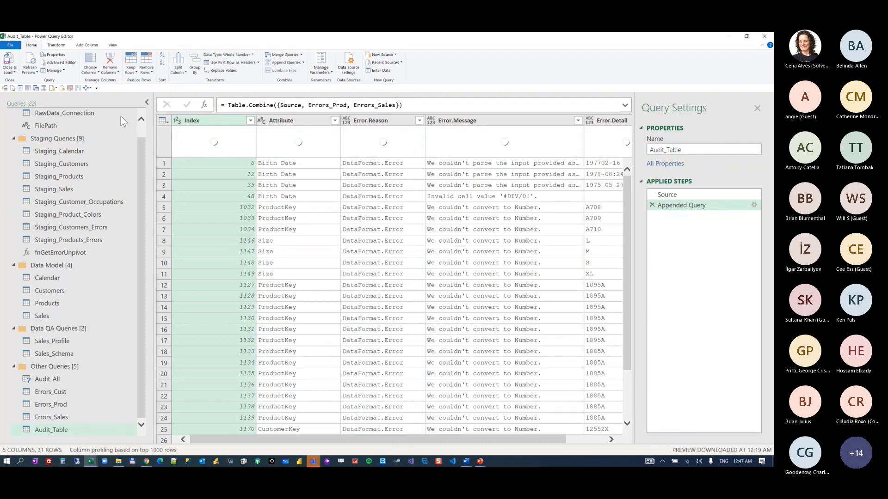
- Close the query editor and load the new query as a table on a new worksheet
click(10, 72)
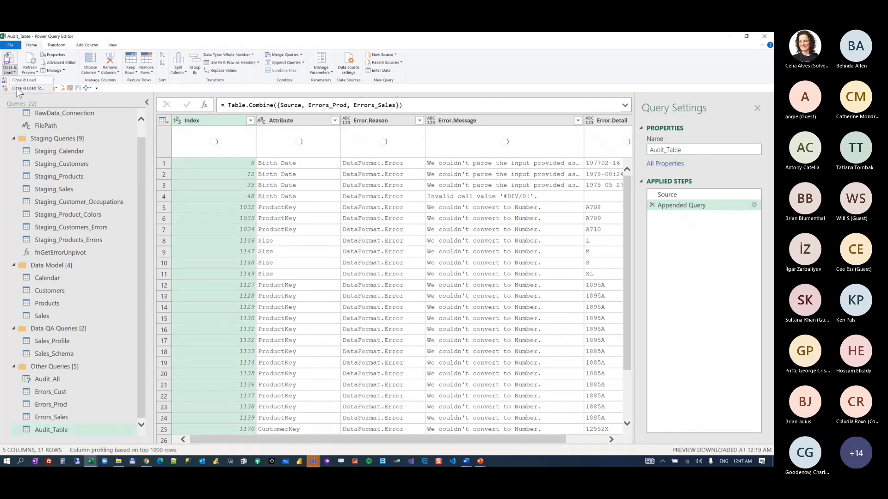
click(17, 87)
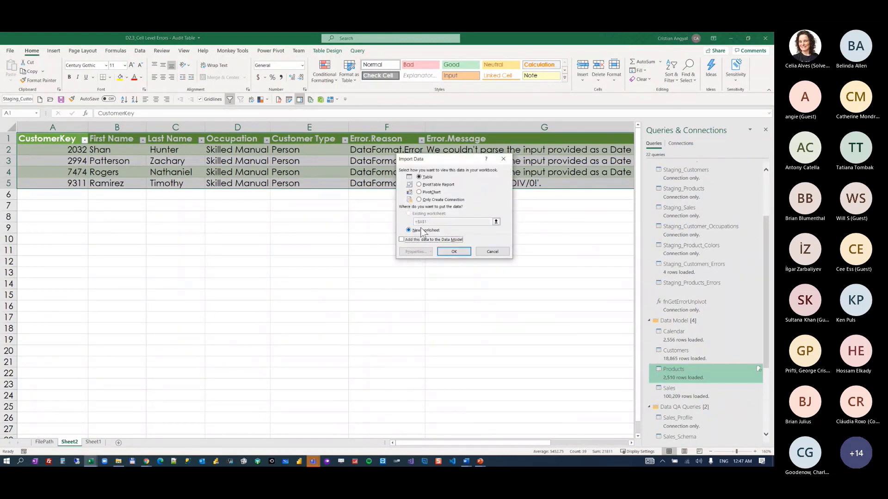
click(452, 251)
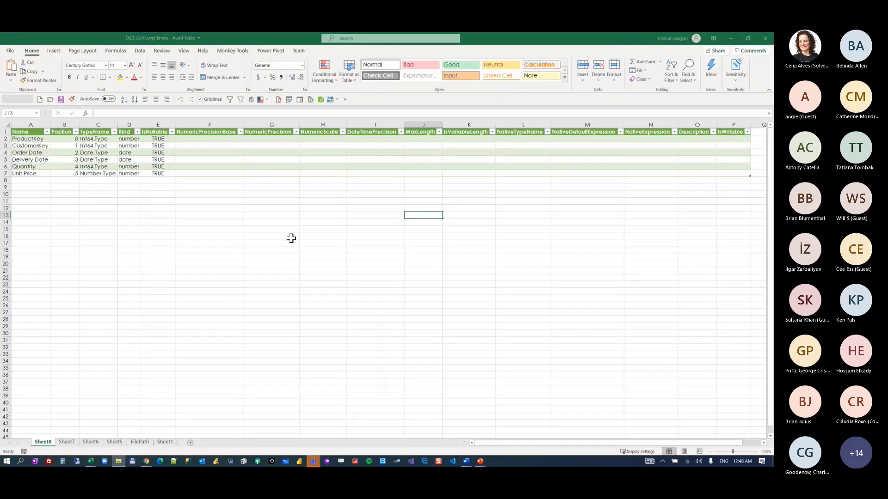
- Display the queries of the Cell Level Errors - Audit Table workbook and open the Power Query Editor with enlarged text
click(291, 237)
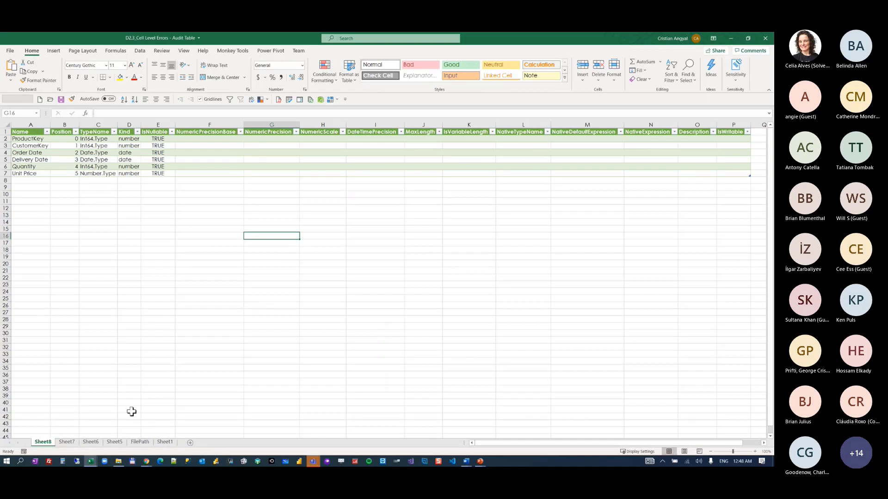
click(150, 229)
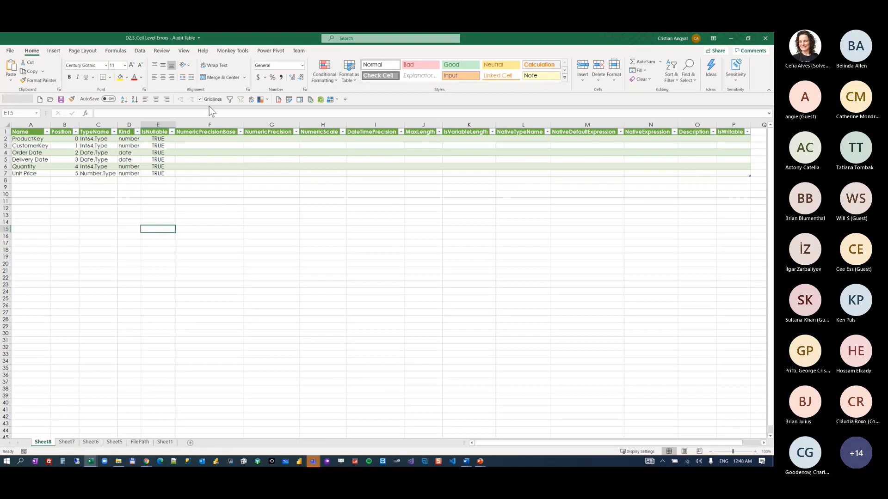
click(300, 99)
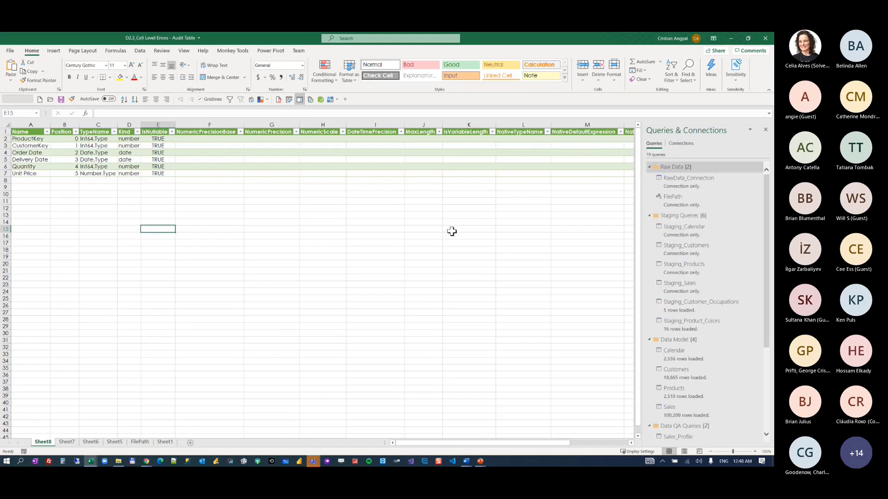
scroll(515, 296, down, 14)
scroll(482, 293, up, 14)
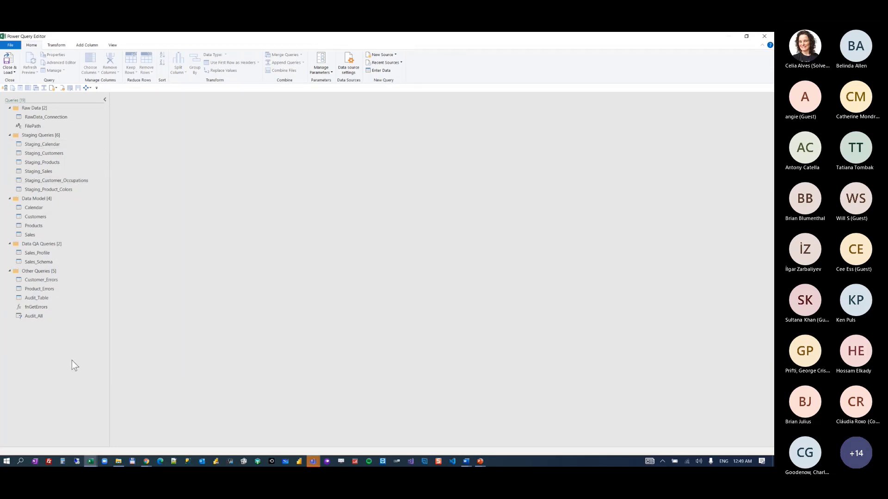
key(ctrl+shift+equal)
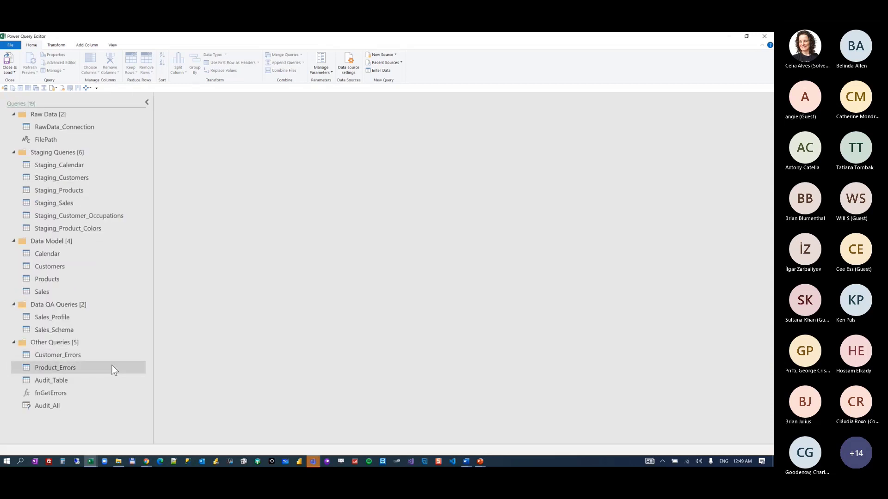
- Look at Audit_Table and fnGetErrors, and review the applied steps of Customer_Errors from Source to Added Custom
click(93, 378)
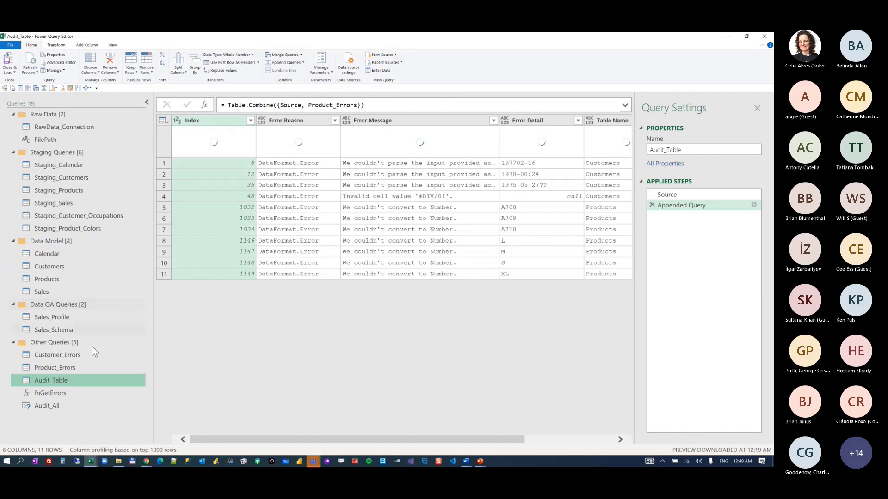
click(79, 392)
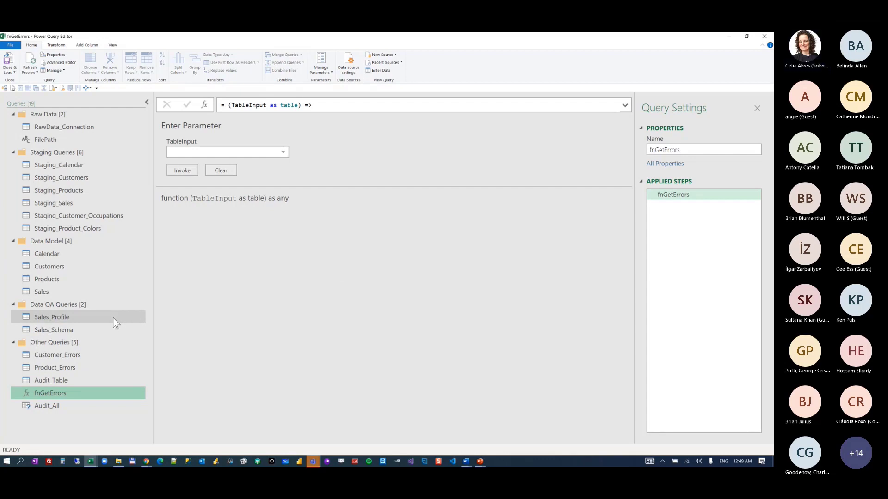
click(91, 355)
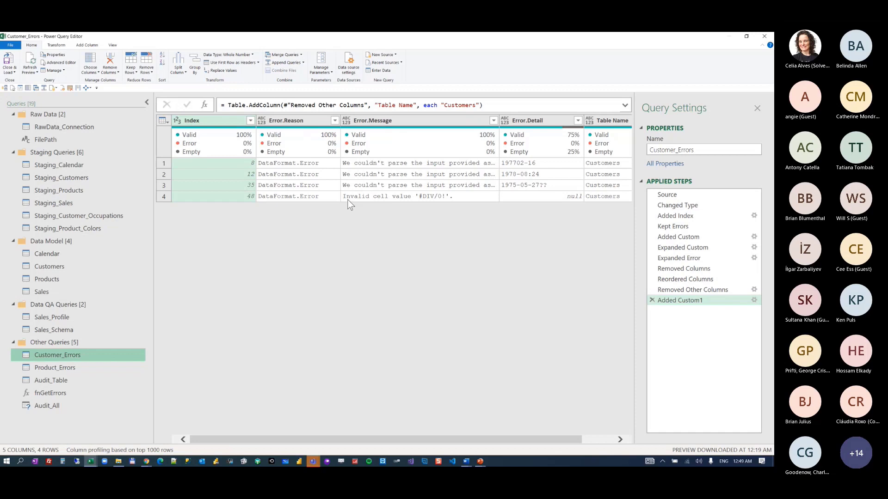
click(668, 197)
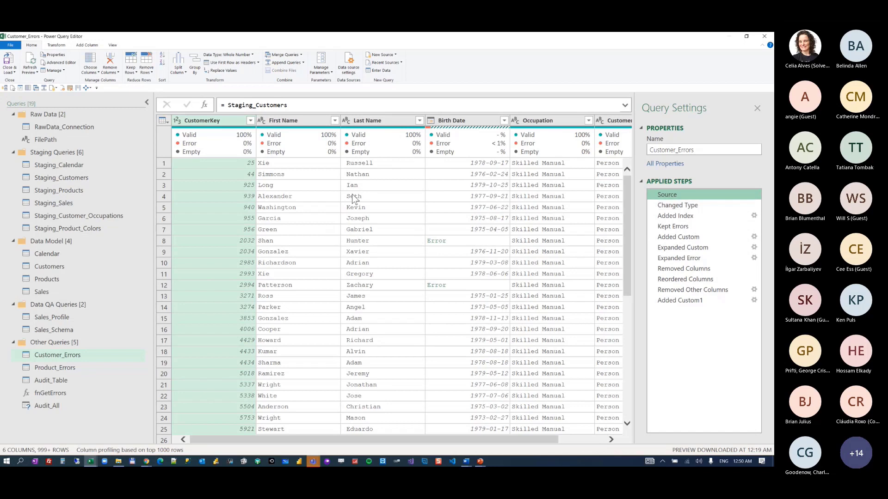
click(674, 207)
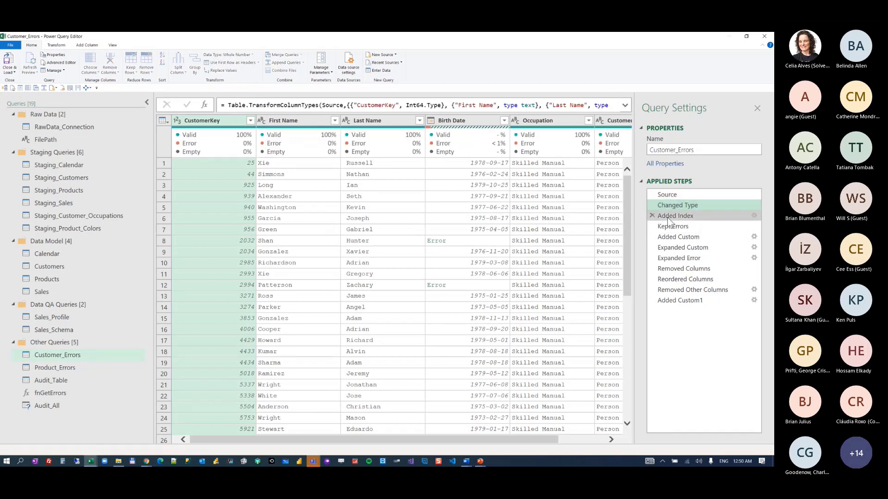
click(667, 217)
click(670, 229)
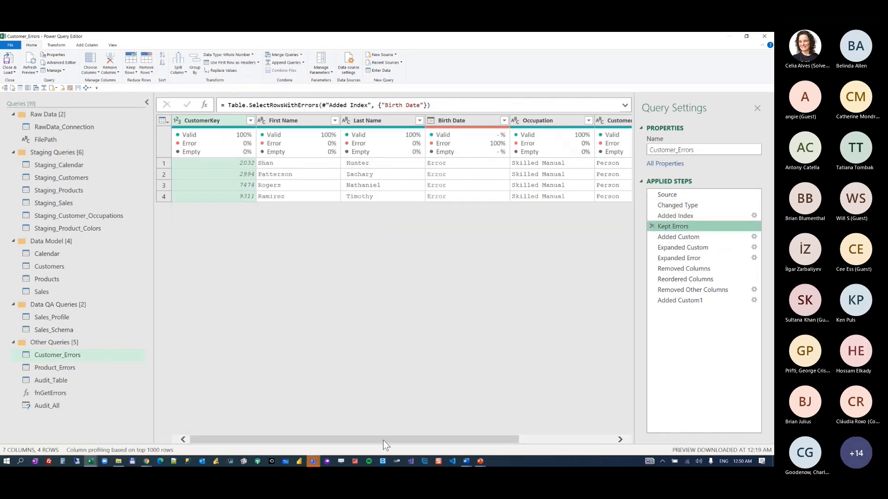
drag(454, 440, 622, 434)
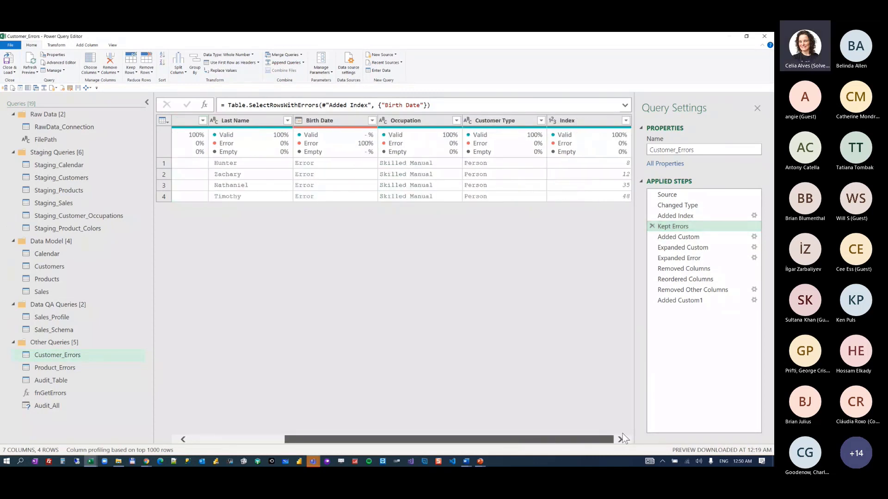
click(705, 235)
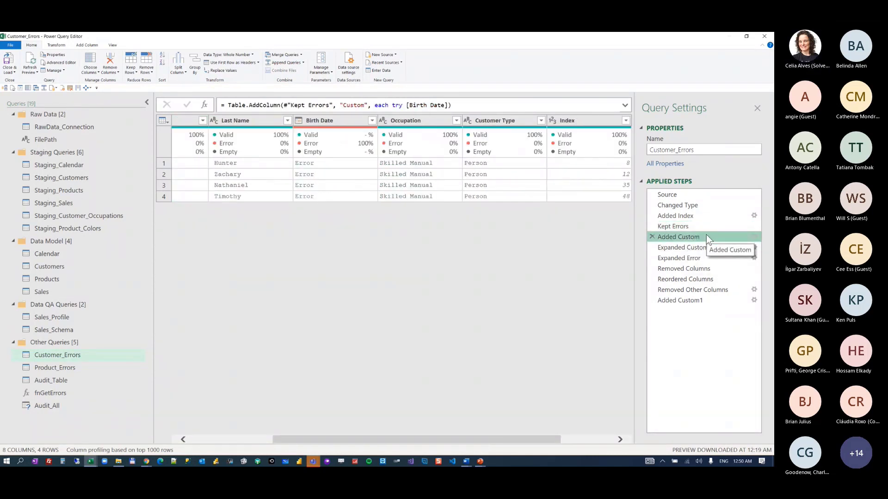
- Review the Product_Errors query from Source to Kept Errors, examining the error cells in the ProductKey and Size columns
click(93, 367)
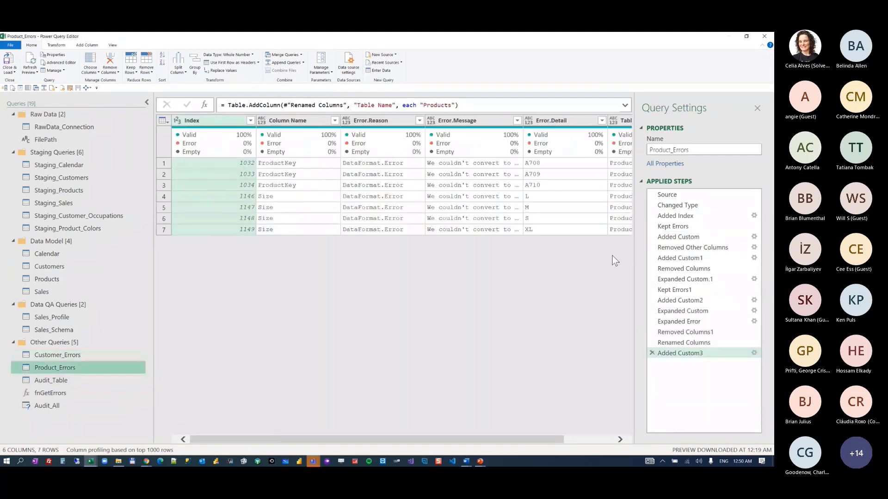
click(696, 195)
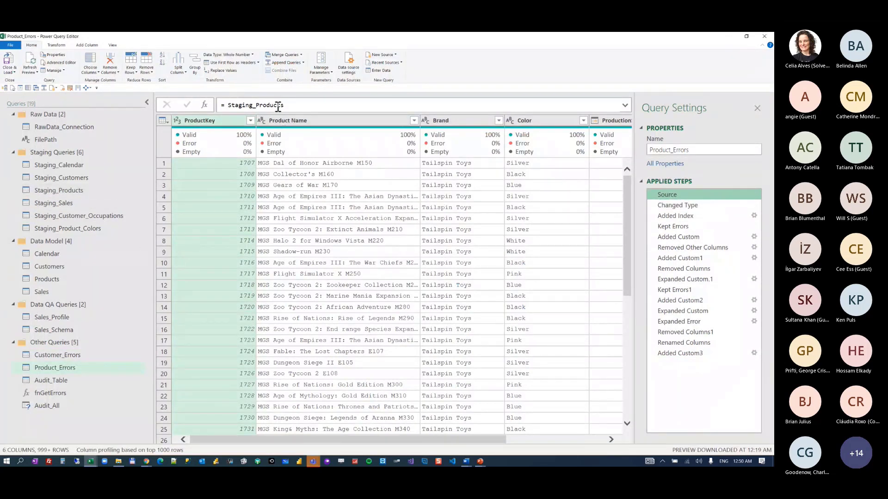
click(700, 205)
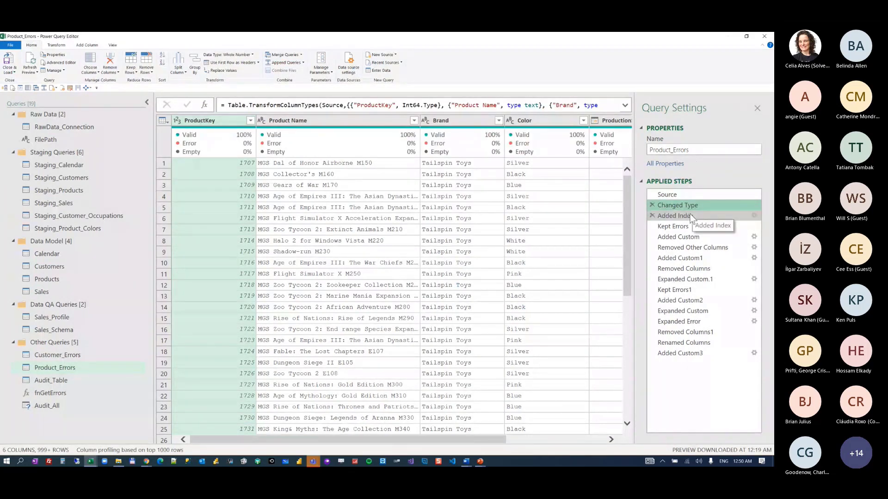
click(689, 215)
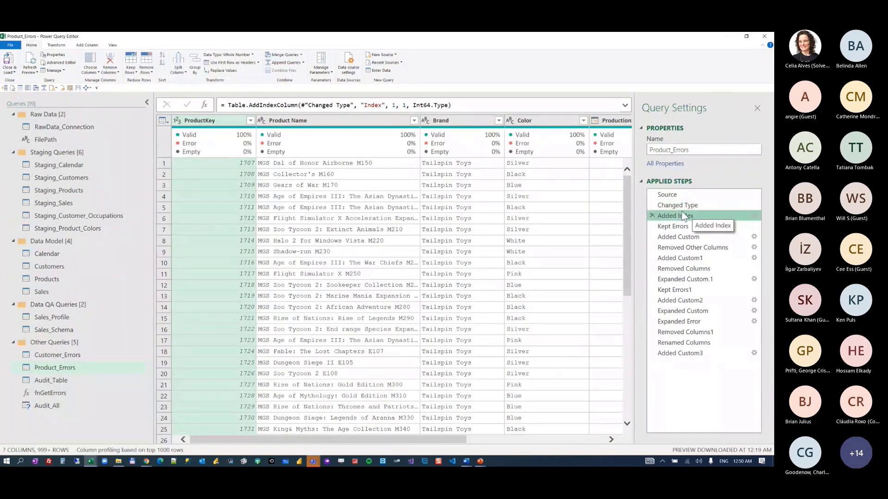
click(681, 225)
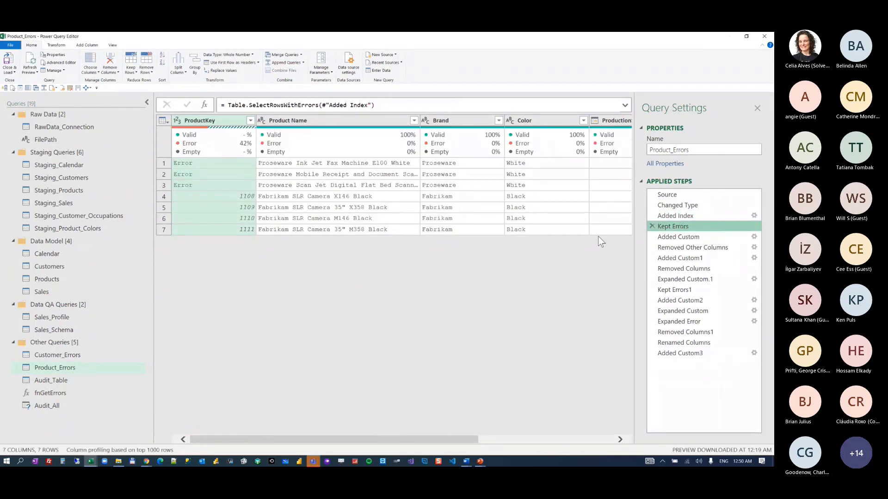
click(205, 191)
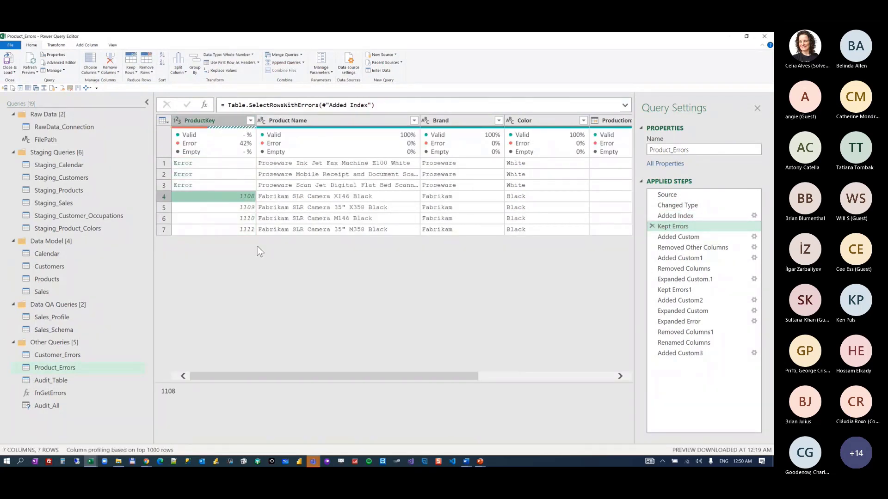
drag(285, 373, 422, 374)
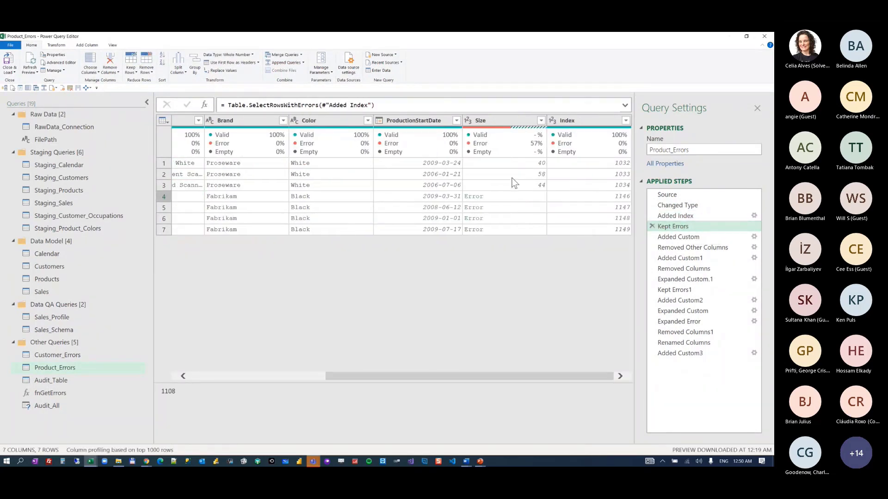
click(512, 189)
- Inspect the Added Custom step's column formula and preview the full record in the first row of the Custom column
click(678, 236)
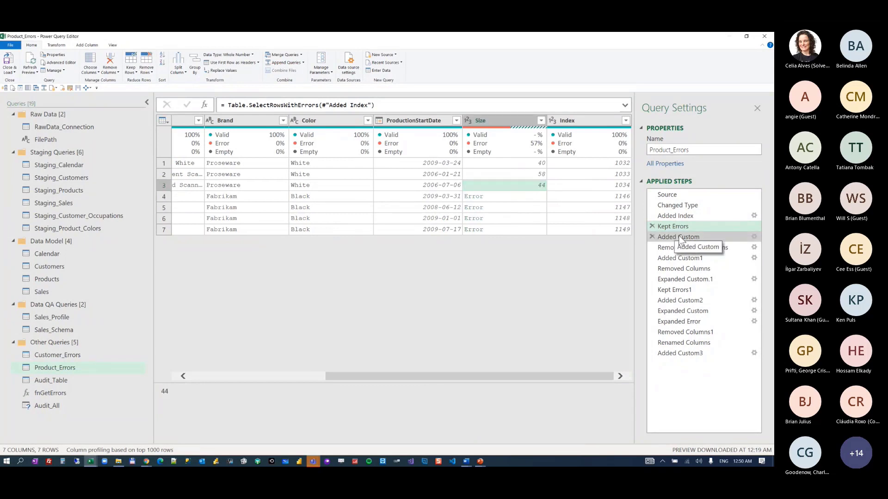
right_click(486, 194)
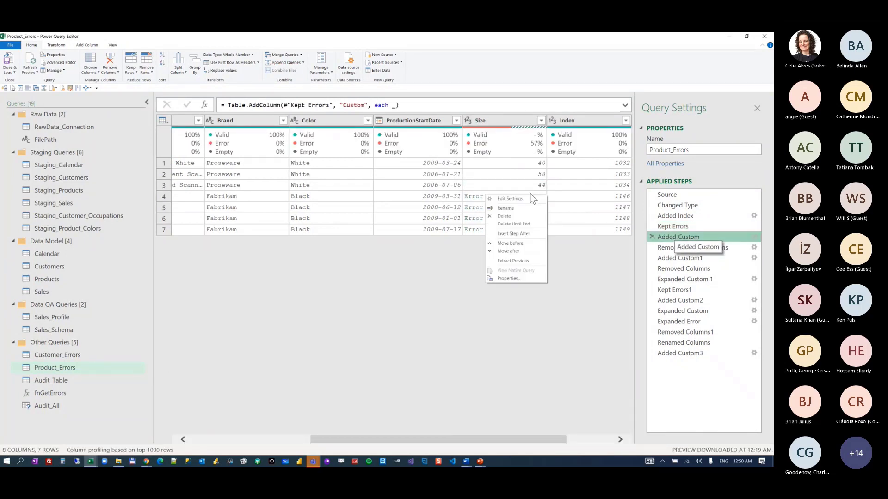
click(508, 201)
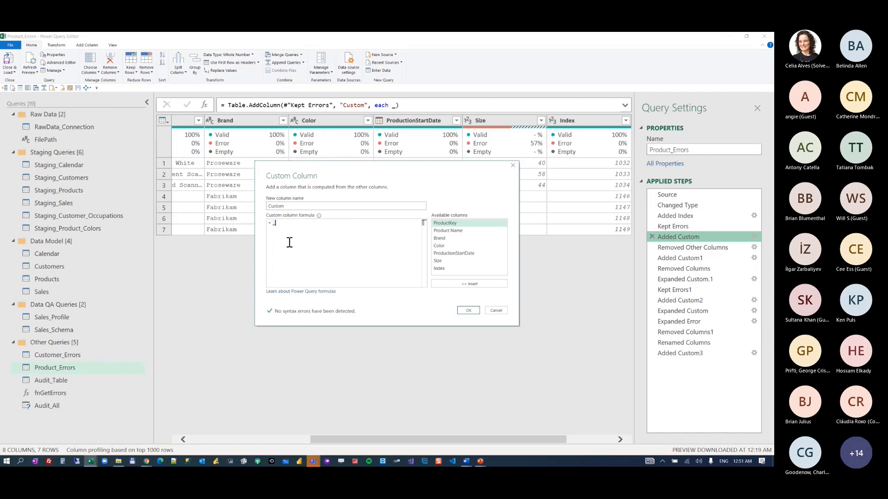
click(496, 310)
drag(560, 438, 607, 439)
click(594, 164)
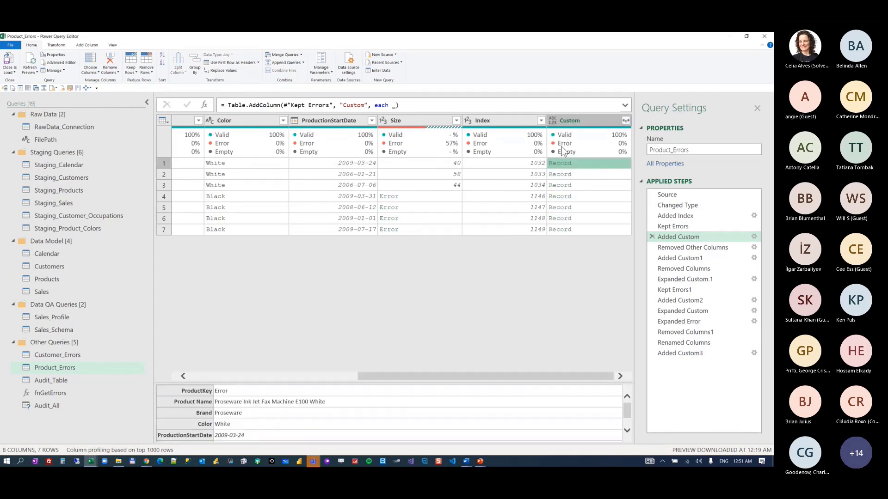
drag(388, 381, 391, 269)
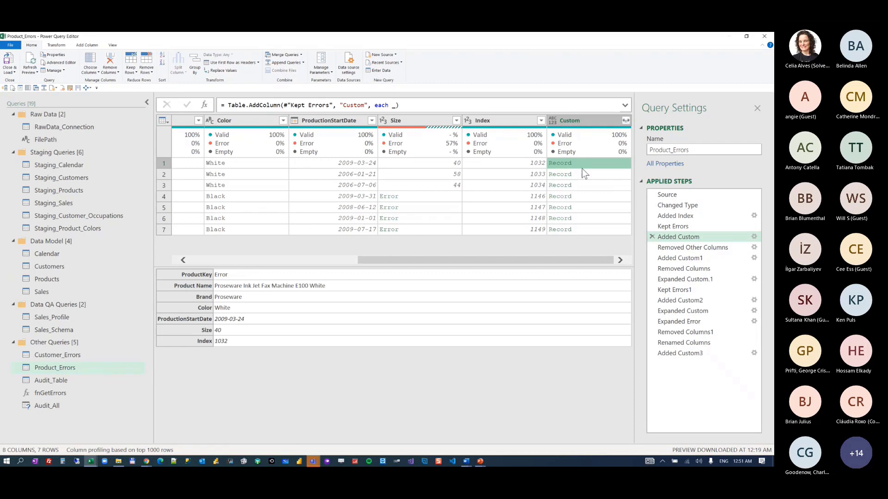
- Check which columns the Removed Other Columns step keeps, leaving its settings as they are
right_click(674, 248)
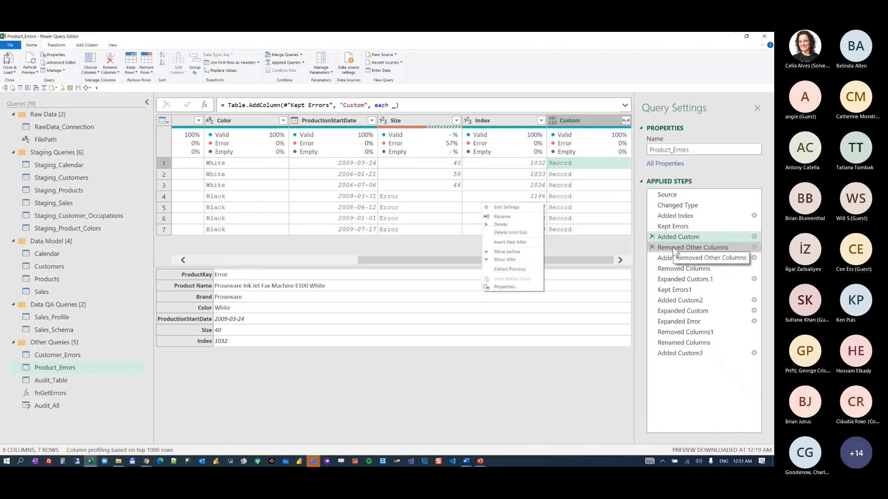
click(493, 207)
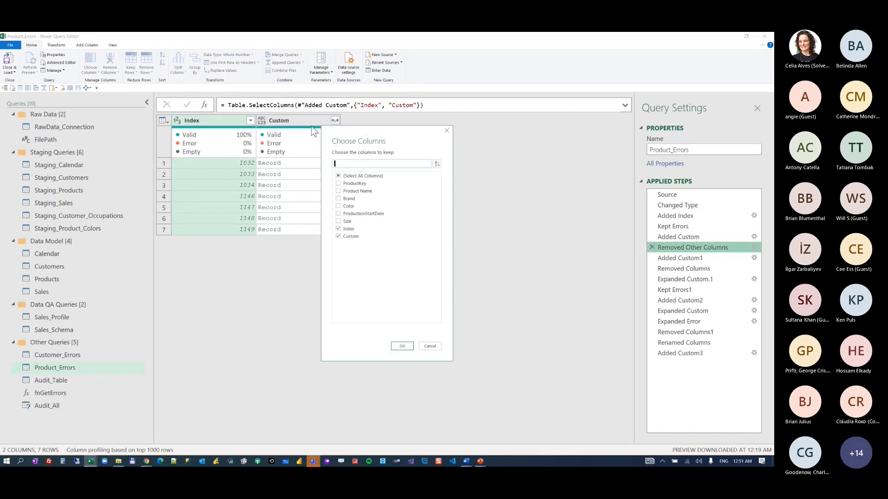
click(446, 130)
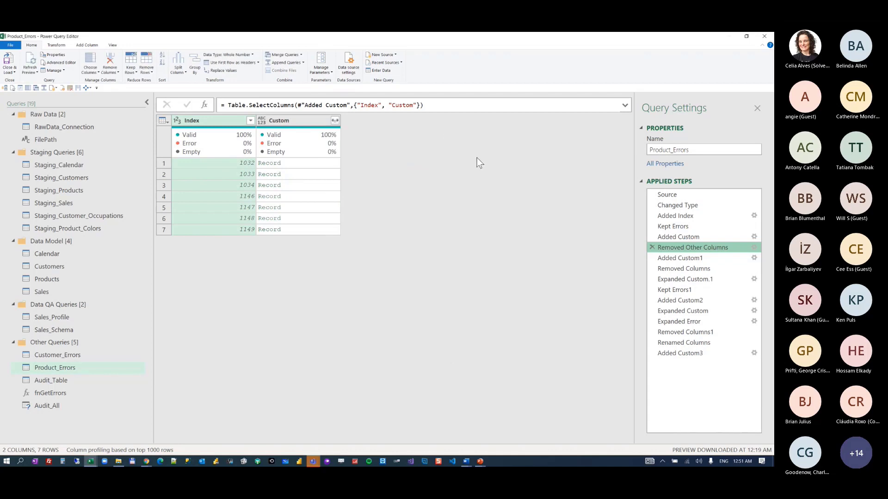
- Inspect the Record.ToTable formula of the Added Custom1 step beside the Custom.1 column, without changing it
right_click(692, 260)
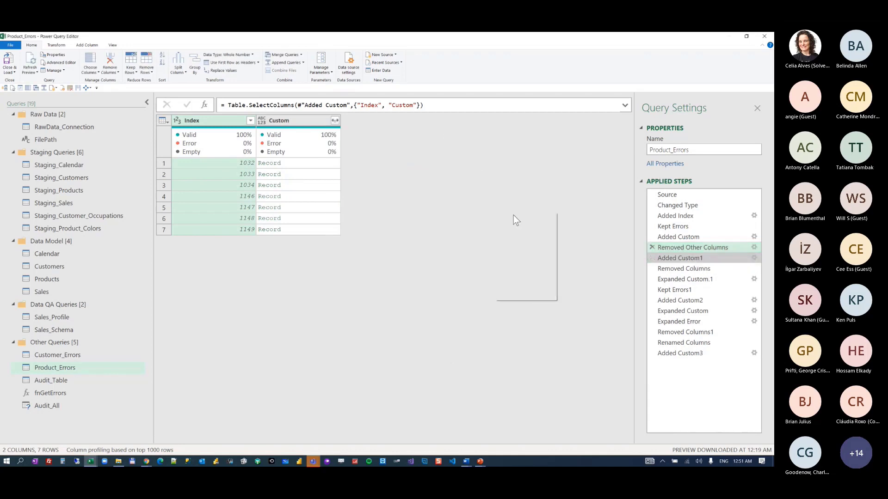
click(514, 216)
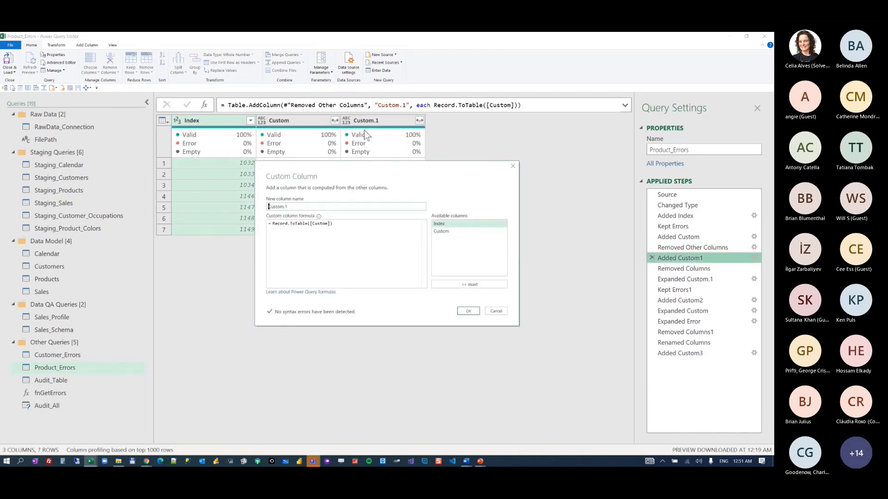
click(285, 235)
drag(295, 162, 261, 237)
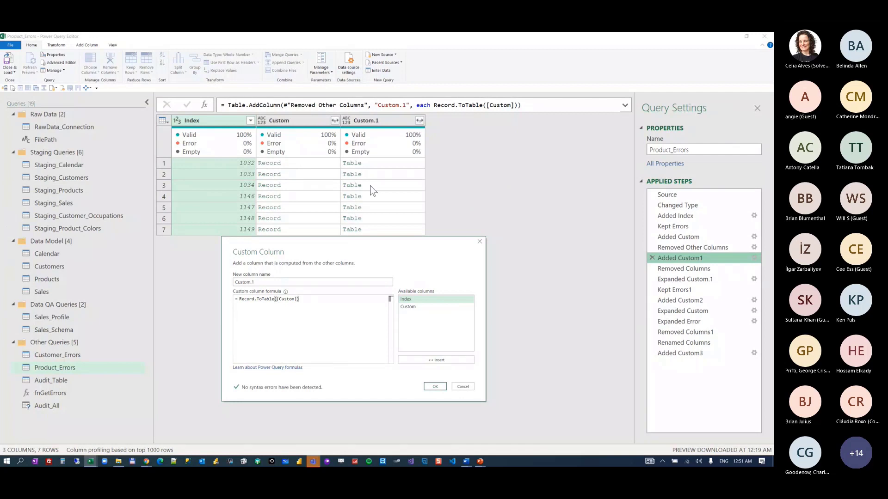
click(462, 386)
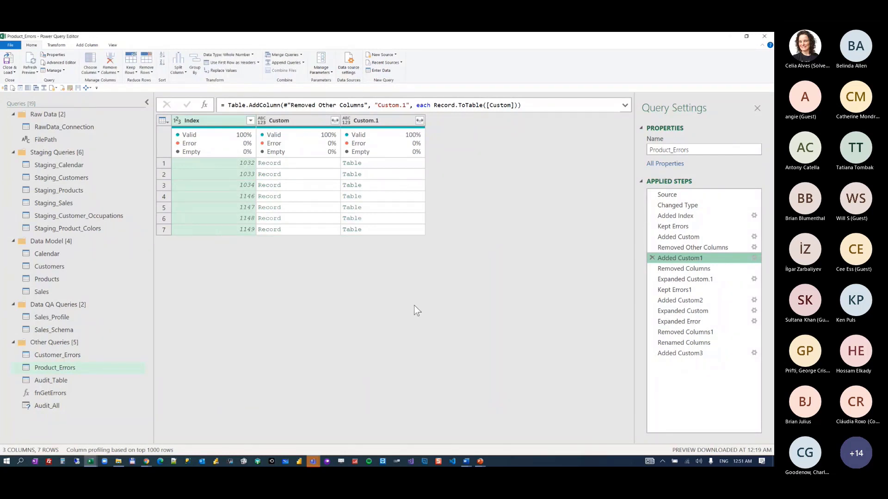
- Compare the contents of the first row's record in Custom with its table in Custom.1
click(298, 162)
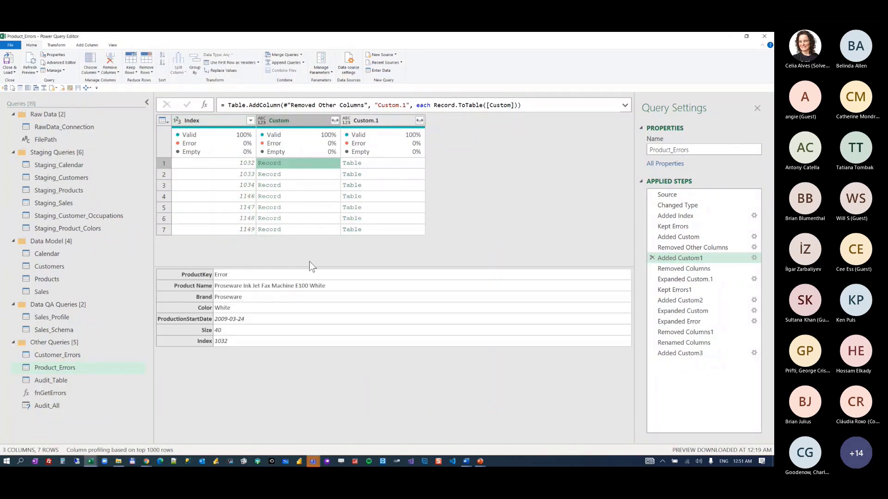
click(397, 167)
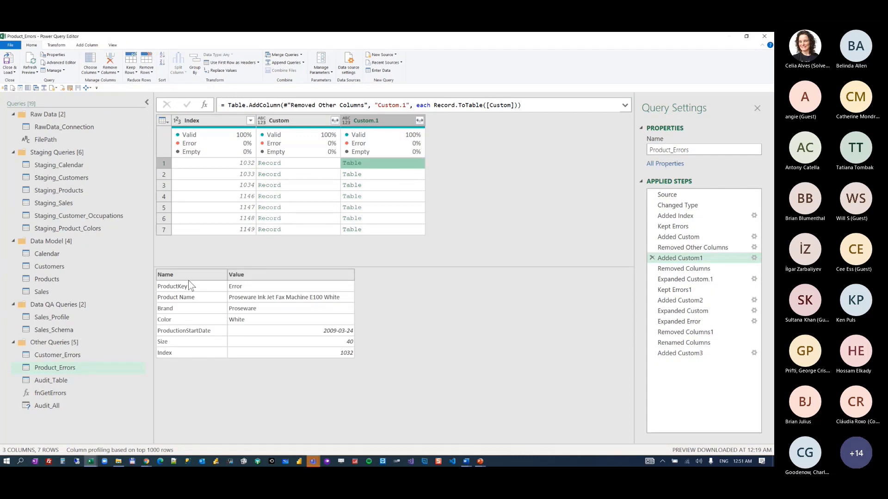
click(319, 168)
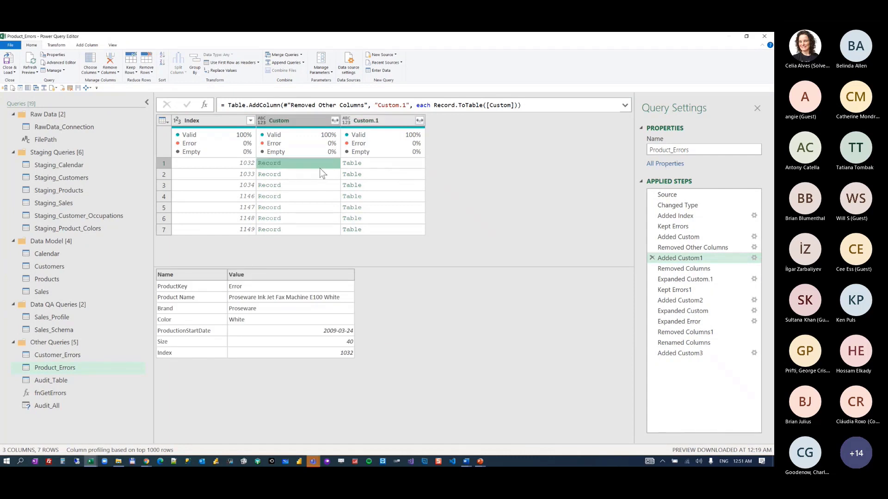
click(378, 162)
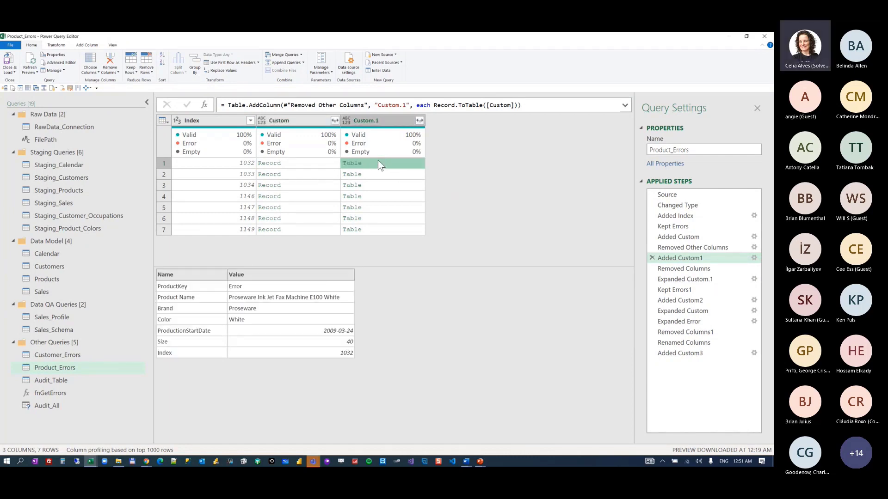
click(329, 164)
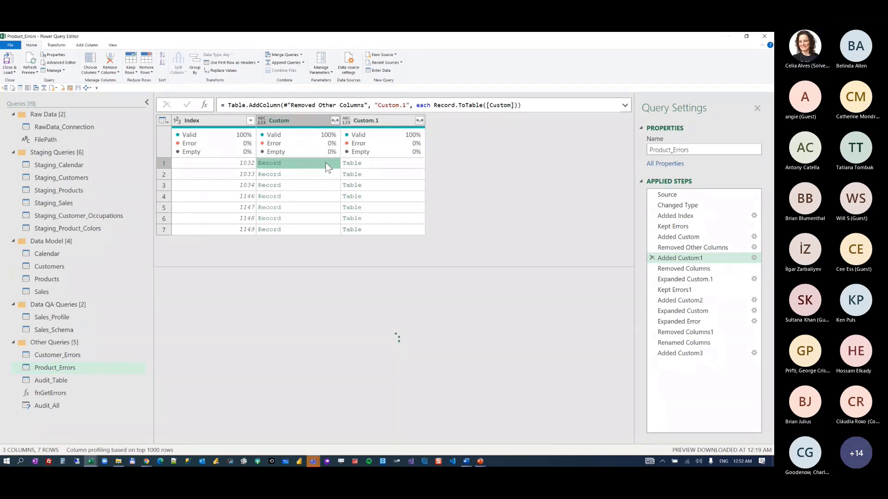
click(375, 163)
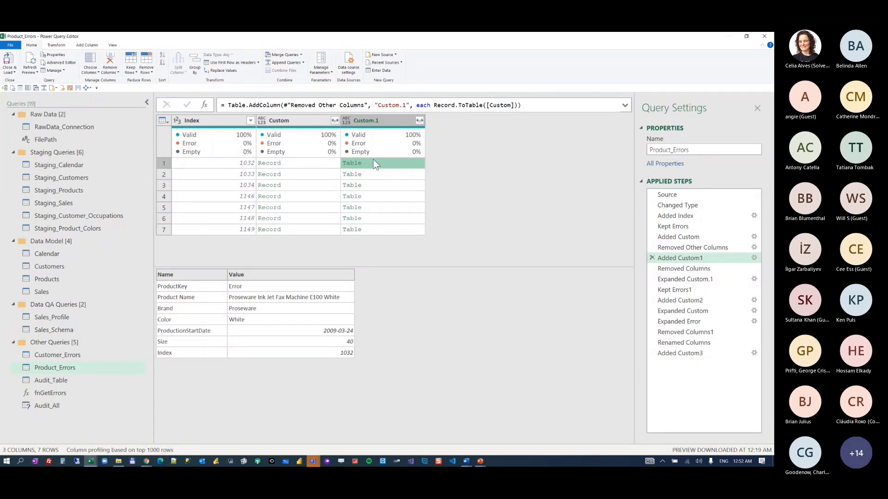
- Review the remaining applied steps of Product_Errors from Removed Columns to Added Custom3
click(681, 268)
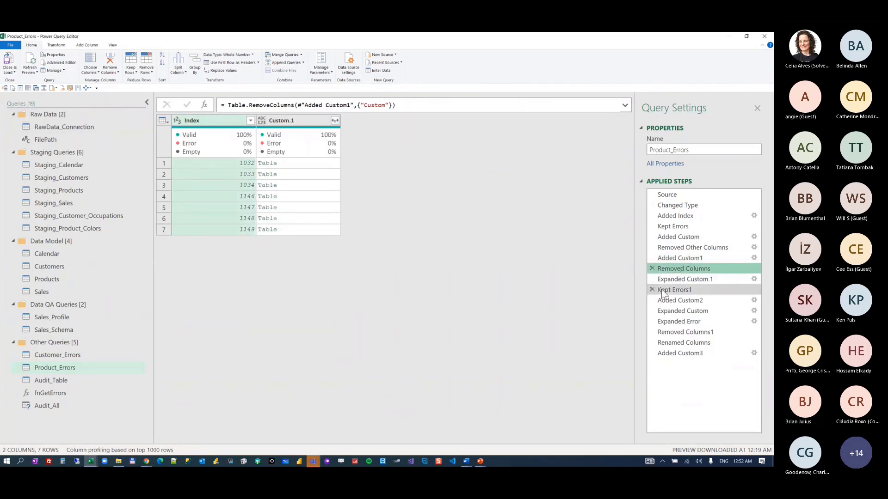
click(680, 279)
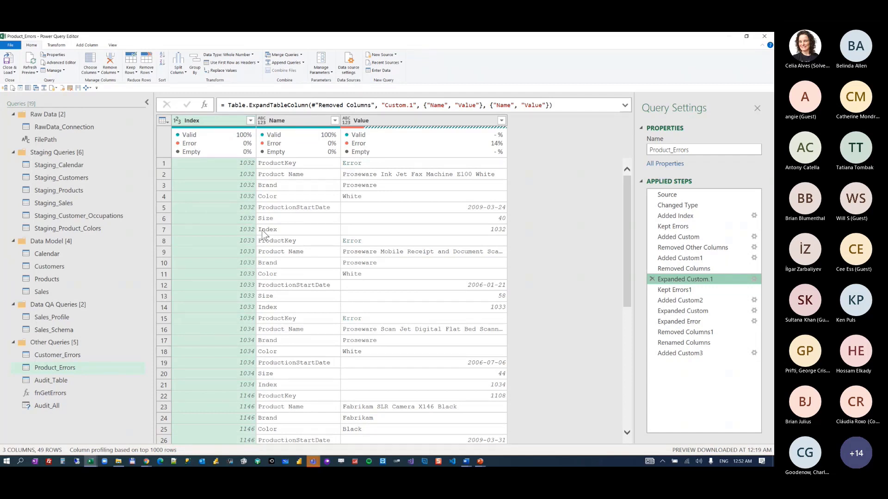
click(689, 291)
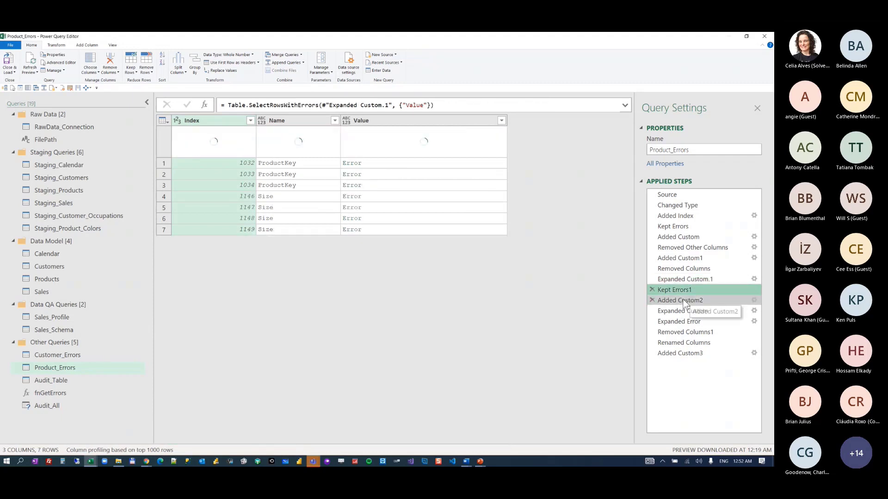
click(688, 301)
click(687, 315)
click(686, 324)
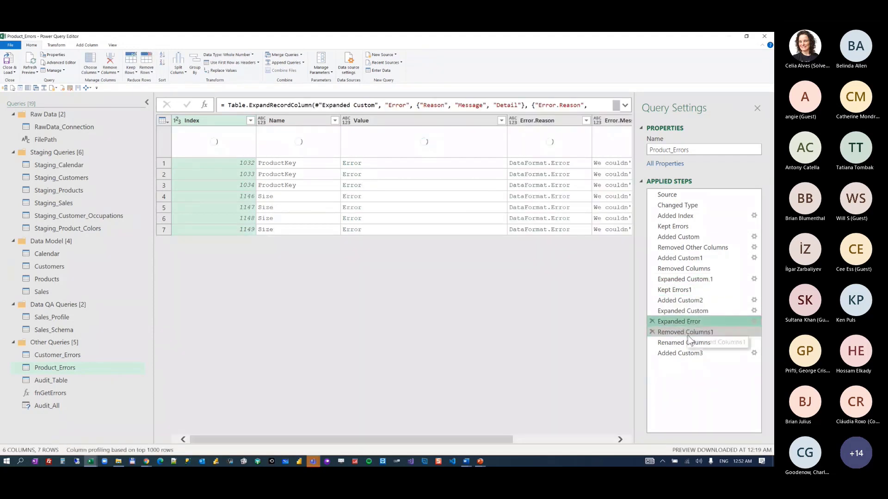
click(687, 334)
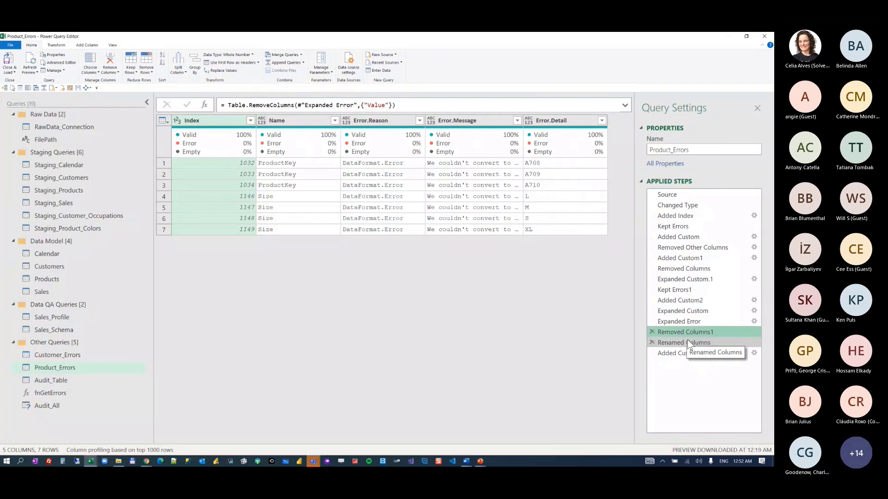
click(684, 343)
click(679, 353)
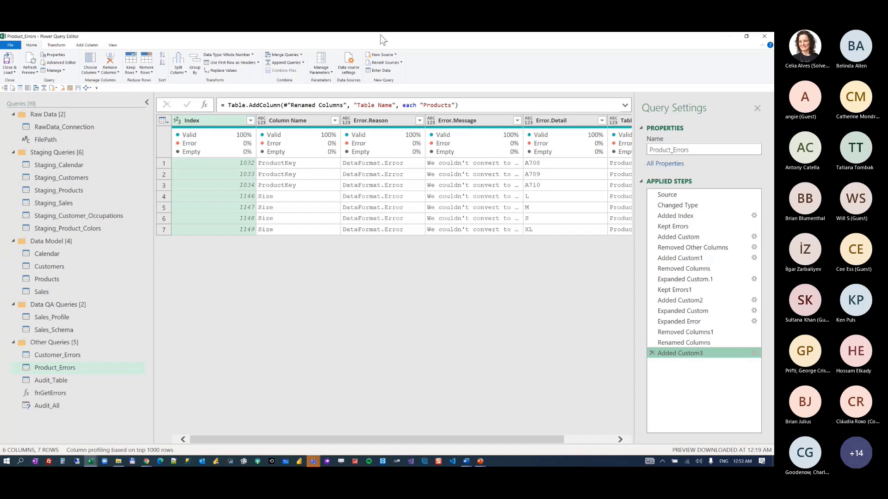
- Examine the column statistics of Column Name, Error.Reason and Index, and display the data preview options
click(305, 120)
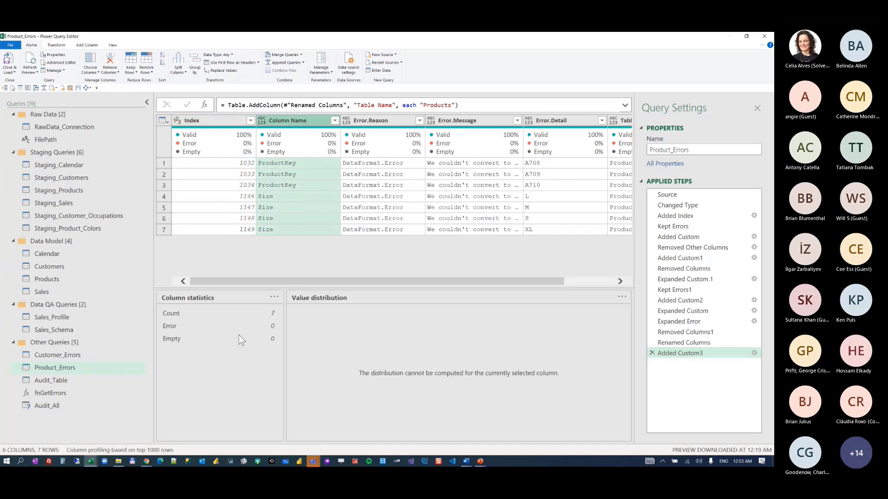
click(366, 124)
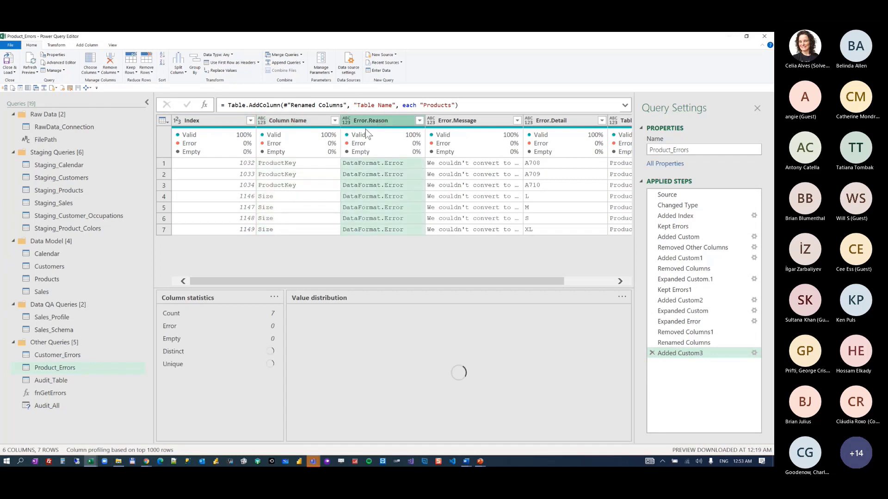
click(223, 121)
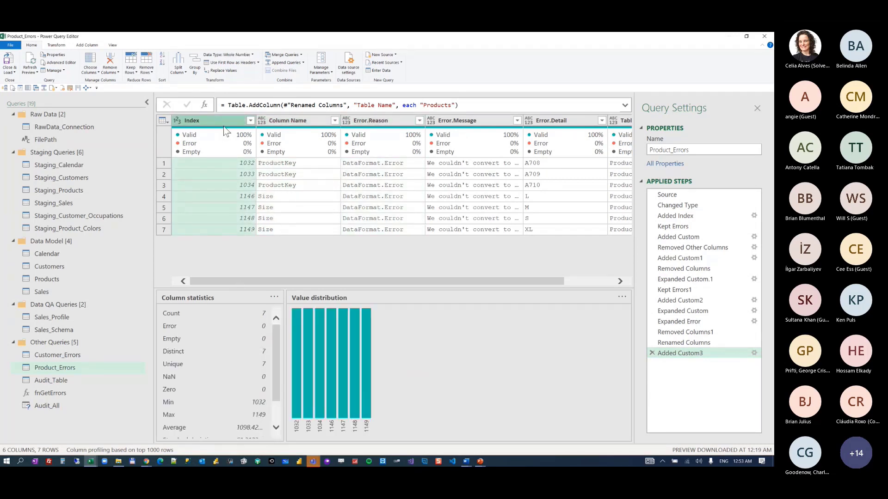
click(114, 44)
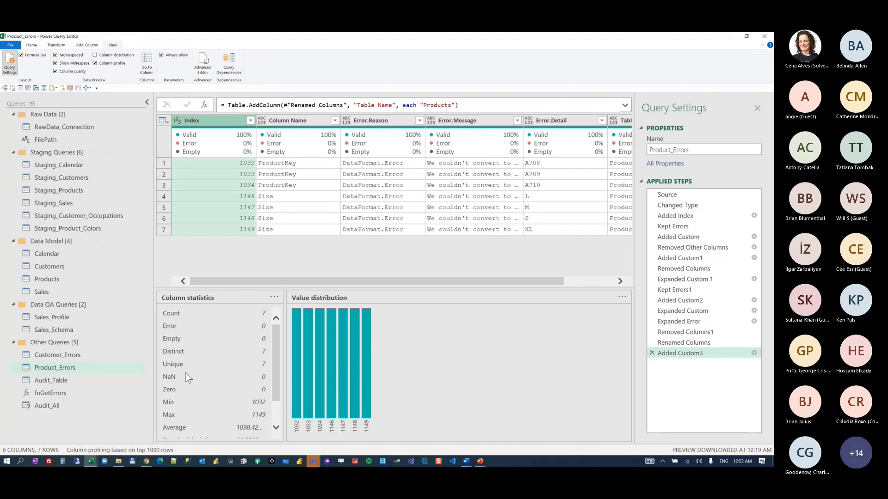
- Review the Source step of Sales_Profile and its full M code in the Advanced Editor, without changing it
click(84, 316)
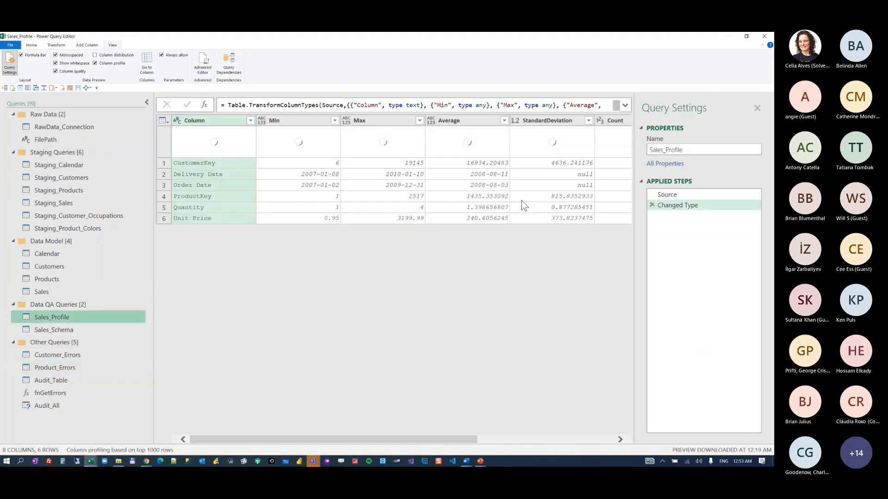
click(671, 195)
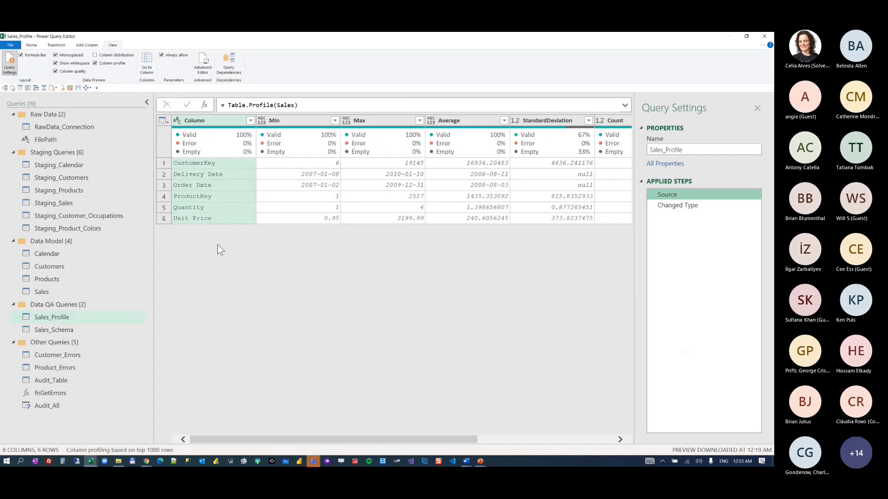
click(203, 61)
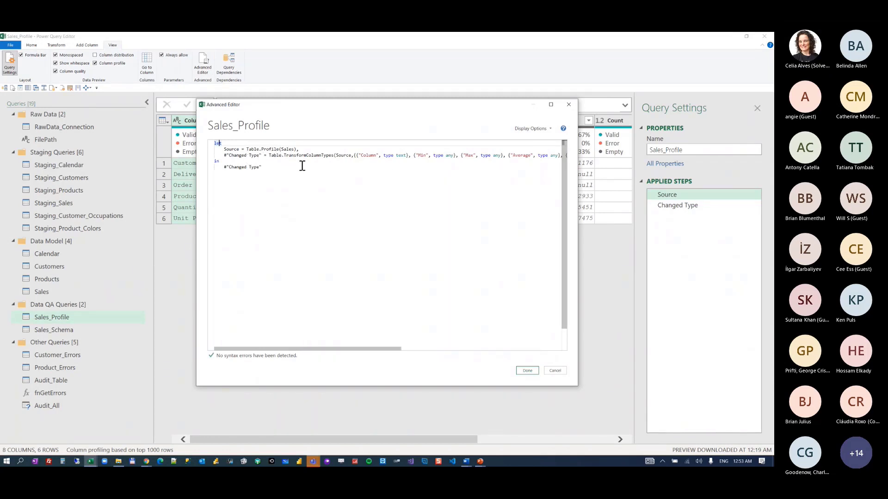
click(561, 372)
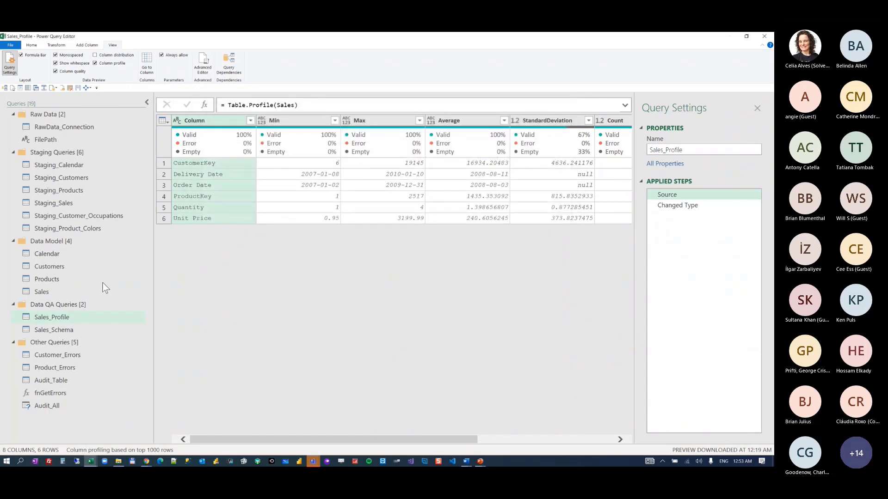
- Create a query referencing Sales and change its Source formula to = Table.Profile(Sales)
right_click(48, 291)
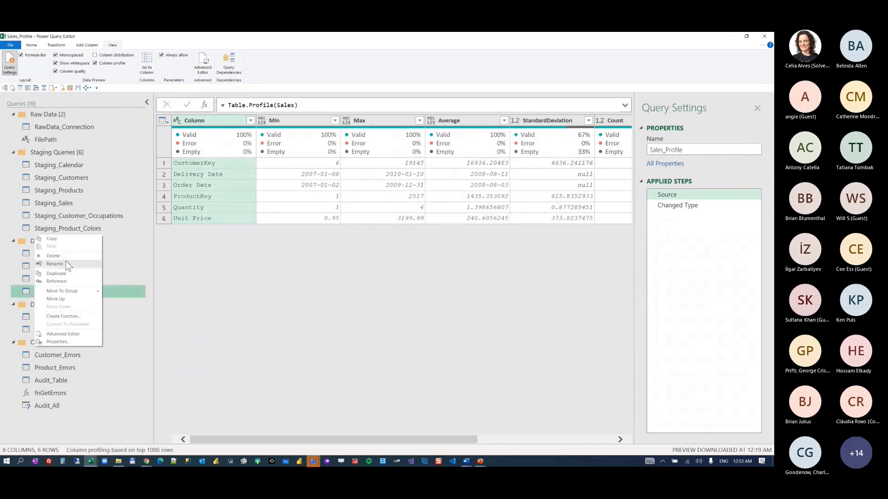
click(63, 281)
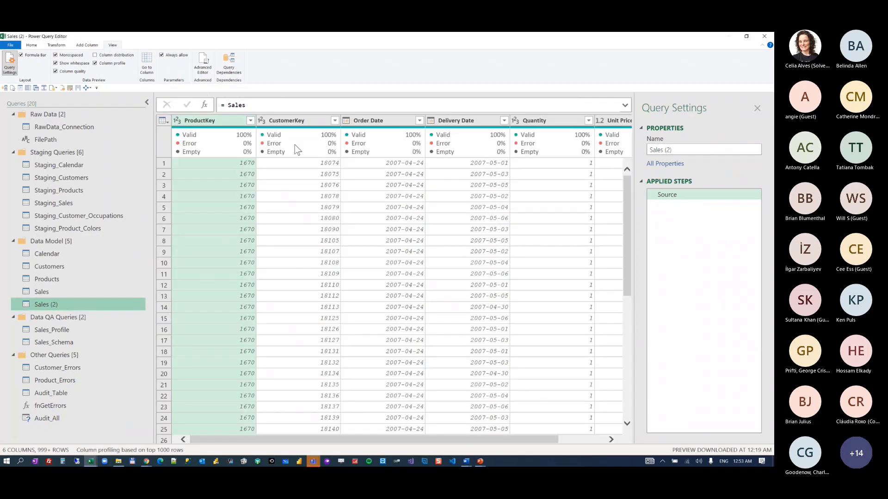
click(231, 105)
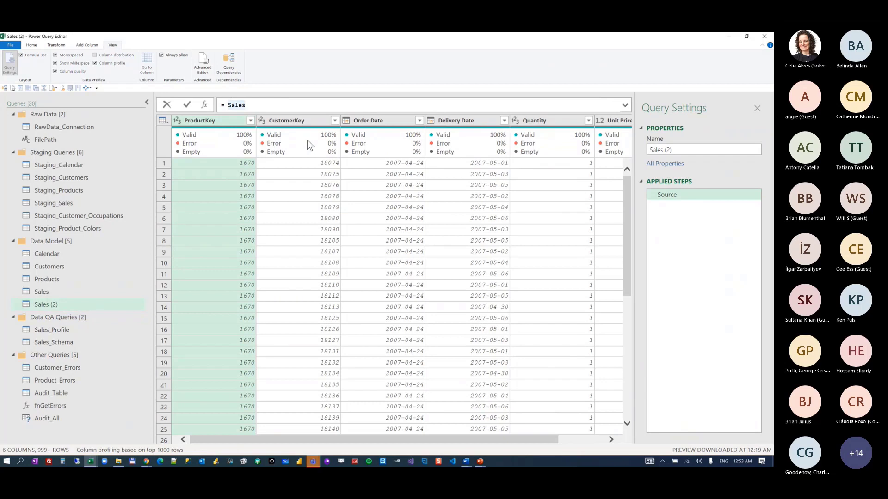
text(()
text(Tab)
text(le)
text(.)
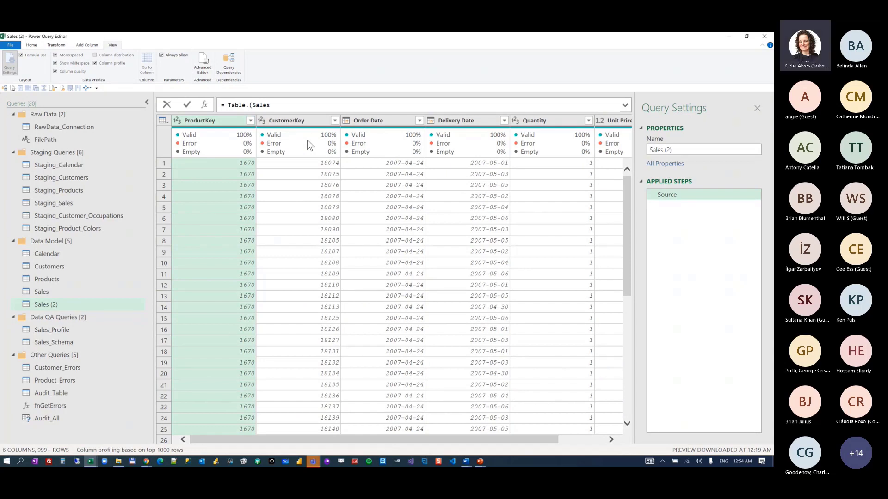
text(Profile(Sales)
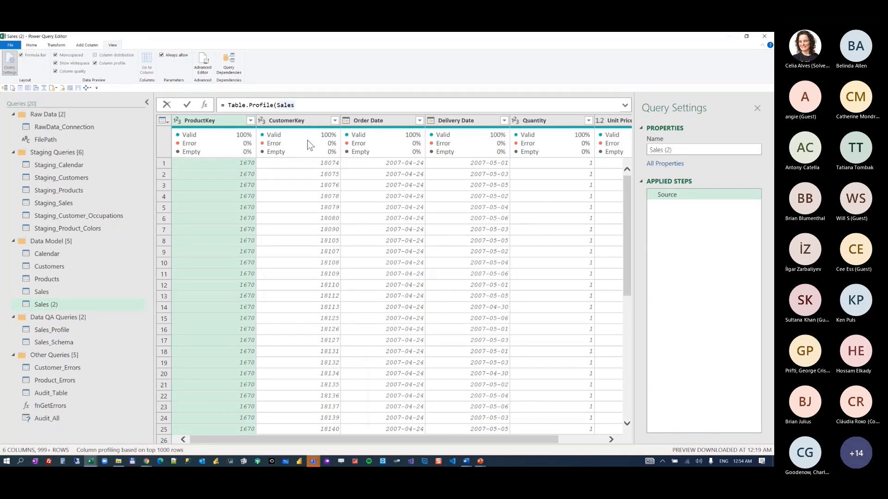
text())
key(Return)
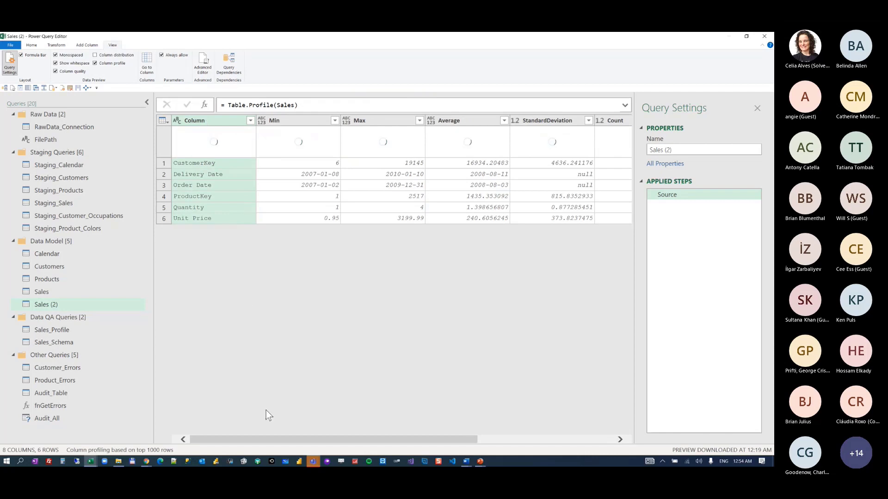
drag(259, 439, 232, 428)
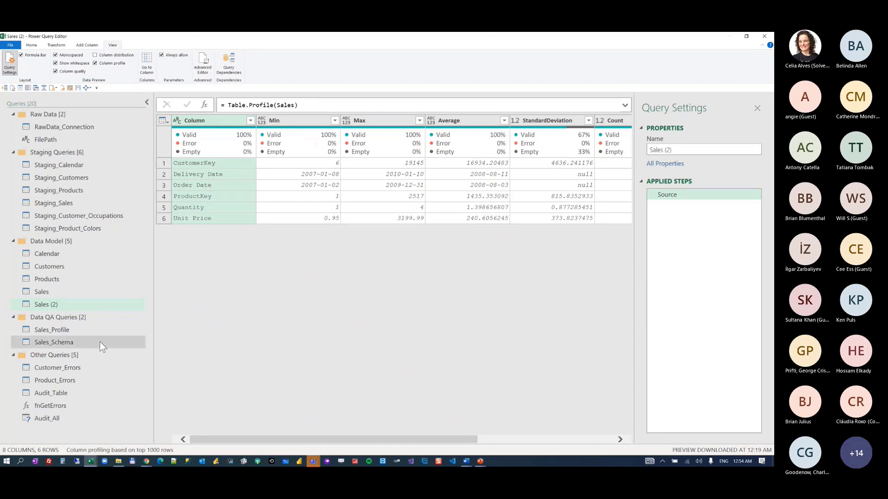
- Examine the Sales_Schema query, including the column statistics of Name and TypeName and its other columns
click(53, 342)
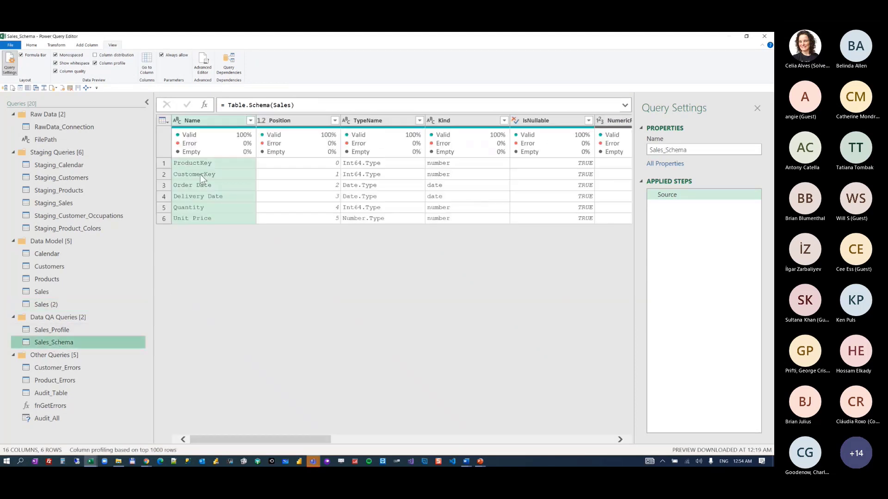
click(207, 119)
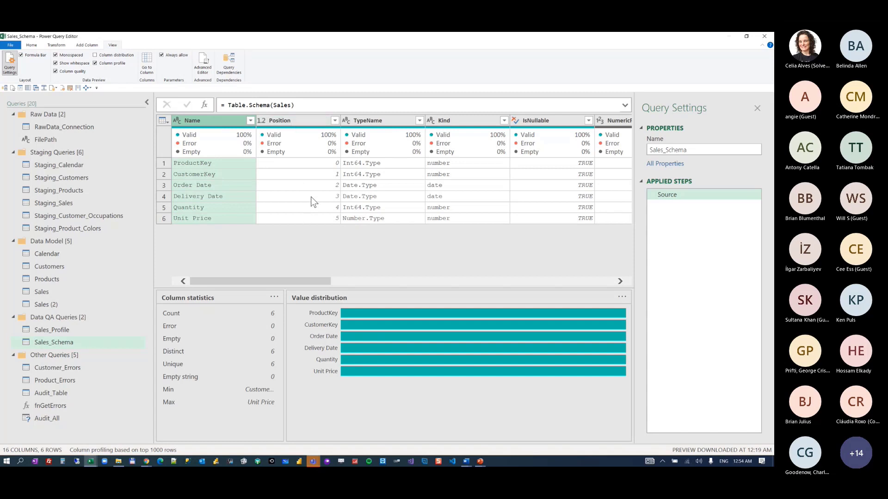
click(379, 122)
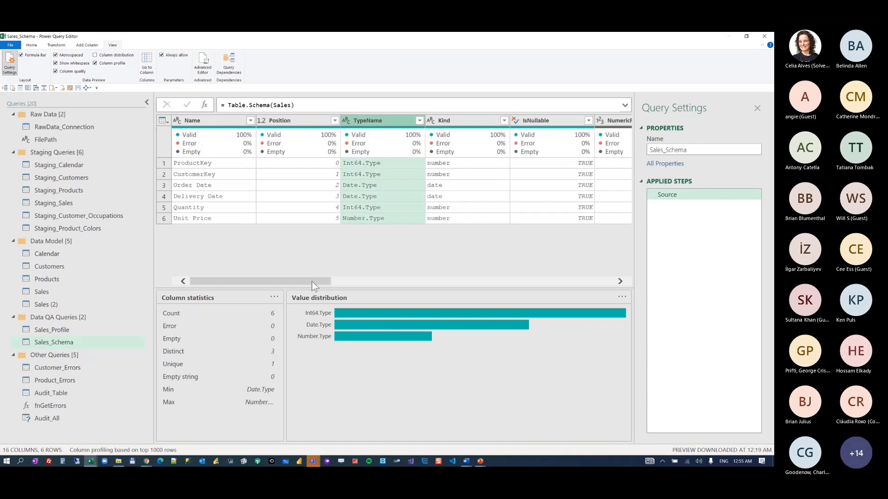
drag(311, 281, 201, 281)
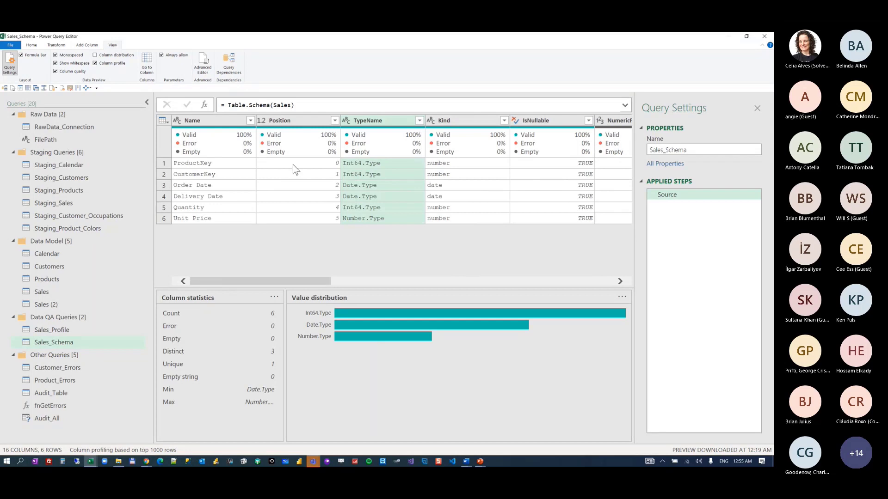